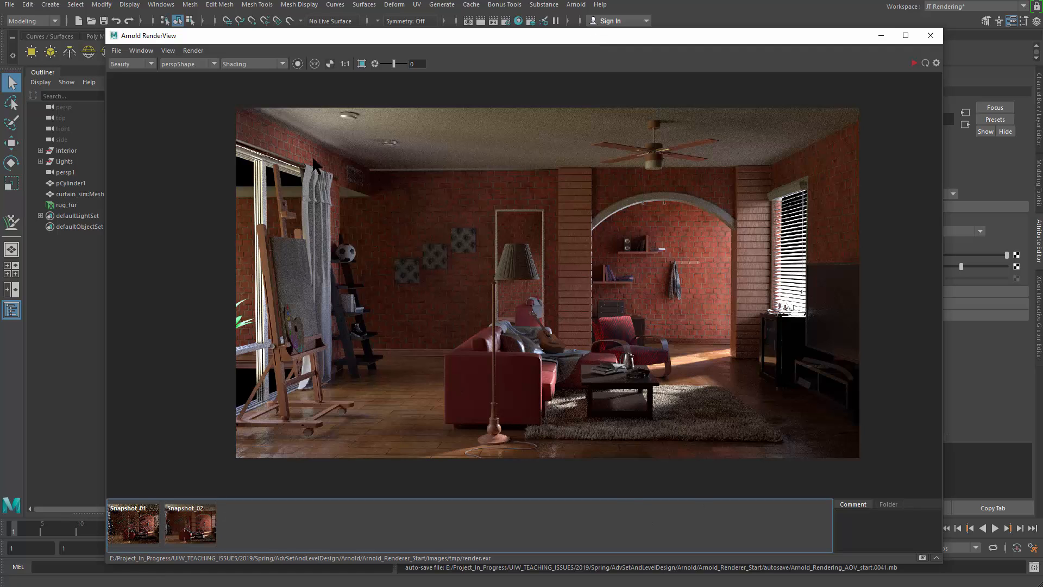
- Check the available AOVs and the multi-layer EXR saving option in the Arnold RenderView
click(133, 64)
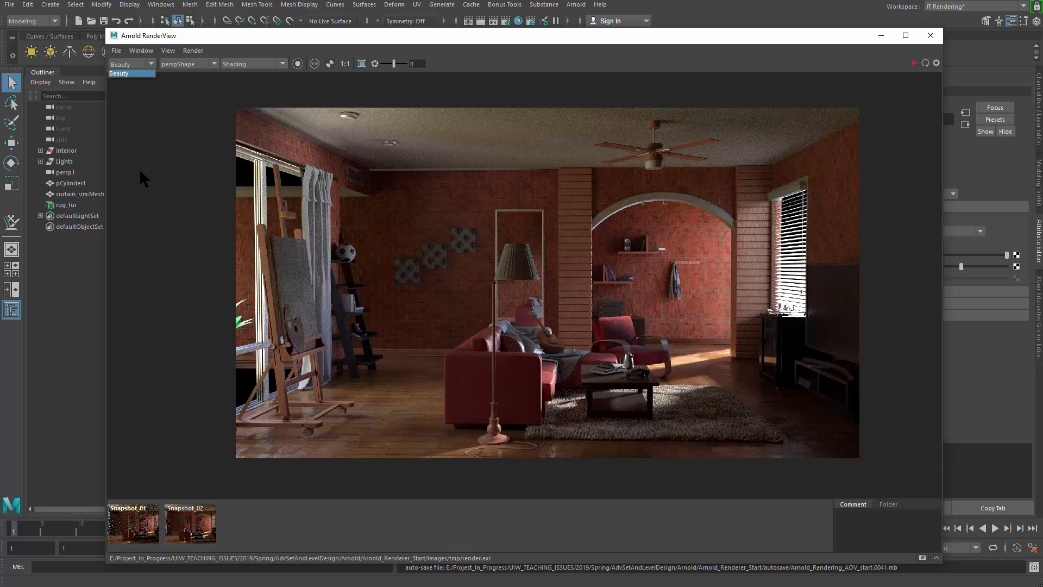
click(157, 166)
click(115, 50)
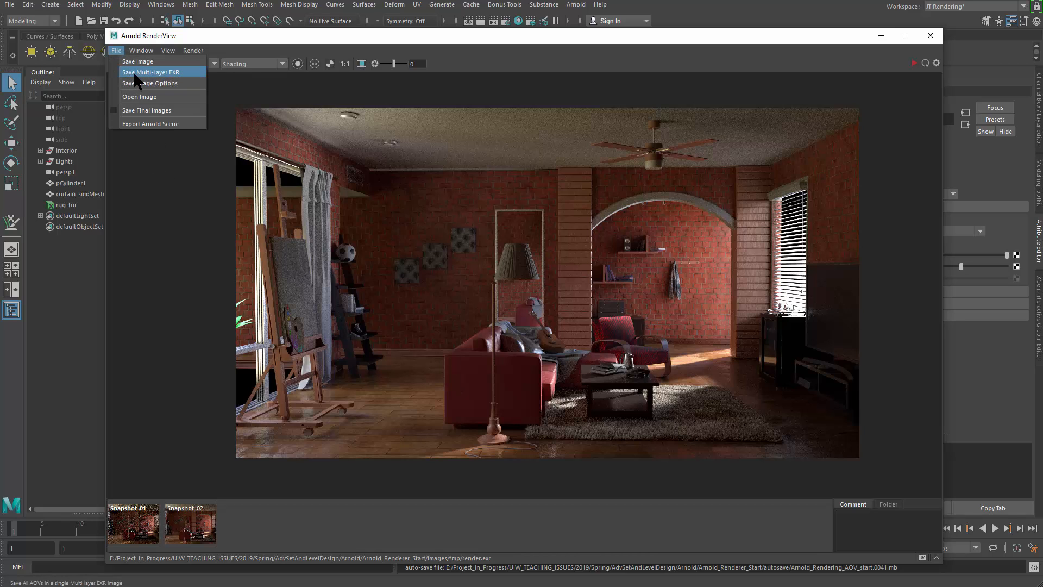
click(161, 71)
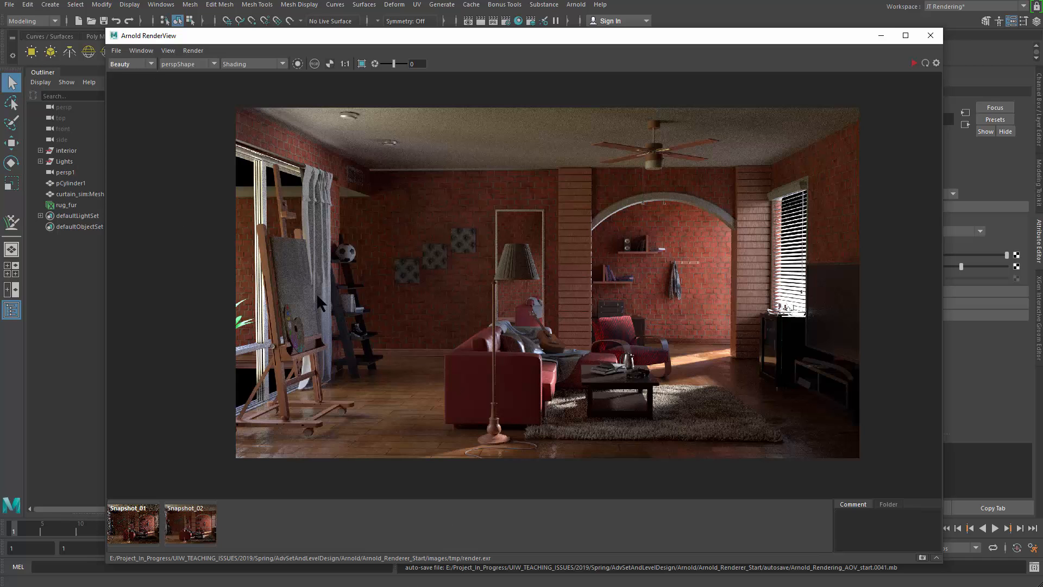
click(117, 52)
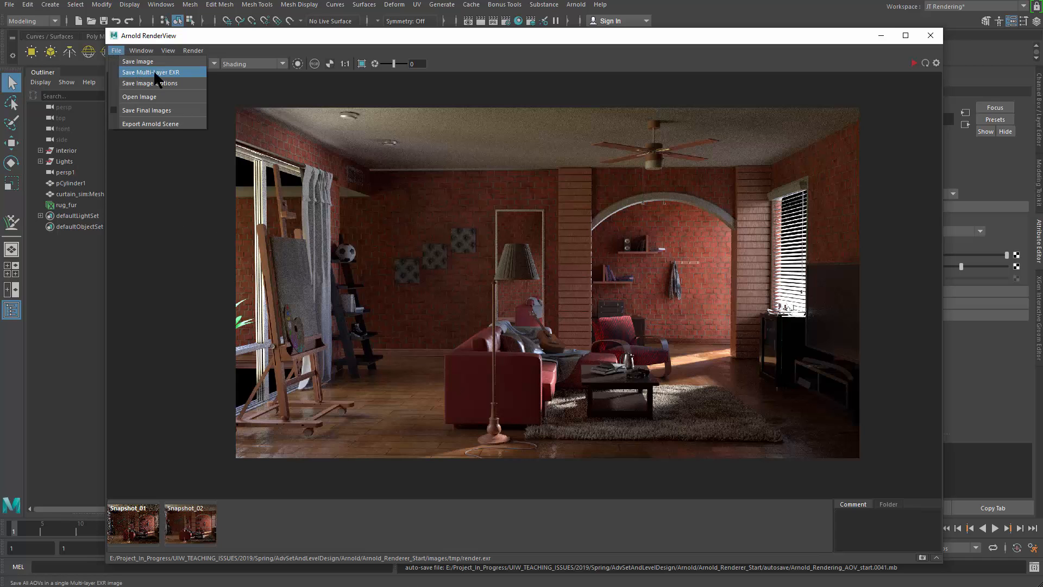
click(227, 265)
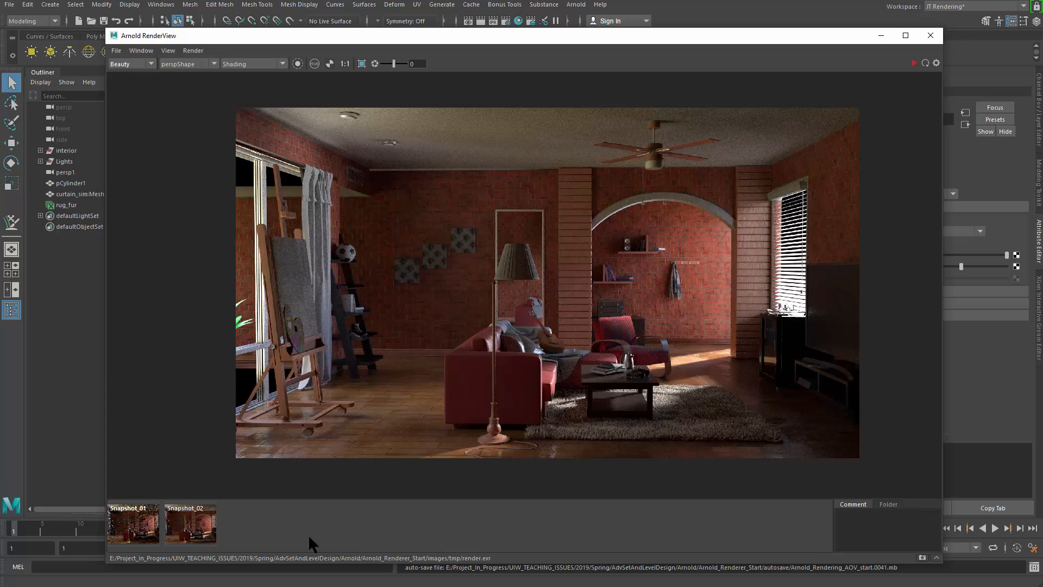
click(116, 53)
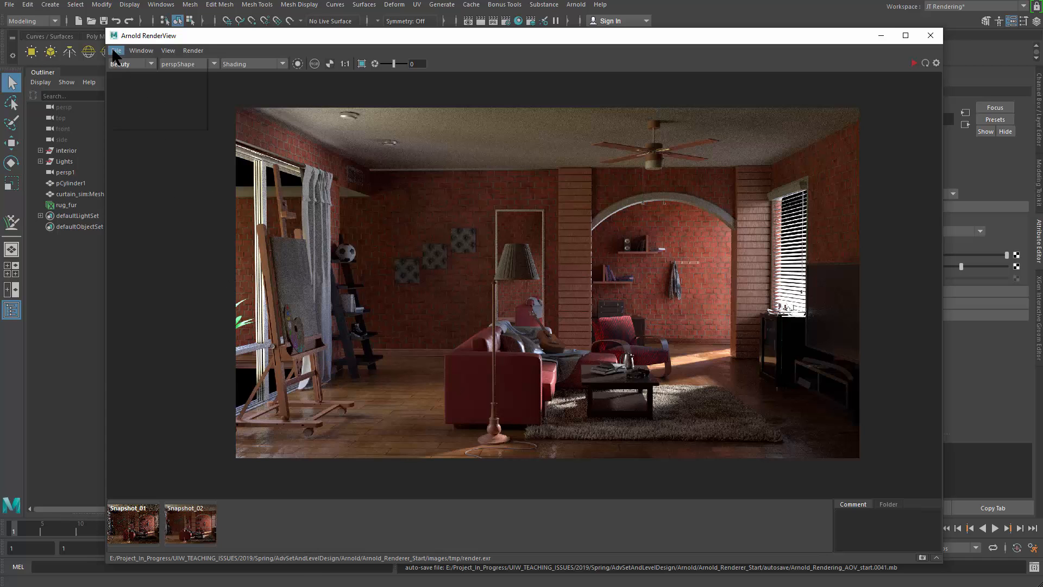
click(217, 275)
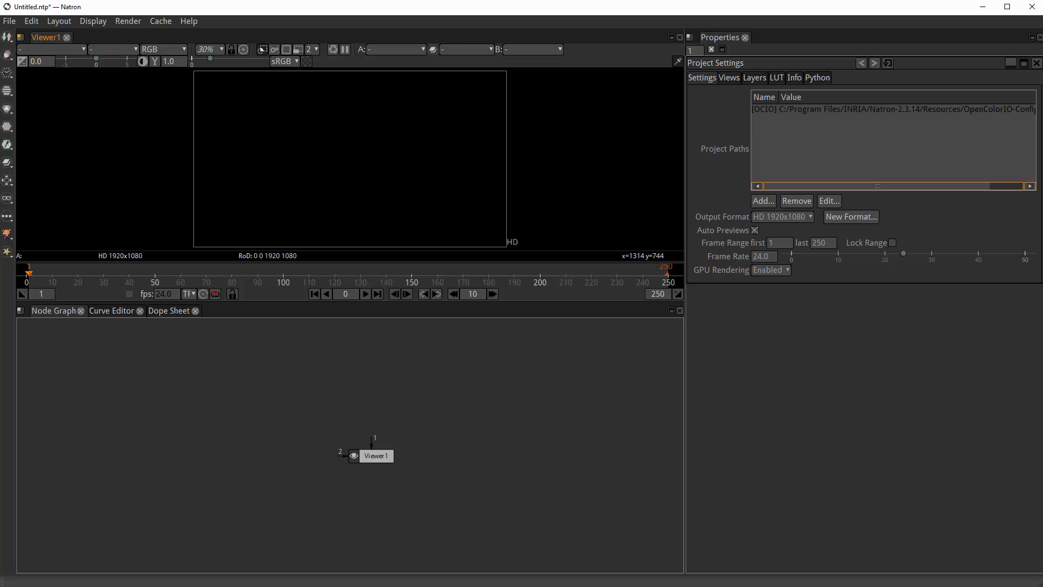
- Switch to Natron, enlarge the viewer pane slightly and reposition the Viewer1 node in the node graph
scroll(394, 467, up, 5)
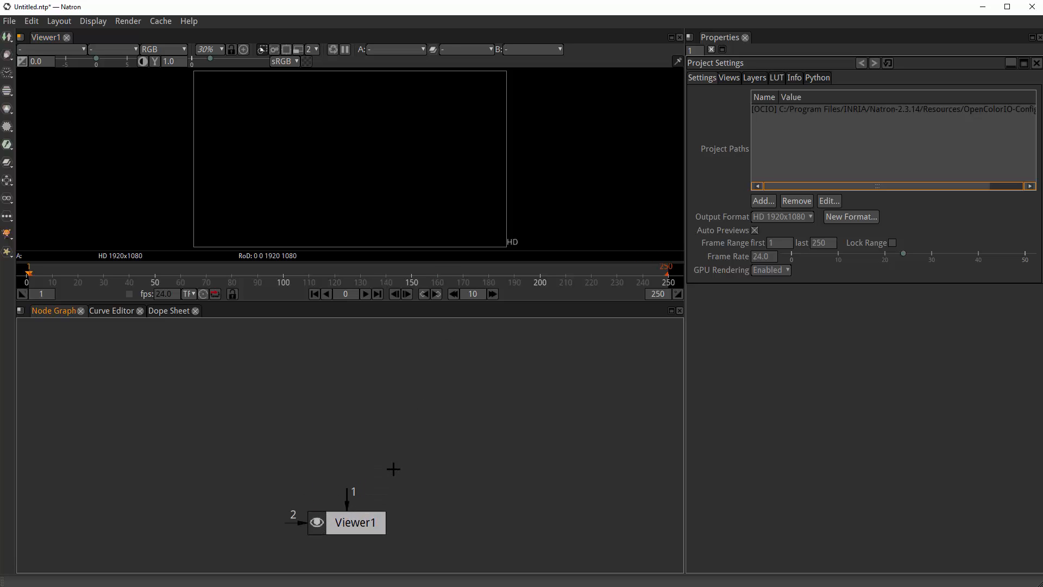
drag(685, 378, 689, 378)
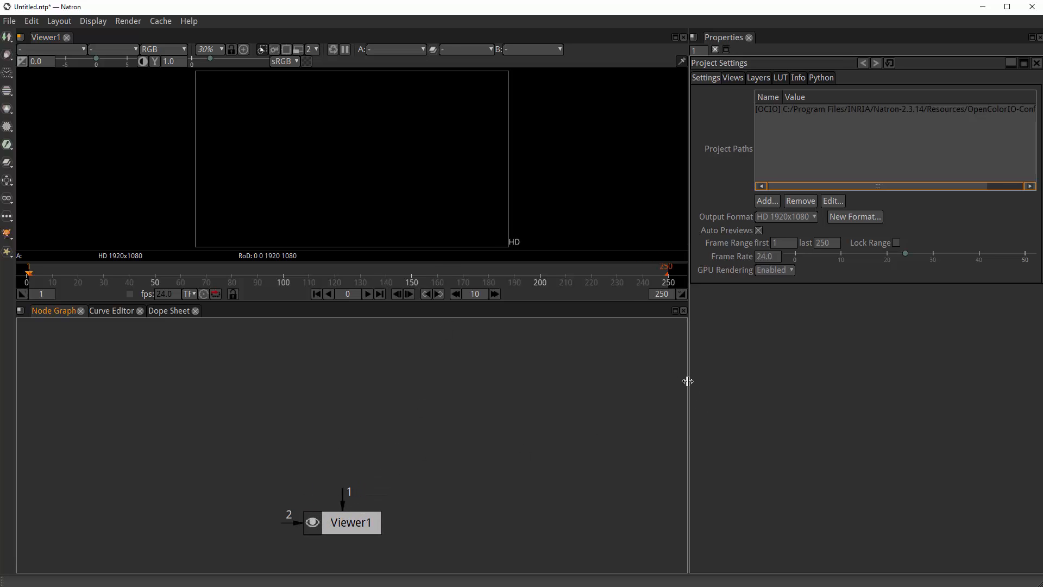
drag(524, 300, 524, 314)
scroll(440, 383, up, 3)
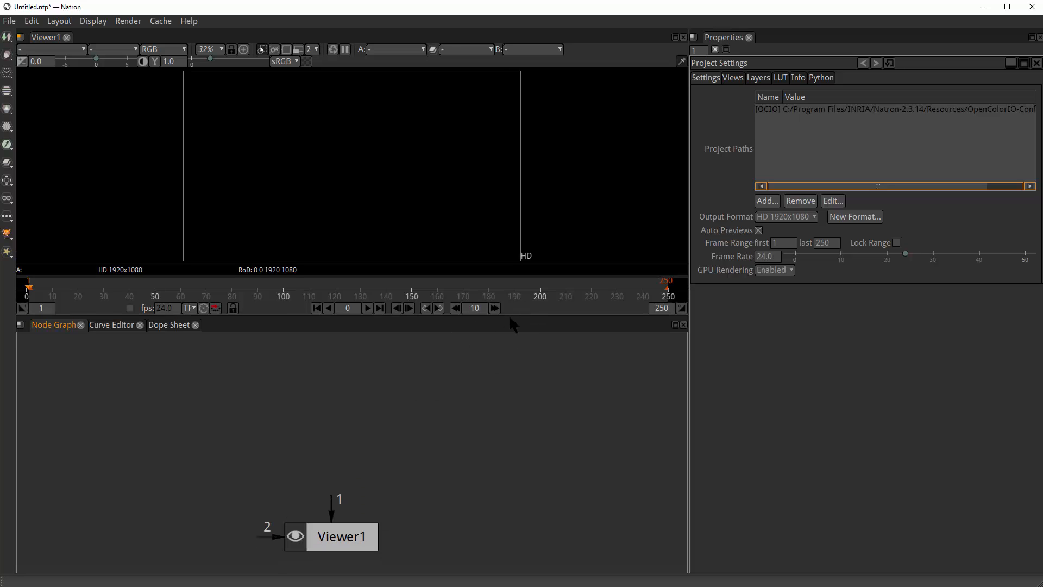
drag(518, 315, 518, 323)
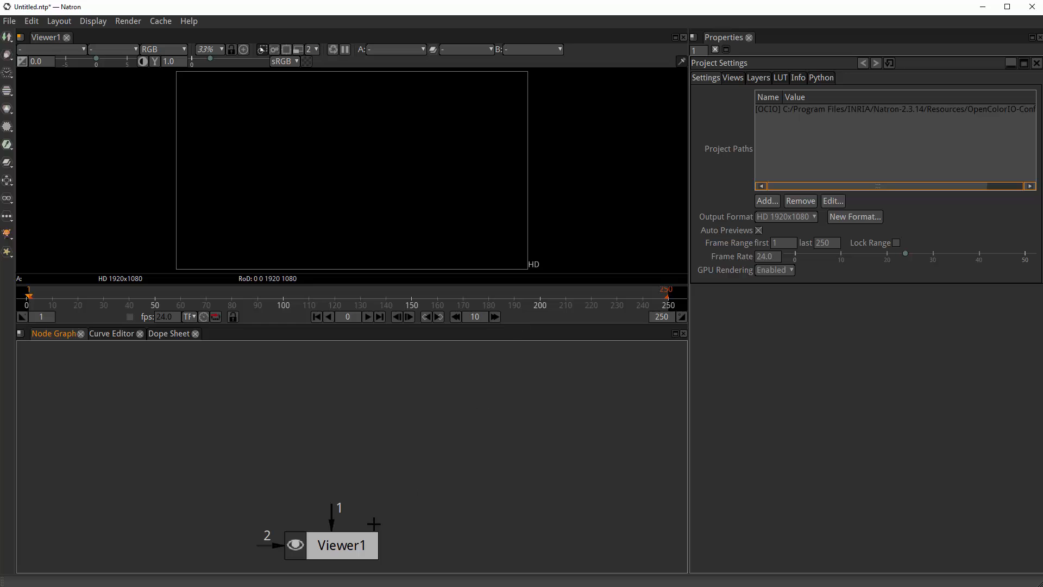
mouse_move(358, 540)
mouse_down()
mouse_move(381, 472)
mouse_move(373, 534)
mouse_up()
scroll(373, 530, down, 4)
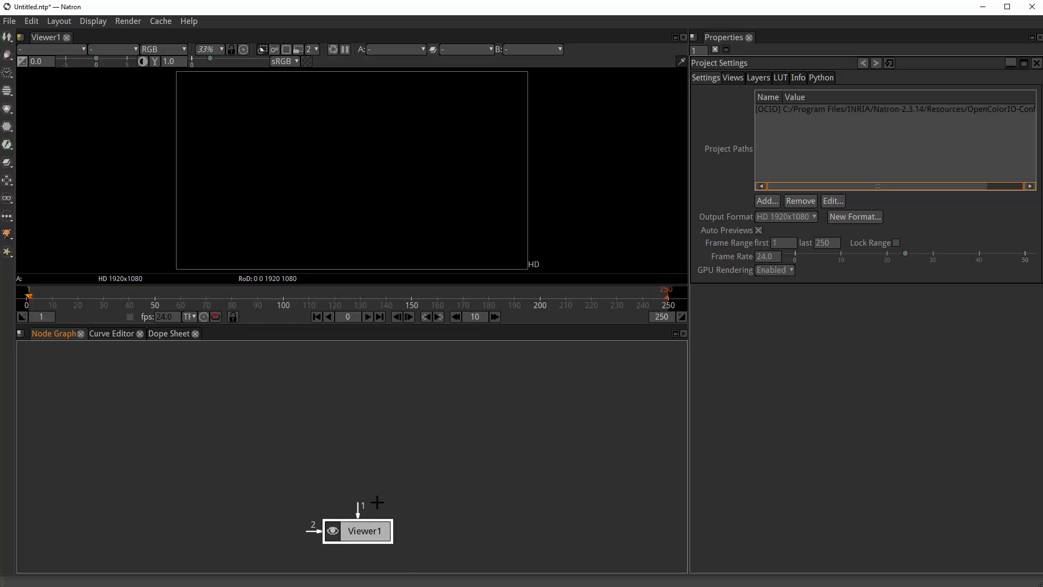
scroll(408, 474, up, 1)
drag(391, 455, 355, 485)
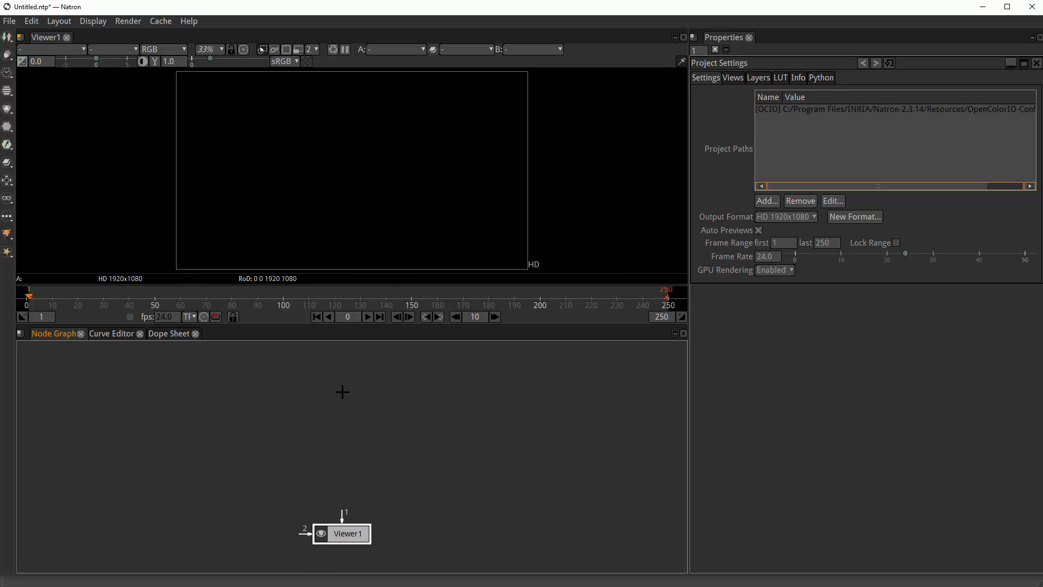
- Load render.exr from the images/tmp folder into a Read node, place it above Viewer1 and connect it to viewer input 1
key(r)
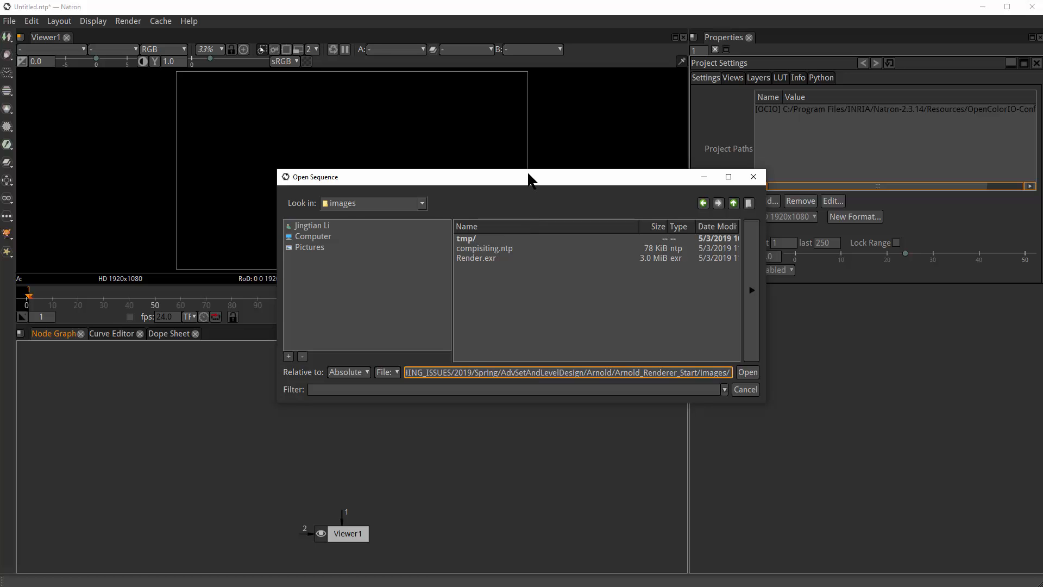
drag(529, 178, 498, 182)
click(453, 260)
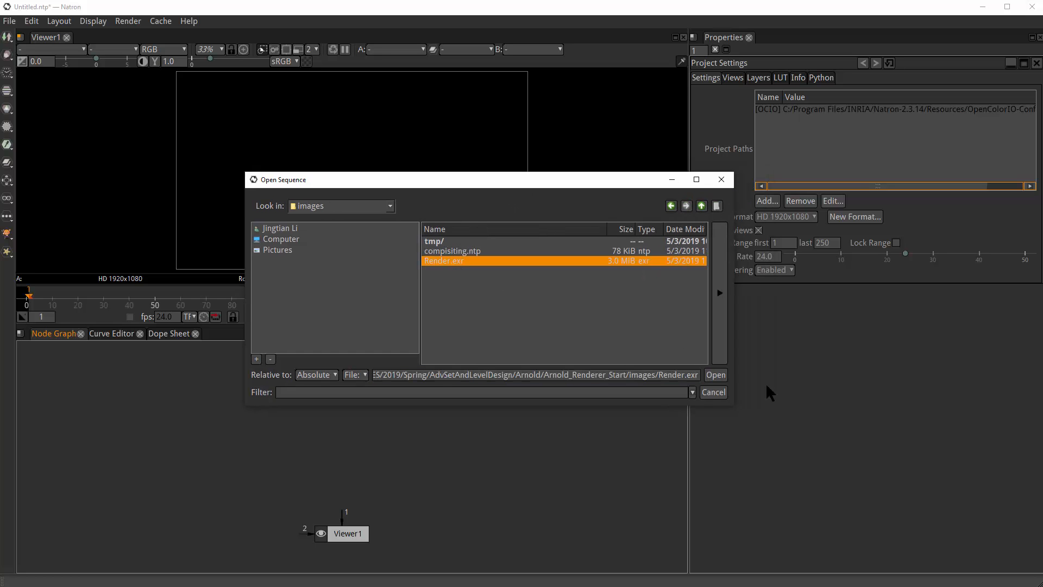
double_click(475, 241)
scroll(486, 352, down, 1)
double_click(466, 357)
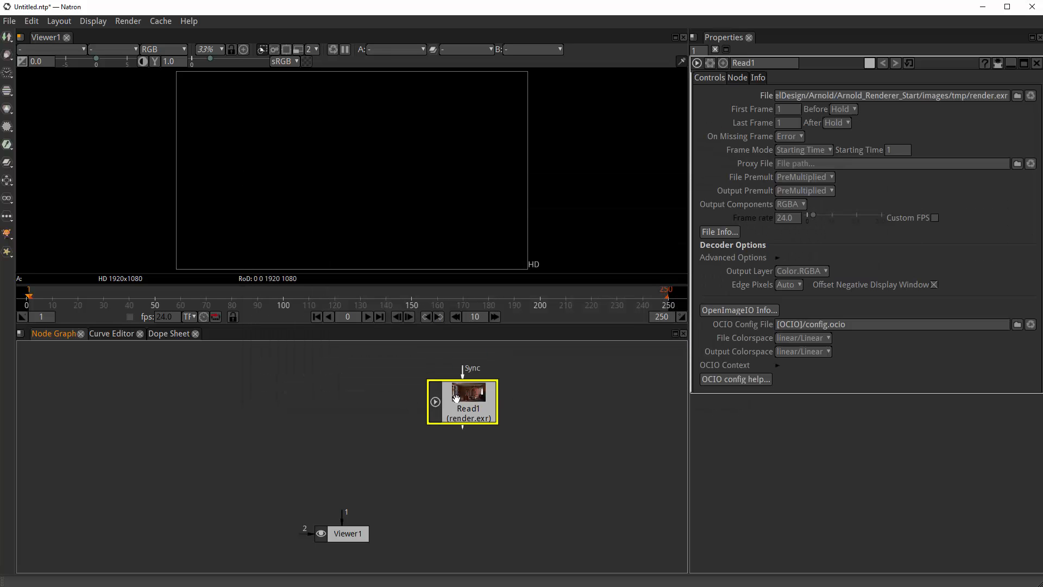
drag(467, 403, 351, 423)
key(1)
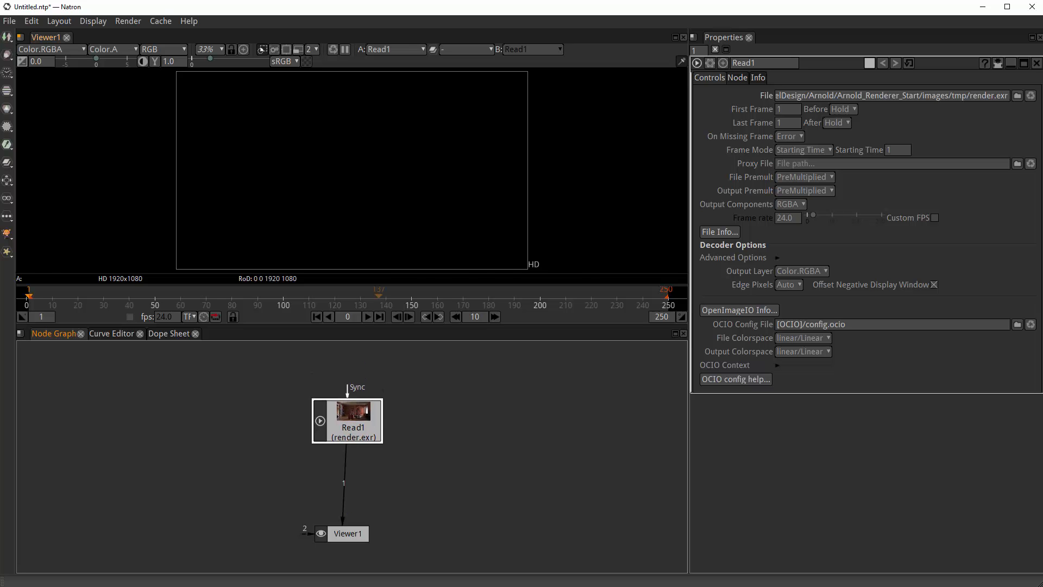
- Examine the loaded render up close and as a whole in the viewer
scroll(367, 184, up, 5)
drag(405, 232, 450, 283)
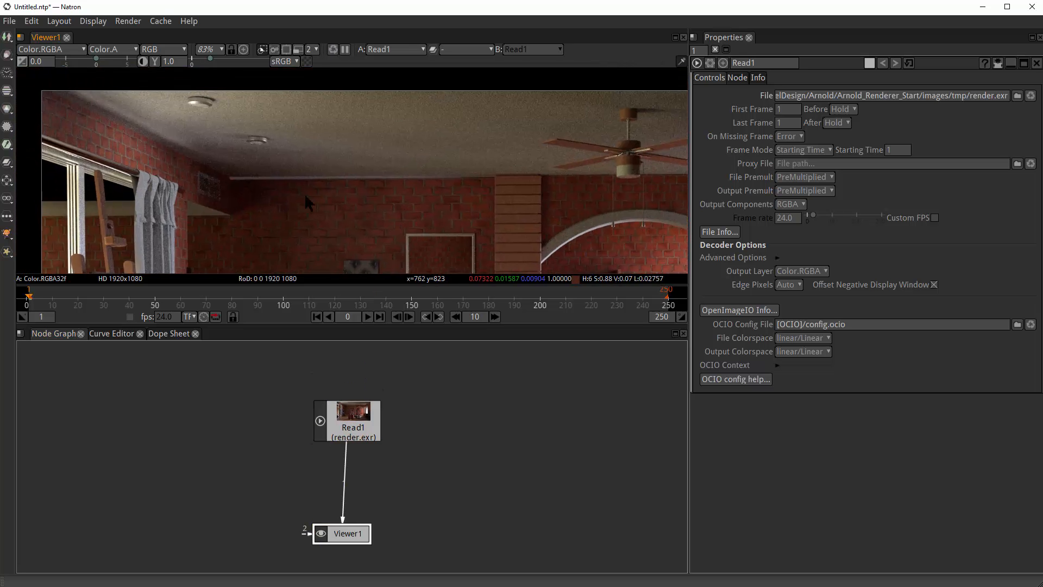
drag(581, 218, 277, 215)
scroll(299, 194, down, 6)
drag(389, 159, 574, 91)
scroll(546, 125, up, 1)
mouse_move(465, 133)
mouse_down()
mouse_move(433, 128)
mouse_move(450, 121)
mouse_up()
drag(466, 449, 470, 455)
drag(423, 189, 384, 199)
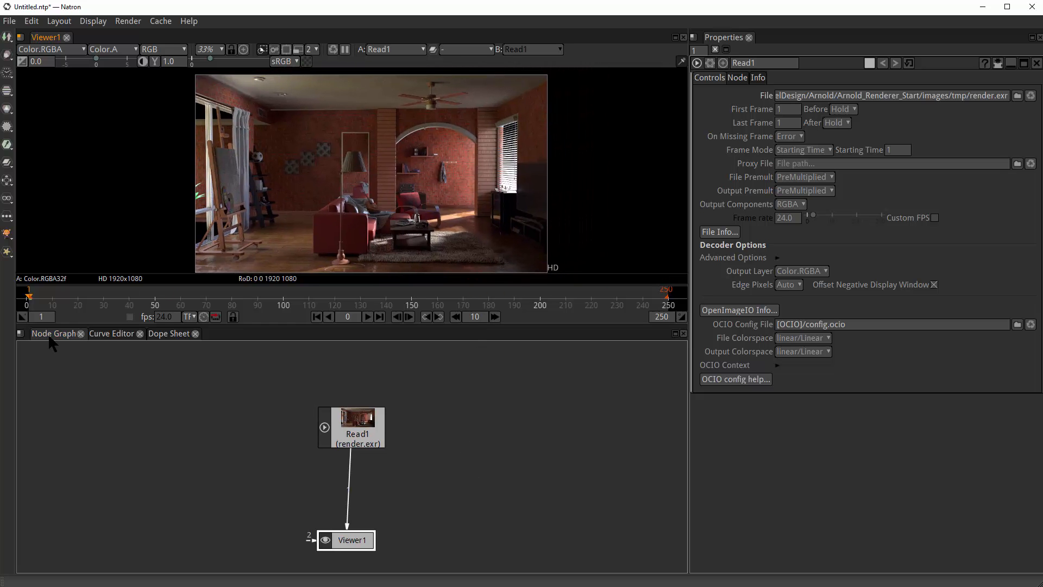
- Dock the Node Graph beneath the Properties pane with more height, and close the Dope Sheet and Curve Editor
drag(65, 359, 796, 511)
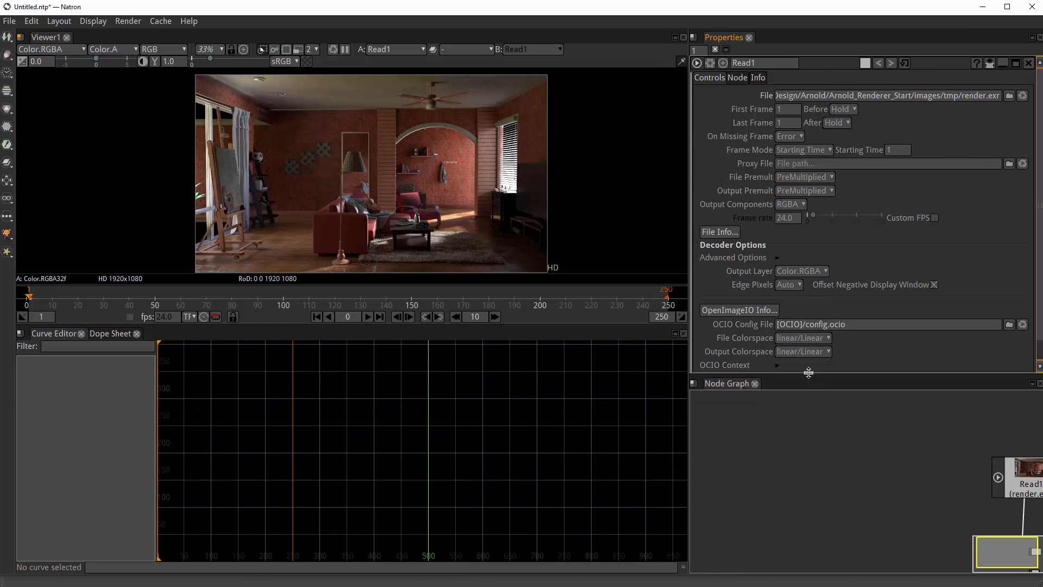
drag(809, 372, 806, 235)
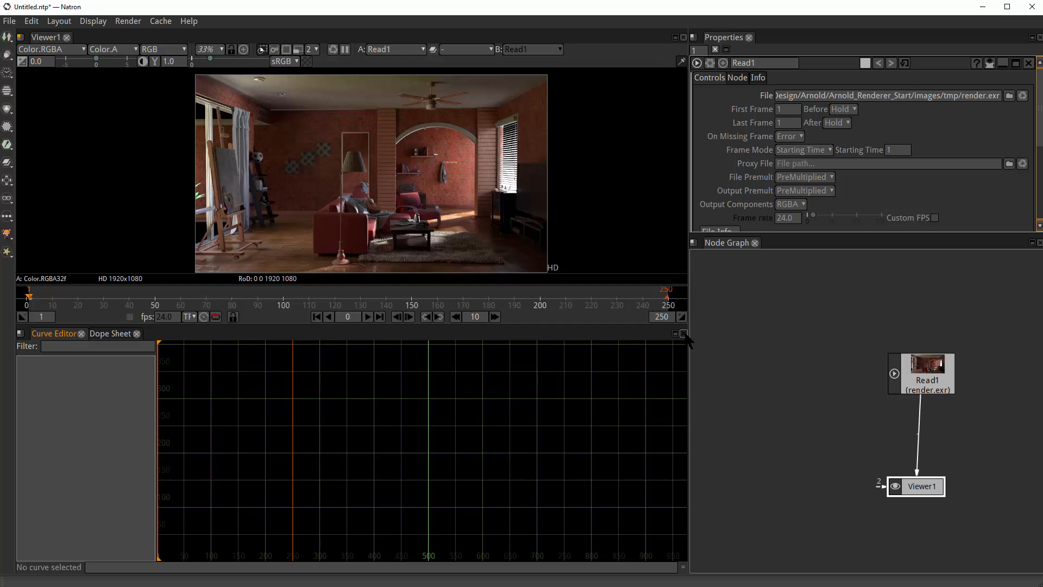
click(684, 334)
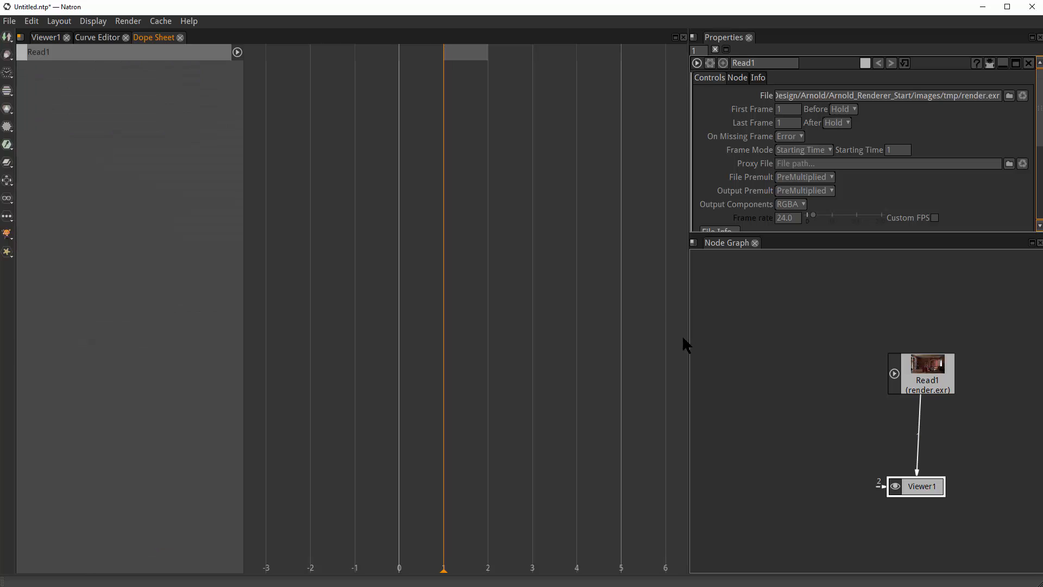
click(180, 37)
click(126, 37)
- Inspect the full living-room render in the enlarged viewer at different magnifications
scroll(425, 189, up, 6)
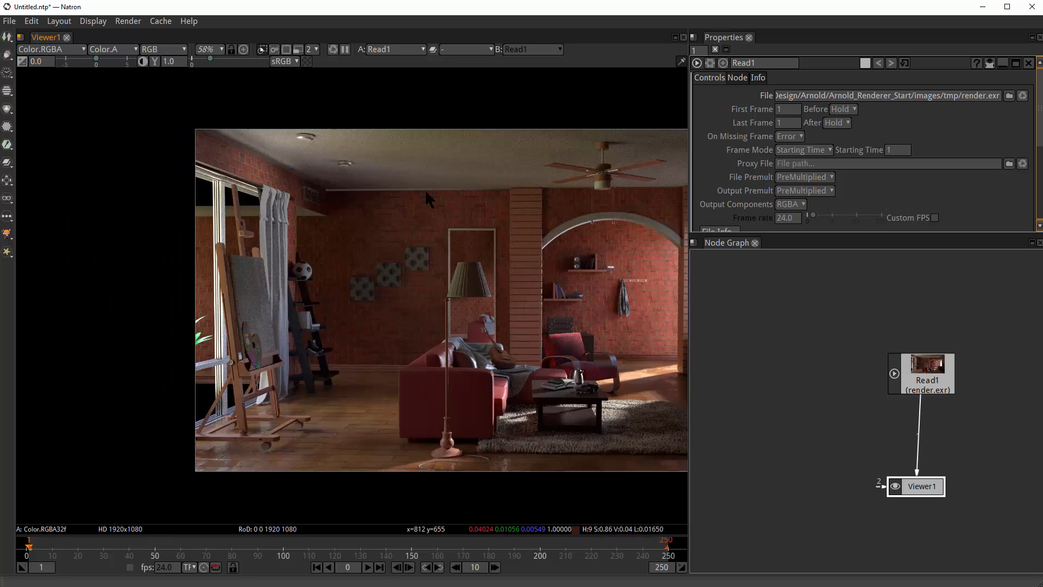
drag(425, 189, 299, 266)
scroll(300, 266, up, 2)
scroll(299, 267, down, 2)
scroll(299, 266, up, 1)
scroll(298, 266, down, 1)
scroll(299, 266, up, 1)
scroll(299, 266, down, 1)
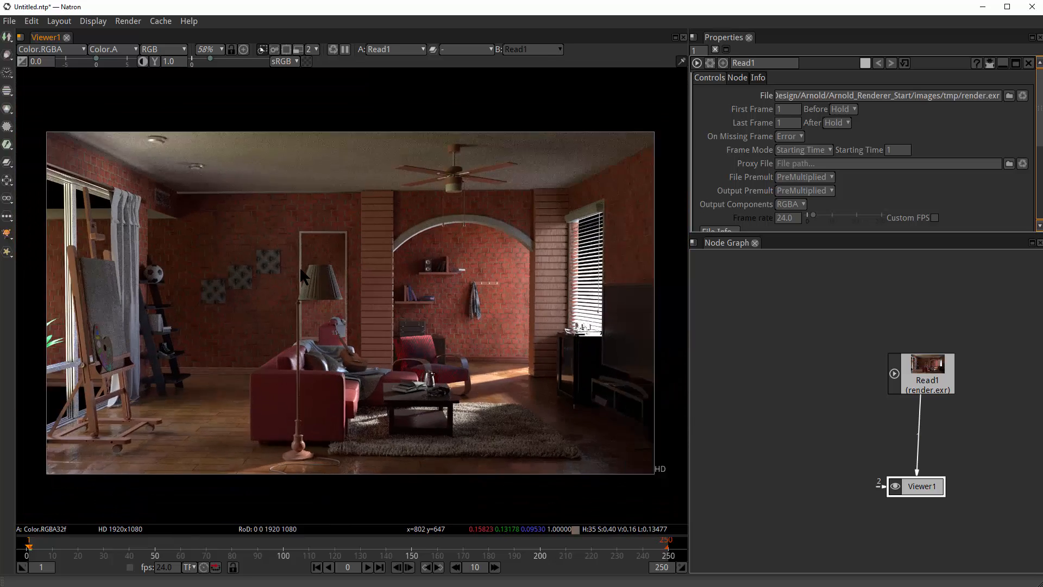
scroll(299, 266, up, 1)
scroll(299, 266, down, 1)
scroll(299, 266, up, 1)
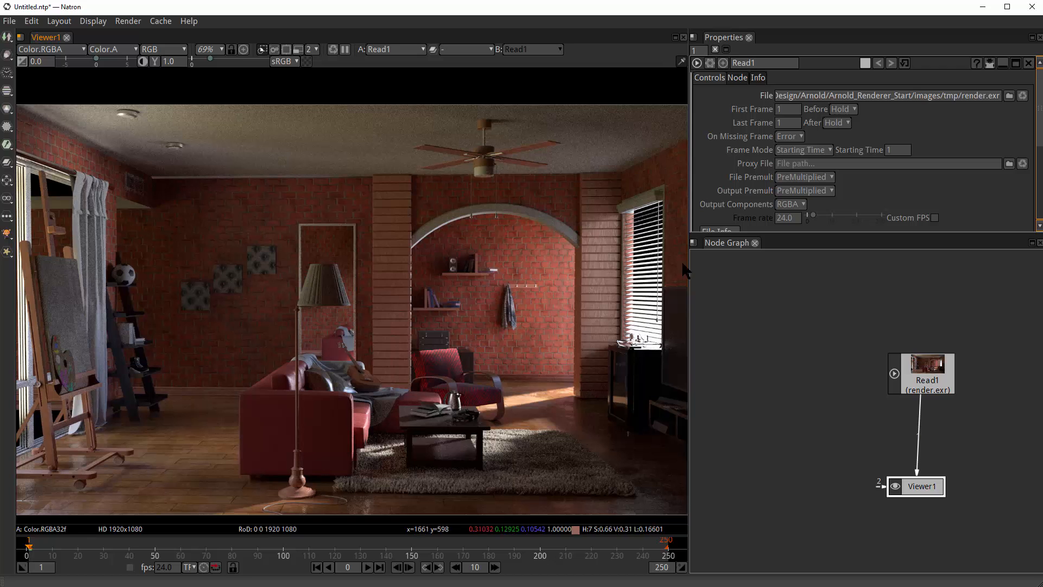
- Give the Properties pane more height and align the Viewer1 node directly beneath Read1
drag(787, 237, 782, 296)
drag(753, 366, 737, 368)
scroll(755, 380, down, 3)
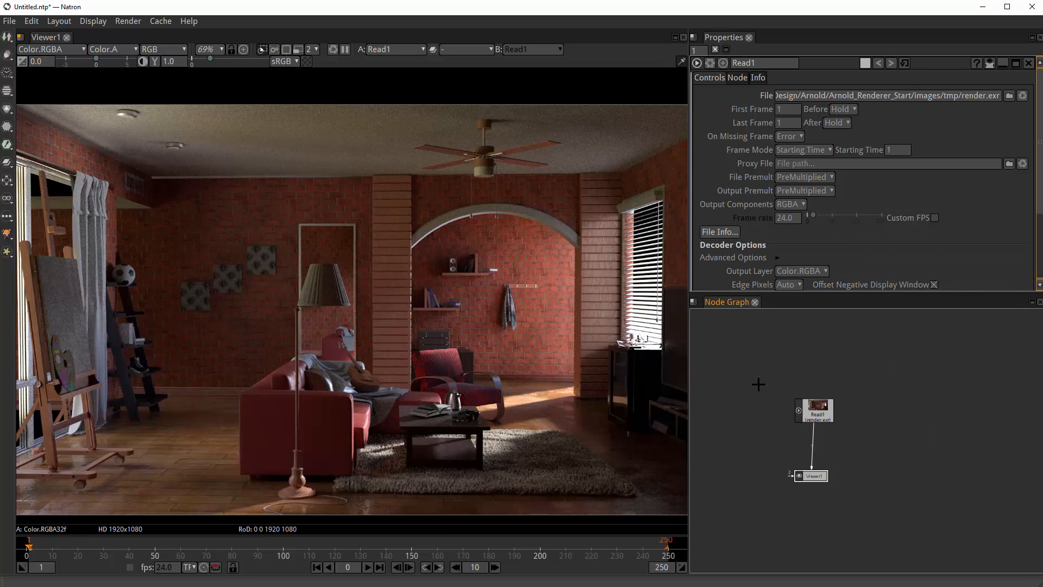
scroll(760, 385, up, 2)
scroll(764, 394, down, 2)
scroll(764, 394, up, 2)
drag(791, 436, 795, 407)
drag(845, 482, 849, 483)
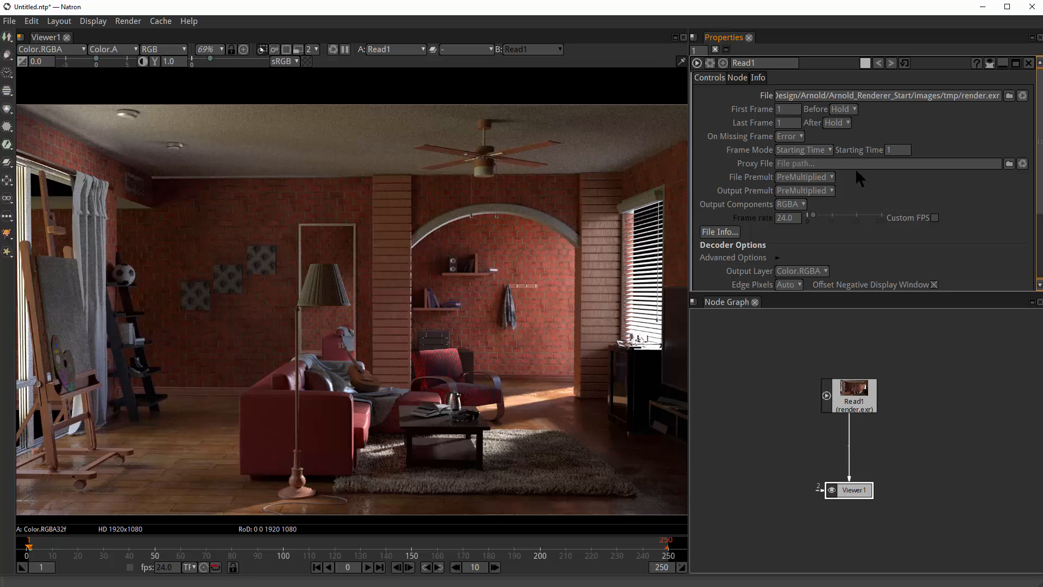
- Review the Read1 settings and move the Viewer1 node farther below Read1 in the node graph
scroll(856, 179, down, 3)
scroll(843, 216, up, 3)
click(851, 397)
click(855, 492)
mouse_move(856, 493)
mouse_down()
mouse_move(891, 487)
mouse_move(858, 495)
mouse_up()
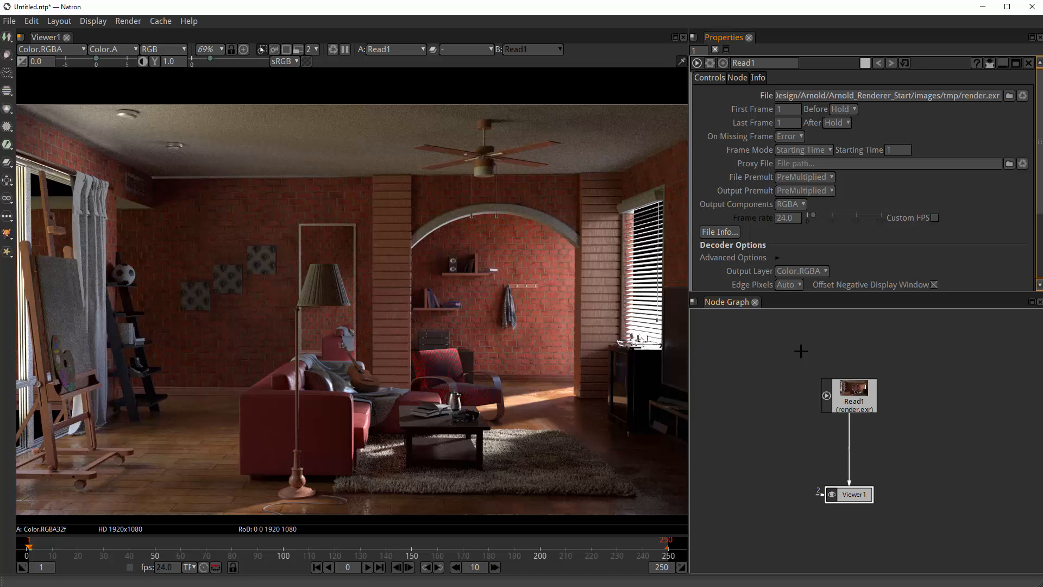
drag(814, 469, 750, 417)
scroll(750, 417, up, 2)
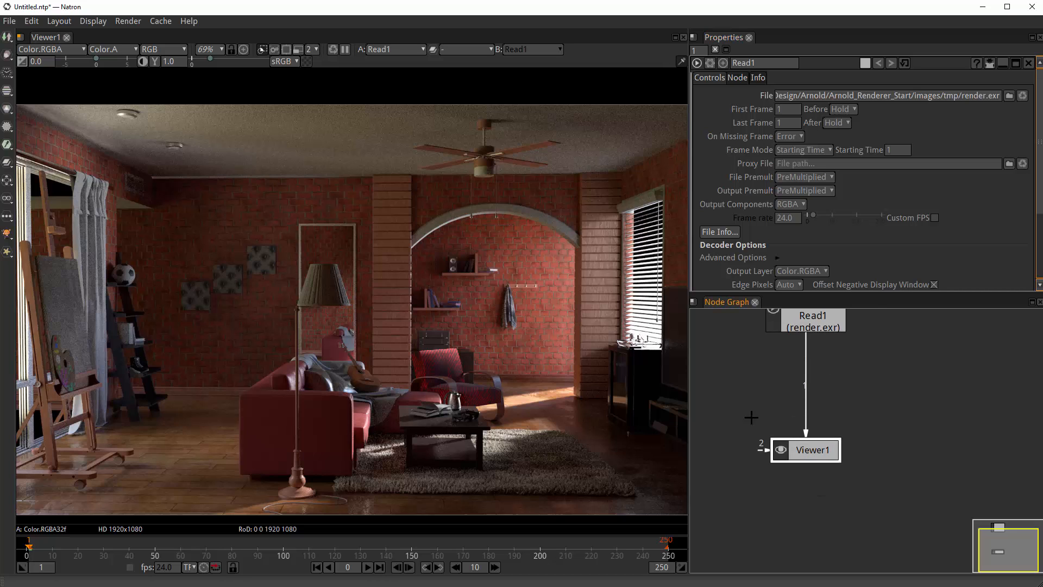
drag(811, 445, 814, 512)
drag(825, 494, 838, 446)
scroll(838, 446, down, 4)
scroll(837, 446, up, 3)
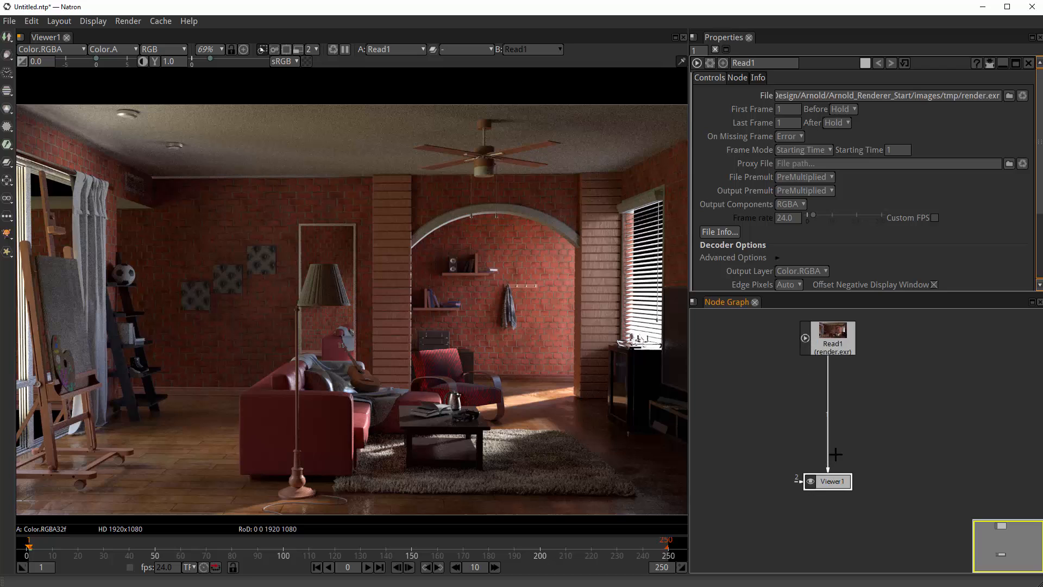
- Move Read1 closer to Viewer1 and try box-selecting nodes in the node graph
click(840, 362)
drag(840, 361, 840, 393)
drag(846, 519, 846, 528)
drag(910, 346, 758, 558)
drag(927, 441, 754, 341)
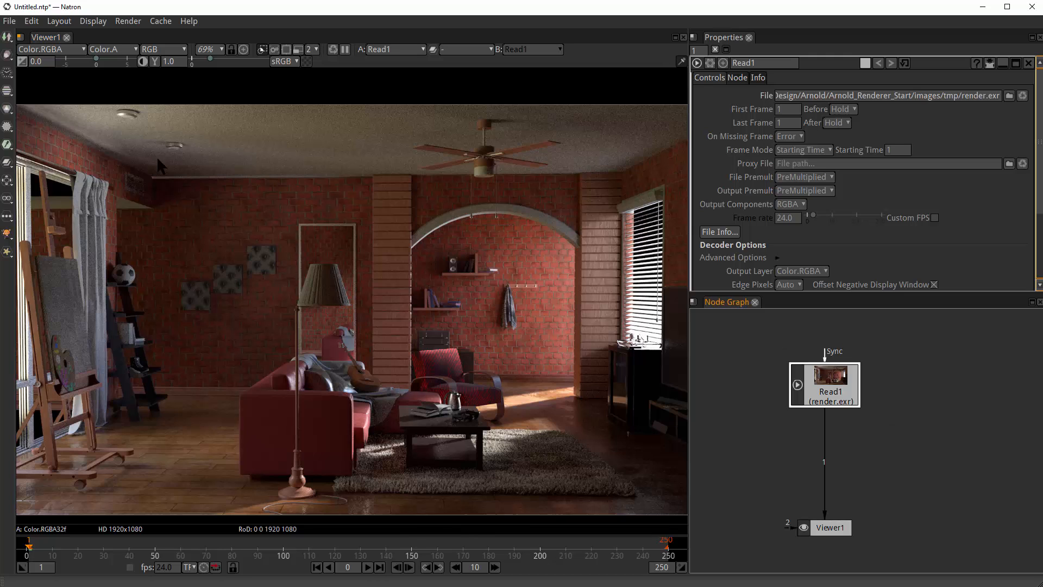
- Widen the vertical gap between Read1 and Viewer1 by repositioning both nodes, keeping them centred in the graph
click(888, 458)
drag(812, 374, 815, 351)
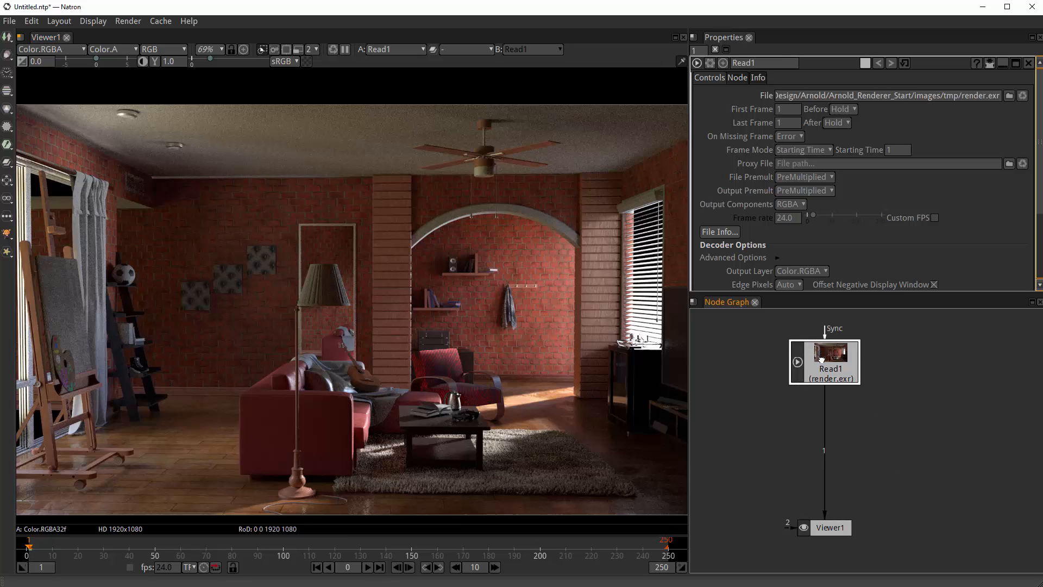
drag(877, 447, 874, 423)
drag(833, 506, 830, 526)
drag(849, 455, 844, 497)
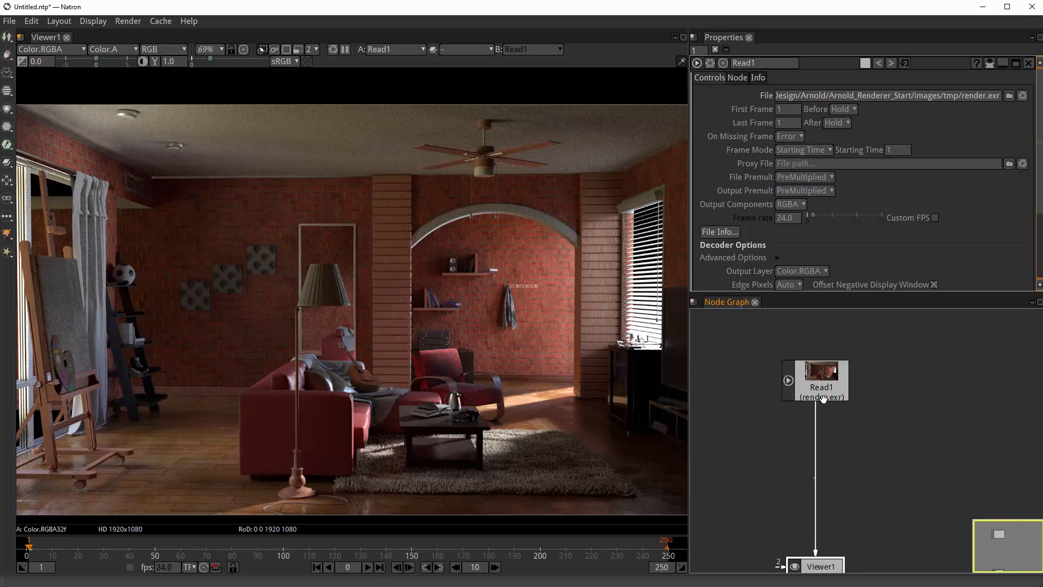
drag(824, 398, 824, 412)
drag(850, 449, 851, 430)
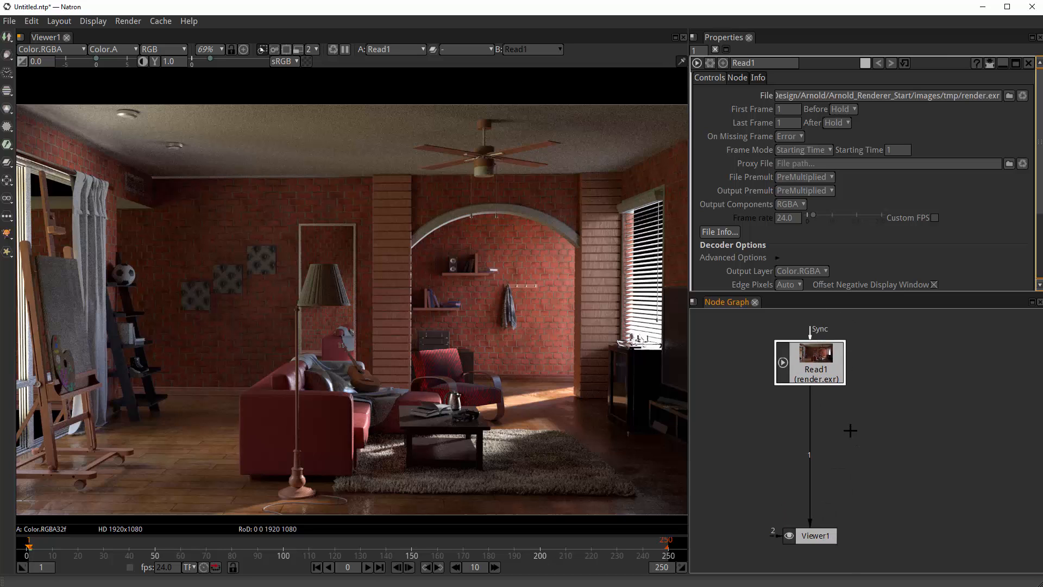
drag(765, 382, 775, 376)
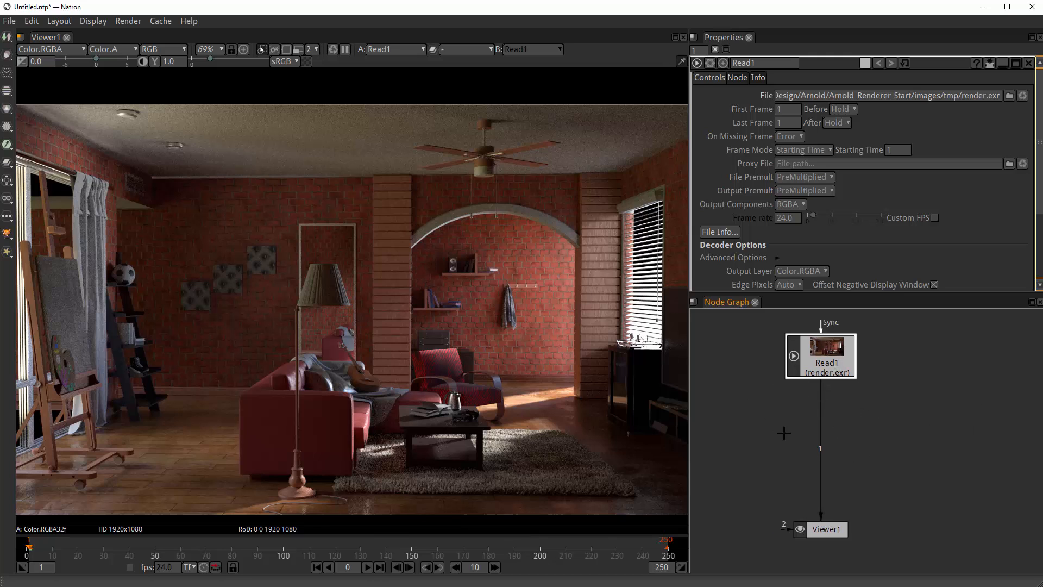
- Add a Shuffle node and insert it between Read1 and Viewer1, with Read1 feeding its A input
click(770, 402)
key(Tab)
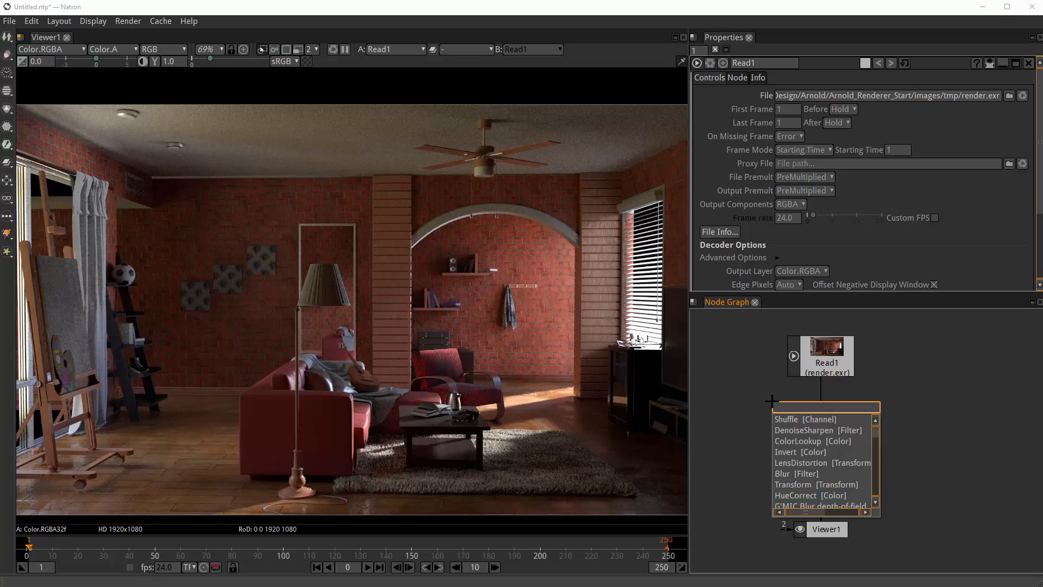
key(Return)
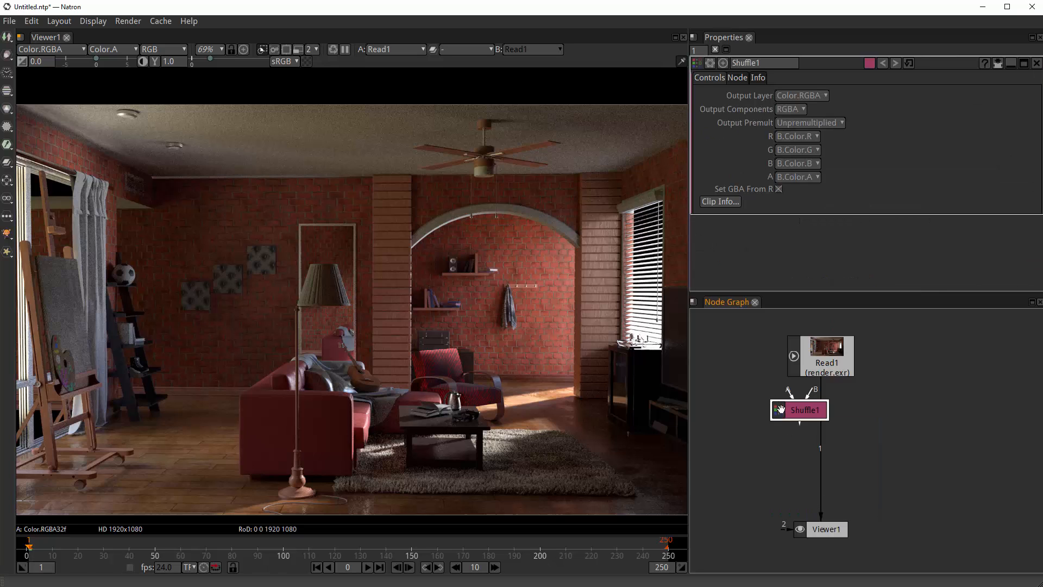
drag(781, 409, 837, 440)
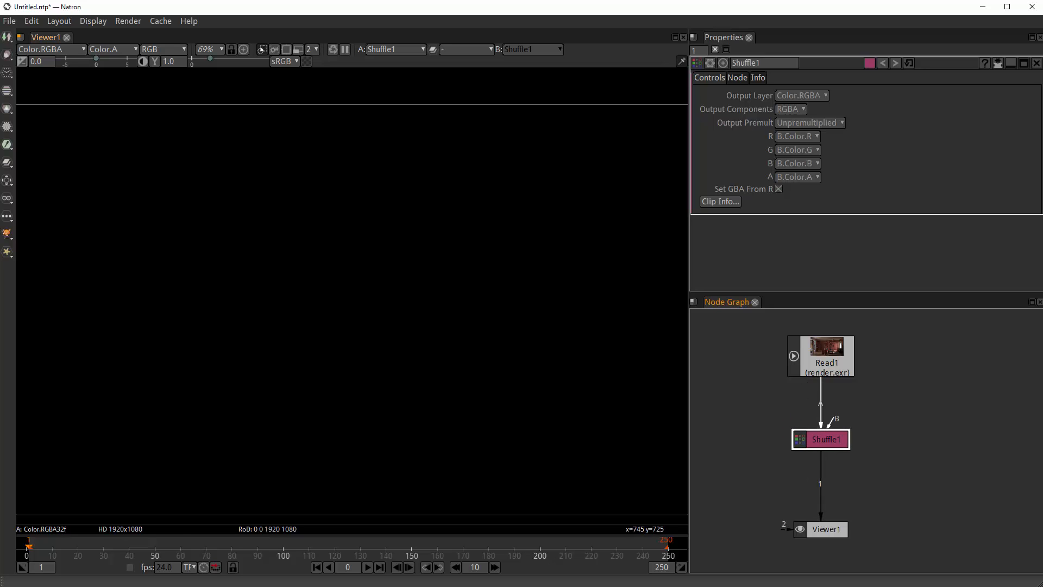
mouse_move(844, 422)
mouse_down()
mouse_move(926, 365)
mouse_move(829, 425)
mouse_up()
- Set the Shuffle node's red, green and blue sources to A.diffuse_direct and inspect the pass in the viewer
click(782, 139)
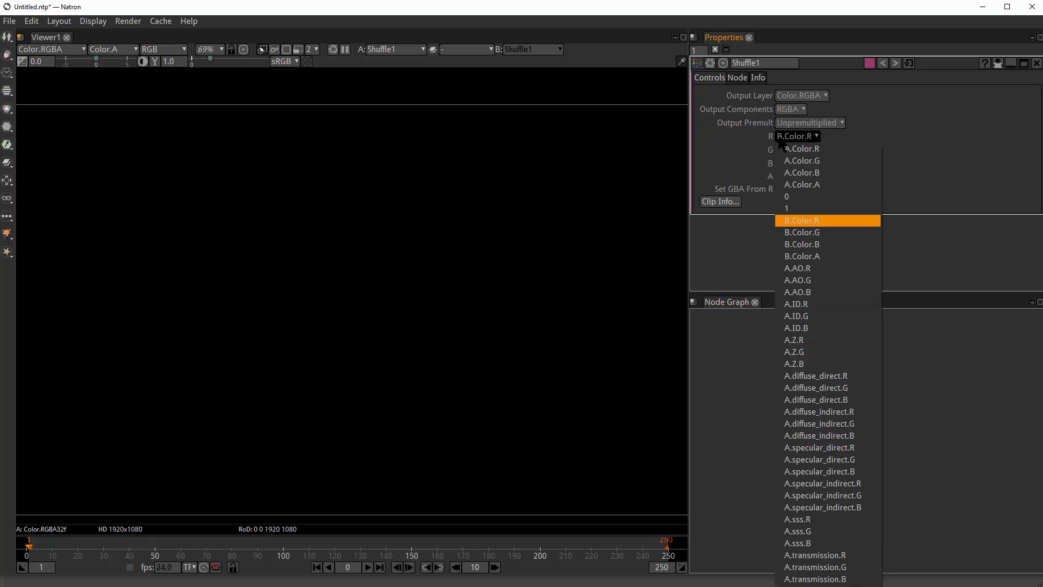
click(807, 379)
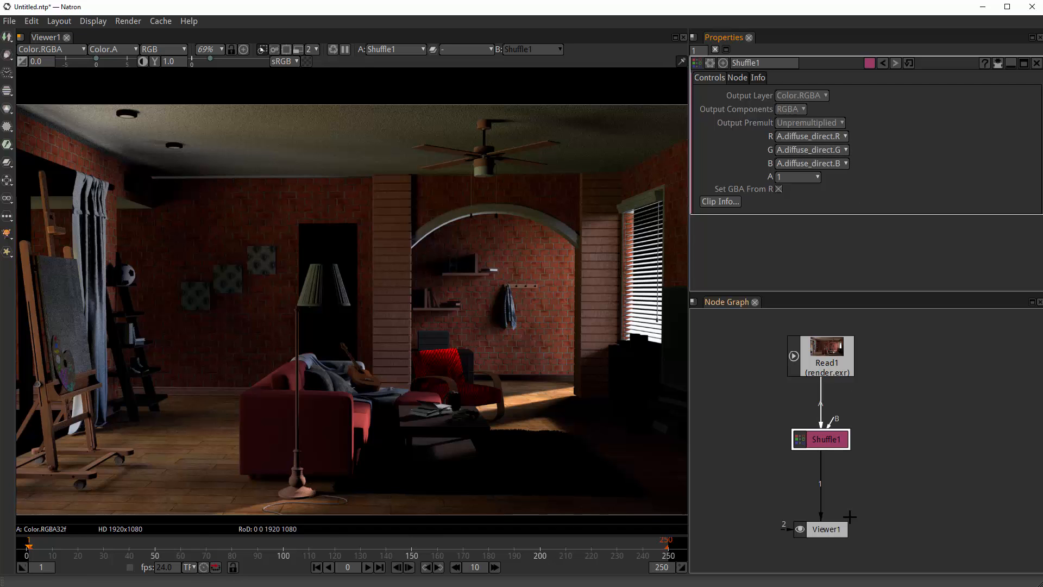
scroll(268, 293, down, 2)
scroll(316, 293, up, 1)
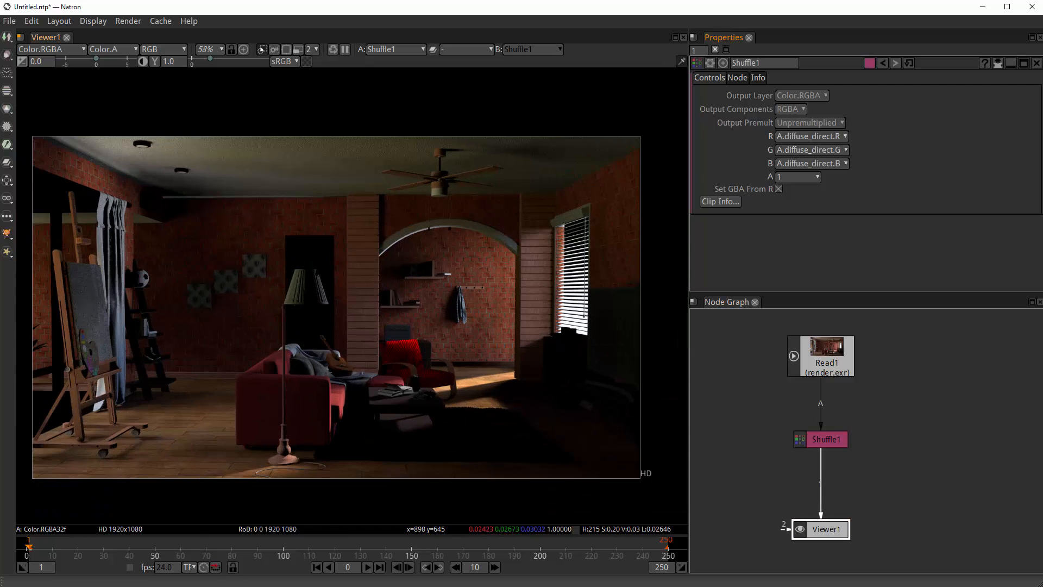
scroll(317, 274, up, 1)
scroll(418, 296, down, 1)
drag(418, 287, 426, 266)
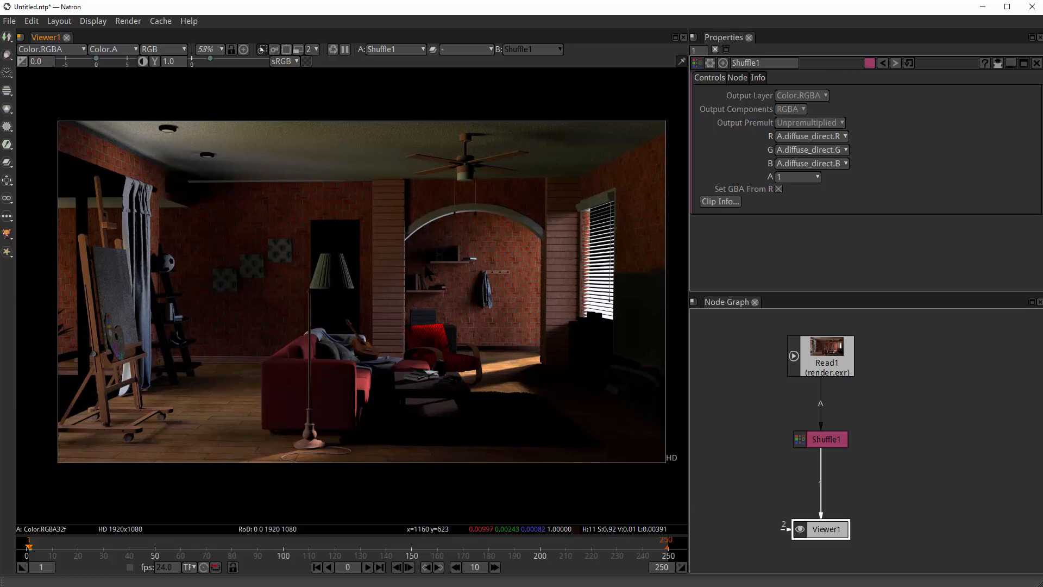
scroll(427, 269, up, 1)
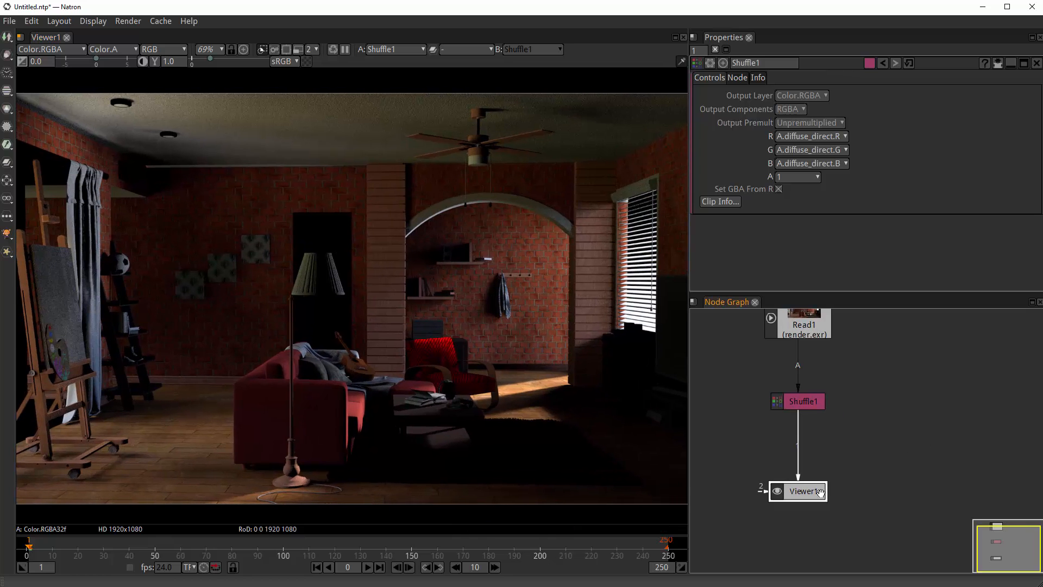
- Shift Viewer1 and the Shuffle node lower in the graph, and rename the Shuffle node Diffuse_Direct
drag(820, 492, 821, 511)
drag(776, 403, 772, 414)
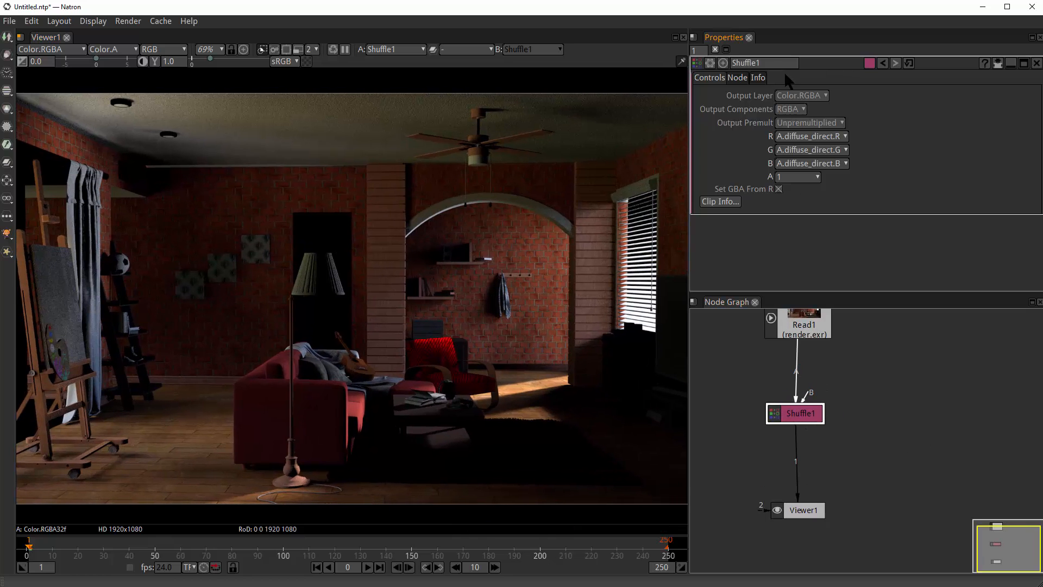
drag(769, 62, 634, 93)
text(d)
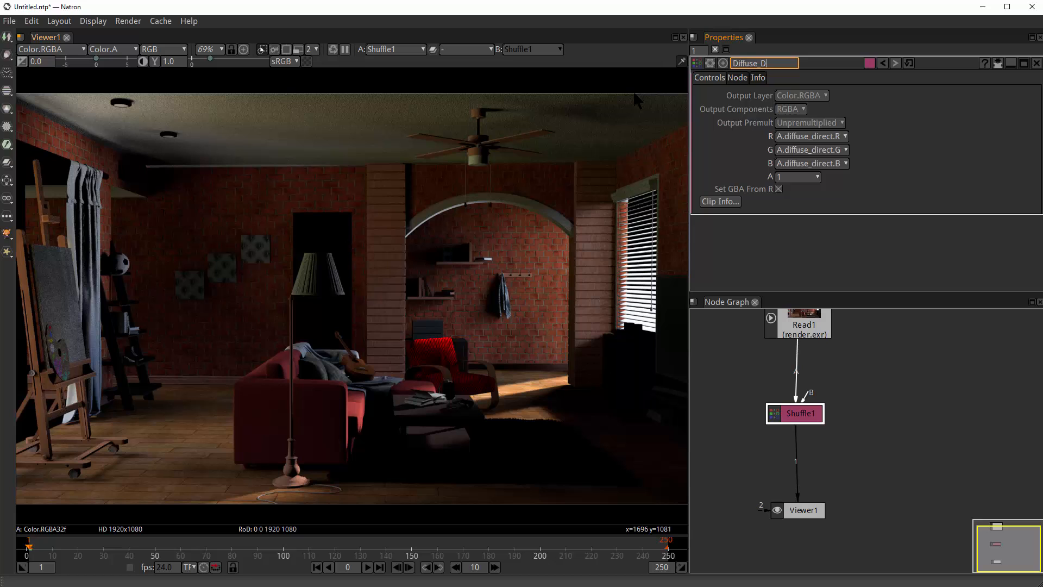
text(iffuse_Direct)
key(Return)
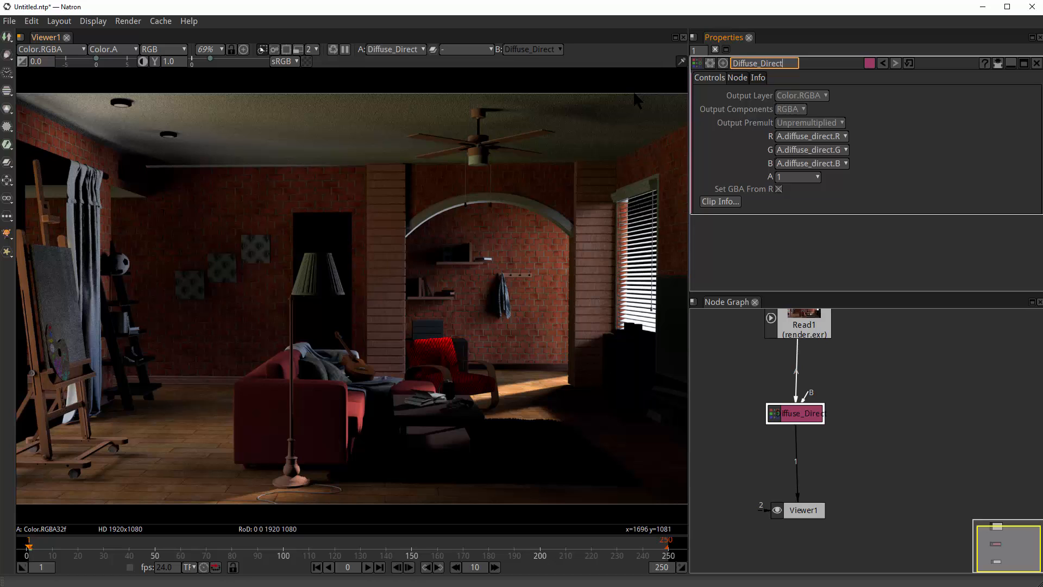
- Move Diffuse_Direct aside and add a second Shuffle node beside it, with its A input connected to Read1
click(872, 482)
drag(811, 417, 754, 425)
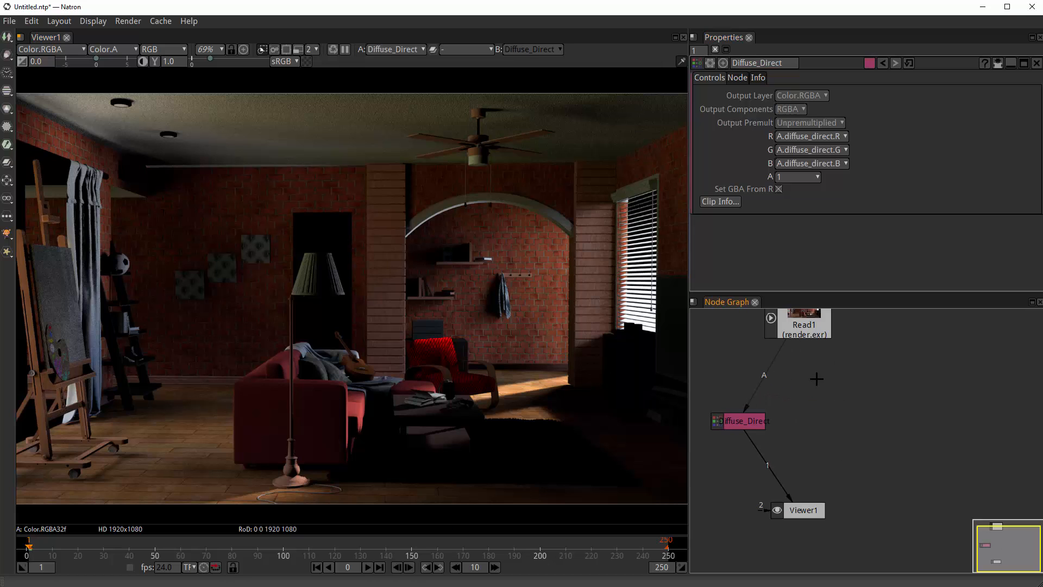
key(Tab)
key(Return)
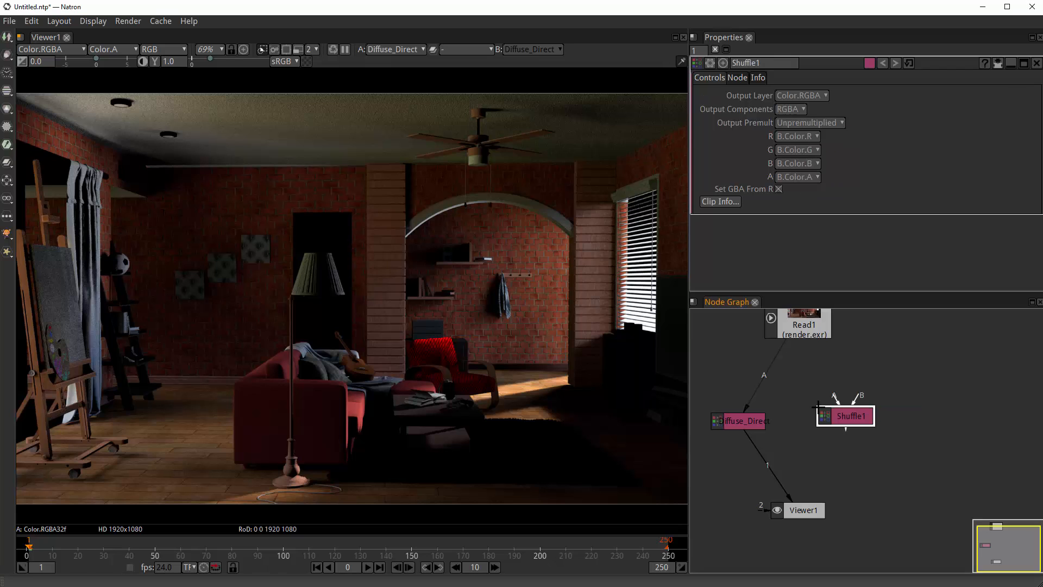
drag(835, 399, 804, 329)
drag(843, 415, 803, 420)
drag(848, 421, 733, 422)
drag(830, 387, 849, 394)
click(827, 428)
- Source Shuffle1's red, green and blue channels from A.diffuse_indirect and connect it to Viewer1
click(786, 135)
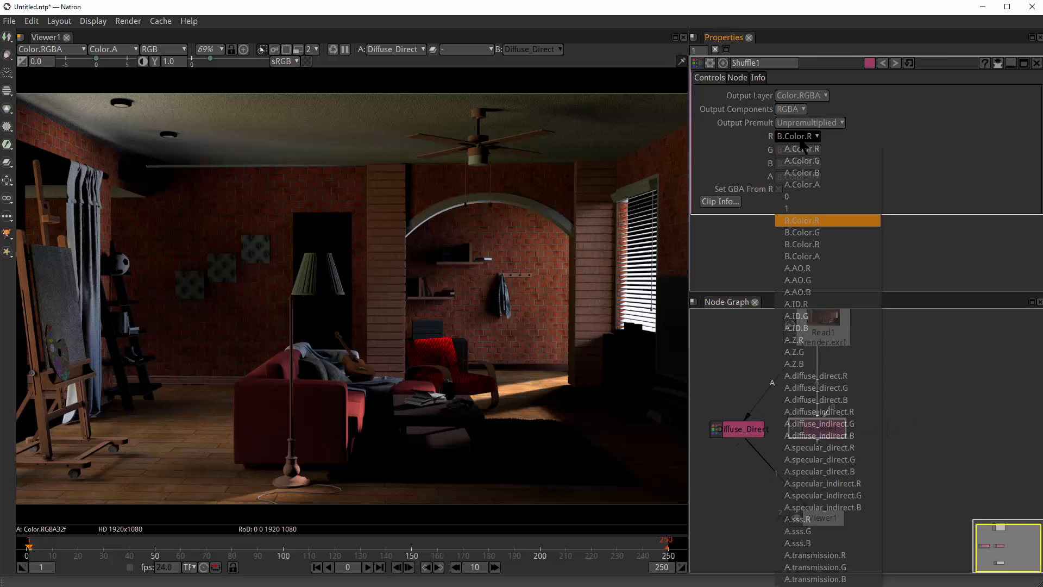
click(839, 413)
mouse_move(818, 426)
mouse_down()
mouse_move(845, 419)
mouse_move(828, 431)
mouse_up()
key(1)
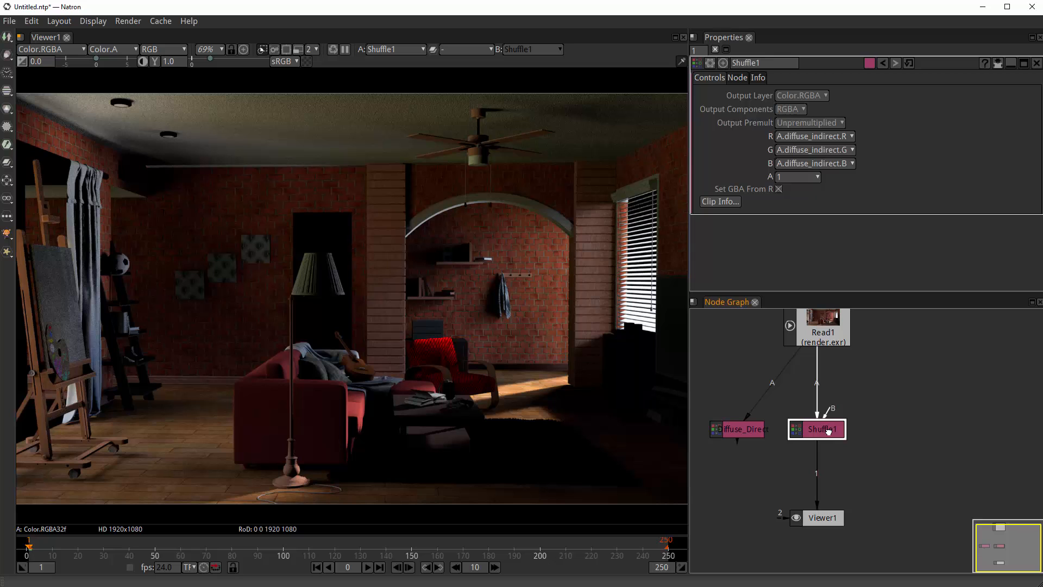
- Connect Viewer1 to Diffuse_Direct, switch Shuffle1's colour sources to A.diffuse_direct, and open the Diffuse_Direct settings
click(742, 429)
key(1)
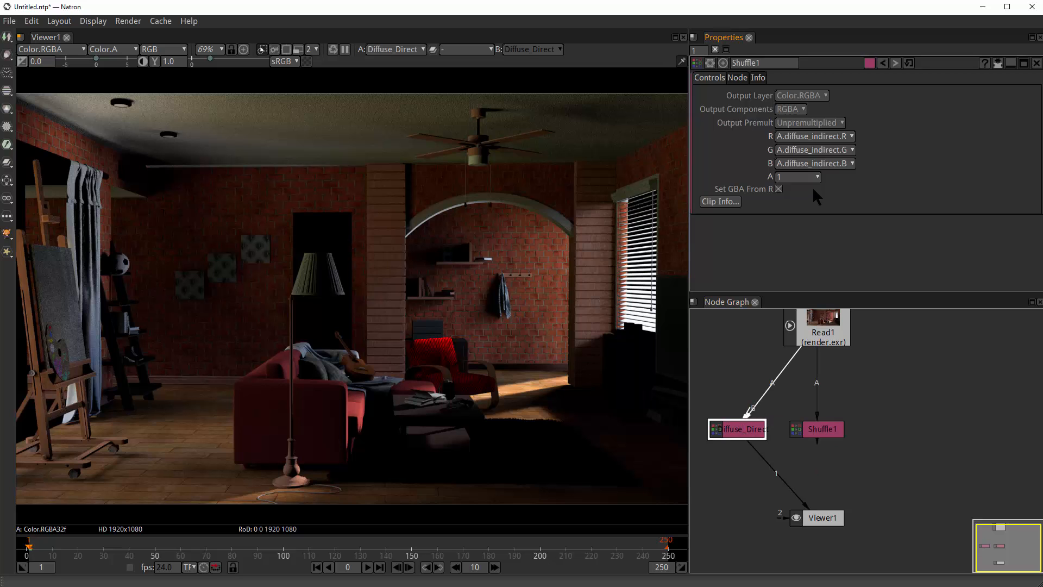
click(814, 135)
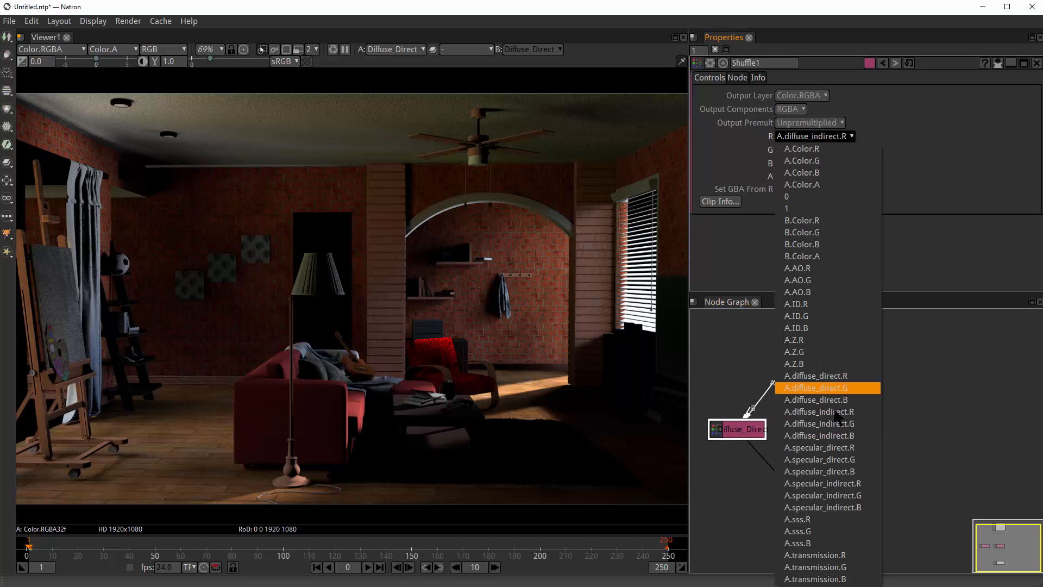
click(840, 375)
click(754, 435)
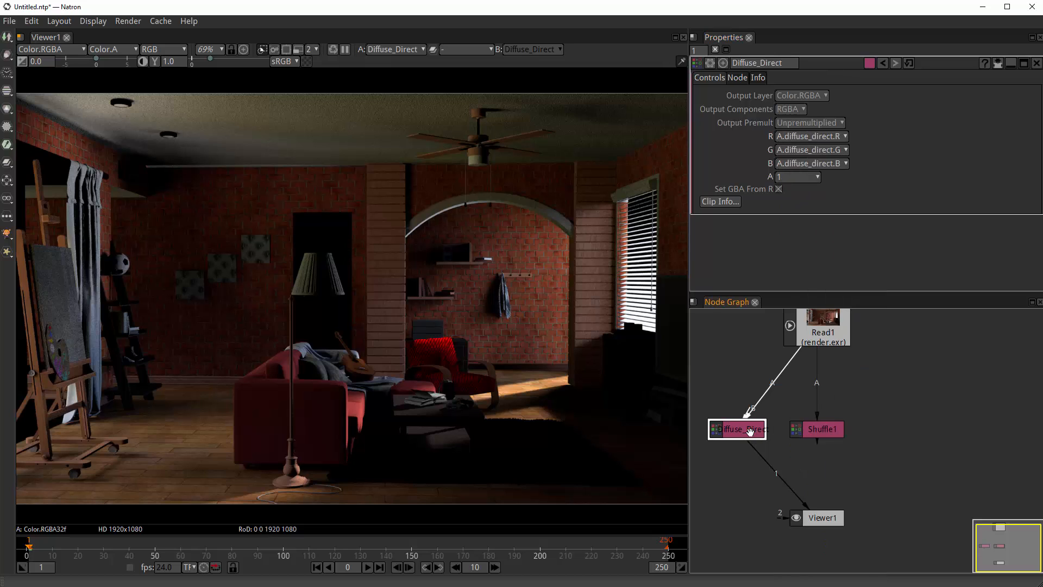
- Connect Viewer1 to Shuffle1 and set Shuffle1's red, green and blue sources to A.diffuse_indirect
click(817, 429)
key(1)
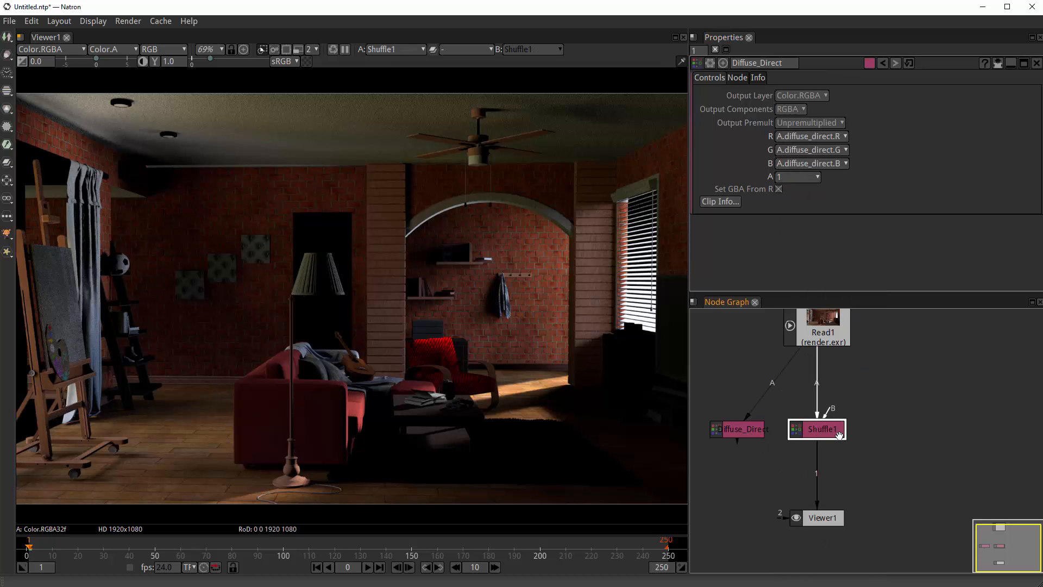
click(813, 136)
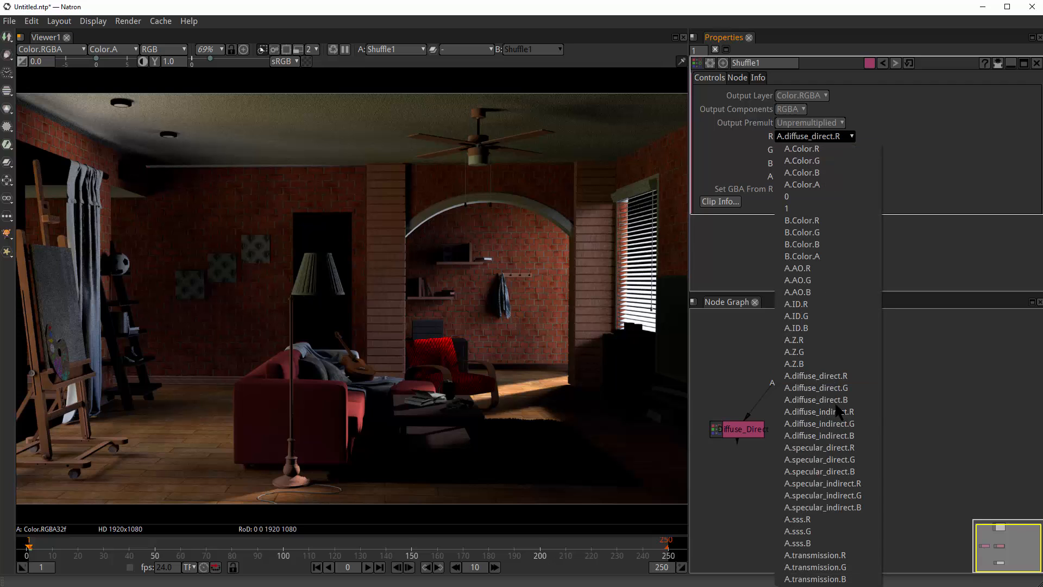
click(839, 412)
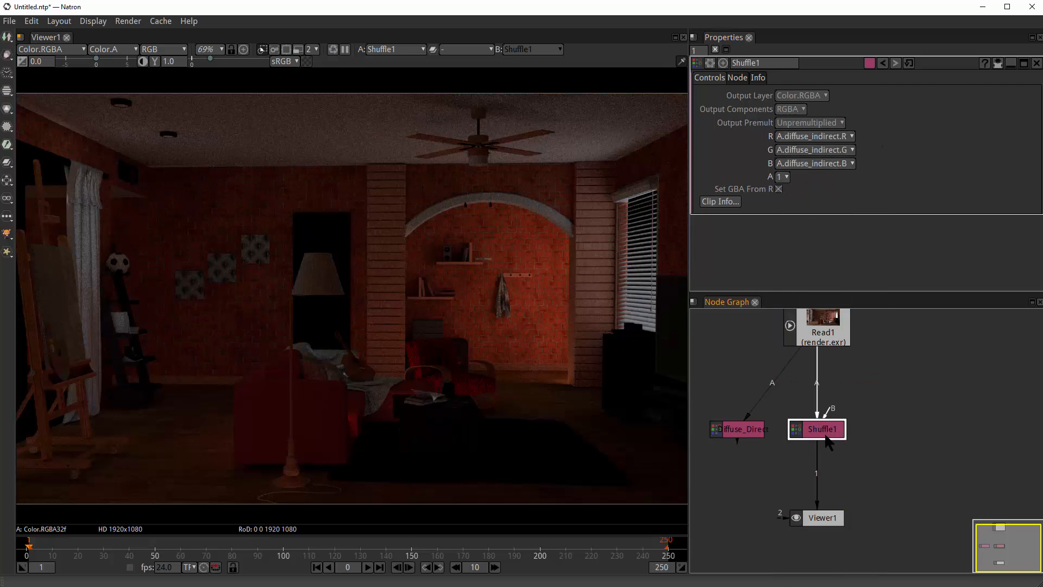
- Allow two node panels in the Properties pane and open the settings of both Diffuse_Direct and Shuffle1
click(702, 48)
click(728, 430)
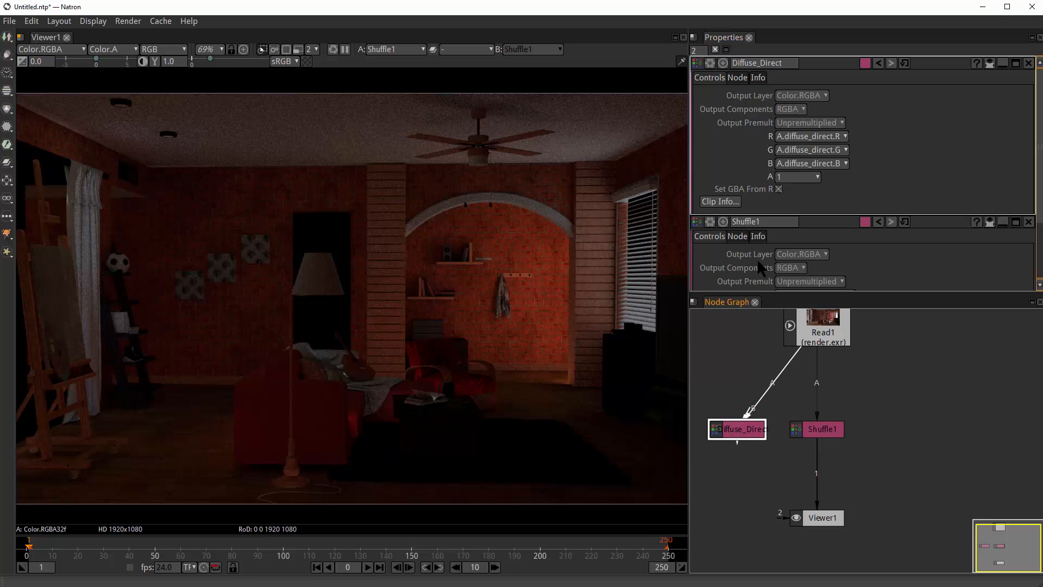
click(821, 429)
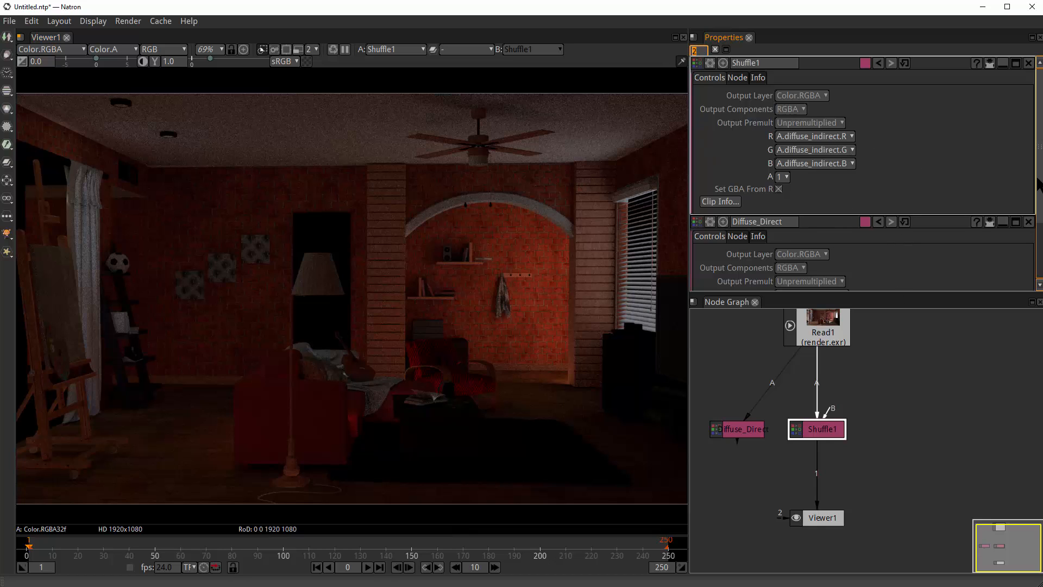
- Look through the stacked node settings and limit the Properties pane to 1 open panel
scroll(784, 135, down, 2)
scroll(784, 135, up, 2)
click(698, 50)
text(1)
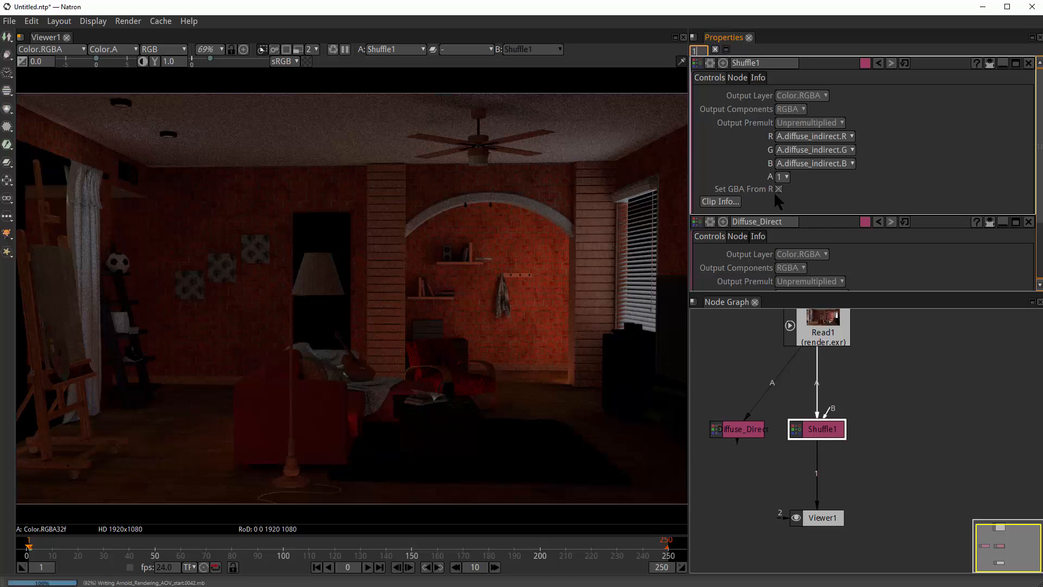
key(Return)
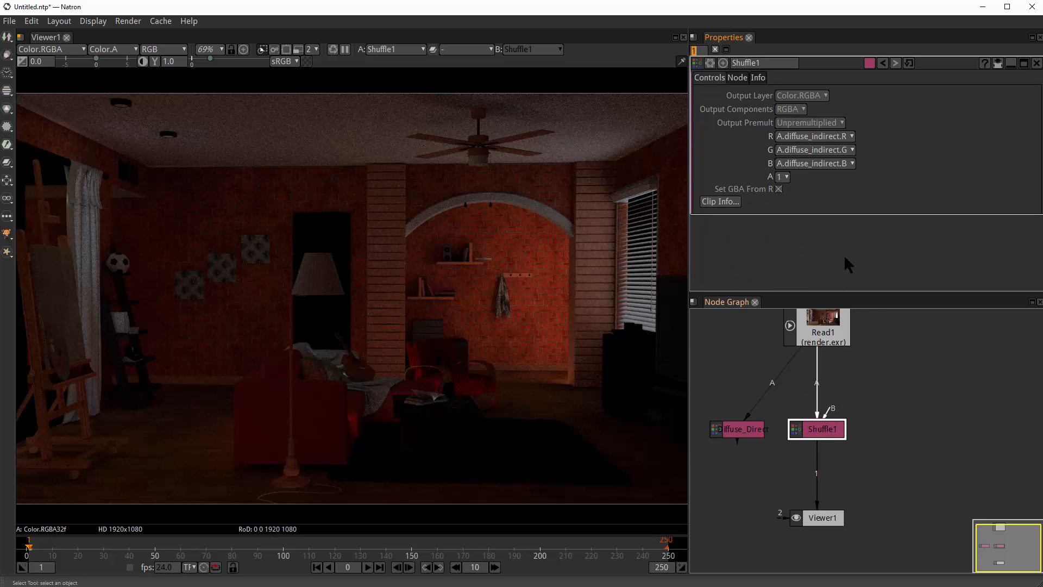
- Rename the Shuffle1 node Diffuse_Indirect
drag(784, 64, 628, 113)
text(D)
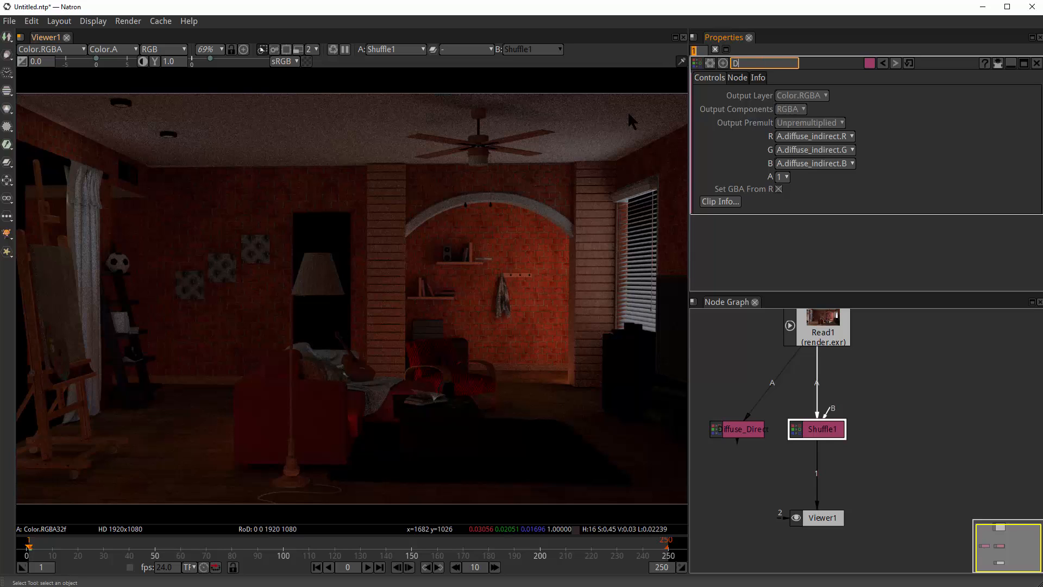
text(iffuse_Indirect)
key(Return)
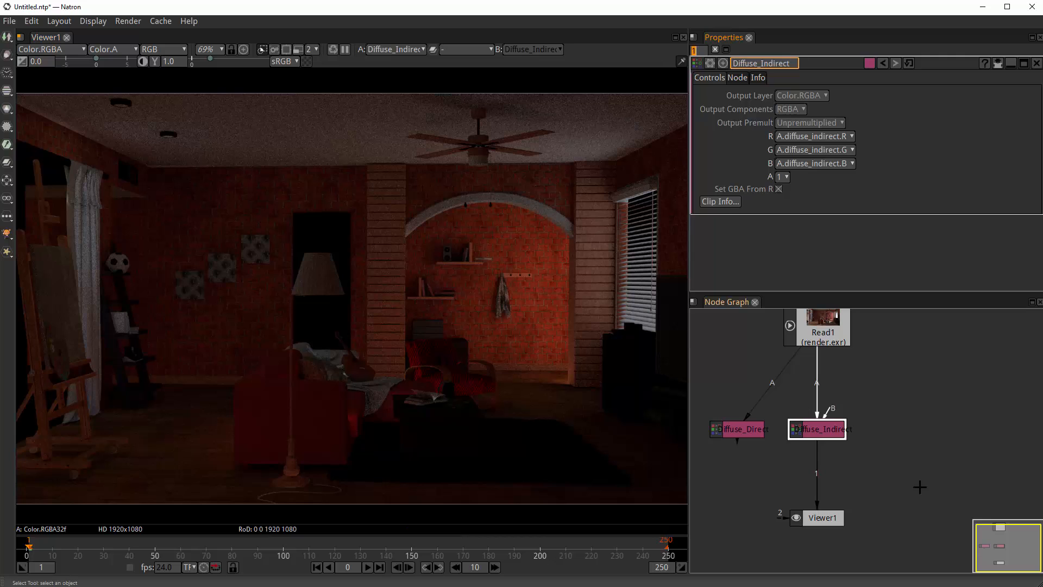
- Duplicate the Diffuse_Indirect node and place the copy beside it, connected to Read1 and Viewer1
click(840, 432)
key(ctrl+v)
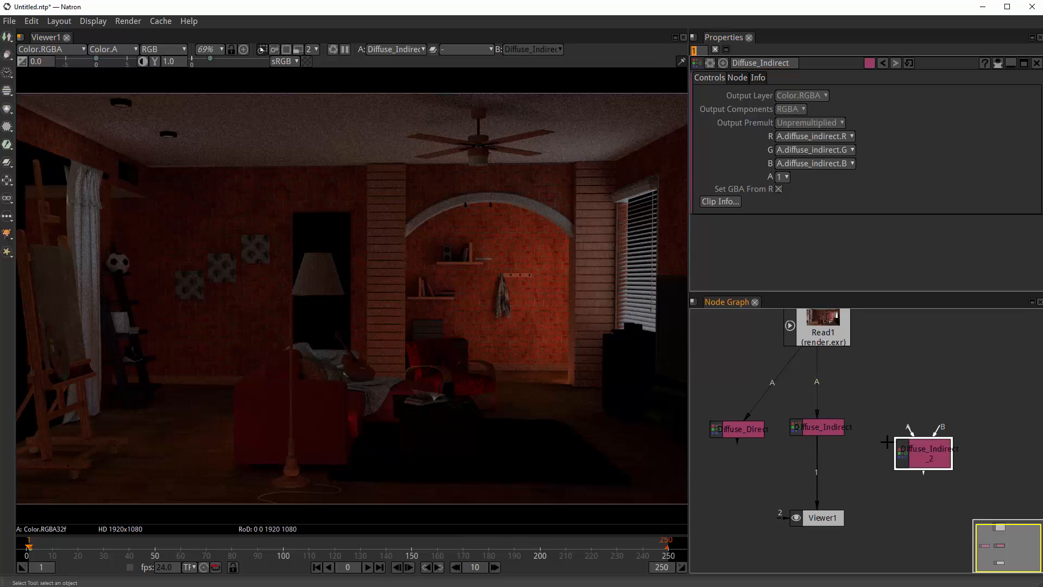
mouse_move(909, 445)
mouse_down()
mouse_move(893, 401)
mouse_move(917, 435)
mouse_up()
- Rename the duplicated node Specular_Direct and set its red, green and blue sources to A.specular_direct
double_click(759, 63)
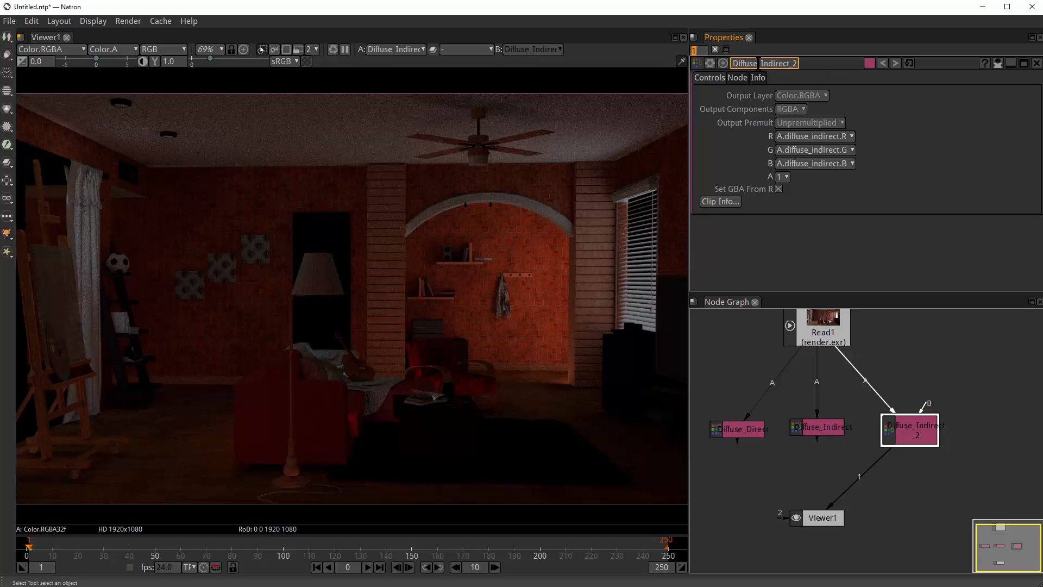
text(Specular_Direct)
key(Return)
click(840, 137)
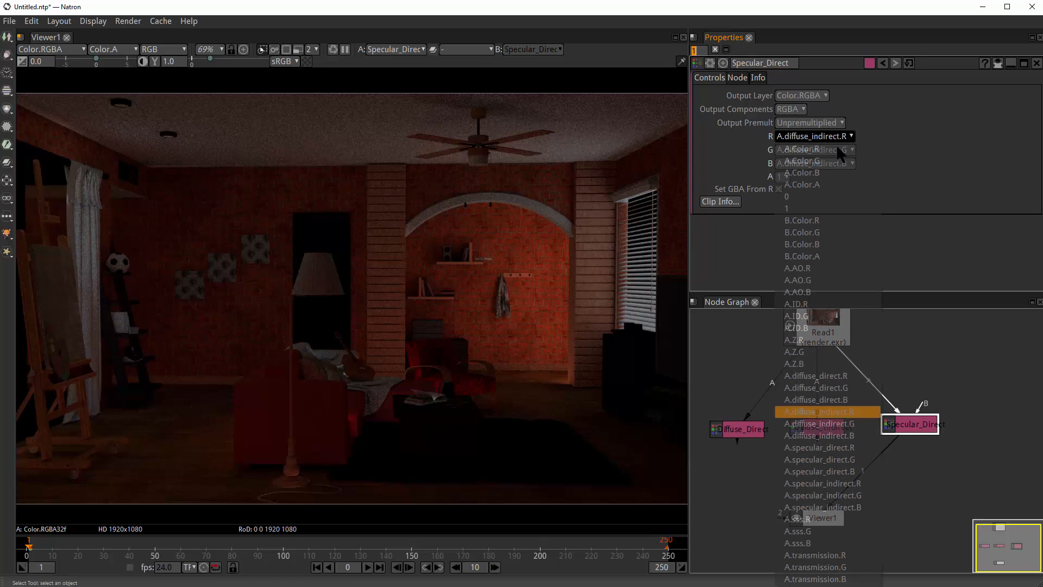
click(845, 449)
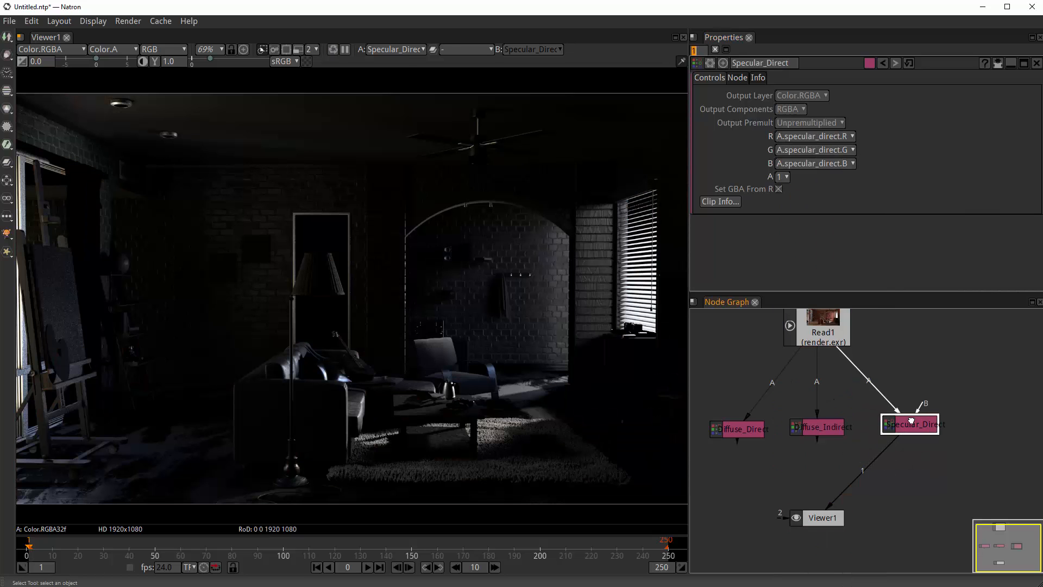
- Duplicate the Specular_Direct node and place the copy beside it, with its A input connected to Read1
drag(916, 363, 798, 358)
key(ctrl+c)
key(ctrl+v)
drag(890, 427, 728, 315)
drag(901, 386, 731, 323)
- Set Specular_Direct's red, green and blue sources to A.specular_indirect and nudge the duplicated node closer to Specular_Direct
click(814, 137)
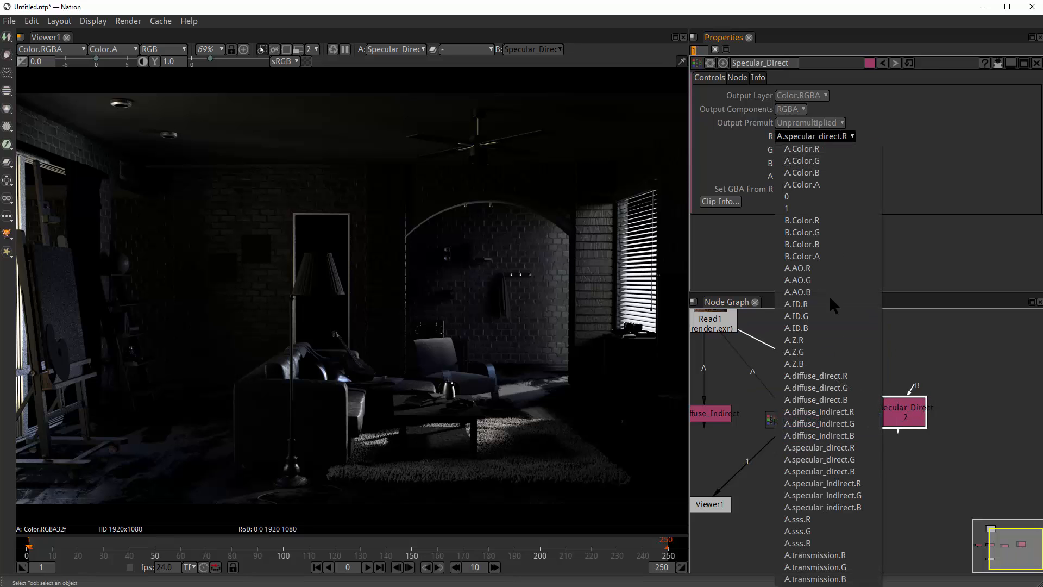
click(846, 484)
drag(899, 417, 889, 422)
drag(767, 64, 917, 83)
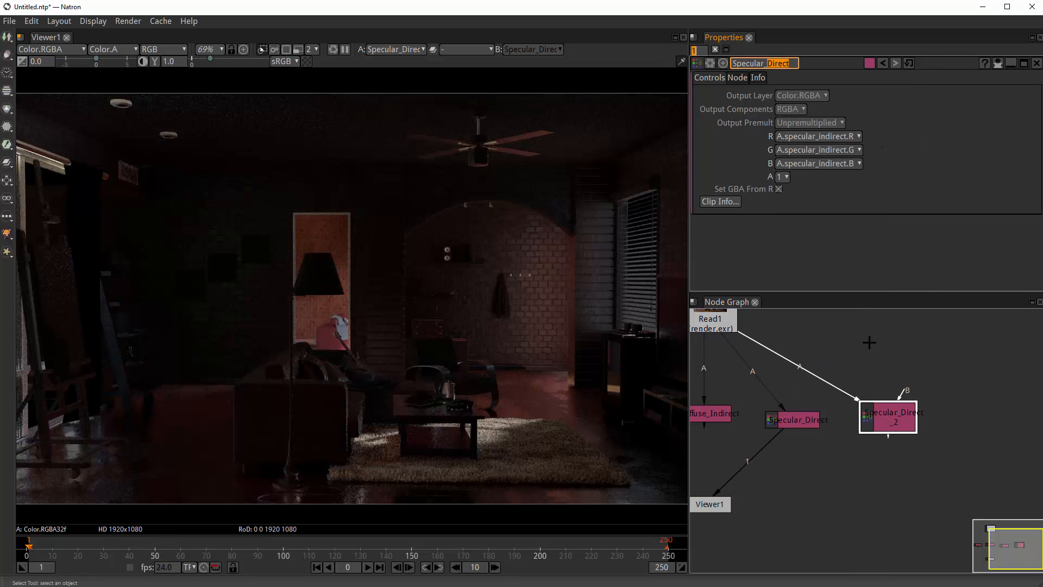
- Rename the duplicated Specular_Direct_2 node as Specular_Indirect
click(866, 470)
click(887, 423)
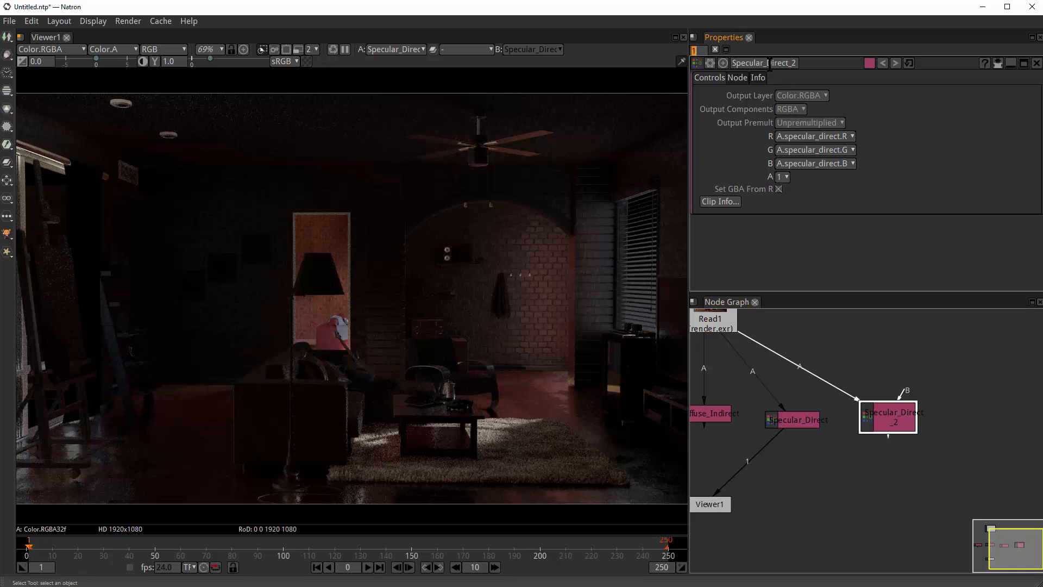
drag(766, 64, 909, 90)
text(In)
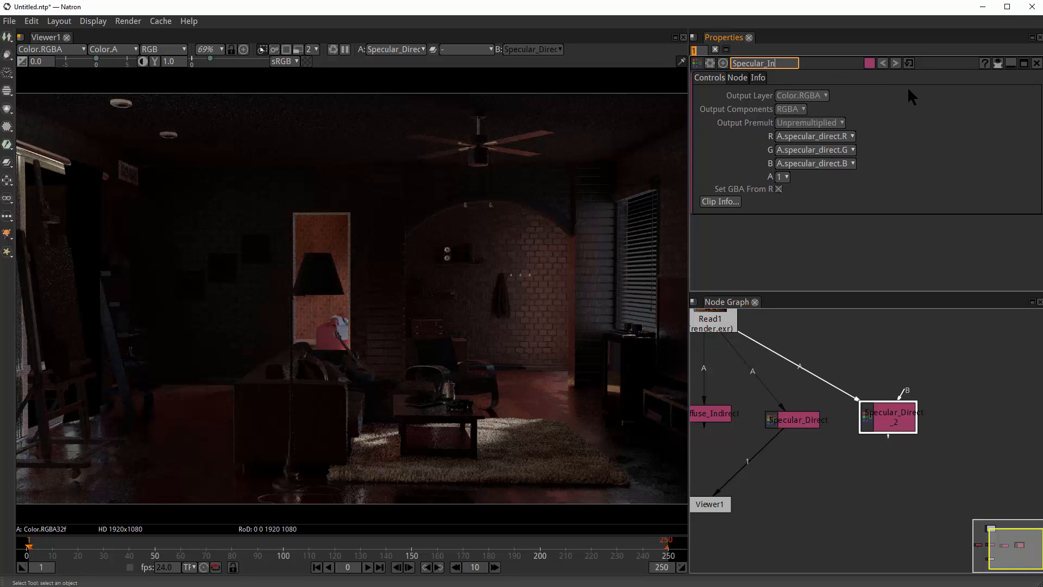
text(direct)
click(908, 529)
- Duplicate the Specular_Indirect node and place the copy beside it, with its A input connected to Read1
click(891, 420)
drag(891, 420, 883, 425)
key(ctrl+c)
key(ctrl+v)
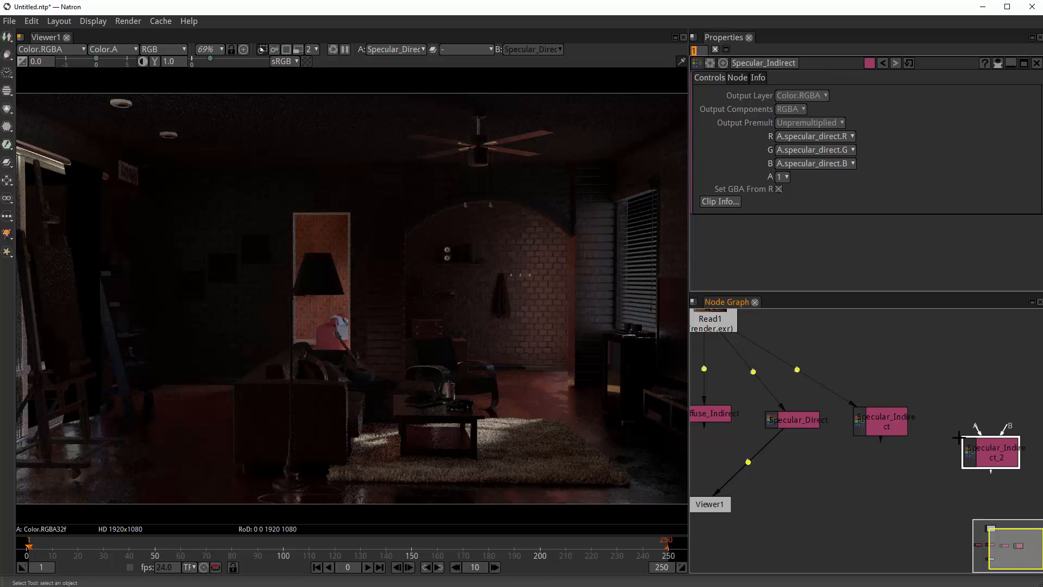
drag(994, 455, 718, 321)
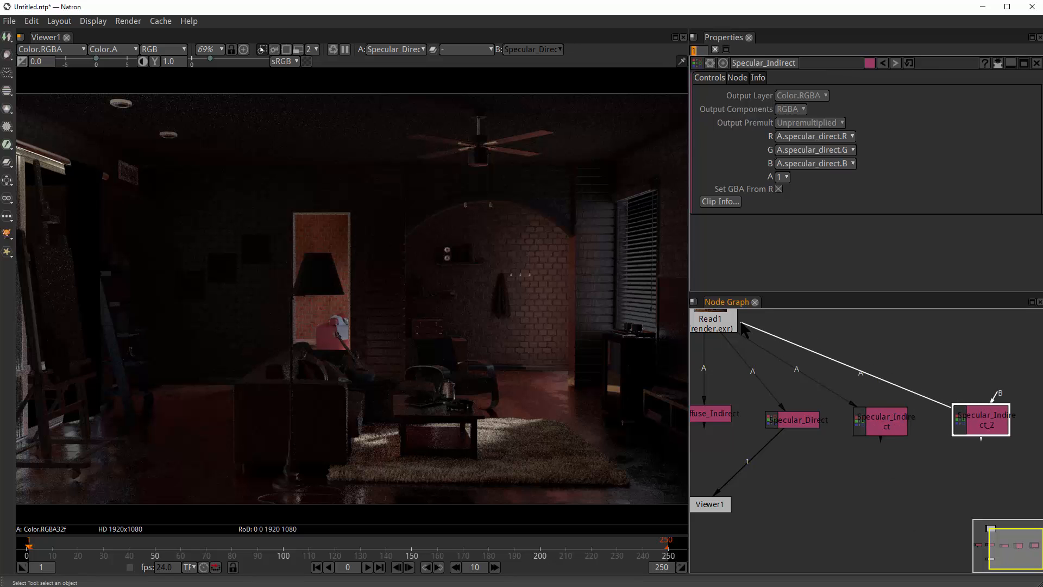
- Set the copy's red, green and blue sources to A.transmission and display it in Viewer1, moved beneath the Shuffle nodes
click(984, 419)
click(815, 137)
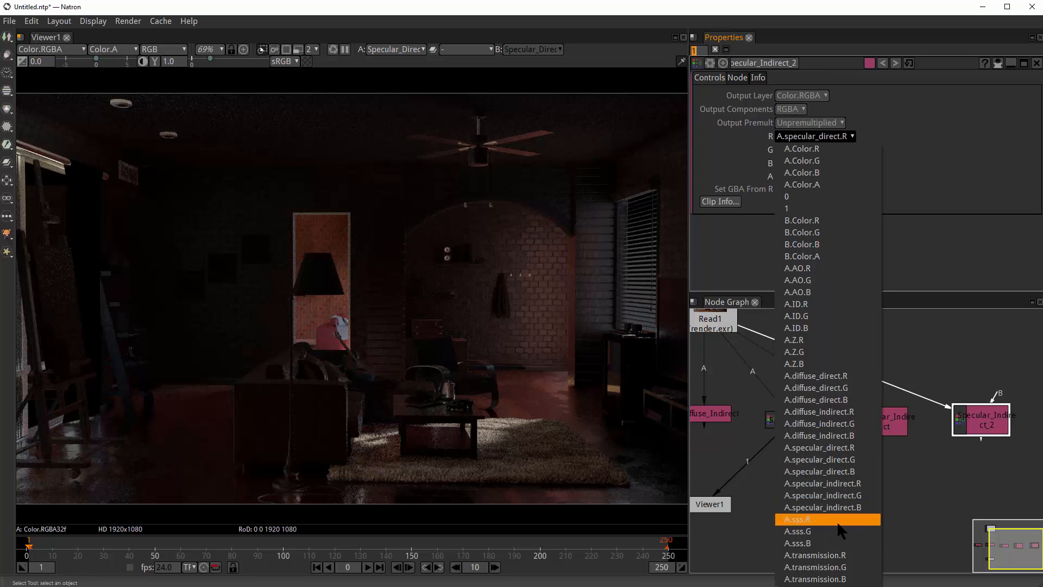
click(824, 555)
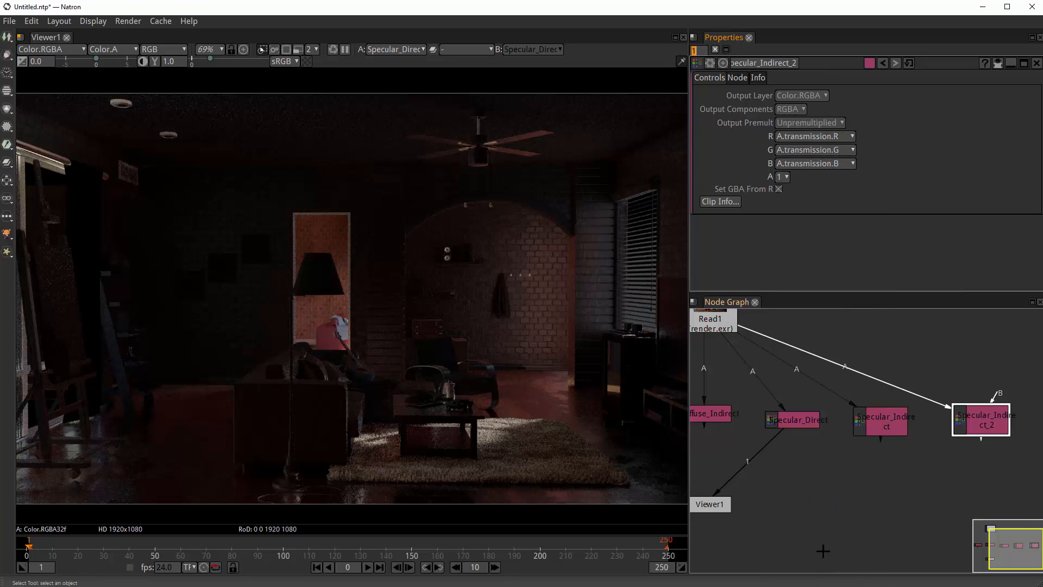
drag(721, 510, 861, 523)
click(981, 427)
key(1)
drag(981, 427, 964, 425)
- Rename the transmission Shuffle node as Glasses
double_click(791, 63)
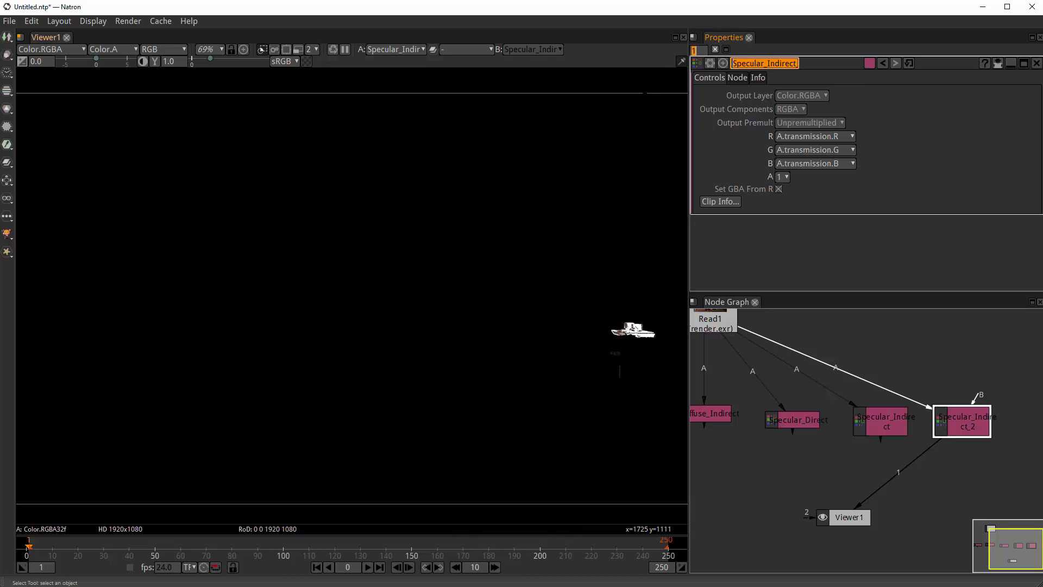
text(Glasse)
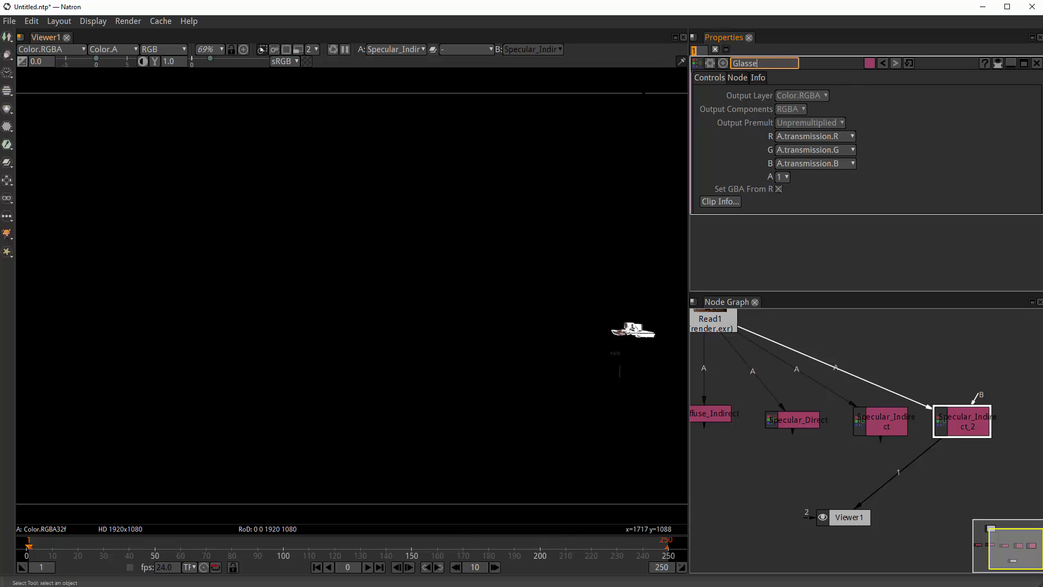
text(s)
key(Return)
- Duplicate the Glasses node and place the copy beside it, with its A input connected to Read1
click(972, 414)
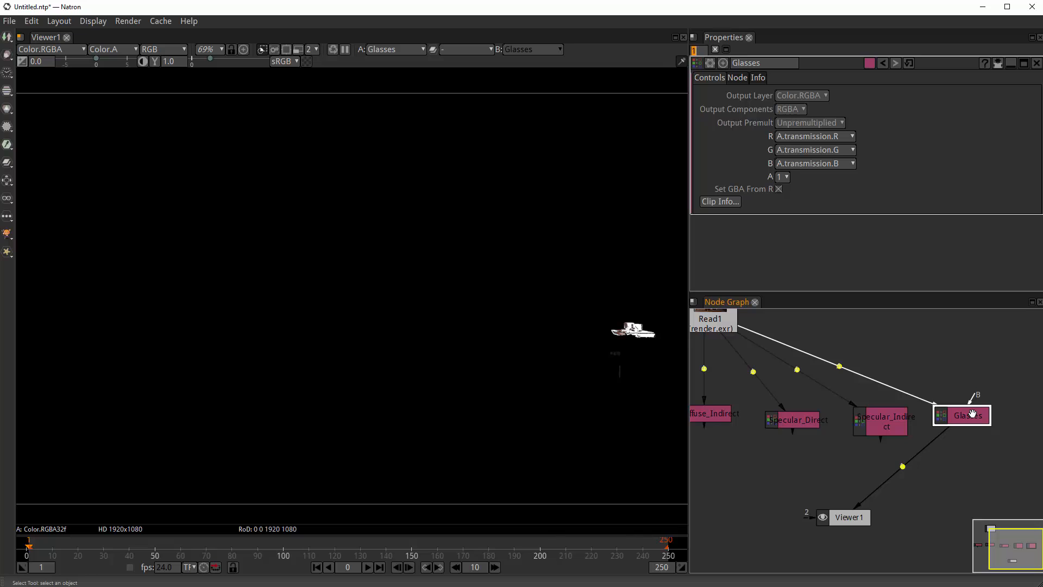
key(ctrl+c)
key(ctrl+v)
drag(1005, 441, 719, 337)
scroll(987, 420, down, 1)
scroll(985, 412, up, 3)
scroll(984, 411, down, 2)
scroll(843, 354, down, 2)
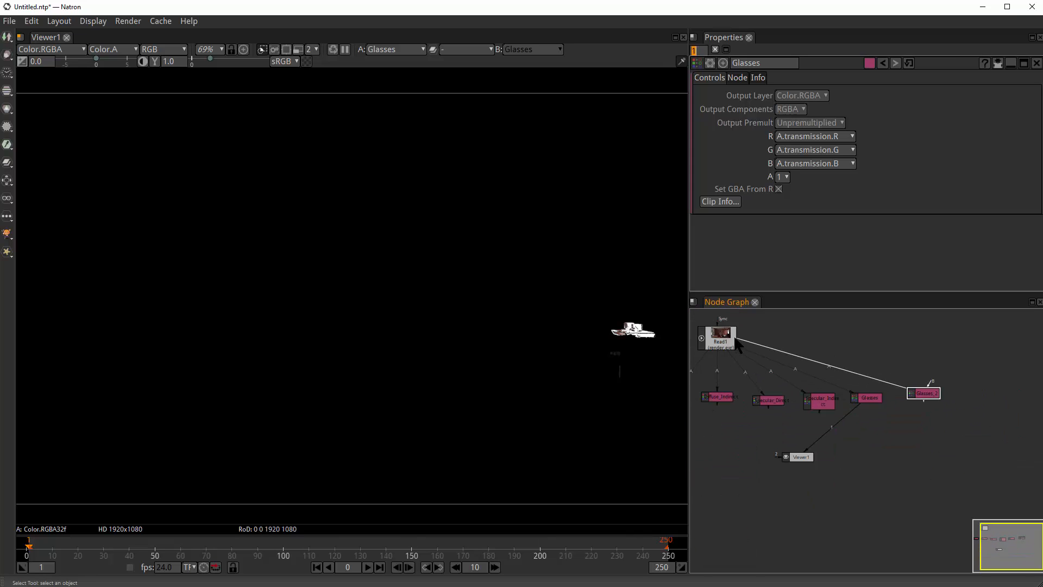
- Set the Glasses copy's red, green and blue sources to A.sss and display it in Viewer1
click(935, 403)
click(812, 136)
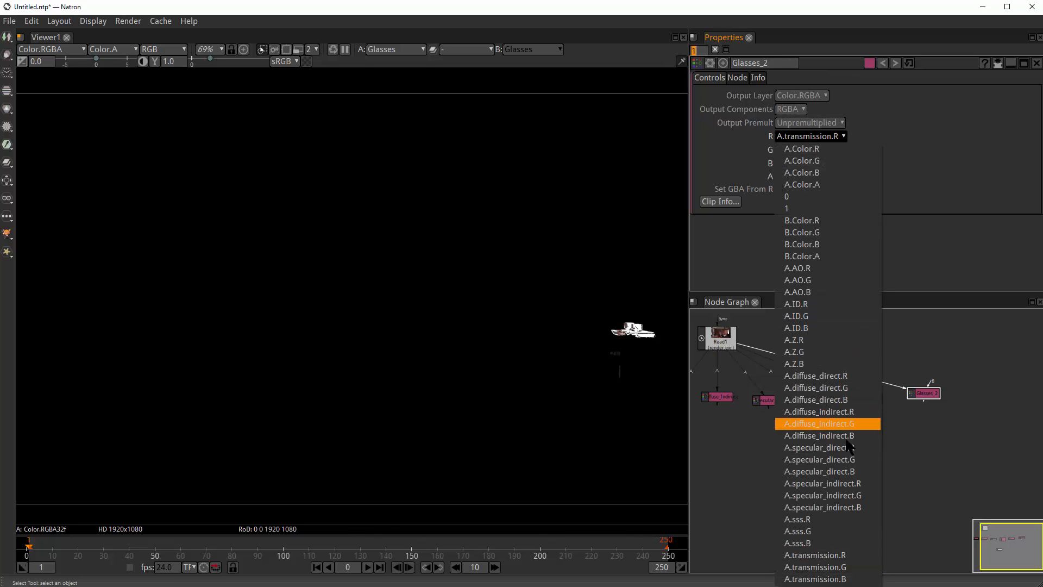
click(827, 521)
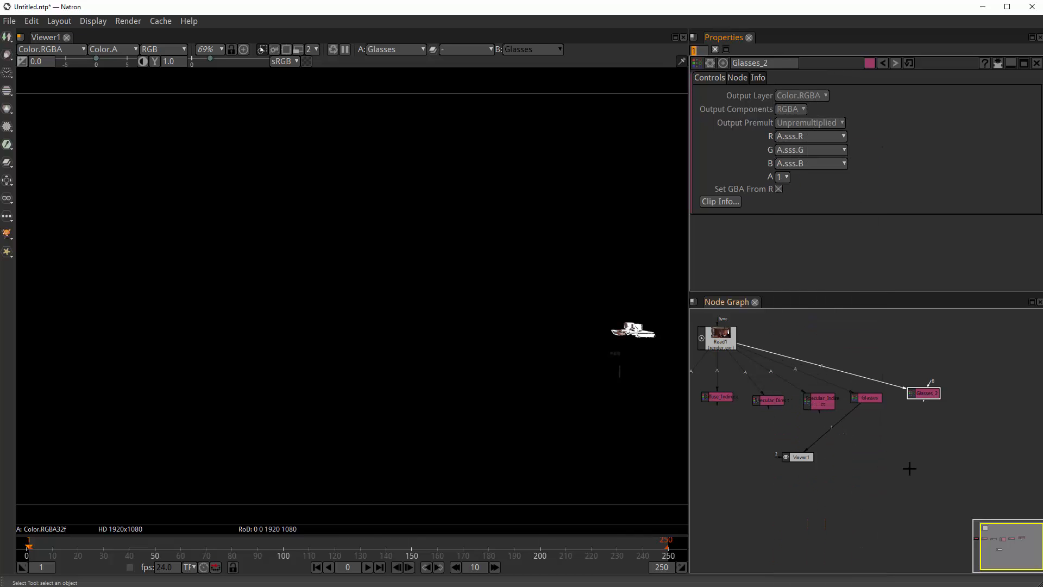
drag(924, 396, 923, 401)
key(1)
scroll(421, 375, down, 4)
scroll(306, 300, up, 3)
drag(256, 327, 236, 300)
- Rename the subsurface Shuffle node as SSS
double_click(771, 63)
text(SS)
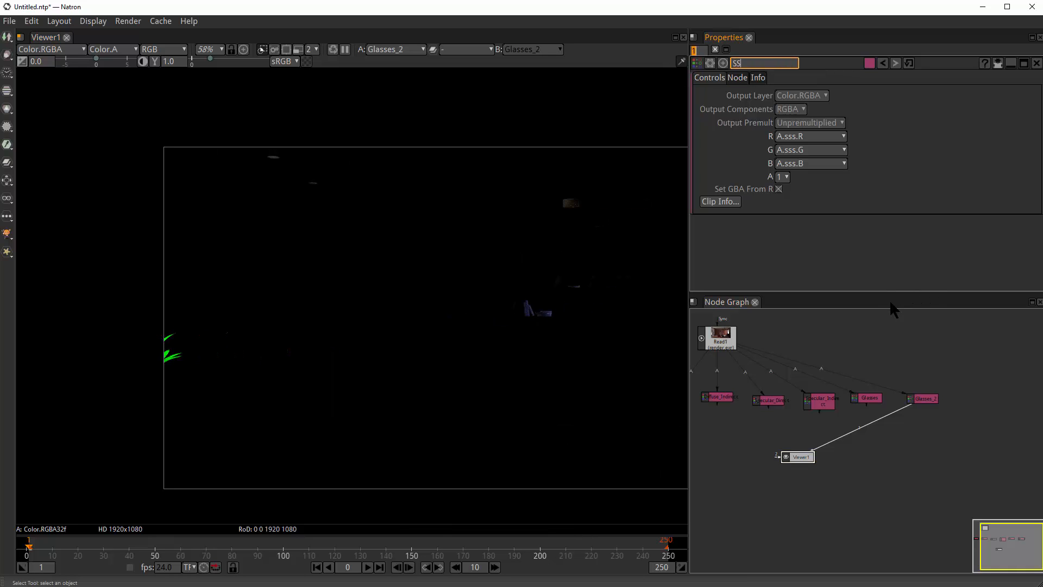
text(S)
key(Return)
- Move Viewer1 well below the row of Shuffle nodes to free space in the graph
scroll(904, 425, up, 4)
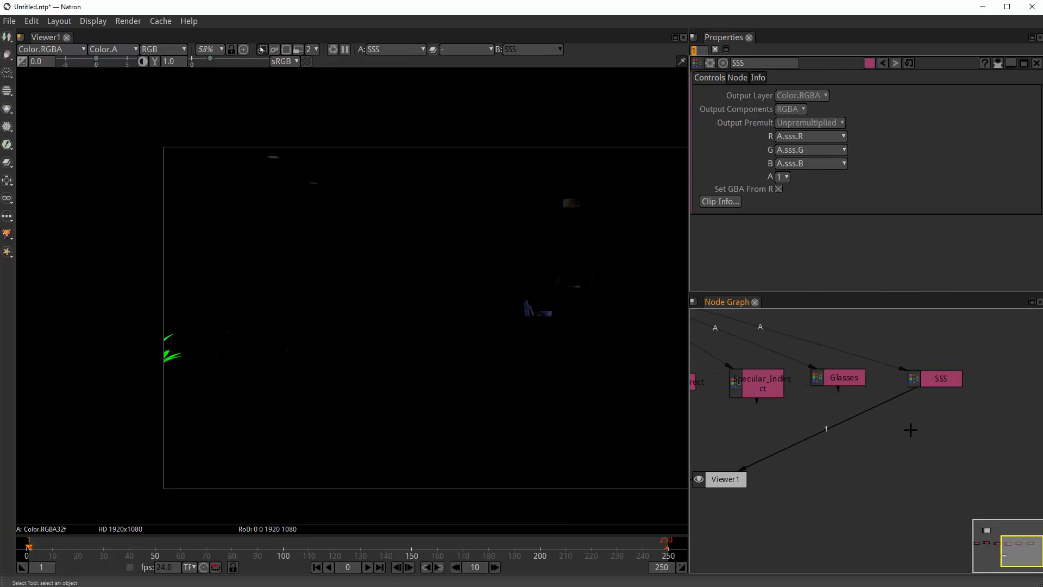
click(927, 366)
scroll(868, 420, down, 5)
drag(866, 419, 950, 365)
drag(878, 399, 860, 467)
drag(823, 405, 803, 449)
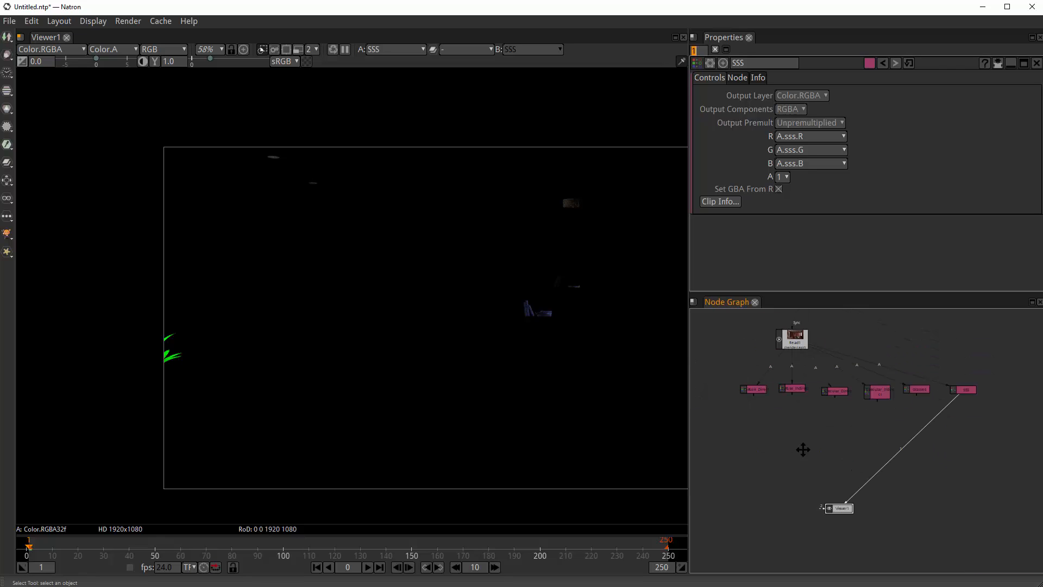
drag(727, 368, 1015, 424)
scroll(852, 433, up, 2)
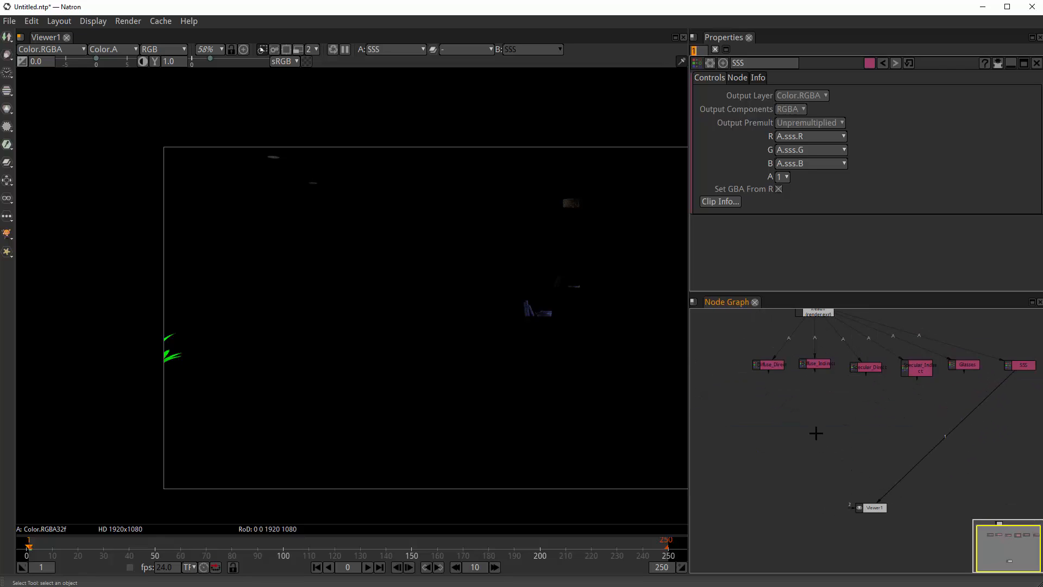
- Insert dots into the Read1 connections of Diffuse_Direct, SSS and Glasses, placing each dot above its node
scroll(774, 376, up, 4)
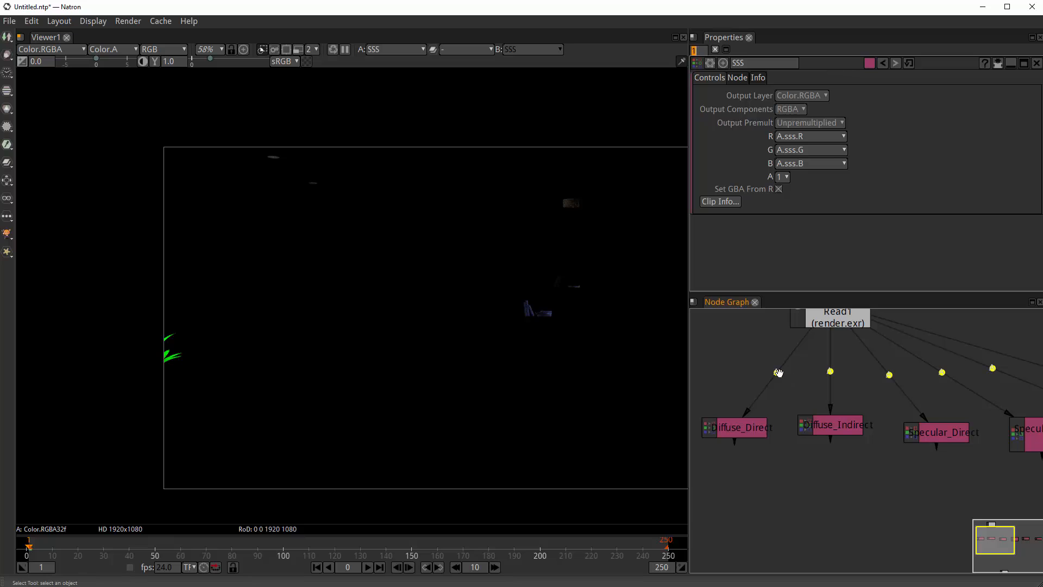
drag(779, 372, 735, 362)
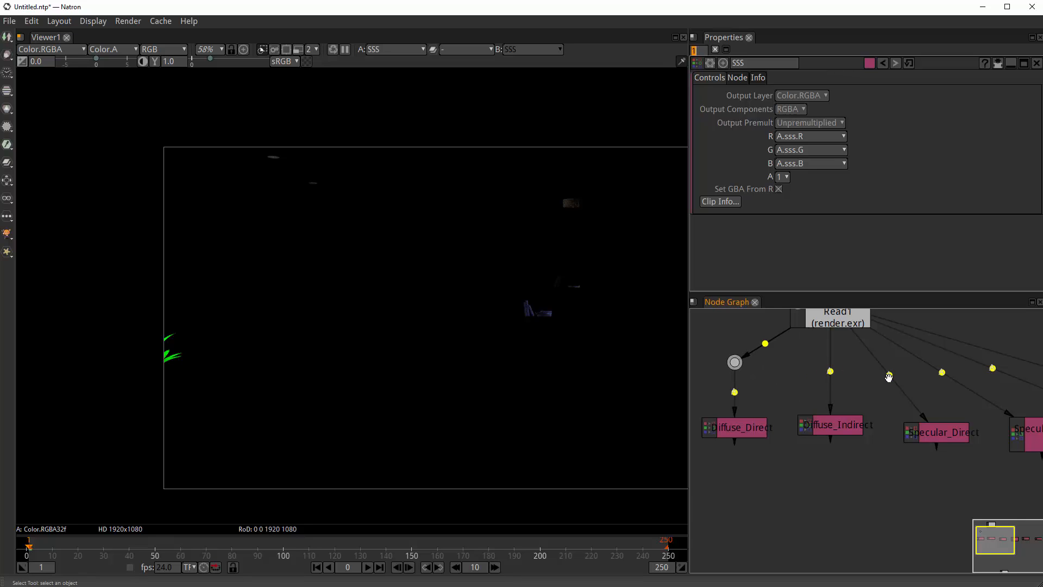
scroll(901, 392, down, 4)
drag(865, 417, 978, 390)
scroll(817, 414, up, 2)
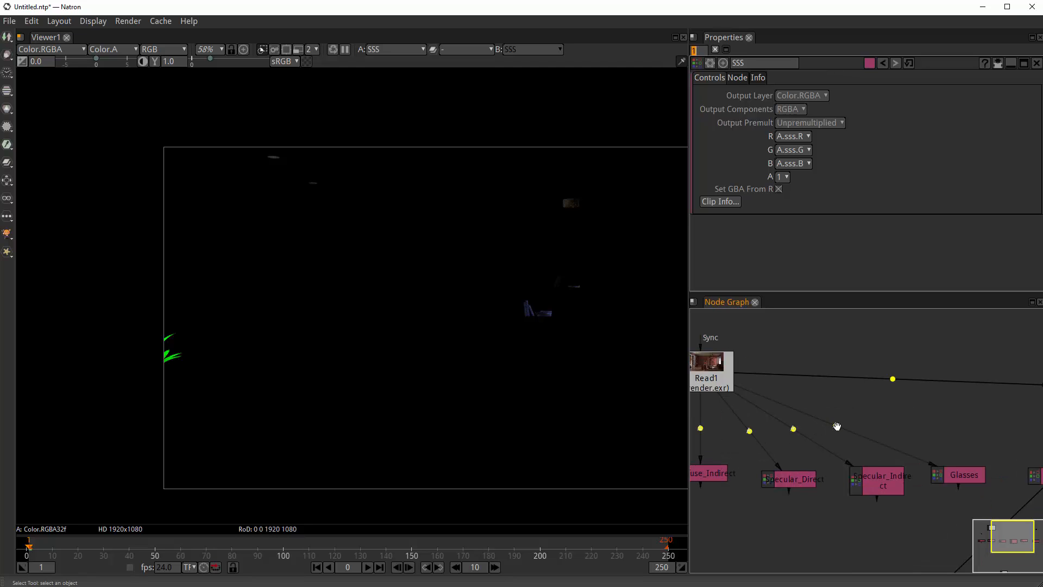
drag(838, 426, 951, 408)
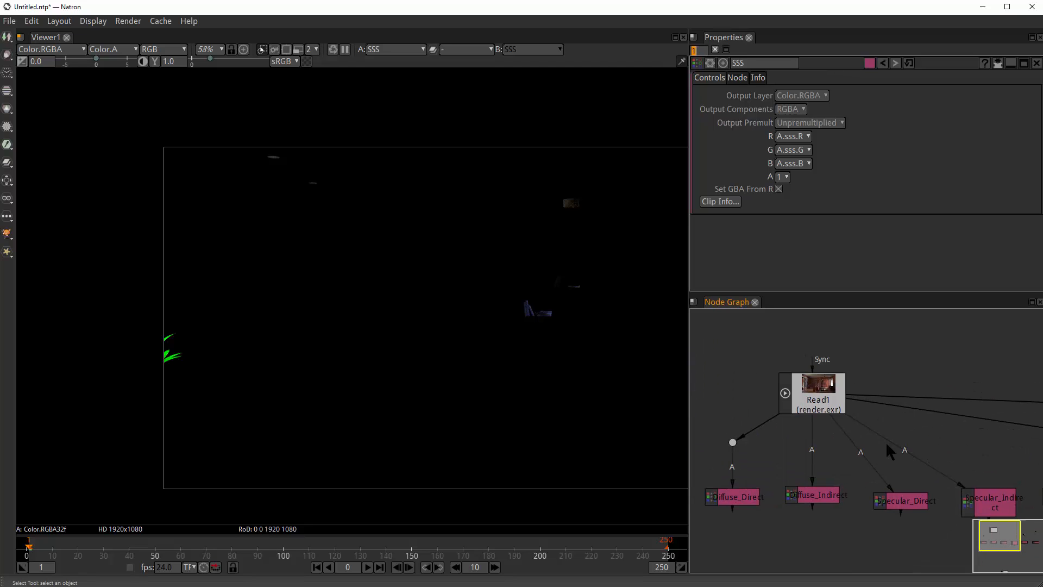
- Move Read1 above Diffuse_Direct and route Diffuse_Indirect and Specular_Direct through chained dots, adding one above Diffuse_Indirect
drag(816, 398, 816, 352)
drag(813, 397, 733, 442)
drag(812, 350, 728, 358)
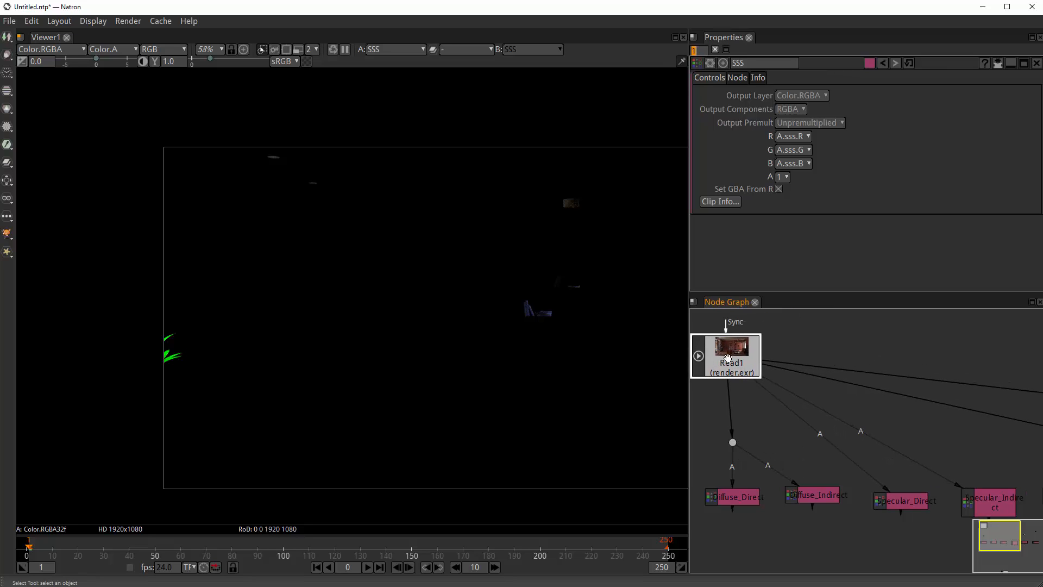
drag(765, 467, 812, 443)
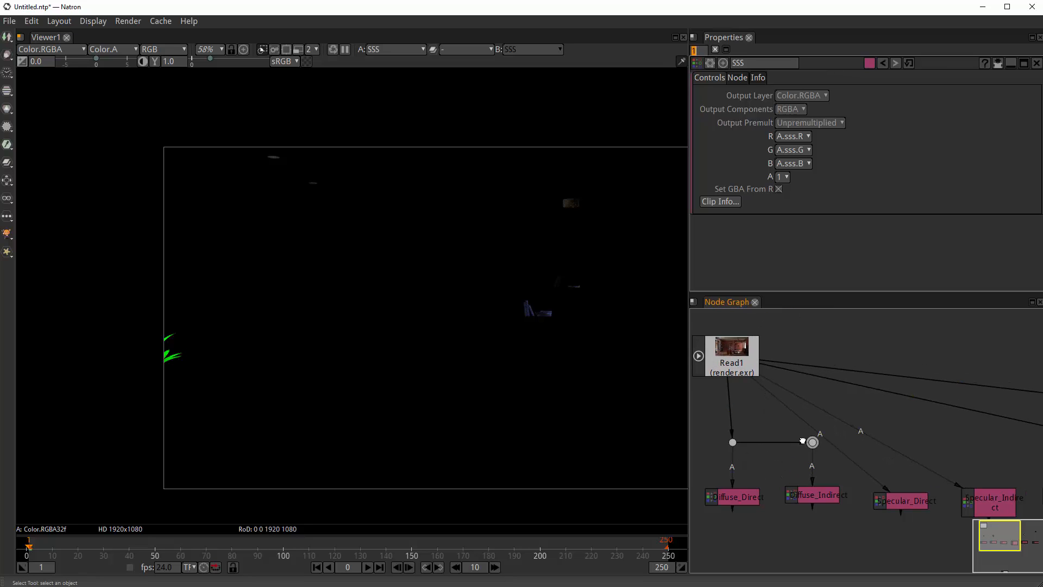
drag(773, 395, 814, 441)
- Add dots above Specular_Direct and Specular_Indirect and chain them through to the Glasses dot in one level row
drag(854, 470, 900, 441)
drag(766, 376, 901, 439)
drag(942, 479, 932, 436)
drag(733, 363, 799, 391)
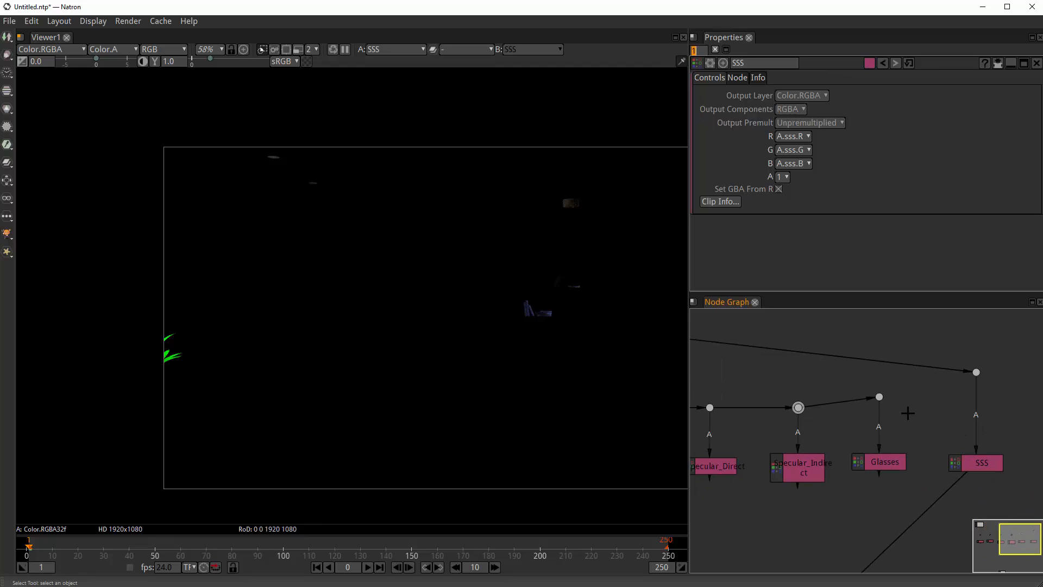
drag(880, 397, 880, 408)
- Reconnect the SSS dot to the Glasses dot, level it with the row, and align Read1 above the first dot
drag(825, 391, 971, 421)
scroll(810, 386, down, 2)
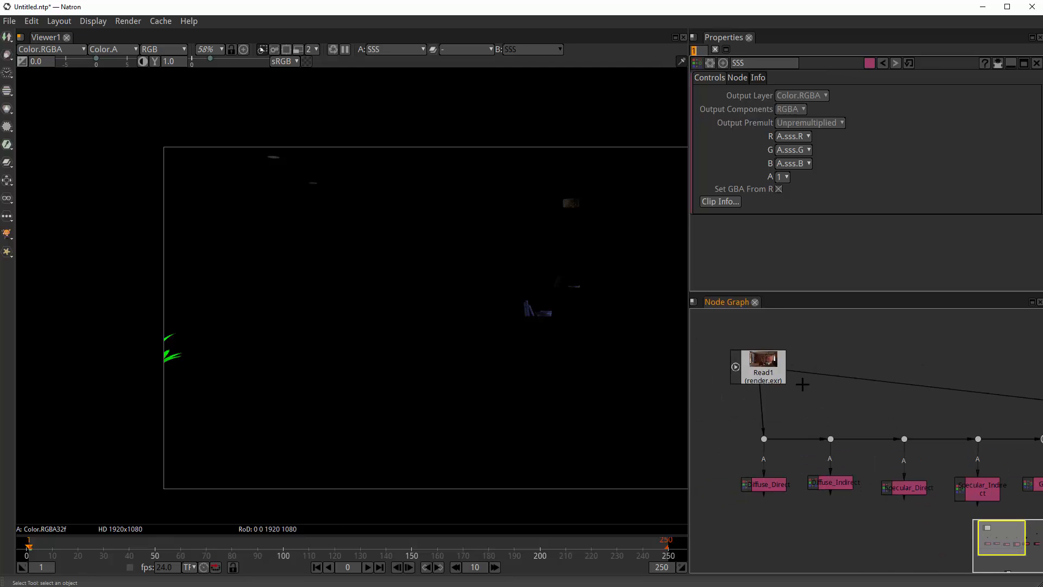
scroll(795, 376, down, 3)
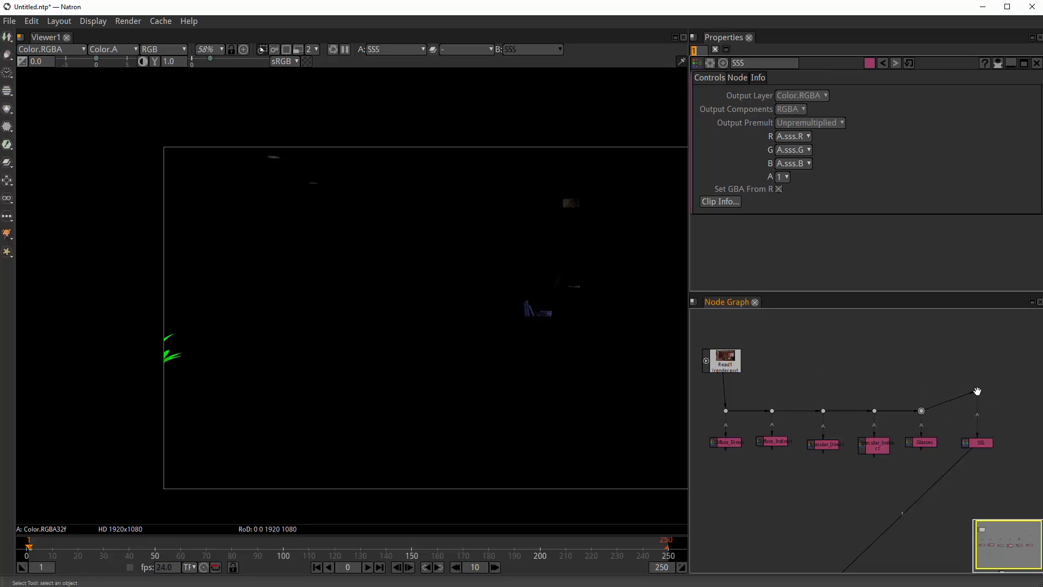
drag(978, 391, 981, 411)
drag(849, 382, 950, 380)
drag(828, 363, 830, 362)
drag(848, 419, 750, 407)
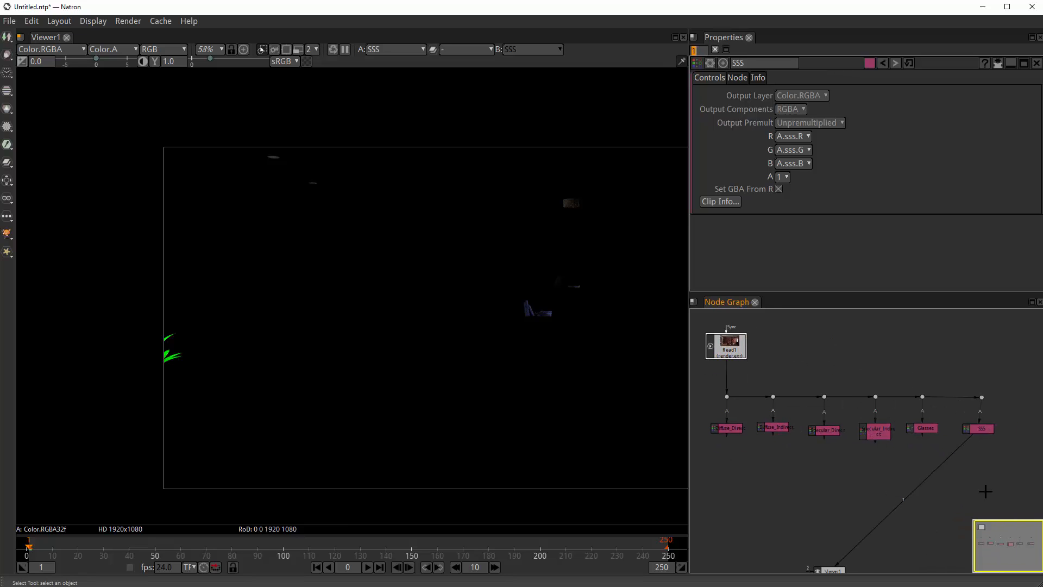
- Add a Merge node in the space below the Shuffle nodes
drag(1027, 484, 726, 412)
click(792, 486)
drag(792, 489, 801, 447)
drag(844, 534, 821, 551)
key(Tab)
text(MER)
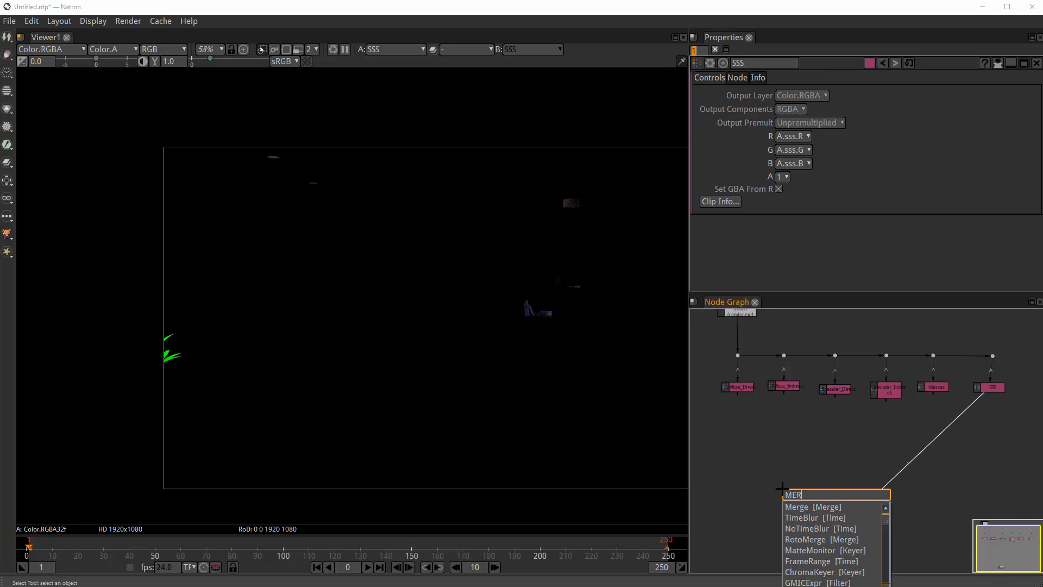
key(Return)
- Connect Merge1's A, B, A2 and A3 inputs to Diffuse_Direct, Diffuse_Indirect, Specular_Direct and Specular_Indirect respectively
drag(886, 513, 801, 355)
scroll(777, 478, up, 2)
drag(786, 490, 868, 370)
click(785, 494)
drag(763, 489, 929, 367)
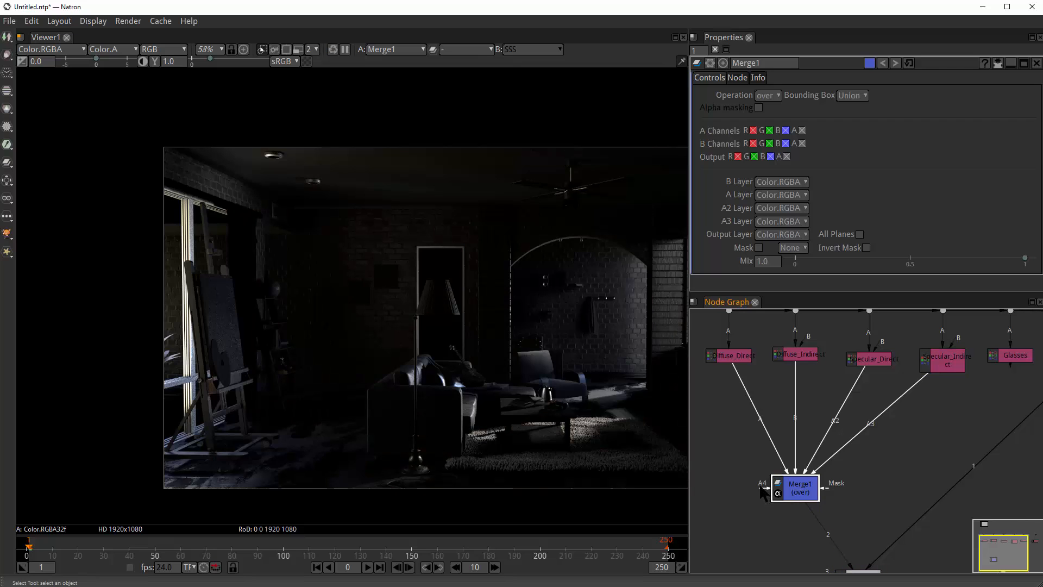
- Connect Merge1's A4 input to Glasses and its A5 input to SSS
drag(763, 492, 1012, 356)
scroll(761, 481, down, 3)
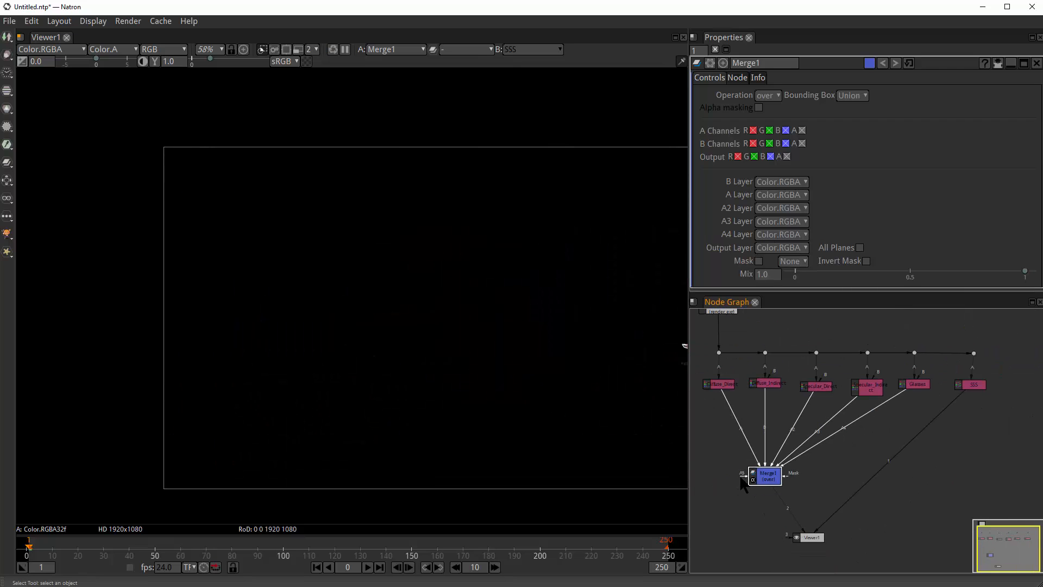
drag(742, 478, 957, 398)
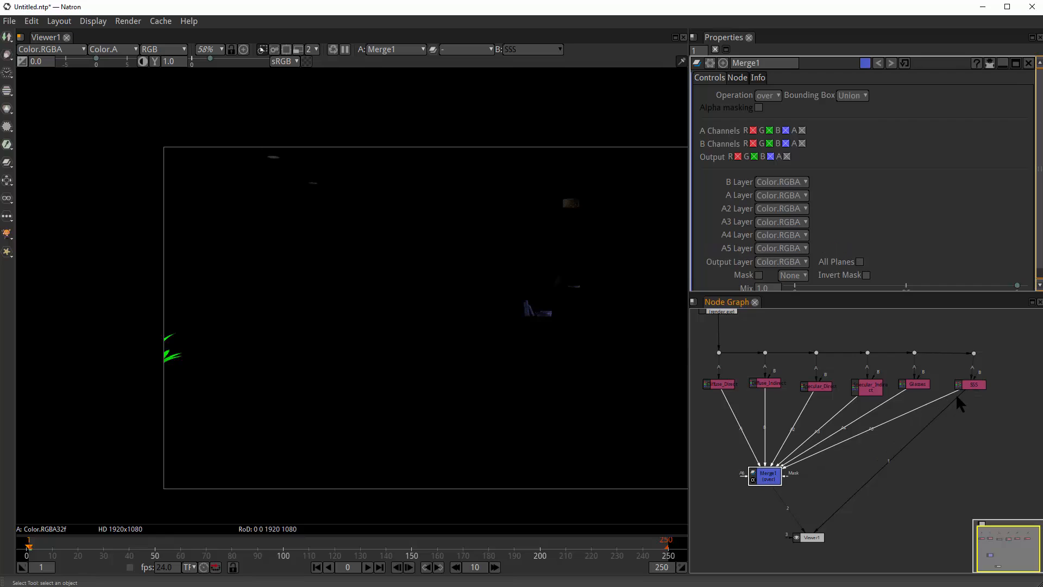
- Clear Viewer1's duplicate inputs and connect only its first input to Merge1
scroll(809, 544, up, 5)
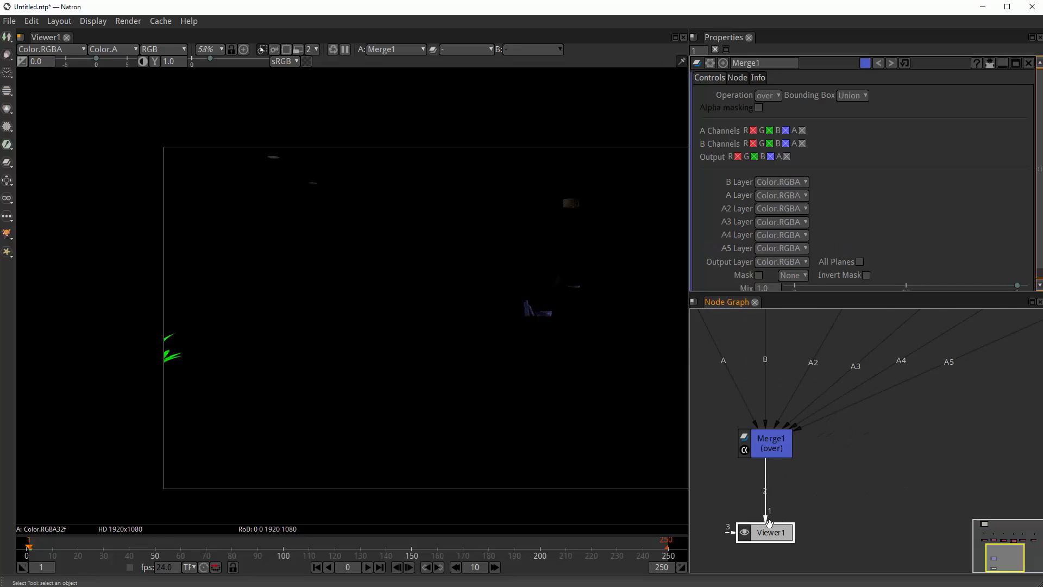
drag(768, 453, 916, 486)
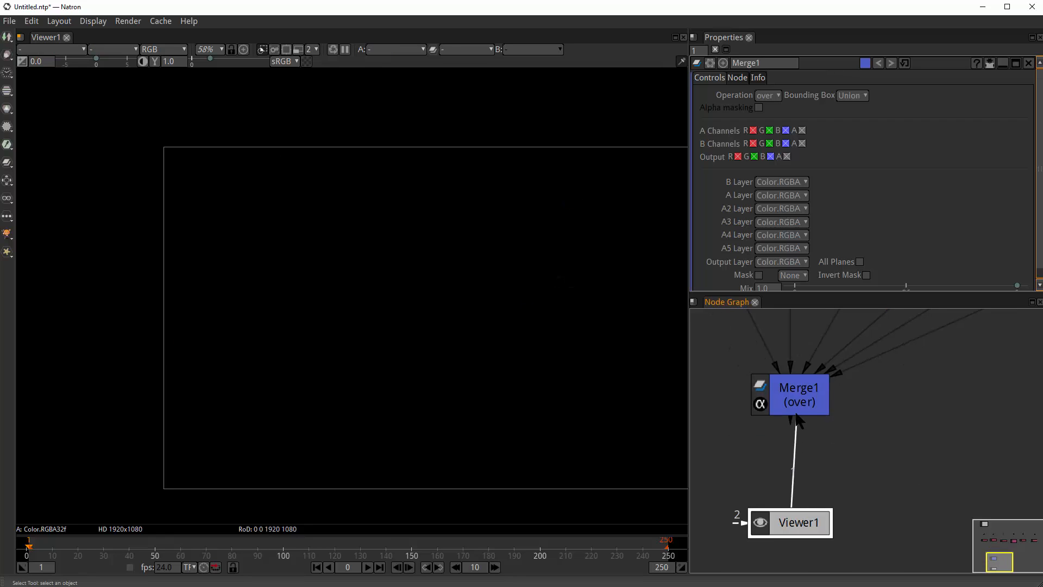
mouse_move(799, 420)
mouse_down()
mouse_move(834, 480)
mouse_move(798, 416)
mouse_up()
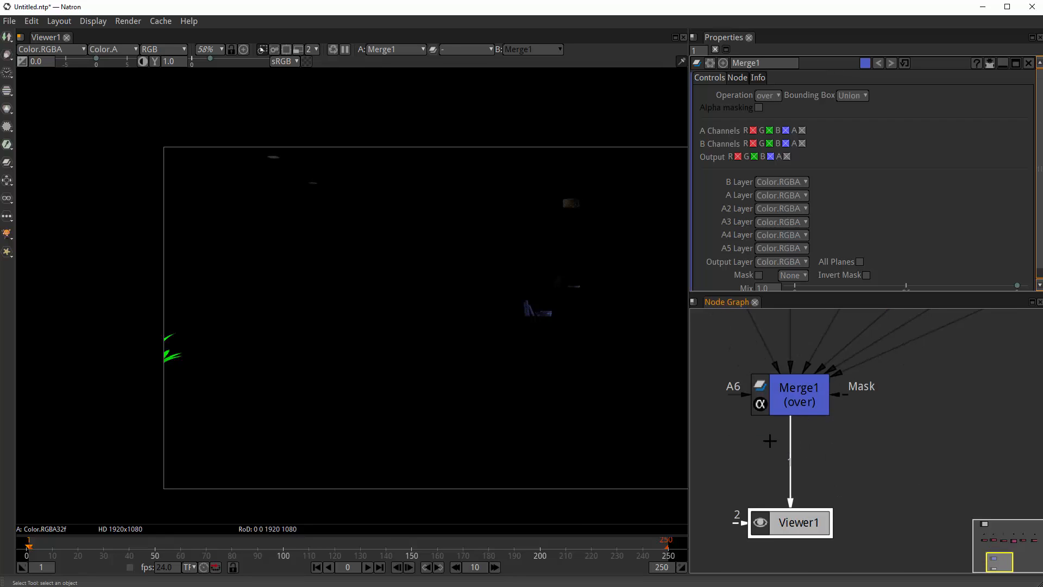
- Set Merge1's operation to plus to add all the passes together
scroll(192, 341, down, 3)
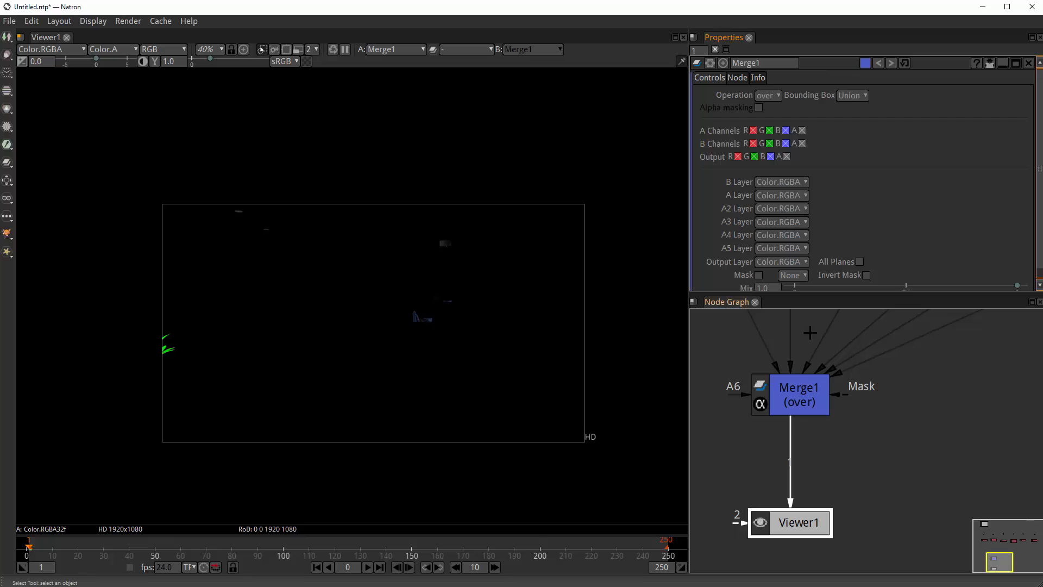
click(767, 96)
click(782, 483)
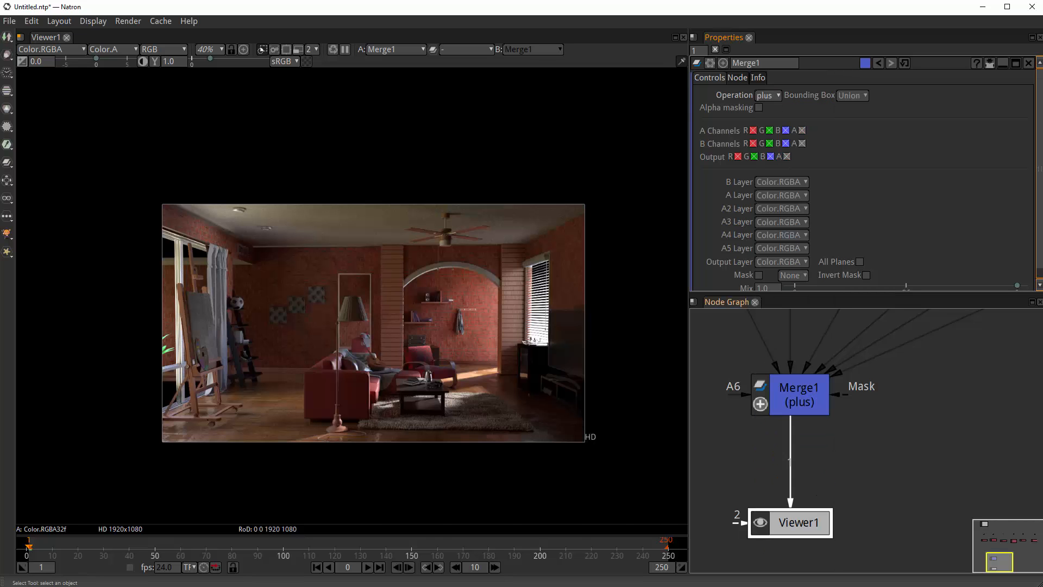
- Connect Viewer1's second input to the Read1 node and move the viewer beside Merge1
scroll(808, 456, down, 5)
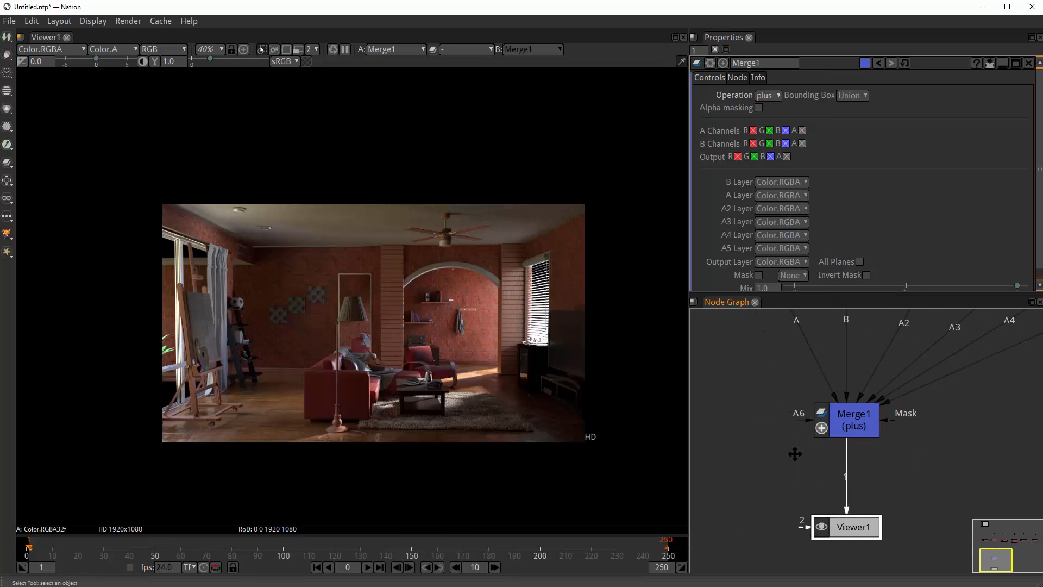
drag(777, 515, 805, 510)
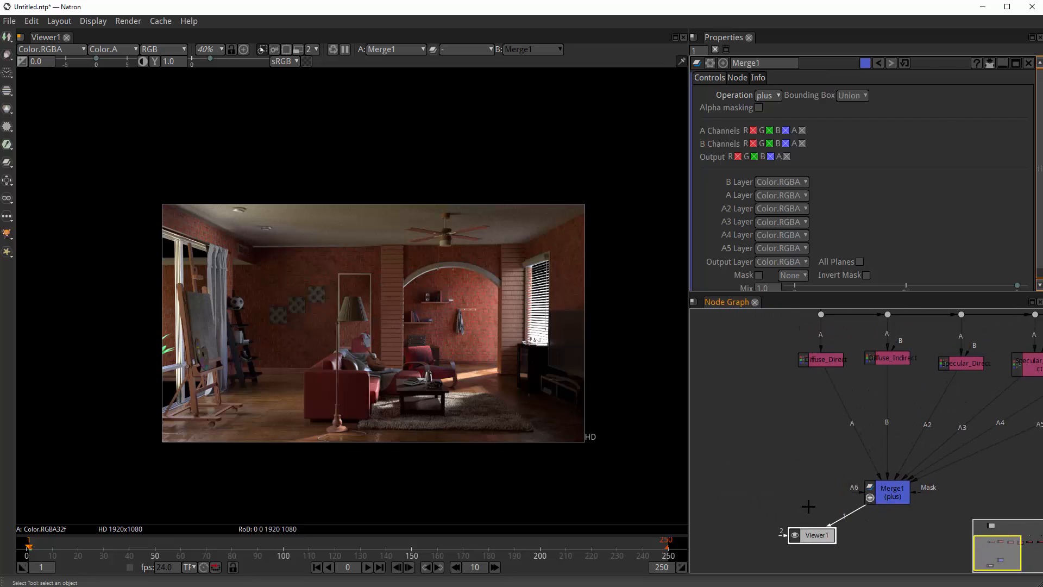
scroll(763, 526, down, 2)
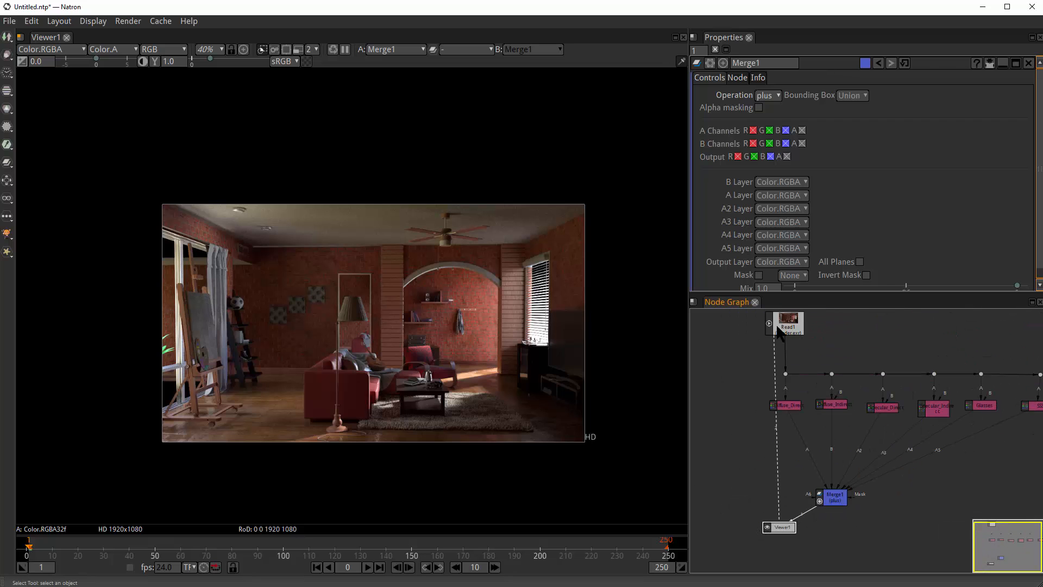
drag(776, 327, 777, 328)
drag(781, 527, 738, 506)
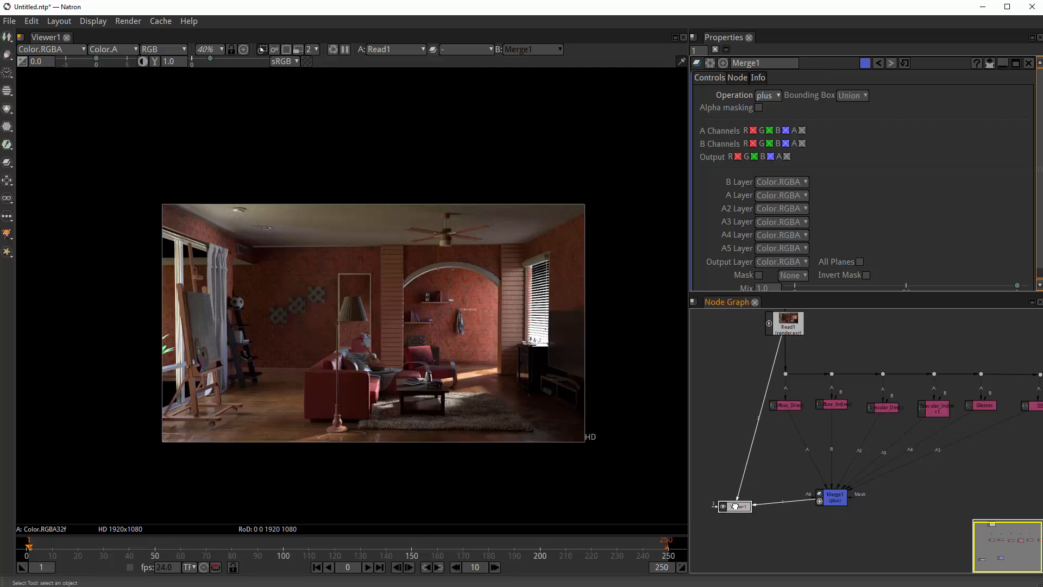
- Compare the original Read1 render with the Merge1 result in the viewer, checking the sofa area, curtain and easel
drag(440, 315, 455, 288)
scroll(459, 296, up, 4)
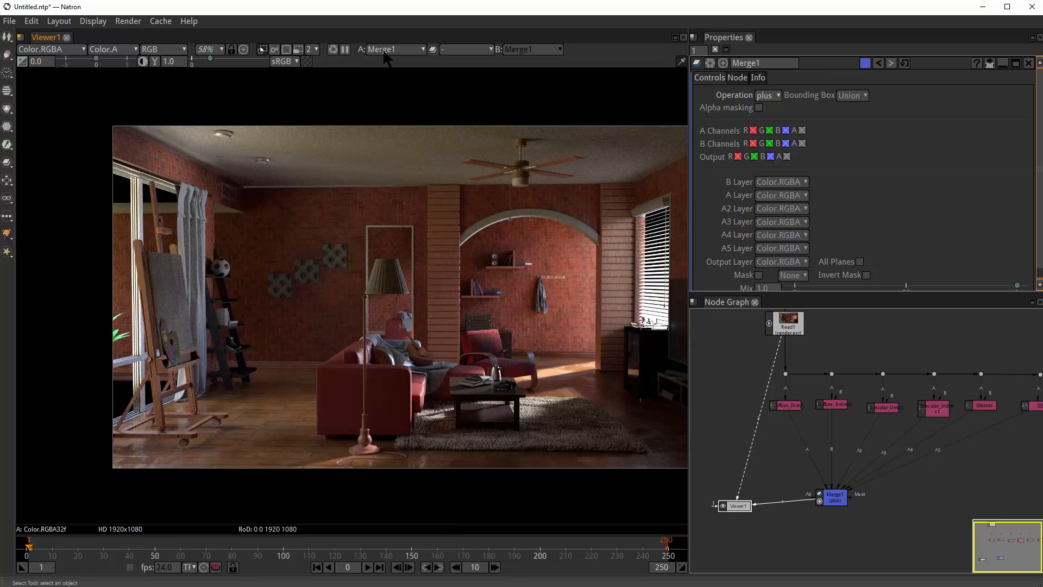
key(1)
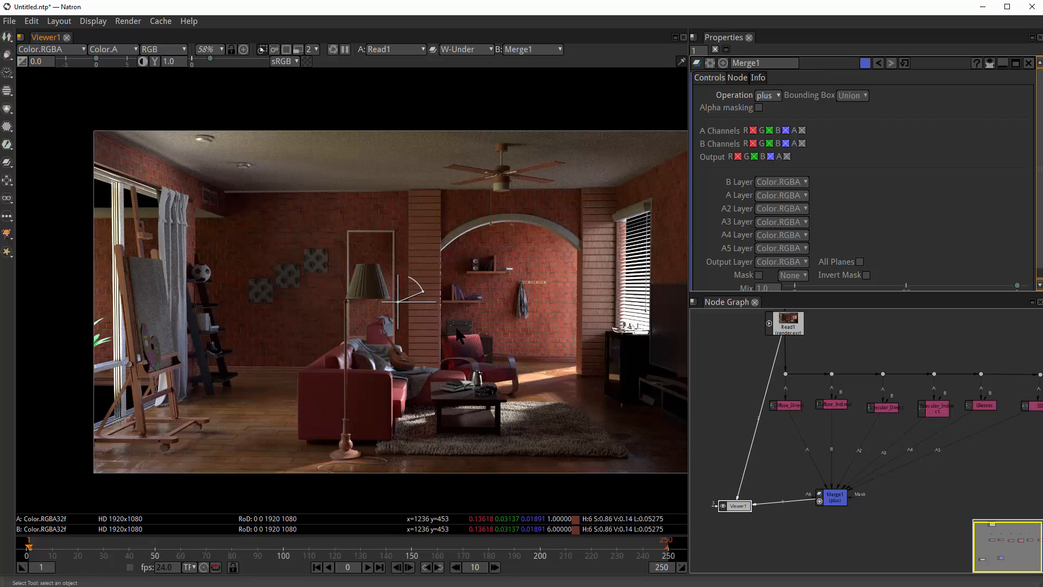
scroll(424, 276, up, 3)
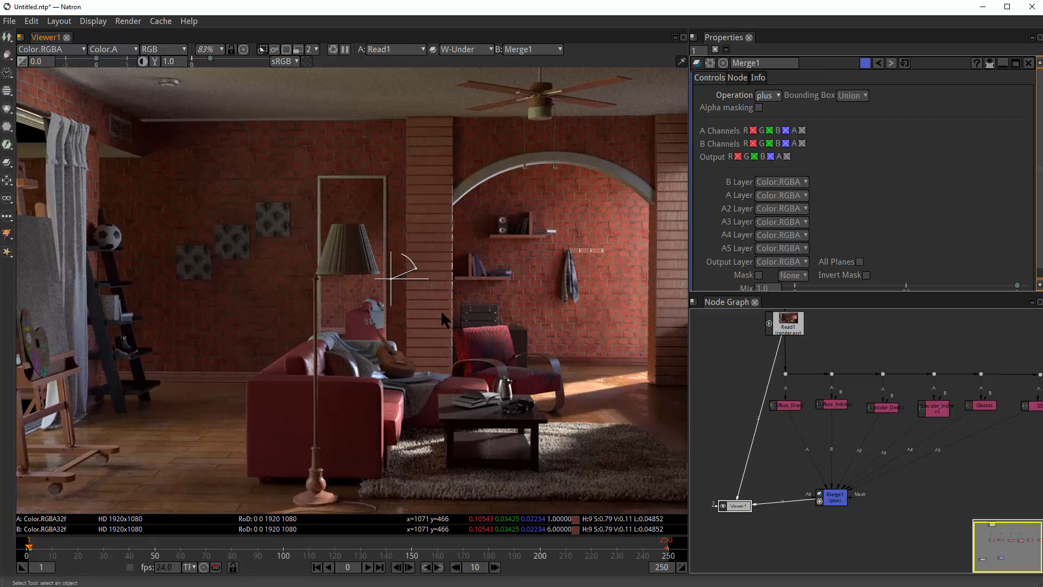
key(2)
drag(32, 169, 239, 183)
scroll(240, 181, up, 2)
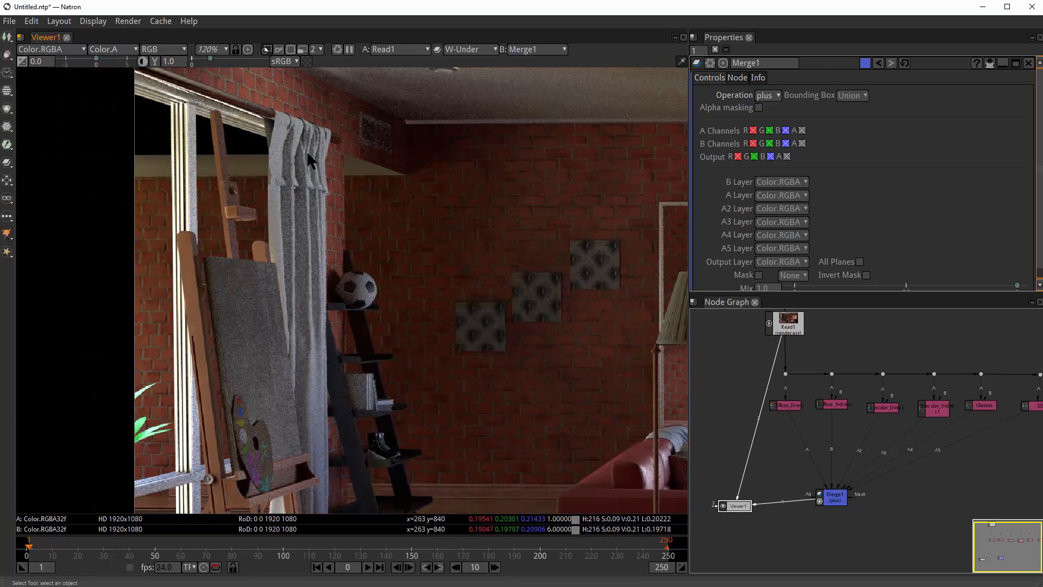
key(2)
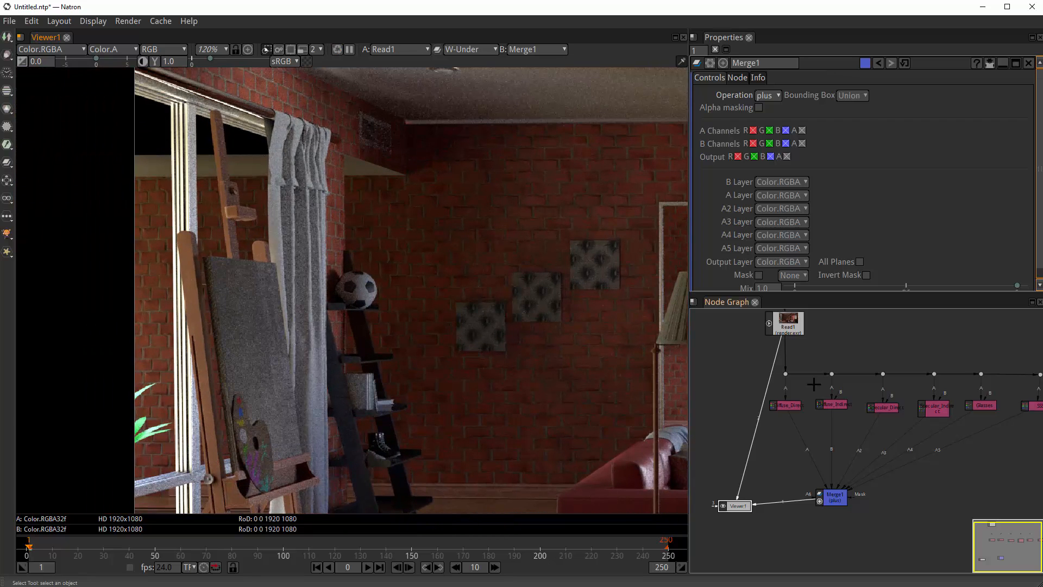
- Review the Read1 node's settings and the list of AOV channels available for Diffuse_Direct's R output
double_click(792, 320)
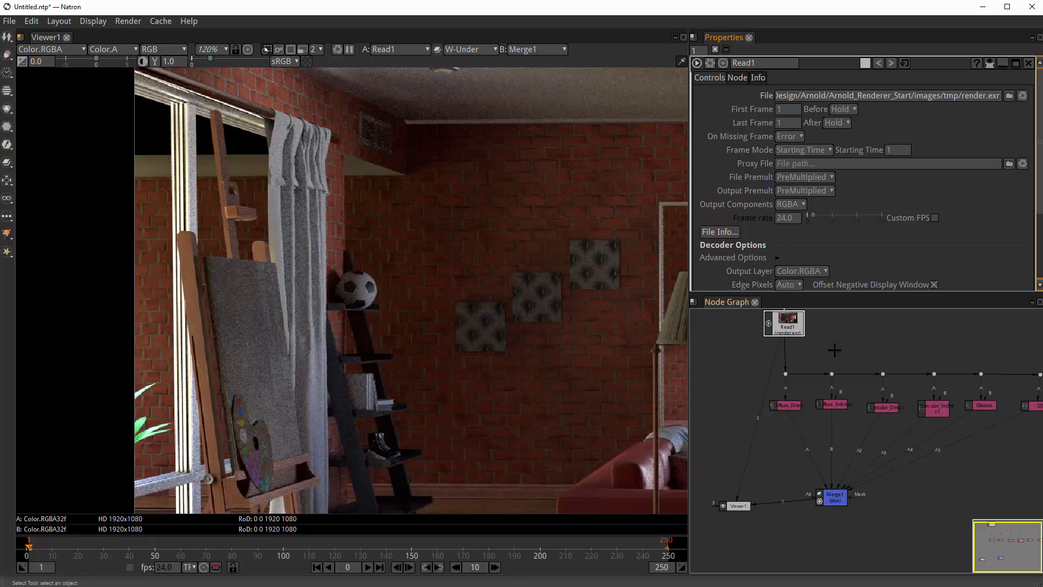
scroll(808, 387, up, 5)
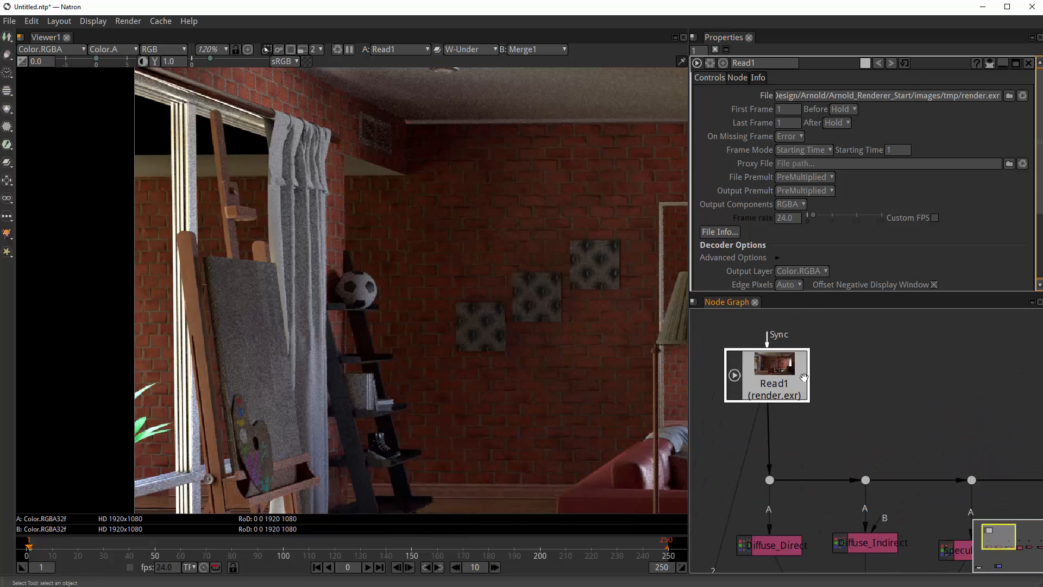
scroll(829, 395, down, 2)
drag(723, 411, 776, 395)
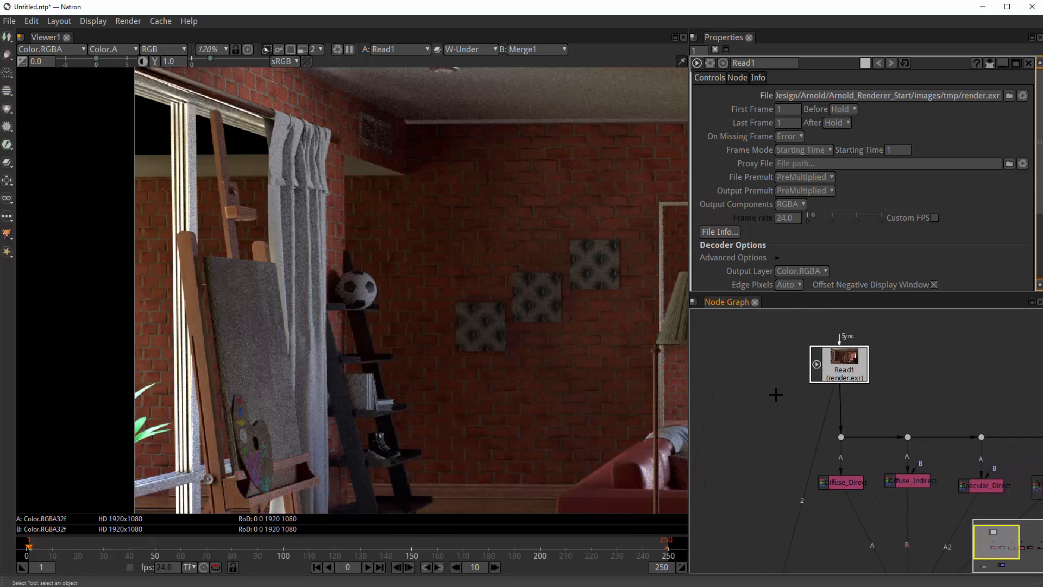
click(832, 483)
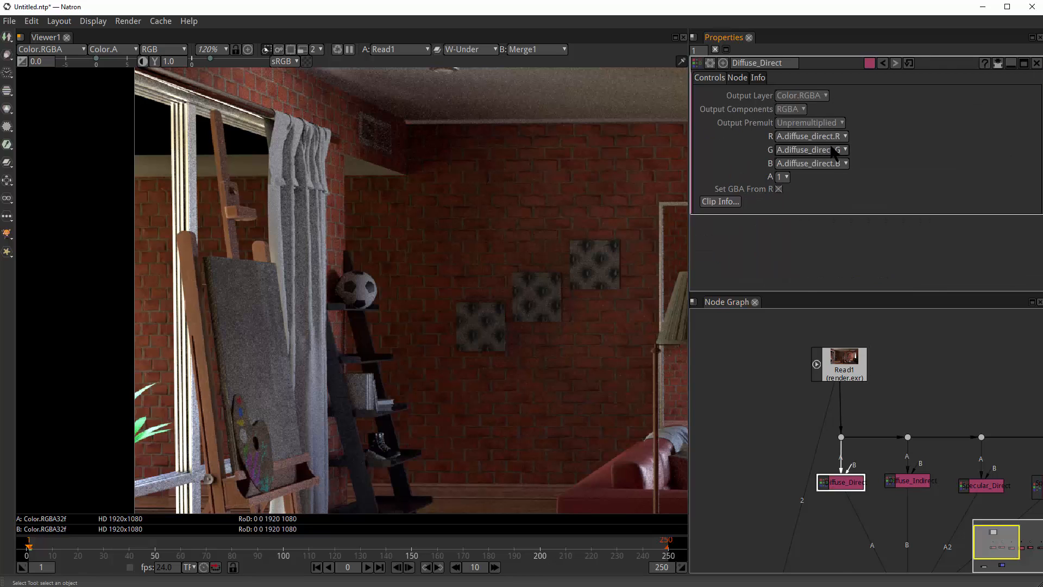
click(811, 136)
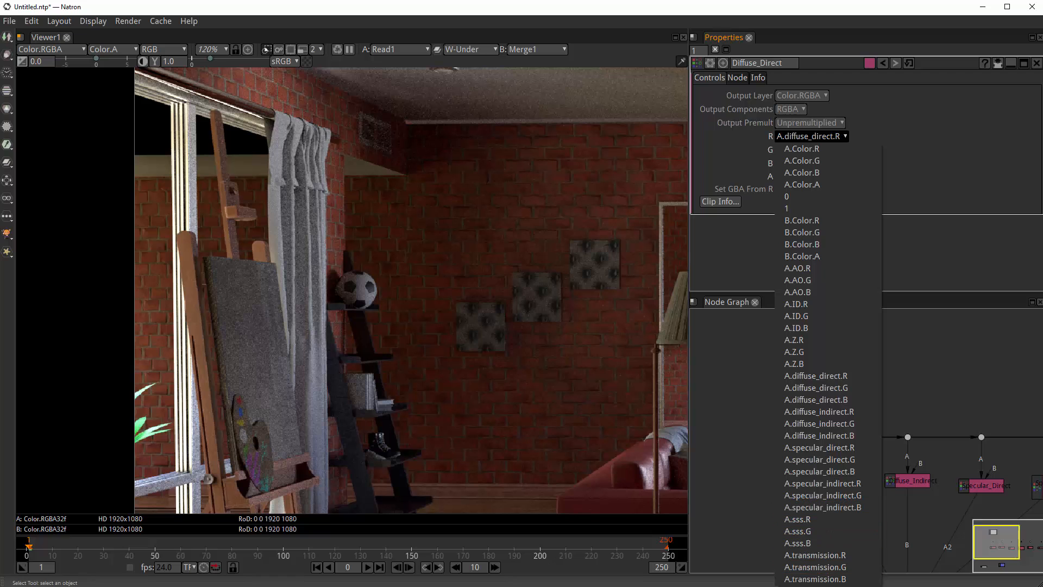
click(750, 495)
- Compare the full-frame Read1 and Merge1 images once more in the viewer
scroll(750, 499, down, 4)
drag(751, 500, 697, 302)
scroll(359, 269, down, 7)
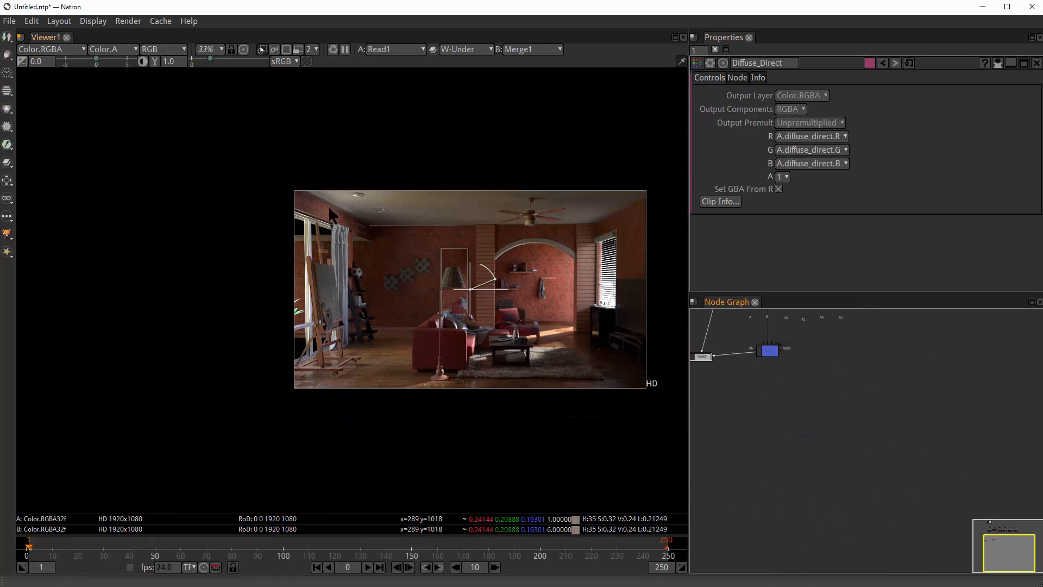
mouse_move(433, 328)
mouse_down()
mouse_move(400, 308)
mouse_move(416, 335)
mouse_up()
scroll(423, 298, up, 1)
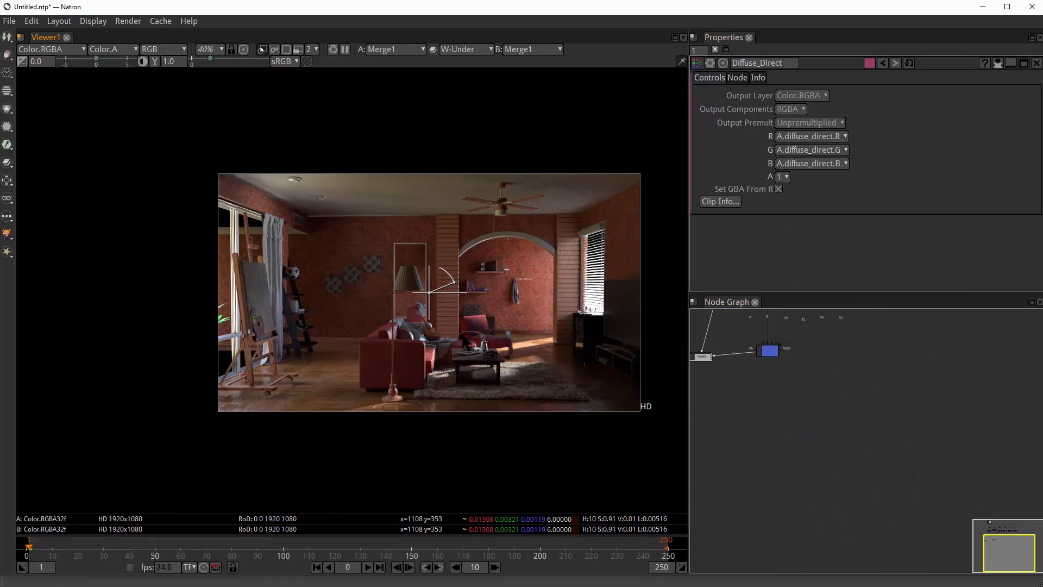
key(1)
- Disconnect Read1 from Viewer1's second input and place Viewer1 directly below Merge1
drag(916, 427, 1013, 458)
scroll(877, 418, up, 3)
drag(758, 367, 875, 424)
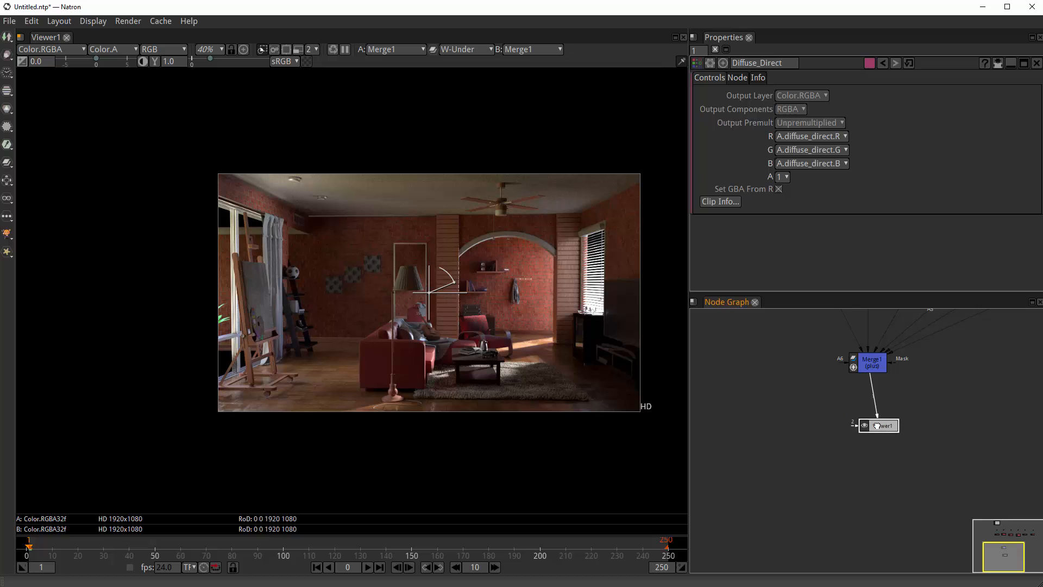
scroll(875, 424, up, 3)
scroll(888, 456, down, 5)
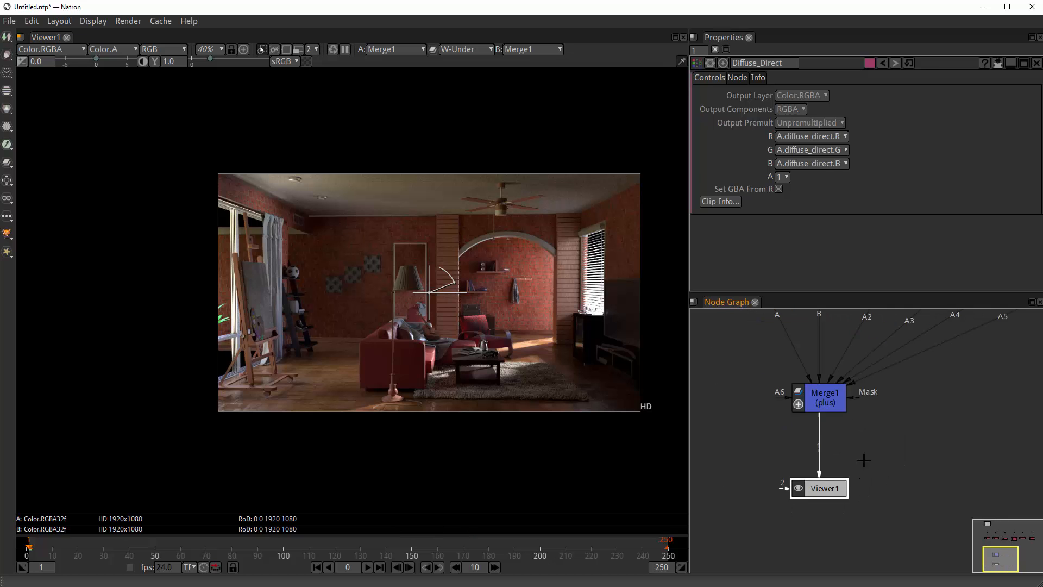
scroll(888, 457, up, 3)
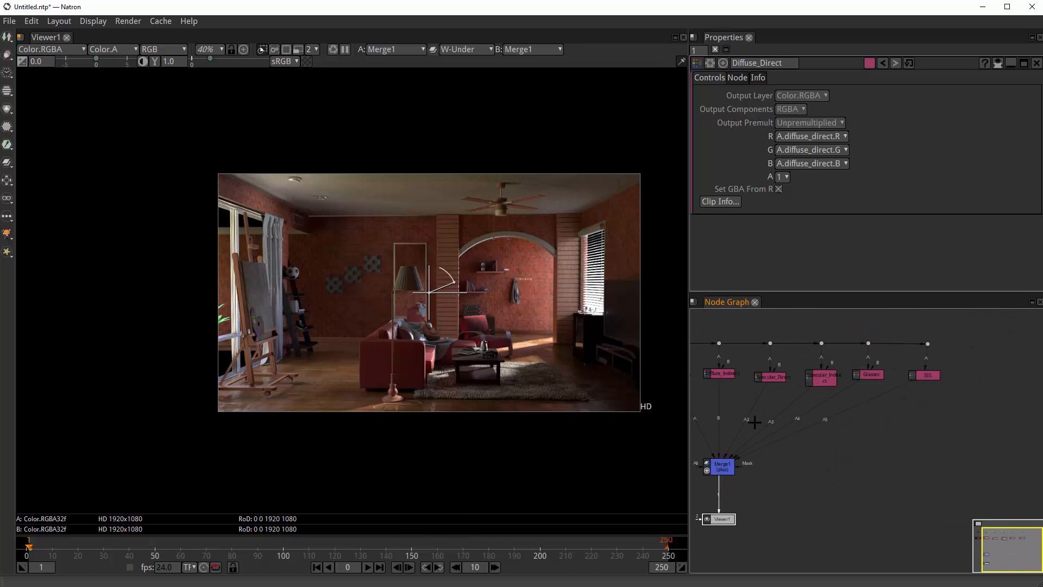
scroll(504, 306, up, 1)
- Examine the glass items beside the window blinds in the merged image and connect Viewer1 to the Glasses node
scroll(473, 311, up, 1)
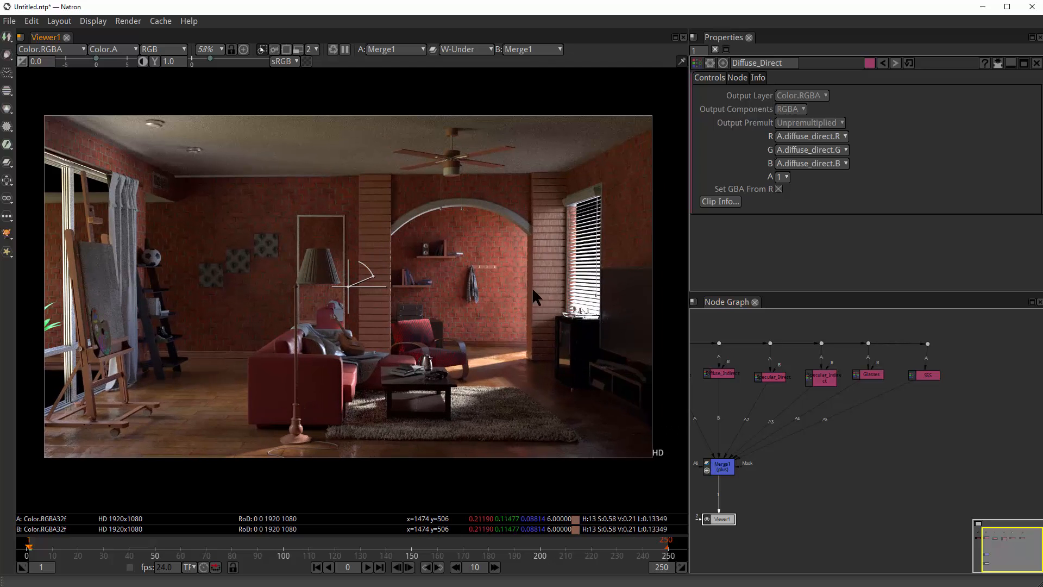
scroll(535, 278, up, 10)
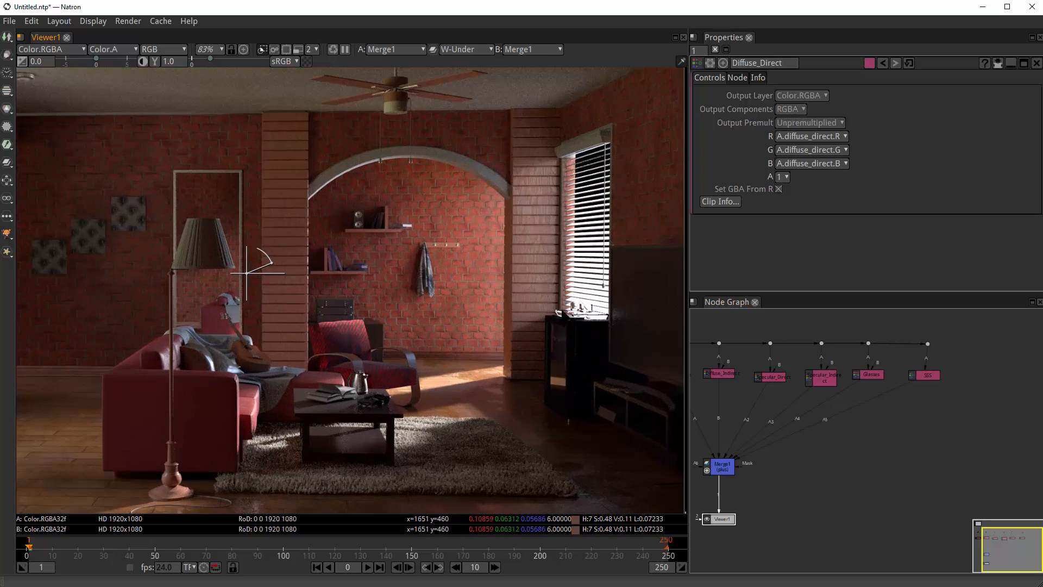
scroll(569, 270, up, 2)
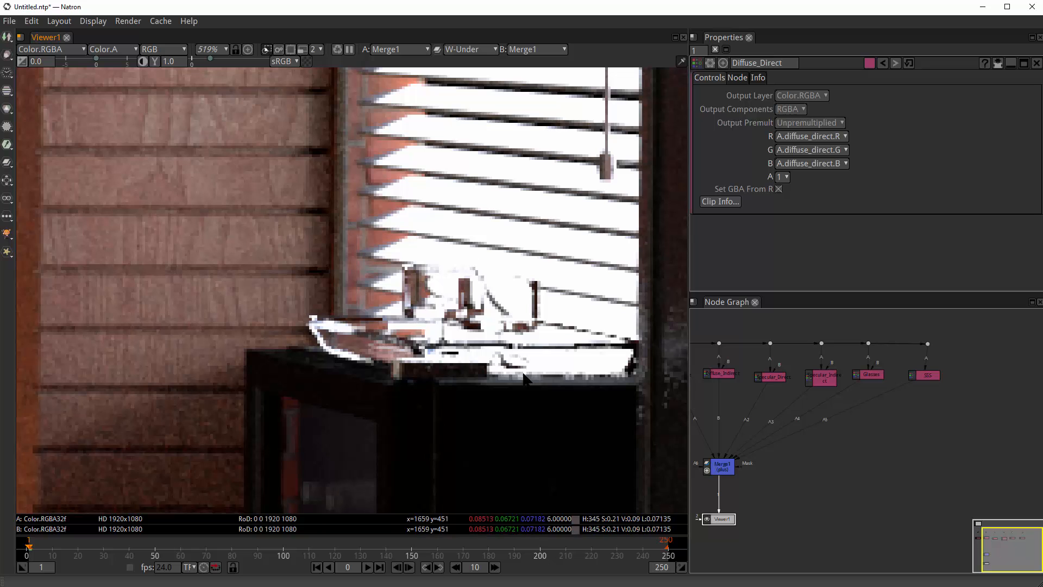
scroll(854, 437, up, 2)
scroll(854, 436, up, 4)
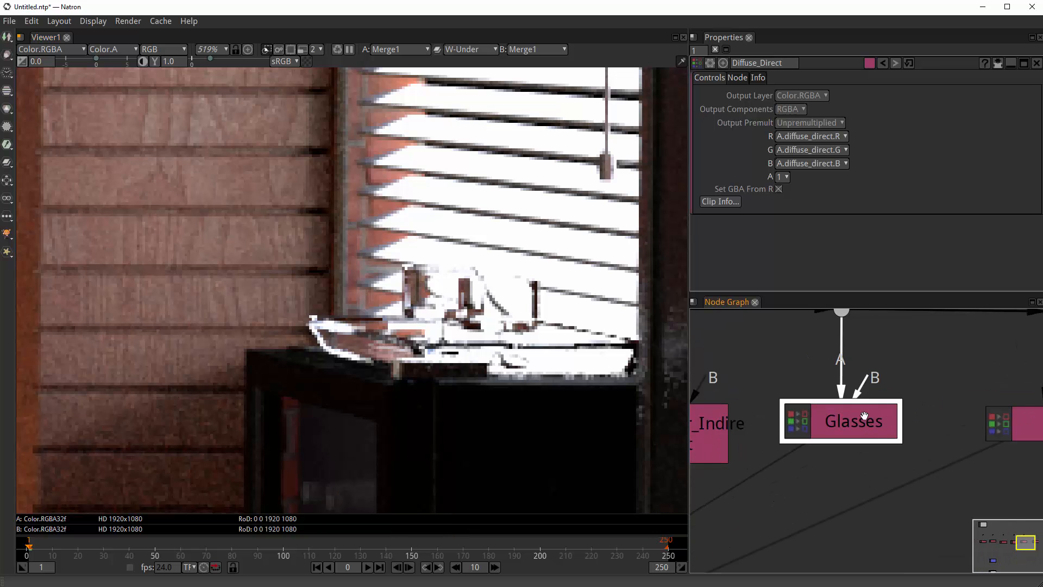
scroll(863, 433, down, 6)
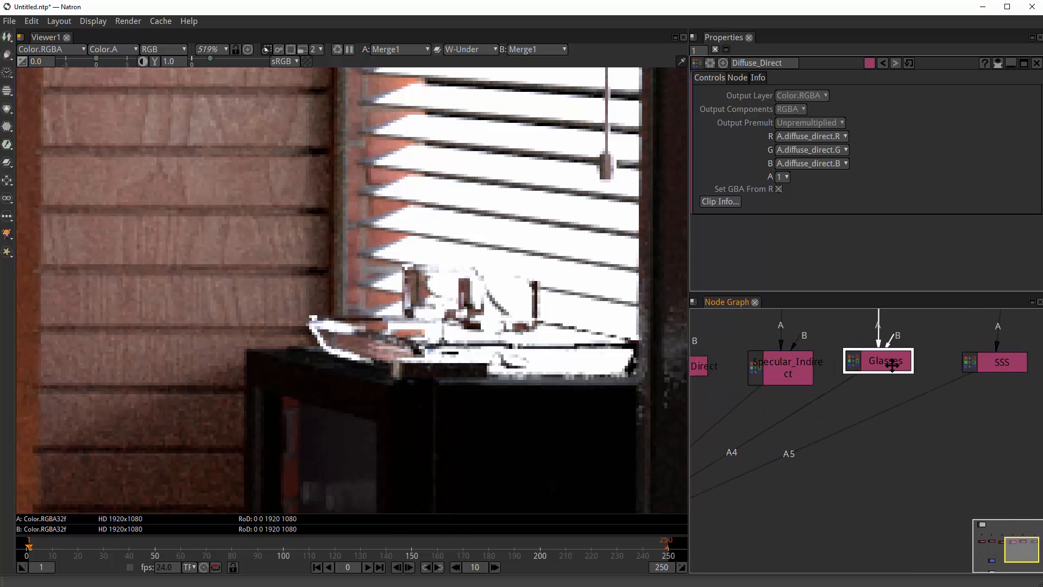
drag(903, 359, 904, 364)
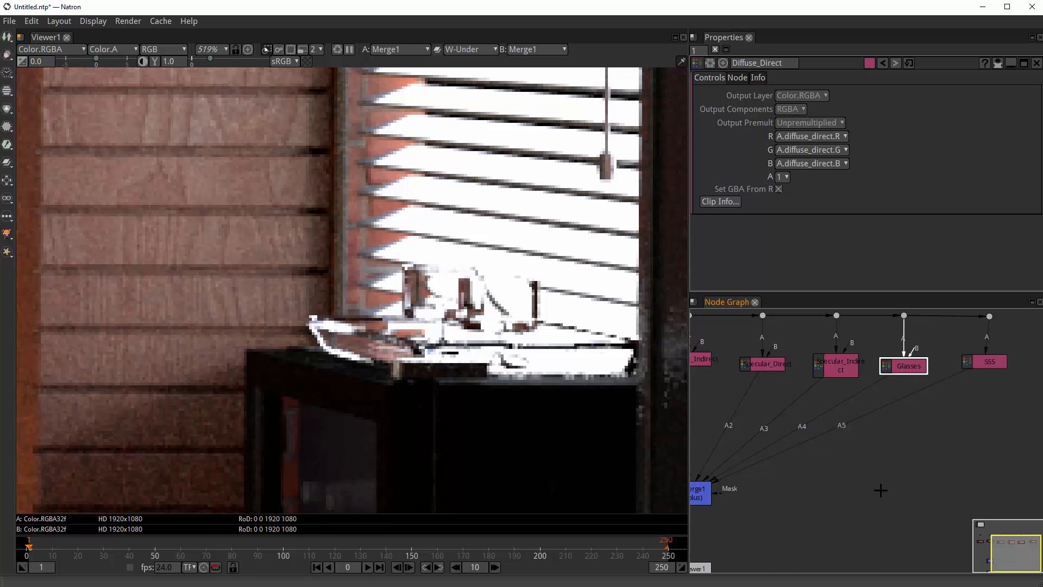
key(1)
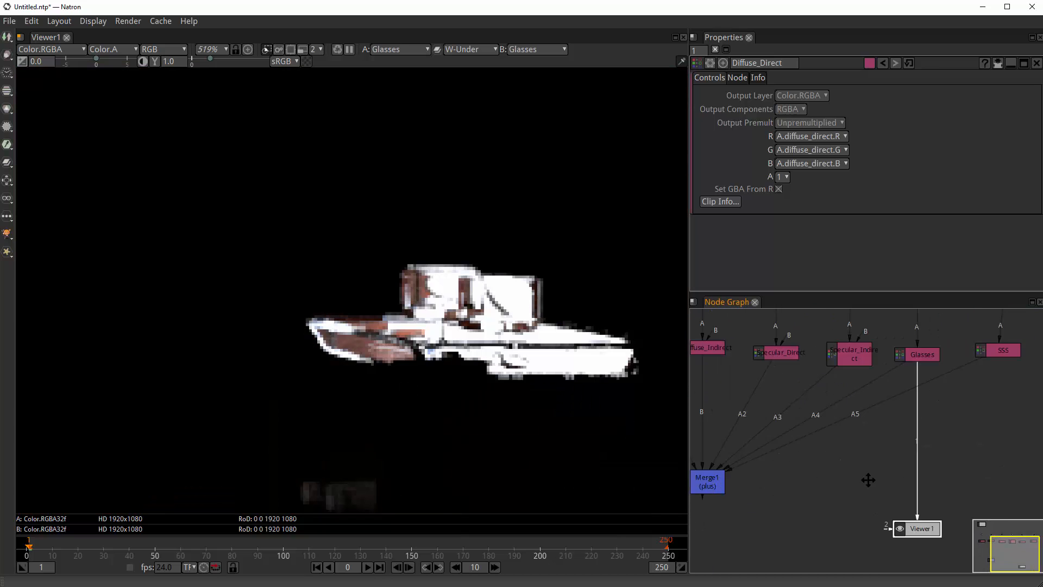
- Insert a Grade node directly after the Glasses node, keeping its output linked to Merge1 and Viewer1
scroll(938, 358, up, 5)
click(894, 348)
scroll(900, 349, up, 2)
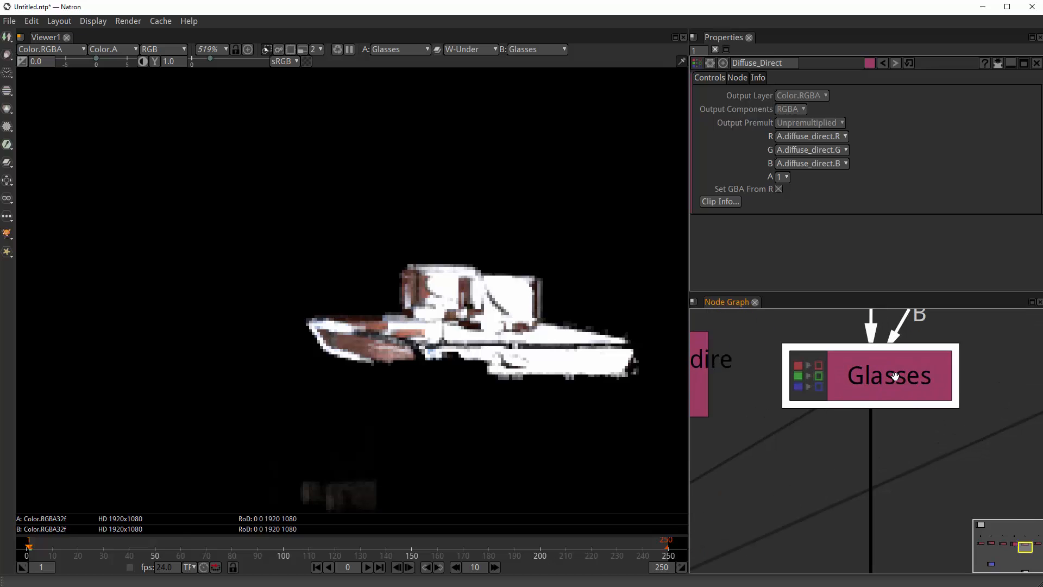
key(g)
drag(907, 470, 868, 427)
scroll(904, 469, down, 4)
scroll(881, 412, down, 5)
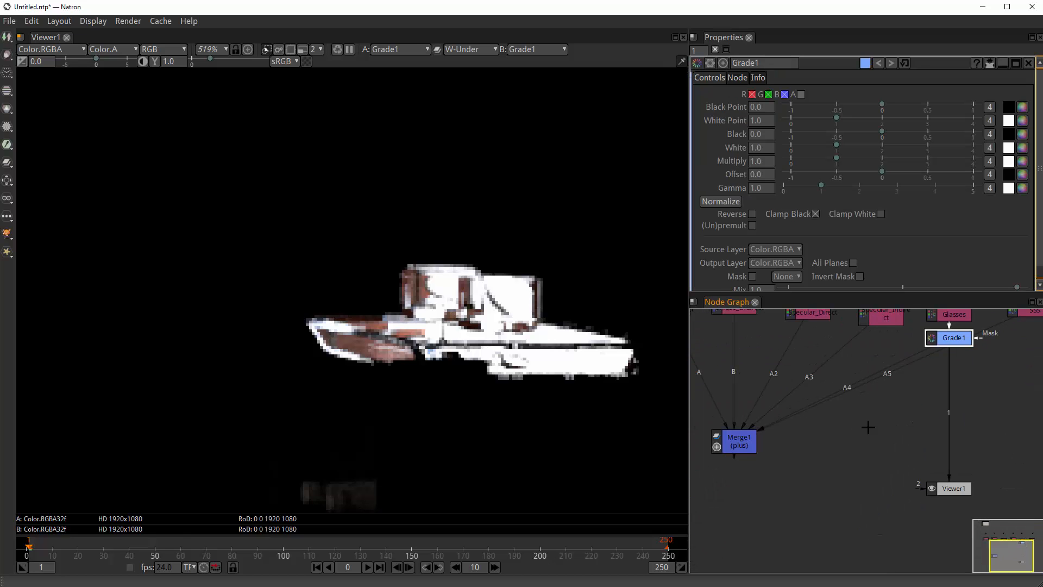
- Route the SSS link to Merge1's A5 input and the Grade1 link to its A4 input through bend dots
drag(887, 373, 1024, 438)
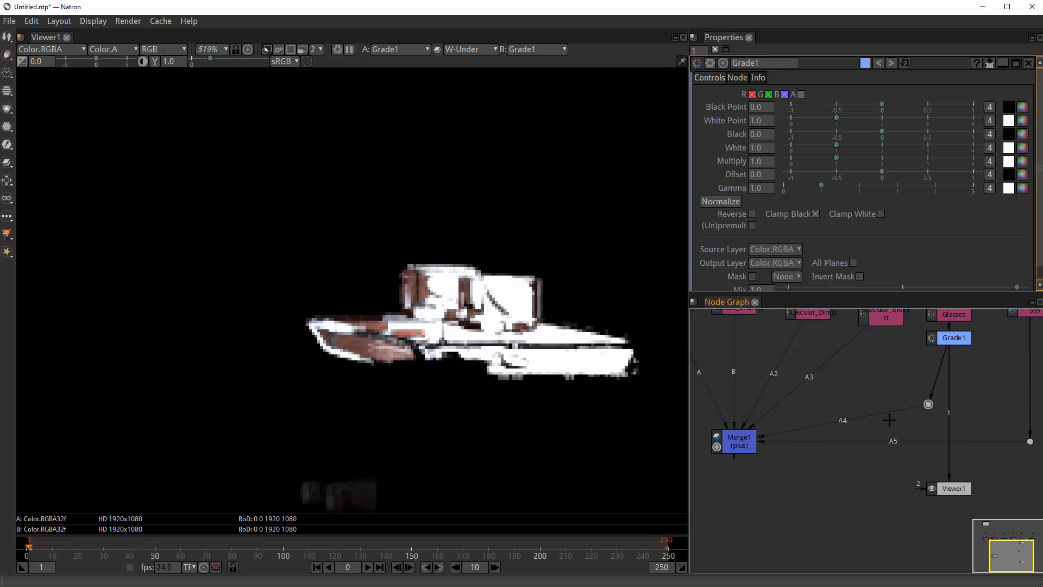
scroll(910, 391, up, 5)
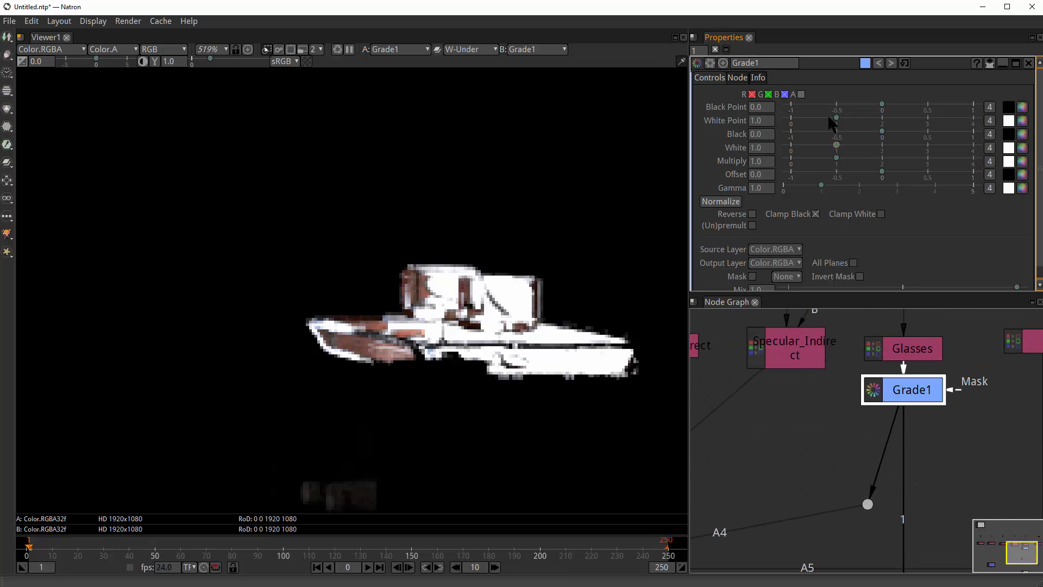
drag(821, 446, 859, 399)
scroll(858, 398, down, 1)
scroll(827, 218, down, 1)
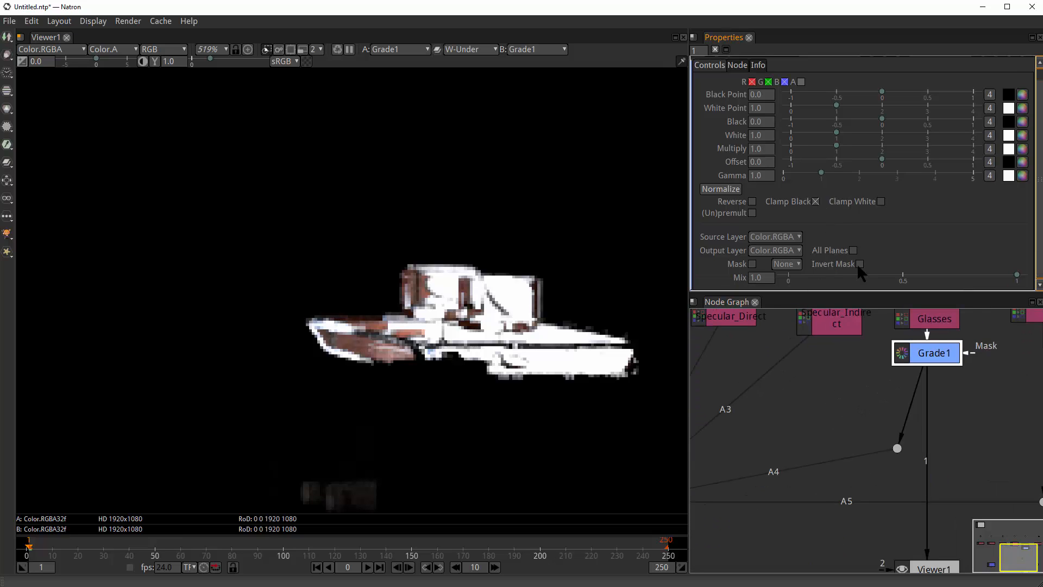
scroll(904, 407, up, 1)
scroll(907, 409, down, 3)
scroll(928, 397, up, 2)
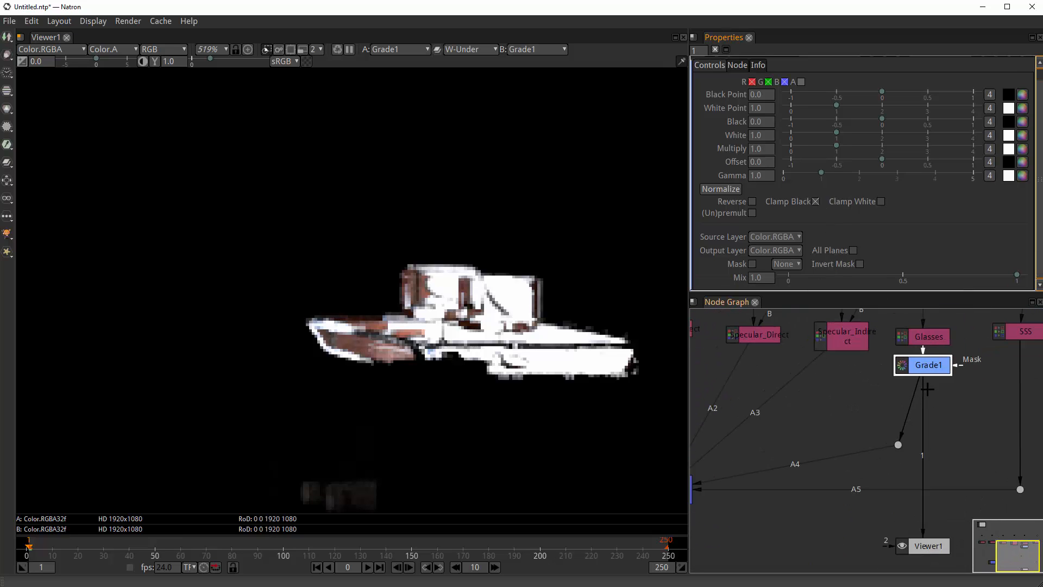
drag(899, 446, 911, 436)
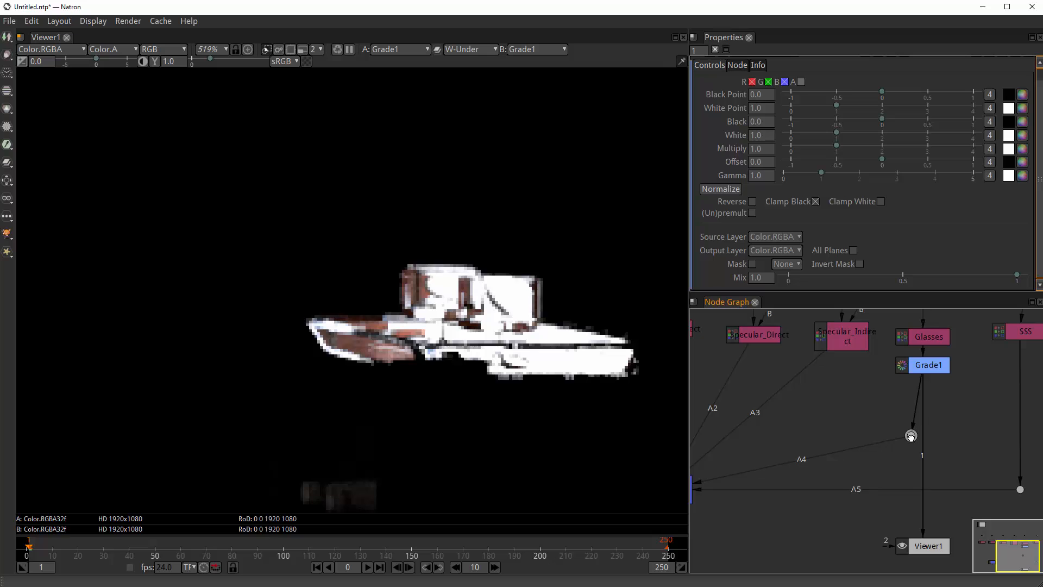
- Add a bend dot to the link from Diffuse_Direct to Merge1's A input, placed beside Merge1
drag(839, 400, 913, 379)
drag(771, 424, 927, 418)
scroll(815, 416, down, 1)
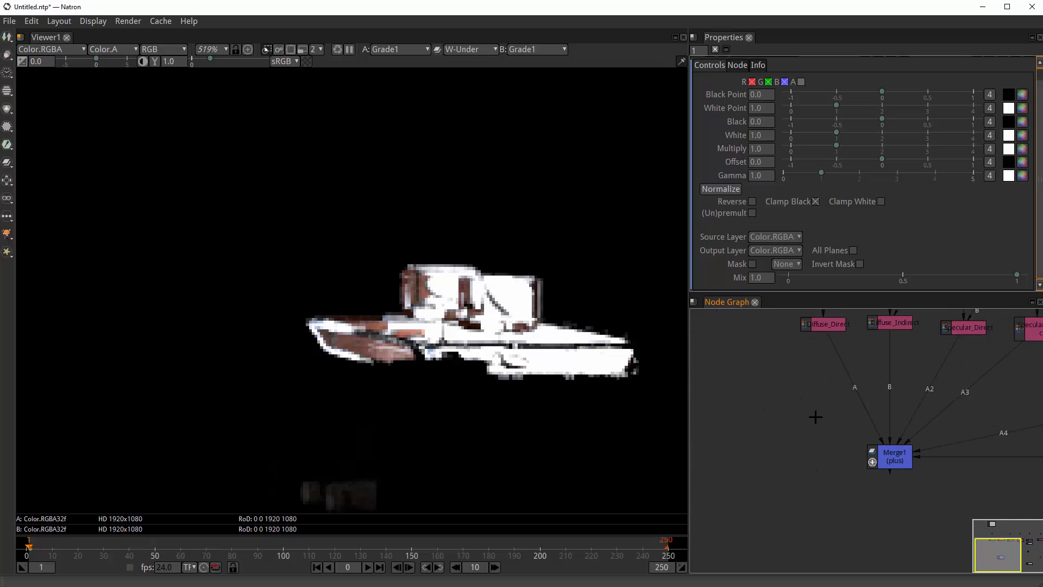
drag(816, 404, 810, 492)
scroll(815, 434, up, 1)
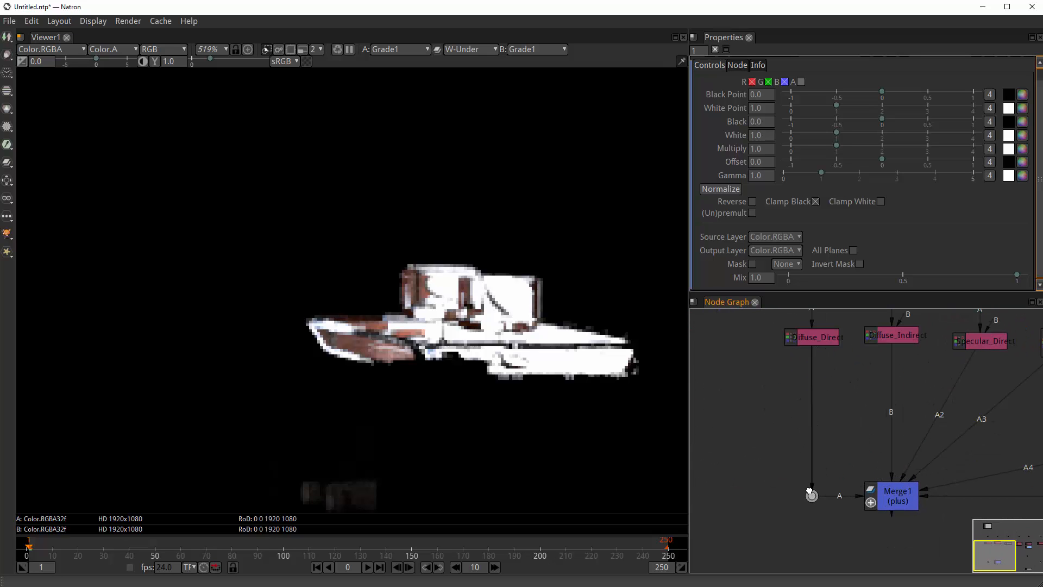
- Place bend dots on the A2 and A3 links below Specular_Direct and Specular_Indirect, and line up the A4 dot between Grade1 and Viewer1
drag(891, 417, 939, 445)
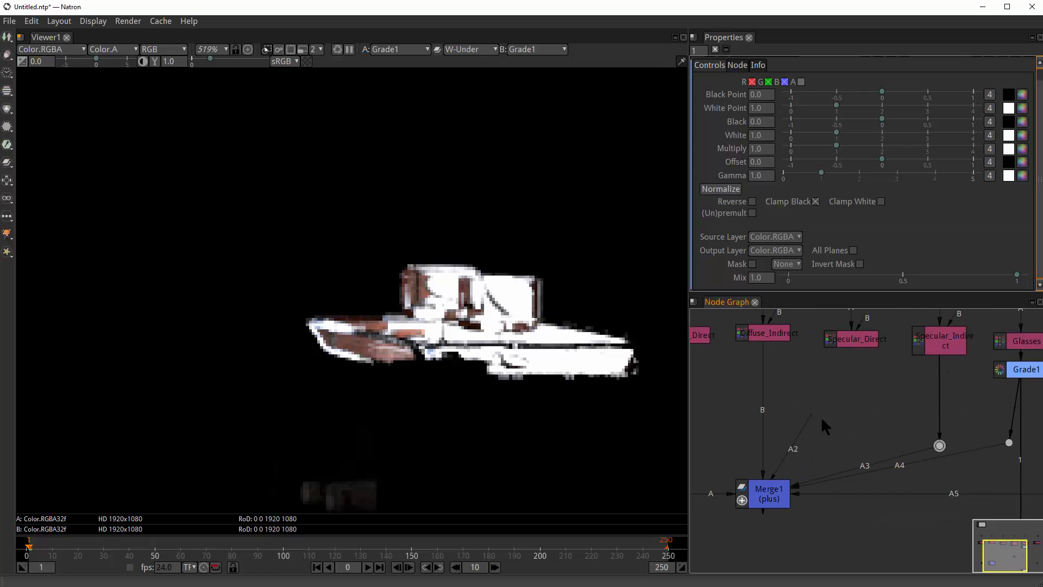
mouse_move(809, 413)
mouse_down()
mouse_move(852, 426)
mouse_move(852, 441)
mouse_move(819, 412)
mouse_up()
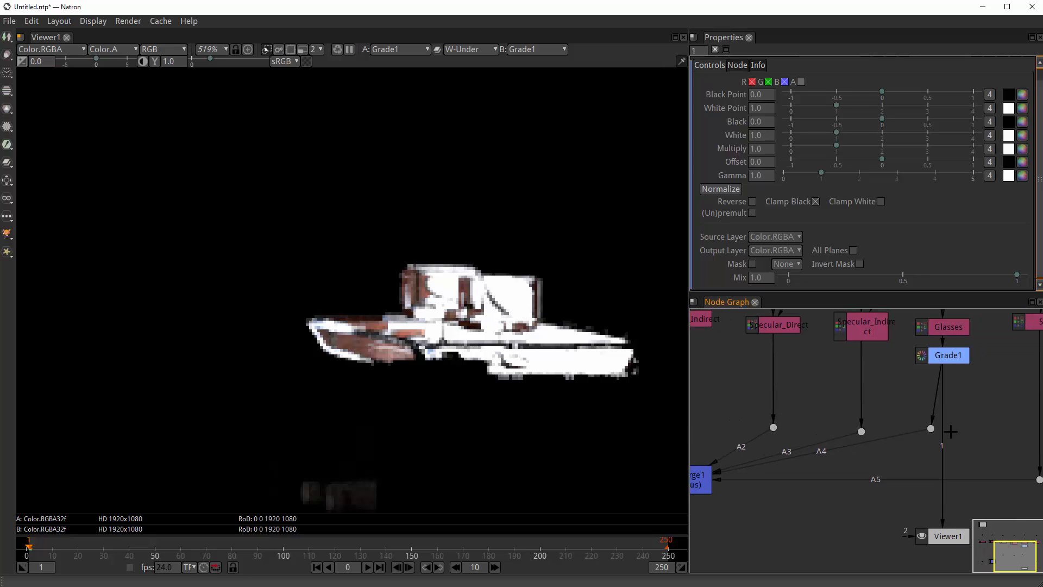
drag(948, 359, 949, 363)
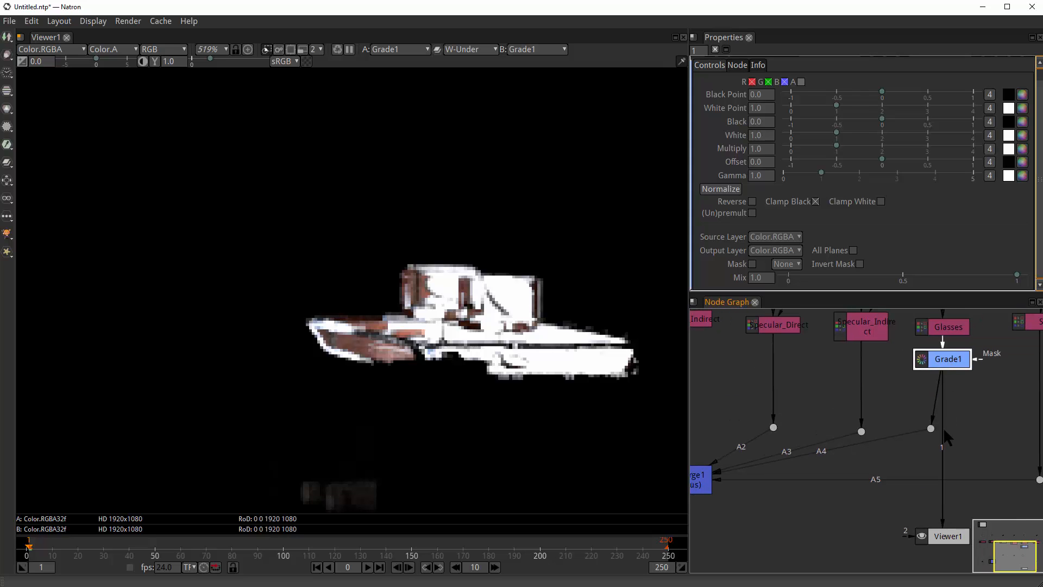
drag(933, 428, 943, 477)
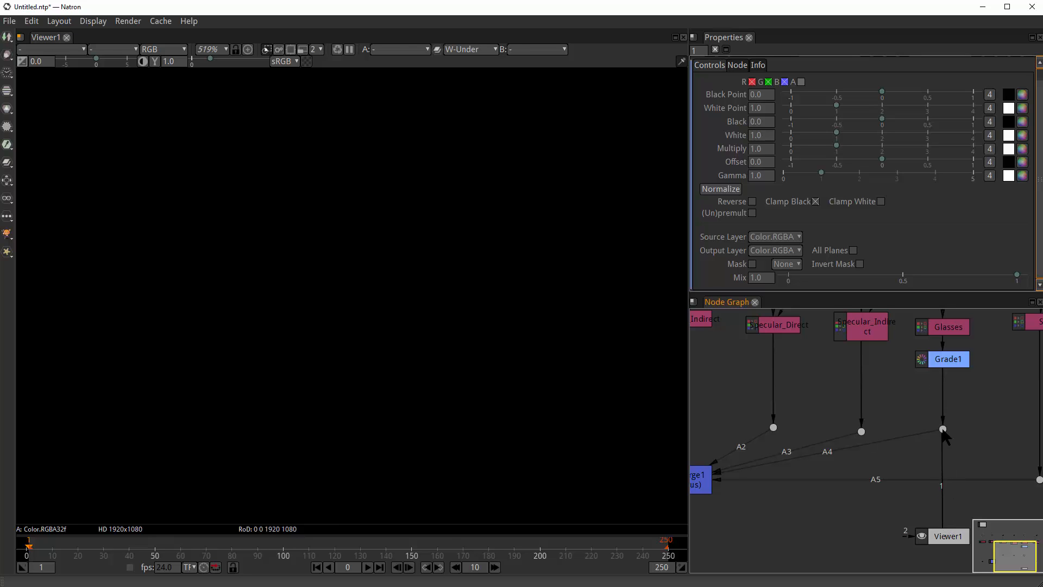
drag(944, 433, 944, 433)
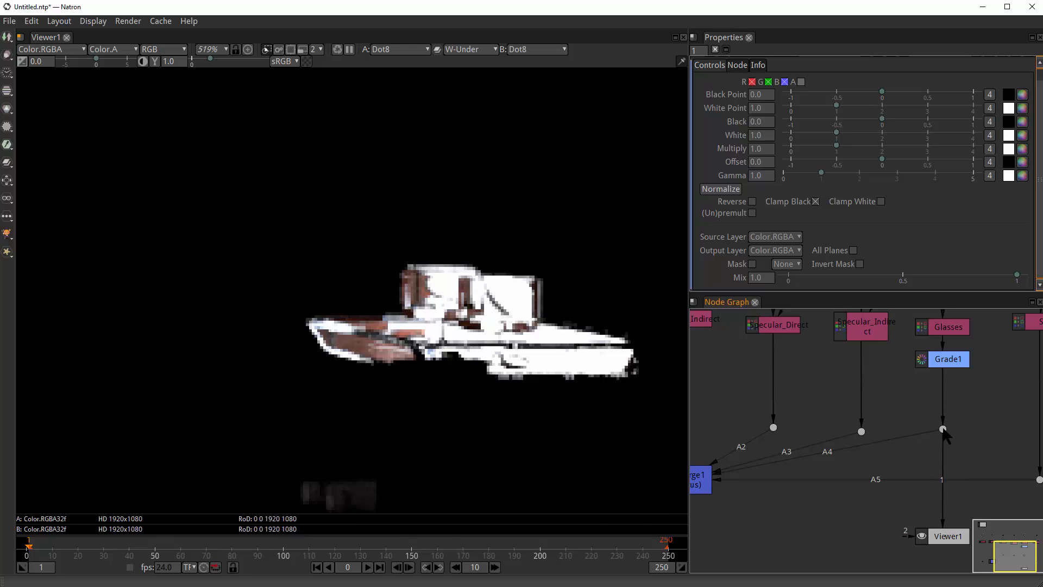
- Lower Grade1's Multiply to 0.070 to darken the Glasses pass
click(961, 359)
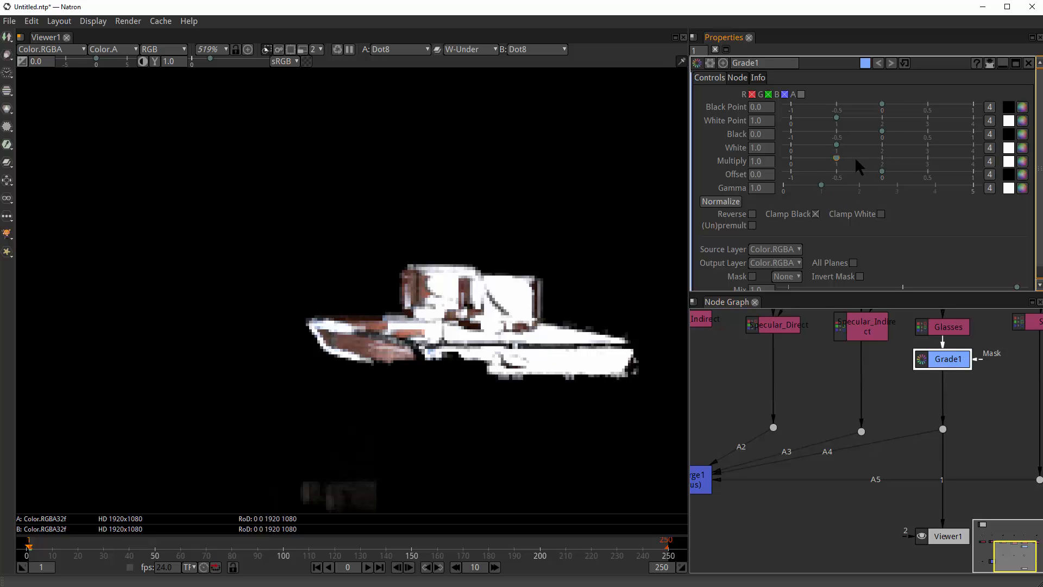
drag(836, 159, 792, 161)
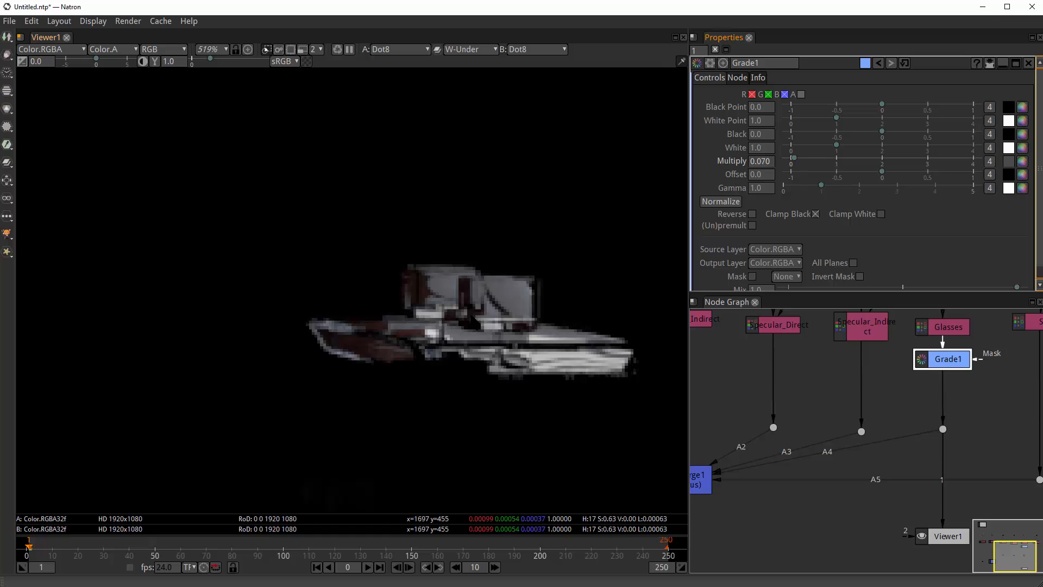
- Connect Viewer1 to Merge1, place it directly below that node, and check the merged room image
scroll(727, 367, down, 5)
key(Tab)
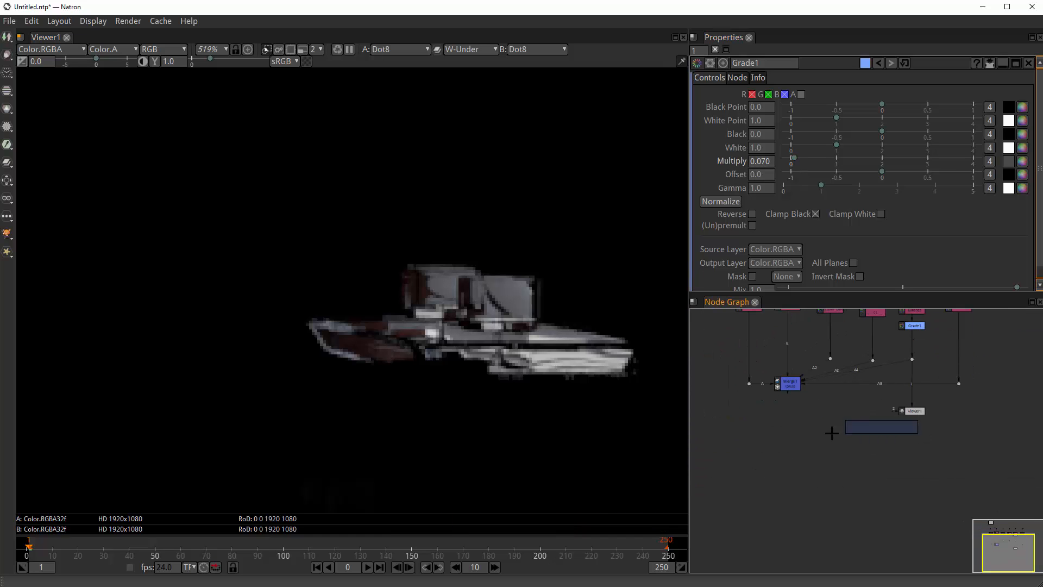
click(790, 386)
key(1)
drag(917, 417, 792, 421)
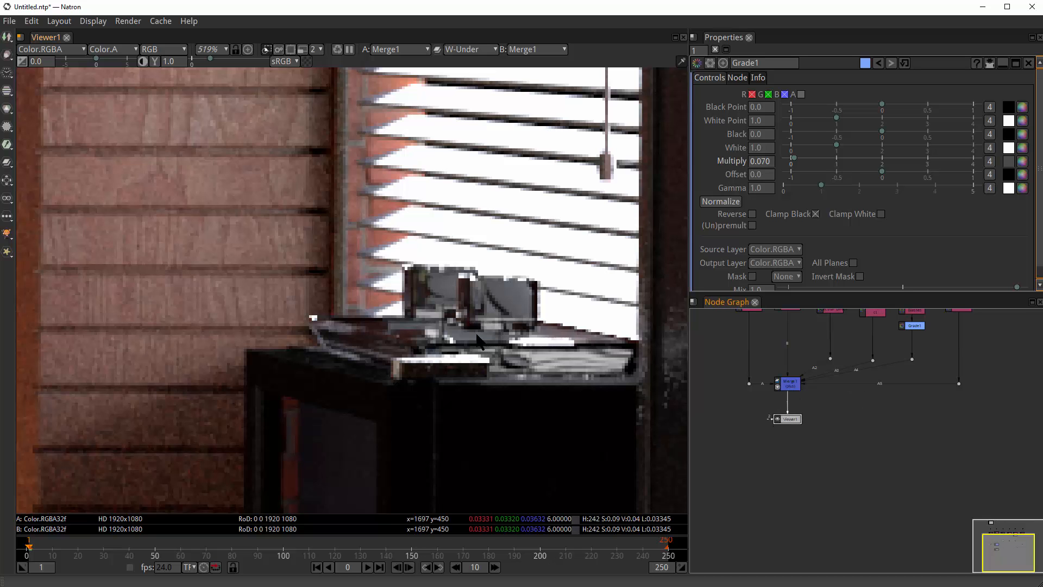
scroll(460, 323, down, 9)
scroll(413, 334, down, 3)
drag(413, 335, 506, 302)
scroll(506, 305, up, 2)
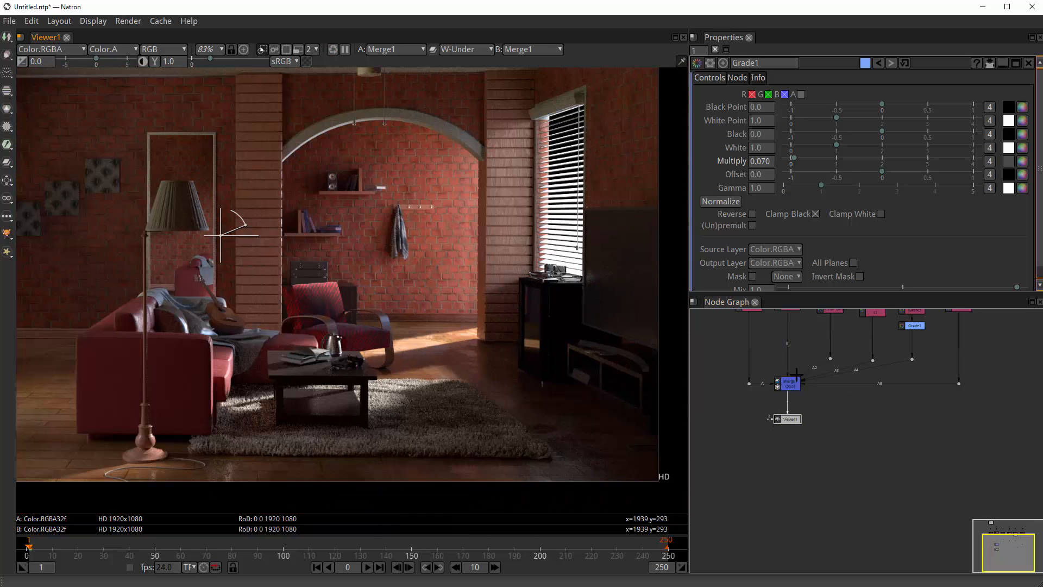
- Move Grade1 further below Glasses and align the Specular_Direct, Specular_Indirect and Glasses nodes in one row with the other Shuffles
scroll(928, 356, up, 2)
drag(928, 356, 885, 436)
scroll(873, 398, up, 5)
drag(861, 384, 959, 426)
scroll(873, 405, down, 4)
scroll(823, 437, down, 2)
scroll(943, 388, up, 2)
drag(943, 388, 860, 433)
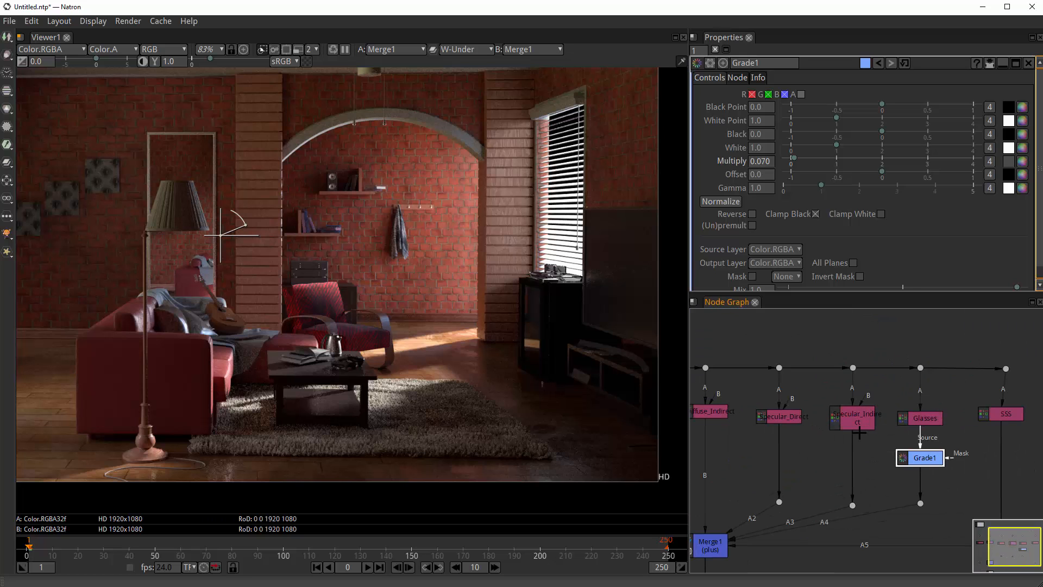
click(791, 413)
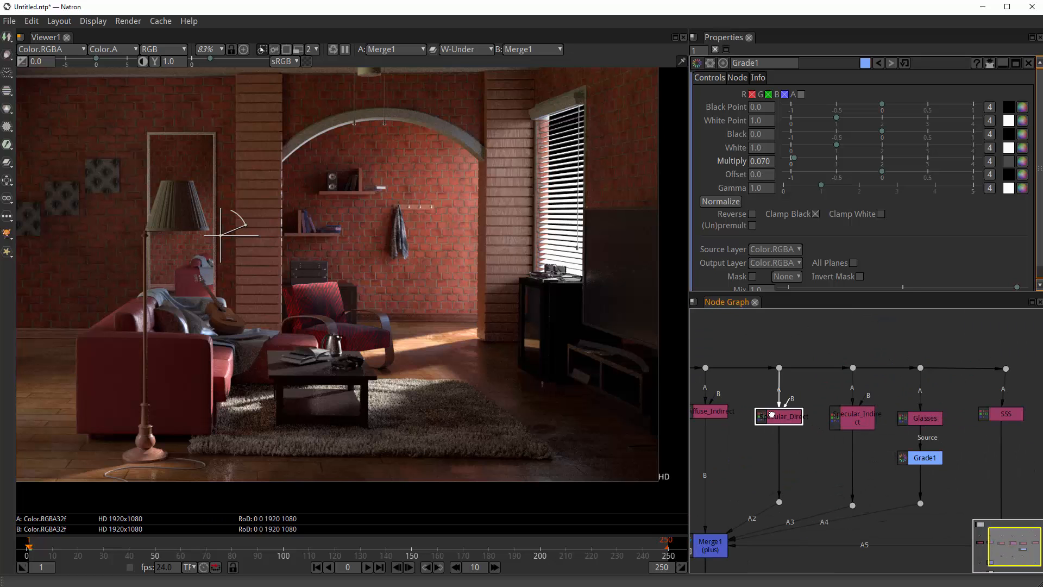
click(869, 422)
click(786, 418)
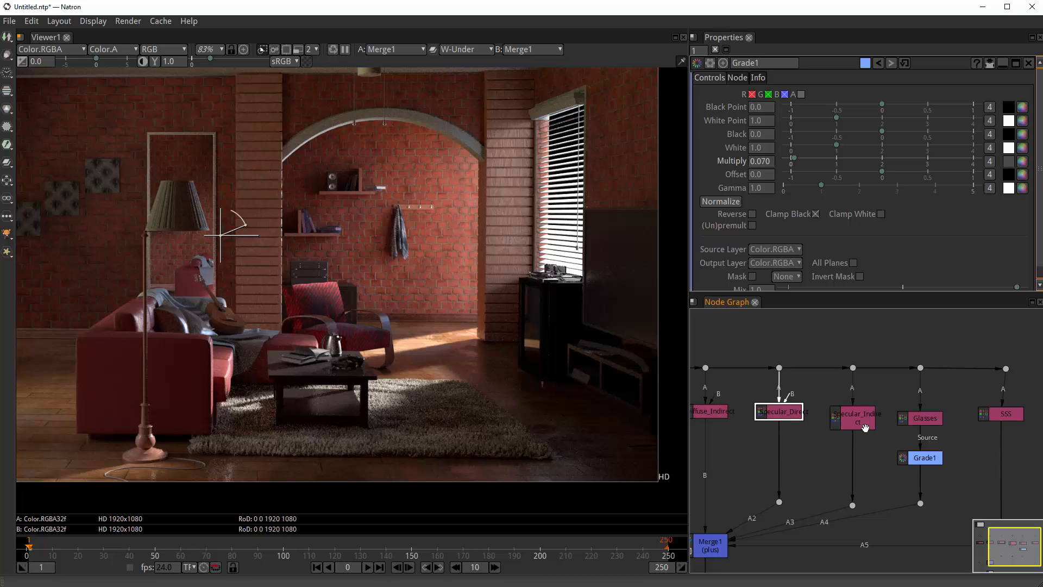
click(865, 427)
click(926, 417)
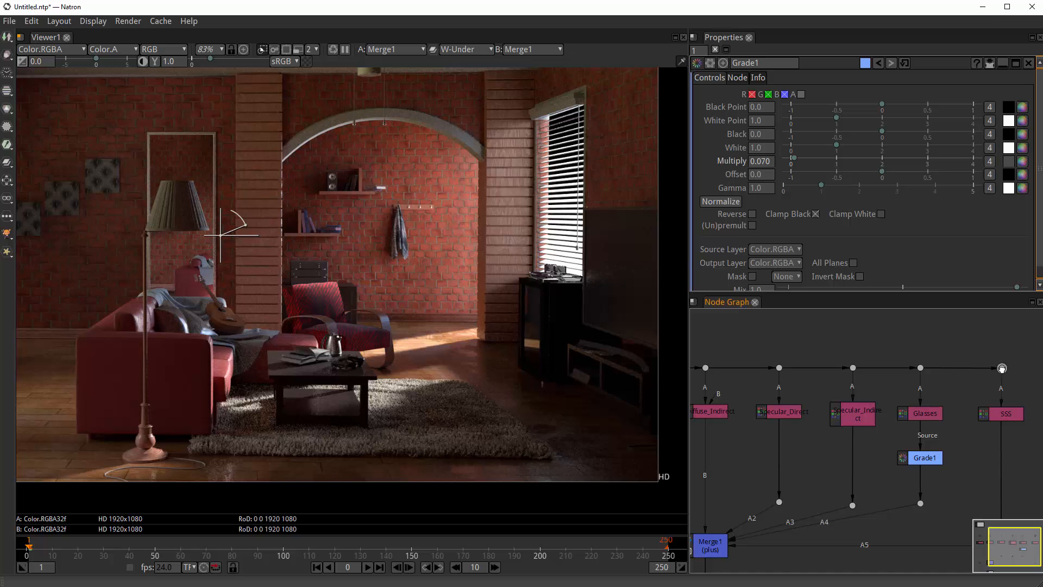
- Set Grade1's Gamma to 2.410 and check the glass items by the blinds within the merged image
scroll(571, 258, up, 10)
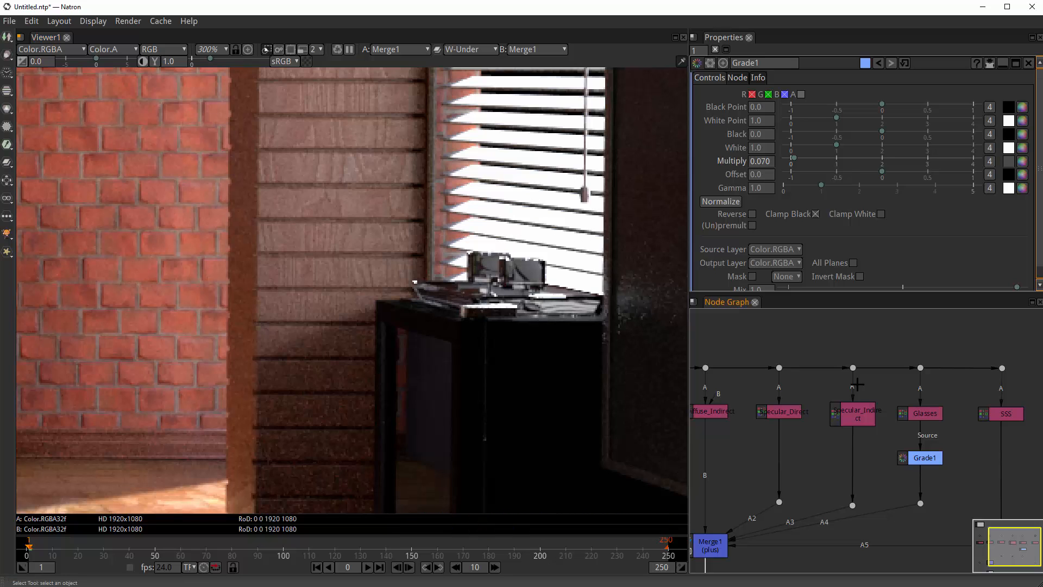
scroll(869, 440, up, 5)
scroll(856, 465, down, 3)
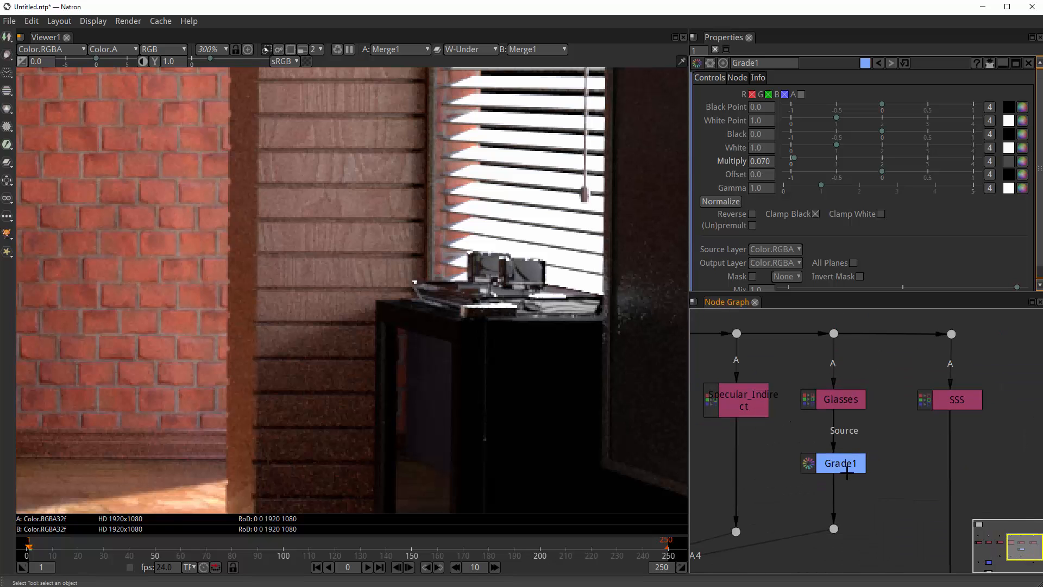
click(847, 464)
drag(820, 186, 875, 188)
key(f)
scroll(524, 311, up, 1)
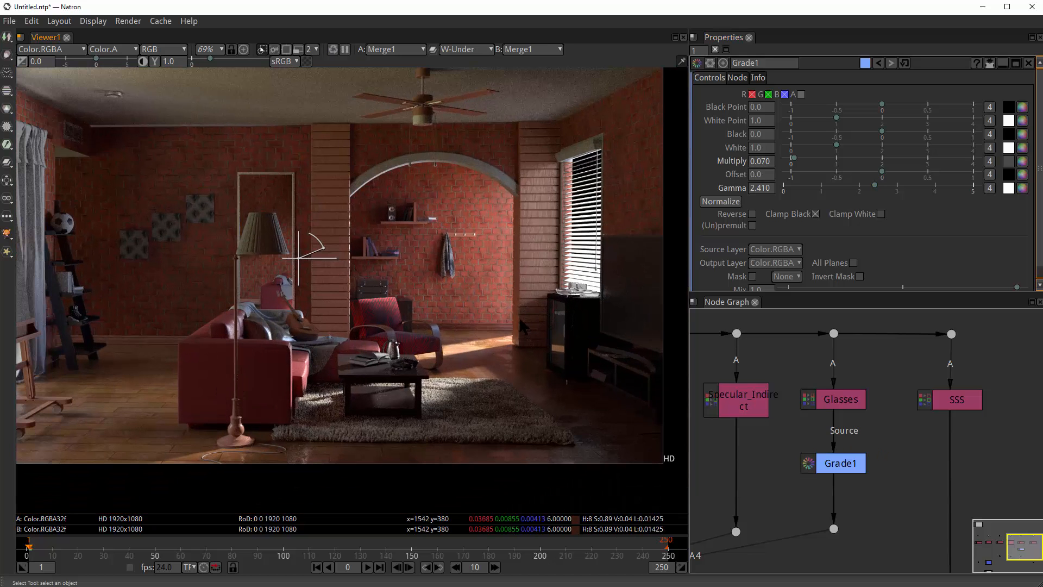
drag(497, 330, 525, 317)
drag(456, 280, 457, 310)
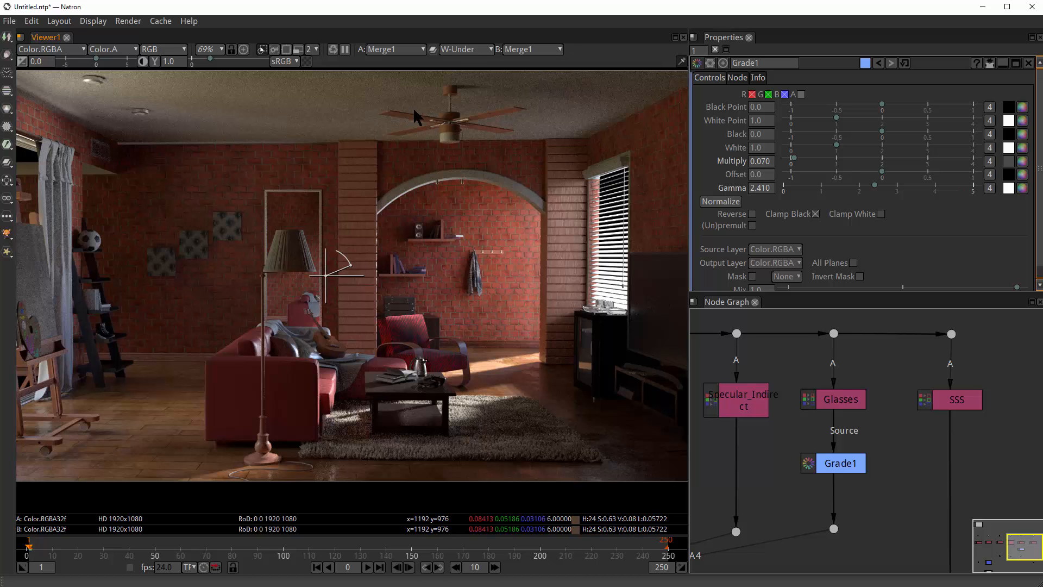
- Turn off the viewer's wipe comparison by setting both input B and the compositing operator to "-"
click(416, 48)
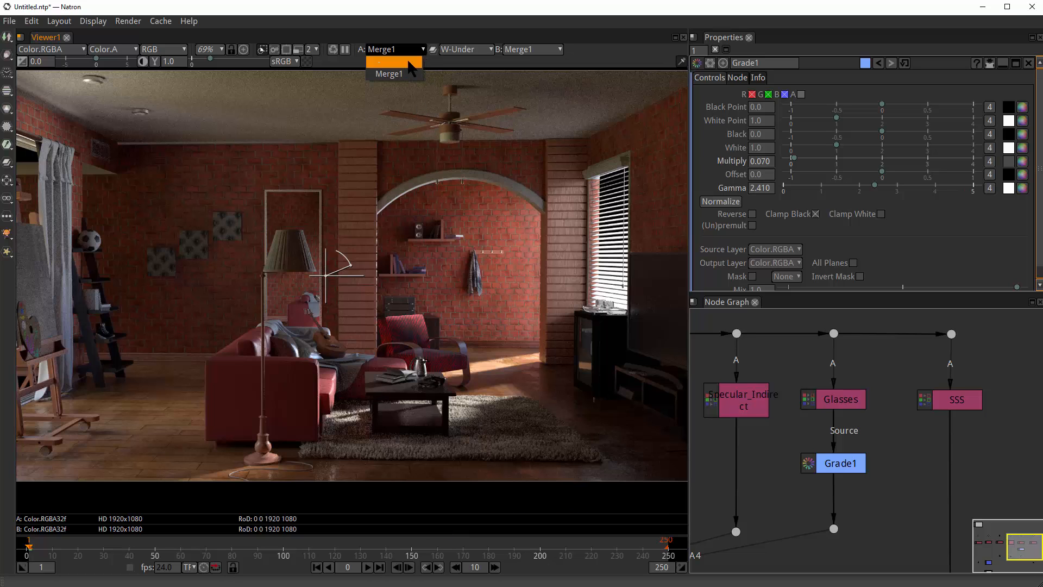
click(473, 51)
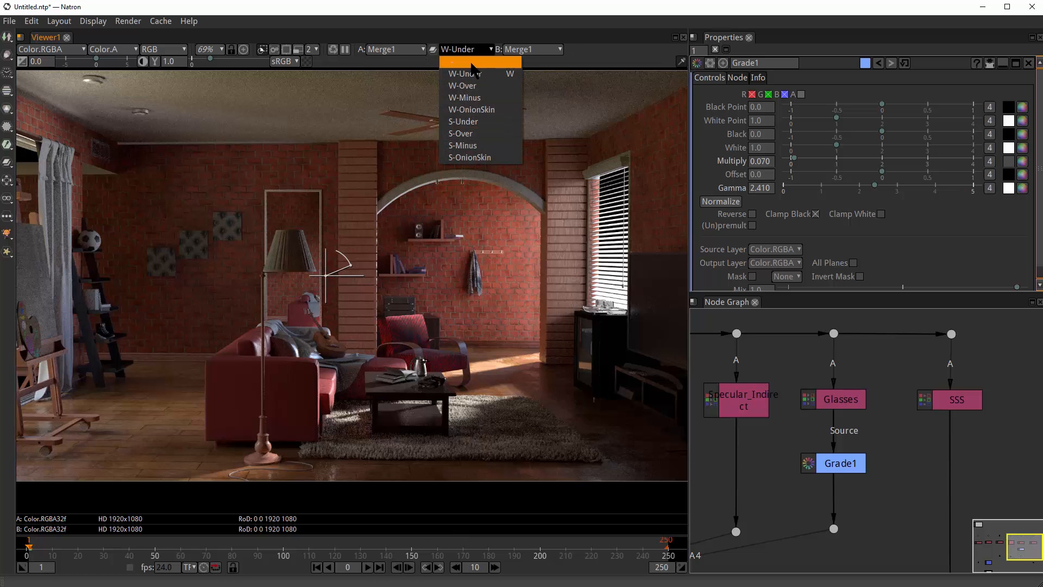
click(395, 52)
click(546, 50)
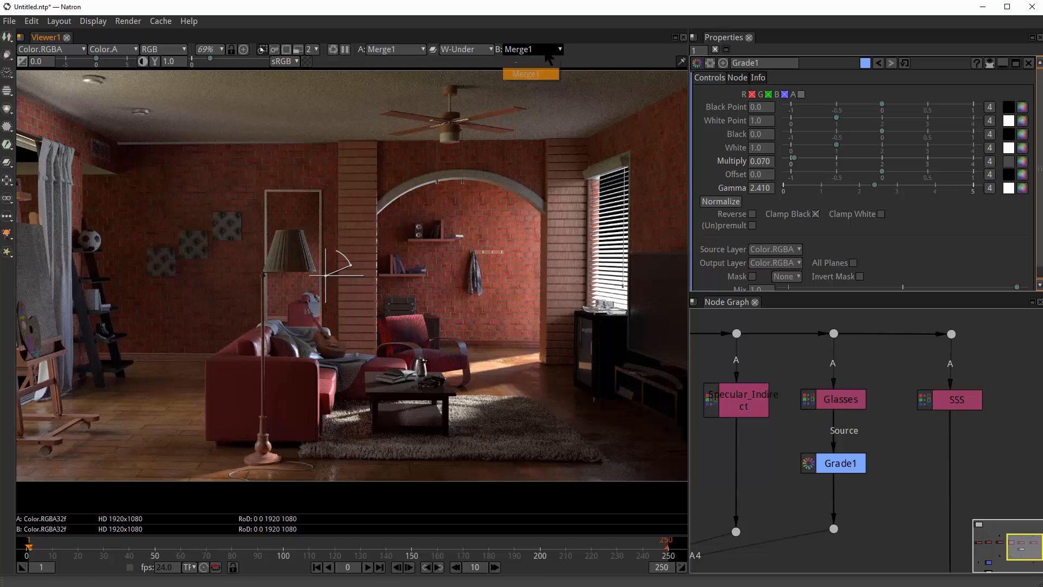
click(413, 49)
click(532, 49)
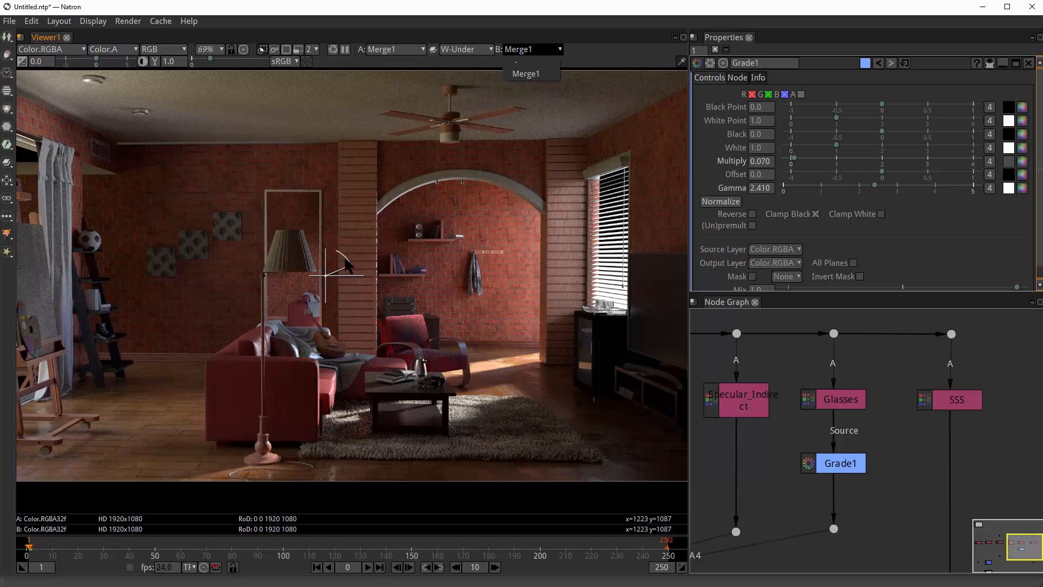
click(348, 268)
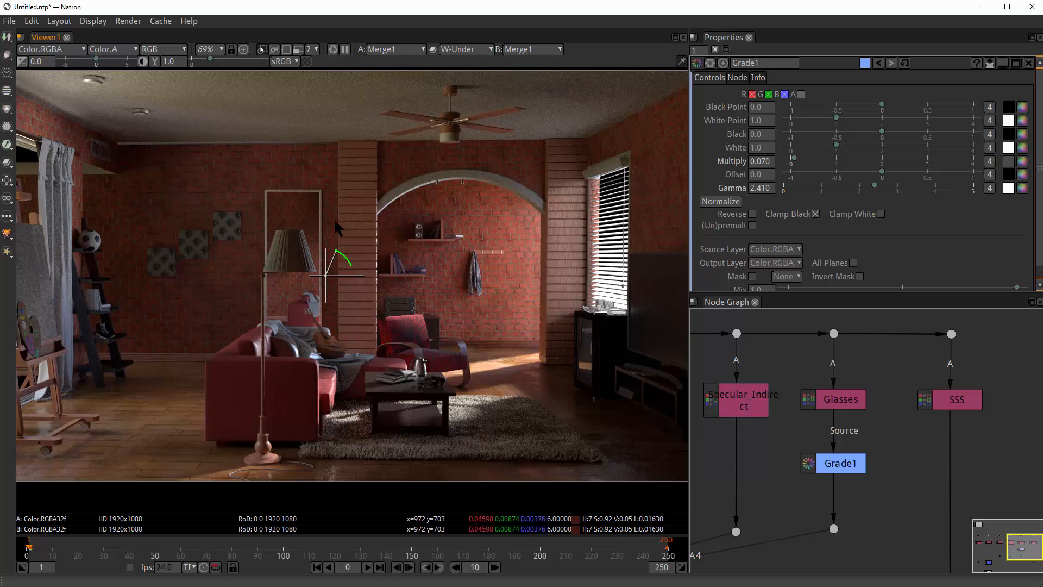
drag(358, 232, 430, 295)
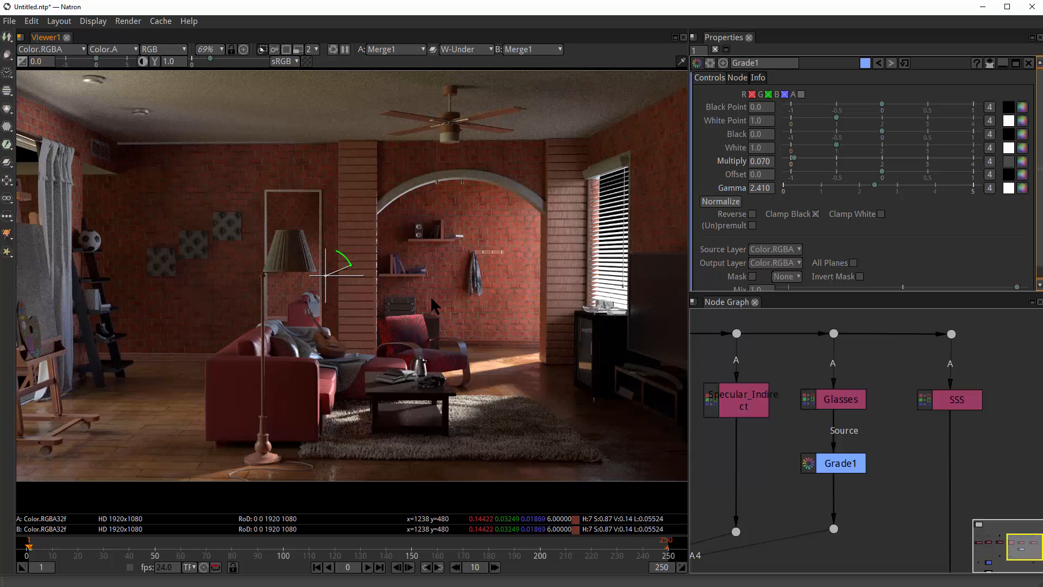
click(531, 64)
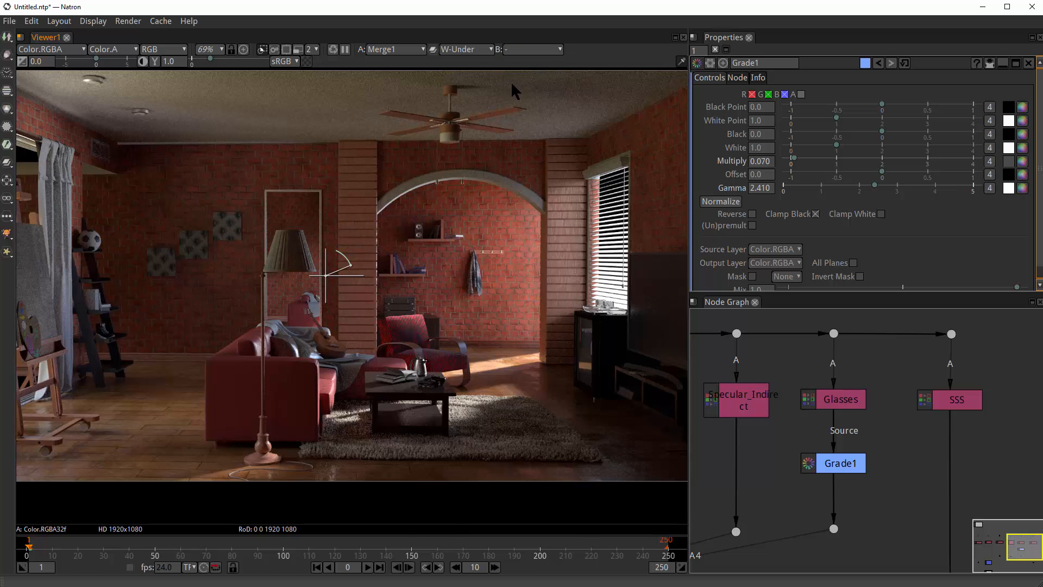
click(488, 49)
click(466, 64)
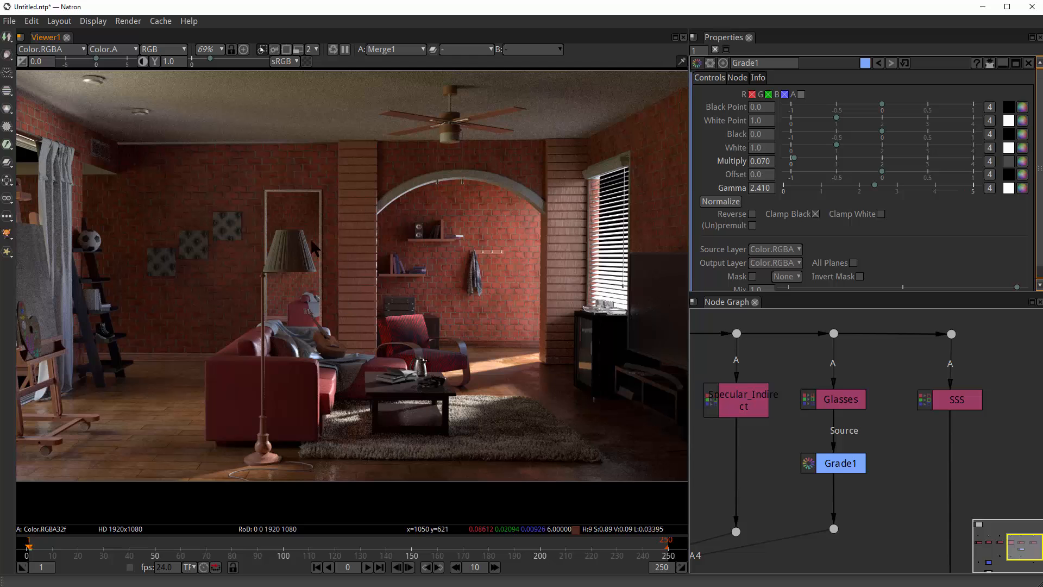
- Move the Viewer1 node slightly further below Merge1 in the node graph
scroll(356, 303, down, 4)
scroll(357, 307, up, 3)
drag(359, 305, 394, 316)
scroll(827, 455, down, 4)
drag(728, 478, 845, 435)
scroll(842, 439, up, 2)
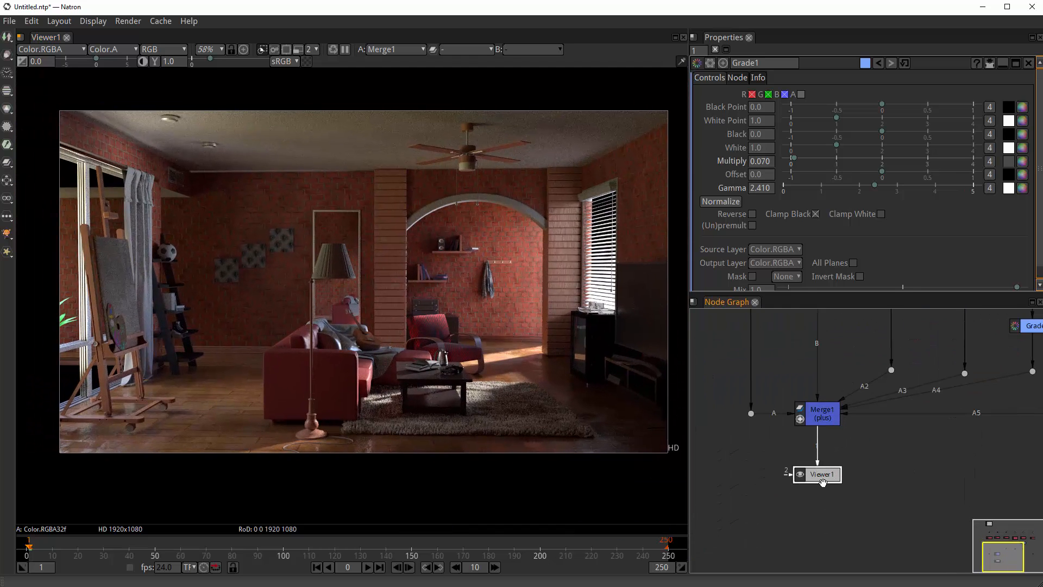
drag(823, 483, 823, 495)
- Move the Read1 node level with the row of dots, to the left of the Diffuse_Direct branch
drag(877, 442, 766, 490)
scroll(766, 490, down, 3)
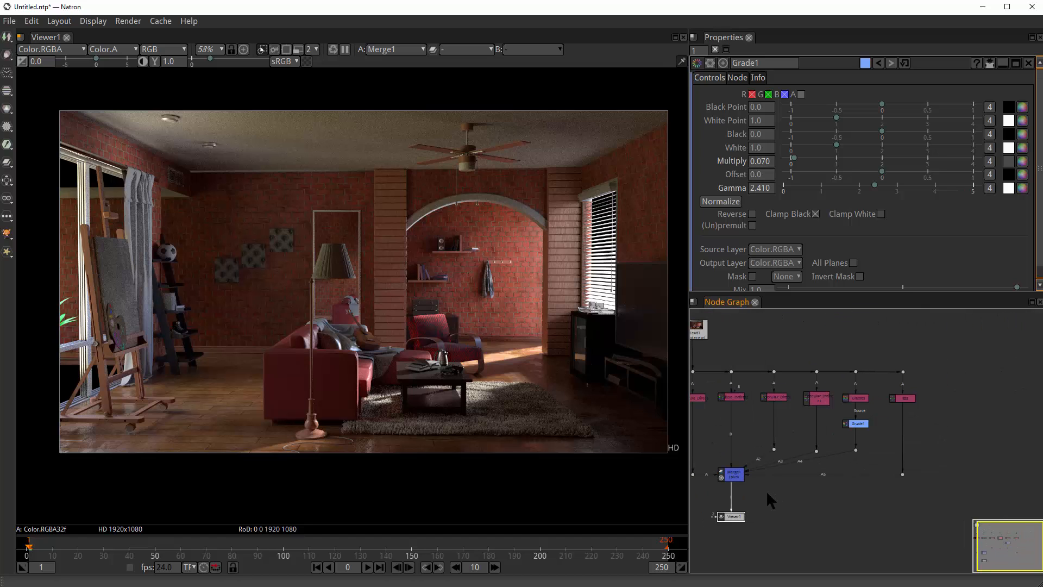
drag(770, 515, 831, 522)
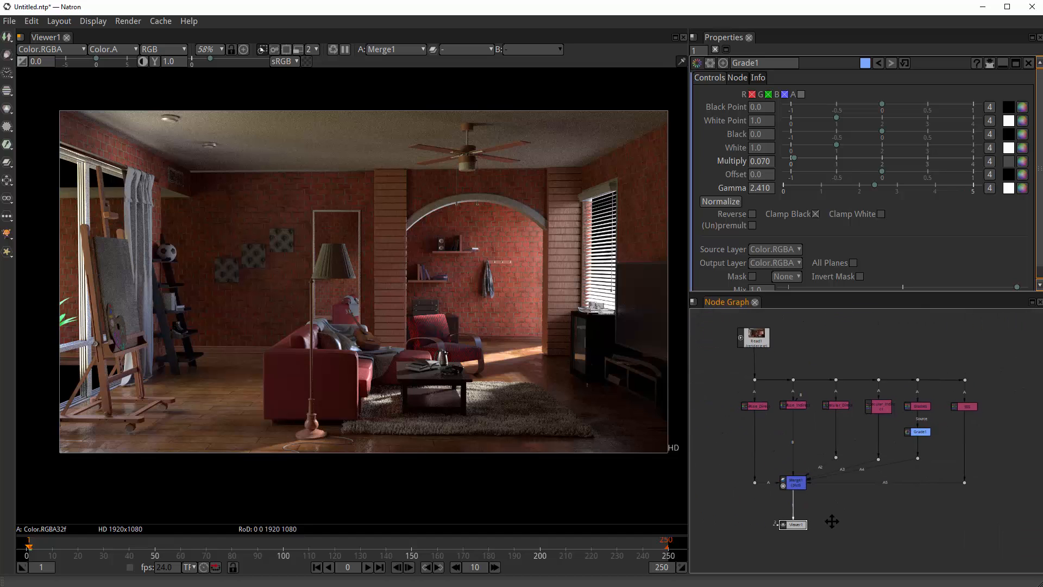
scroll(816, 514, up, 2)
drag(760, 405, 799, 479)
drag(788, 378, 748, 451)
drag(749, 451, 800, 418)
drag(816, 455, 778, 381)
scroll(781, 409, down, 3)
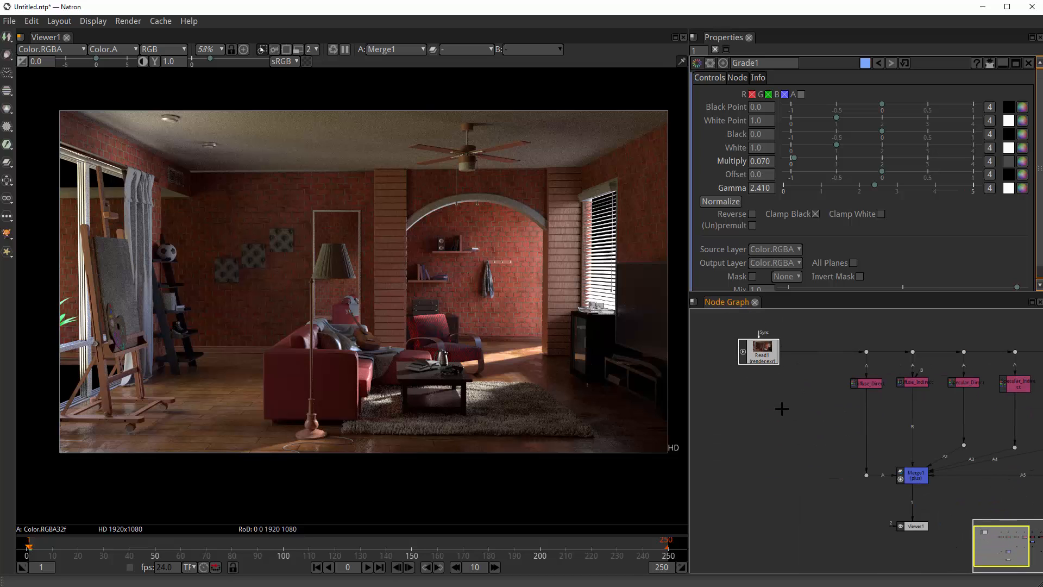
- Add a Shuffle node directly after Read1
key(Tab)
text(SH)
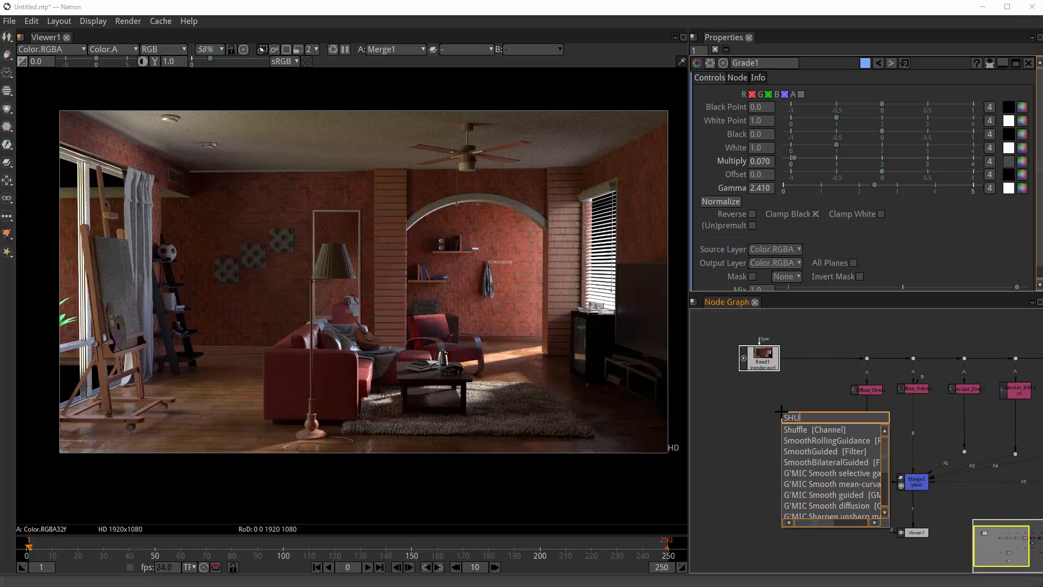
key(Return)
- Put Read1 back above the Diffuse_Direct branch and feed Shuffle1's A input through a new bend dot left of that branch
scroll(779, 387, up, 2)
click(751, 356)
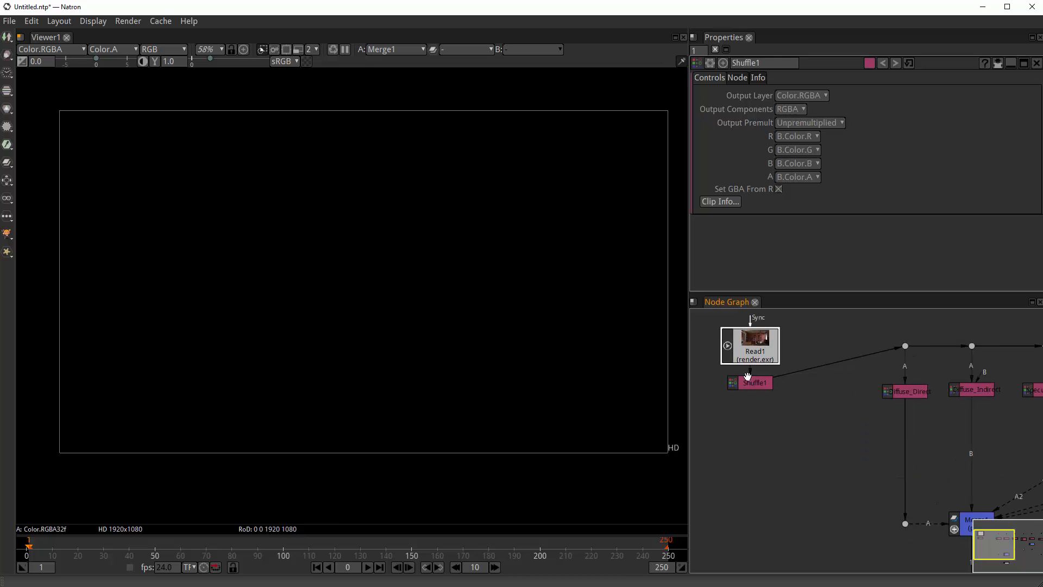
drag(748, 379, 903, 348)
click(759, 338)
drag(758, 326, 934, 329)
drag(853, 438, 780, 398)
drag(794, 450, 848, 392)
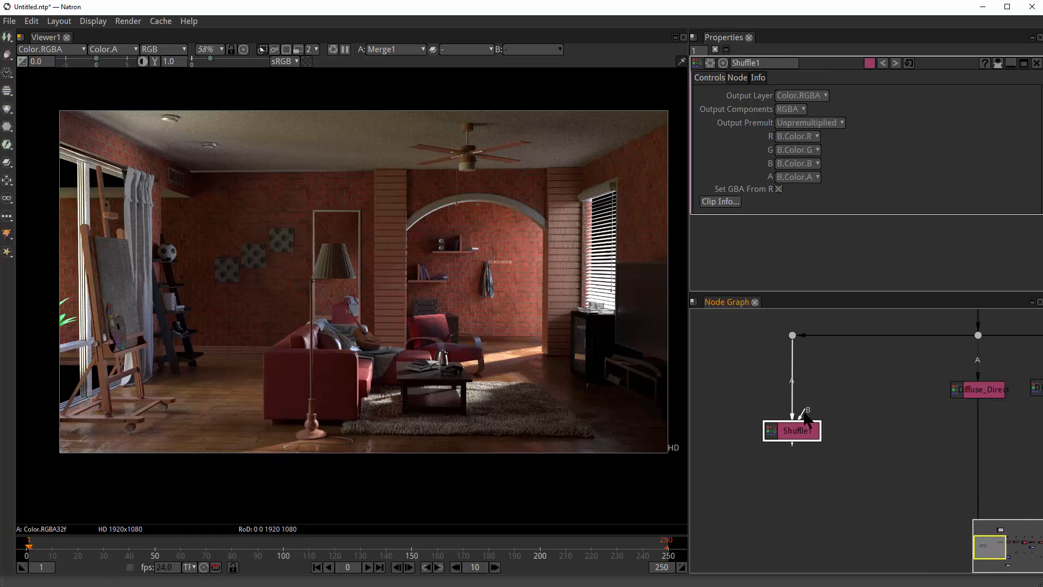
- Set Shuffle1's R channel to A.AO.R with G and B following, and connect Viewer1 to Shuffle1
click(798, 136)
click(815, 268)
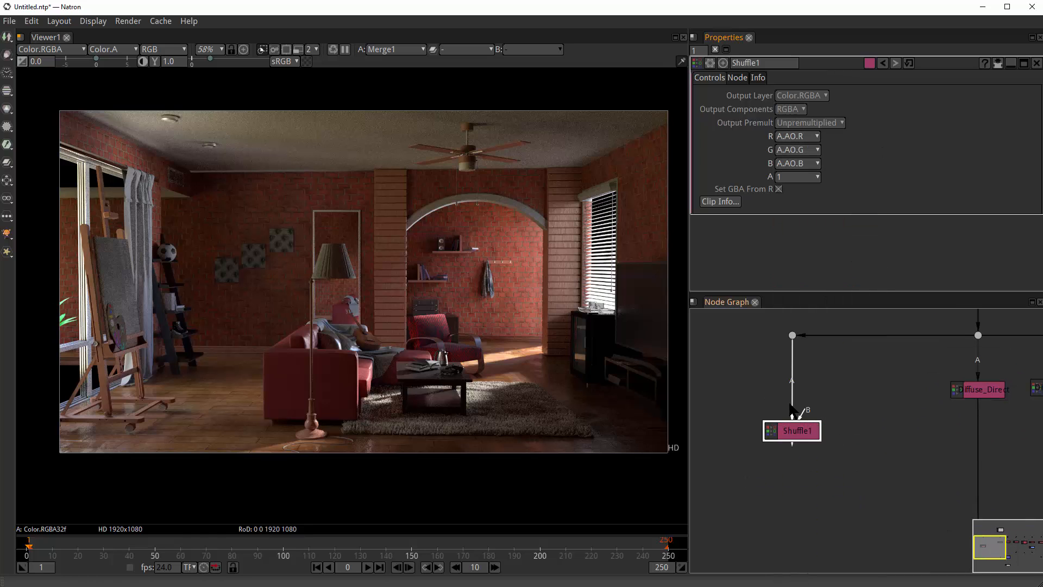
key(1)
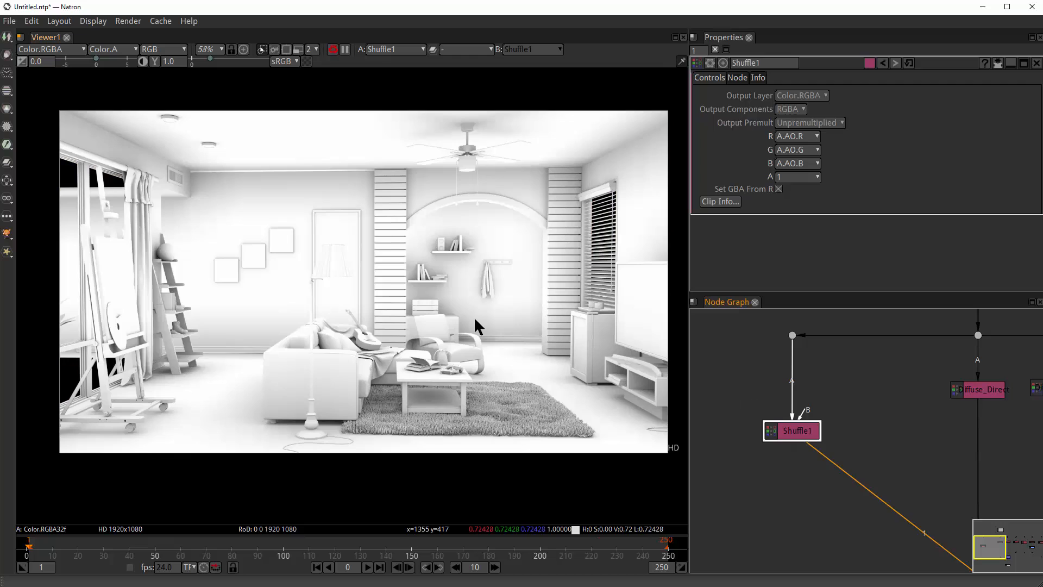
- Move the Shuffle1 node down level with Merge1 and place Viewer1 further below Merge1
drag(806, 439, 775, 378)
scroll(399, 310, up, 1)
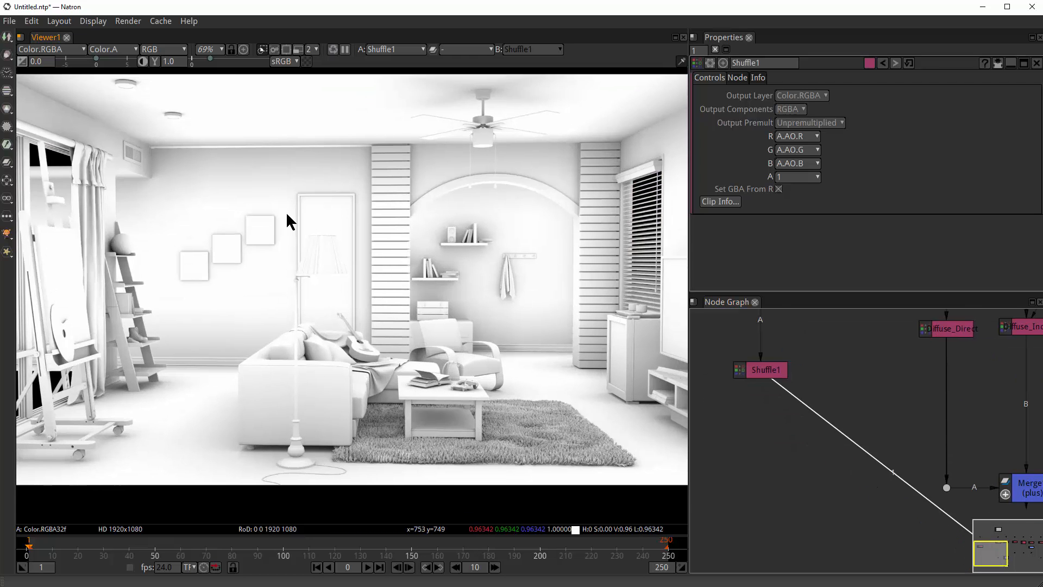
scroll(289, 219, down, 5)
drag(826, 507, 817, 389)
scroll(817, 389, down, 3)
drag(769, 339, 785, 475)
drag(878, 486, 856, 436)
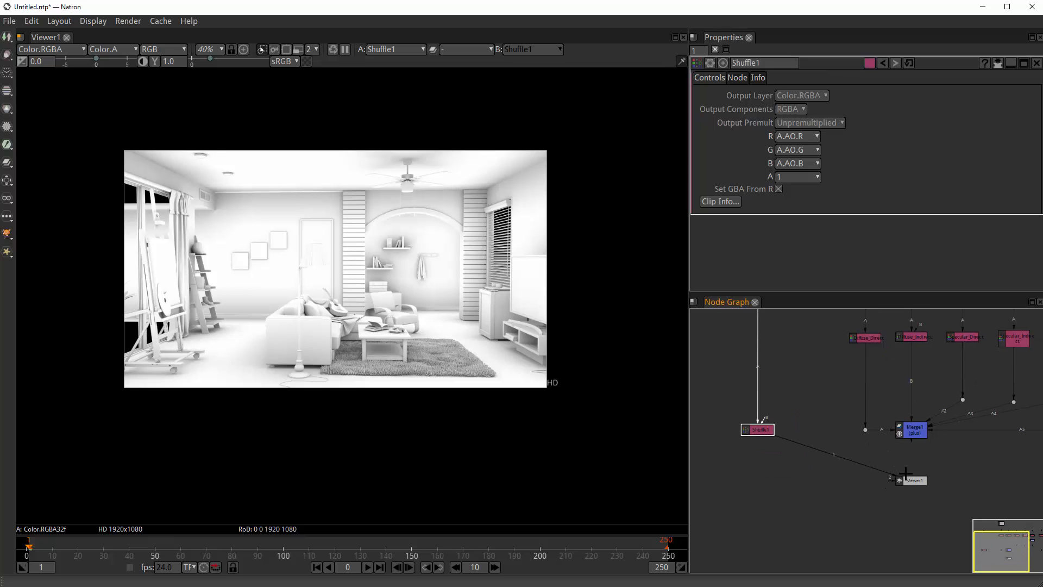
click(913, 532)
scroll(886, 467, up, 2)
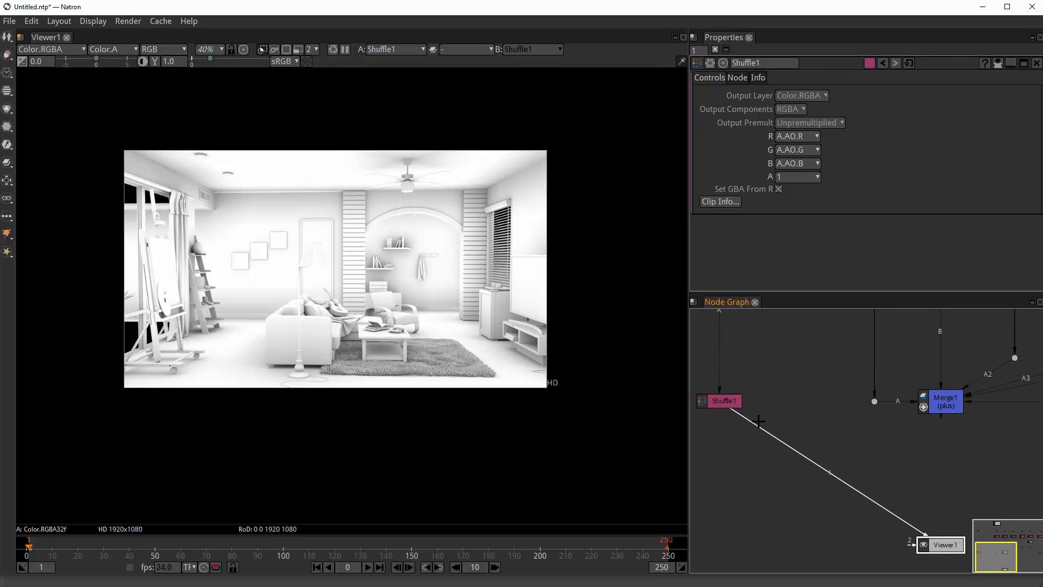
drag(733, 404, 732, 408)
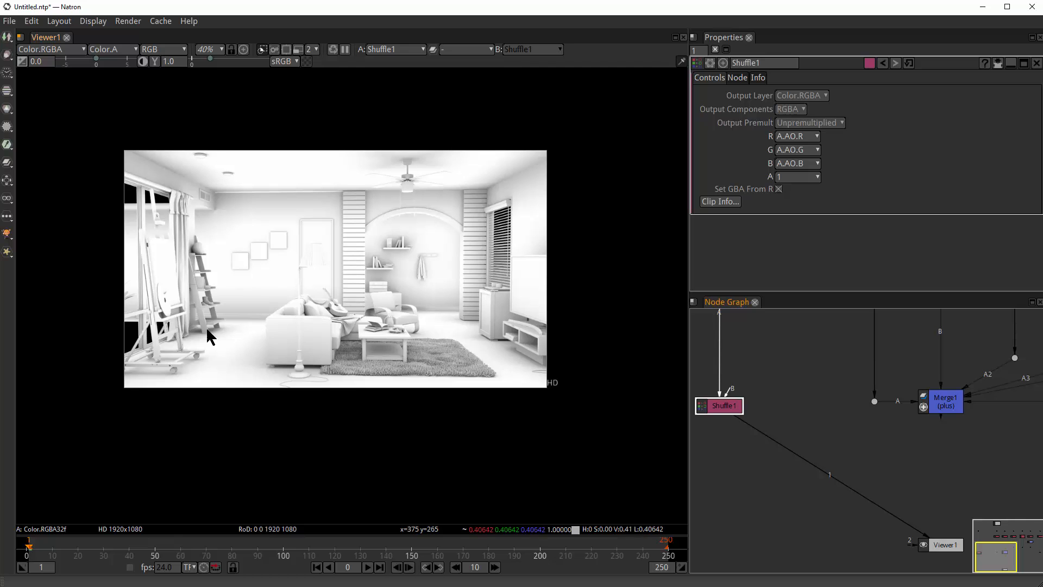
- Add a Grade node directly after Merge1 and connect its Mask input to Shuffle1
drag(868, 426, 841, 410)
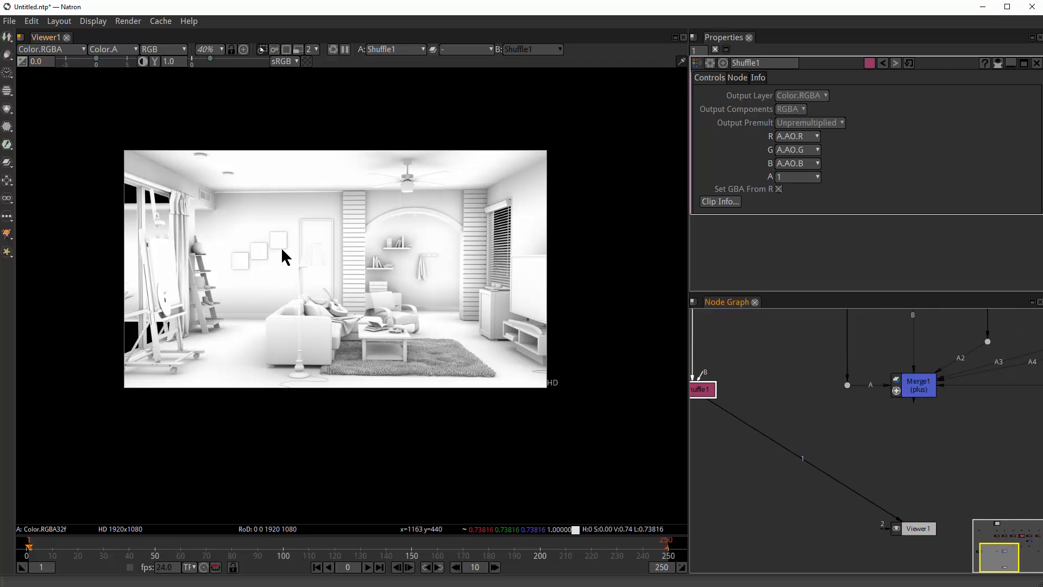
scroll(285, 255, up, 10)
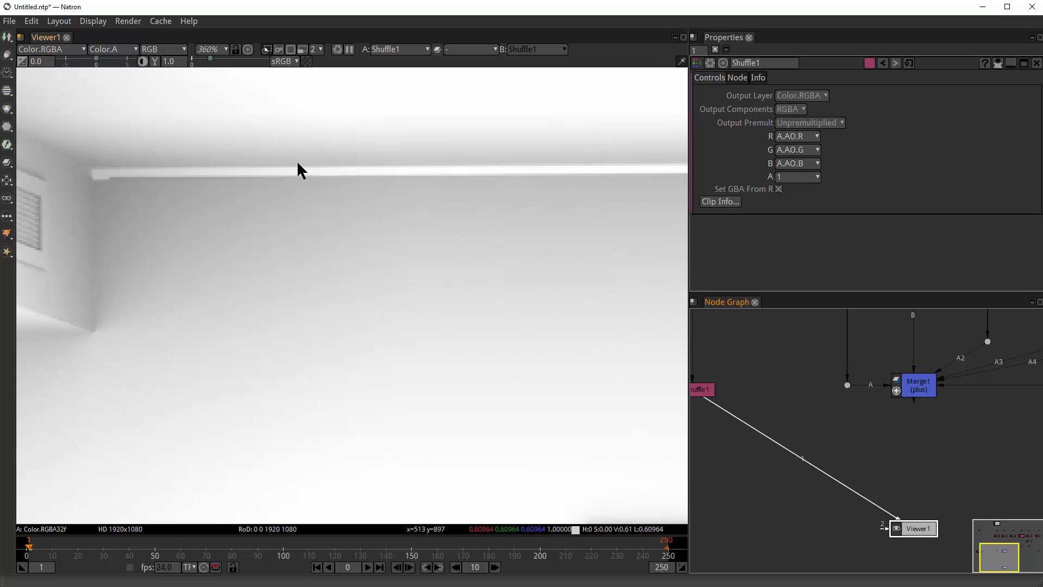
scroll(282, 170, down, 4)
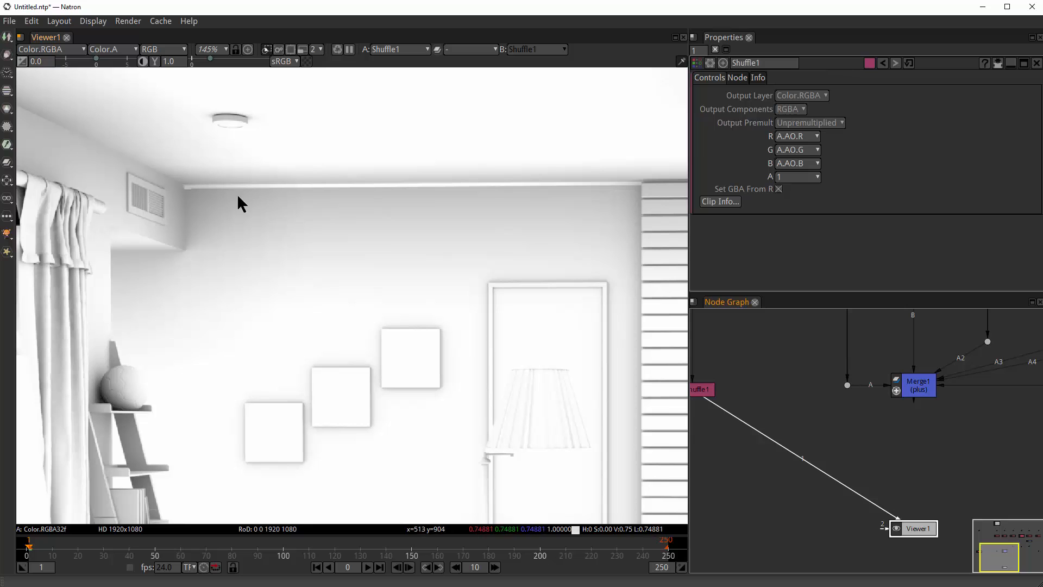
drag(788, 424, 961, 418)
key(g)
drag(998, 381, 745, 416)
- Rename the Shuffle1 node to AO
double_click(790, 64)
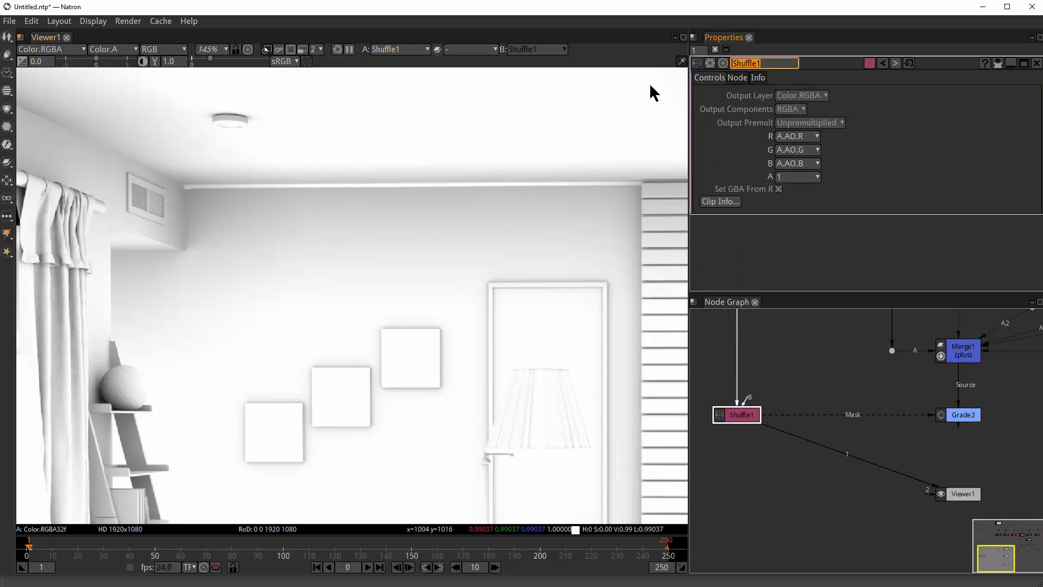
text(AO)
key(Return)
- Connect Viewer1 to Grade2 to display the graded merge
scroll(924, 429, up, 4)
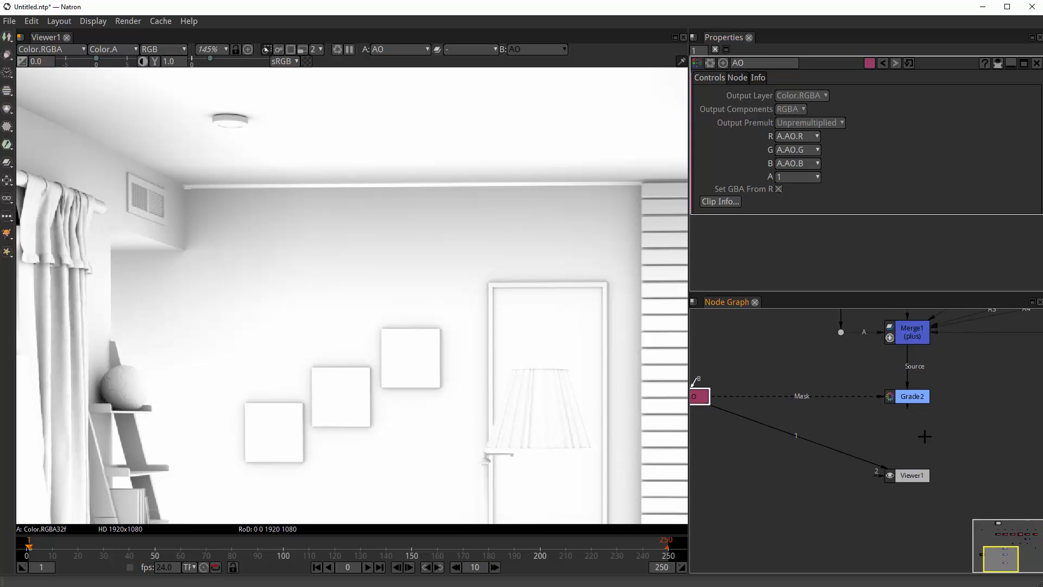
click(913, 377)
key(1)
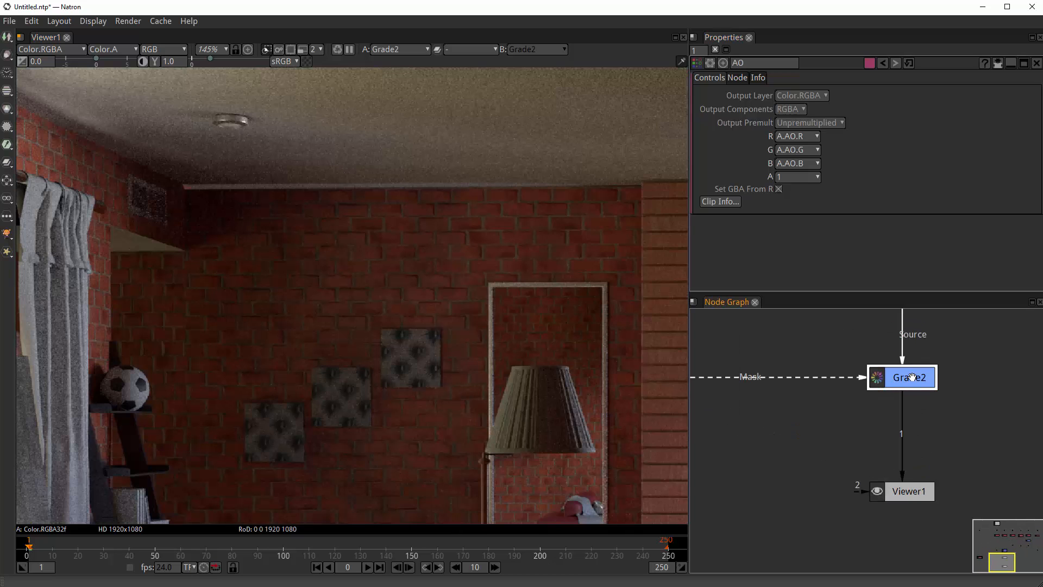
scroll(877, 412, down, 3)
scroll(877, 412, up, 2)
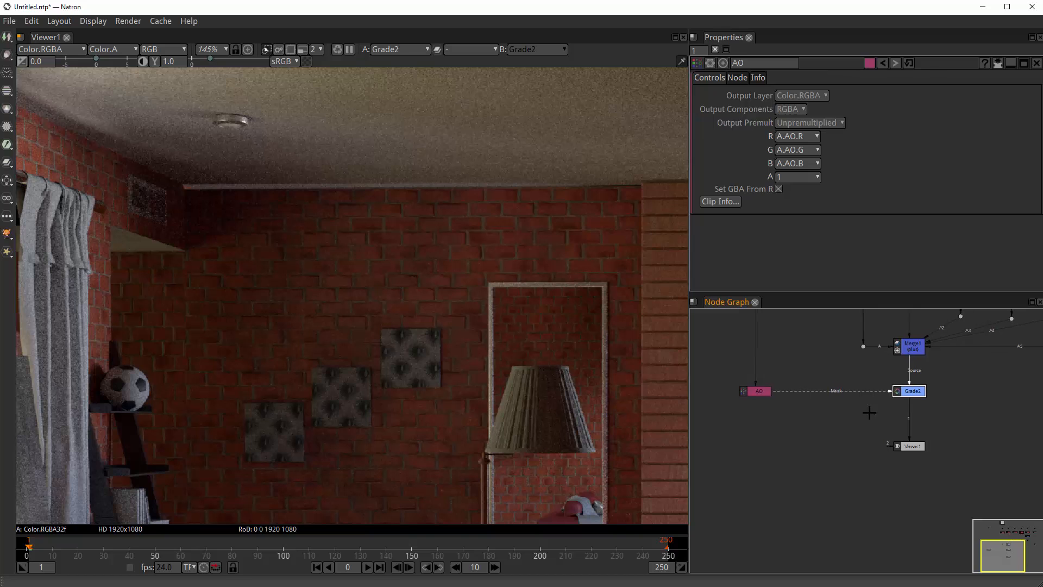
- Open Grade2's settings and set its mask channel to Color.R
double_click(912, 385)
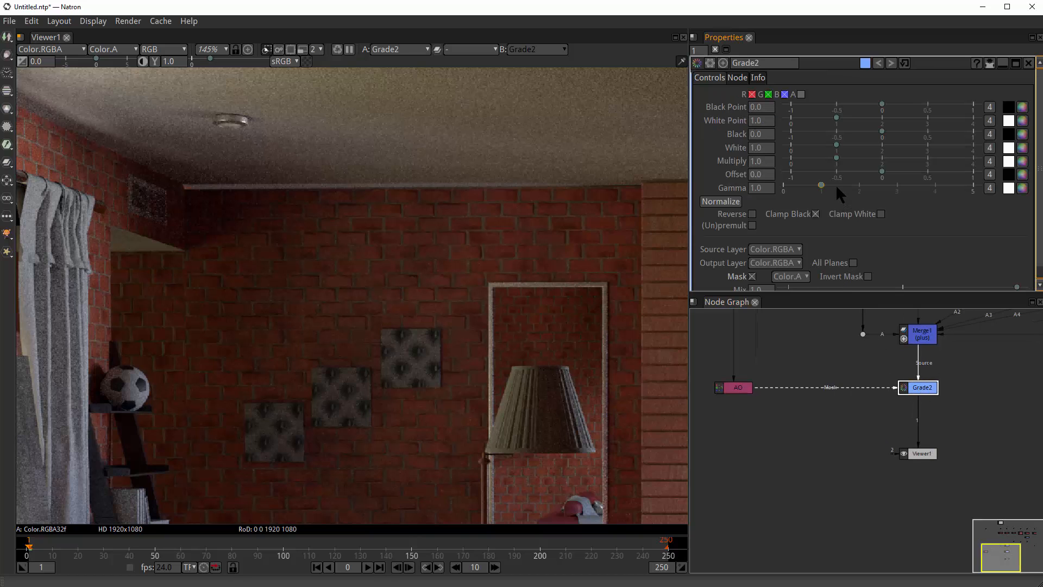
scroll(757, 391, up, 1)
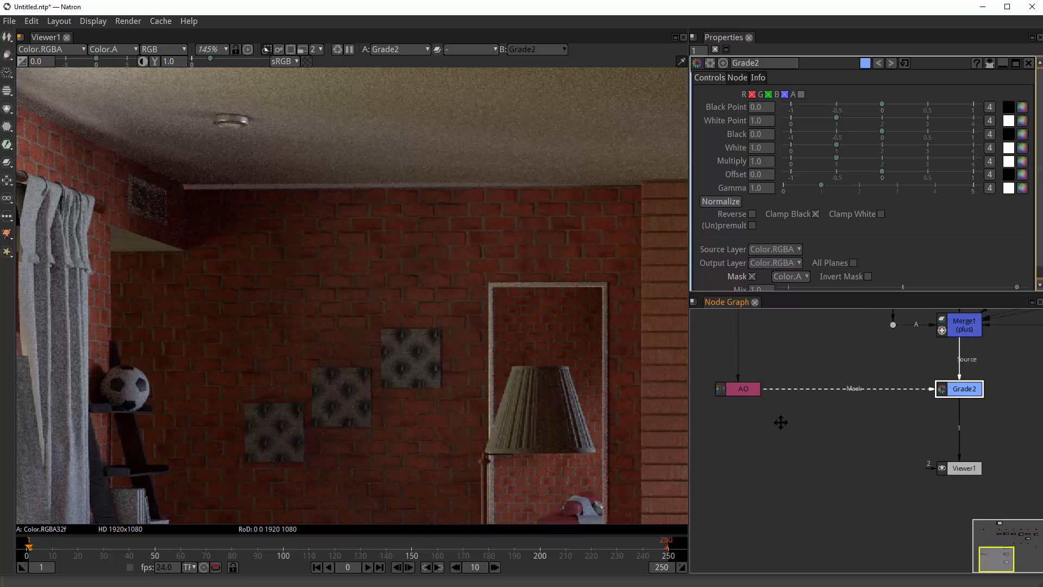
drag(780, 424, 795, 419)
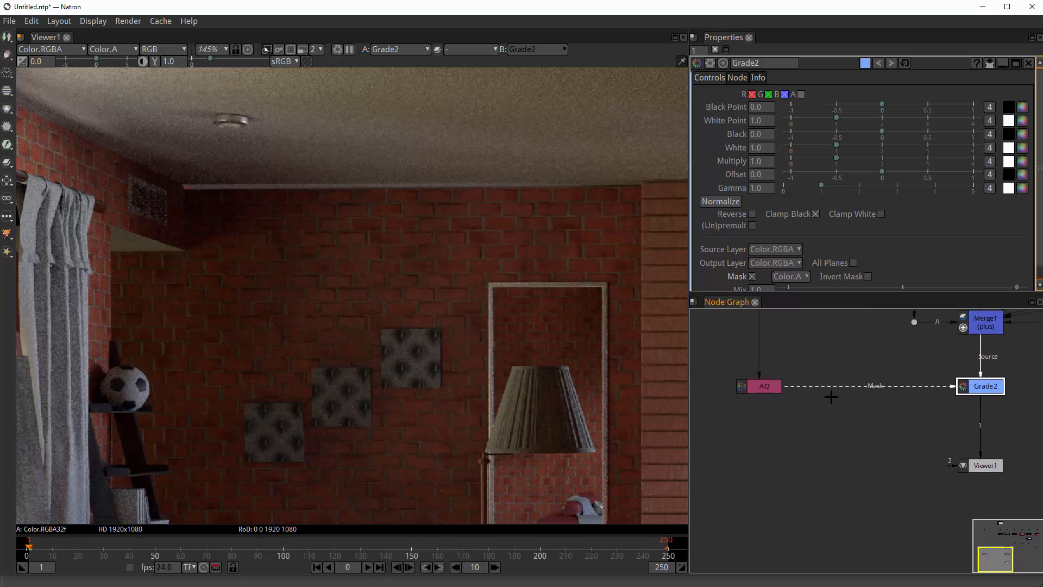
drag(967, 398, 957, 397)
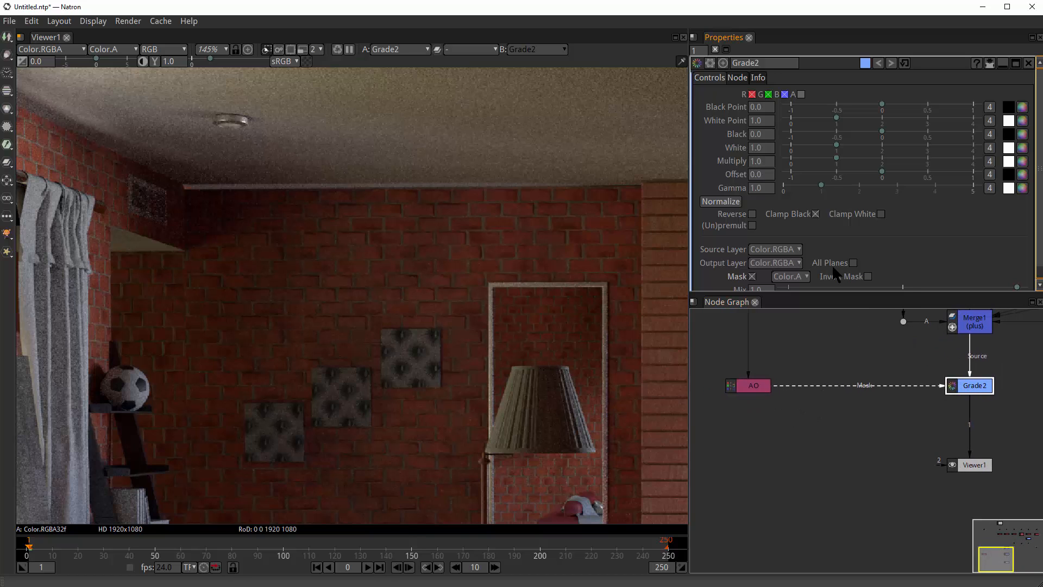
scroll(737, 265, down, 1)
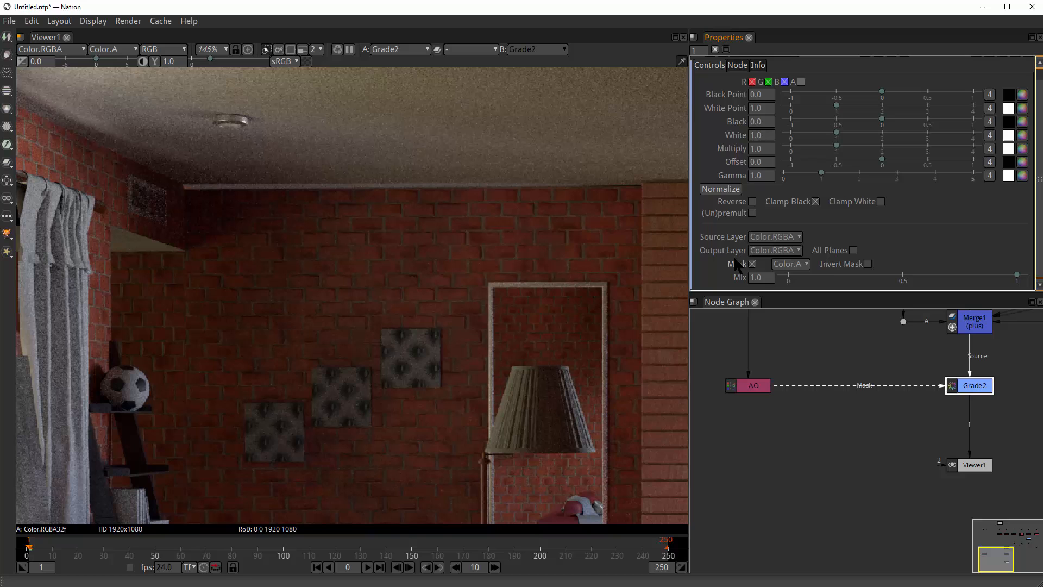
click(802, 265)
click(808, 288)
- Compare the AO pass with the Grade2 result by connecting Viewer1 to AO and back to Grade2
click(757, 385)
key(1)
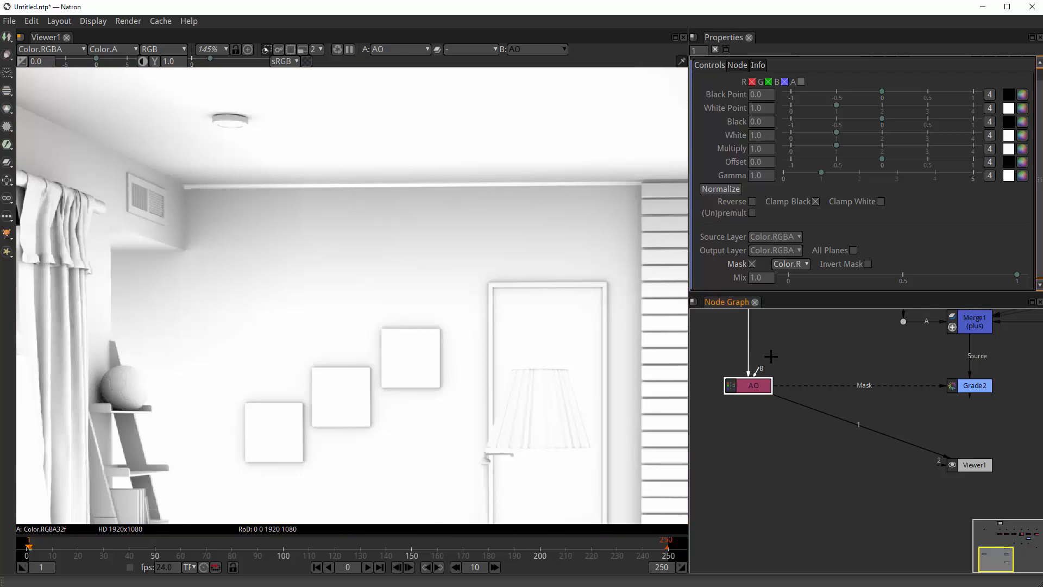
drag(875, 424, 826, 433)
click(933, 399)
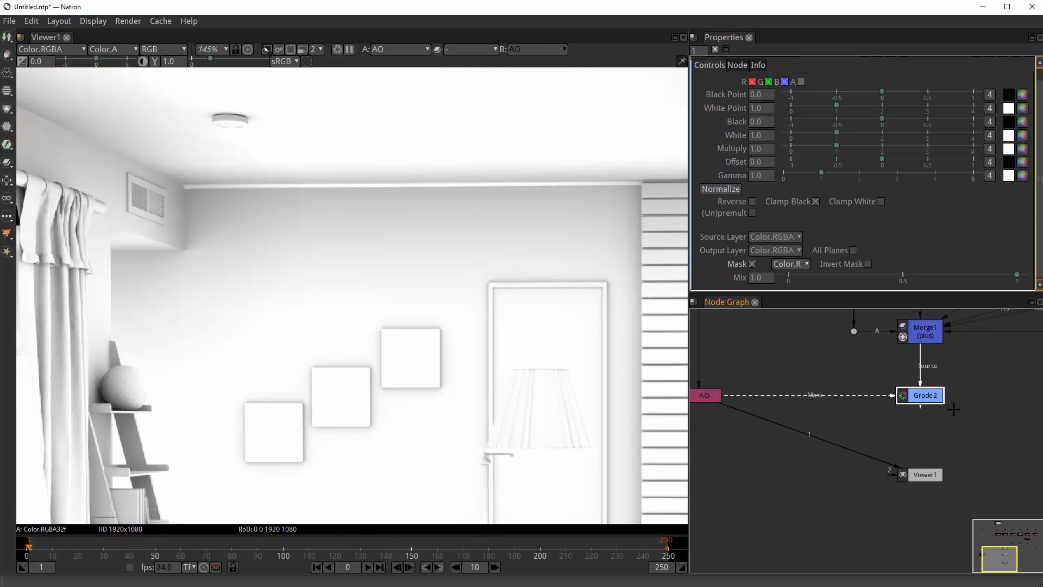
key(1)
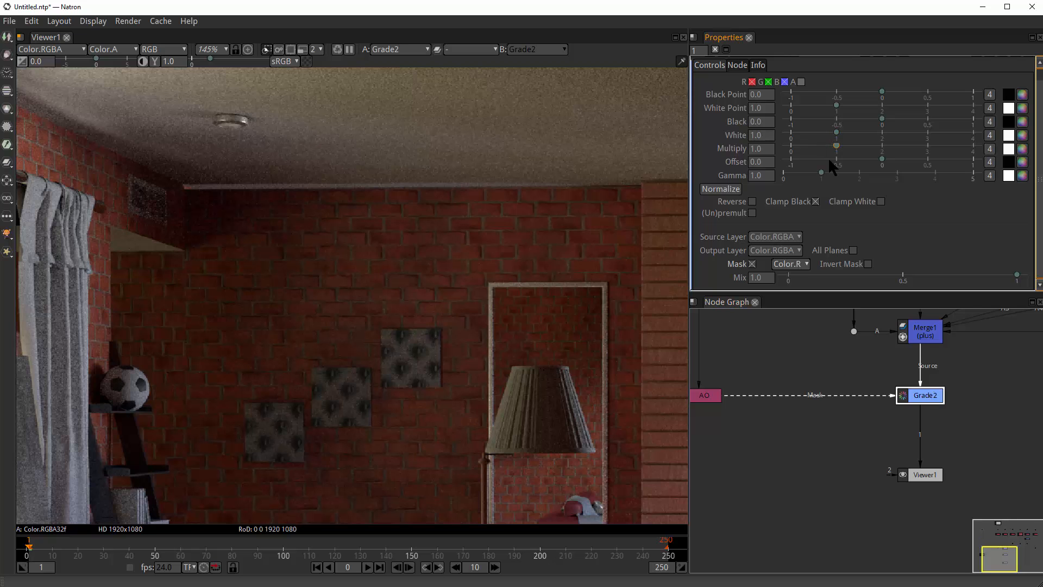
- Lower Grade2's gamma to 0.730 and invert its mask
scroll(443, 252, down, 10)
scroll(401, 245, up, 2)
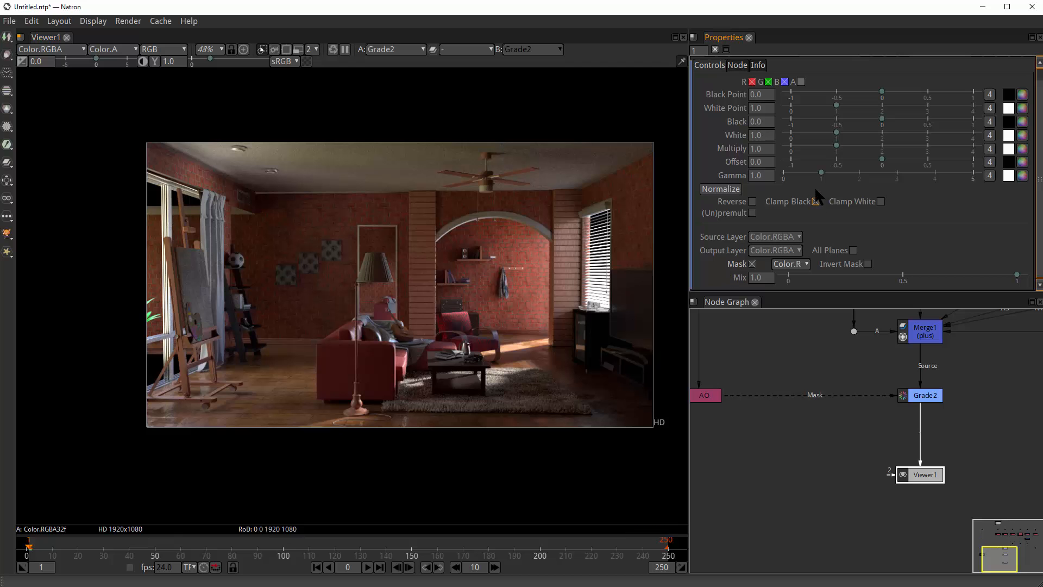
mouse_move(819, 174)
mouse_down()
mouse_move(802, 174)
mouse_move(811, 174)
mouse_up()
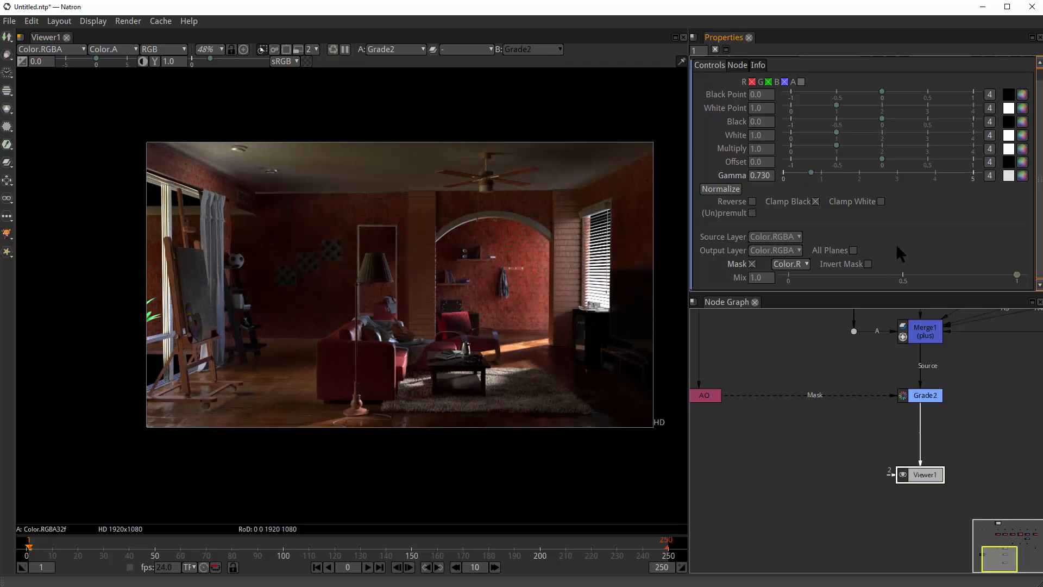
click(867, 265)
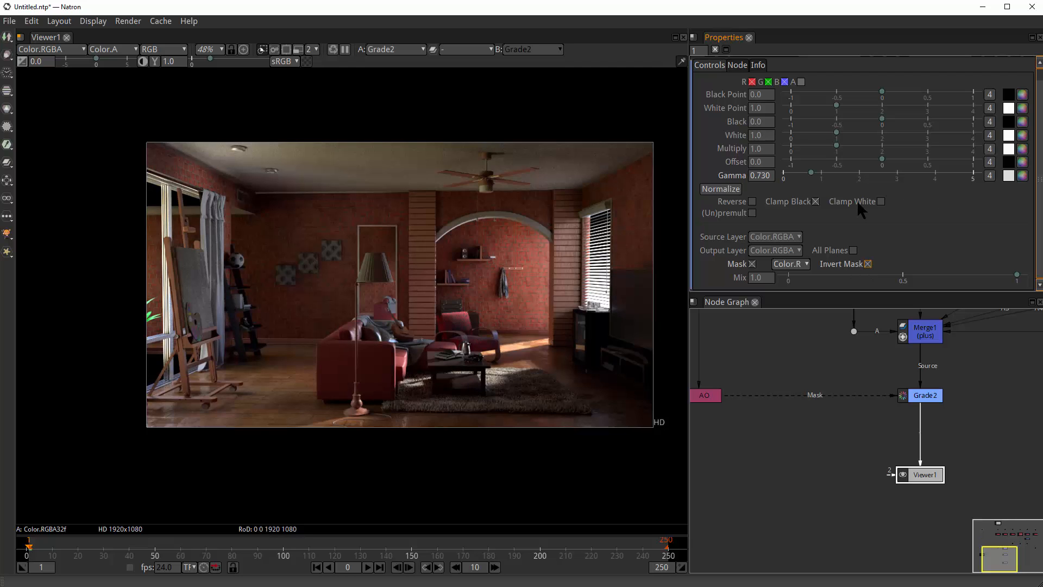
- Lower Grade2's gamma in two stages, 0.580 and 0.290, checking the corners and creases of the room
mouse_move(810, 173)
mouse_down()
mouse_move(843, 173)
mouse_move(800, 175)
mouse_move(890, 174)
mouse_move(775, 178)
mouse_move(833, 169)
mouse_move(805, 171)
mouse_up()
scroll(201, 177, up, 4)
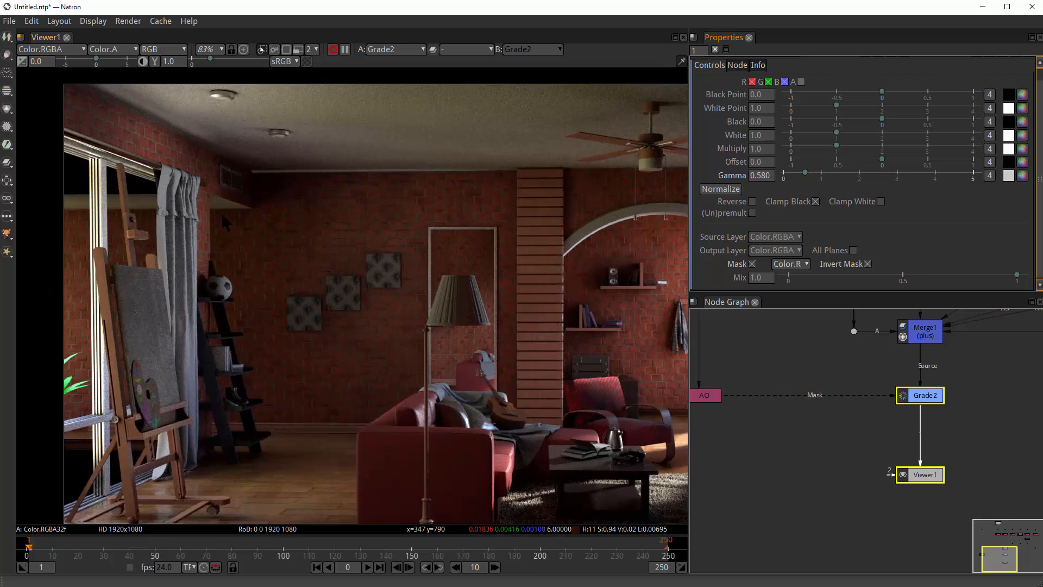
scroll(490, 190, down, 4)
scroll(490, 190, up, 3)
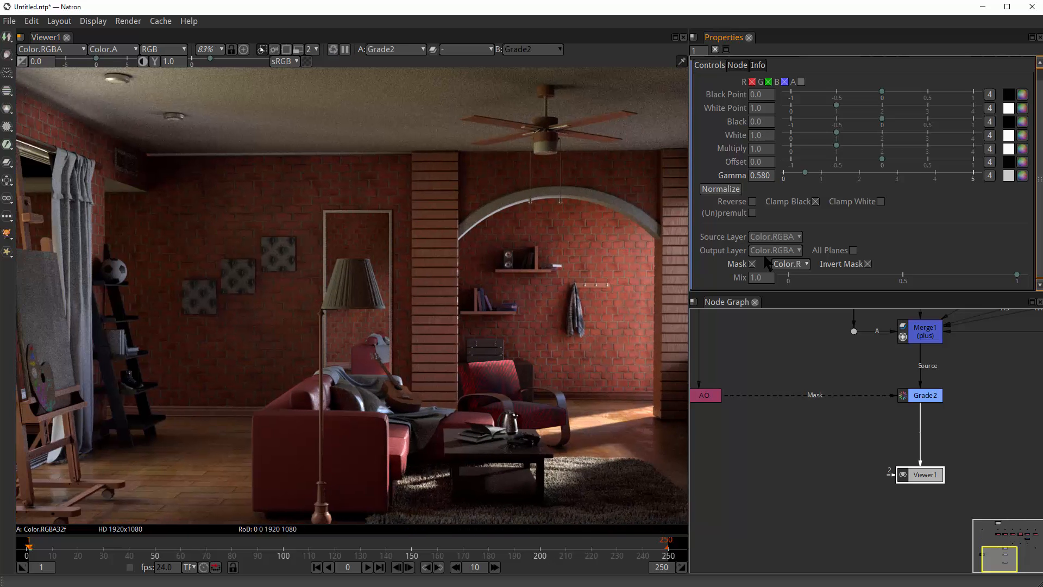
drag(803, 175, 795, 172)
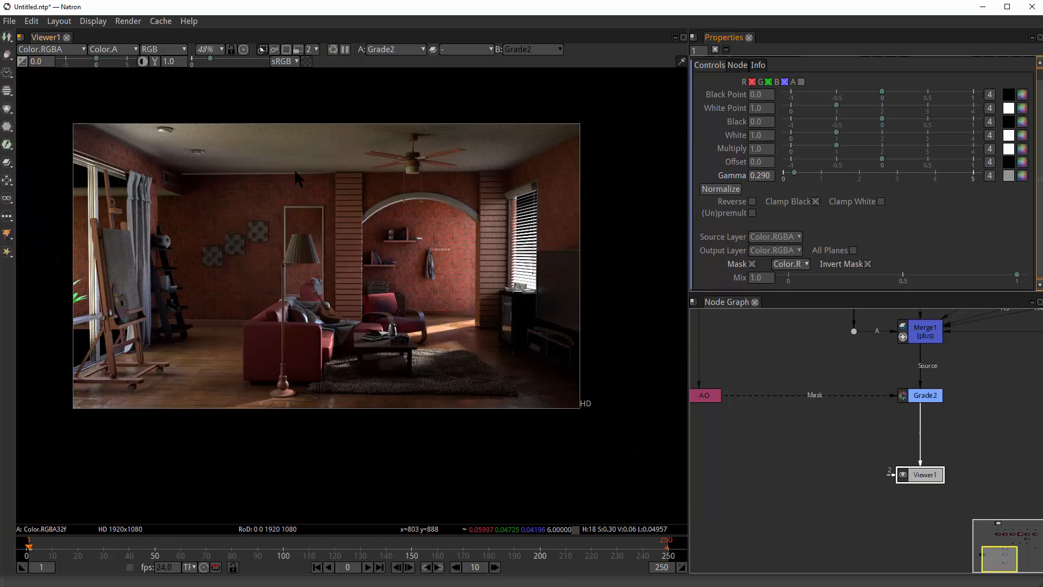
scroll(299, 173, up, 1)
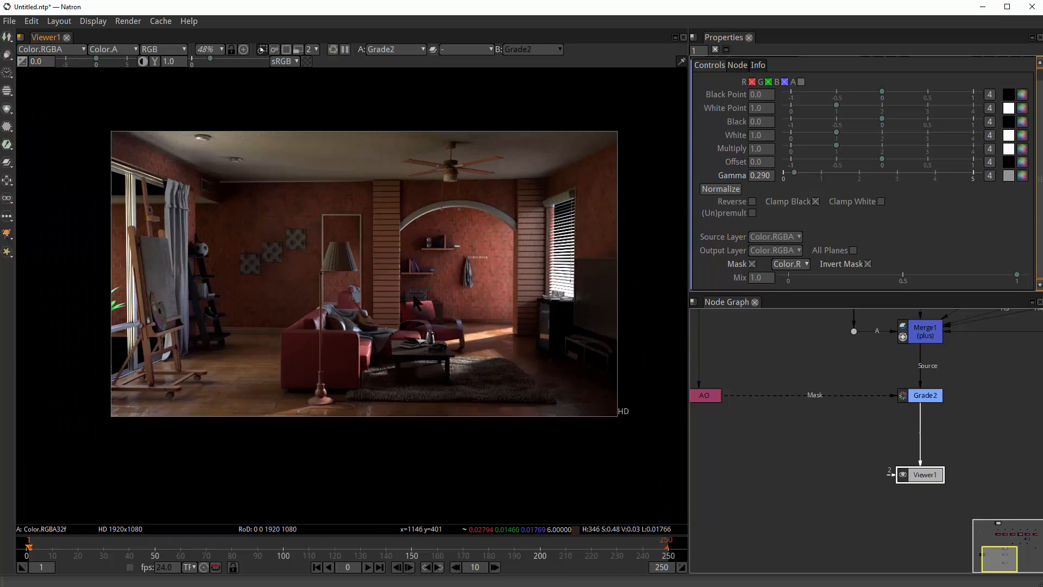
- Move Viewer1 further down below Grade2 to make room for another node
drag(820, 416, 841, 445)
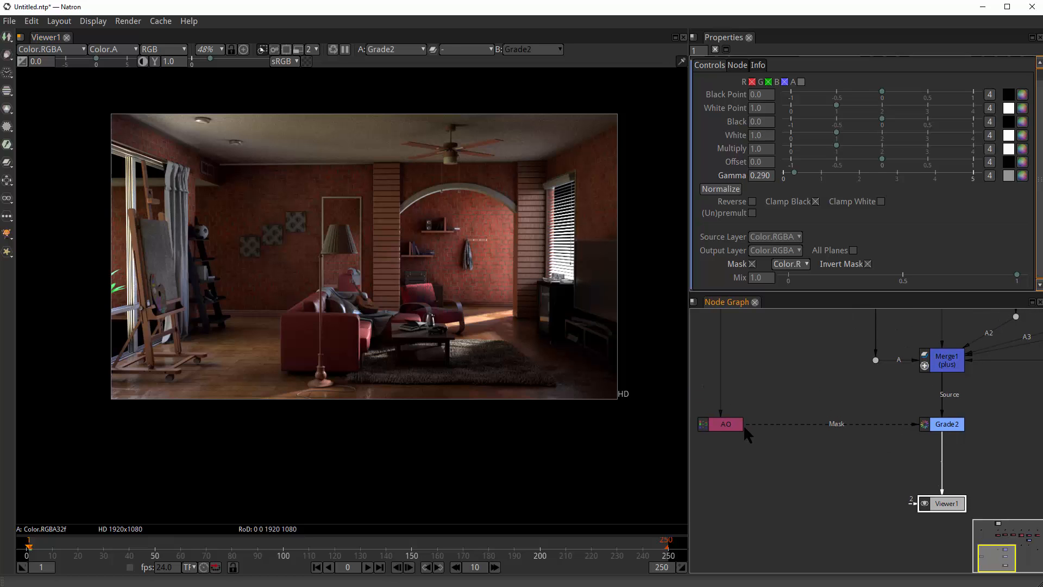
scroll(946, 390, down, 3)
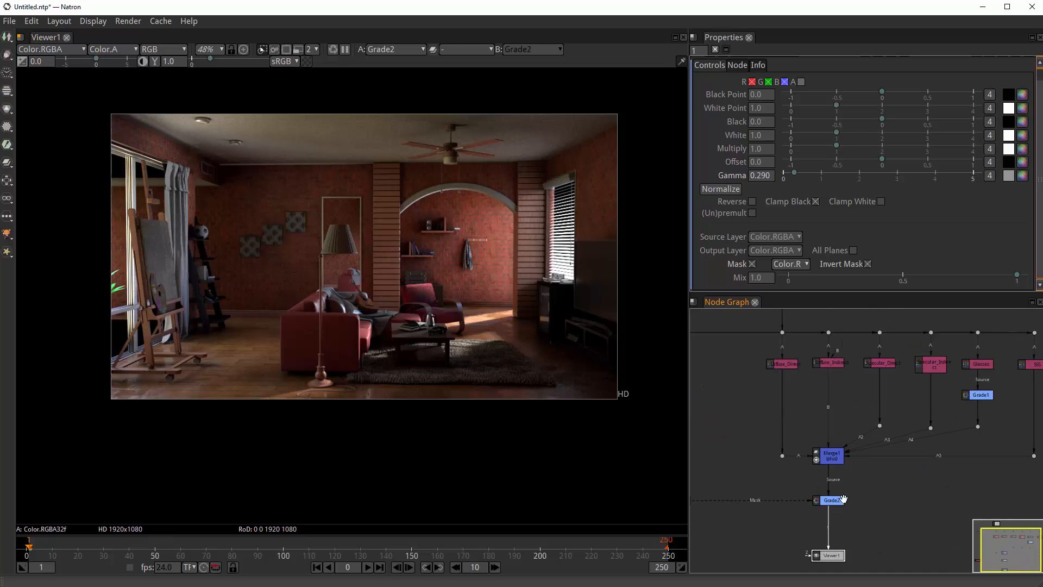
scroll(840, 505, up, 4)
scroll(840, 504, down, 4)
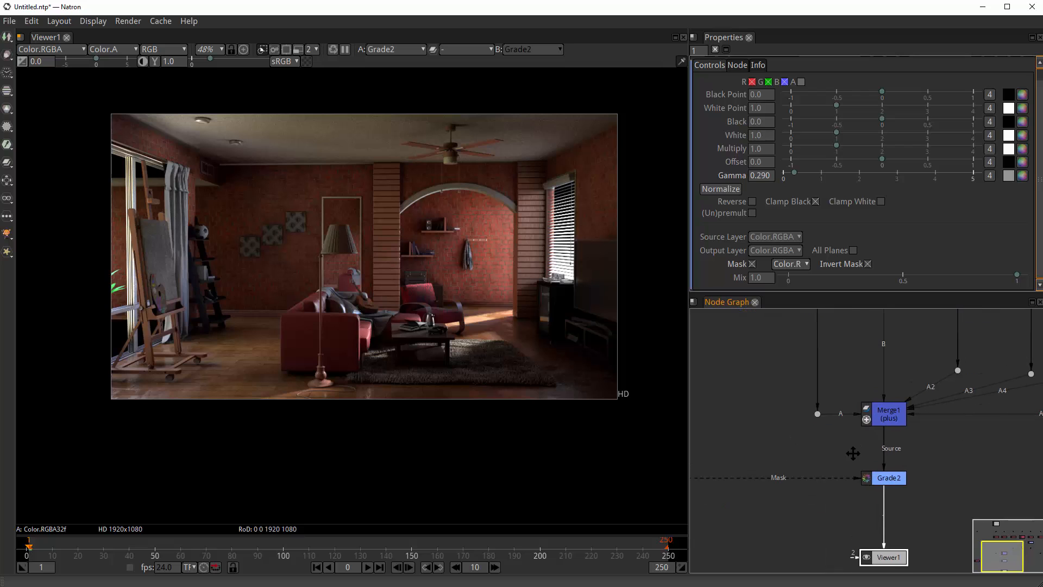
drag(869, 508, 860, 441)
drag(879, 480, 885, 517)
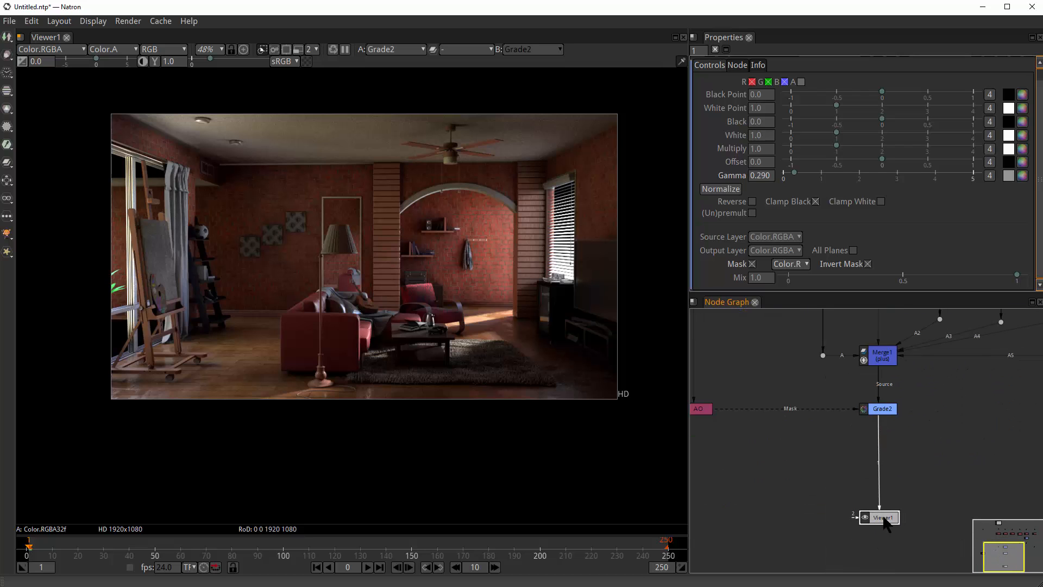
- Add a ColorLookup node and place it in the connection between Grade2 and Viewer1
scroll(876, 480, up, 2)
key(Tab)
click(866, 422)
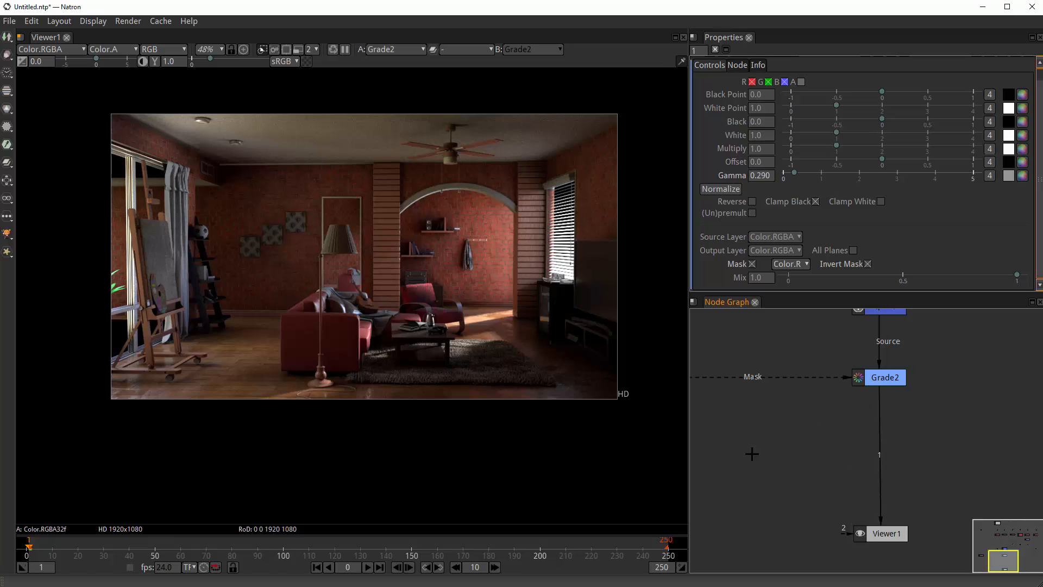
key(Tab)
text(COLOR)
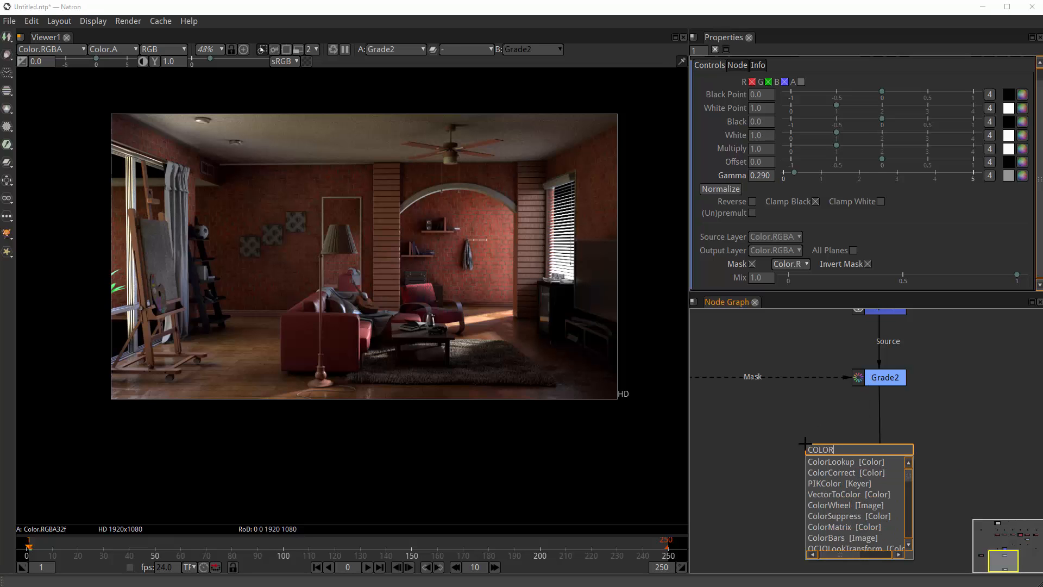
key(Return)
drag(830, 451, 880, 379)
mouse_move(880, 444)
mouse_down()
mouse_move(827, 458)
mouse_move(883, 446)
mouse_up()
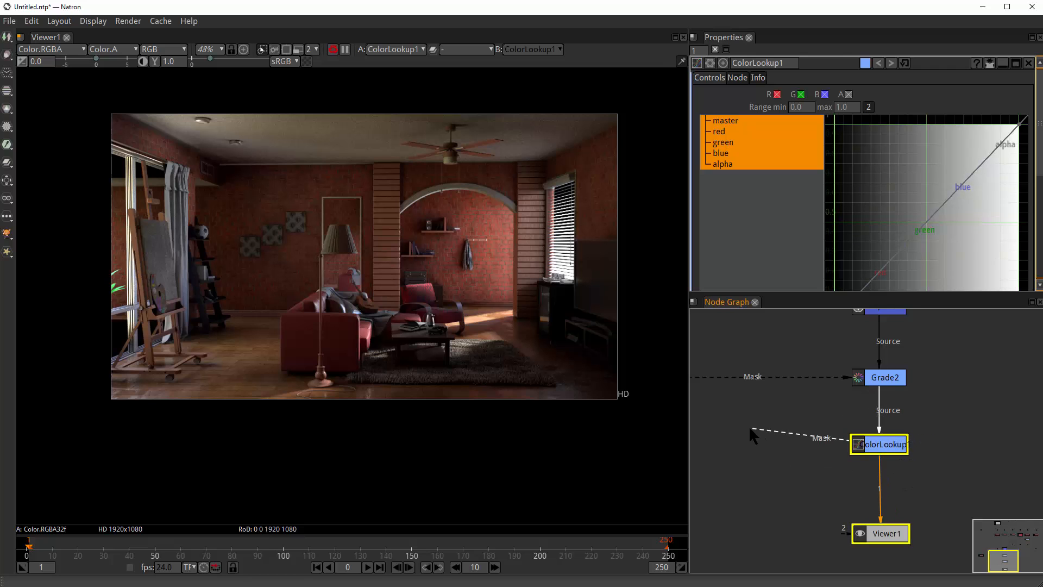
- Insert a bend dot on the mask connection between AO and Grade2
scroll(877, 454, up, 3)
scroll(859, 464, down, 3)
click(773, 470)
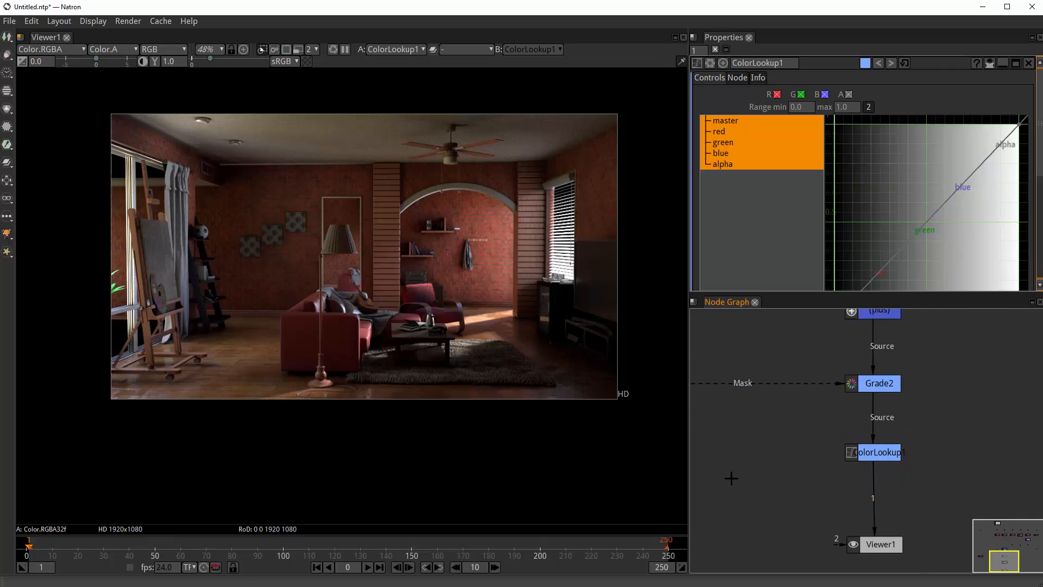
drag(731, 478, 843, 489)
ctrl+click(850, 395)
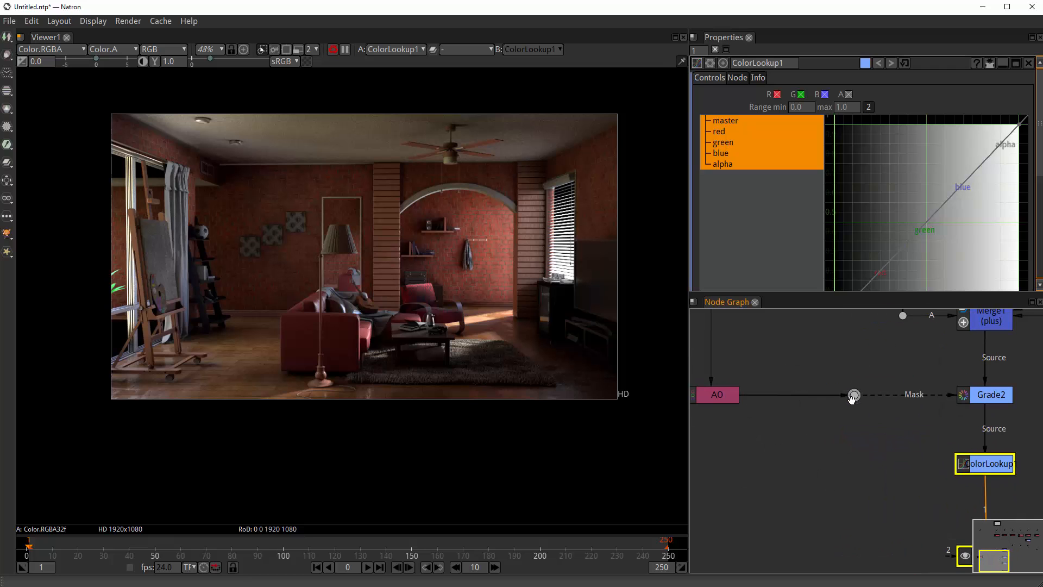
- Move the bend dot closer to AO, link ColorLookup1's mask to it, and bend that link with a second dot
drag(854, 395, 798, 395)
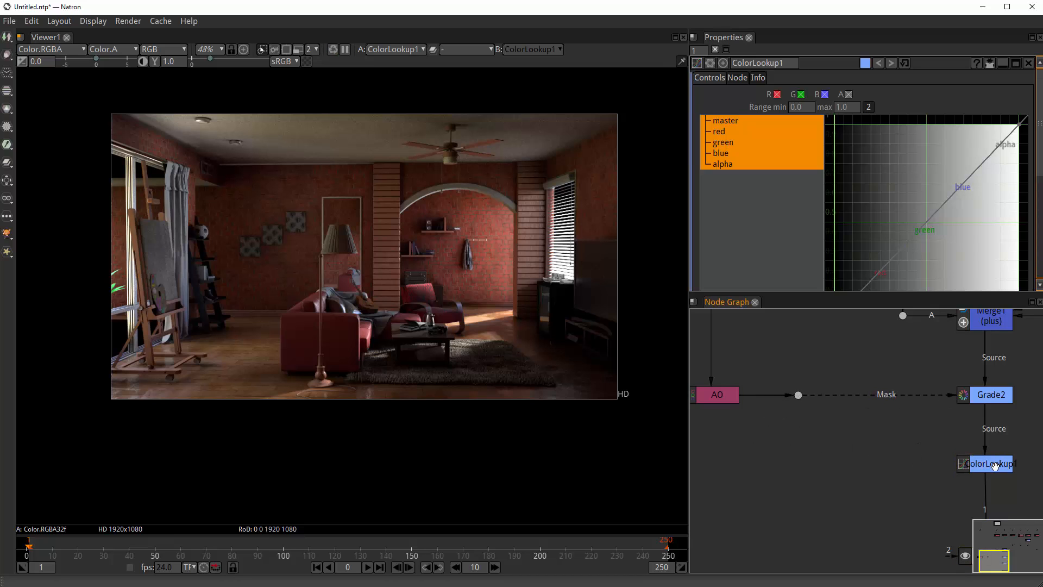
drag(955, 461, 800, 399)
drag(883, 426, 802, 461)
drag(917, 514, 822, 499)
scroll(895, 452, up, 2)
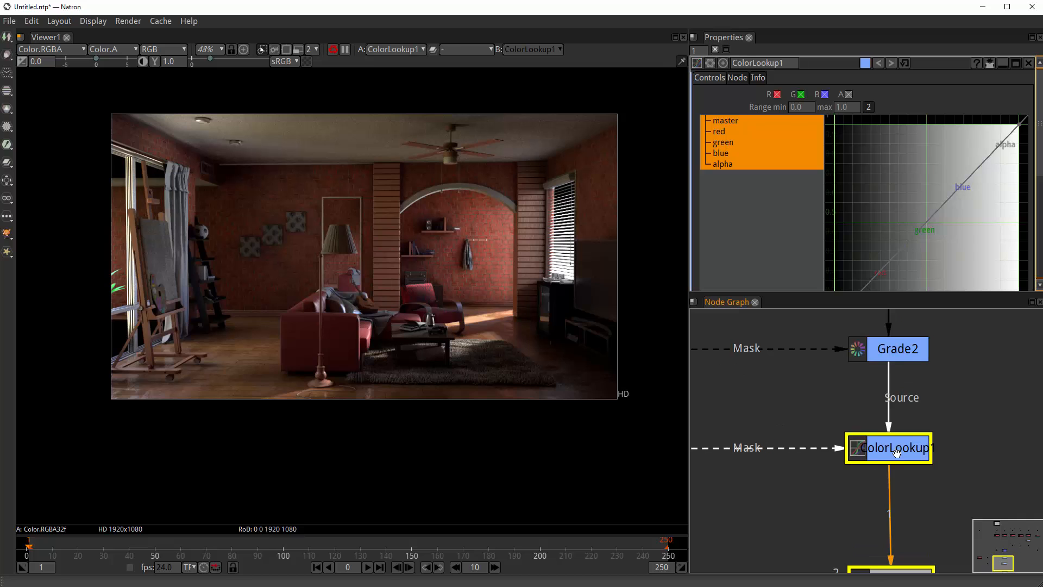
- Lower the white end of ColorLookup1's red curve, and pull the green curve's white end down to about 0.768
click(728, 131)
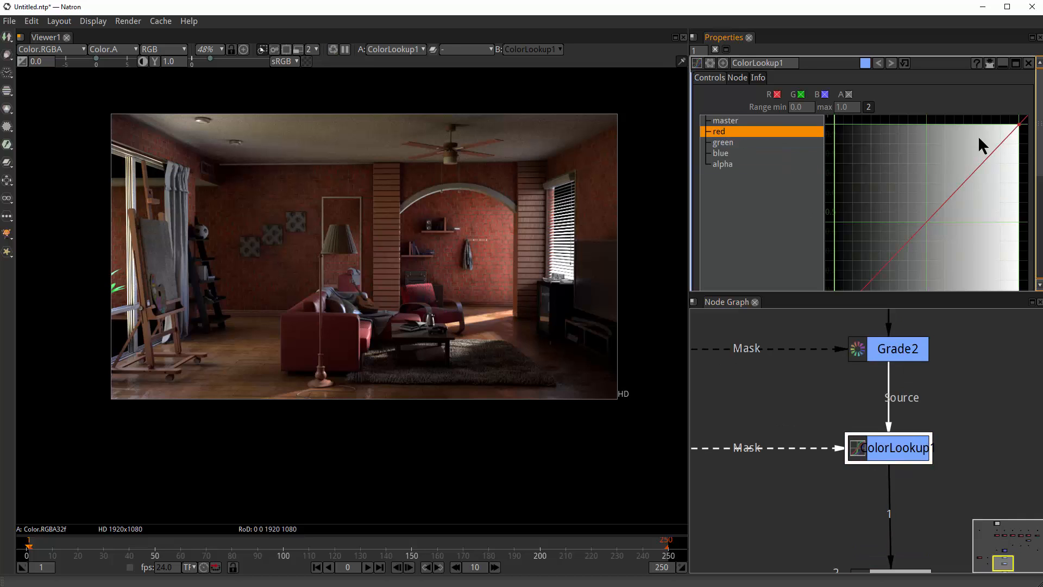
drag(1016, 126, 1017, 171)
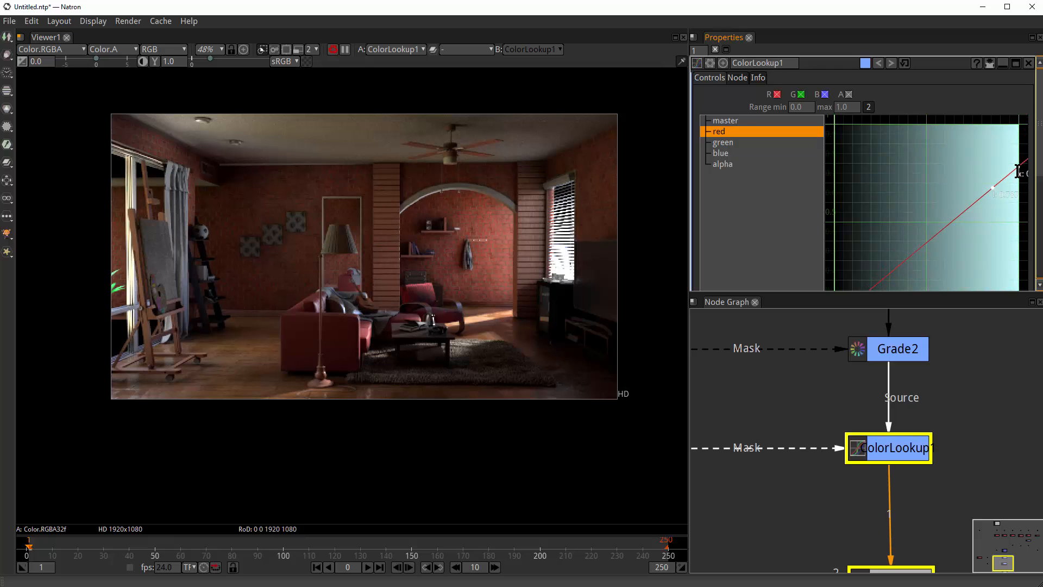
click(725, 142)
drag(1019, 125, 1022, 176)
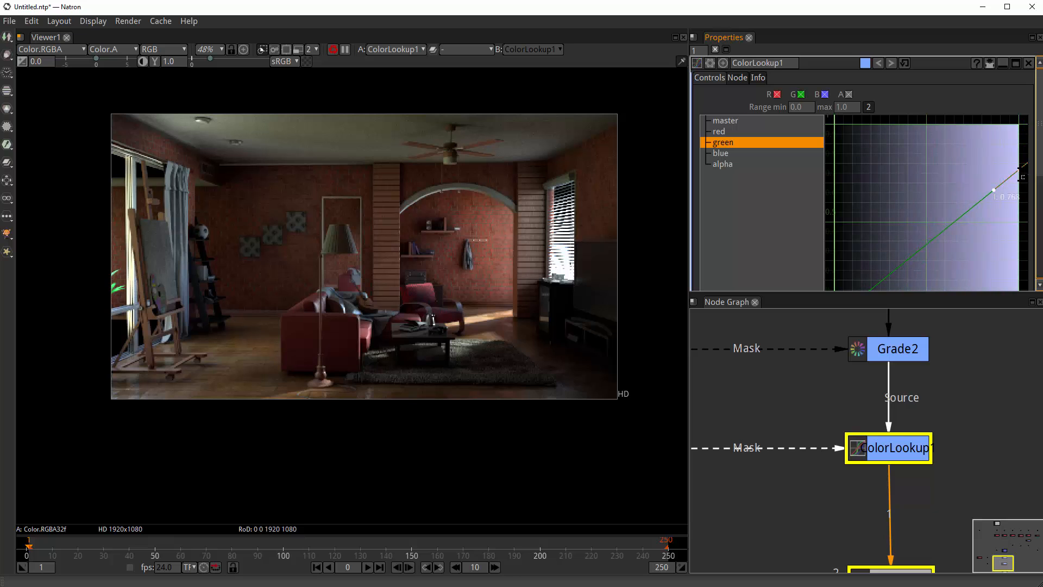
drag(952, 400, 943, 380)
scroll(941, 380, up, 1)
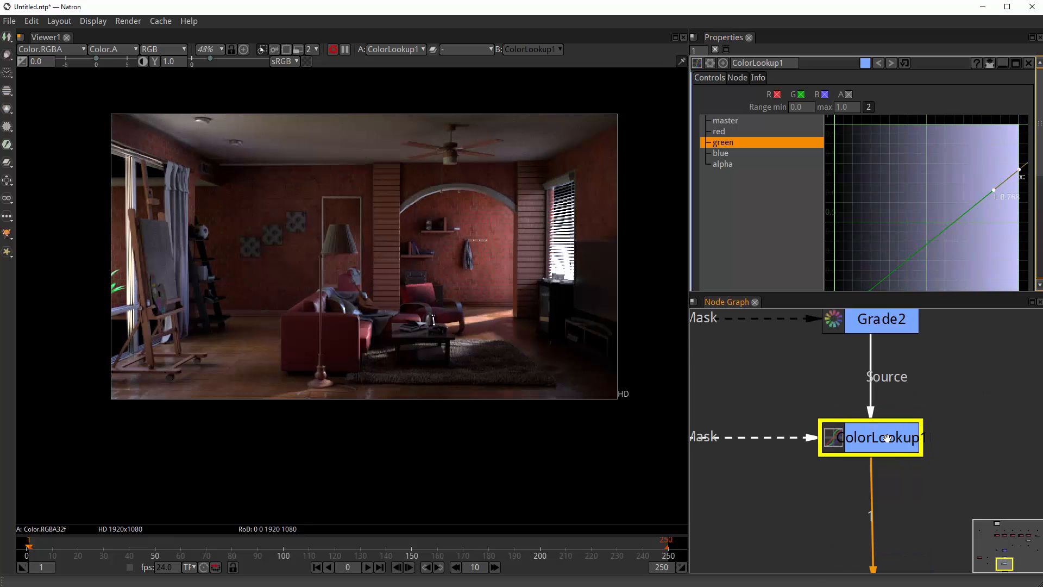
- Set ColorLookup1's mask channel to Color.R and invert the mask, checking the effect on the room
scroll(868, 213, down, 3)
drag(1039, 163, 1039, 250)
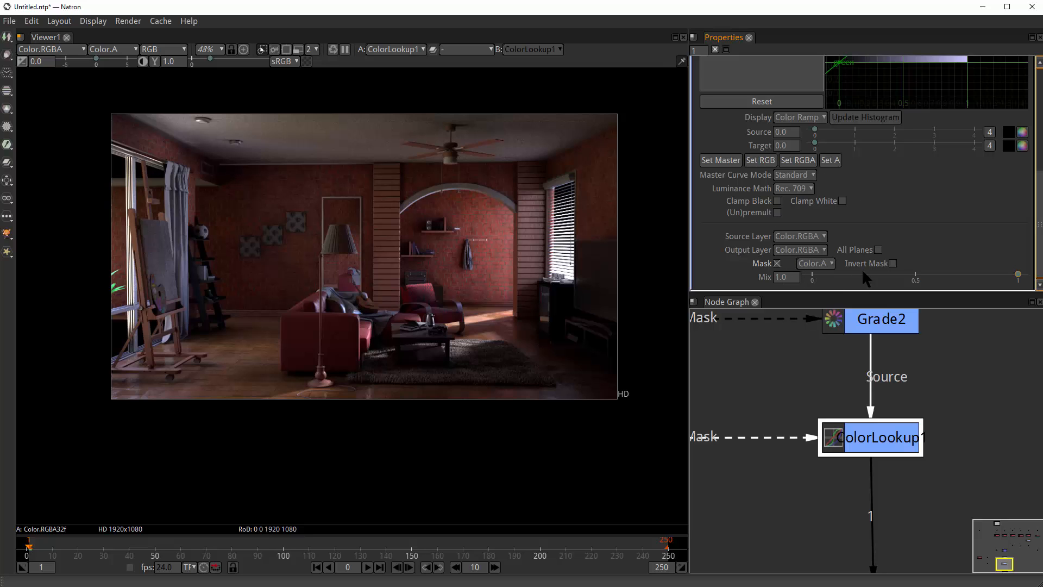
click(817, 264)
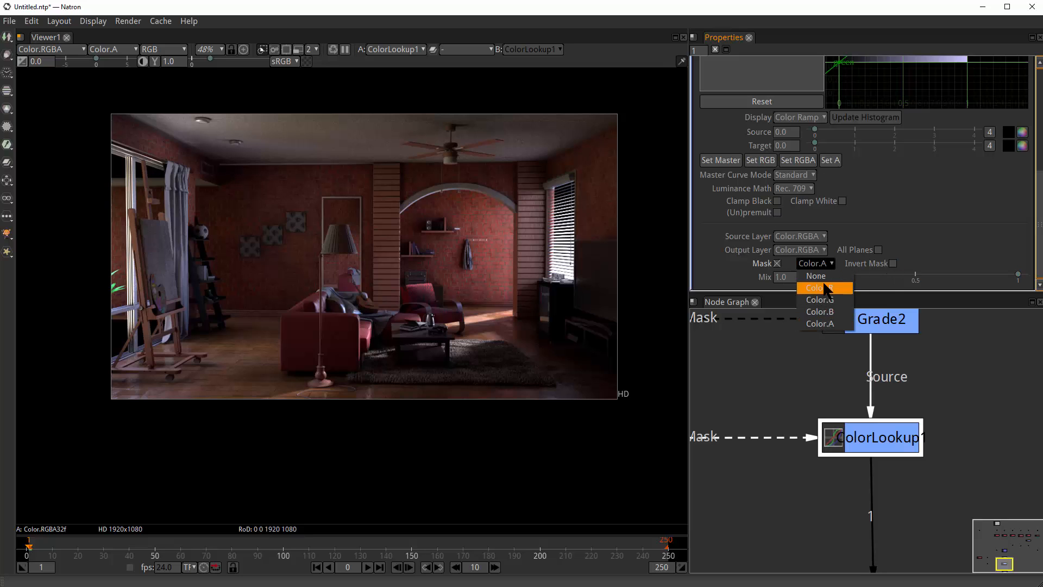
click(824, 288)
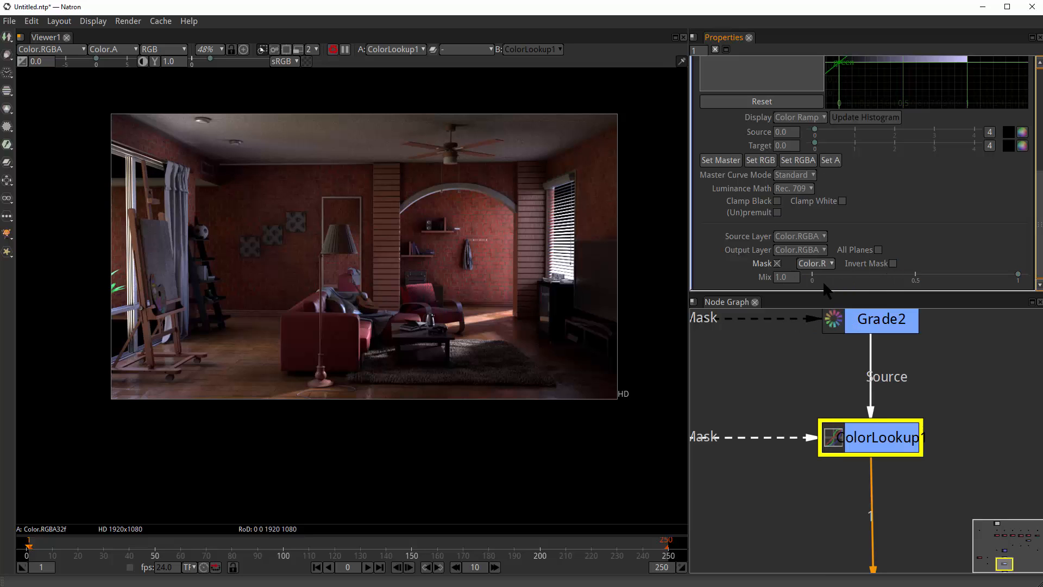
click(892, 263)
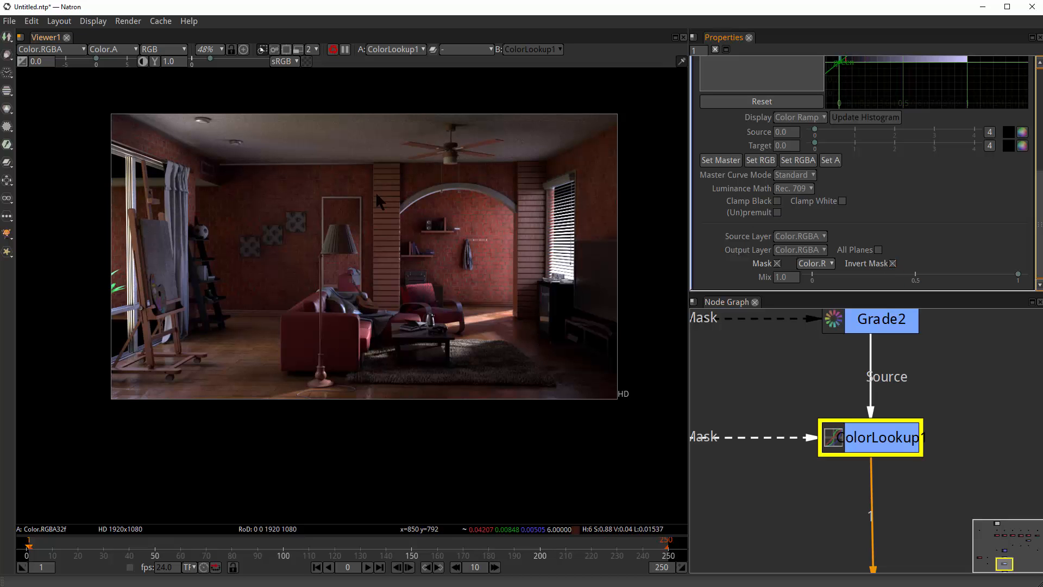
scroll(197, 367, up, 4)
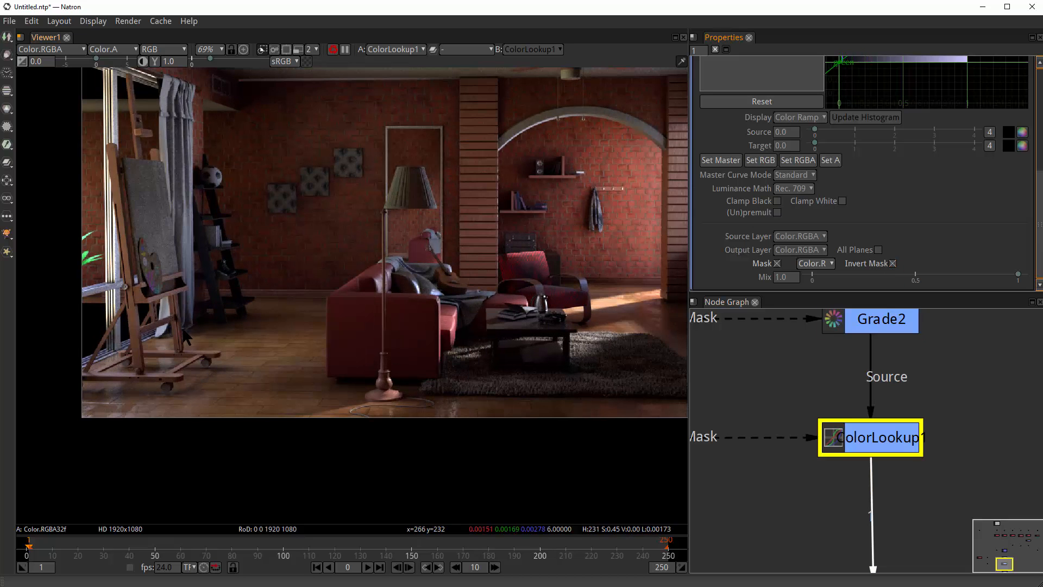
scroll(185, 337, down, 4)
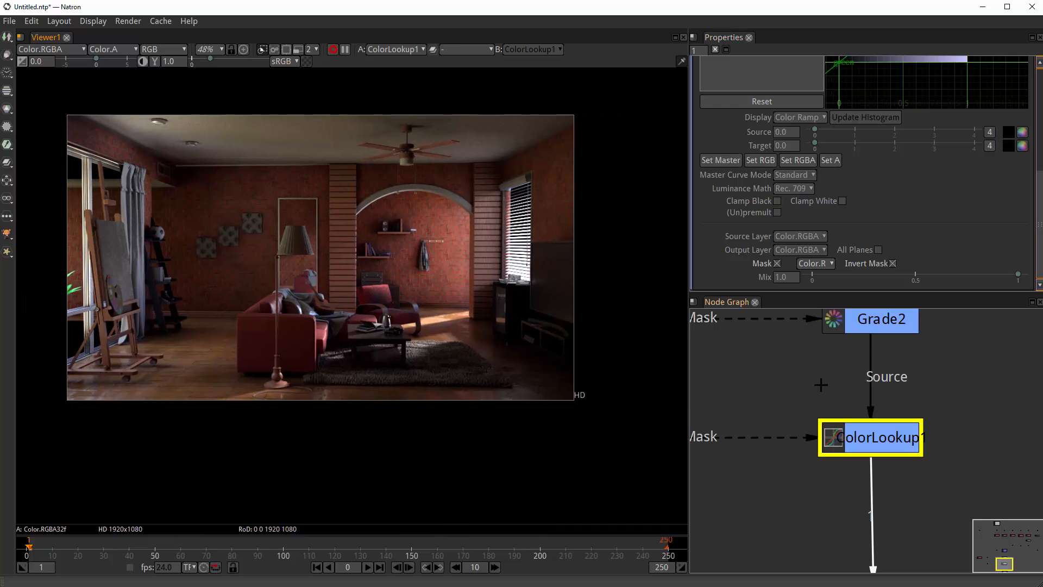
- Bend ColorLookup1's blue curve upward with points near x -0.08, y 0.386 and x 0.439, y 0.751
double_click(871, 451)
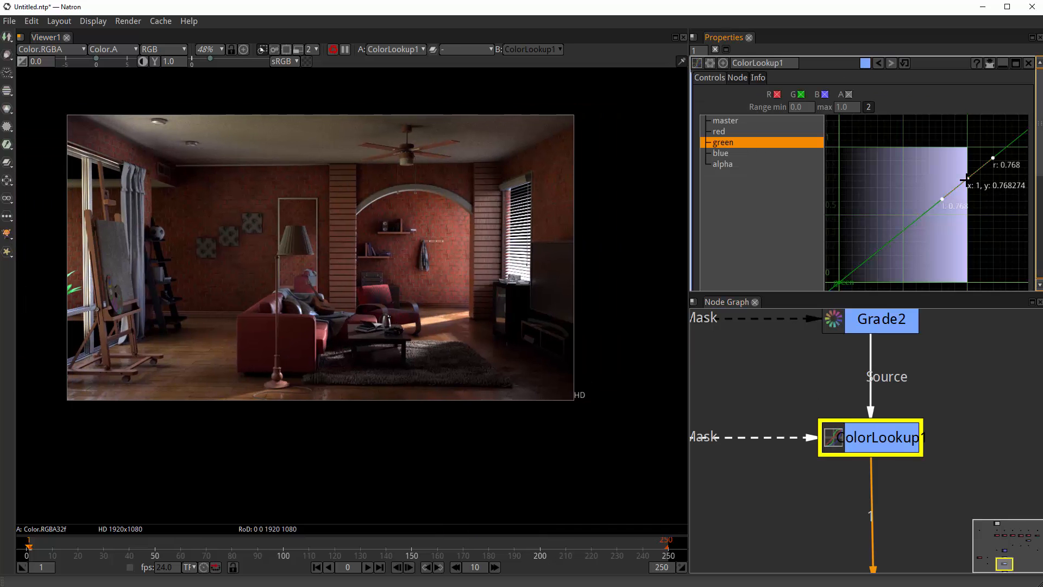
click(721, 153)
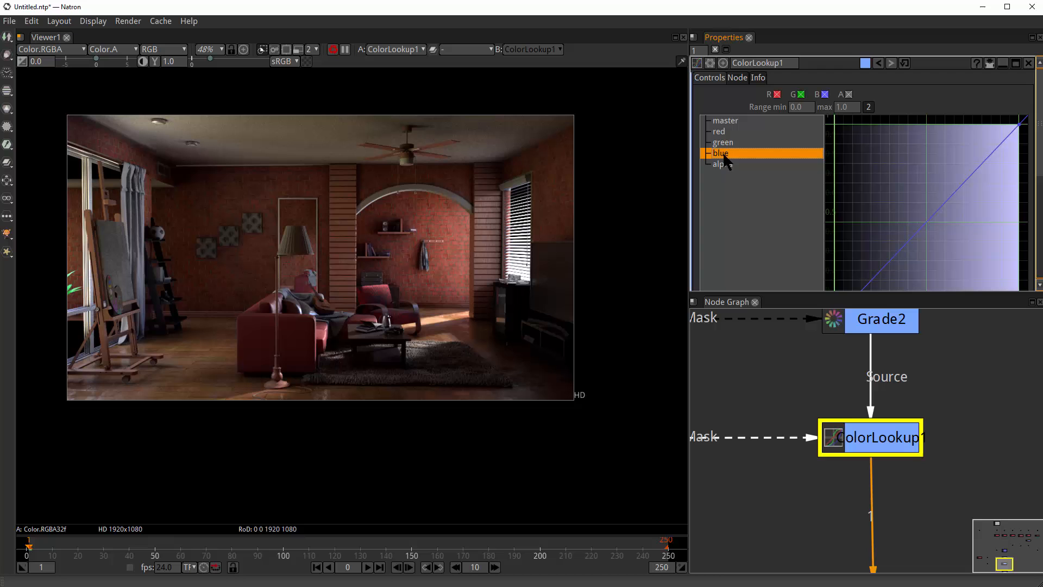
click(928, 220)
drag(930, 221, 866, 225)
scroll(923, 203, down, 3)
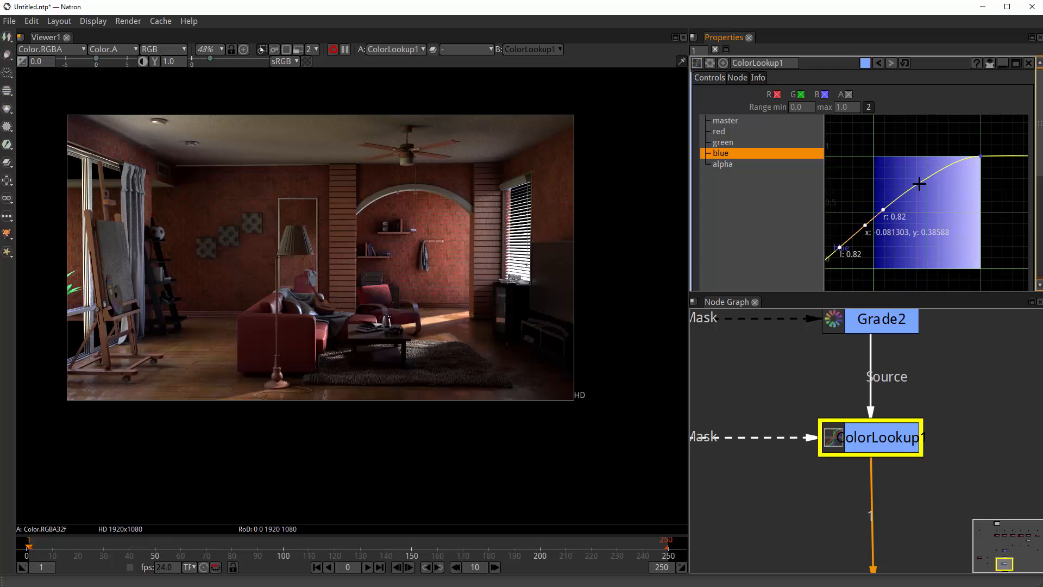
double_click(919, 184)
mouse_move(919, 184)
mouse_down()
mouse_move(923, 169)
mouse_move(921, 184)
mouse_up()
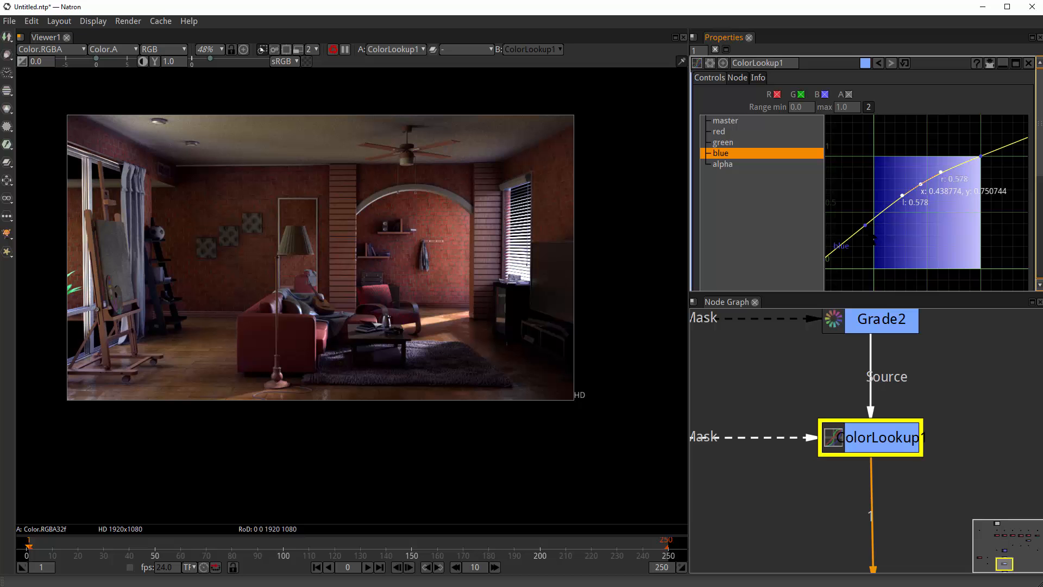
- Shift the blue curve's lower point to about x -0.005, y 0.391 and inspect the tint across the room
drag(865, 225, 873, 224)
scroll(369, 348, up, 4)
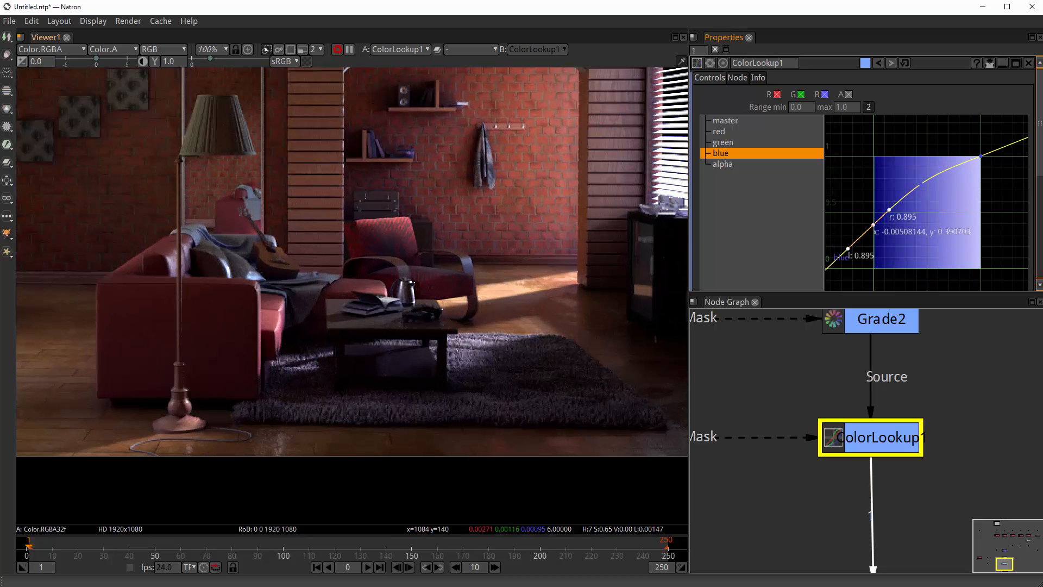
scroll(302, 389, down, 6)
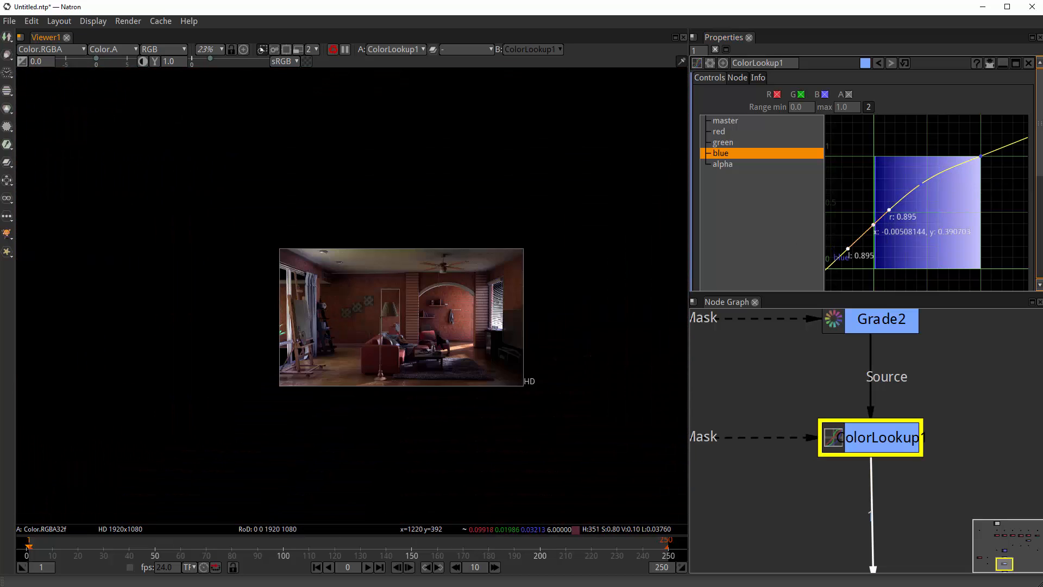
scroll(435, 337, up, 3)
scroll(384, 348, down, 1)
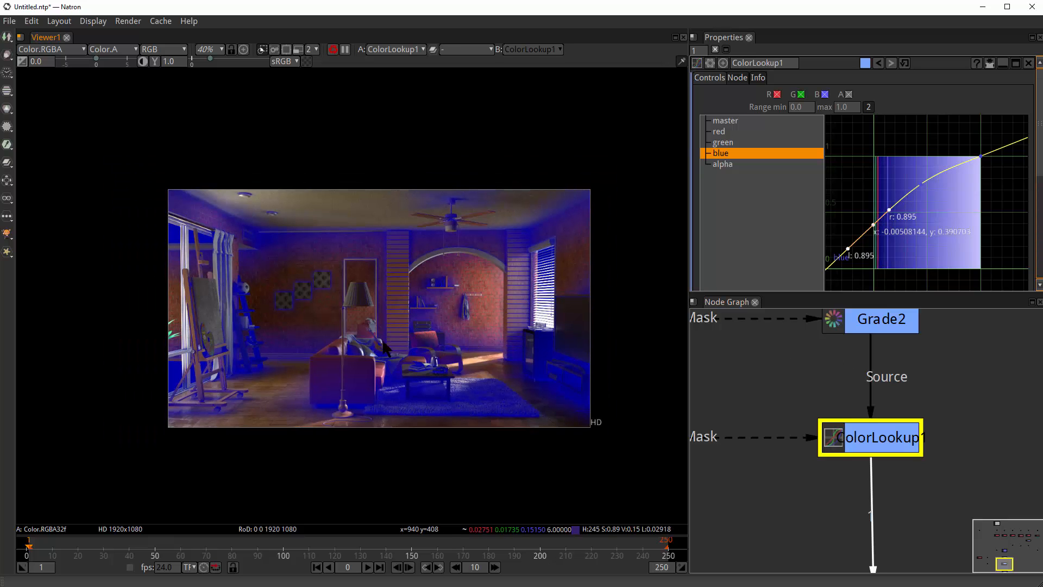
- Bring the blue curve's lower point down to y 0 and pull its middle point closer to the diagonal
drag(874, 223, 874, 260)
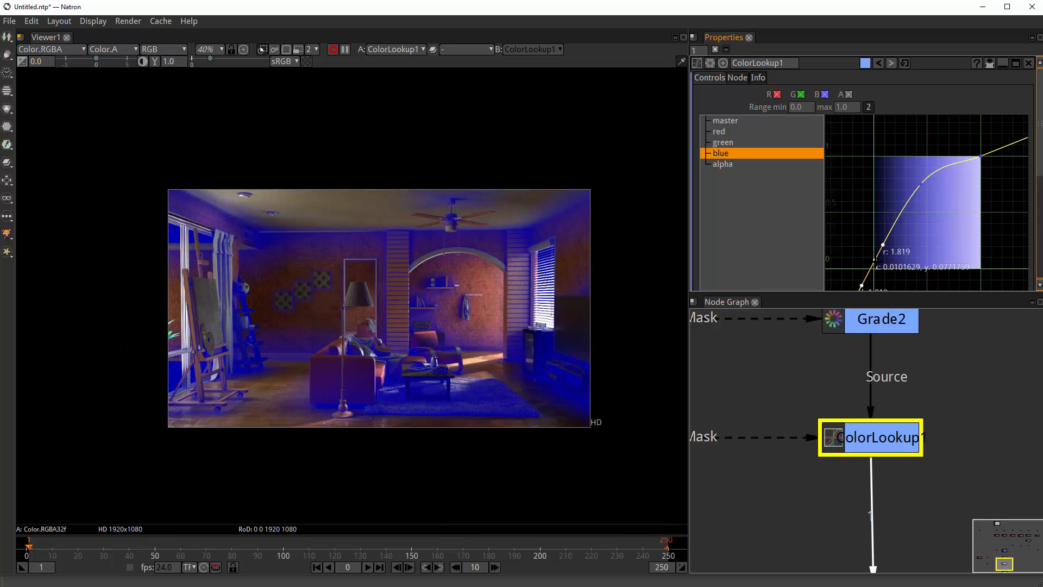
drag(926, 201, 926, 210)
click(874, 268)
scroll(775, 417, down, 2)
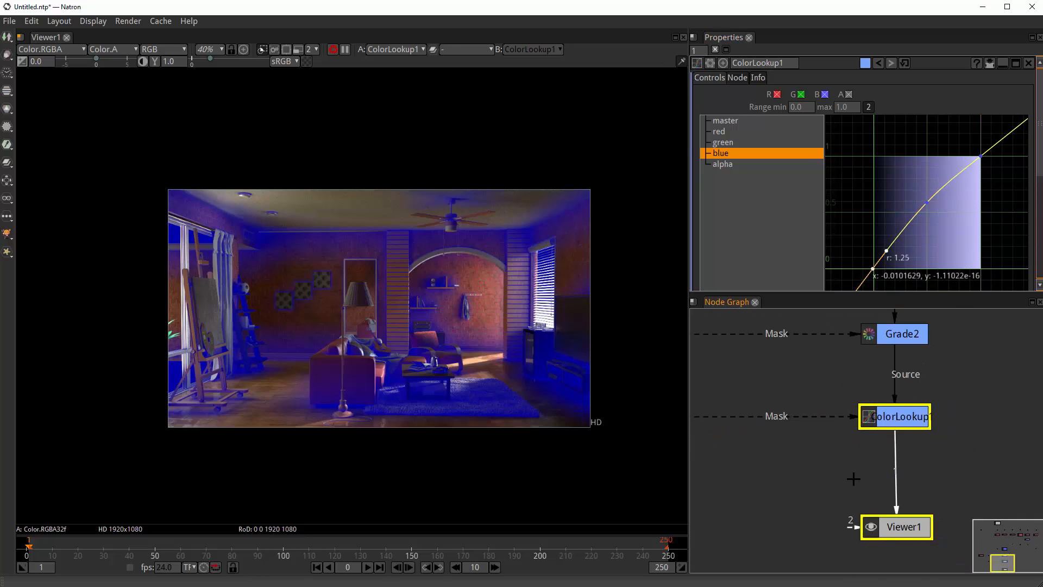
- Compare the Grade2 output with the ColorLookup1 result, examining the tint in the room's shadows, walls and rug
click(907, 336)
key(1)
mouse_move(895, 526)
mouse_down()
mouse_move(1008, 463)
mouse_move(1018, 435)
mouse_move(940, 489)
mouse_move(839, 506)
mouse_move(904, 513)
mouse_move(895, 517)
mouse_up()
scroll(411, 328, down, 2)
scroll(411, 329, up, 4)
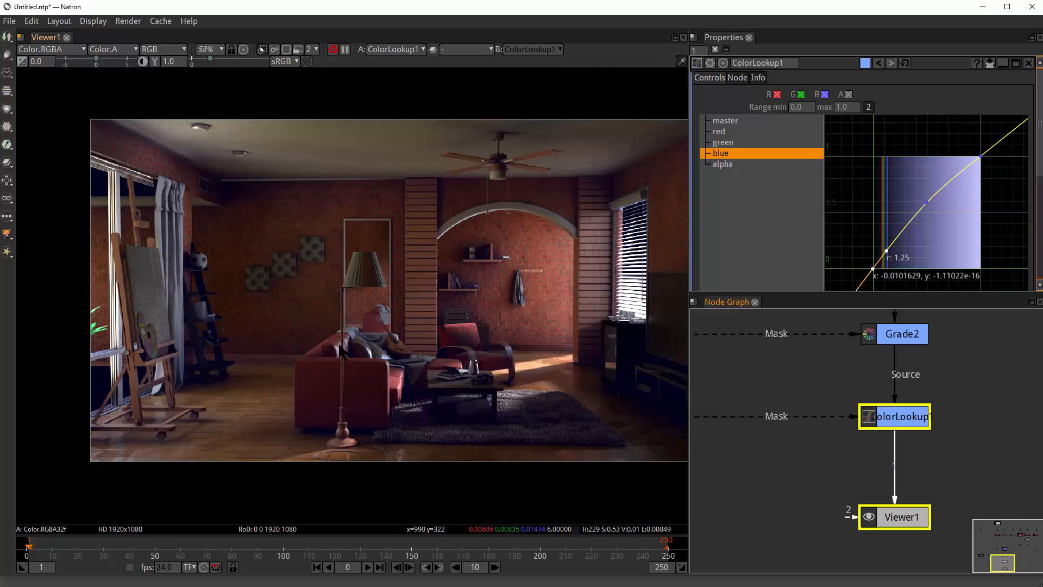
drag(208, 234, 218, 340)
scroll(391, 331, down, 3)
scroll(391, 331, up, 3)
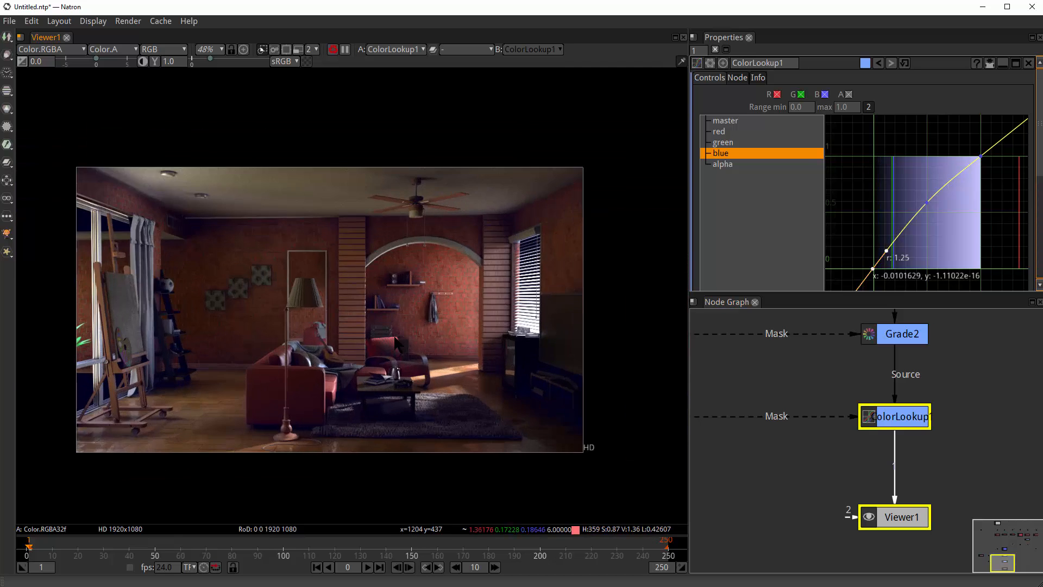
drag(391, 331, 436, 318)
scroll(922, 432, up, 1)
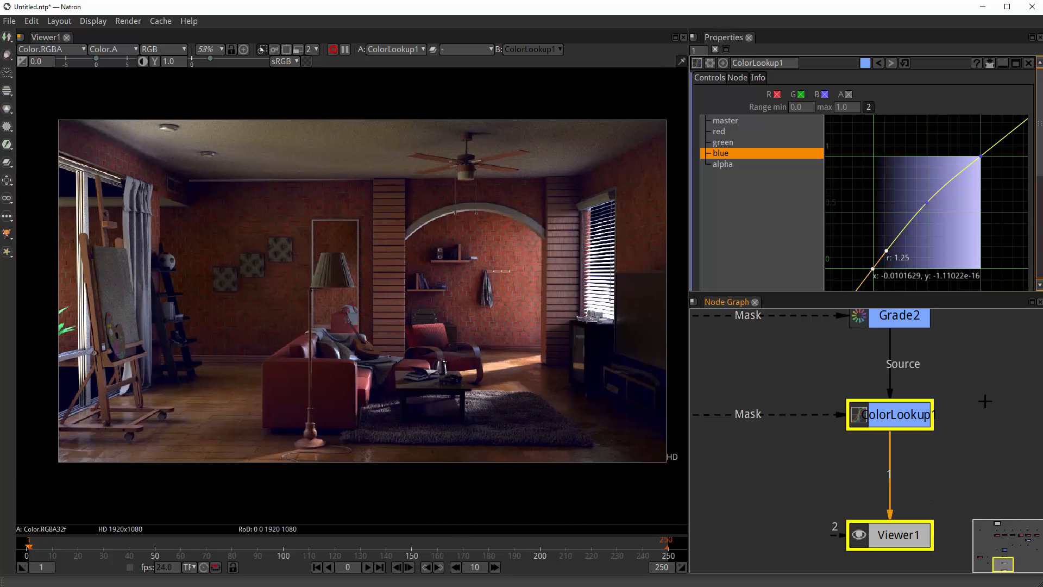
- Reduce ColorLookup1's mix to 0.422 to soften the colour correction
scroll(922, 235, down, 2)
drag(922, 234, 922, 145)
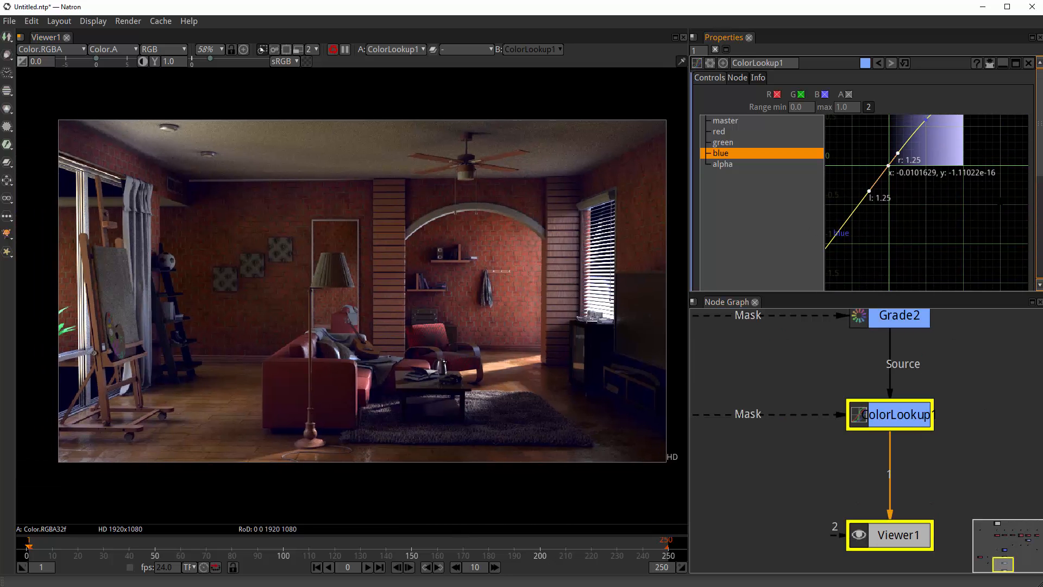
scroll(922, 217, down, 8)
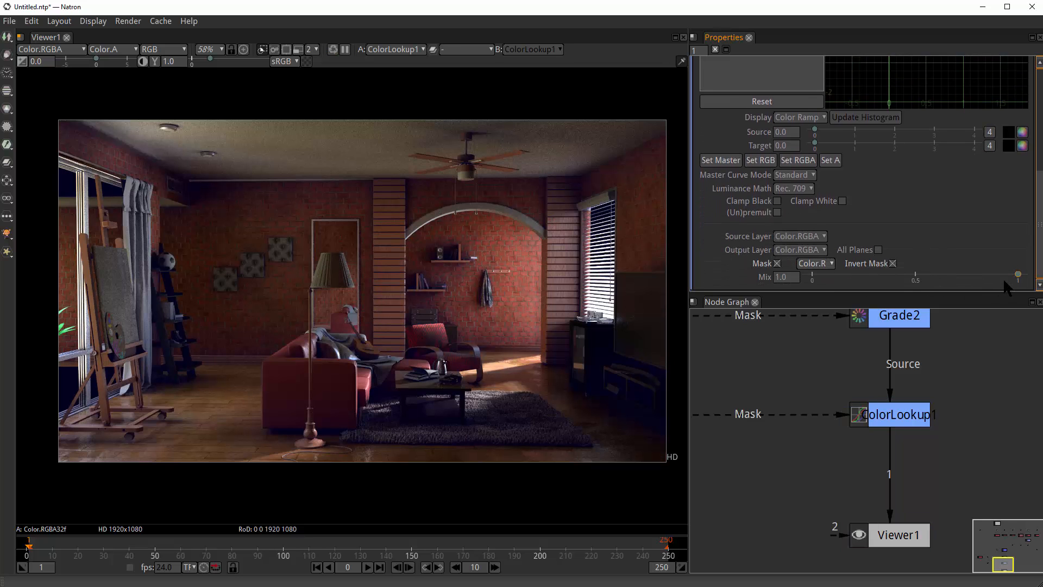
drag(1016, 274, 898, 275)
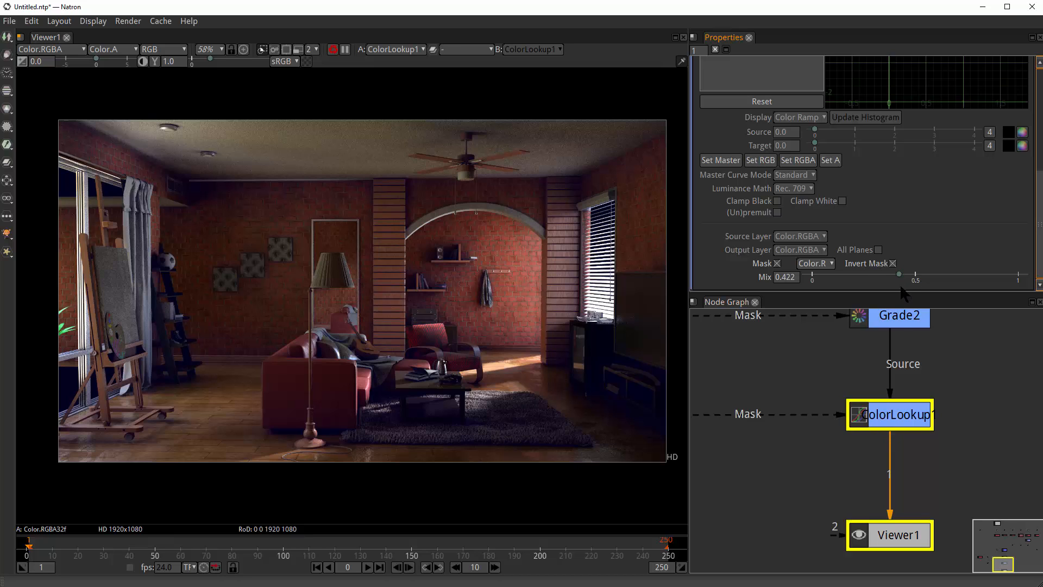
- Reposition Viewer1 beneath ColorLookup1 in the node graph
scroll(800, 484, down, 3)
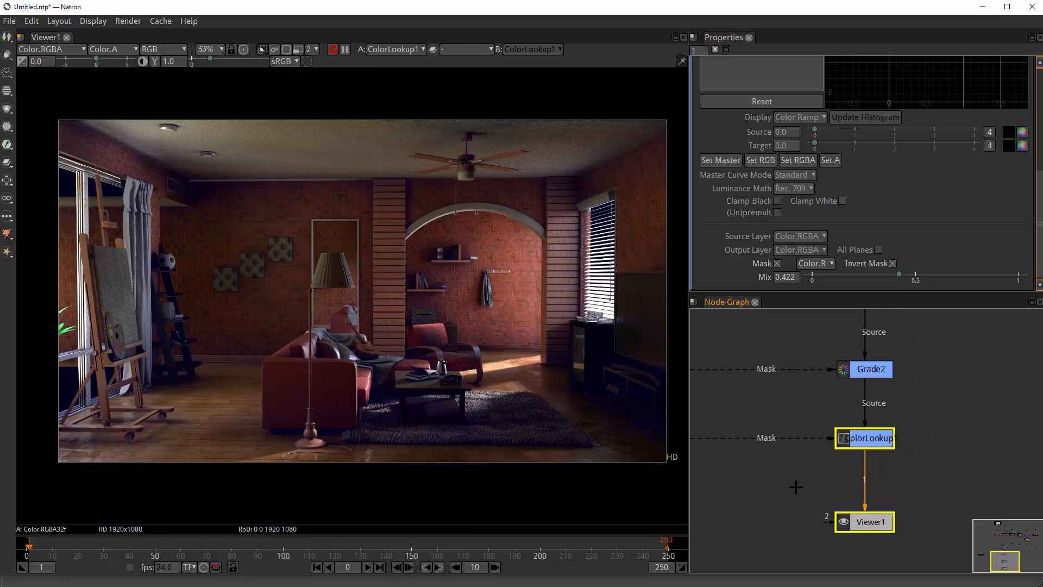
drag(767, 475, 776, 540)
drag(907, 532, 730, 511)
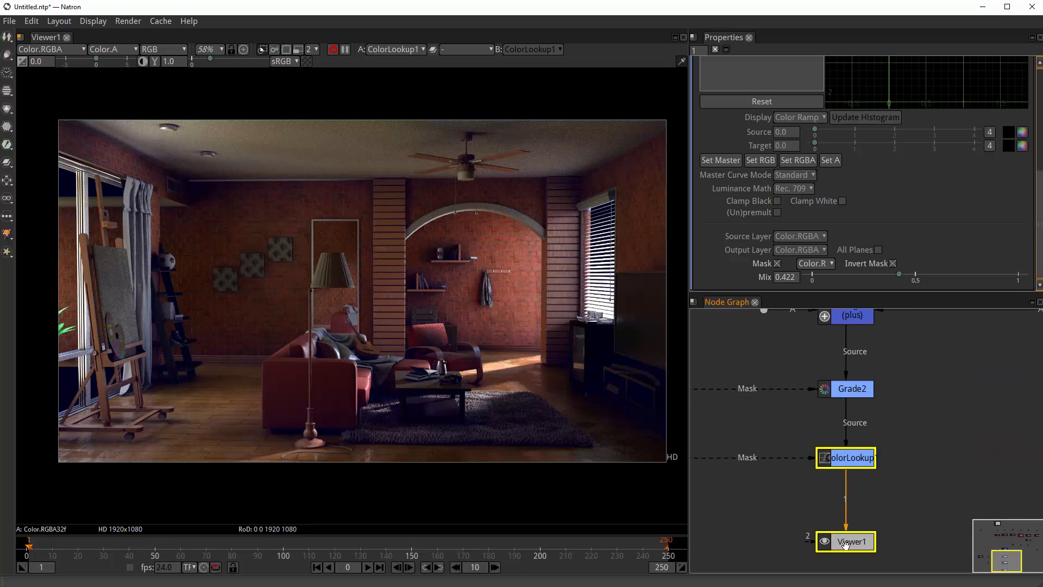
drag(847, 534, 848, 559)
scroll(848, 559, down, 2)
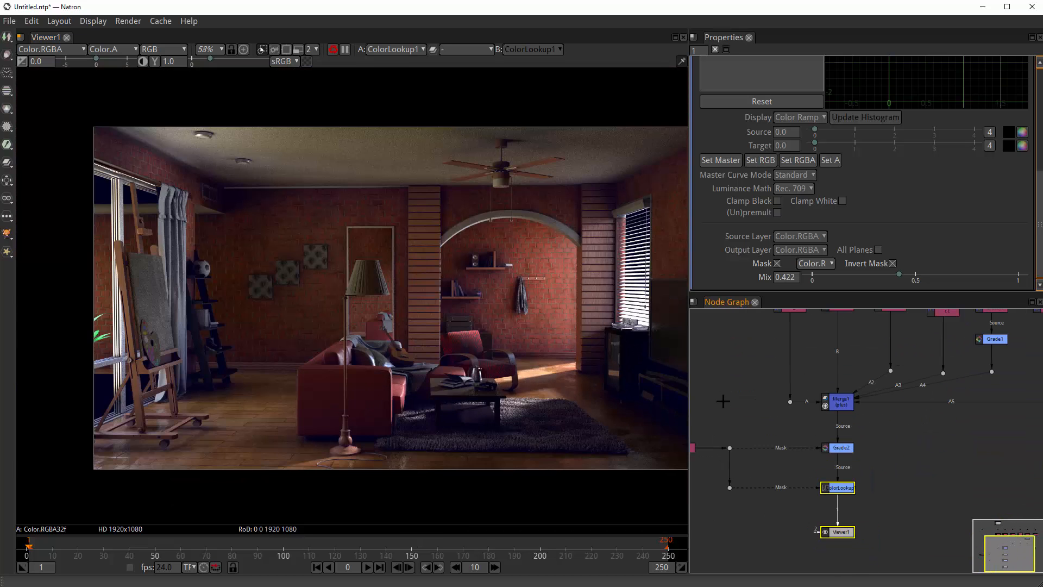
drag(807, 429, 874, 391)
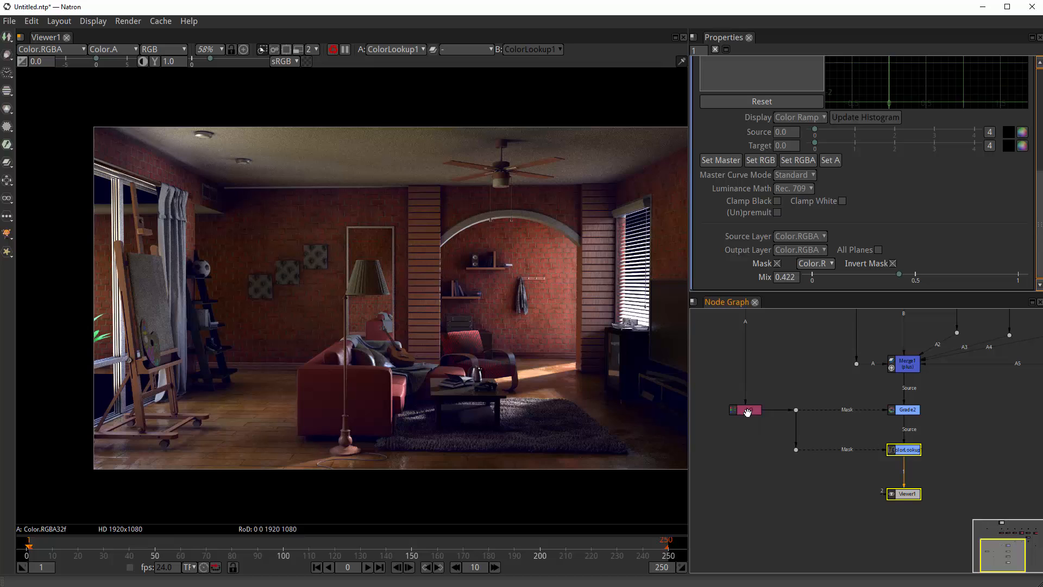
- Show the AO pass in the viewer and switch back to the ColorLookup1 output to compare them
click(749, 412)
key(1)
click(904, 452)
key(1)
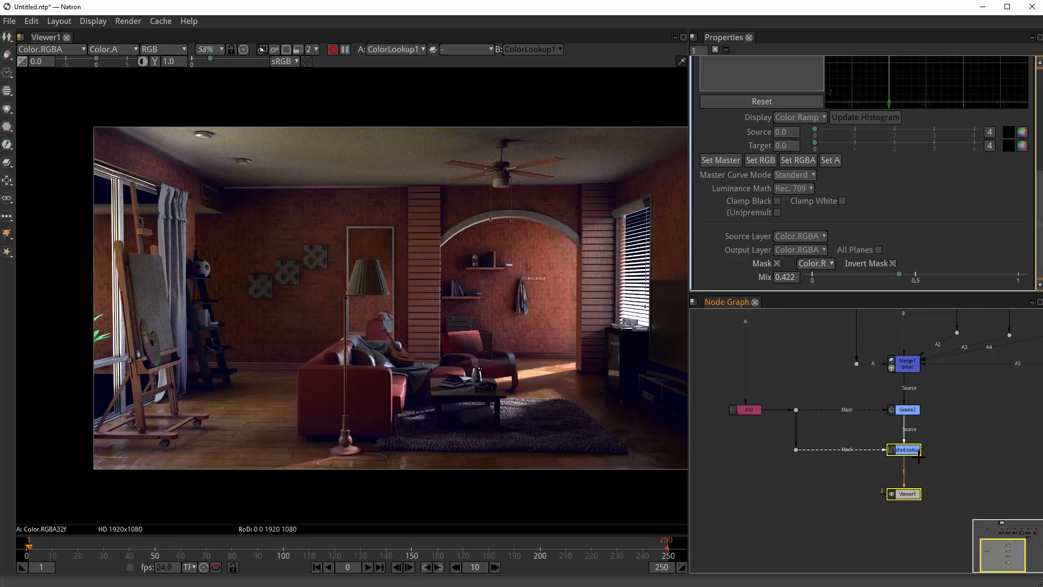
scroll(918, 458, up, 2)
key(1)
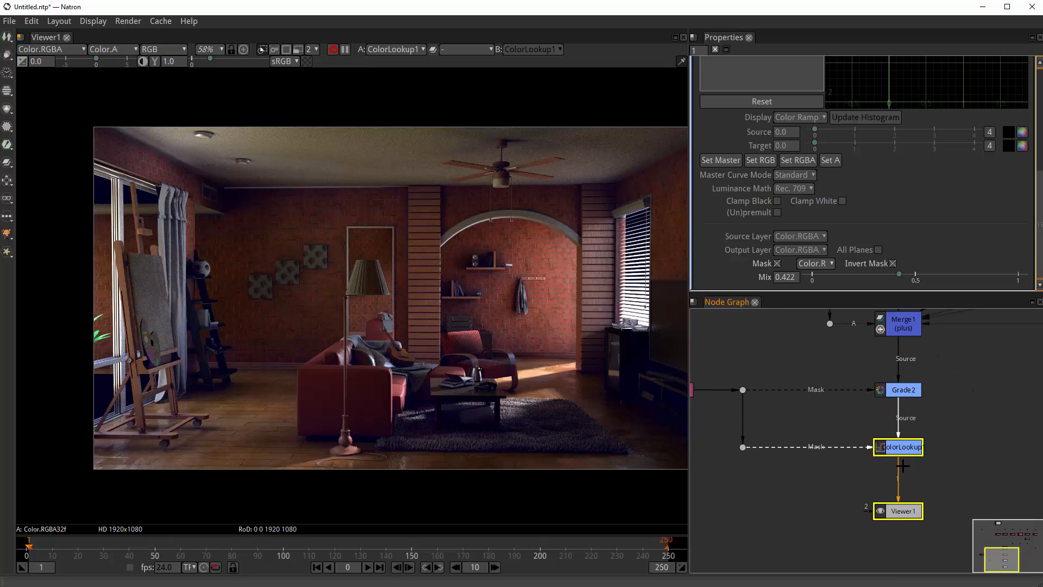
- Move Viewer1 slightly further below ColorLookup1 and examine the colour-corrected room
mouse_move(898, 510)
mouse_down()
mouse_move(904, 540)
mouse_move(898, 521)
mouse_up()
scroll(417, 312, down, 4)
scroll(417, 313, up, 4)
drag(416, 313, 389, 311)
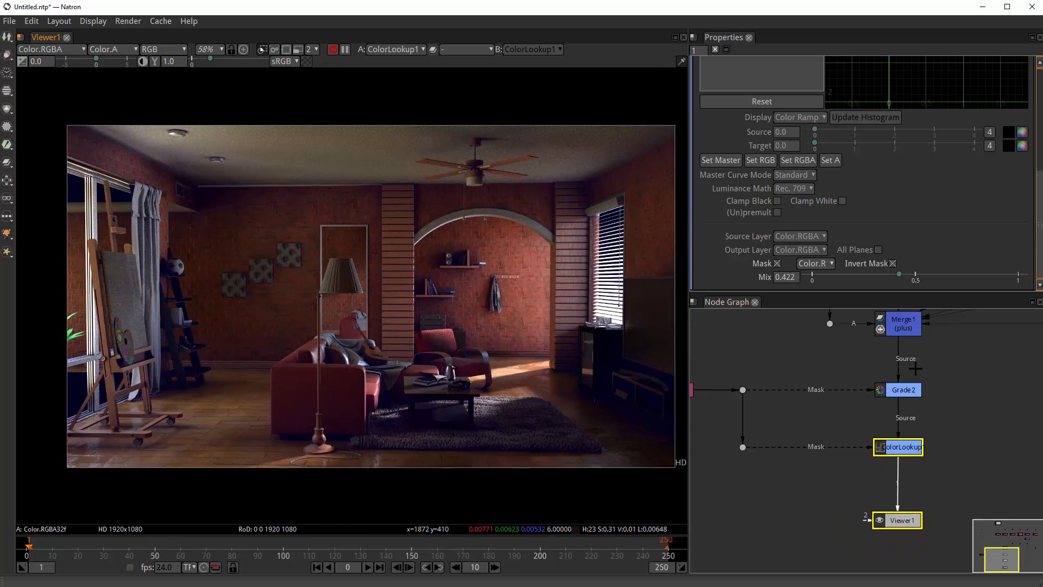
drag(957, 381, 929, 417)
click(922, 439)
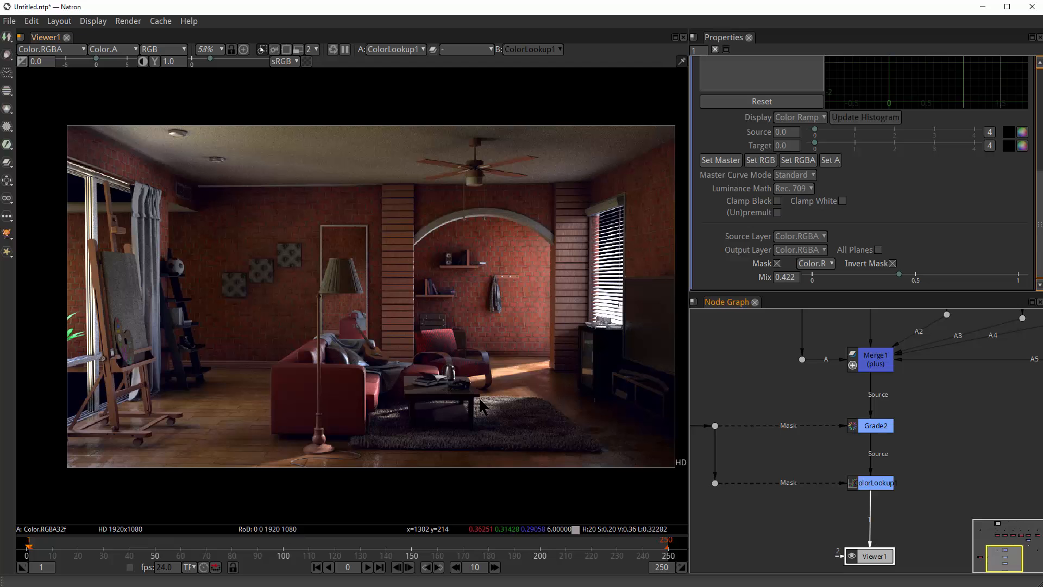
- Examine the colour-corrected room and review the node graph from the Read node through the AO mask connections to Viewer1
scroll(485, 409, up, 1)
mouse_move(374, 390)
mouse_down()
mouse_move(530, 410)
mouse_move(529, 418)
mouse_move(373, 375)
mouse_up()
scroll(525, 407, down, 2)
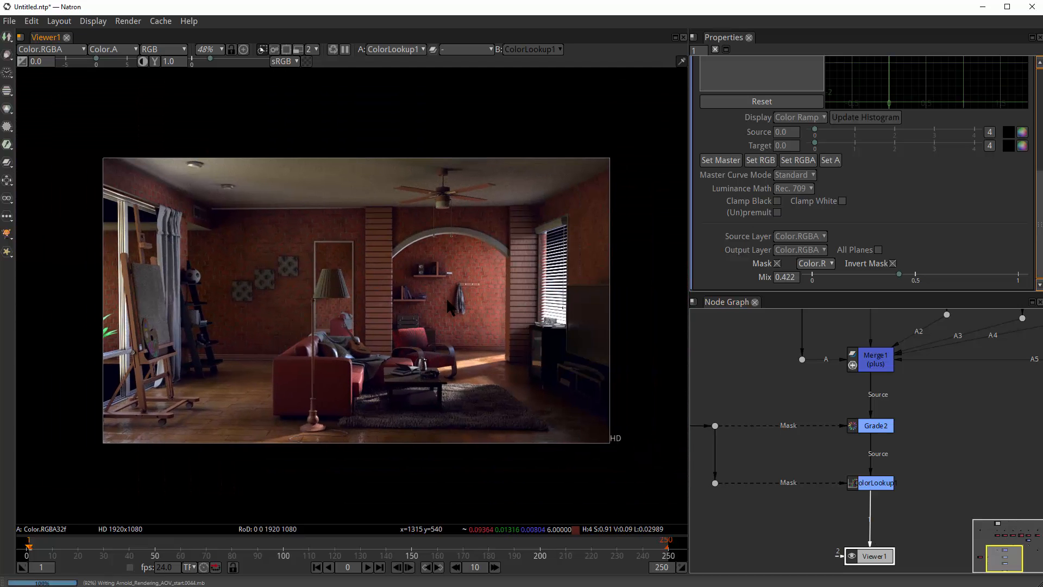
drag(489, 280, 517, 271)
scroll(517, 270, up, 1)
scroll(926, 403, down, 3)
drag(925, 403, 889, 326)
scroll(889, 326, up, 2)
drag(840, 457, 843, 498)
scroll(766, 453, down, 3)
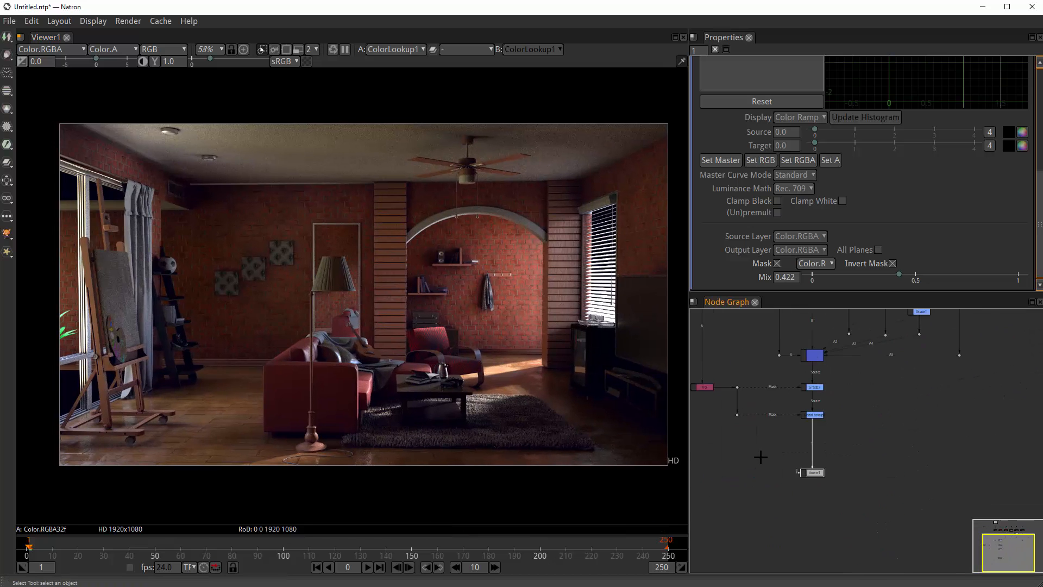
drag(759, 456, 780, 434)
scroll(780, 422, up, 4)
drag(784, 360, 749, 485)
scroll(778, 462, down, 2)
scroll(750, 484, down, 4)
mouse_move(882, 471)
mouse_down()
mouse_move(913, 445)
mouse_move(874, 460)
mouse_up()
scroll(873, 460, up, 2)
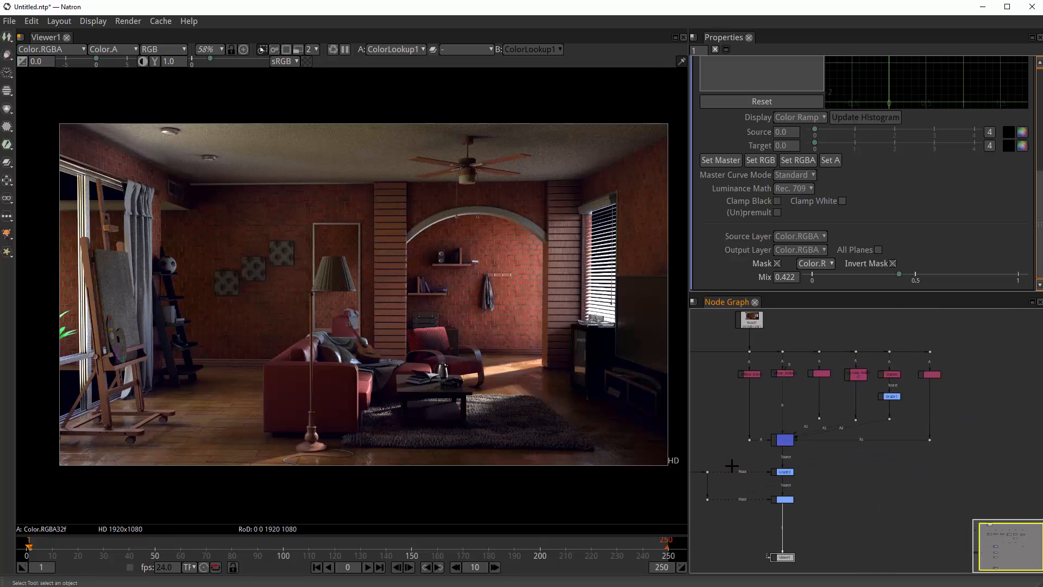
drag(731, 466, 851, 444)
drag(745, 433, 810, 494)
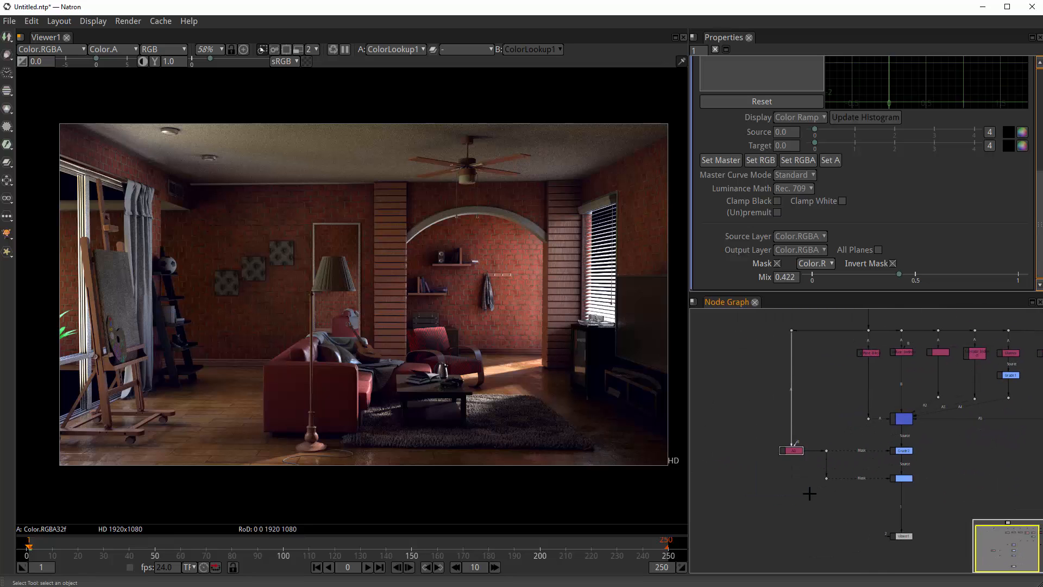
click(803, 486)
drag(819, 382, 812, 421)
drag(760, 452, 787, 437)
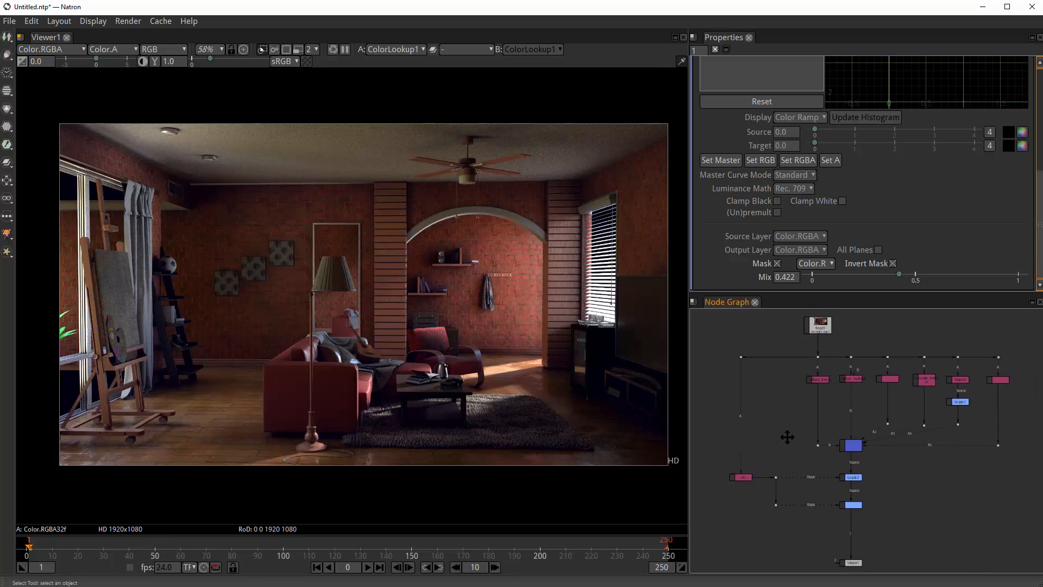
drag(879, 340, 878, 365)
scroll(876, 366, up, 1)
drag(738, 417, 698, 401)
scroll(699, 401, down, 1)
drag(854, 405, 933, 414)
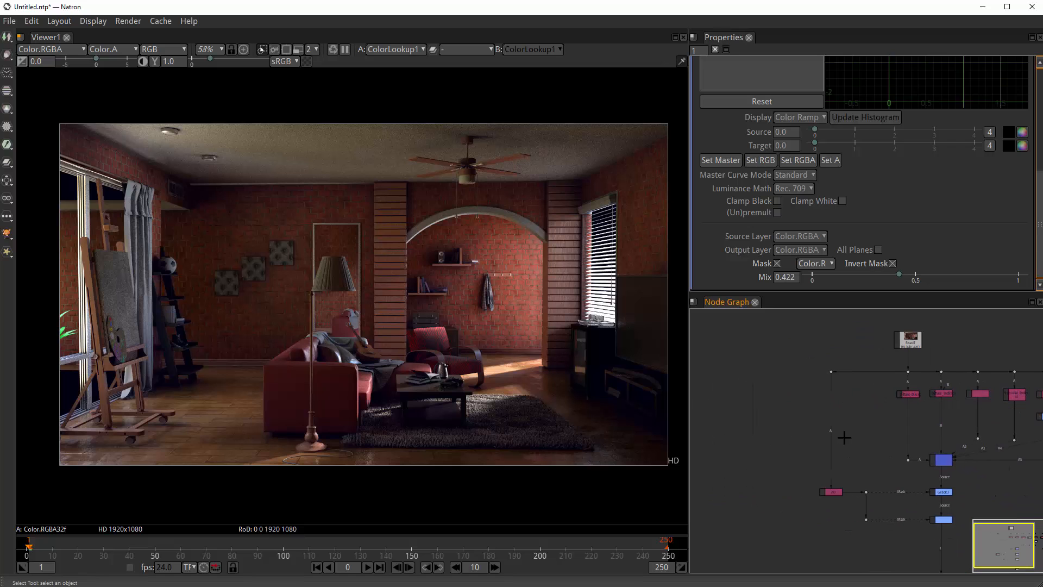
- Add a Shuffle node beside the AO branch and connect its A input to the Read node's branch line through a new corner dot
key(Tab)
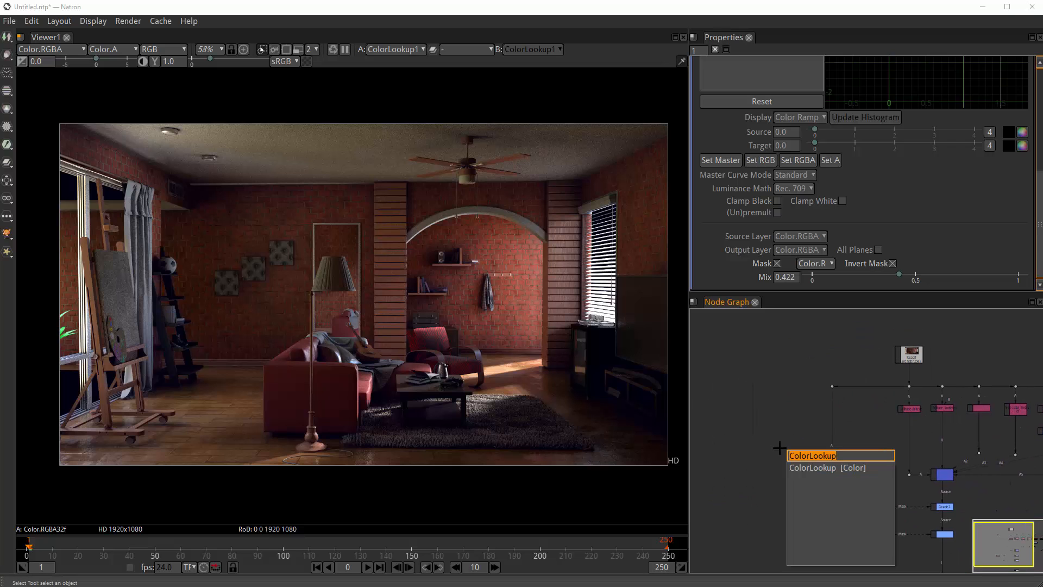
text(shuffle)
key(Return)
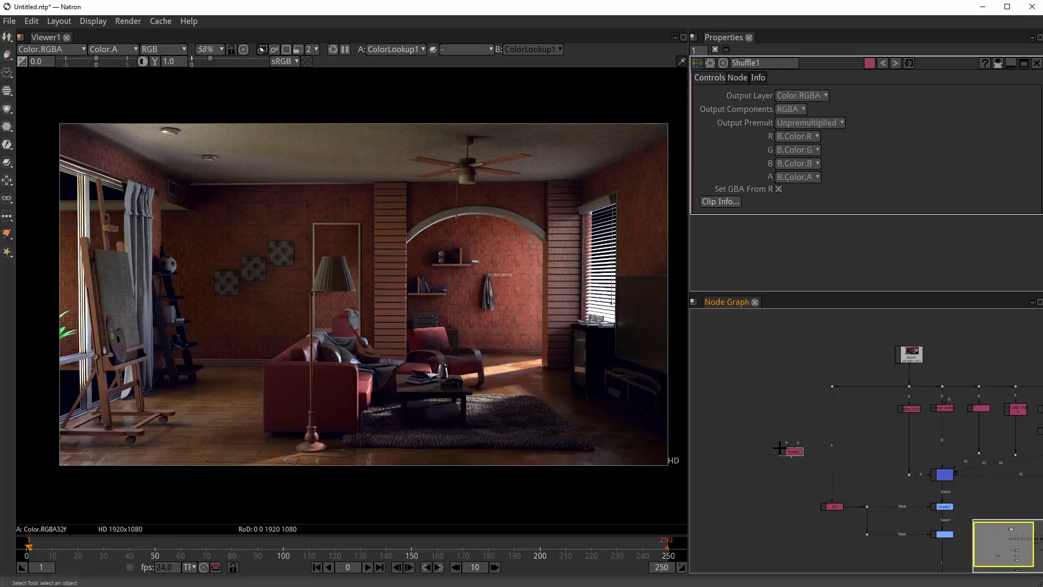
scroll(780, 448, up, 8)
drag(806, 449, 868, 351)
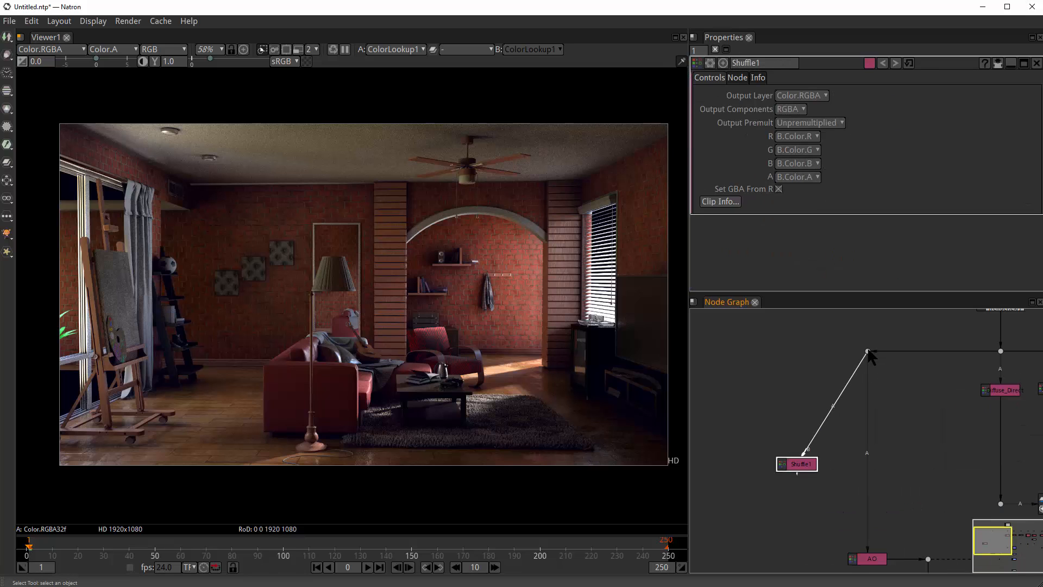
ctrl+click(831, 405)
drag(831, 404, 797, 352)
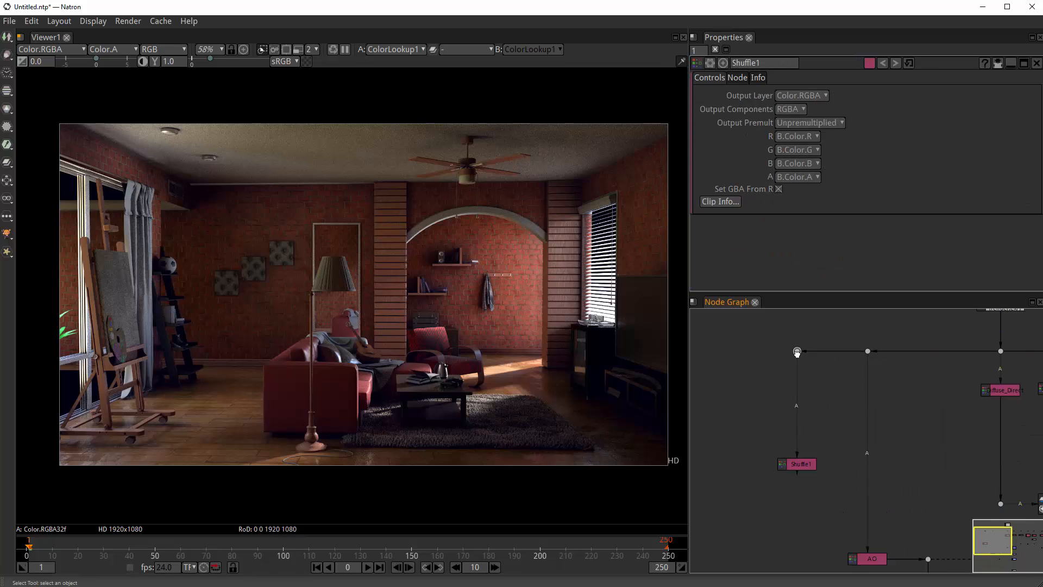
- Set Shuffle1 to read the depth layer starting with A.Z.R, and rename the node Depth, placing it level with AO
click(803, 465)
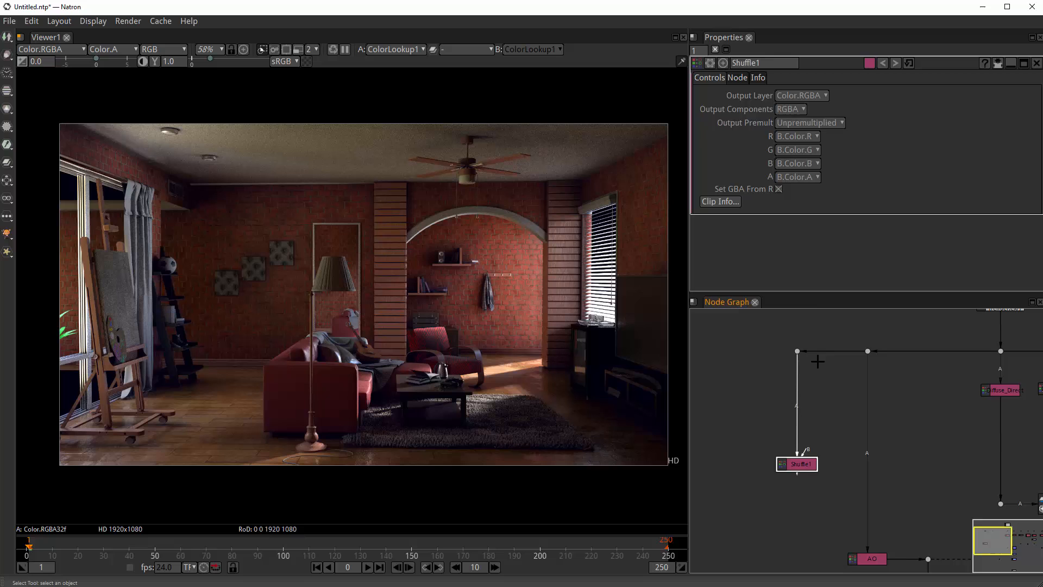
click(796, 137)
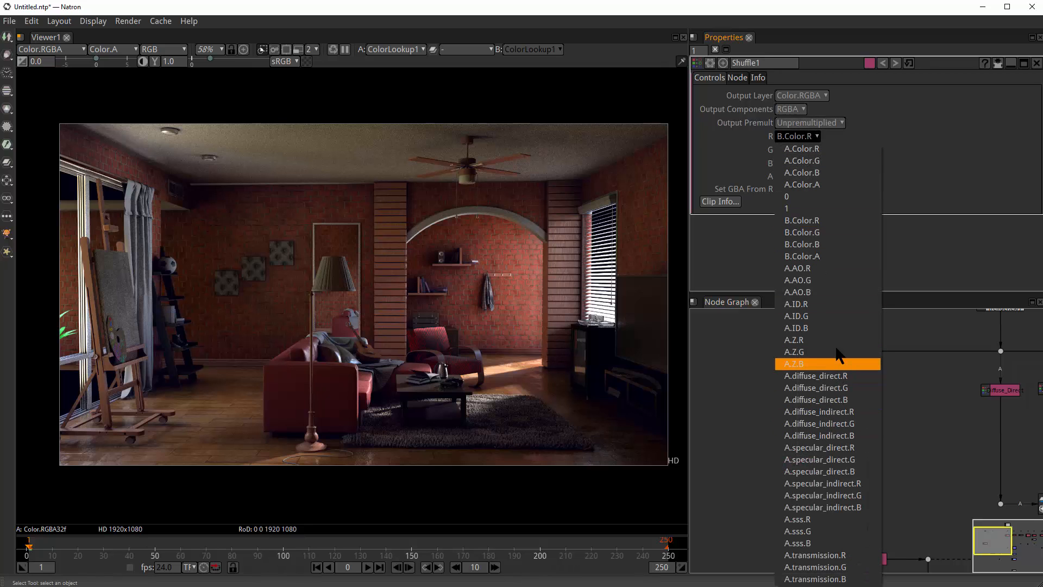
click(801, 337)
drag(793, 435, 794, 528)
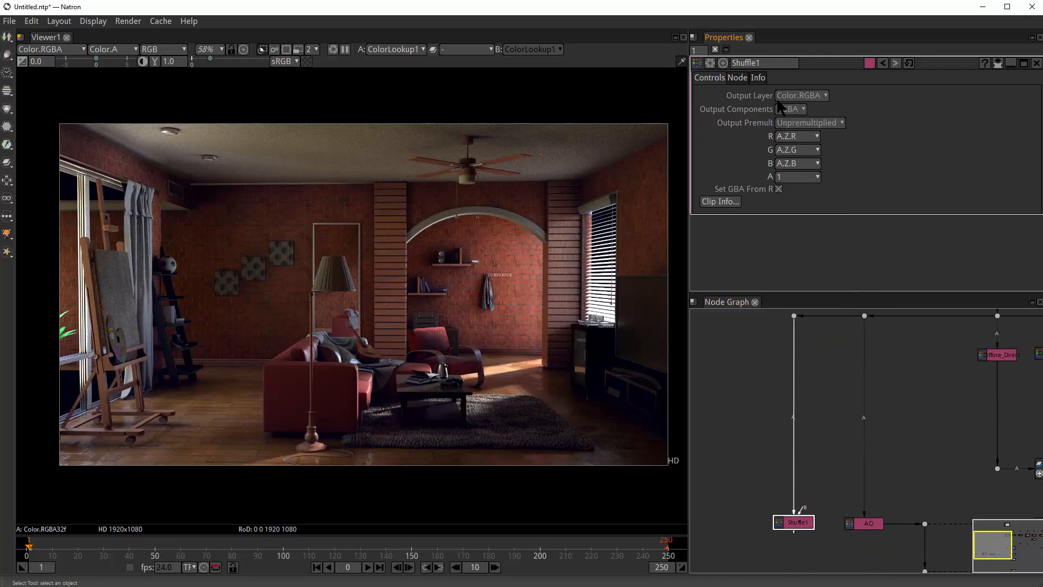
double_click(758, 63)
text(d)
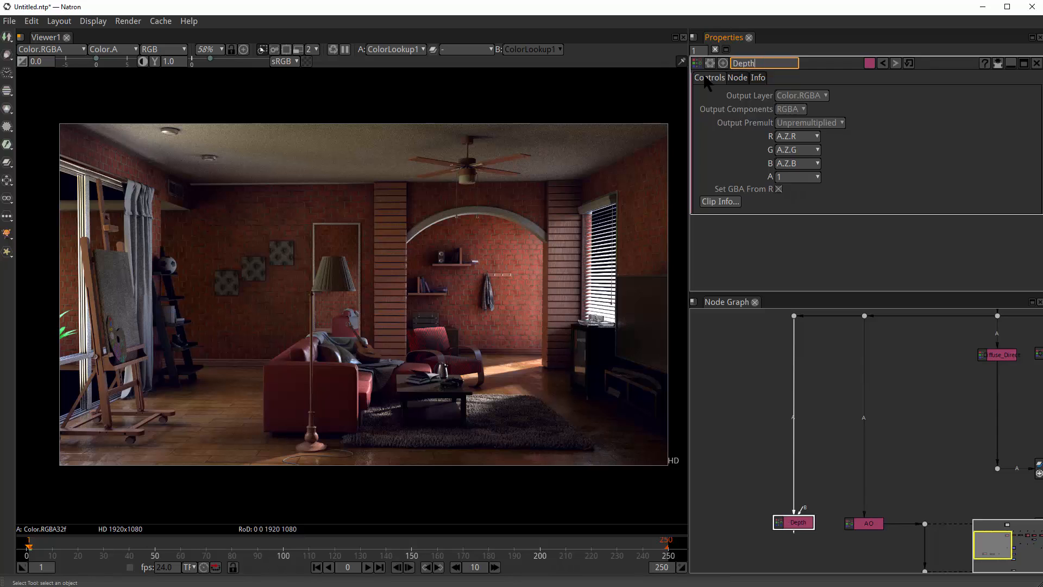
- Show the Depth node's output in the viewer and place Viewer1 directly beneath Depth
scroll(759, 377, up, 4)
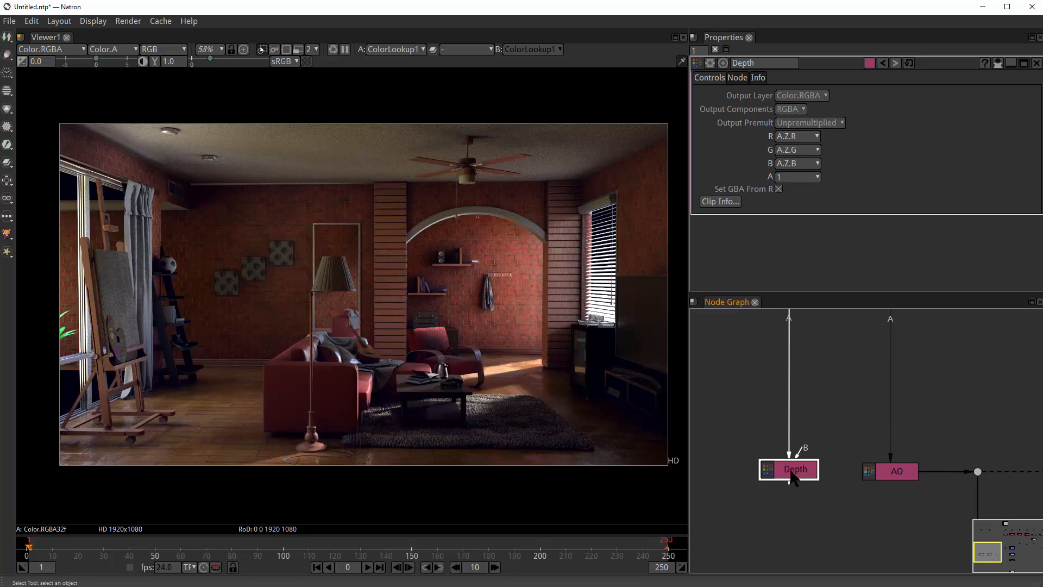
drag(806, 472, 789, 389)
scroll(773, 456, down, 4)
drag(773, 462, 705, 415)
key(1)
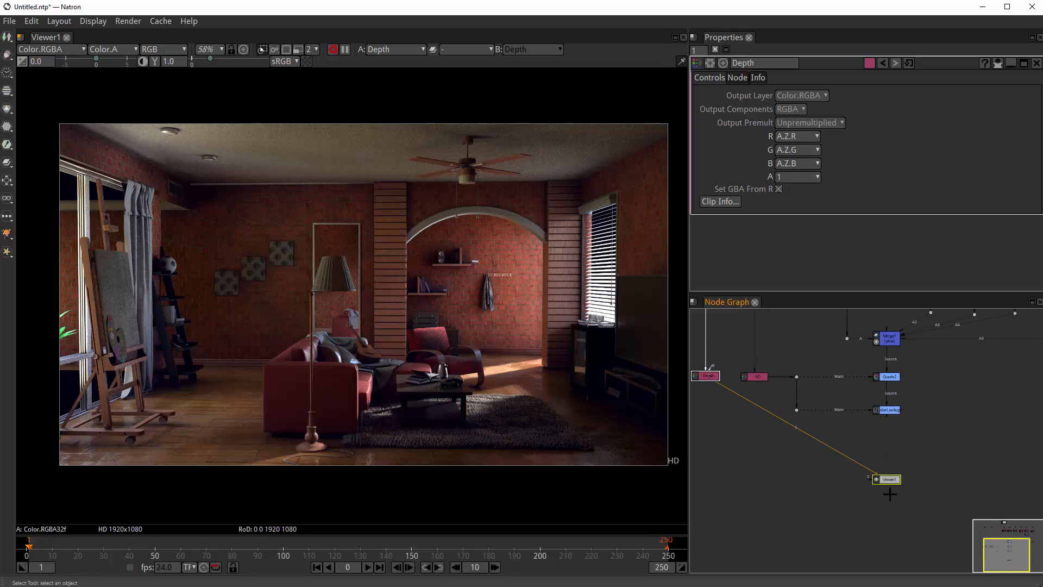
drag(890, 479, 685, 431)
drag(748, 420, 838, 414)
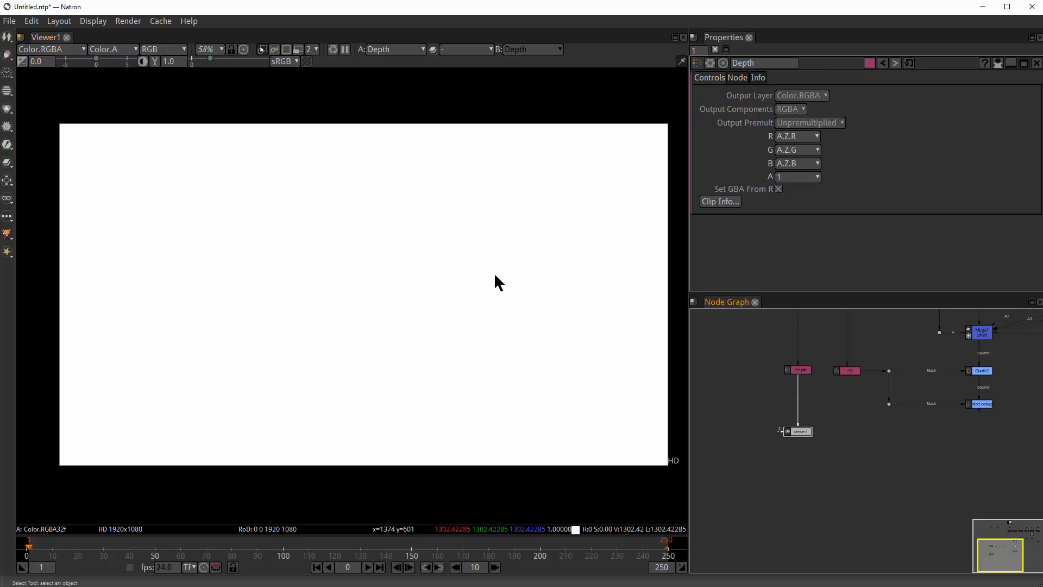
- Insert a Grade node between Depth and Viewer1 and set its Black Point to 1300
scroll(809, 435, up, 5)
click(855, 464)
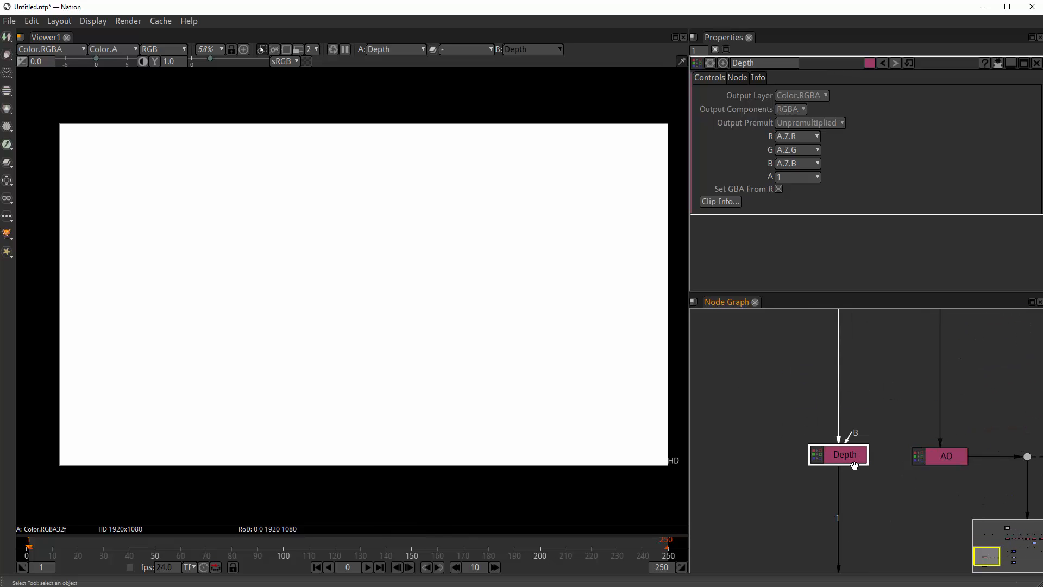
key(g)
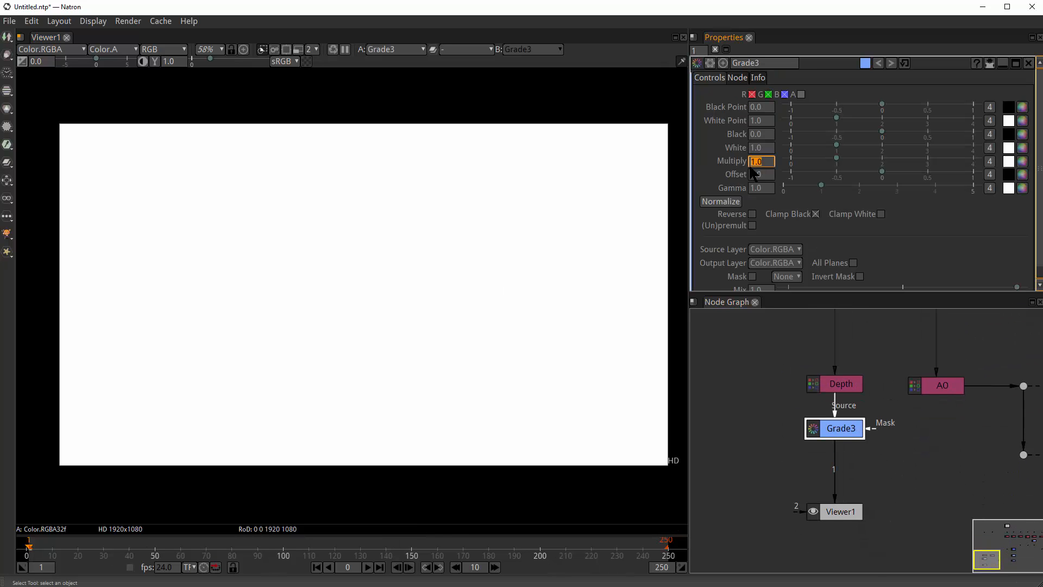
click(757, 107)
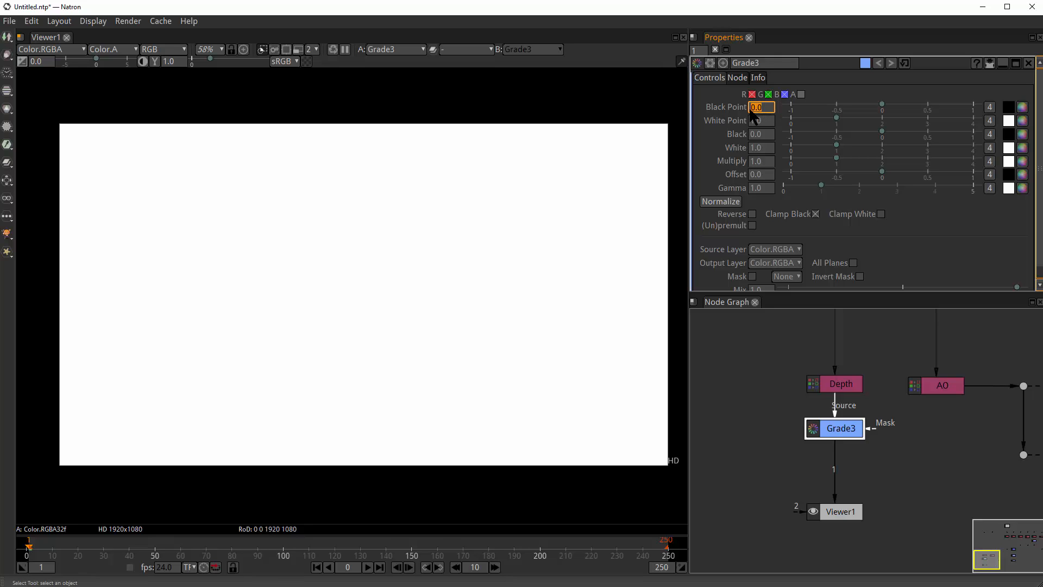
text(1300)
key(Return)
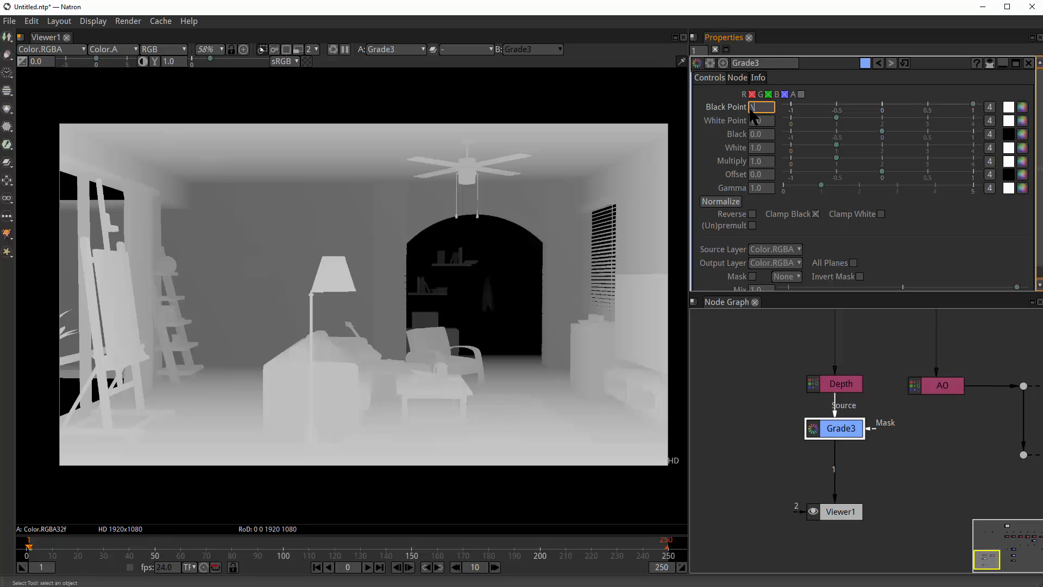
scroll(432, 234, down, 3)
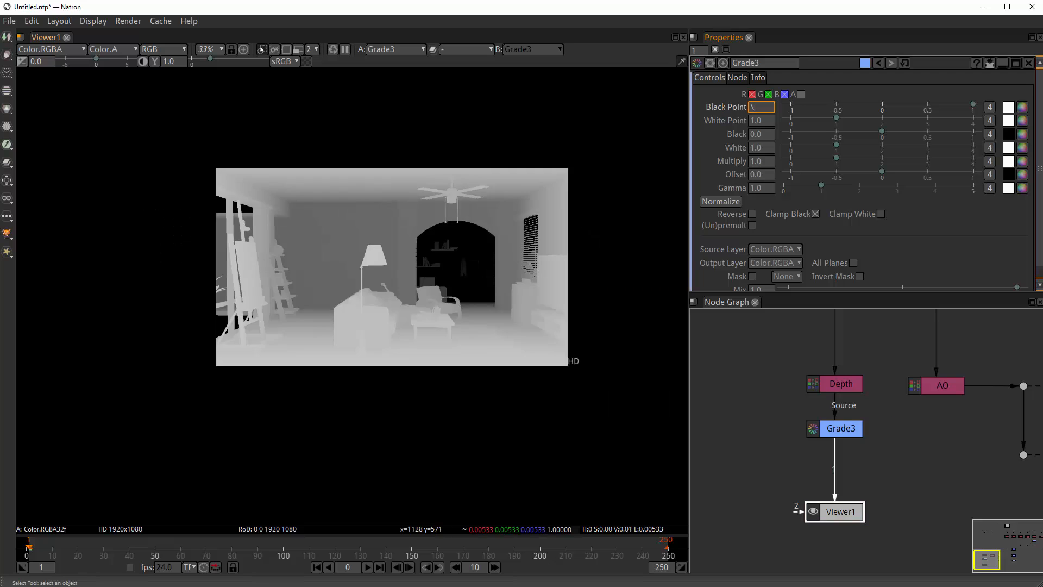
scroll(463, 254, up, 2)
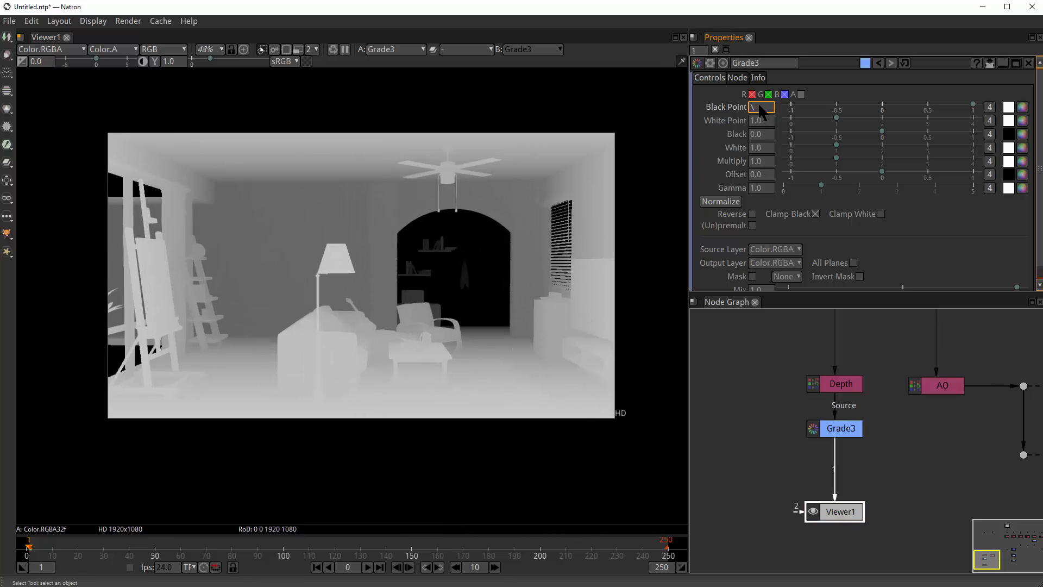
text(1300)
key(Return)
- Reposition Grade3 slightly lower beneath the Depth node
click(768, 120)
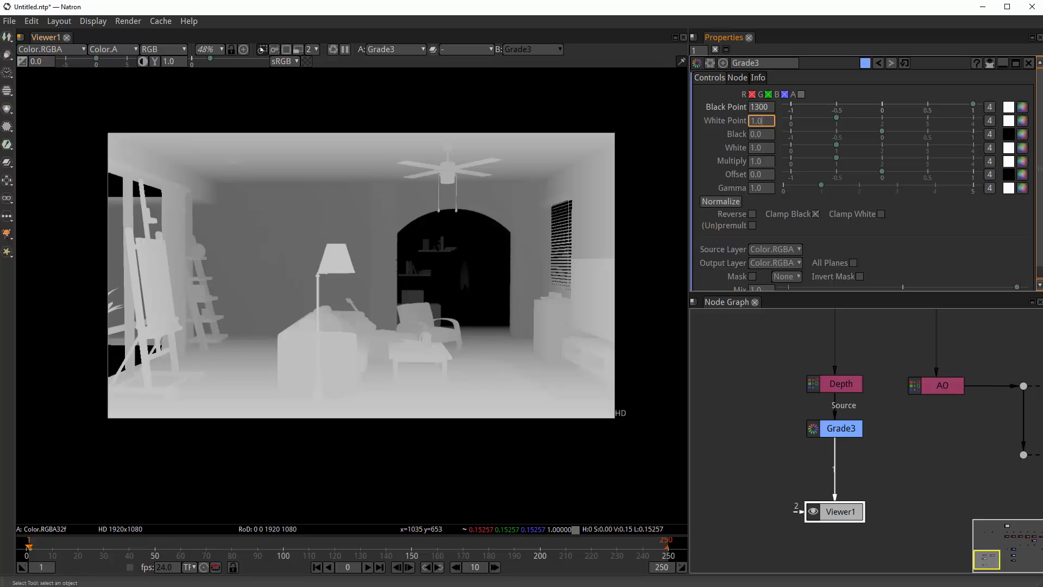
drag(882, 442, 869, 370)
scroll(819, 457, down, 1)
drag(849, 417, 817, 513)
drag(828, 458, 828, 414)
drag(806, 366, 806, 375)
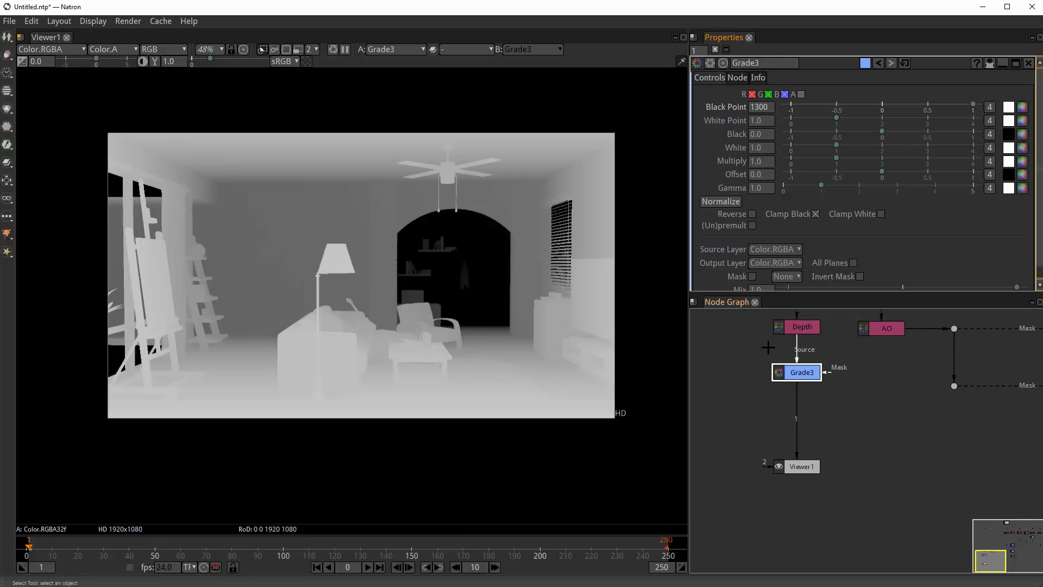
- Compare the raw Depth output with Grade3's output in the viewer, sampling the depth values of the near objects
drag(803, 326, 753, 335)
key(1)
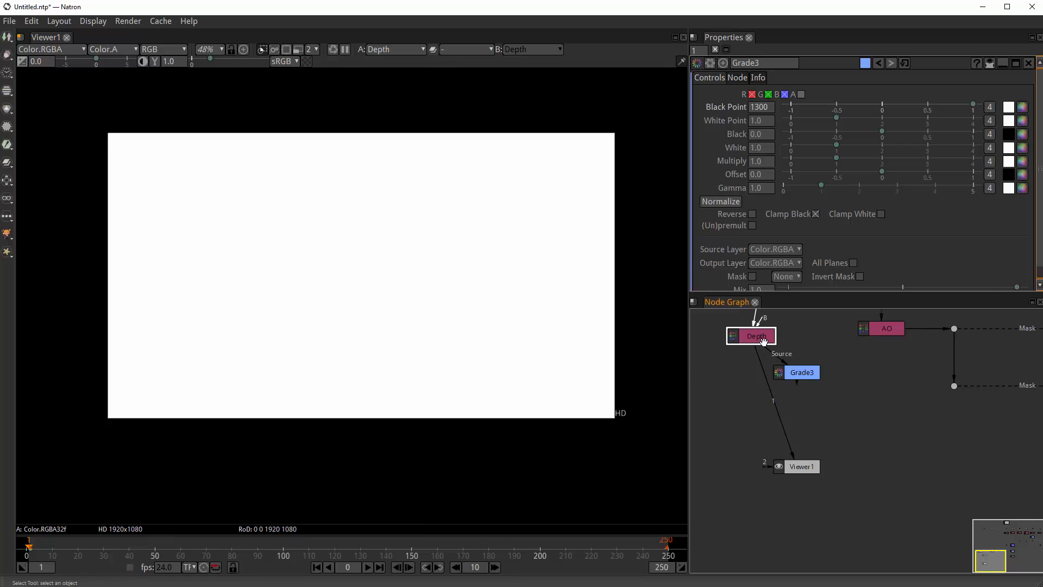
drag(760, 340, 787, 334)
click(798, 373)
key(1)
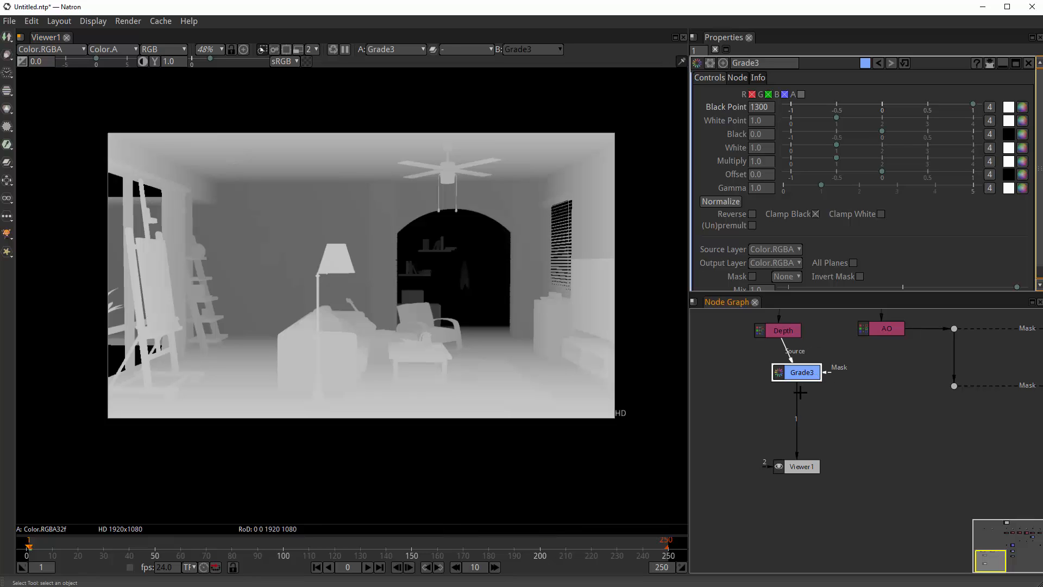
drag(800, 392, 783, 331)
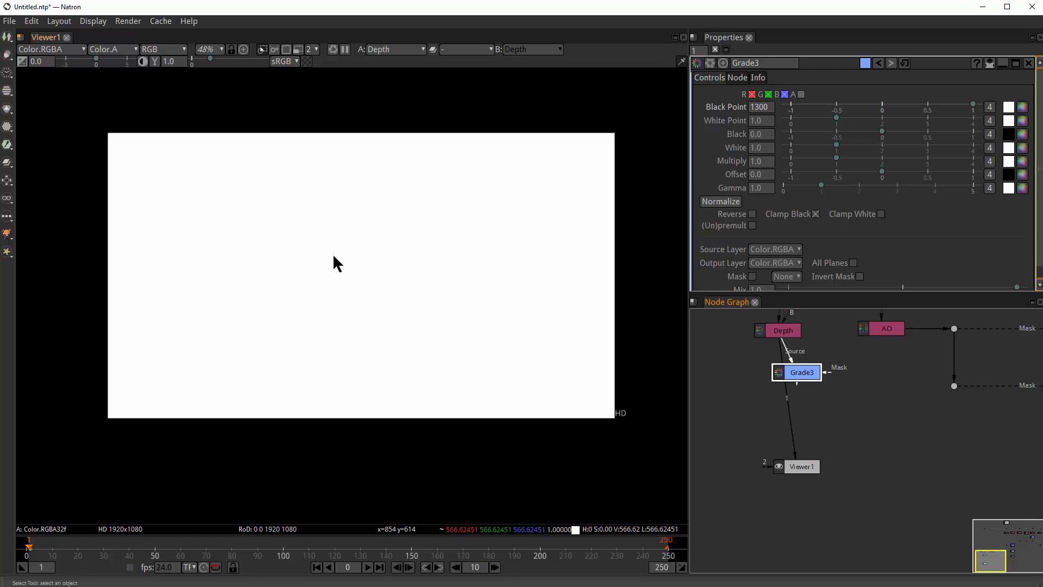
key(1)
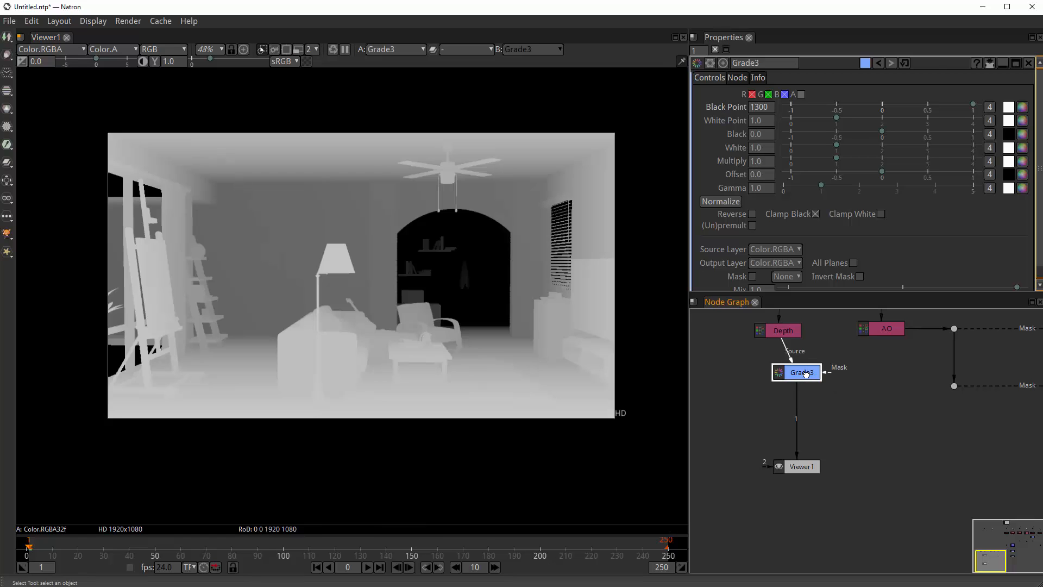
- Set Grade3's White Point to 500
drag(803, 372, 803, 375)
click(761, 108)
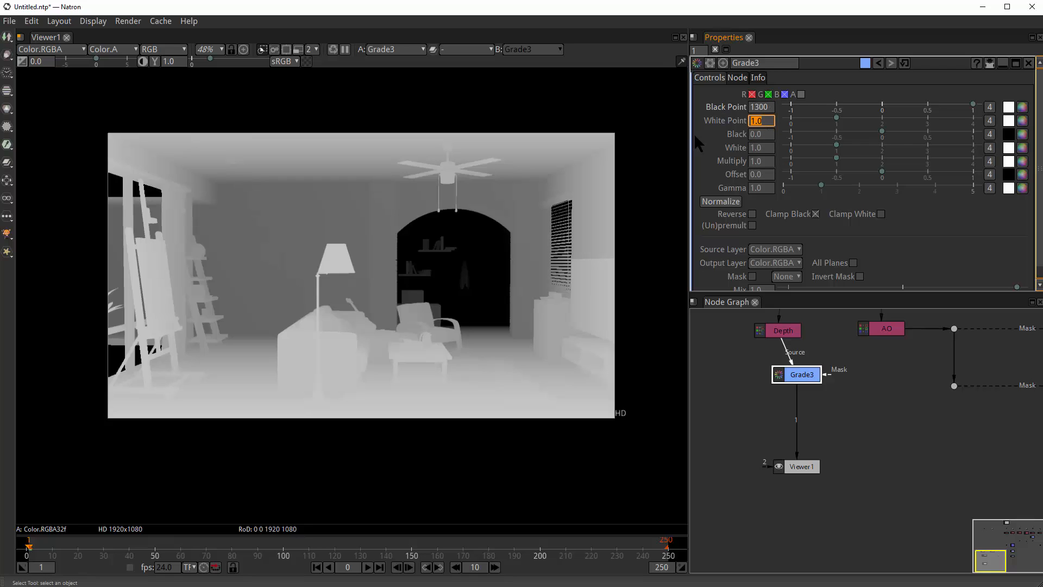
text(500)
key(Return)
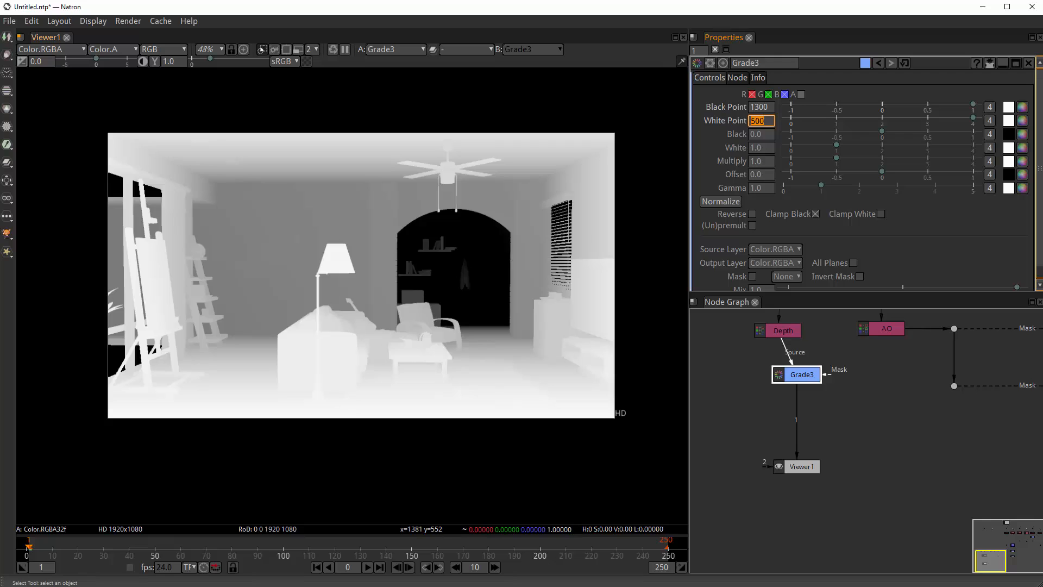
- Align Depth and Grade3 vertically beneath their corner dot and move Viewer1 further below Grade3
drag(916, 466, 841, 429)
scroll(787, 452, down, 2)
drag(777, 438, 831, 453)
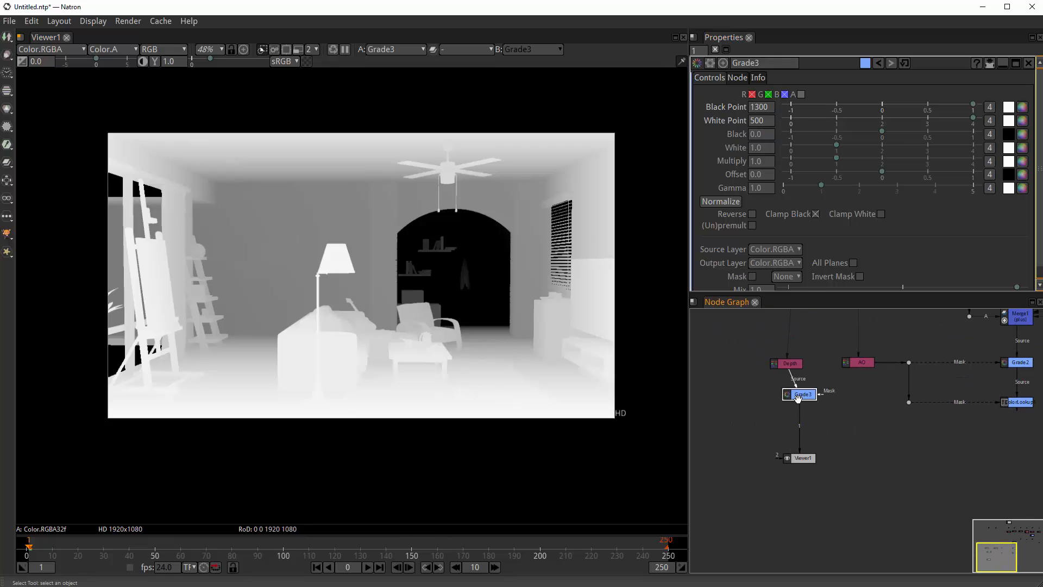
drag(798, 398, 781, 451)
drag(746, 410, 820, 486)
drag(796, 466, 811, 469)
scroll(820, 474, down, 2)
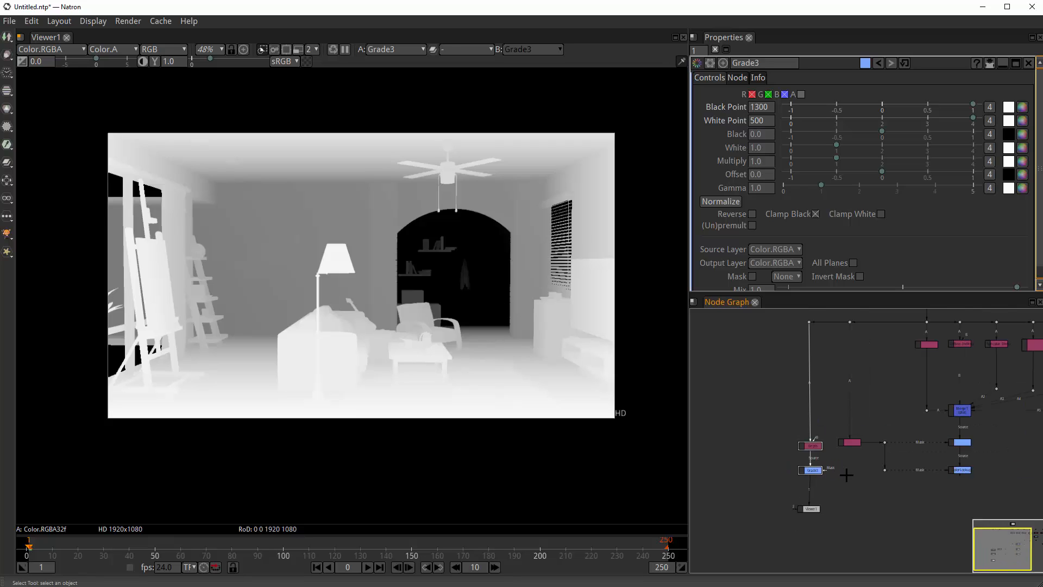
scroll(827, 474, up, 2)
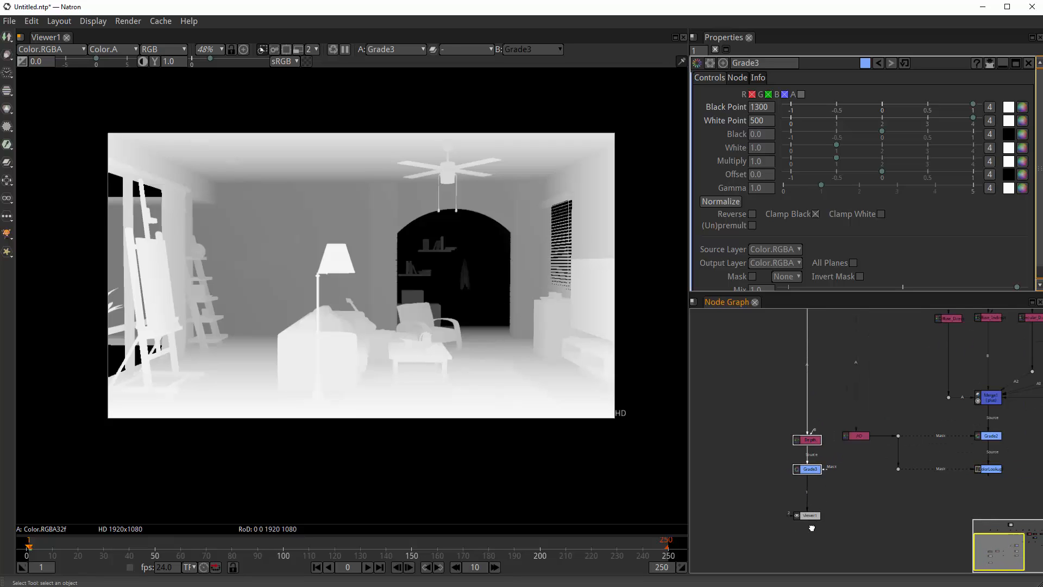
drag(812, 528, 812, 539)
- Add a Blur node in the empty graph space below the ColorLookup node
click(848, 517)
drag(859, 512, 856, 452)
scroll(817, 465, up, 1)
key(Tab)
text(blu)
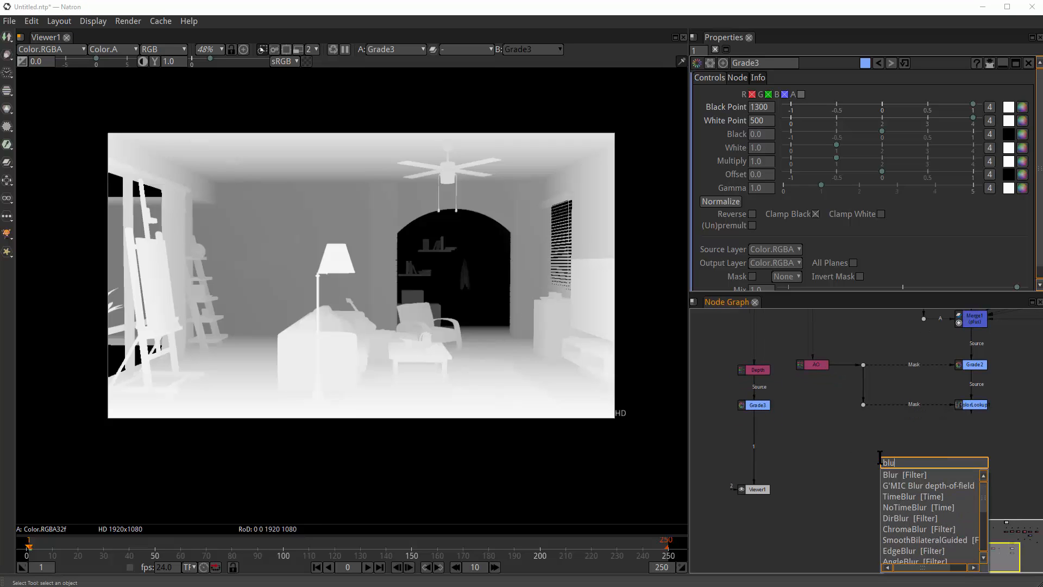
key(Return)
scroll(894, 461, up, 4)
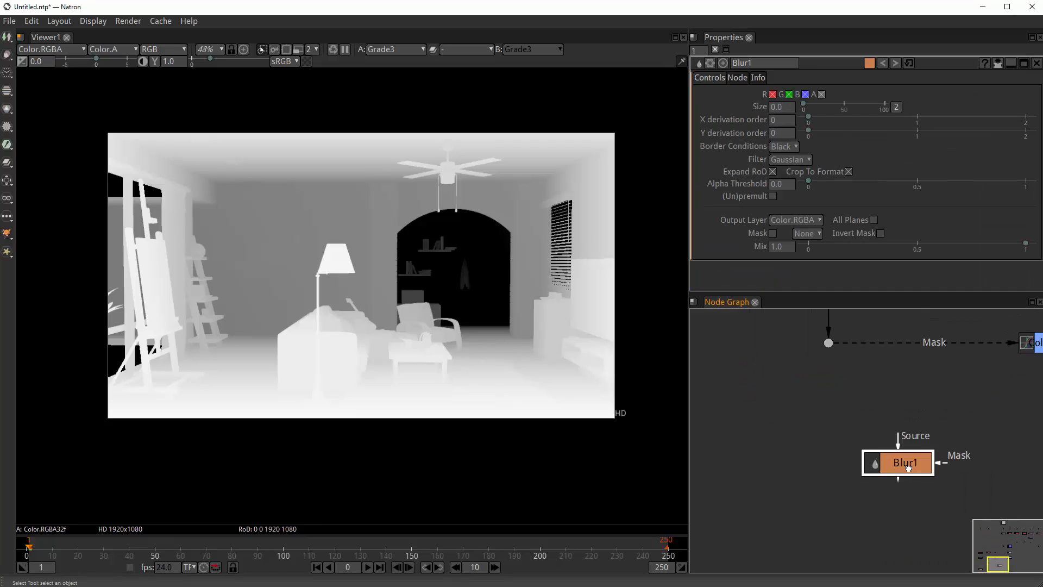
drag(903, 465, 953, 477)
- Align the Depth node with the AO node's row and move Grade3 further below Depth
scroll(952, 475, down, 5)
scroll(903, 443, up, 1)
click(804, 509)
scroll(799, 355, up, 4)
drag(798, 402, 788, 462)
double_click(788, 405)
drag(789, 408, 790, 400)
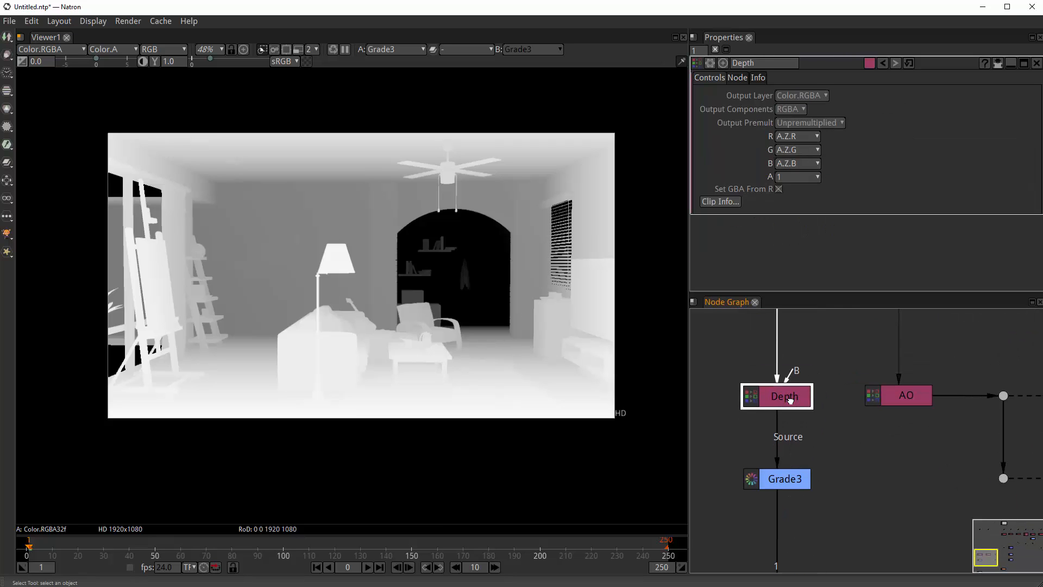
scroll(802, 435, down, 3)
drag(794, 423, 787, 451)
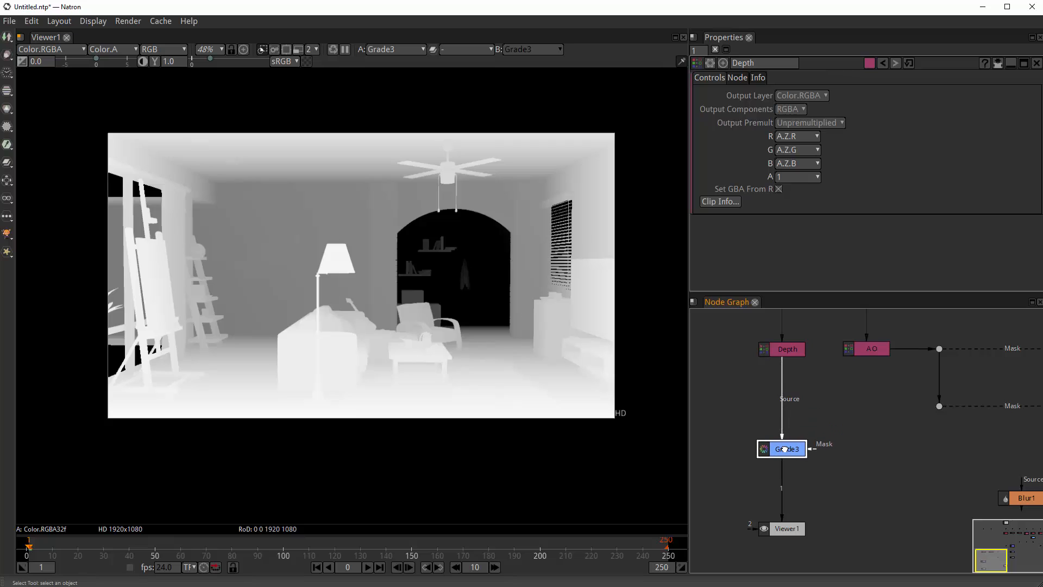
click(791, 541)
scroll(823, 494, down, 3)
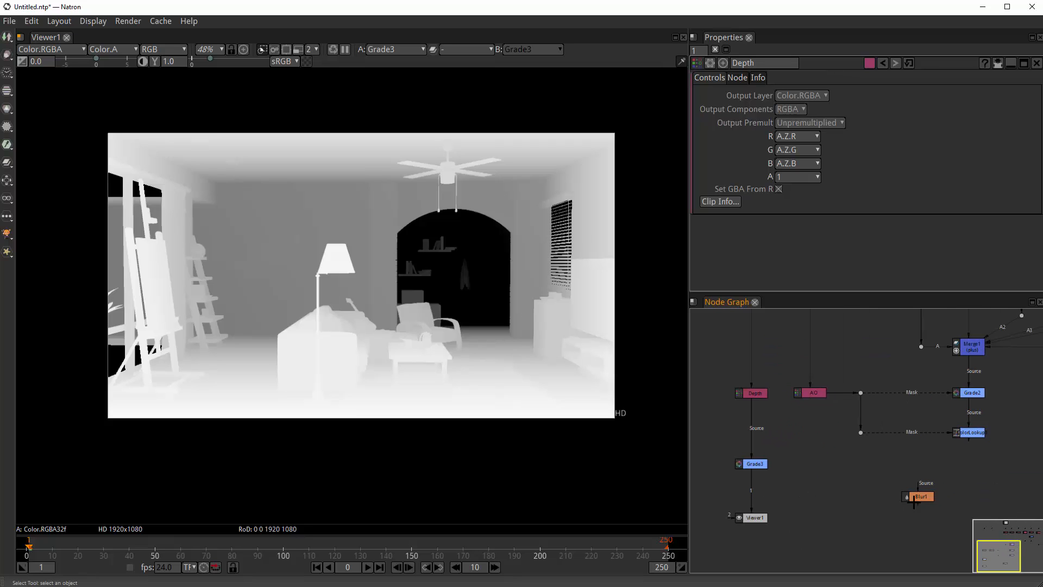
- Move the Blur1 node to just beneath the ColorLookup node
drag(927, 496, 955, 490)
scroll(954, 471, up, 2)
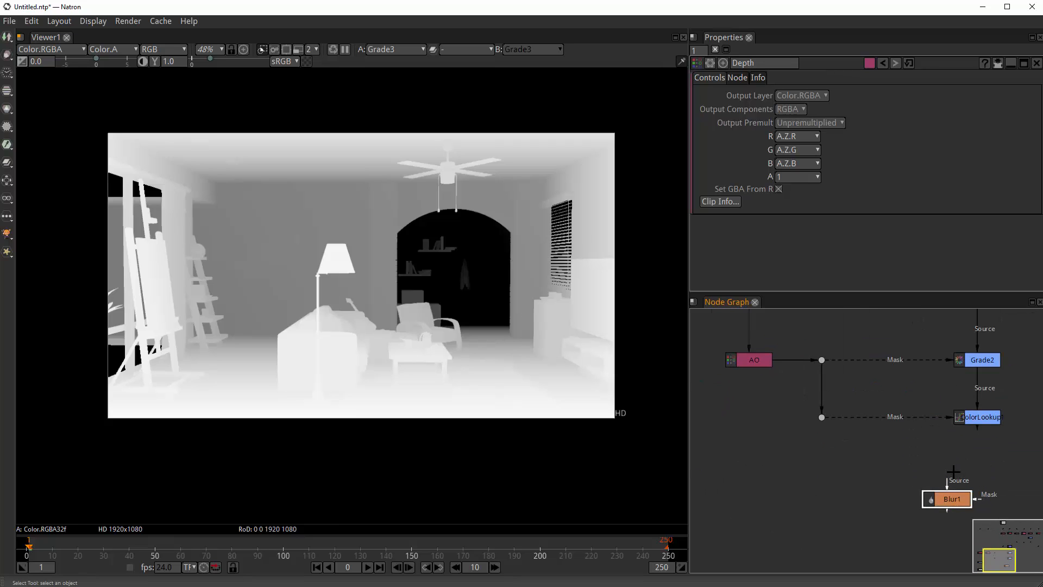
scroll(945, 470, down, 3)
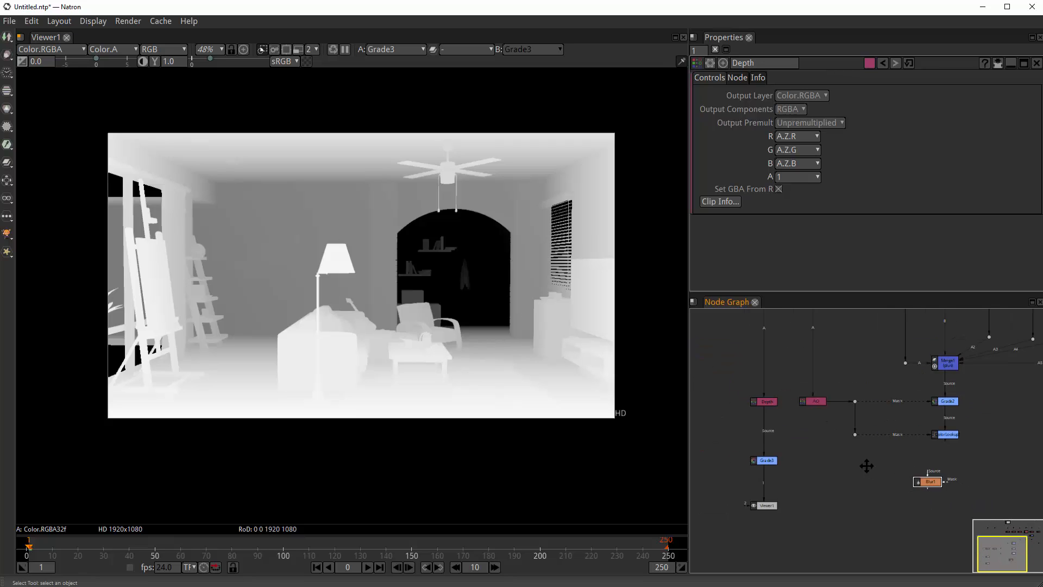
- Search the available nodes for "depth" to look for a depth-based blur
key(Tab)
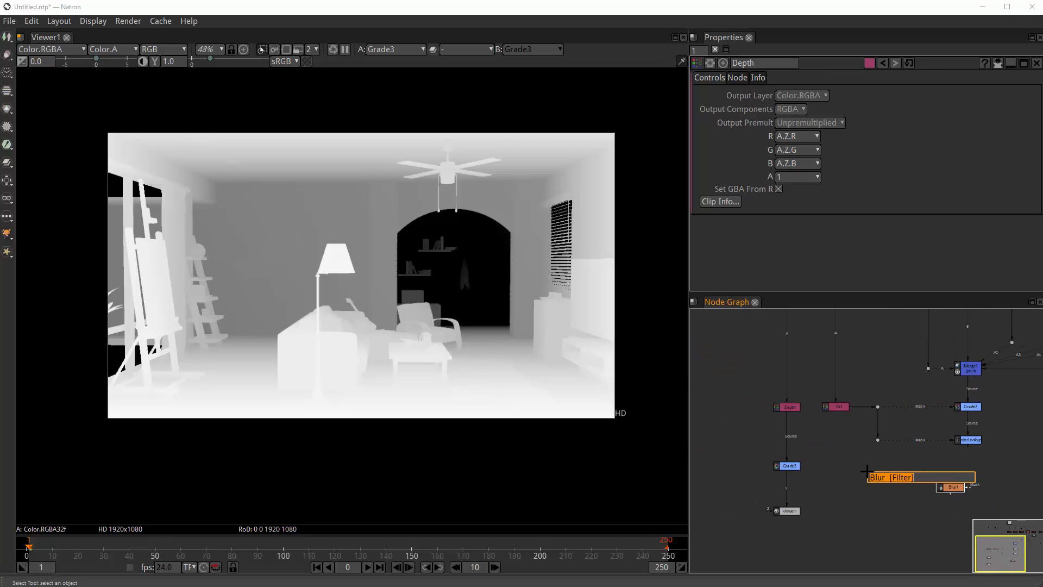
text(depth)
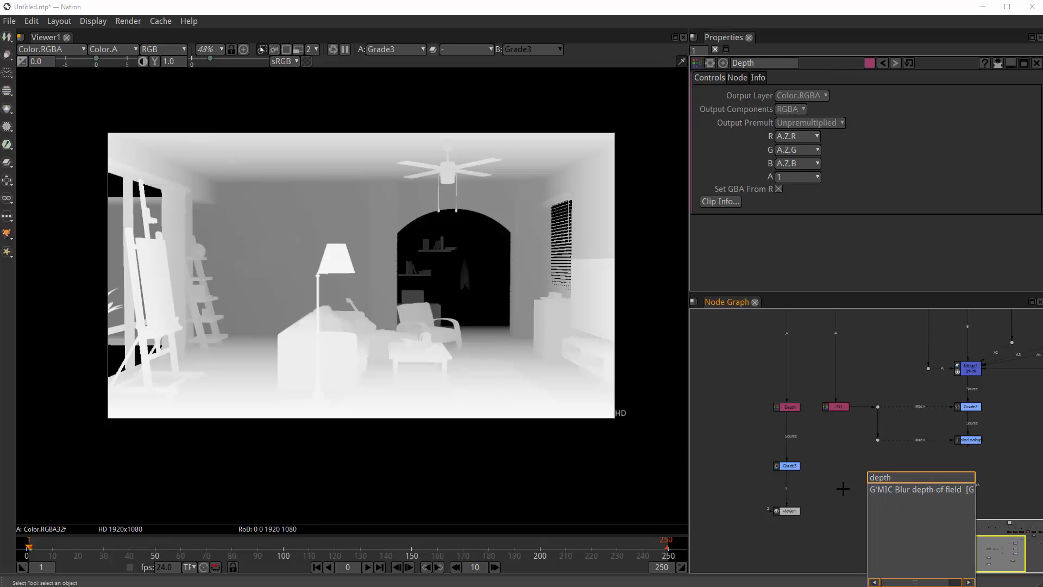
key(Return)
scroll(950, 442, up, 4)
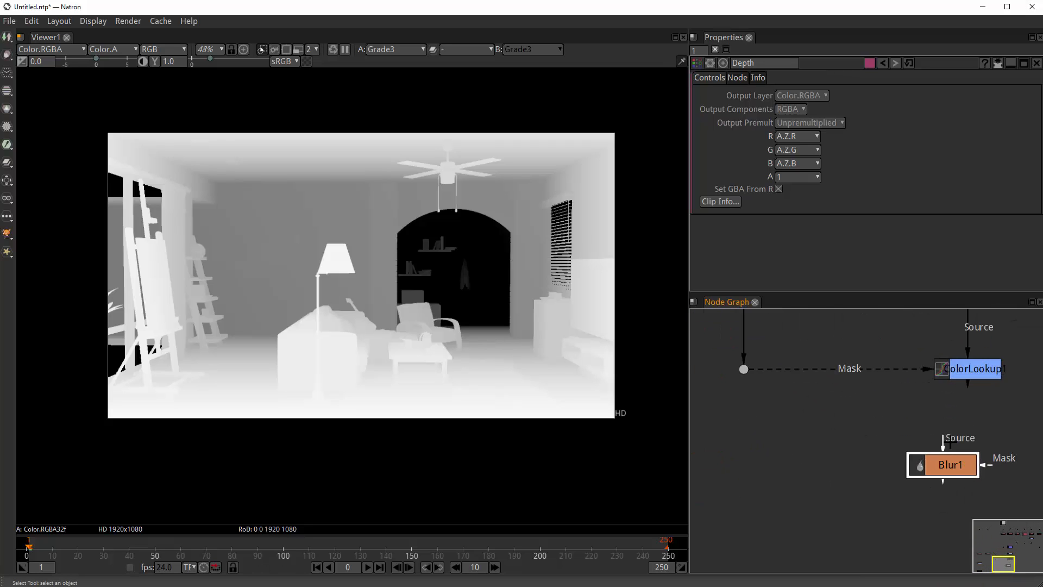
scroll(876, 477, down, 4)
right_click(820, 456)
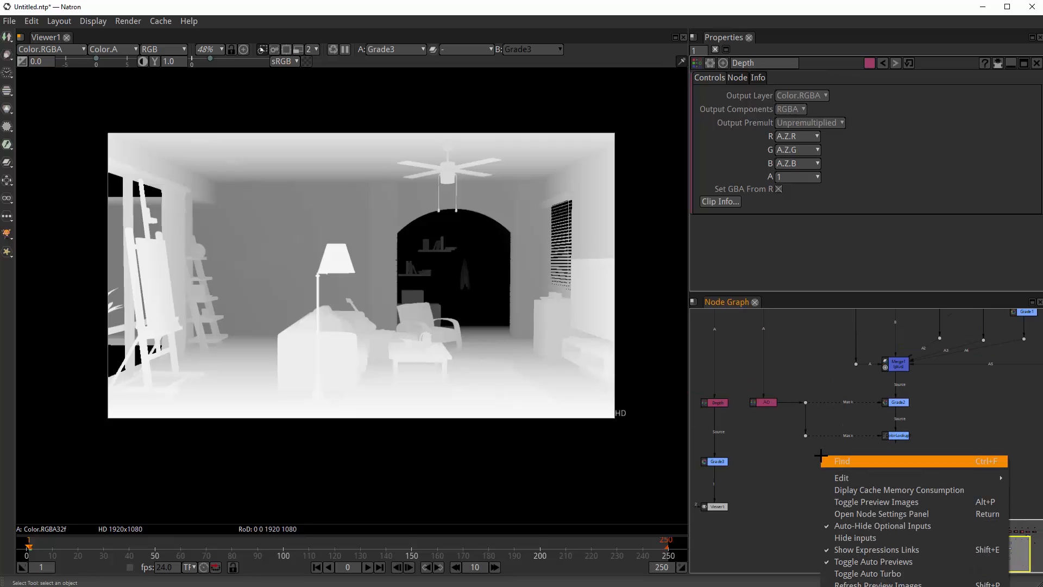
key(Escape)
key(Tab)
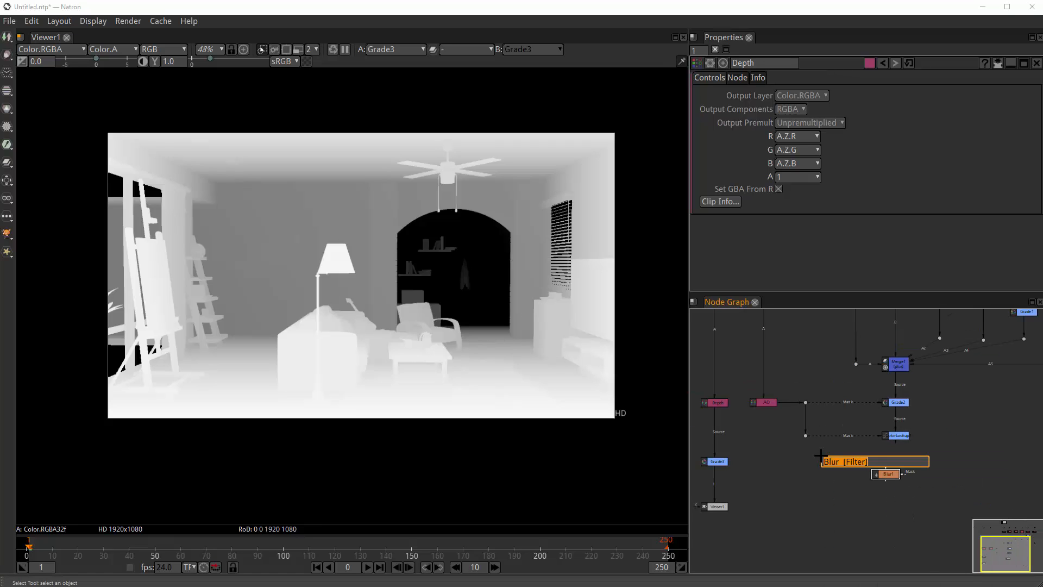
text(depth)
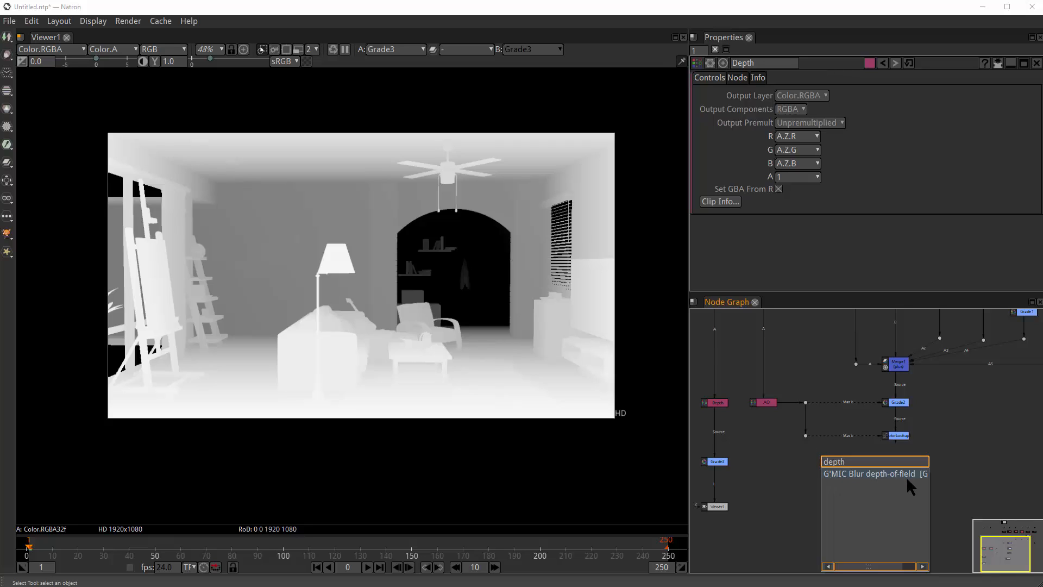
key(Return)
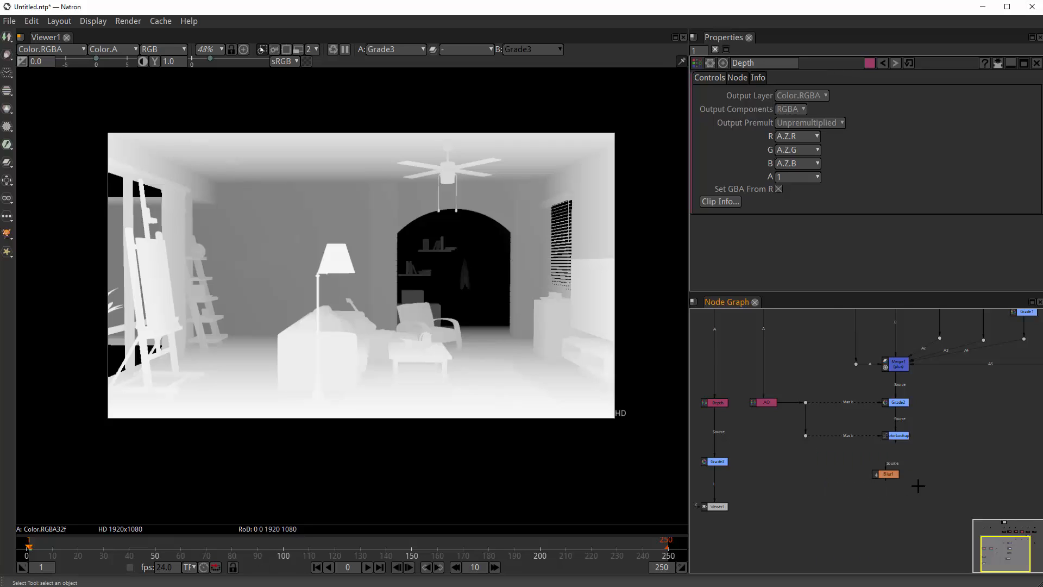
- Connect Blur1's Source input to the ColorLookup node and align Blur1 directly beneath it
scroll(873, 462, up, 6)
drag(869, 435, 873, 359)
drag(891, 454, 939, 465)
scroll(922, 463, down, 3)
- Connect Blur1's Mask input to Grade3 and line Grade3 up horizontally with Blur1
scroll(793, 461, down, 10)
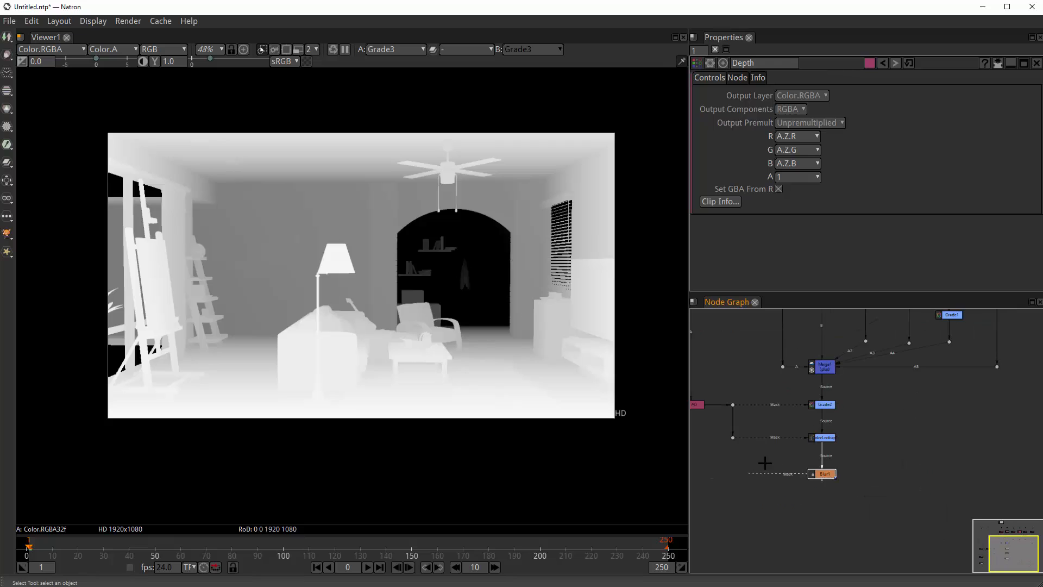
drag(730, 461, 845, 457)
scroll(808, 458, up, 4)
scroll(774, 462, up, 1)
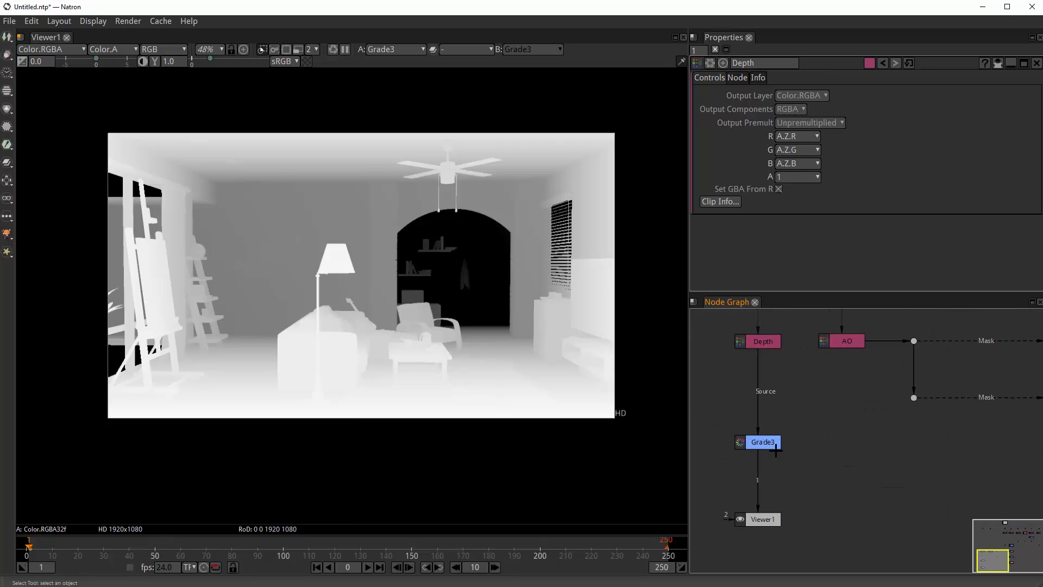
drag(777, 447, 755, 462)
scroll(783, 462, down, 2)
- Connect Viewer1 to Blur1's output and place Viewer1 beneath Blur1
click(975, 460)
drag(752, 504, 965, 508)
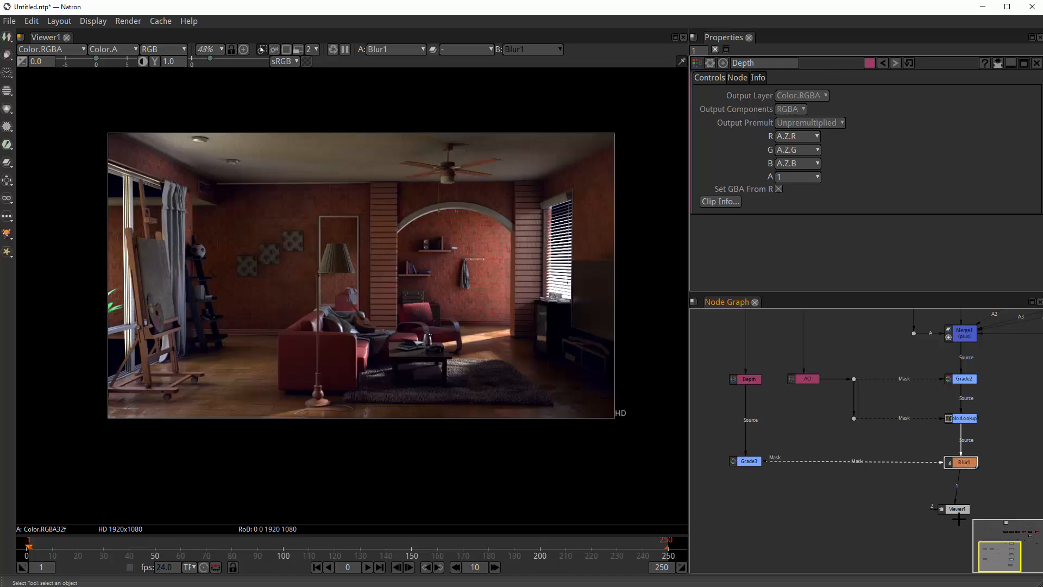
scroll(875, 460, up, 2)
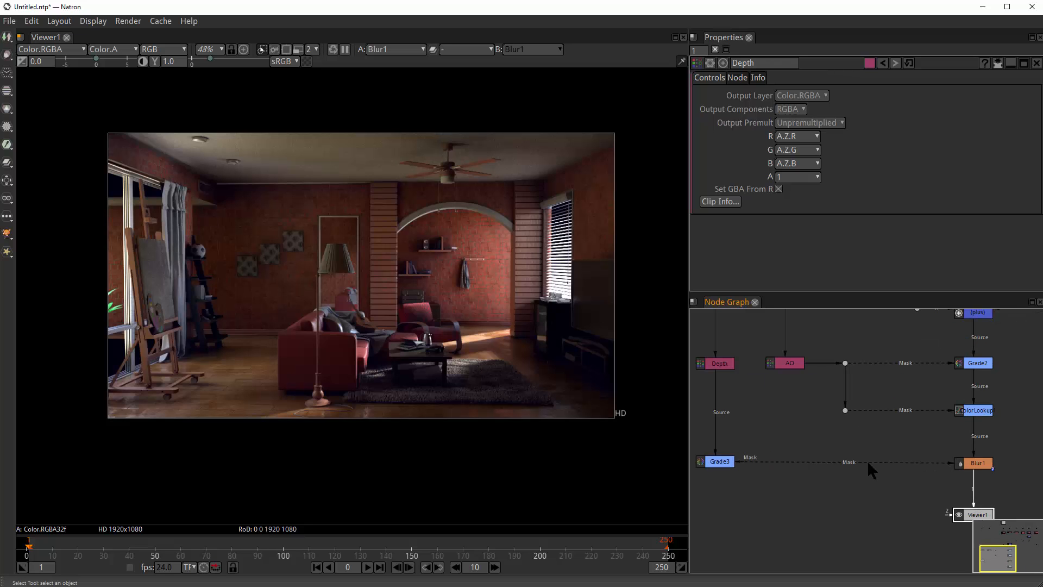
- Set Blur1's mask channel to Color.R and straighten Viewer1 beneath Blur1
click(984, 464)
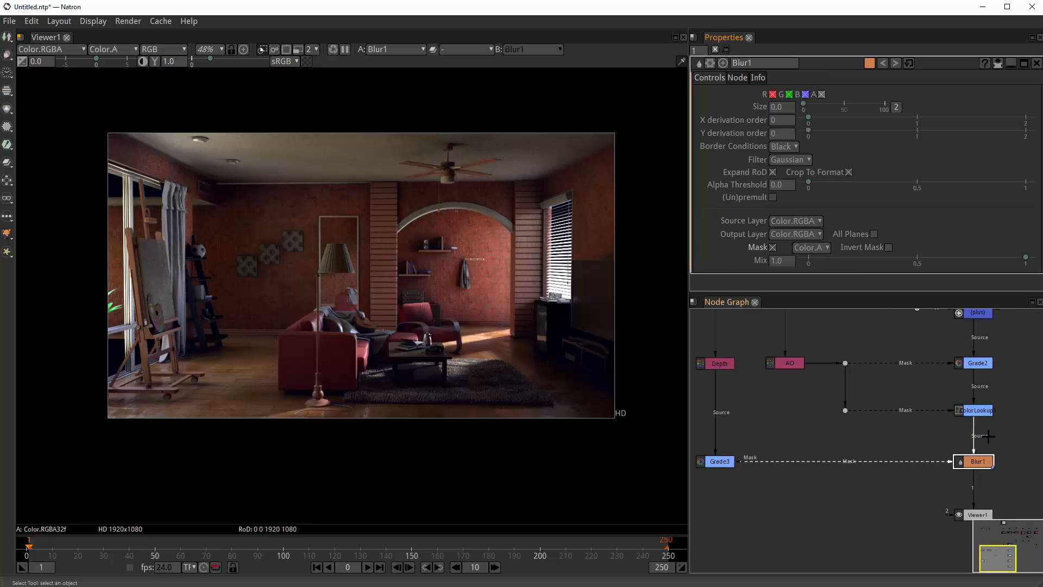
click(823, 249)
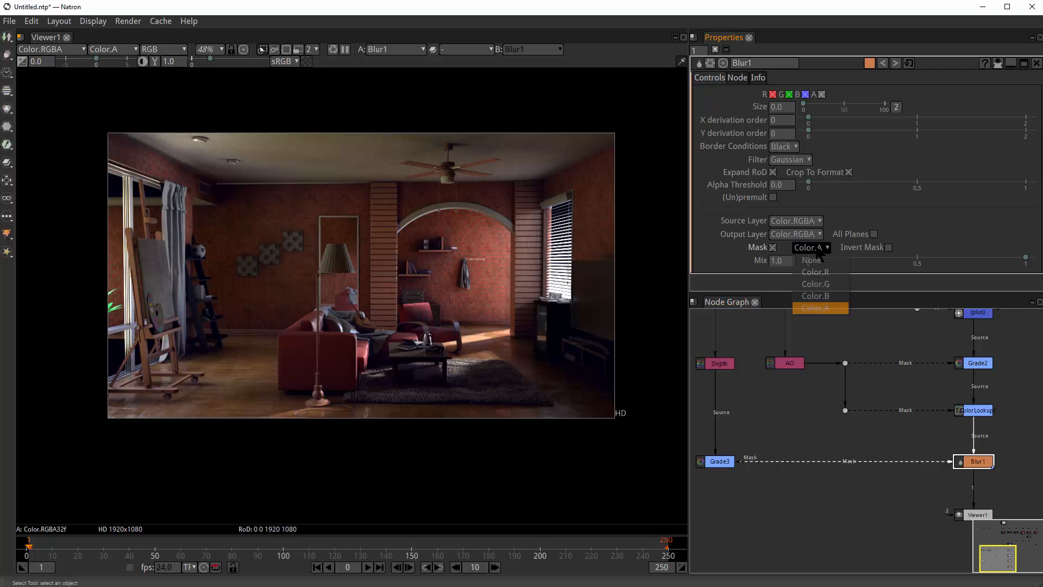
click(820, 271)
scroll(897, 478, right, 2)
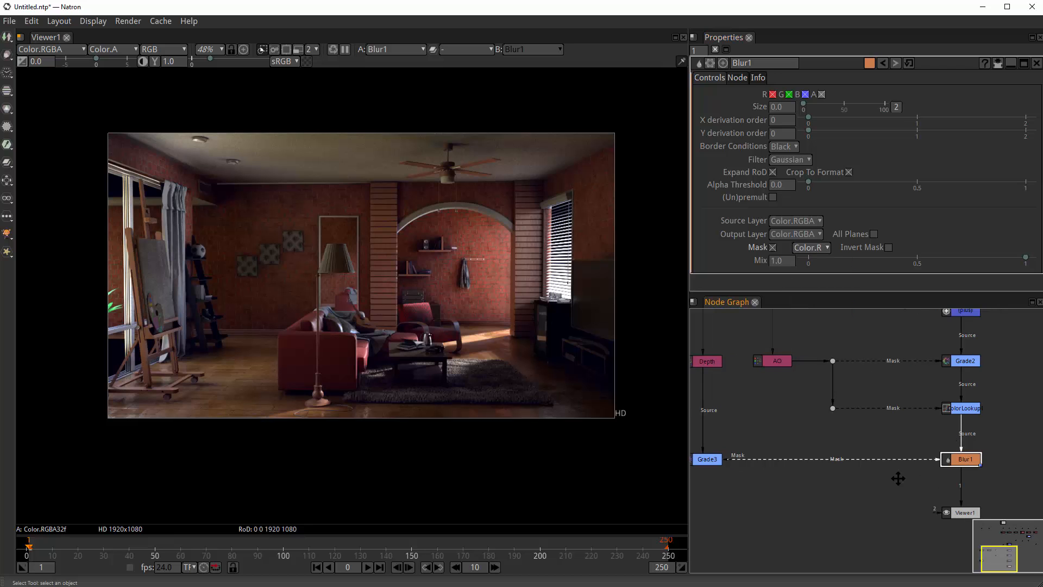
click(937, 511)
drag(936, 513, 937, 516)
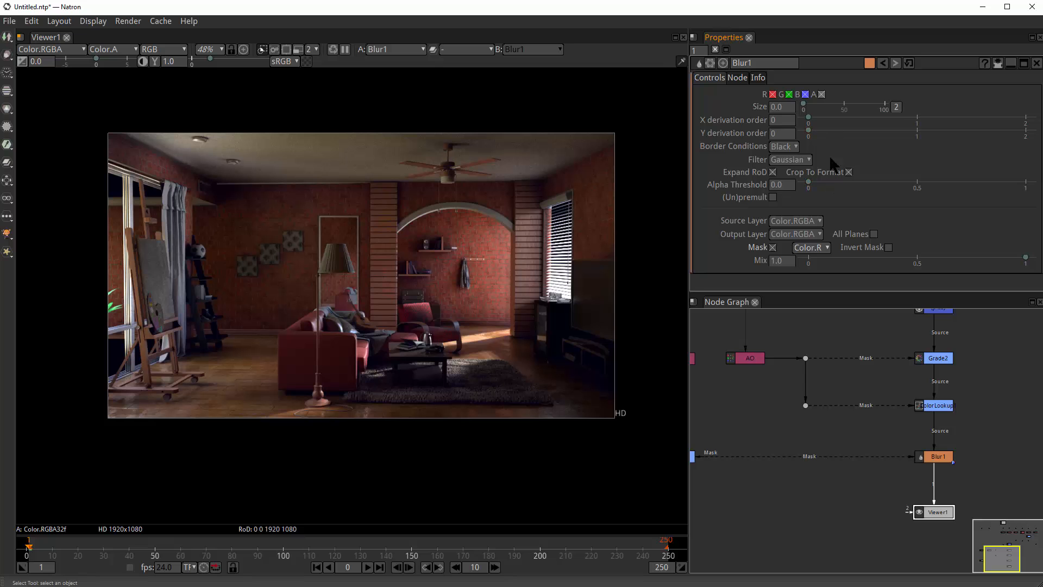
- Set Blur1's Size to 61.0
drag(811, 101, 853, 121)
drag(934, 460, 974, 458)
click(977, 459)
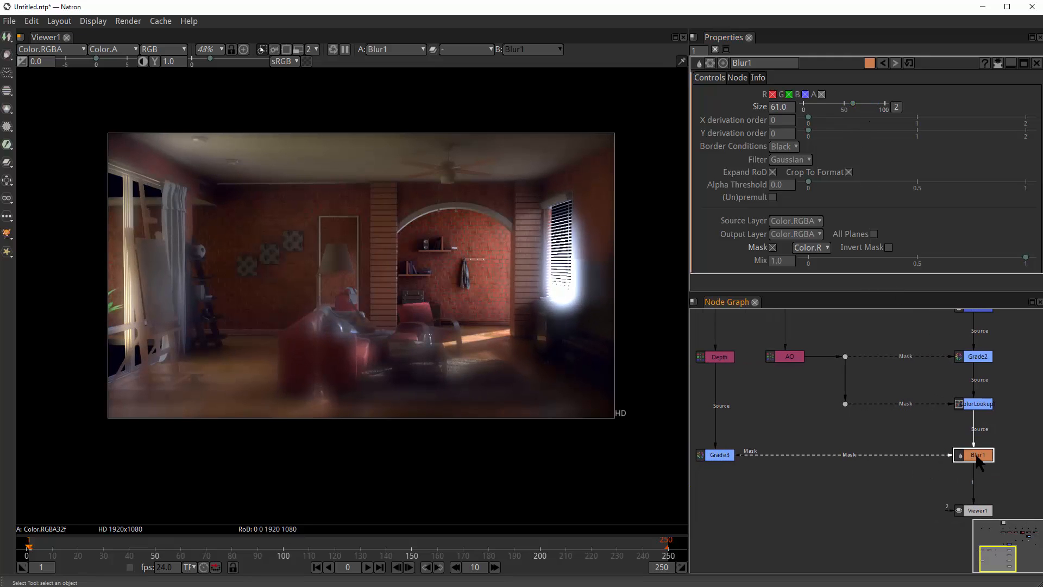
- Invert Blur1's mask and inspect the archway area of the image up close
click(889, 248)
drag(973, 519, 891, 493)
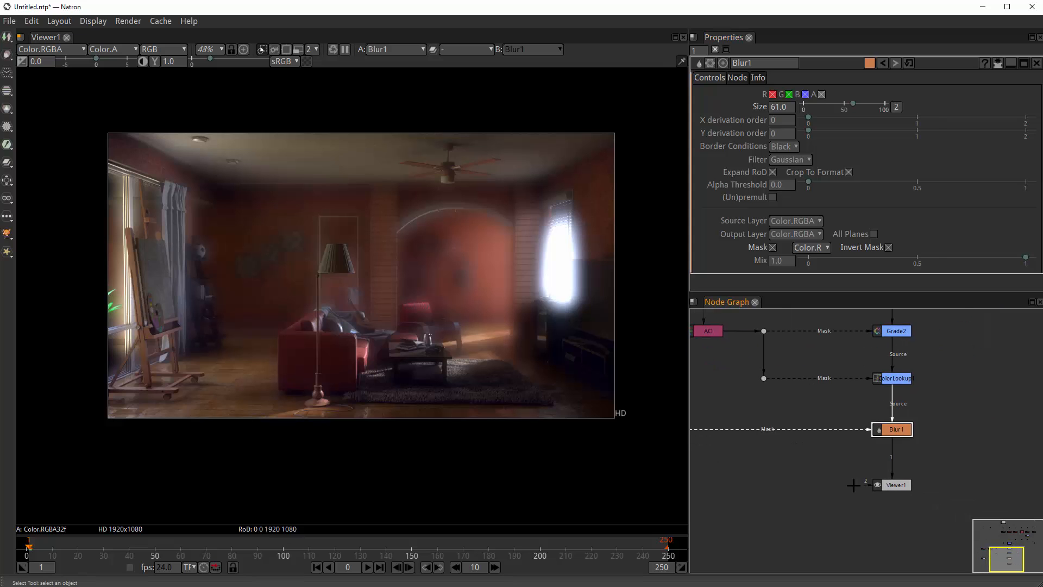
click(892, 492)
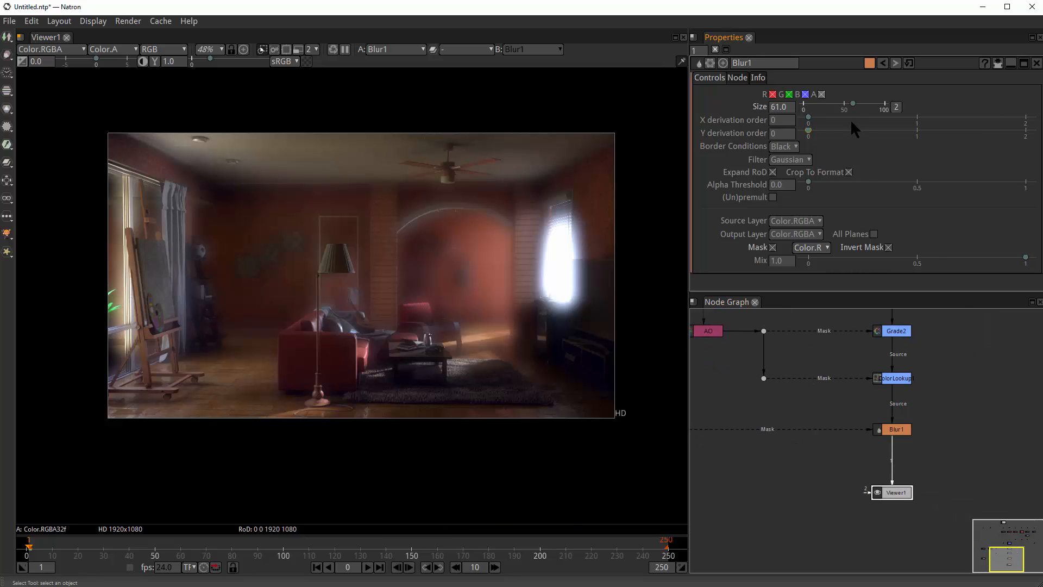
scroll(406, 301, up, 3)
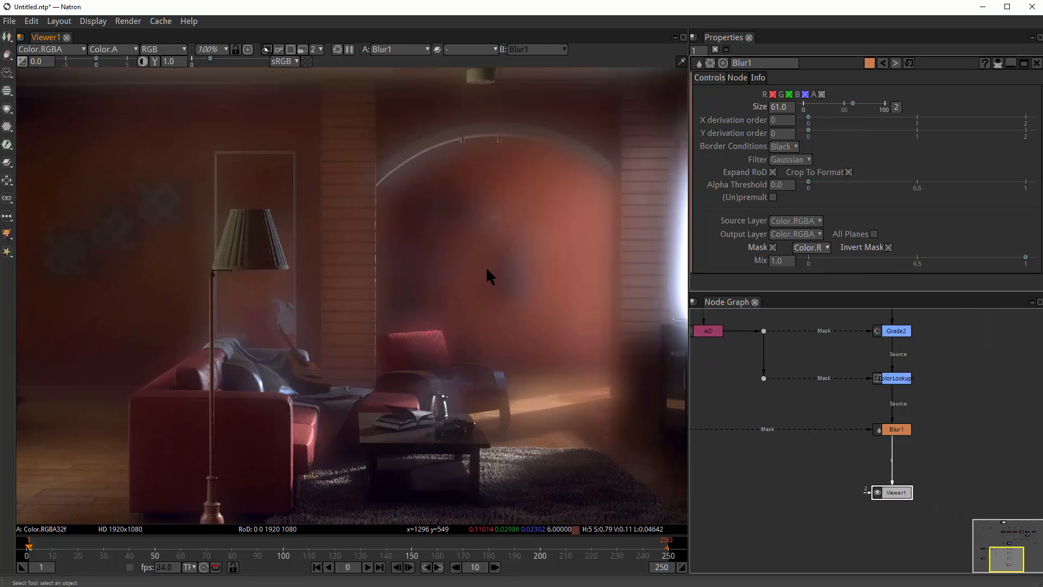
- Reduce Blur1's Size to 9.7 and check the blur across the room
drag(848, 103, 811, 104)
scroll(533, 278, down, 5)
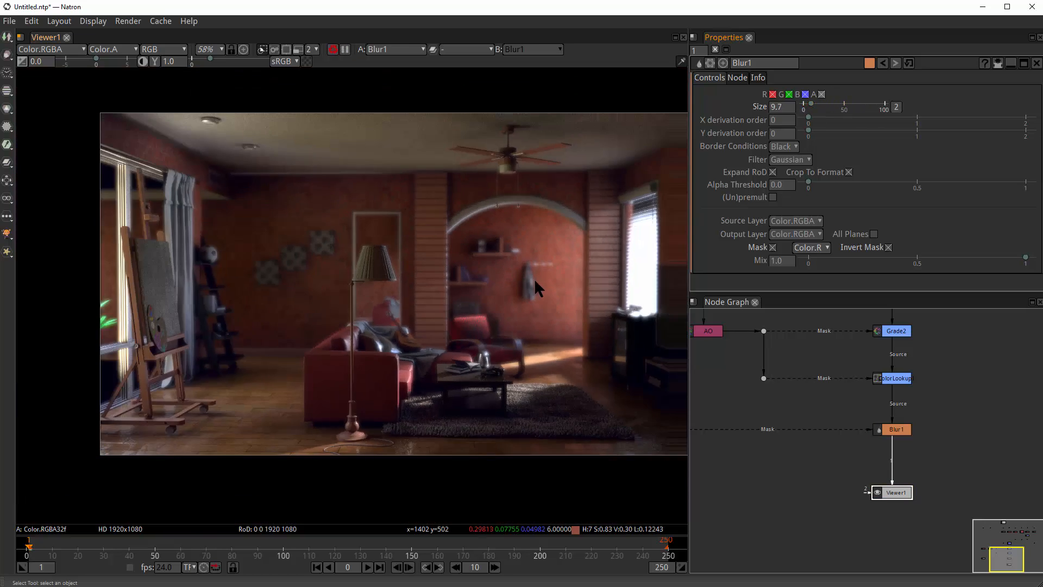
scroll(519, 257, up, 3)
scroll(520, 257, down, 2)
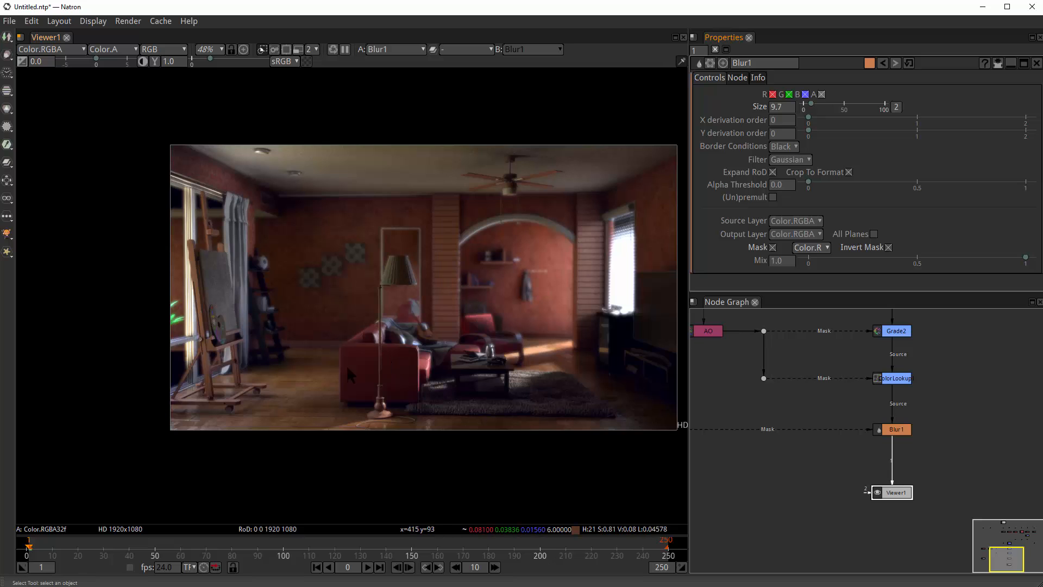
- Set Blur1's Size to 6.3
scroll(471, 322, up, 2)
drag(811, 100, 808, 100)
scroll(494, 368, down, 3)
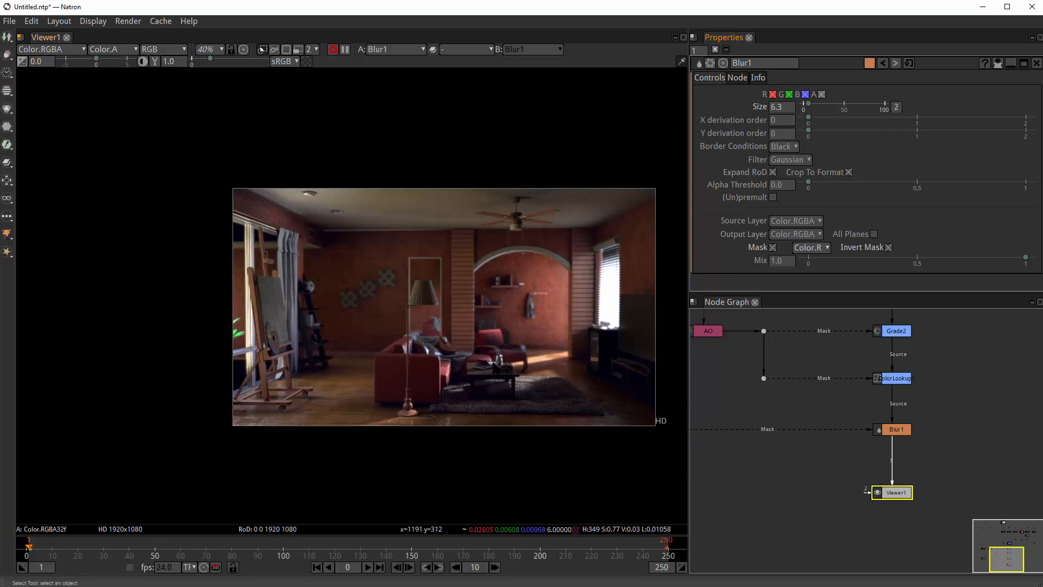
- Examine the depth-masked blur in the viewer, comparing the foreground furniture with the archway and back wall
scroll(494, 364, up, 3)
drag(524, 388, 528, 415)
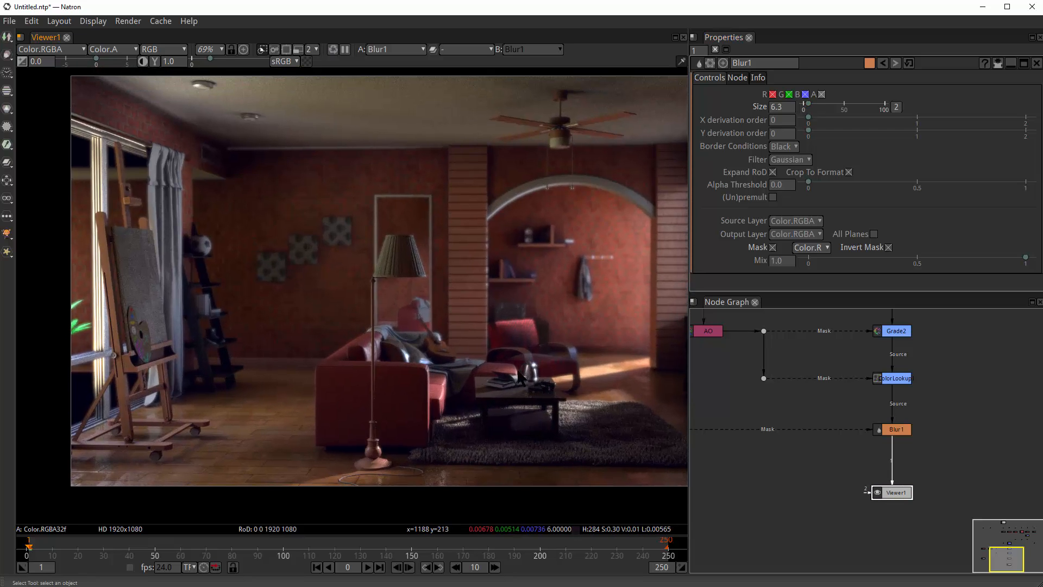
drag(492, 360, 403, 385)
scroll(506, 275, up, 2)
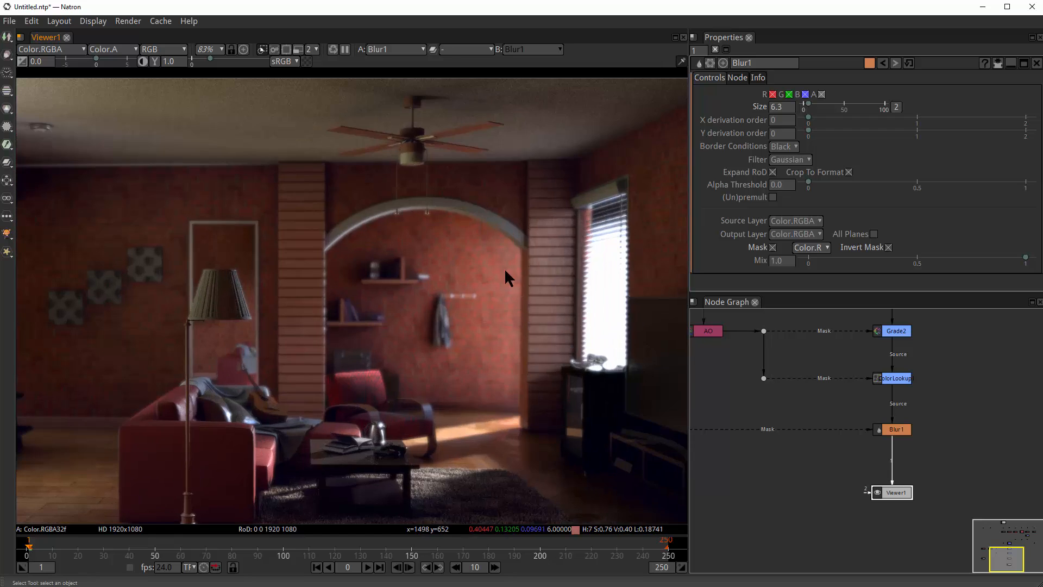
scroll(440, 305, up, 2)
scroll(445, 360, down, 7)
scroll(497, 312, up, 3)
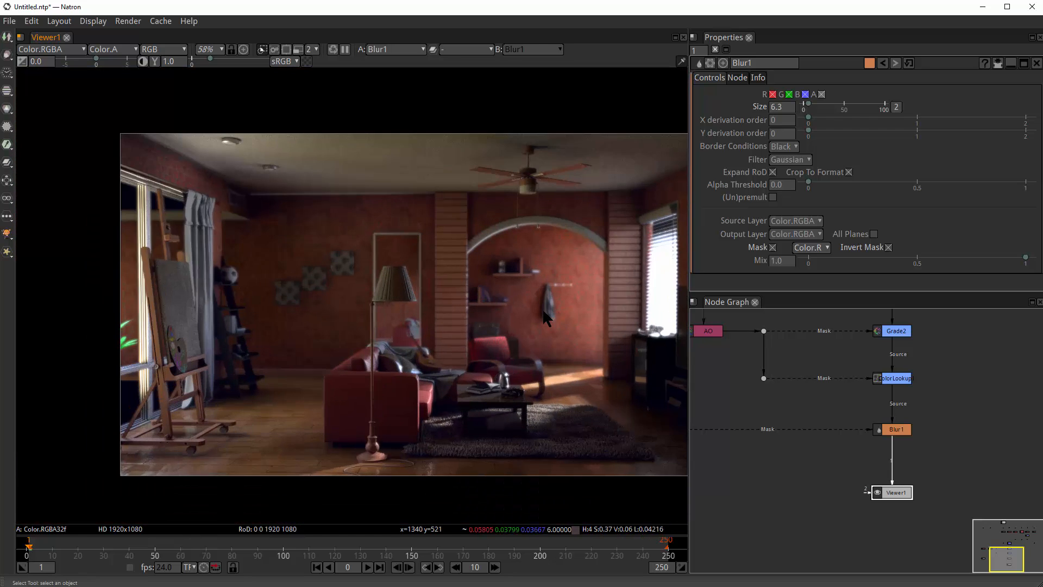
drag(509, 312, 513, 296)
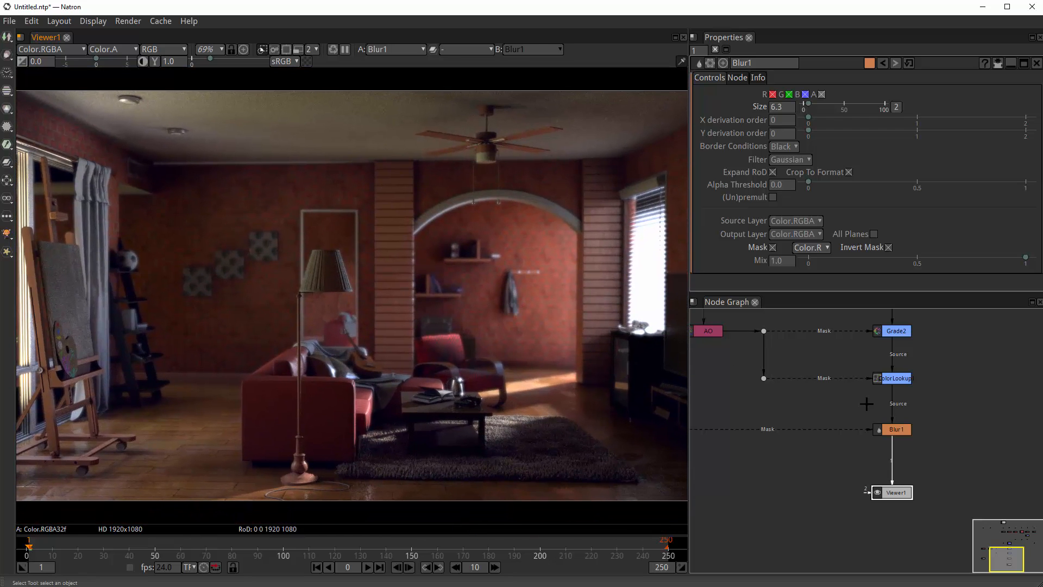
- Move Viewer1 further below Blur1 and bring the whole node tree into view
drag(880, 490, 852, 536)
scroll(785, 482, down, 6)
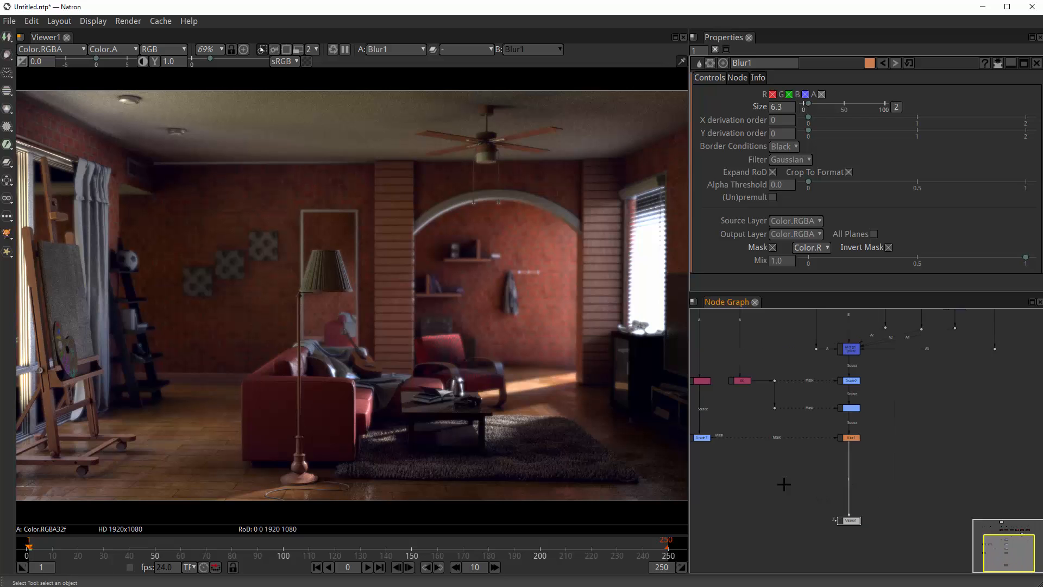
drag(848, 469, 822, 524)
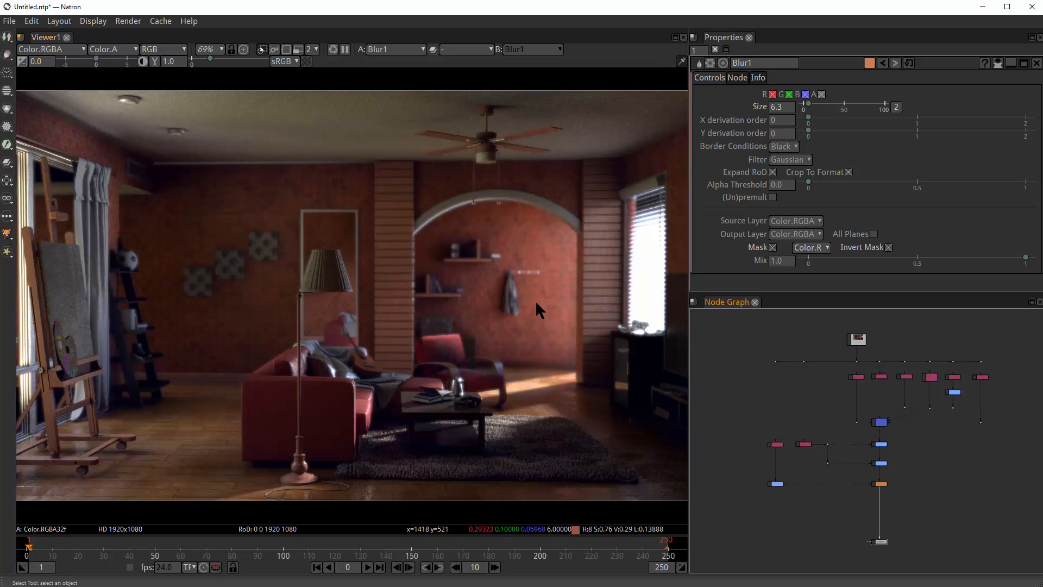
- Inspect the blur along the red armchair's top edge and the brick column beside the archway
scroll(520, 315, up, 5)
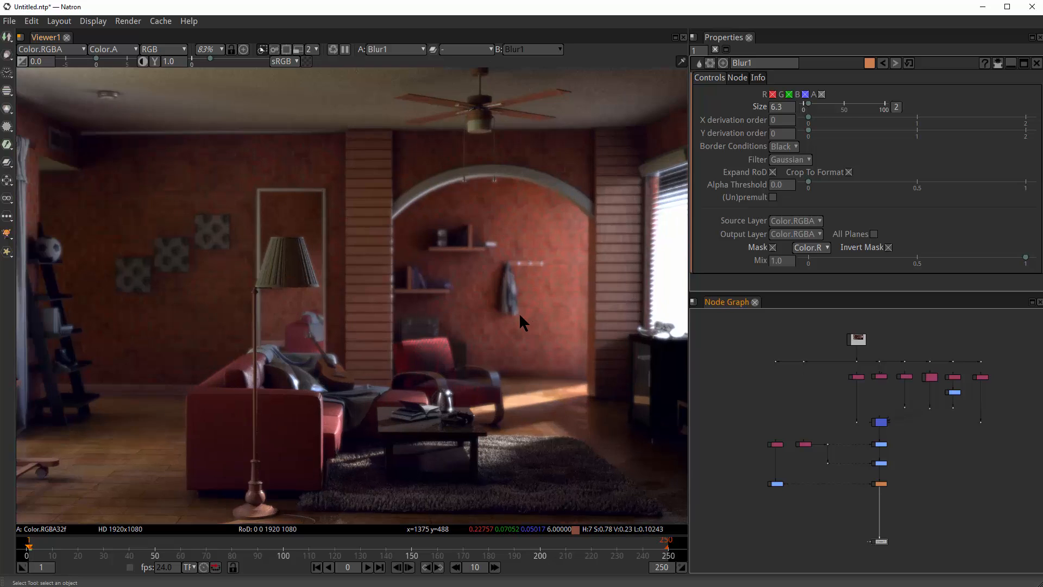
scroll(826, 485, up, 8)
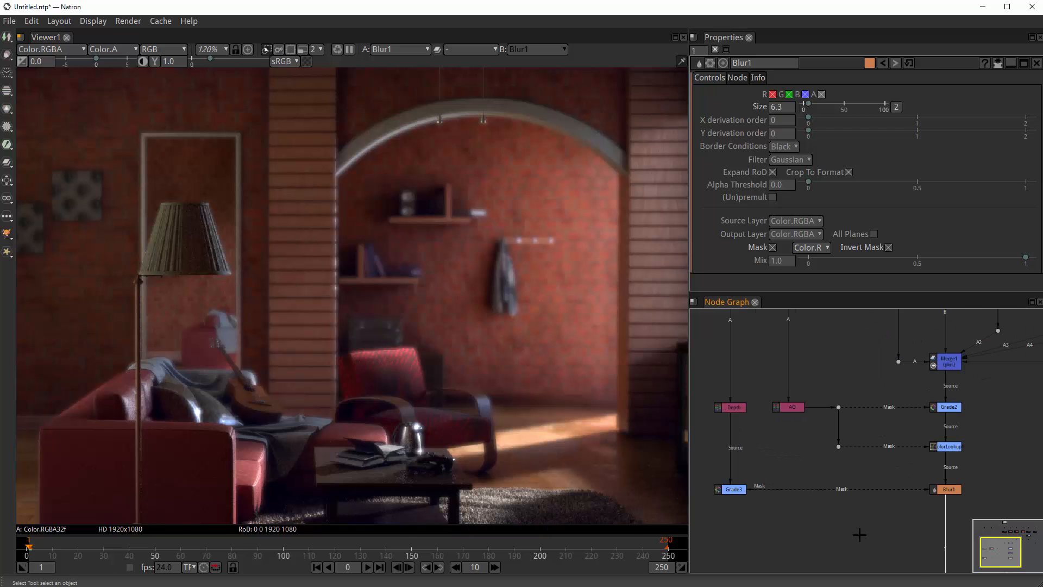
scroll(364, 332, up, 15)
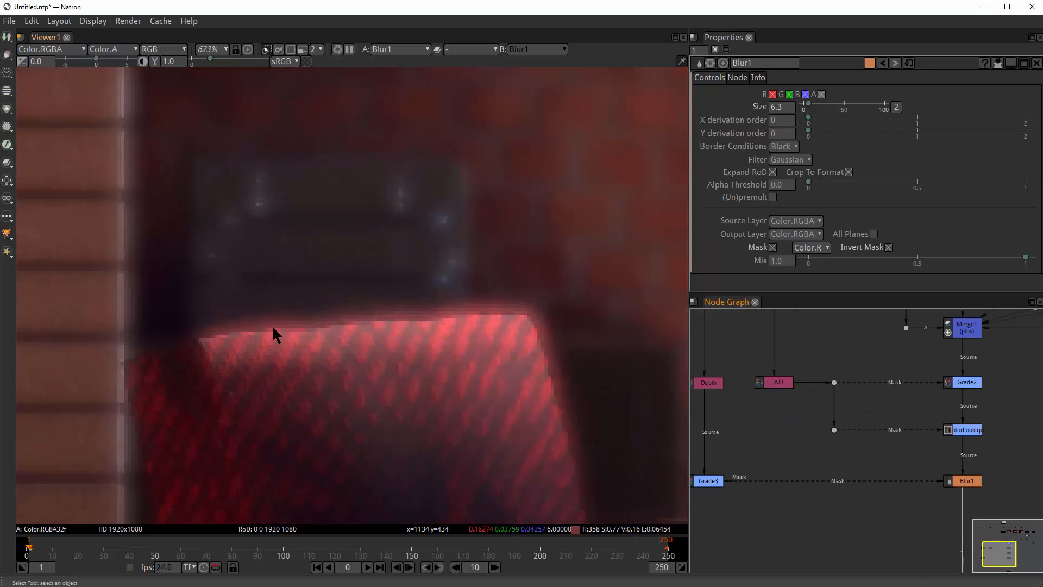
scroll(519, 354, down, 7)
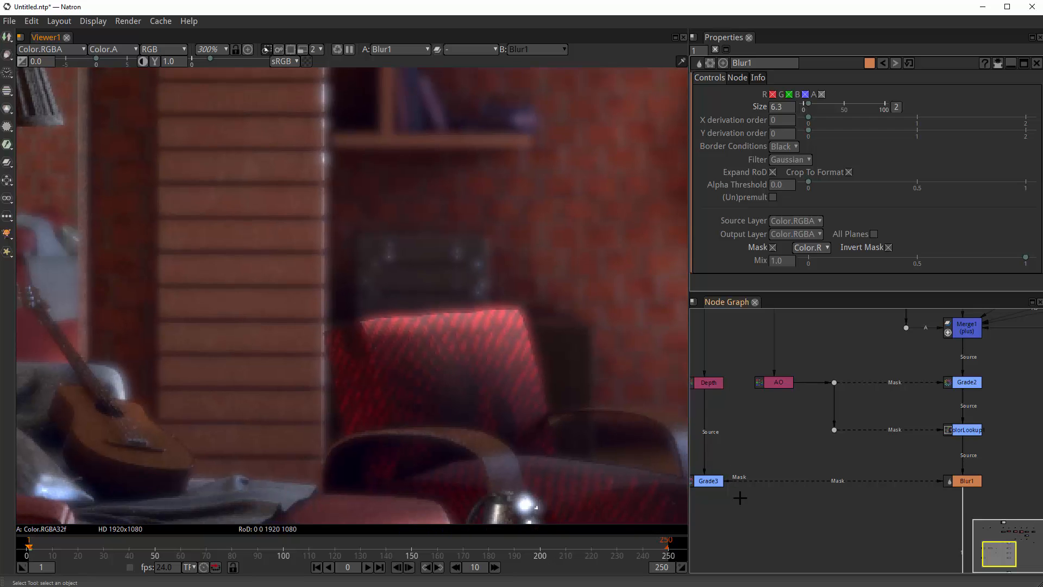
- Display Grade3's depth mask in the viewer and inspect its edges around the armchair and archway
drag(720, 486, 767, 455)
click(766, 453)
key(1)
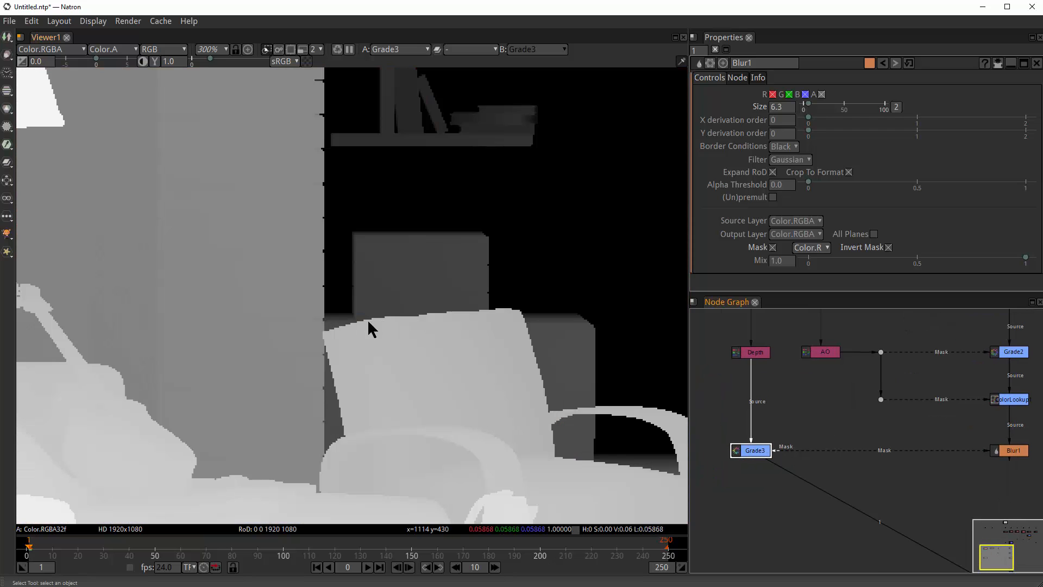
scroll(448, 334, down, 5)
scroll(373, 319, up, 10)
scroll(556, 277, down, 7)
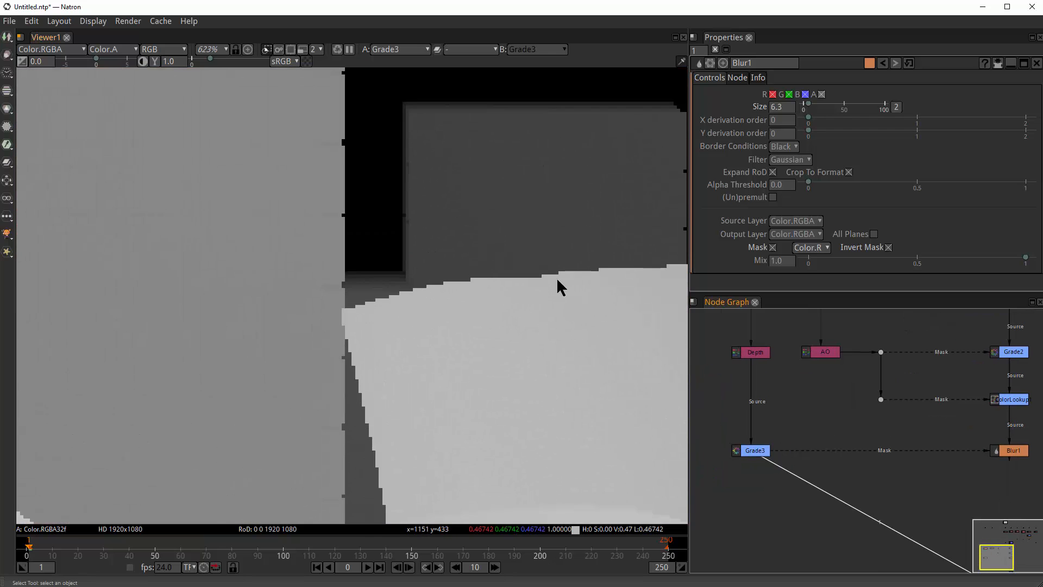
scroll(631, 304, down, 12)
scroll(806, 441, up, 3)
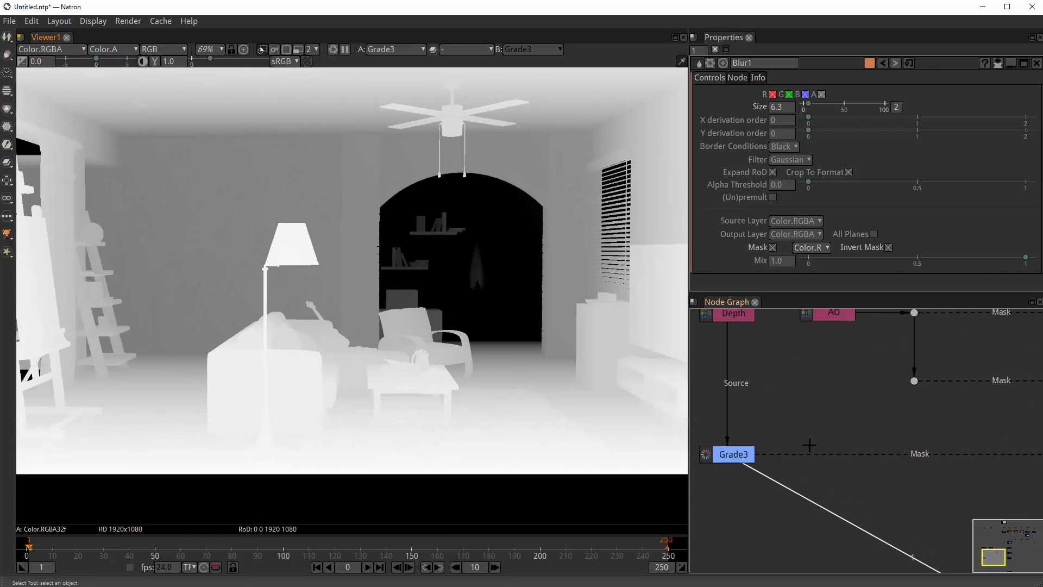
- Add a Blur node after Grade3 and place it on the mask connection between Grade3 and Blur1
click(719, 459)
key(Tab)
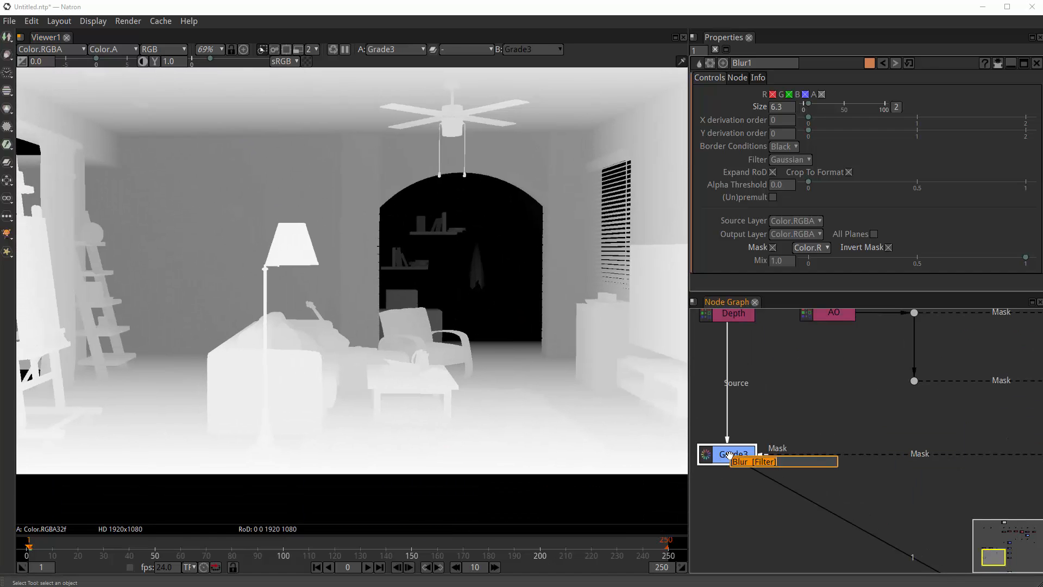
key(Return)
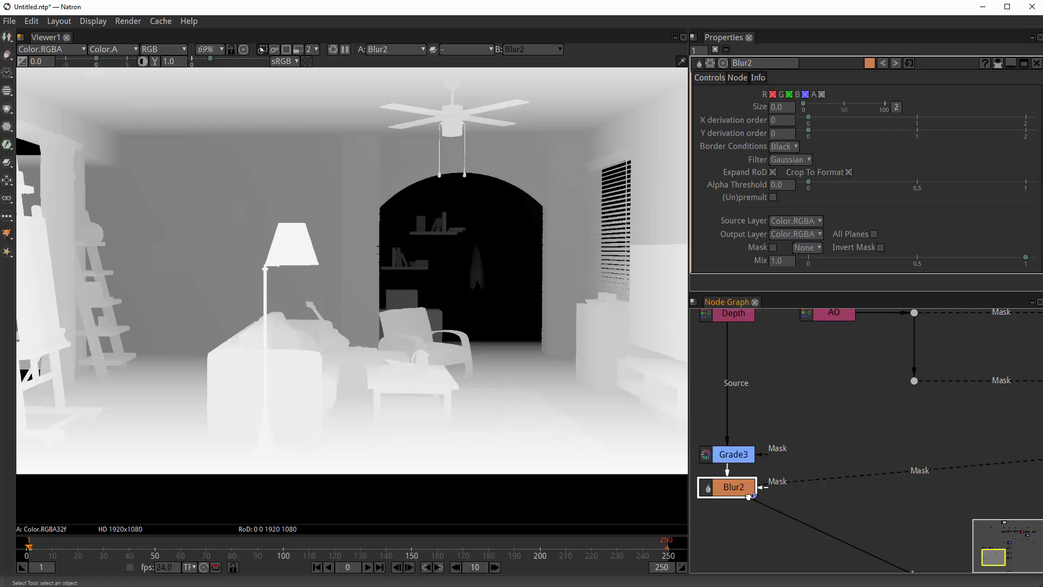
drag(749, 496, 906, 466)
scroll(701, 478, down, 3)
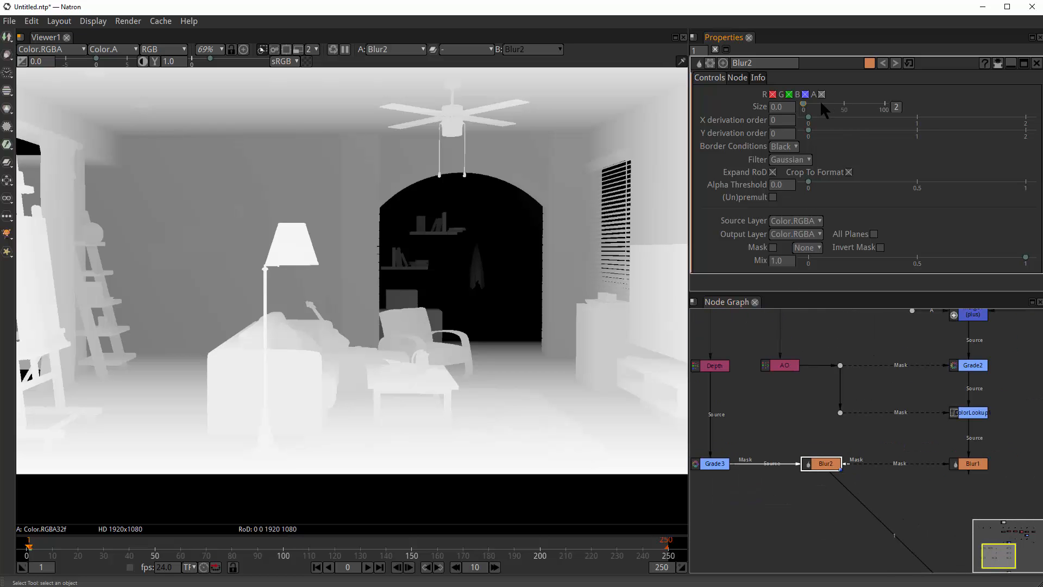
- Set Blur2's Size to 17.0 and check the softened edges of the depth mask
drag(804, 104, 817, 103)
scroll(348, 305, up, 6)
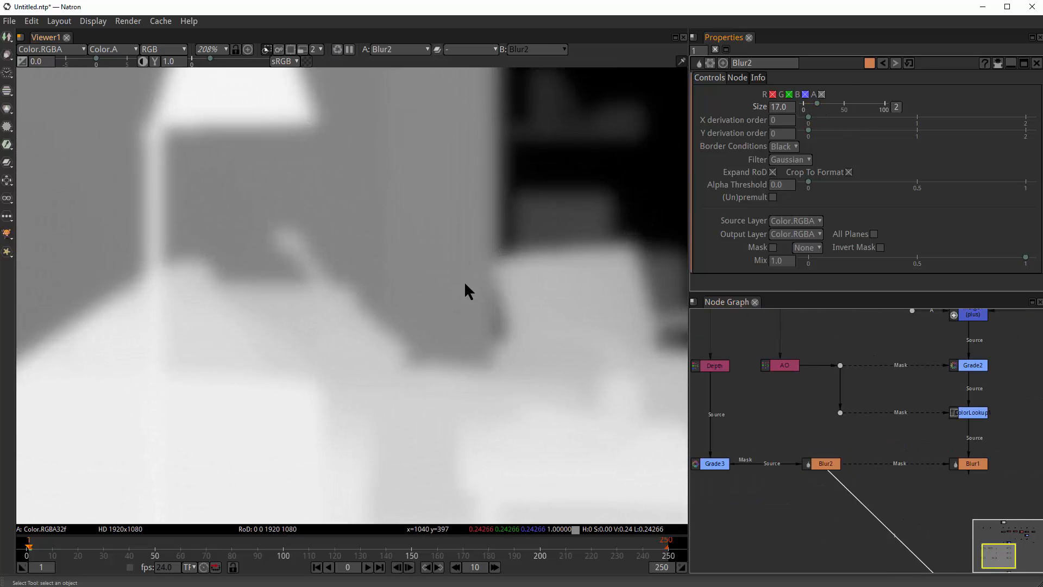
scroll(531, 266, down, 6)
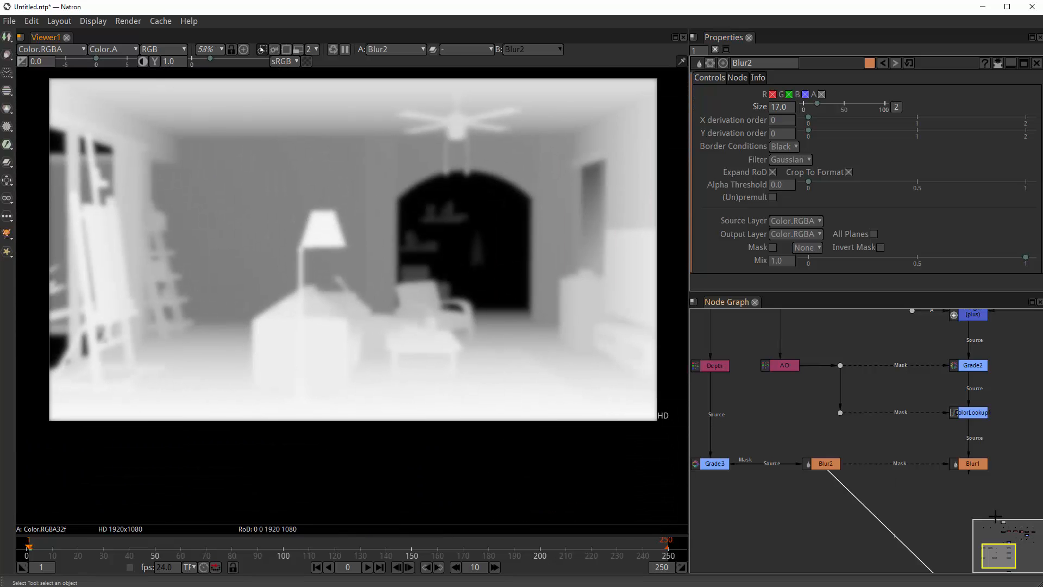
- Display Blur1's output and examine how the softened depth mask affects the armchair, archway and whole room
click(968, 465)
key(1)
scroll(459, 298, up, 10)
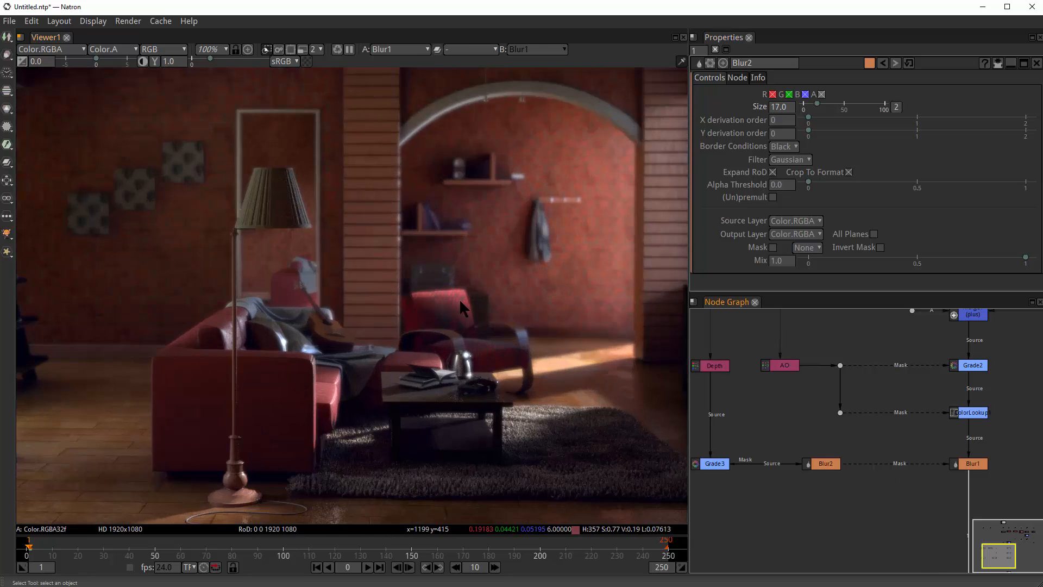
scroll(348, 251, down, 8)
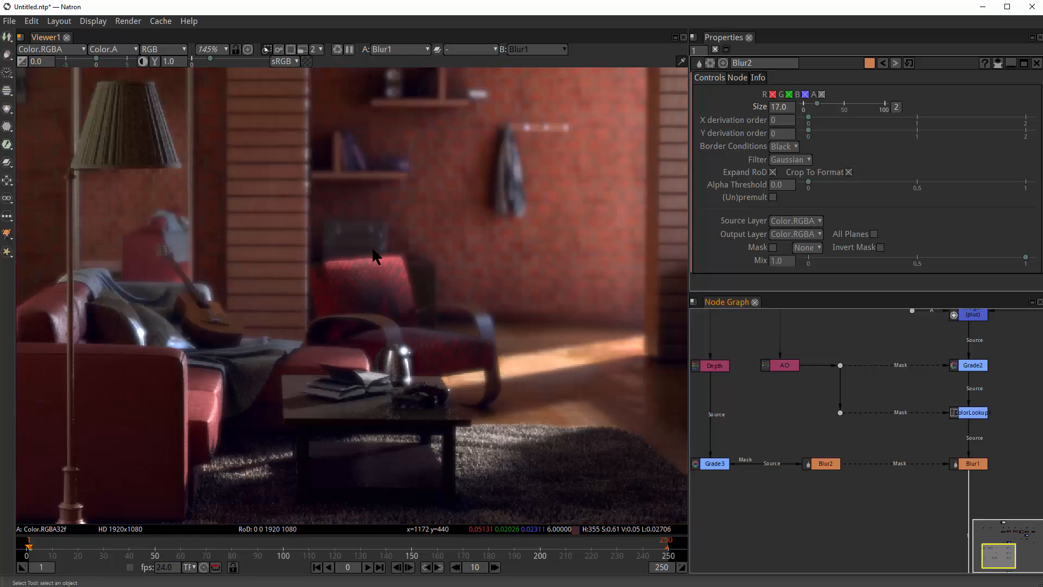
scroll(442, 310, down, 2)
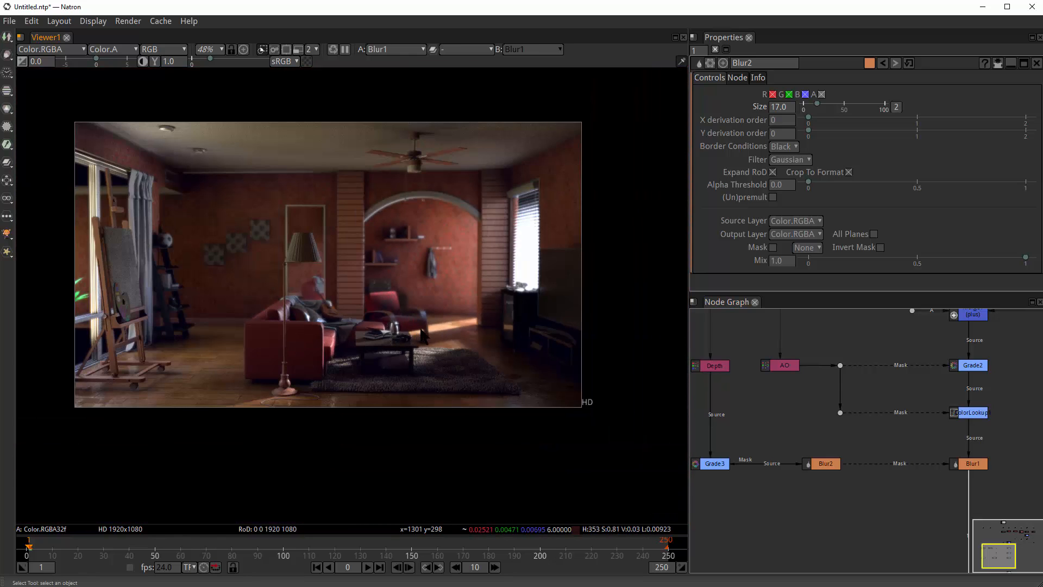
scroll(441, 304, up, 1)
drag(441, 304, 454, 358)
scroll(464, 343, down, 1)
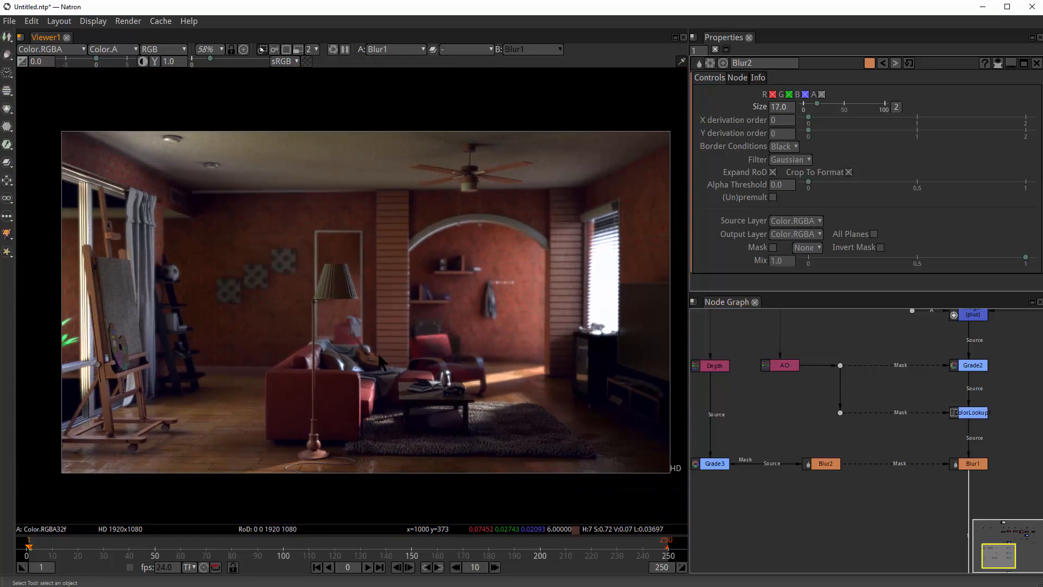
drag(375, 352, 379, 342)
scroll(379, 348, up, 1)
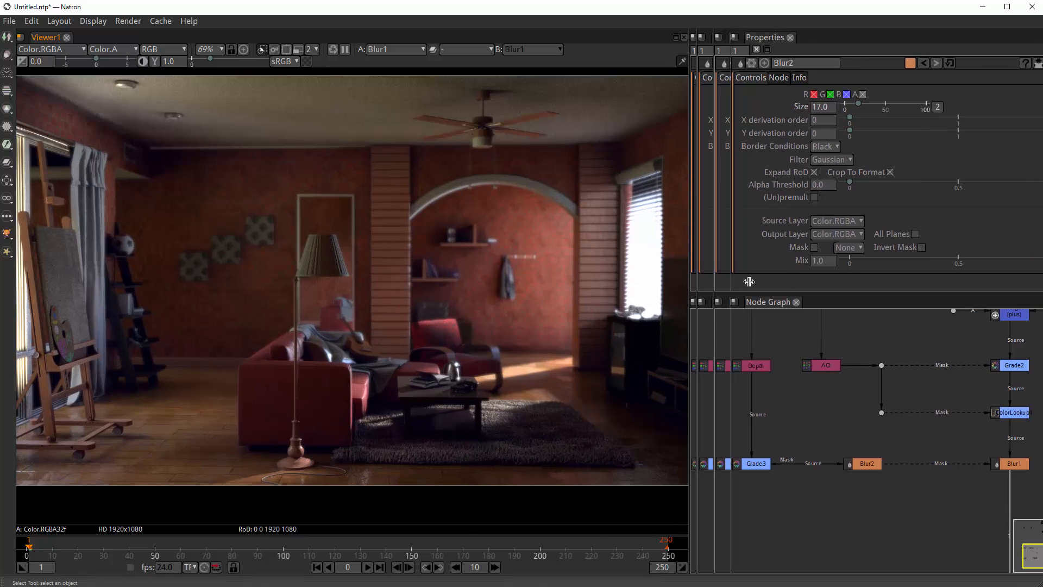
- Widen the viewer pane and reframe the room around the armchair, archway and window
drag(689, 288, 751, 289)
scroll(521, 356, up, 1)
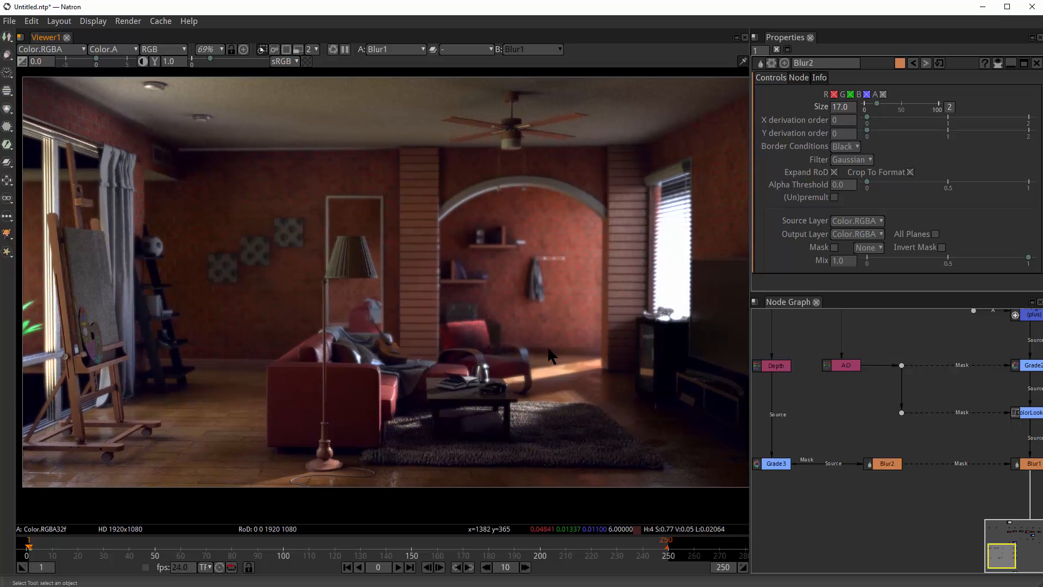
drag(509, 332, 550, 345)
scroll(548, 337, up, 1)
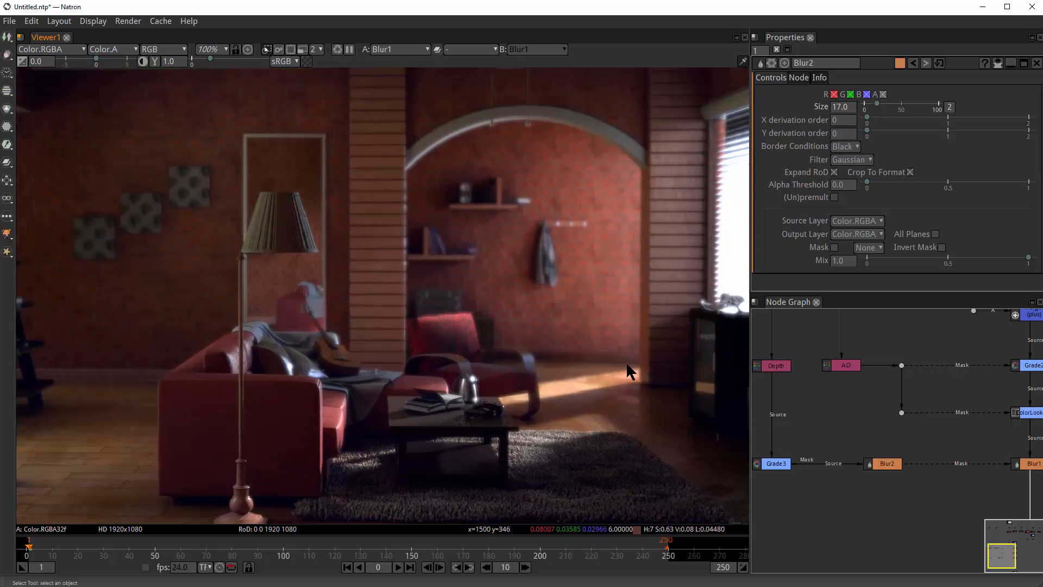
drag(629, 372, 585, 372)
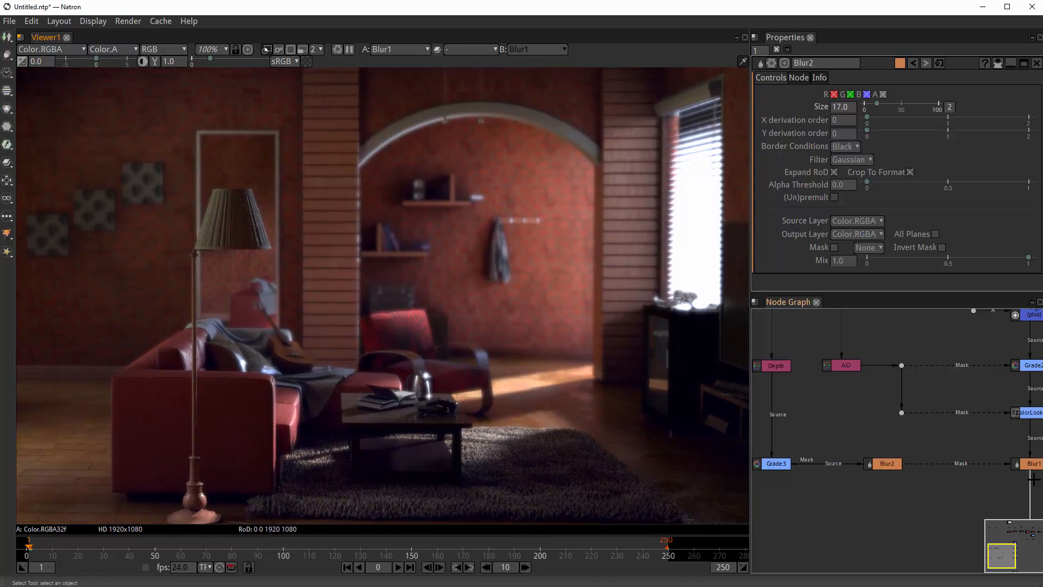
- Set Blur2's Size to 57.3 and display its blurred depth mask in the viewer
click(897, 463)
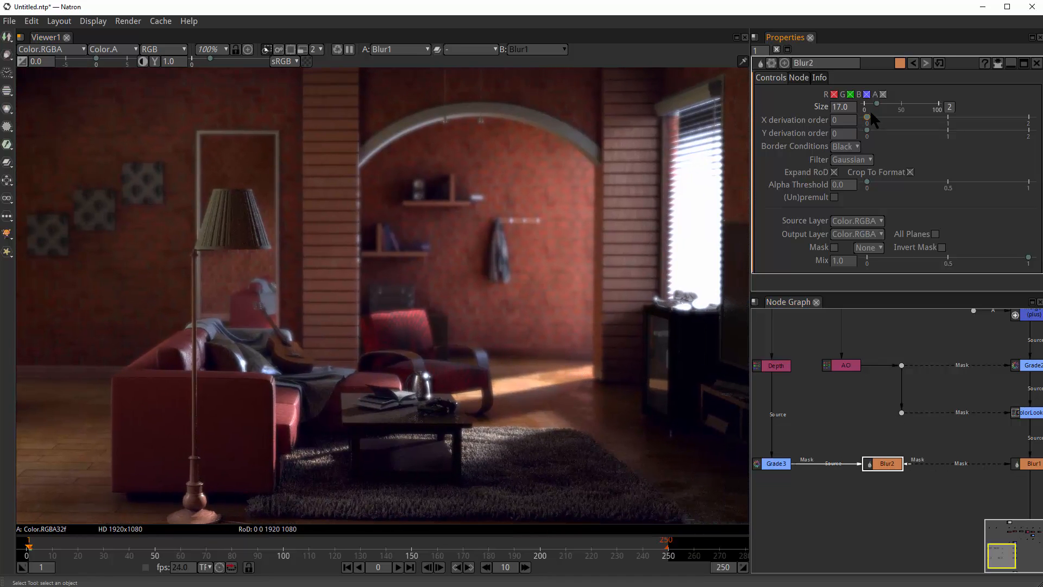
drag(876, 104, 907, 101)
click(899, 476)
key(f)
click(889, 464)
key(1)
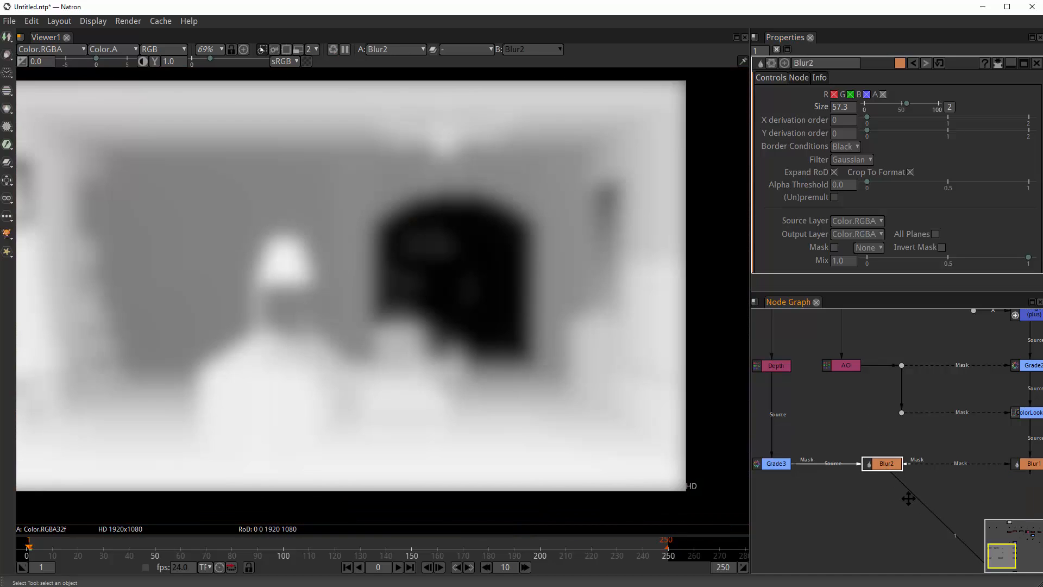
- Display Blur1's output again and check the room's depth blur with the softer mask
drag(891, 489, 797, 460)
scroll(415, 392, down, 2)
click(946, 439)
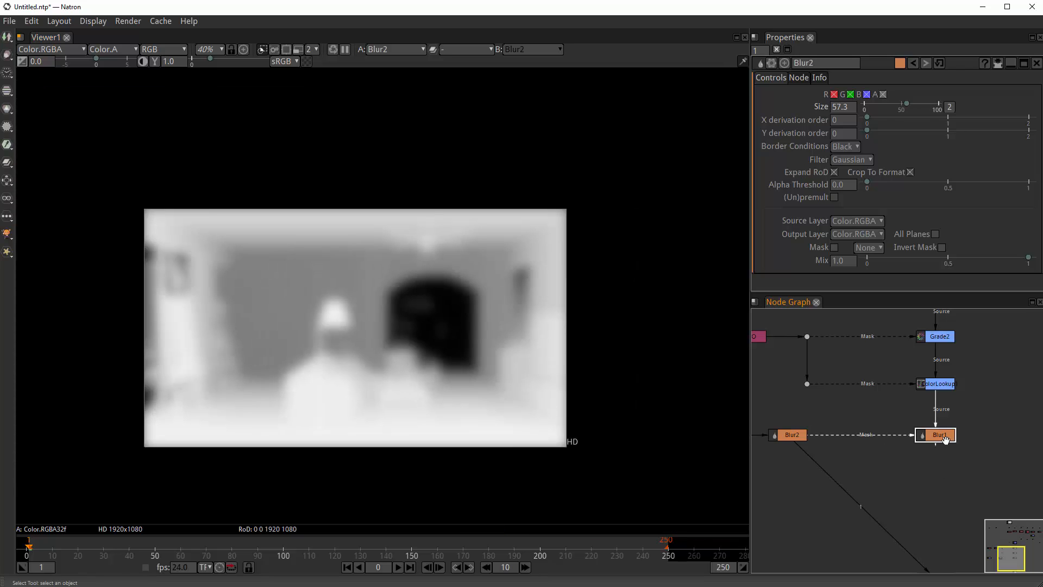
key(1)
scroll(401, 410, up, 5)
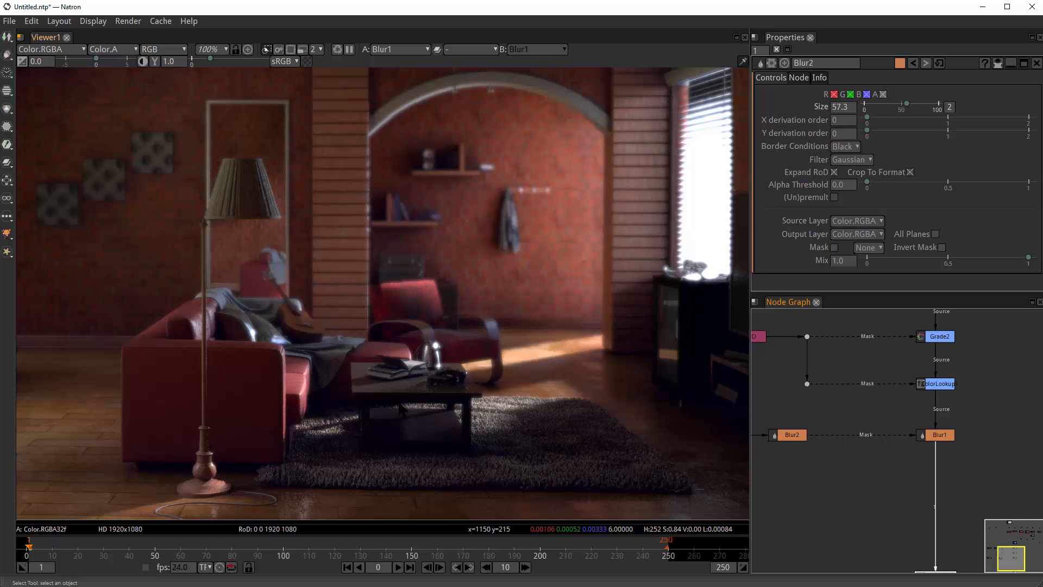
scroll(405, 406, down, 6)
scroll(405, 406, up, 3)
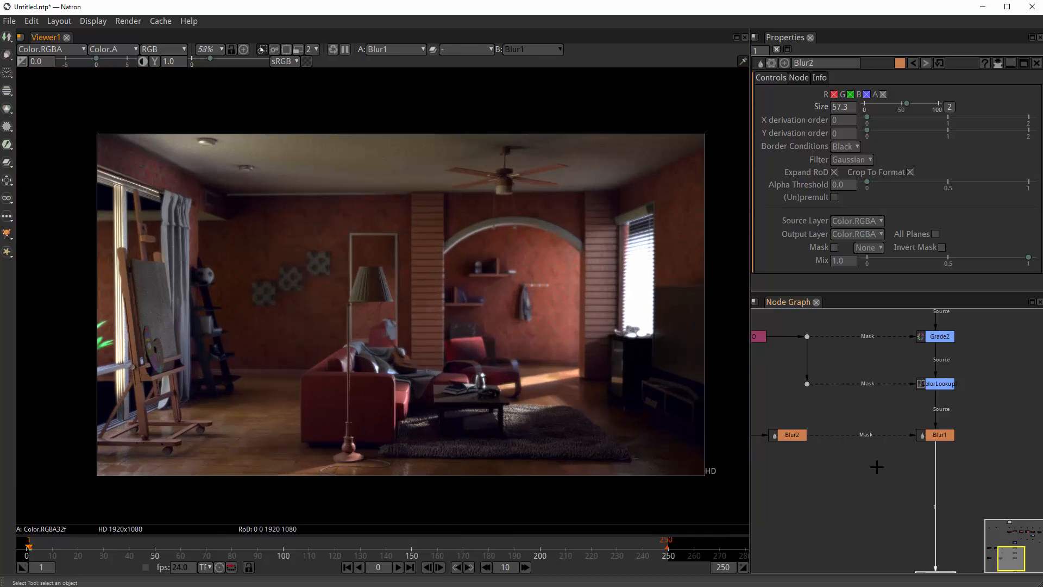
- Open ColorLookup1's settings and set its Mix to 0.229
scroll(911, 467, up, 3)
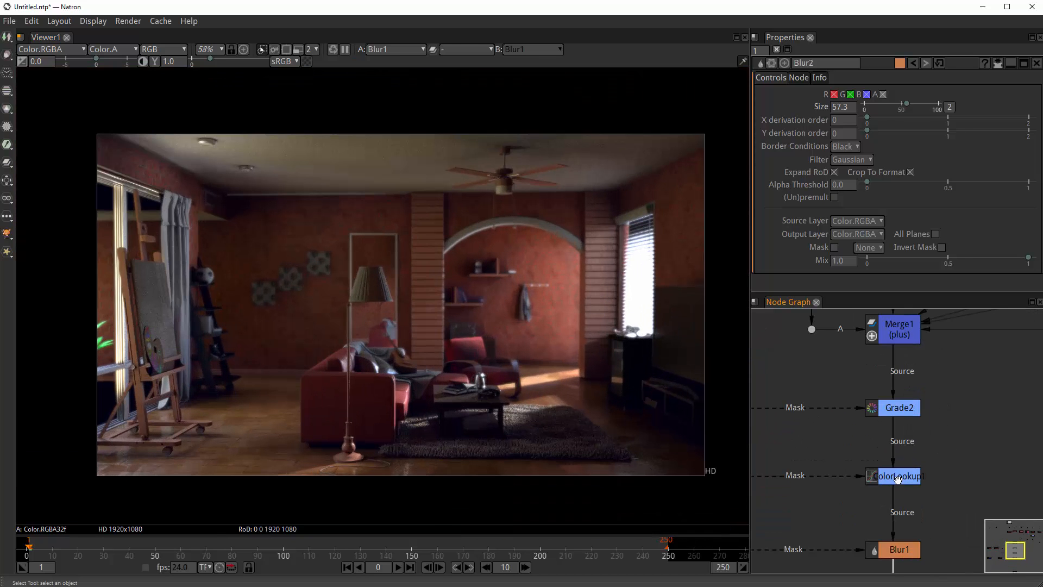
double_click(898, 478)
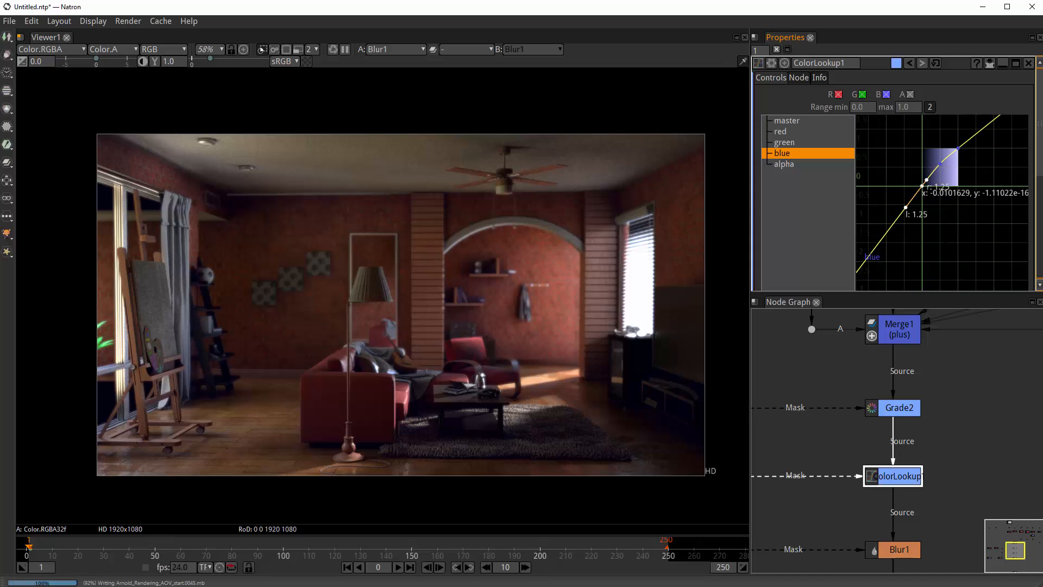
drag(940, 239, 943, 163)
drag(943, 271, 942, 103)
drag(1037, 196, 1040, 289)
drag(947, 280, 906, 280)
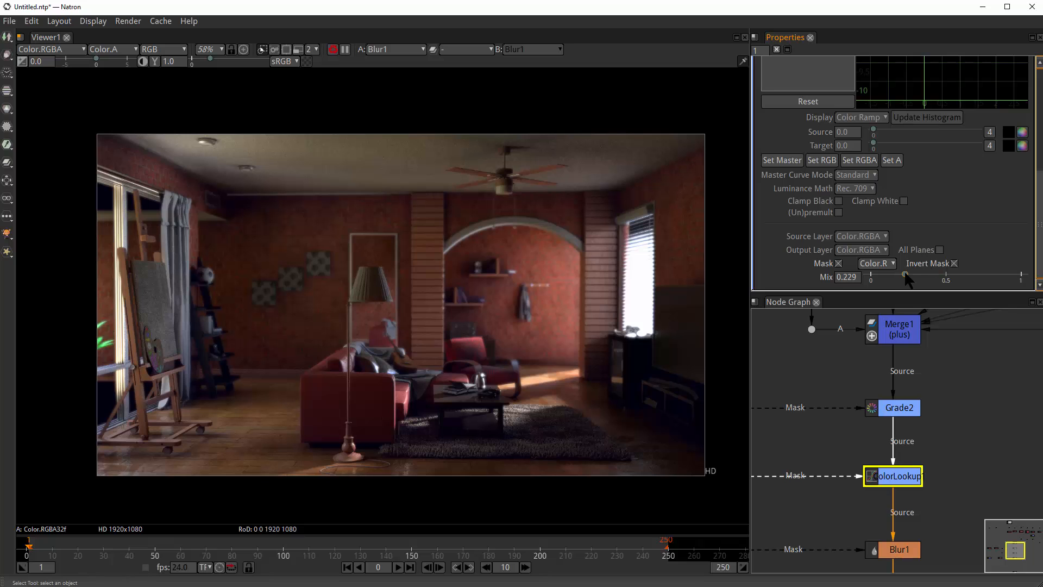
- Examine Blur1's final image of the room and the Grade3 and Blur2 mask branch feeding it
drag(907, 539, 920, 379)
click(922, 395)
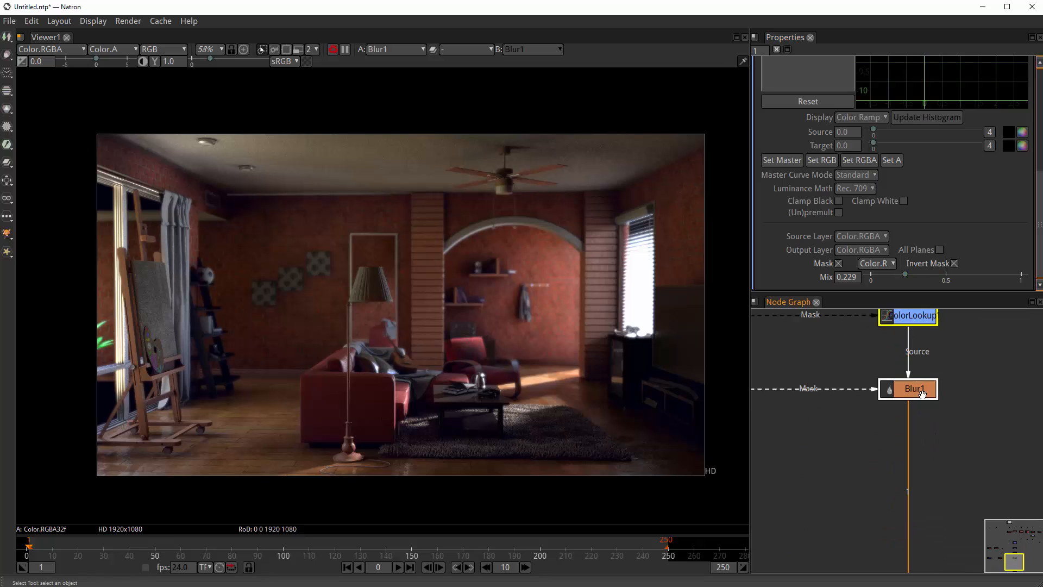
drag(946, 462, 946, 411)
scroll(924, 434, down, 2)
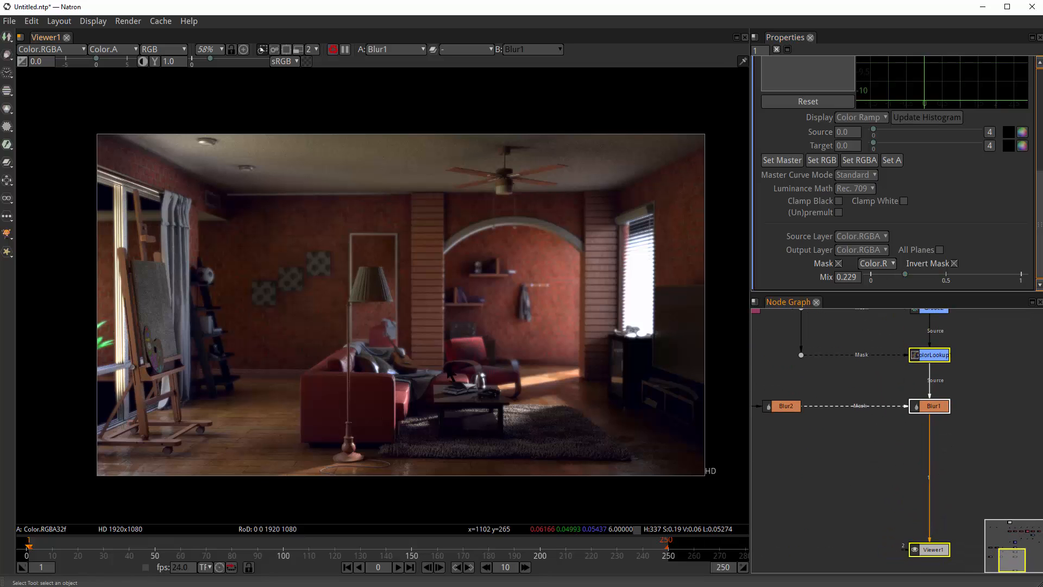
scroll(432, 328, up, 2)
scroll(880, 466, down, 2)
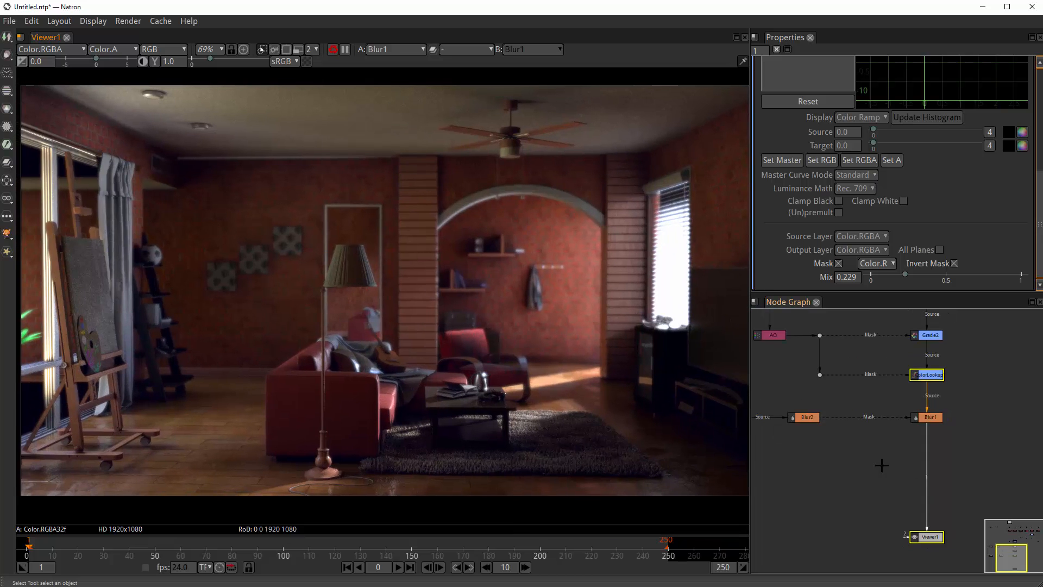
drag(880, 465, 864, 449)
scroll(859, 440, up, 3)
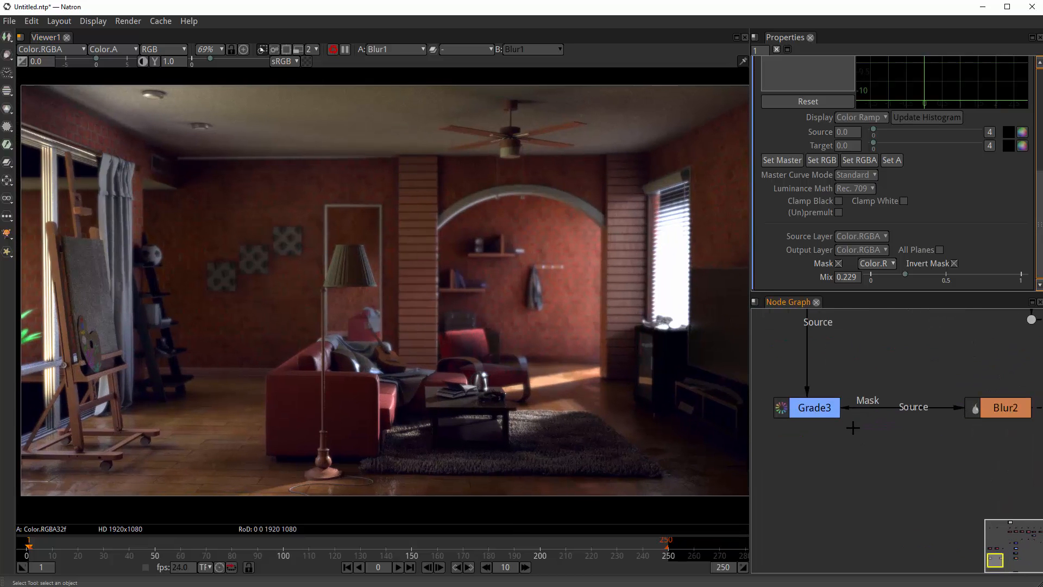
scroll(848, 440, down, 3)
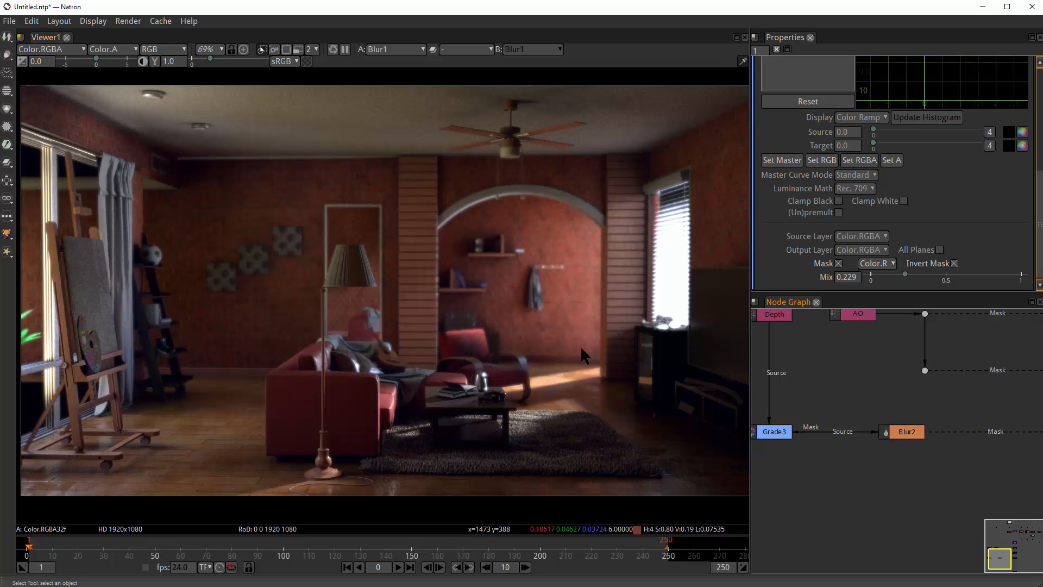
scroll(579, 353, down, 5)
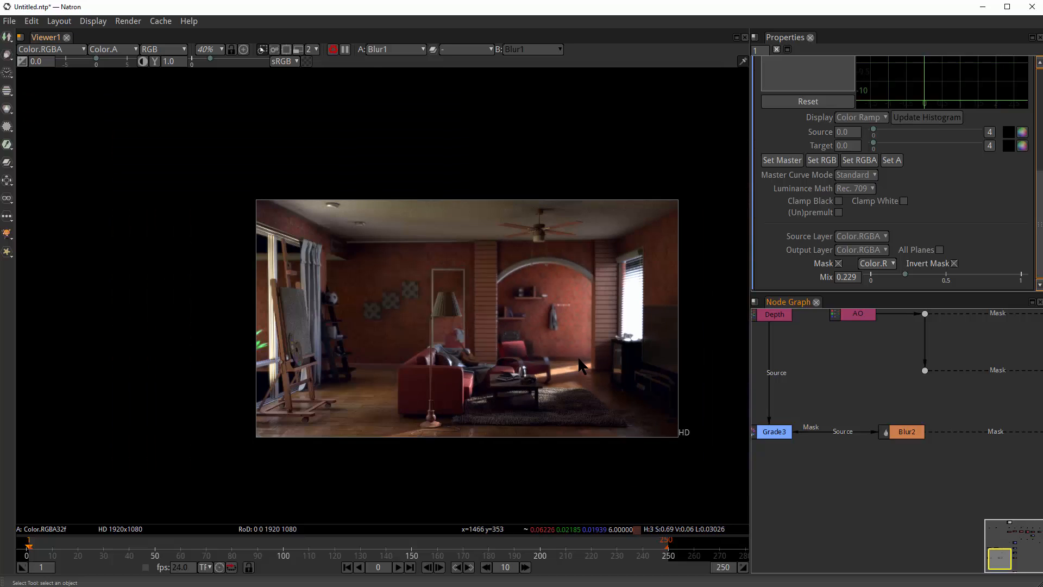
scroll(581, 362, up, 7)
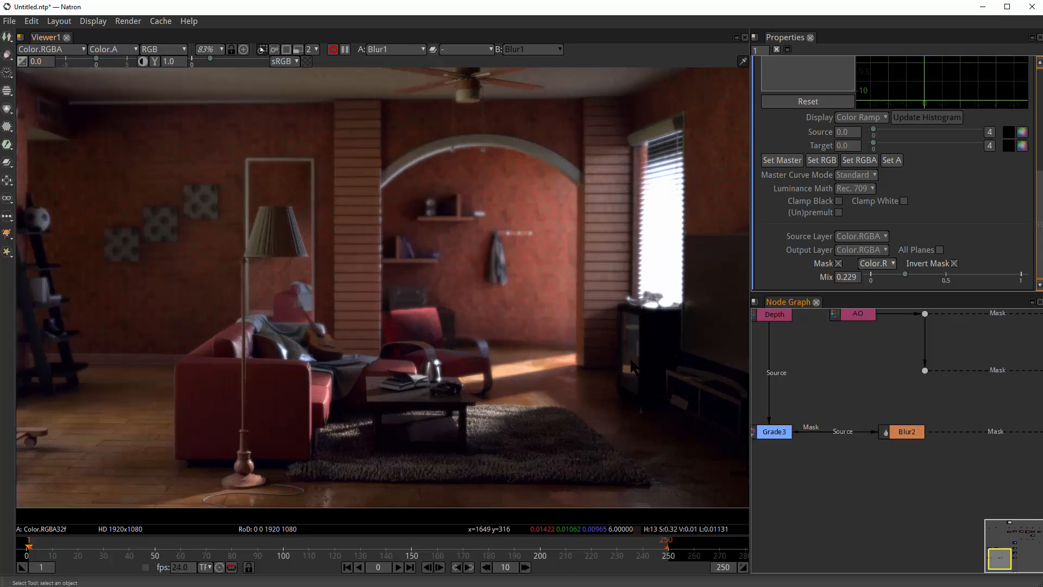
- Display Grade3's depth mask in the viewer
scroll(889, 473, down, 3)
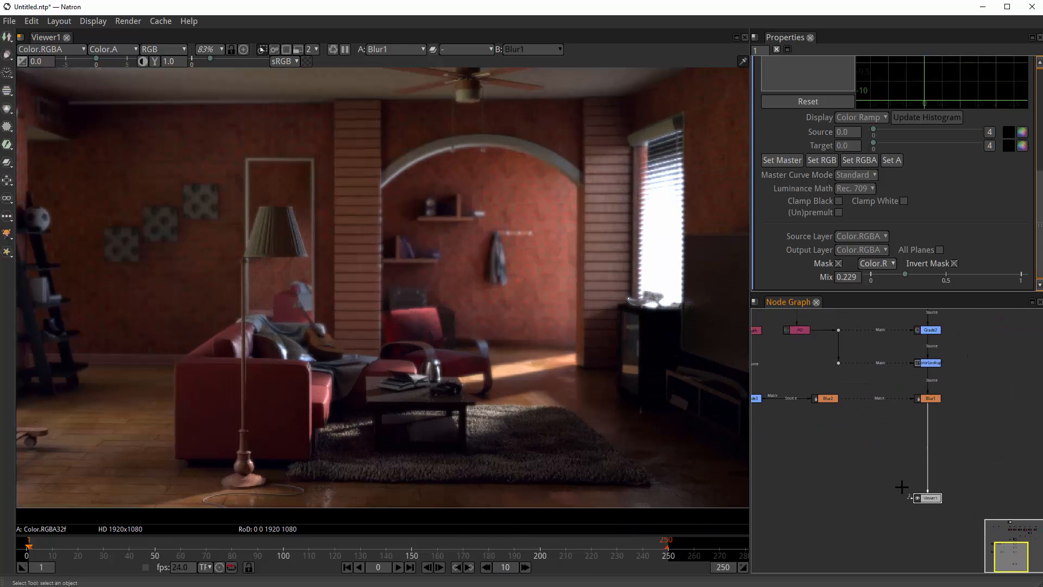
scroll(891, 449, up, 5)
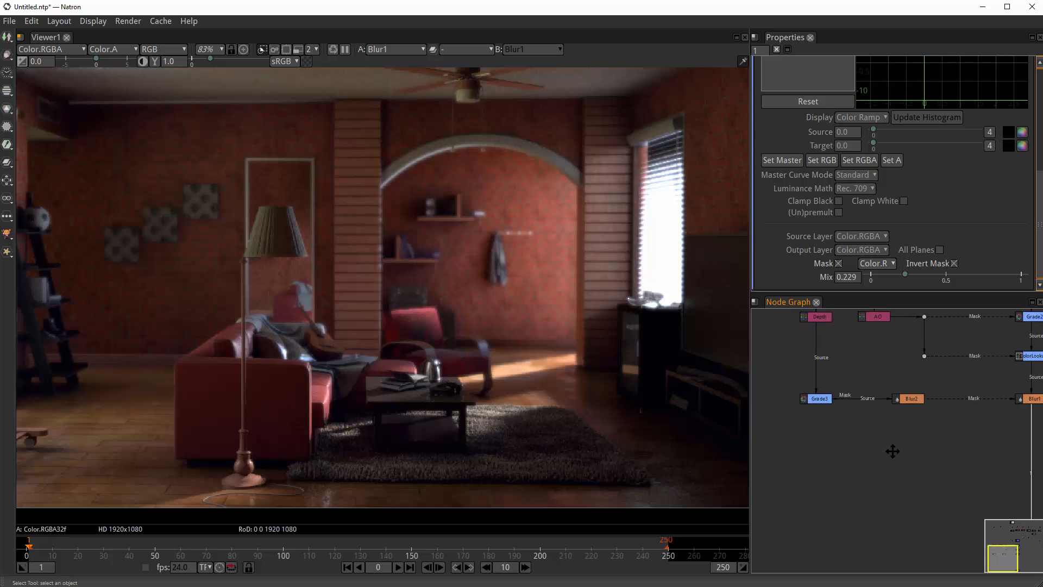
drag(887, 462, 898, 465)
click(823, 397)
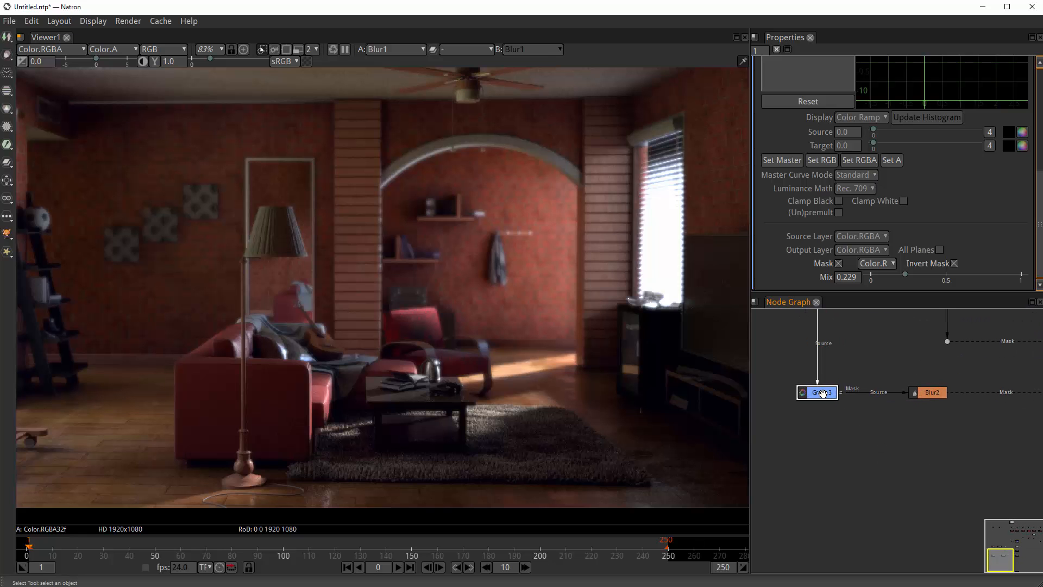
key(1)
scroll(442, 355, down, 2)
- Add an Invert node fed by Grade3's depth mask and place it directly below Grade3 in the node graph
key(Tab)
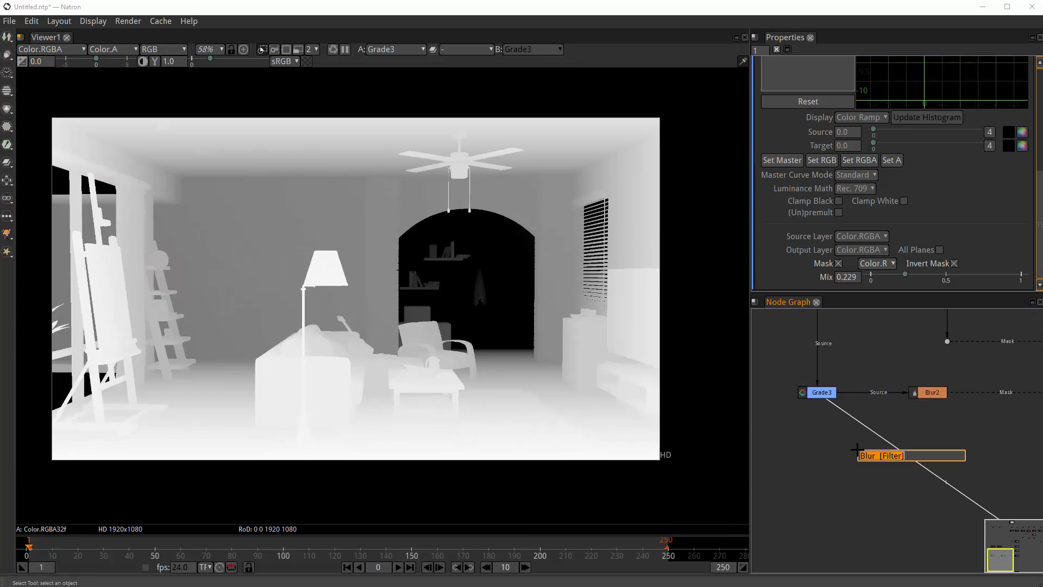
text(inv)
key(Return)
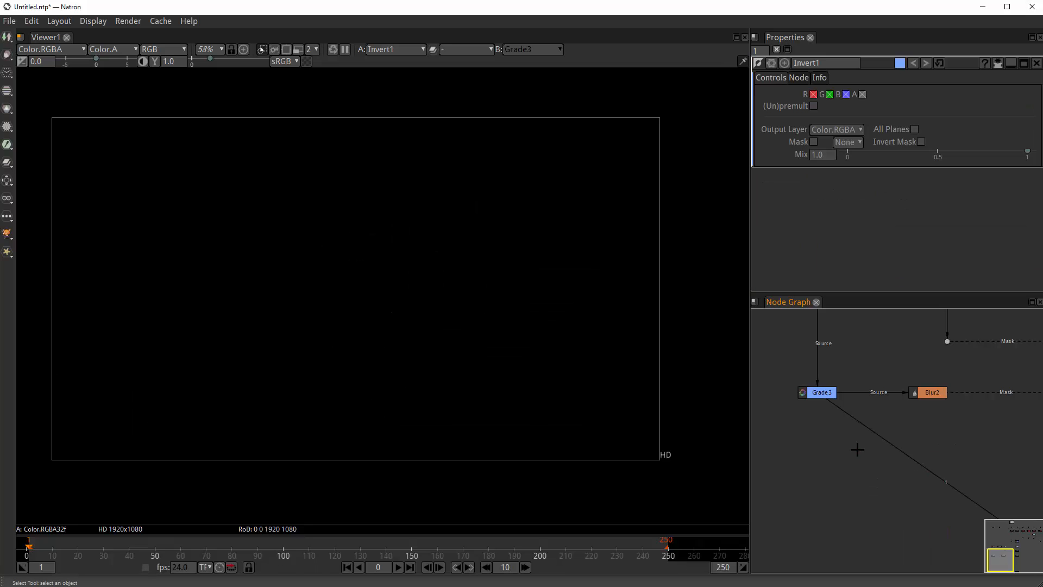
scroll(873, 464, down, 5)
scroll(960, 479, up, 3)
drag(959, 466, 789, 441)
drag(833, 460, 929, 493)
drag(853, 403, 831, 425)
scroll(848, 426, up, 2)
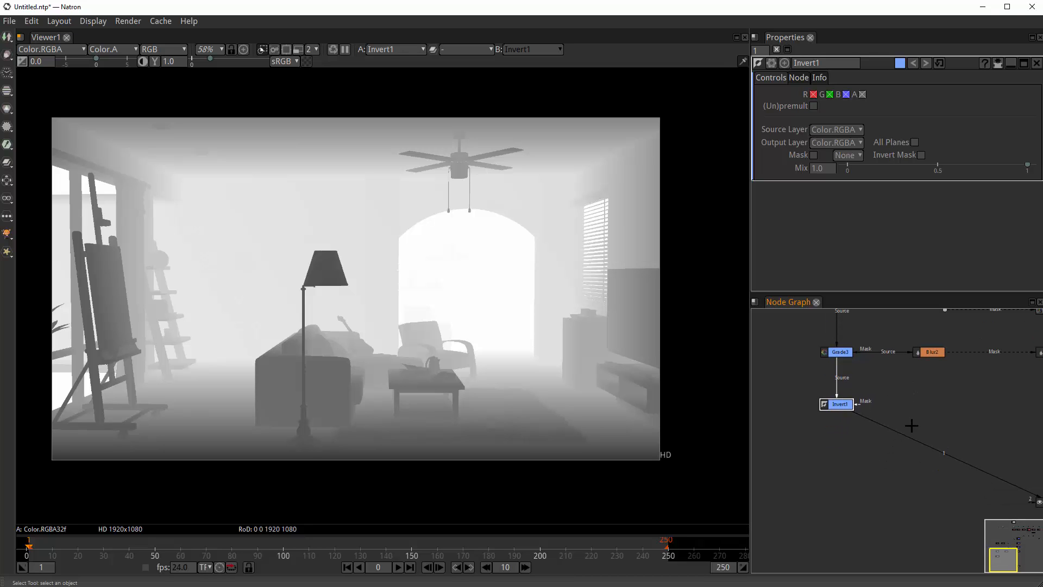
- Add a ColorLookup node after Invert1 to tint the inverted depth pass
key(Tab)
click(878, 436)
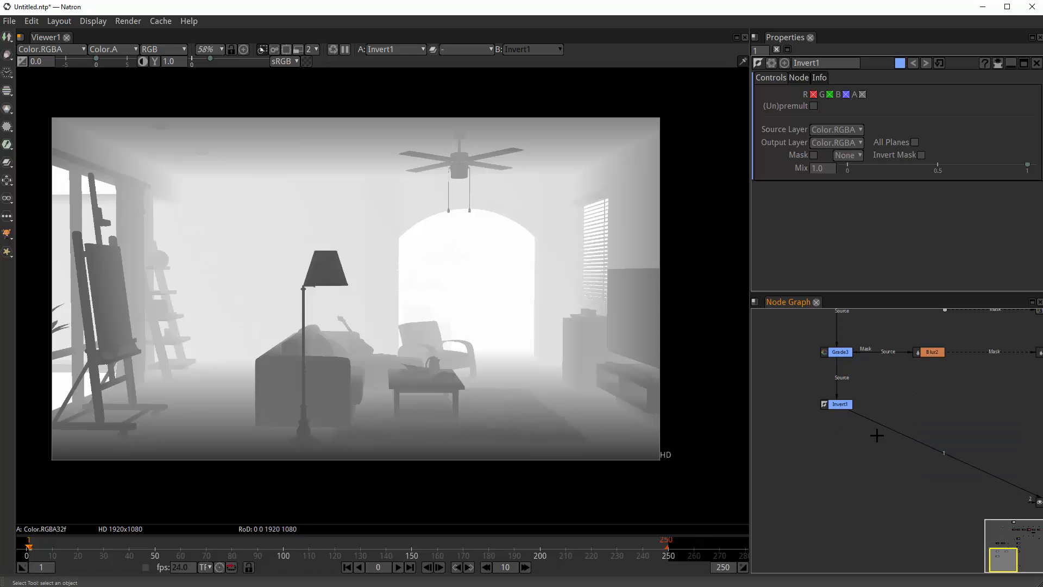
drag(973, 428, 904, 440)
drag(867, 438, 899, 437)
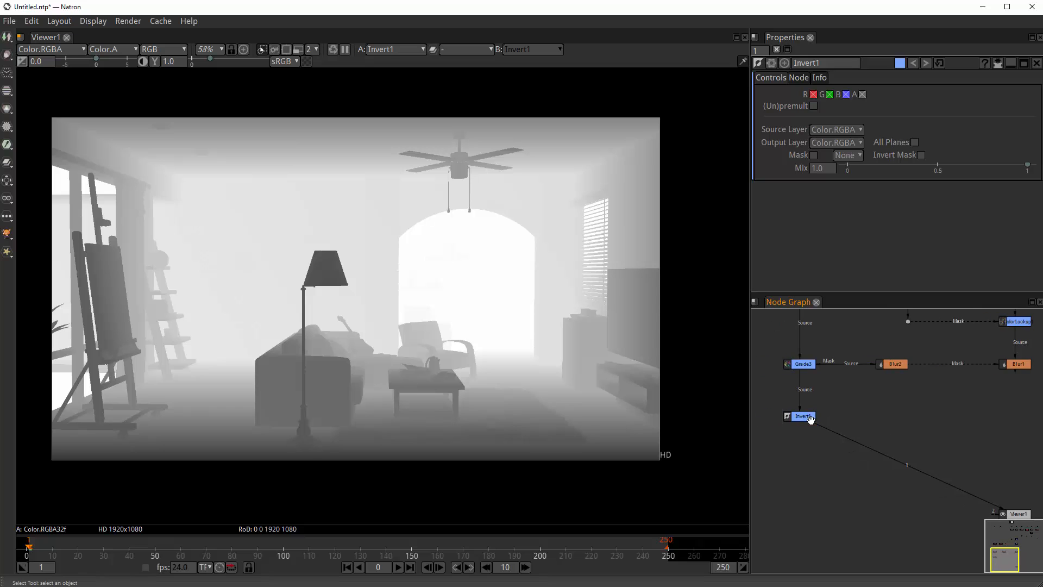
click(815, 418)
key(Tab)
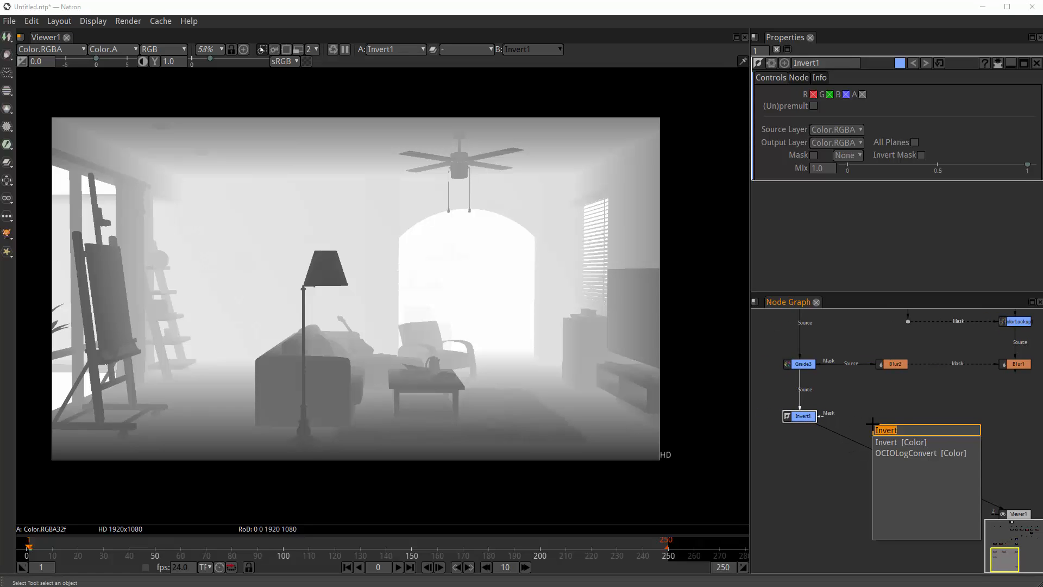
text(cu)
key(Return)
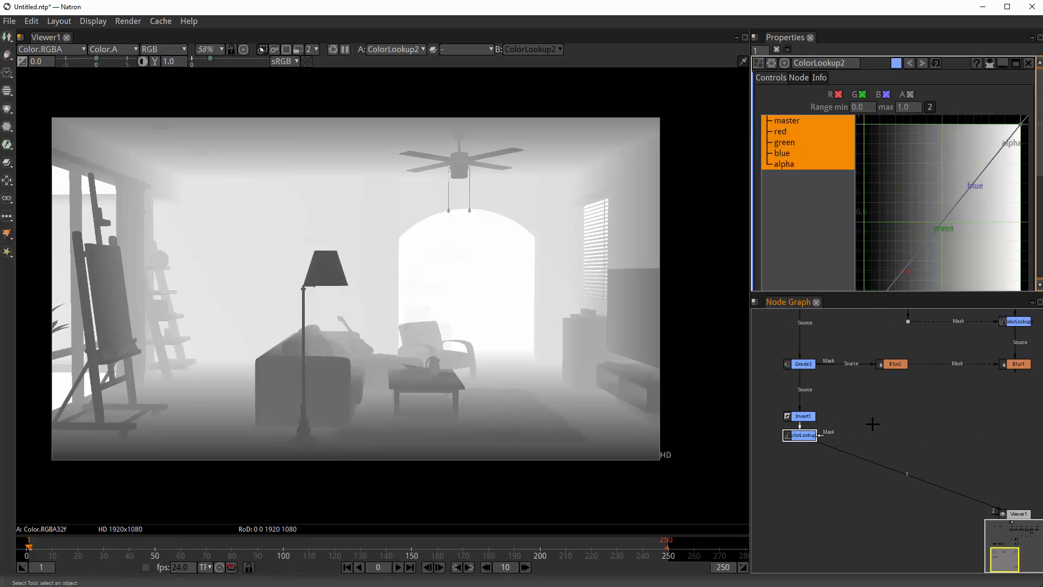
- Lower the upper end of ColorLookup2's blue curve for a yellow tint, and tidy the spacing of Invert1 and ColorLookup2
click(797, 154)
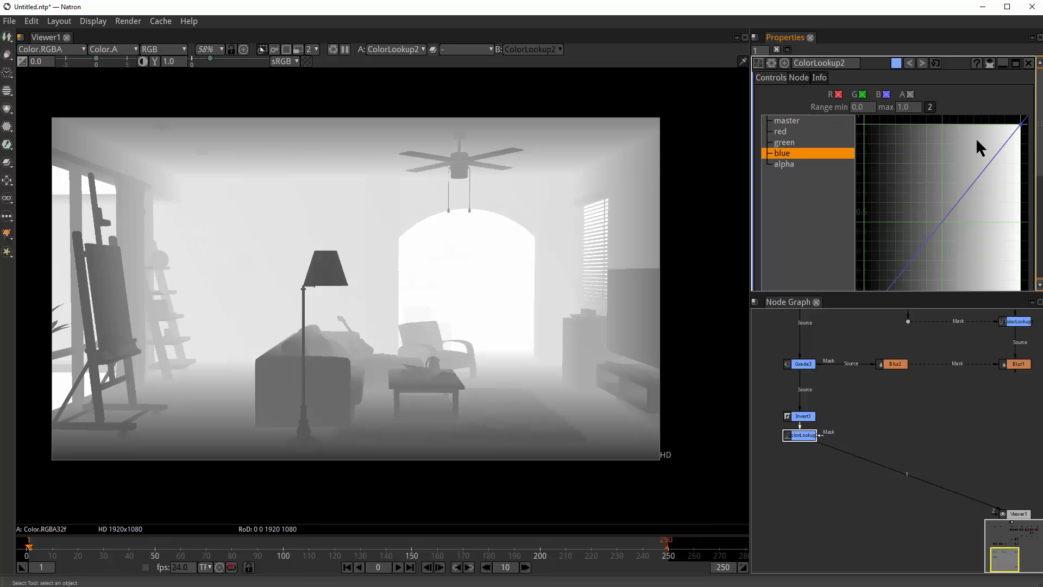
drag(1023, 125, 1024, 205)
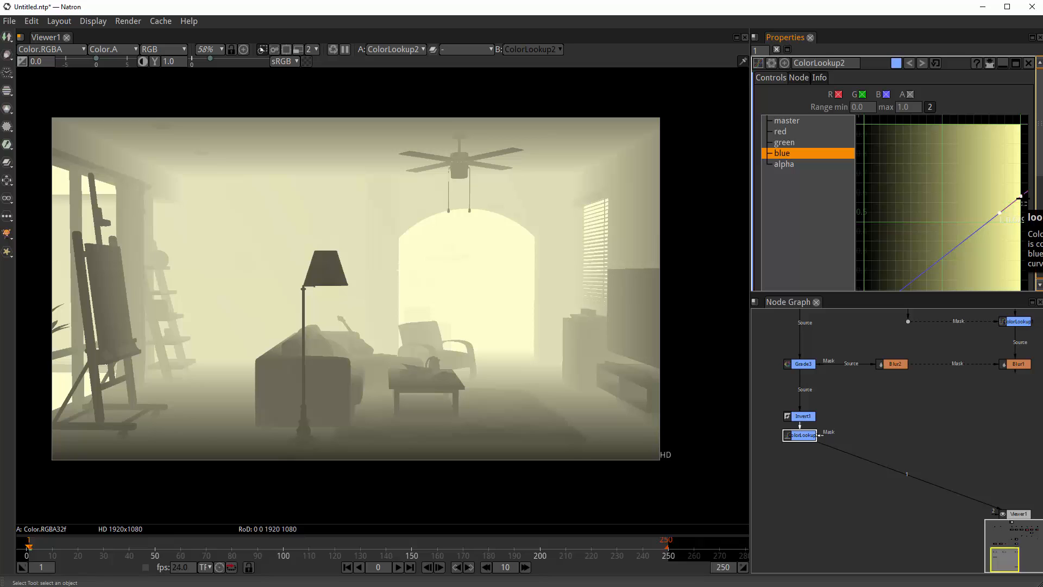
drag(803, 416, 803, 396)
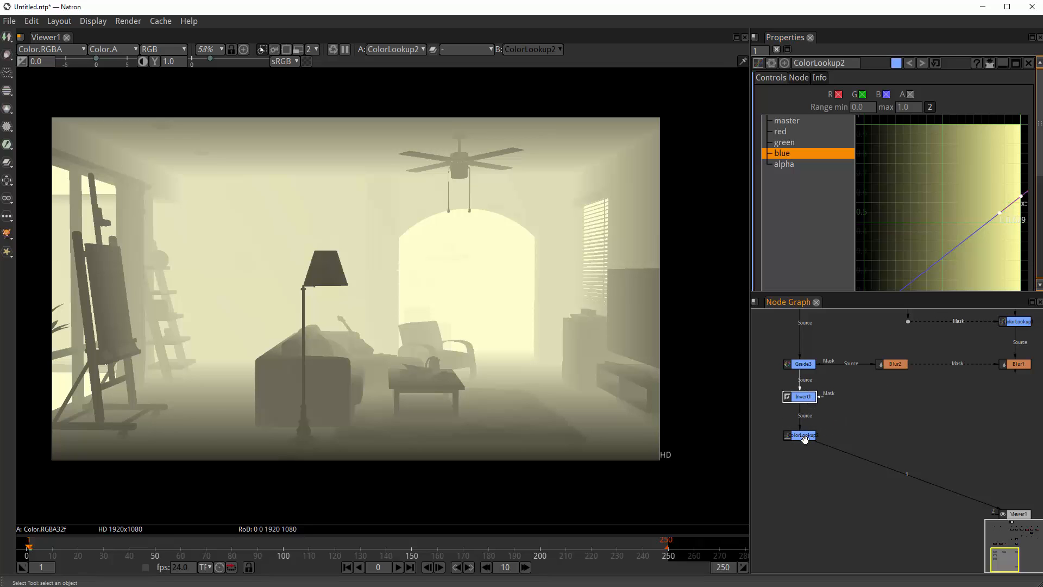
drag(802, 434, 802, 425)
key(Tab)
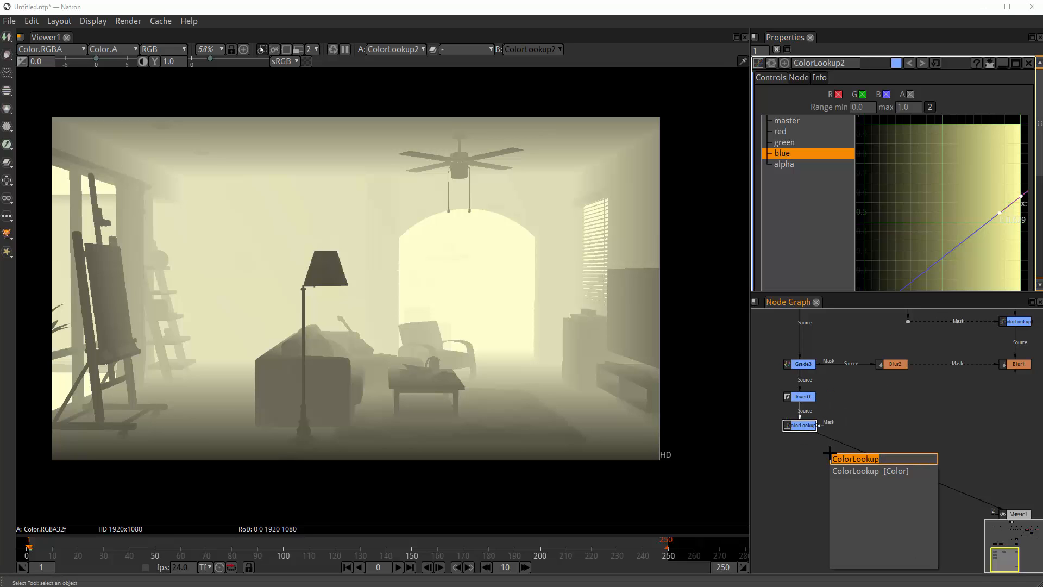
text(hu)
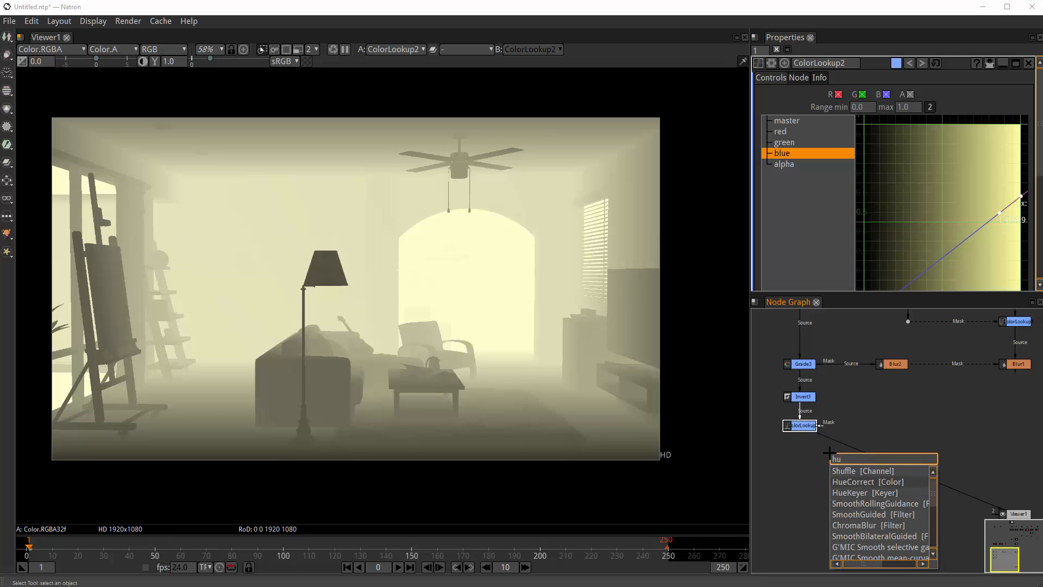
key(Return)
key(ctrl+z)
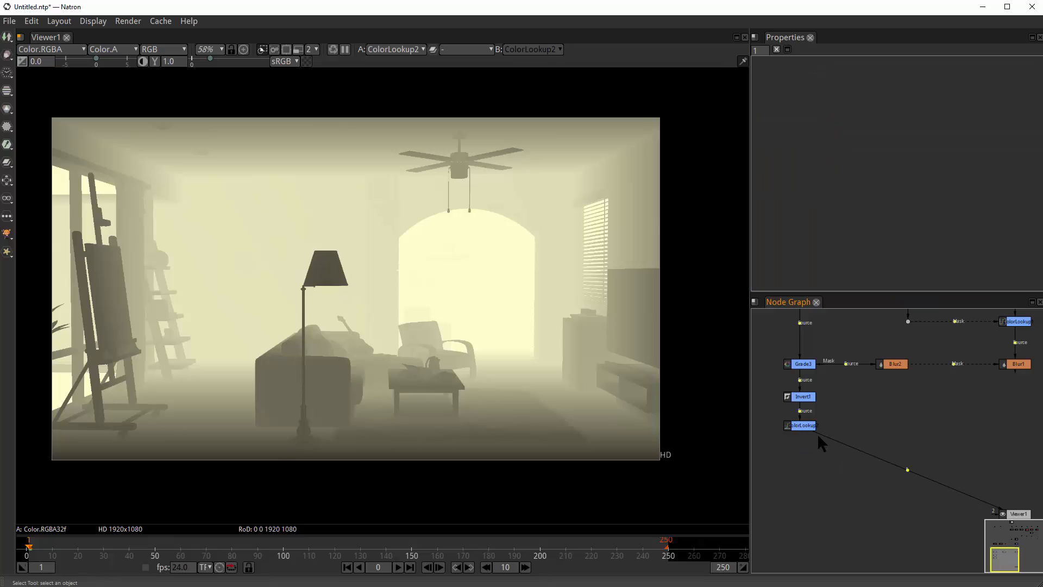
key(Tab)
text(hu)
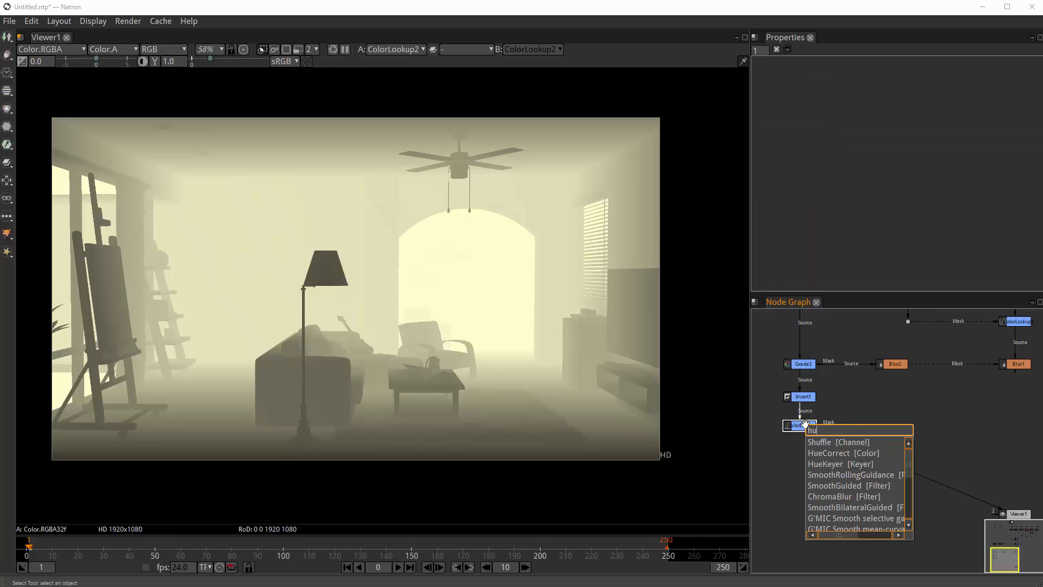
text(eshi)
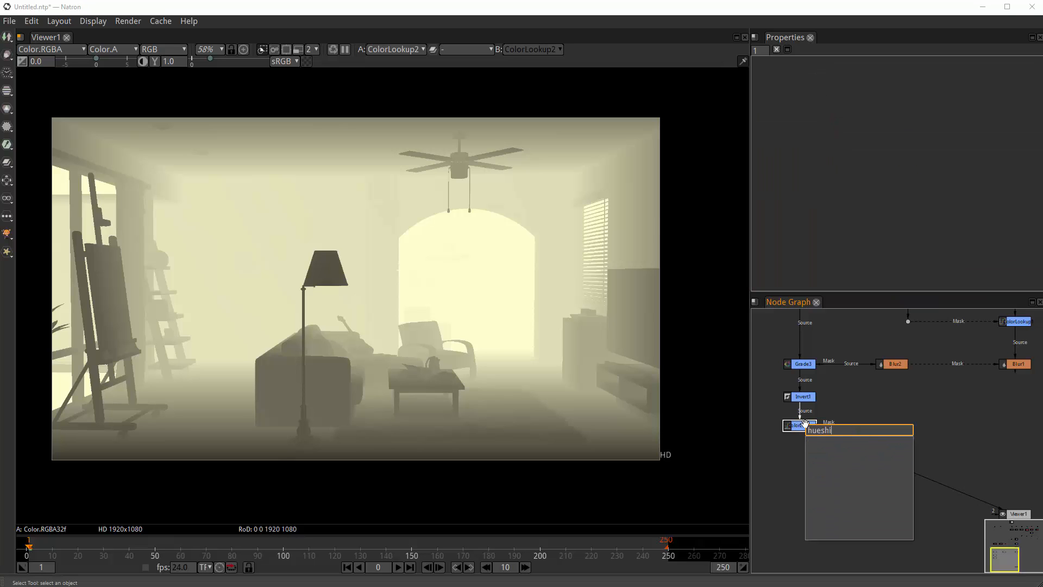
key(BackSpace)
text(sat)
key(BackSpace)
key(BackSpace)
key(BackSpace)
key(BackSpace)
key(BackSpace)
key(BackSpace)
key(BackSpace)
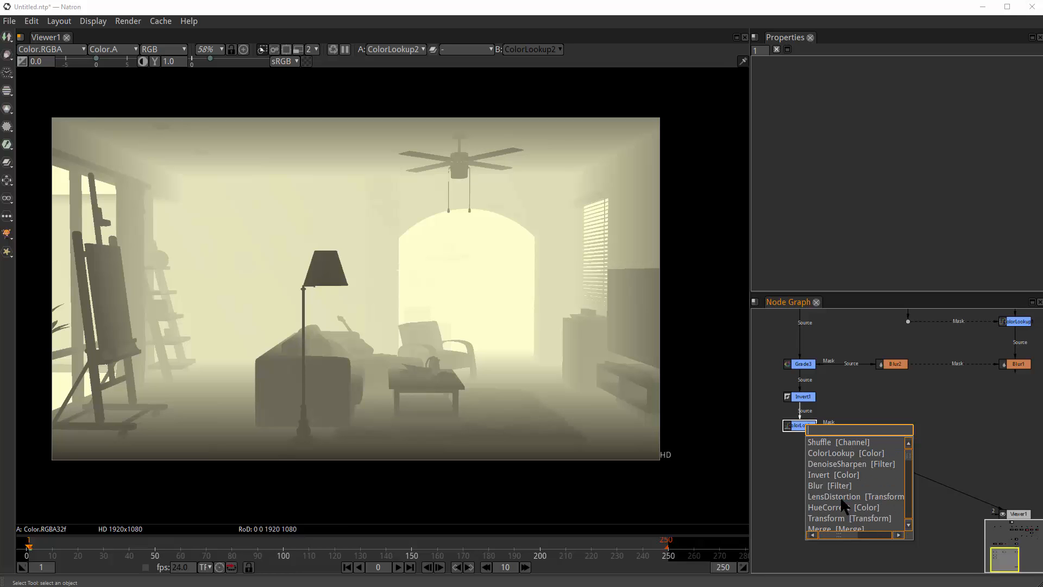
scroll(841, 498, down, 2)
scroll(845, 497, down, 1)
scroll(850, 494, up, 3)
click(799, 434)
- Reopen ColorLookup2's settings and lower the upper end of its green curve slightly for a warmer tint
double_click(801, 427)
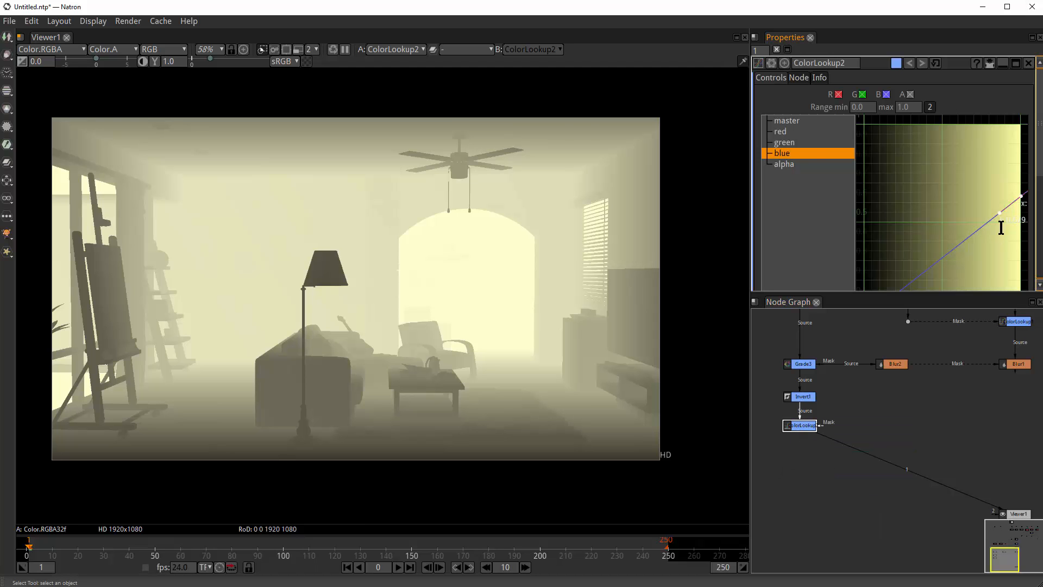
click(810, 144)
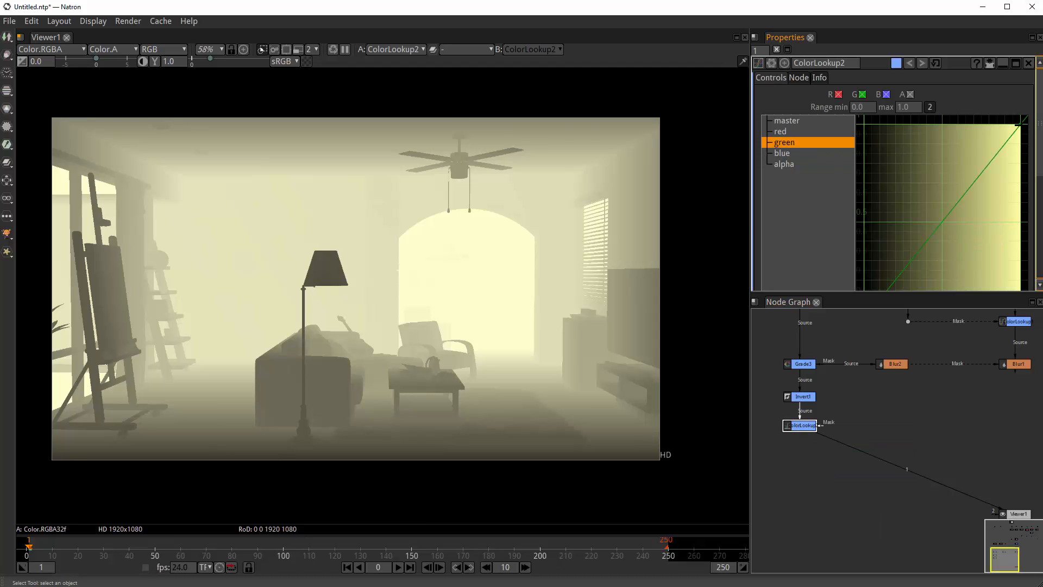
drag(1019, 124, 1021, 149)
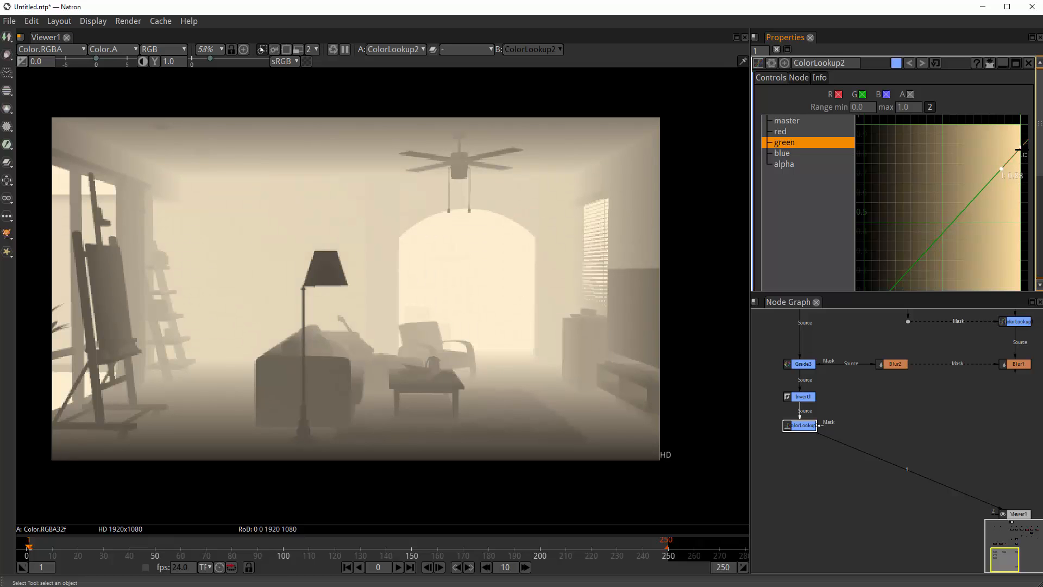
- Add a Merge node before the viewer with Blur1 as input A and ColorLookup2 as input B
scroll(897, 410, down, 2)
key(Tab)
text(HueCorrect)
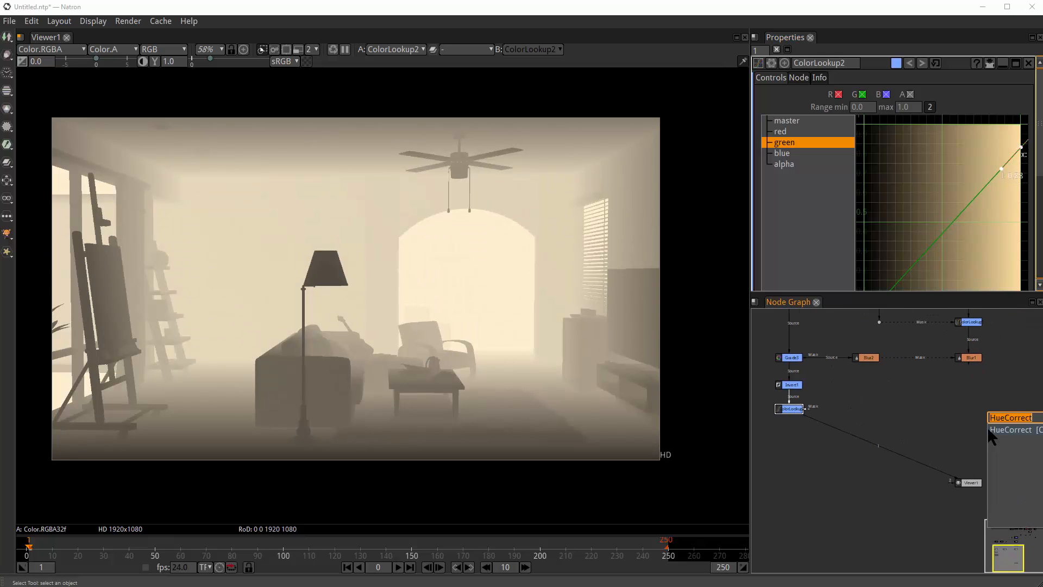
text(b)
key(Escape)
key(m)
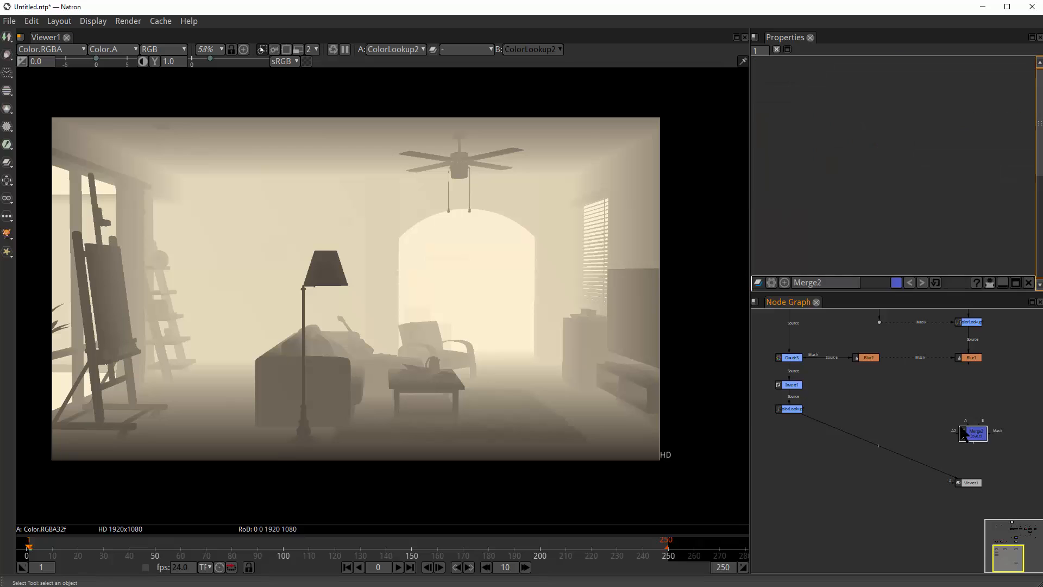
scroll(981, 429, up, 2)
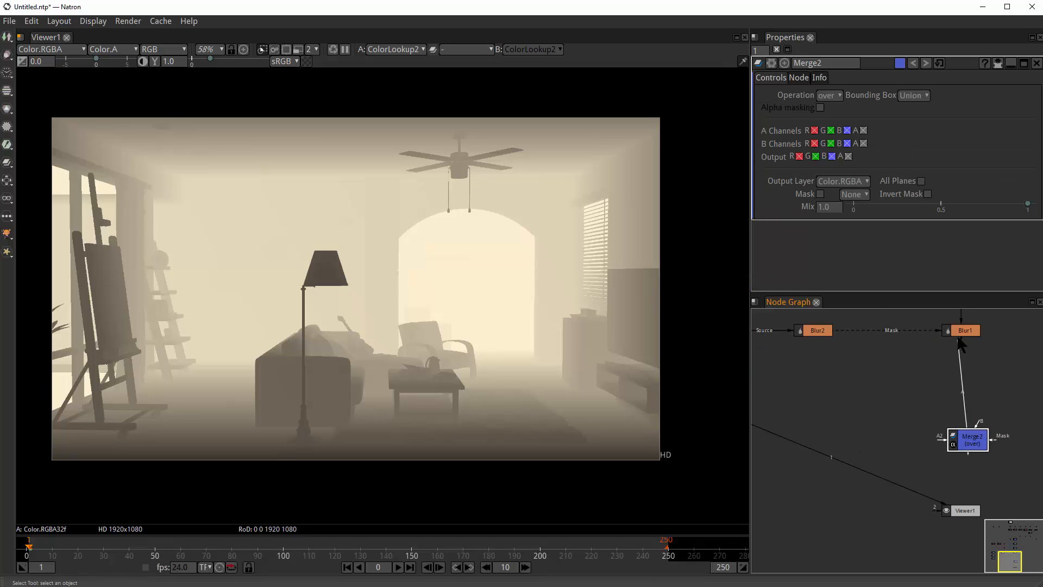
drag(960, 344, 961, 342)
scroll(973, 383, down, 2)
drag(813, 405, 820, 396)
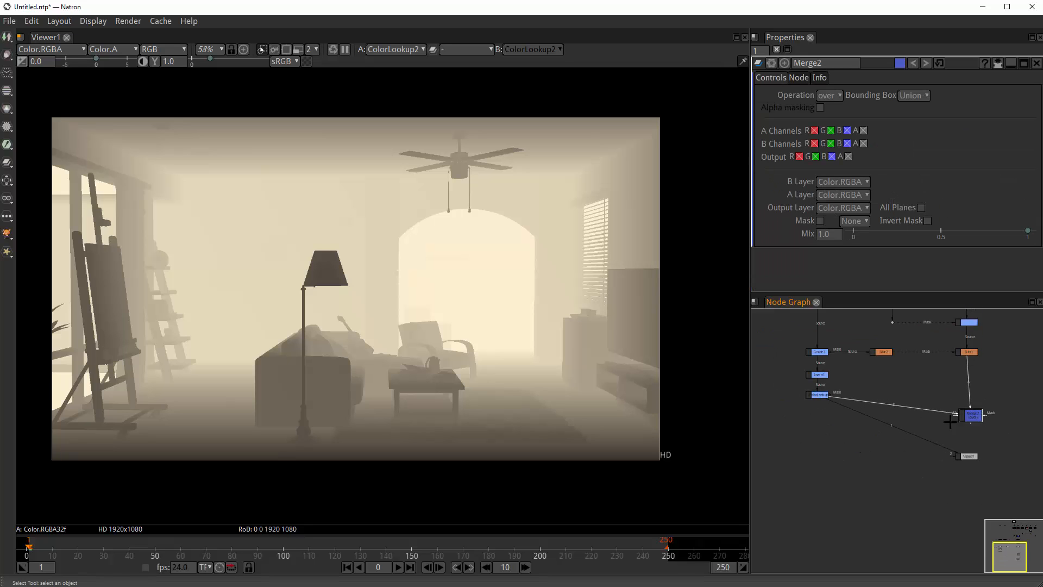
drag(971, 415, 972, 407)
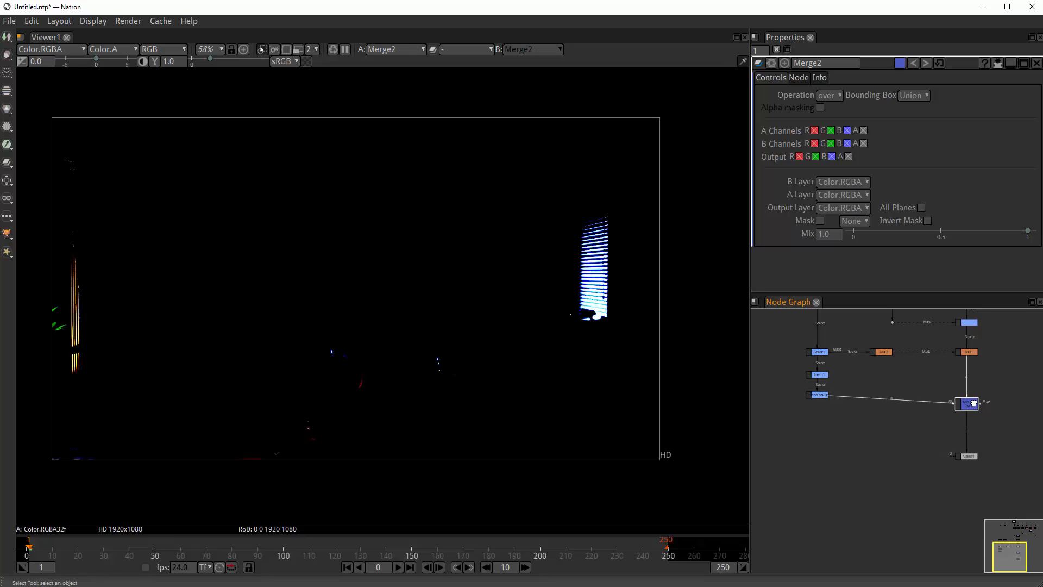
- Compare Blur1's image with Merge2's output in the viewer
scroll(973, 407, up, 3)
scroll(972, 405, down, 2)
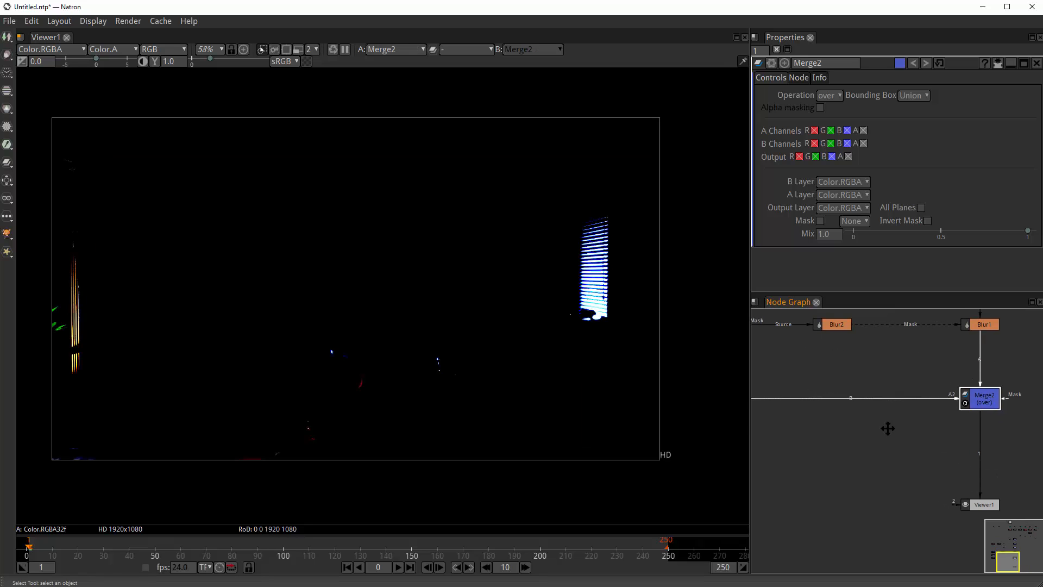
click(994, 369)
key(1)
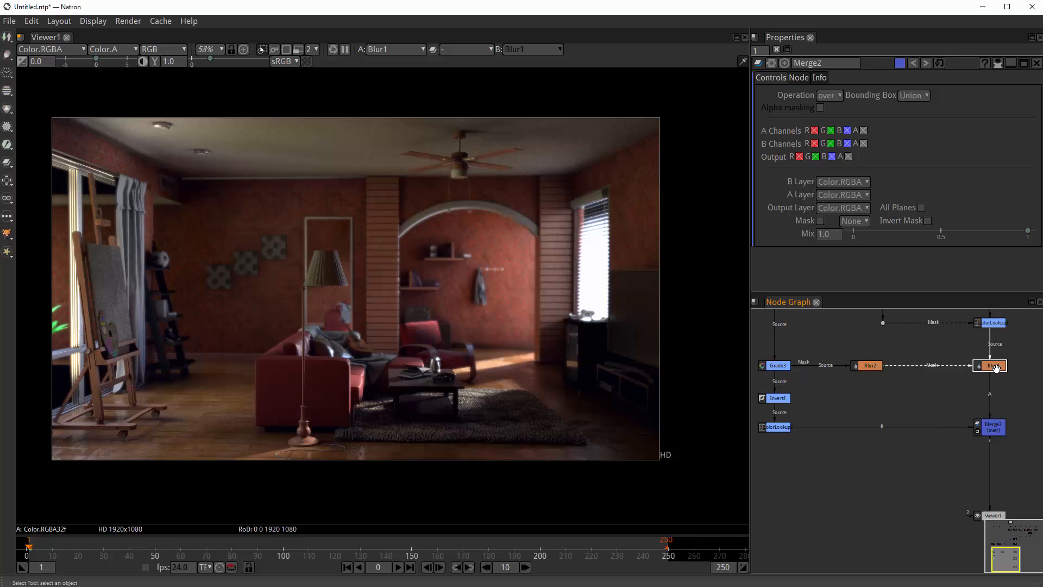
click(990, 424)
key(1)
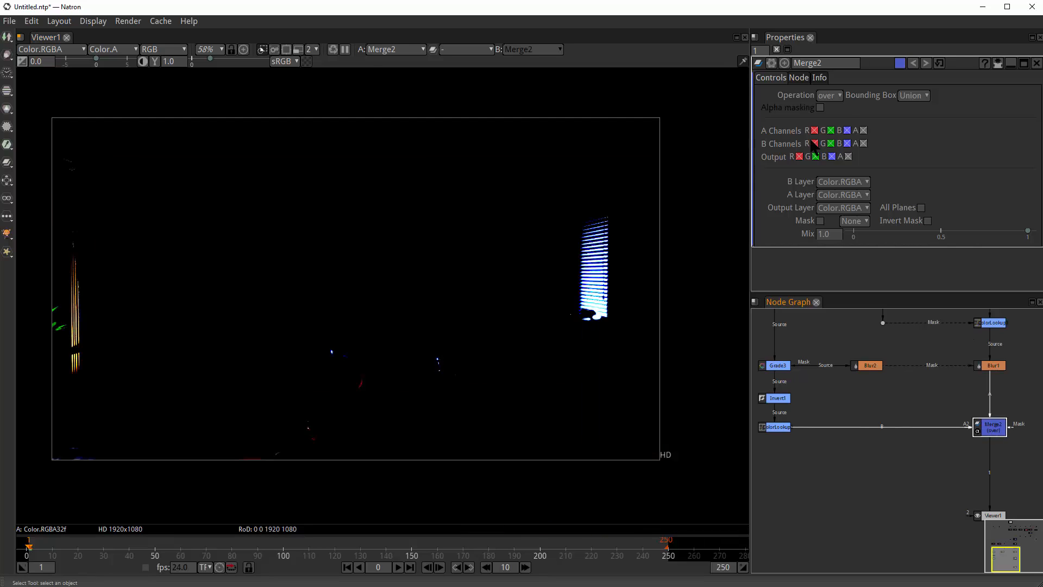
- Set Merge2's operation to plus and look over the whole merged room image
click(829, 95)
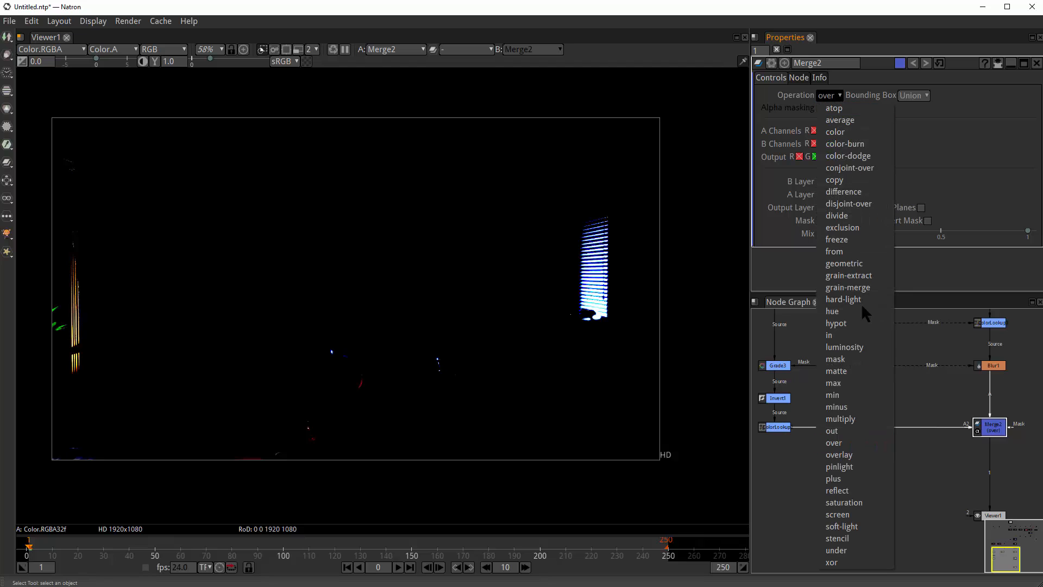
click(855, 478)
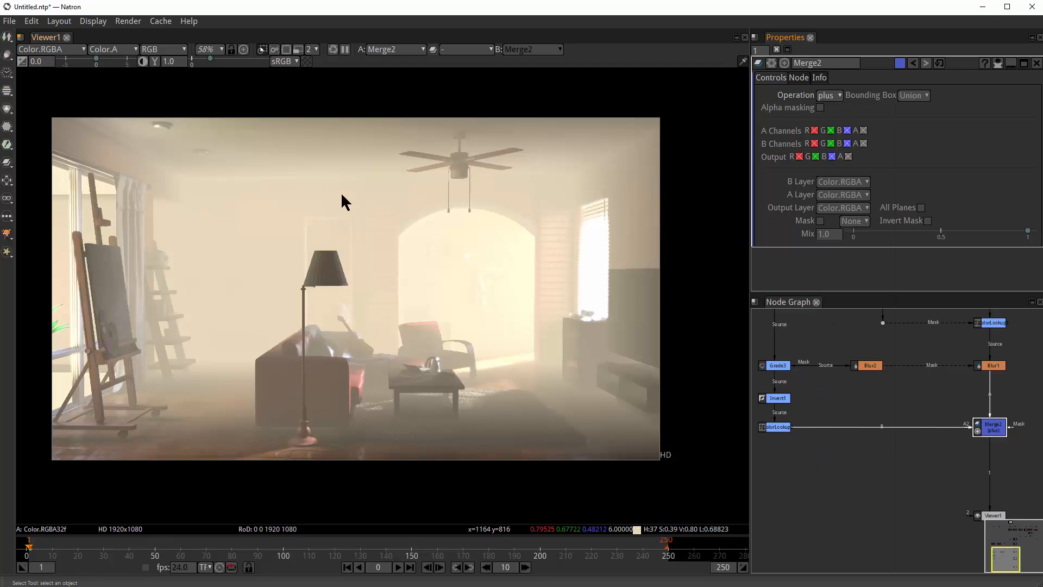
key(f)
drag(359, 305, 365, 308)
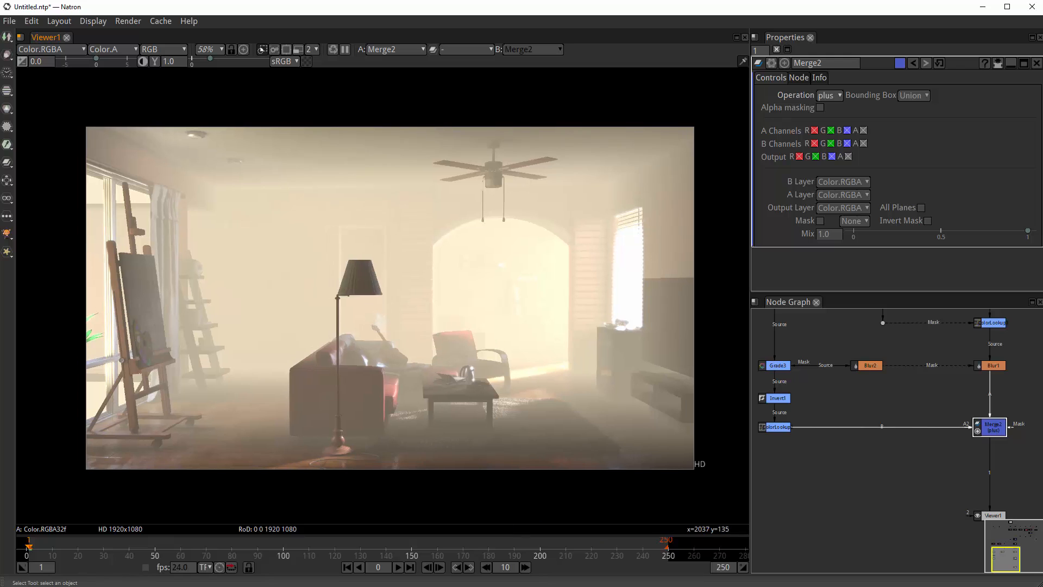
- Compare ColorLookup2's tinted depth pass with Merge2's combined result in the viewer
click(780, 424)
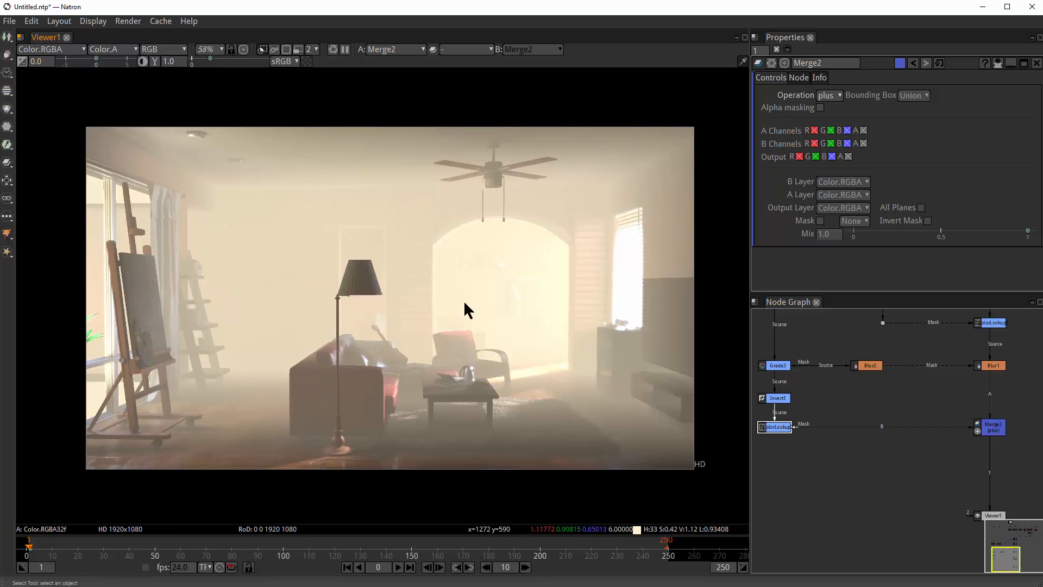
key(1)
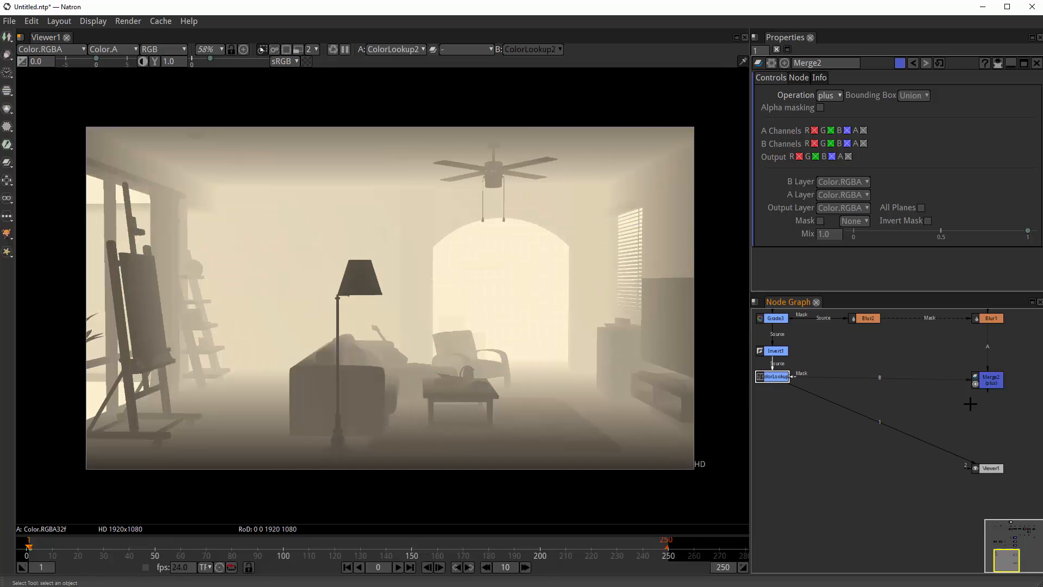
click(992, 380)
key(1)
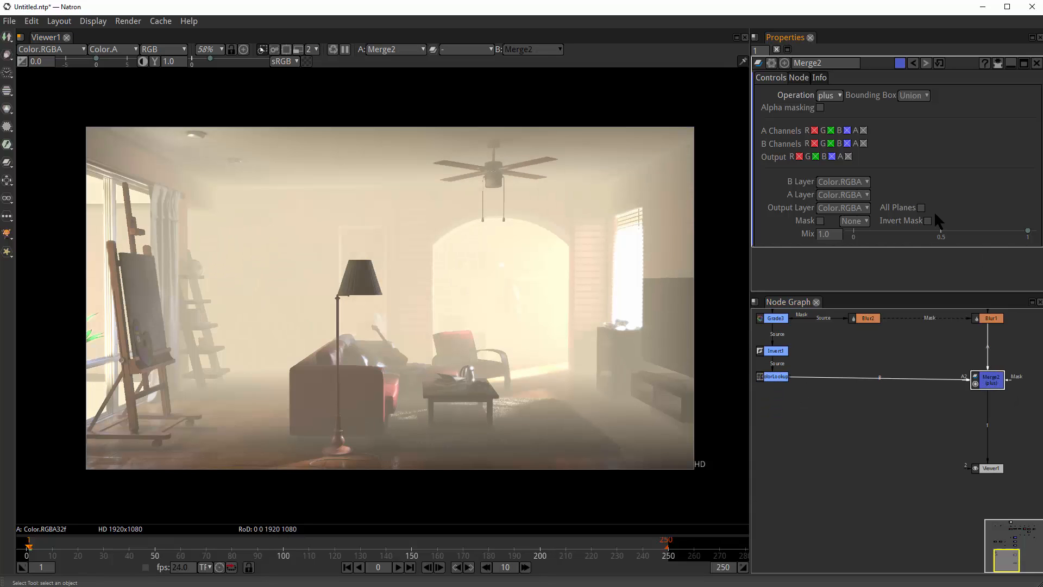
- Lower Merge2's Mix through 0.43 down to 0.0 to judge the strength of the depth haze
drag(1017, 232, 928, 234)
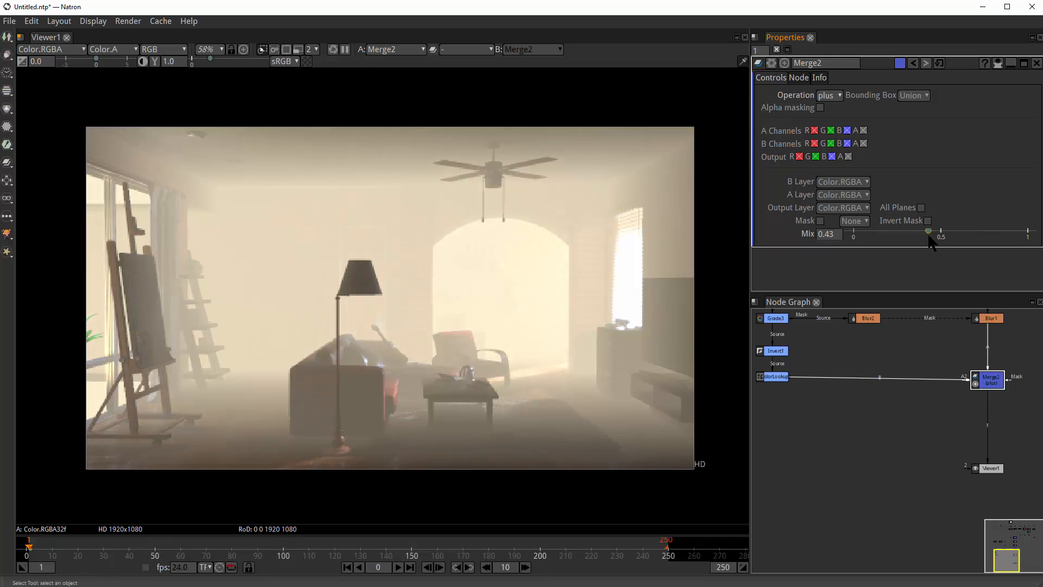
drag(864, 252, 784, 253)
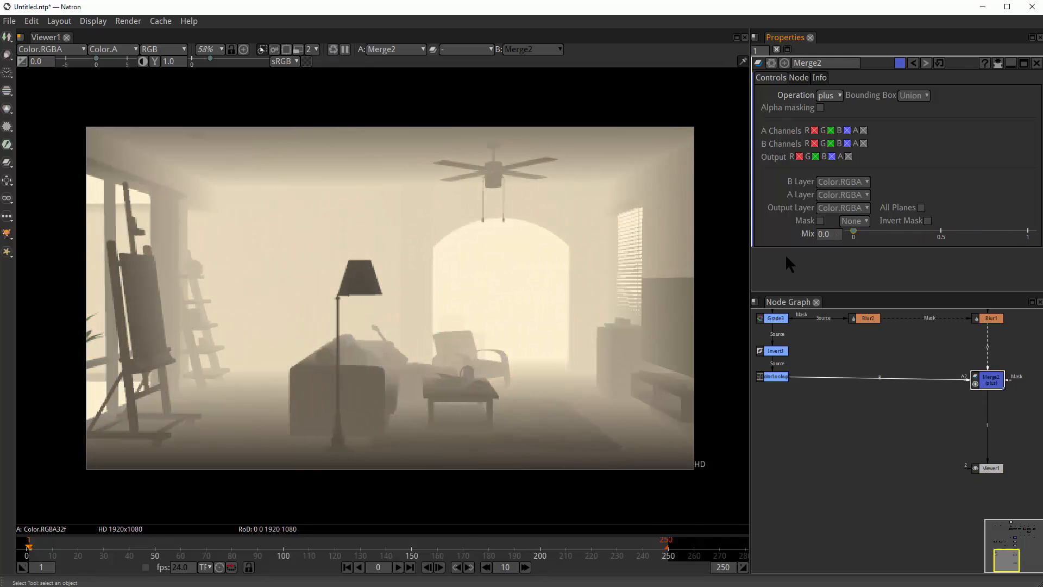
drag(909, 354, 889, 399)
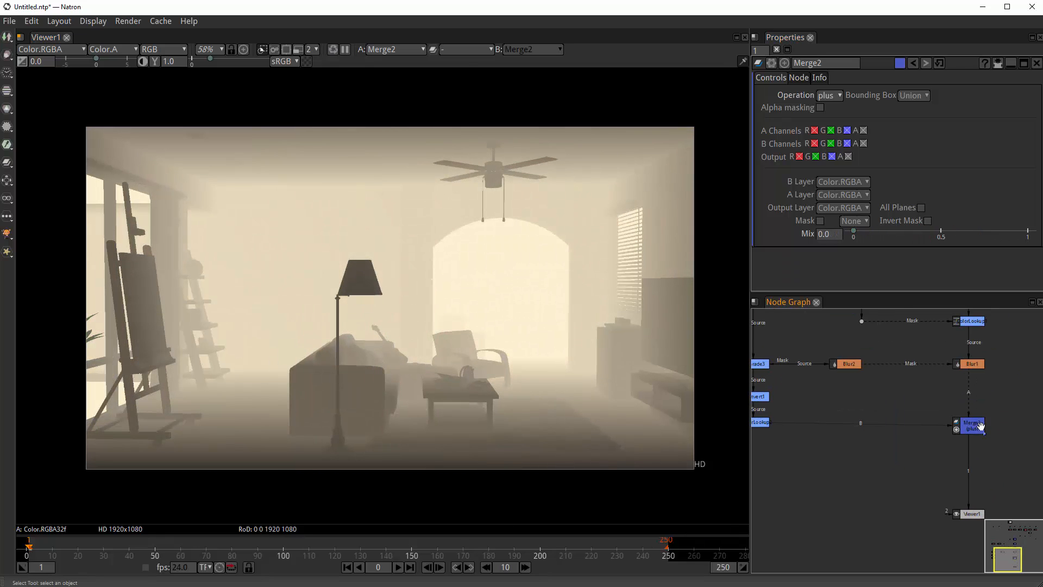
- Swap the A and B inputs of the Merge2 node and set its mix to about 0.047
key(shift+x)
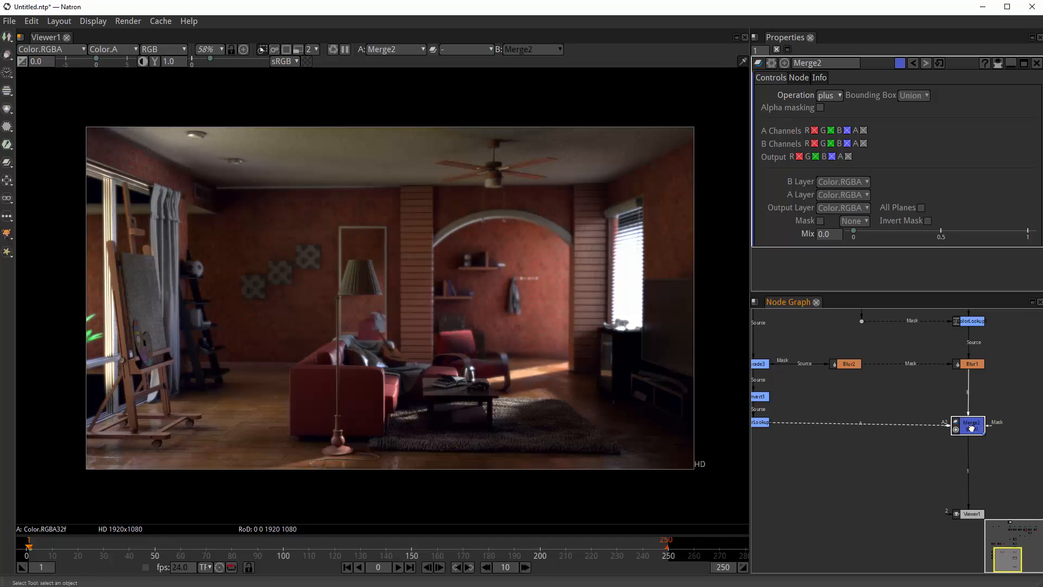
mouse_move(857, 233)
mouse_down()
mouse_move(960, 233)
mouse_move(866, 240)
mouse_move(920, 233)
mouse_move(862, 224)
mouse_up()
scroll(974, 430, up, 2)
scroll(974, 430, up, 1)
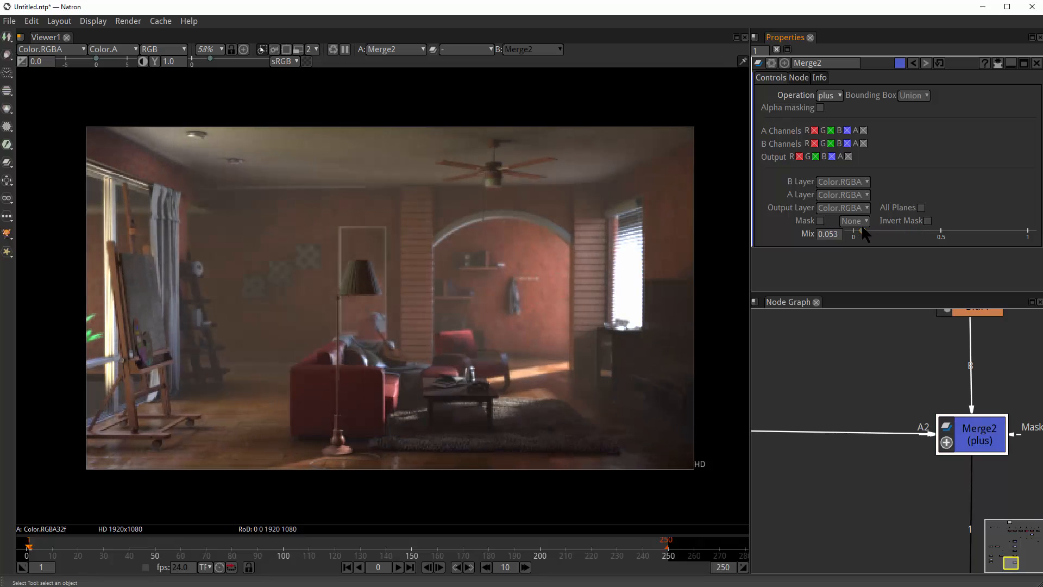
- Check the haze on the room image up close, and set the Merge2 mix to 0.056
scroll(350, 318, up, 4)
scroll(364, 312, up, 5)
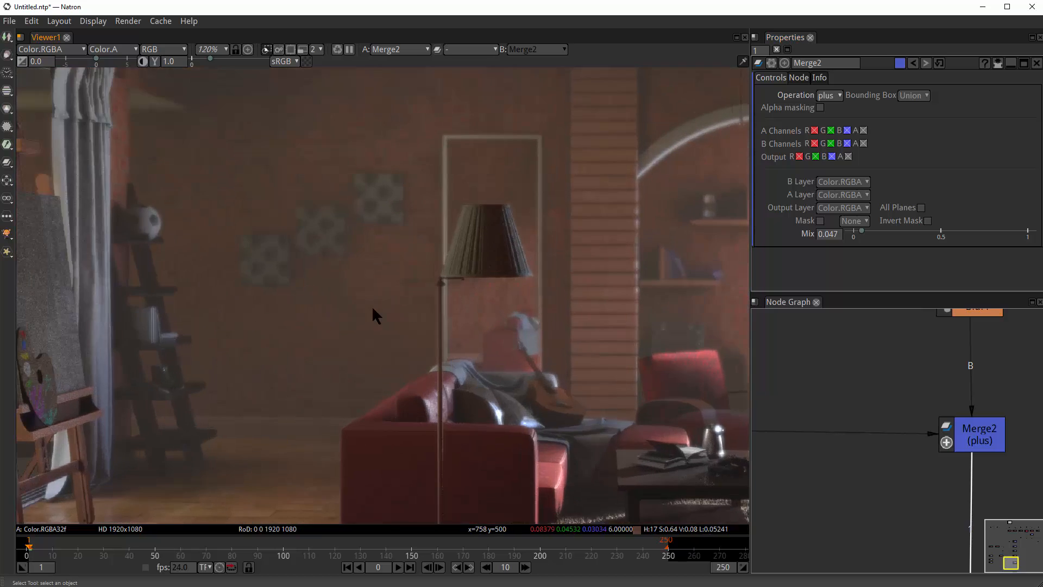
scroll(565, 304, down, 11)
scroll(529, 302, up, 4)
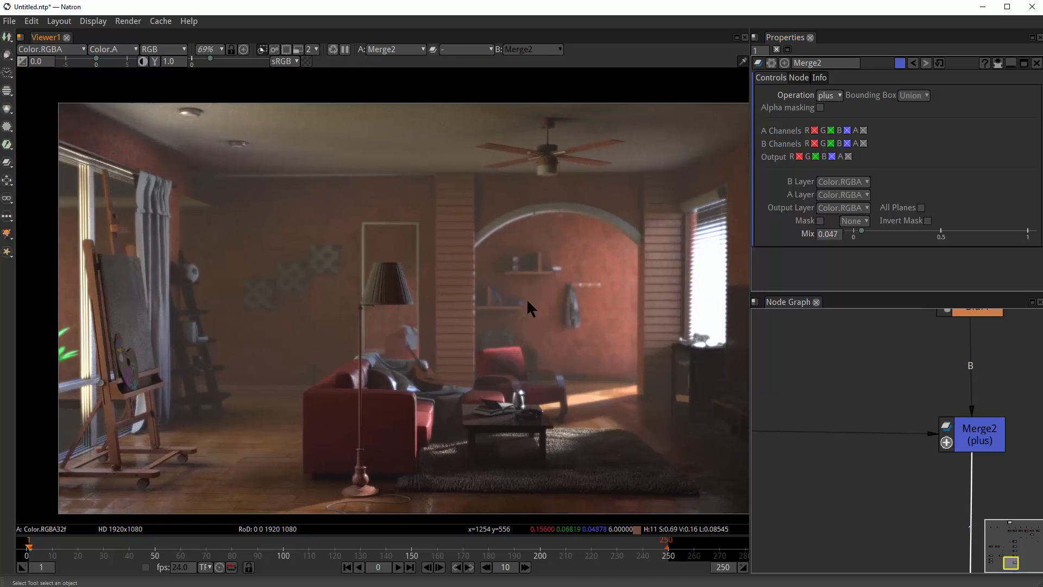
scroll(465, 298, down, 3)
drag(516, 310, 516, 290)
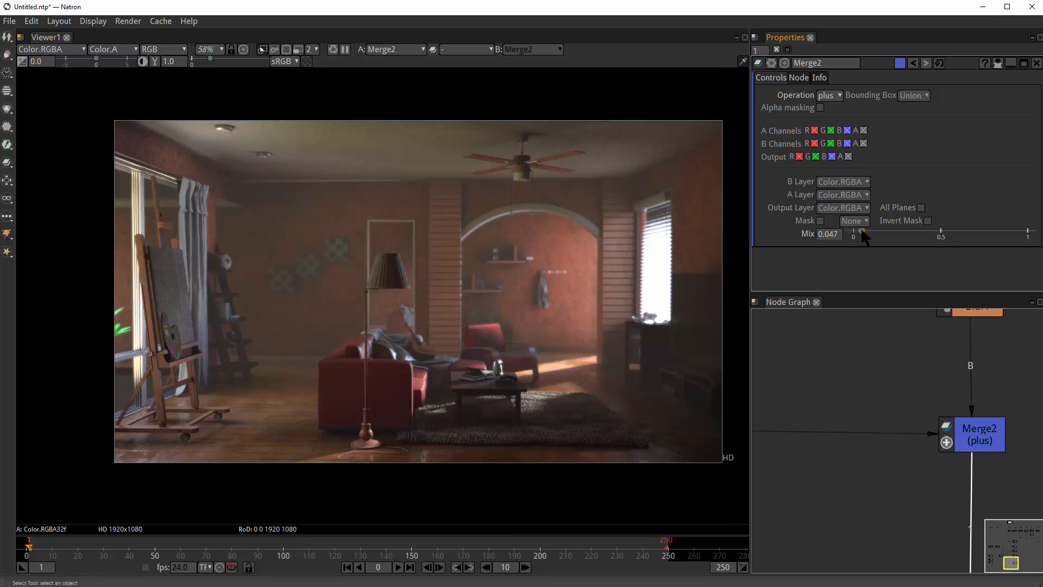
drag(862, 231, 864, 231)
- Add a second ColorLookup node after the existing one below Invert1 and place it in line before Merge2
drag(910, 390, 958, 381)
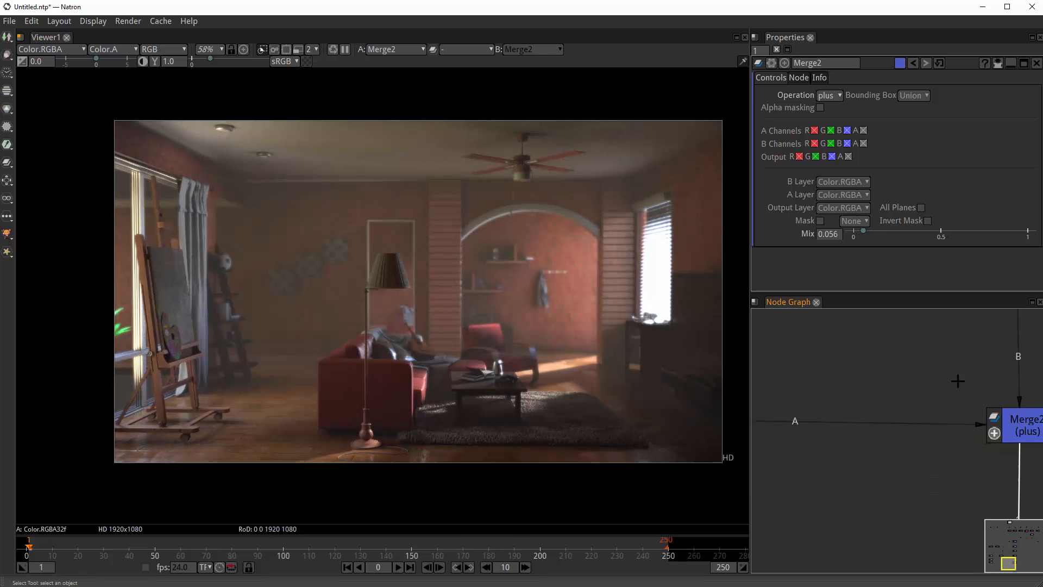
scroll(937, 418, down, 4)
drag(875, 430, 934, 429)
key(Tab)
key(Escape)
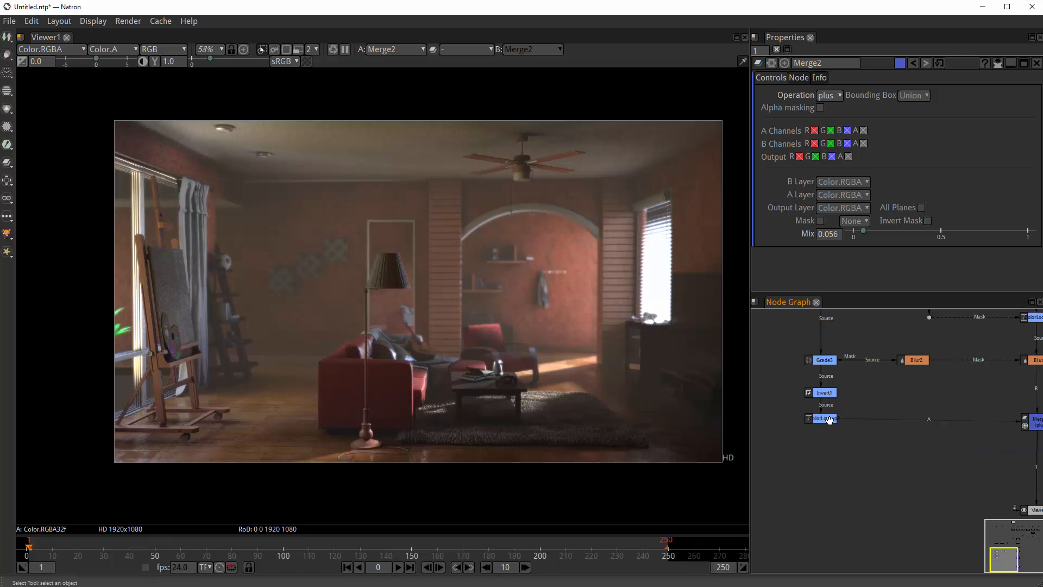
click(829, 419)
key(Tab)
text(color)
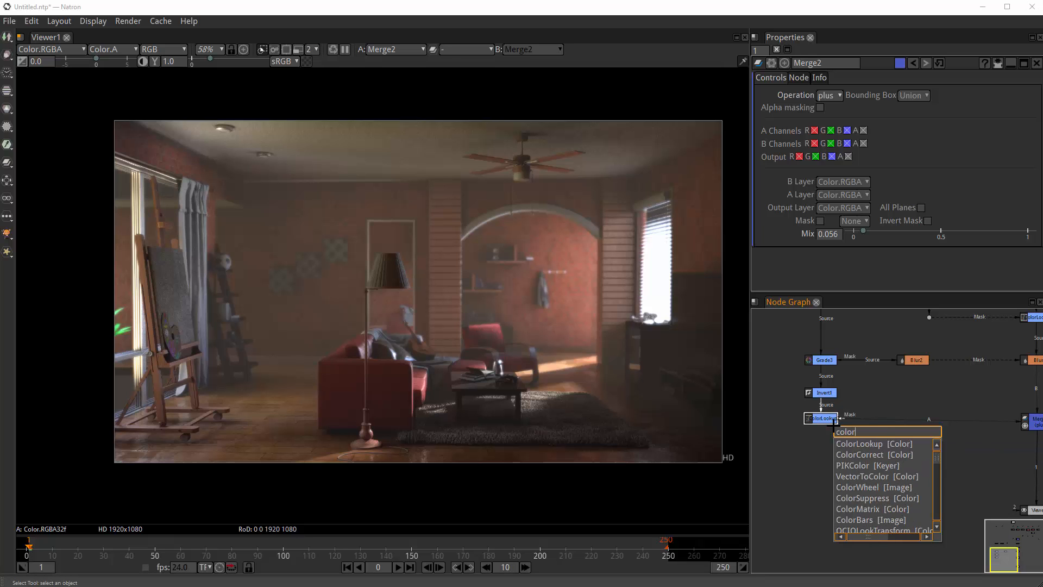
key(Return)
drag(824, 439, 870, 394)
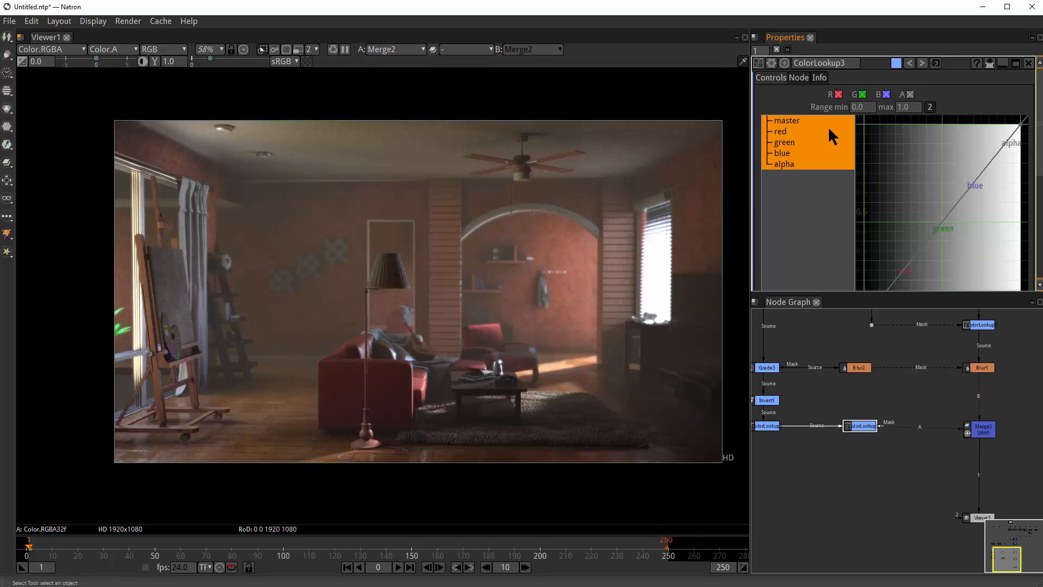
- Isolate the master curve of the new ColorLookup and bend it downward with a control point at x about 0.616
click(806, 125)
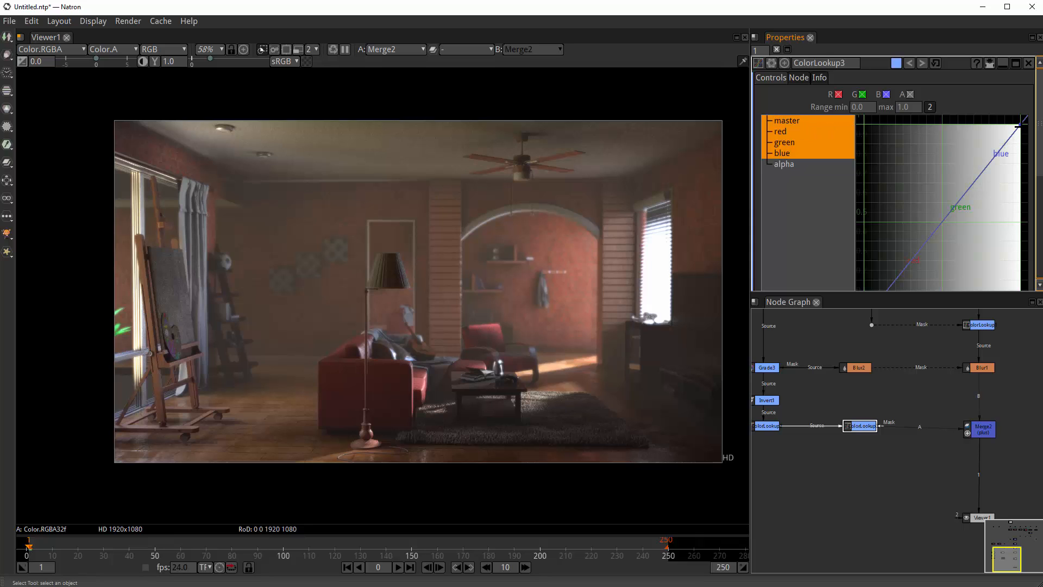
click(796, 119)
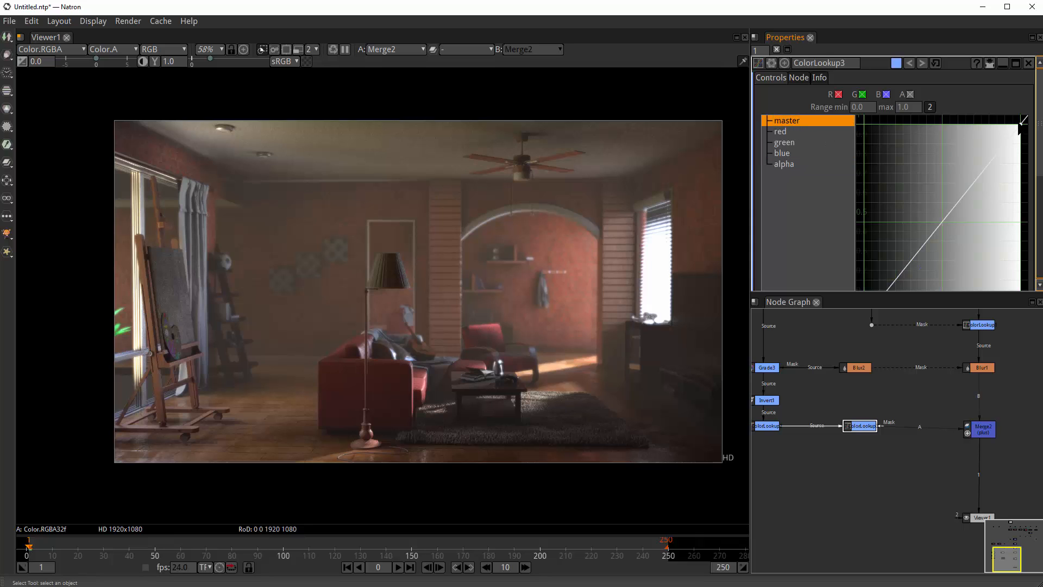
mouse_move(1017, 125)
mouse_down()
mouse_move(1017, 180)
mouse_move(1000, 223)
mouse_move(1019, 127)
mouse_up()
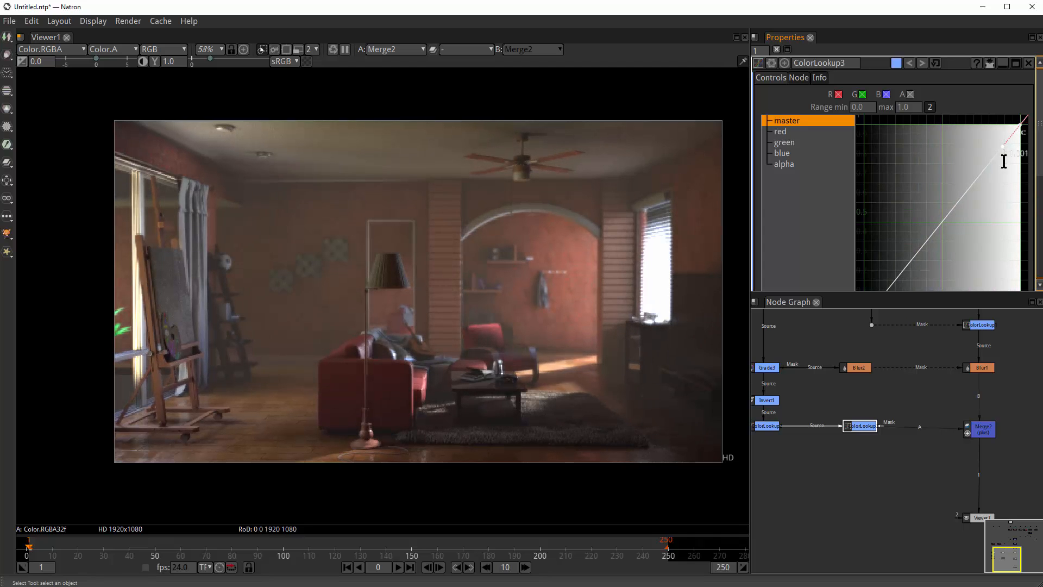
drag(947, 224, 969, 213)
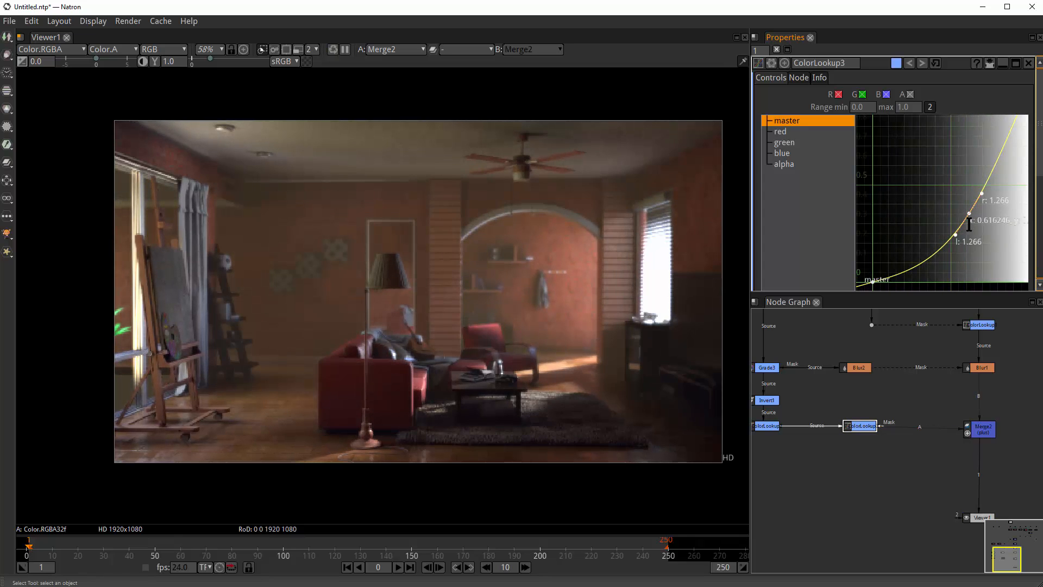
- View the ColorLookup3 output alone and lower the master curve's control point further, placing it at x about 0.668
key(1)
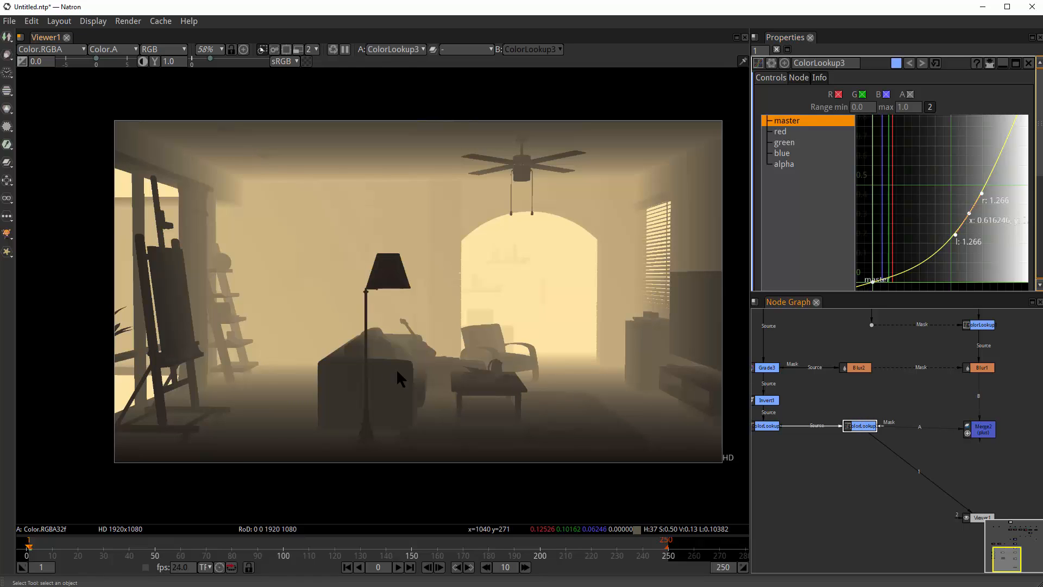
drag(971, 220, 947, 258)
drag(976, 226, 979, 231)
- Show the Merge2 output in the viewer again and inspect the haze across the room
drag(987, 417, 941, 391)
click(935, 402)
key(1)
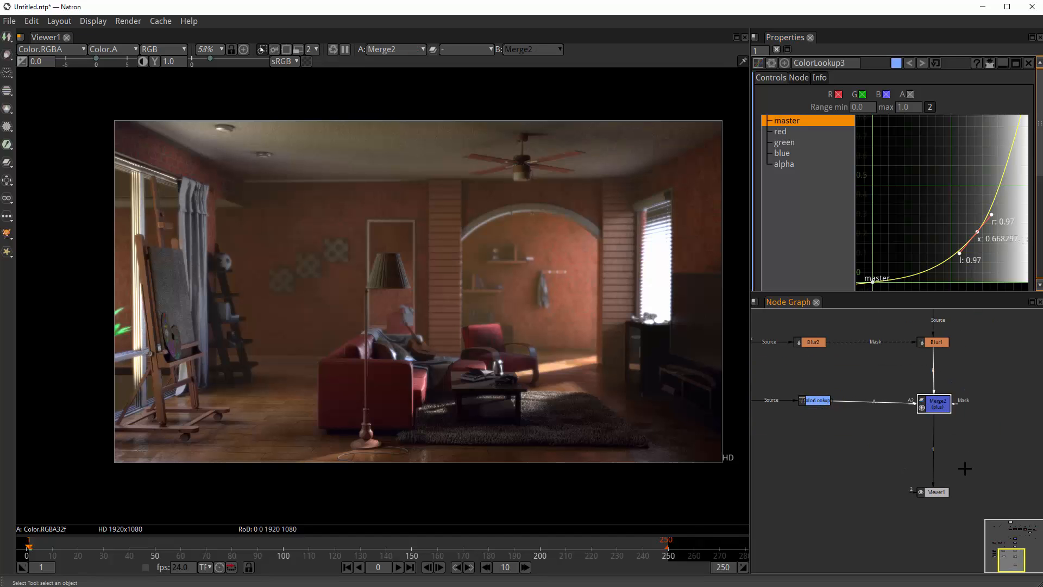
scroll(452, 269, down, 1)
scroll(451, 269, up, 2)
scroll(437, 312, up, 1)
scroll(435, 282, down, 3)
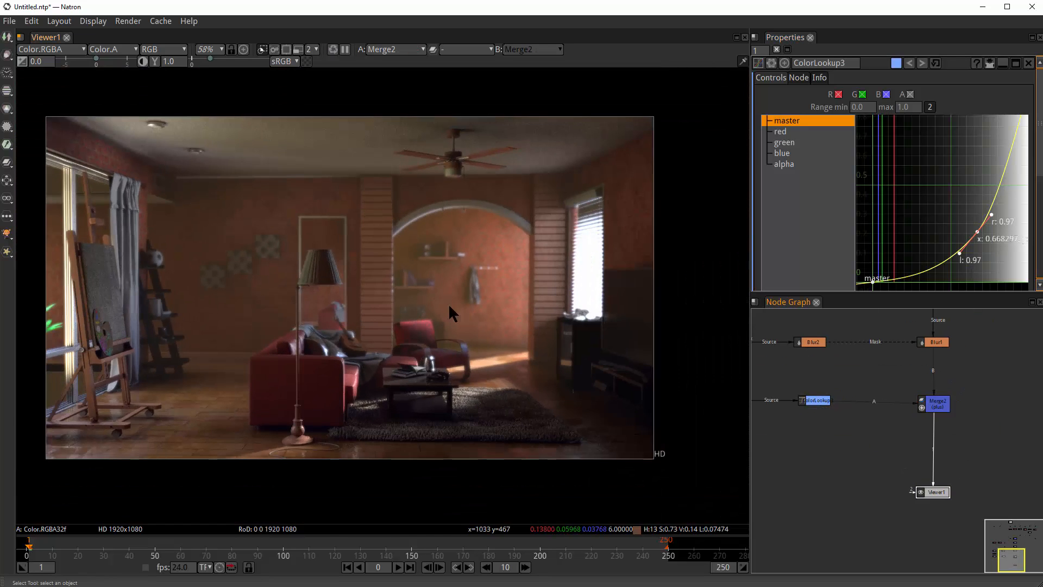
scroll(433, 253, up, 1)
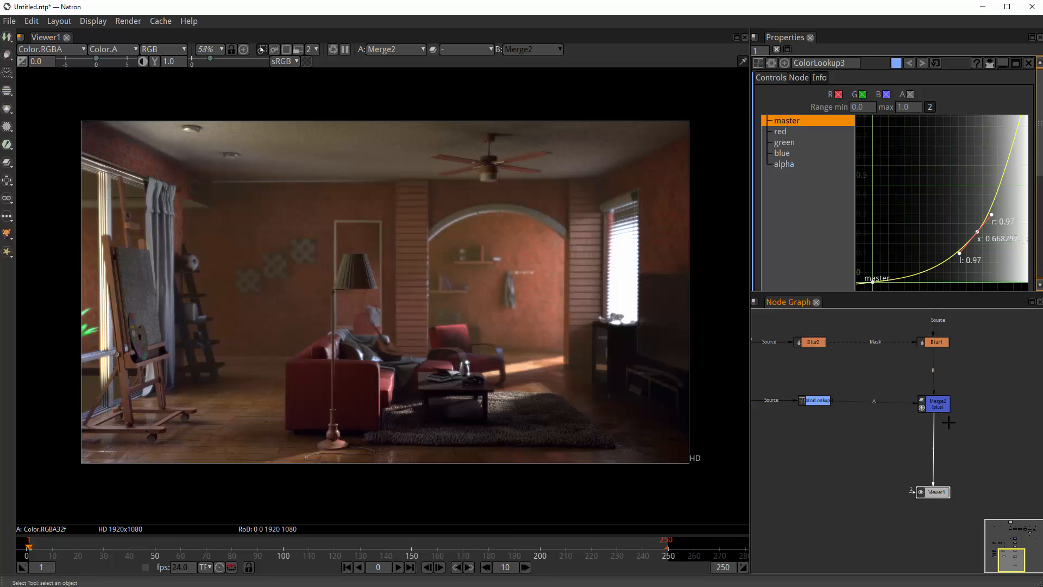
- Open the Merge2 node's settings and set its mix to 0.128
click(941, 403)
double_click(936, 405)
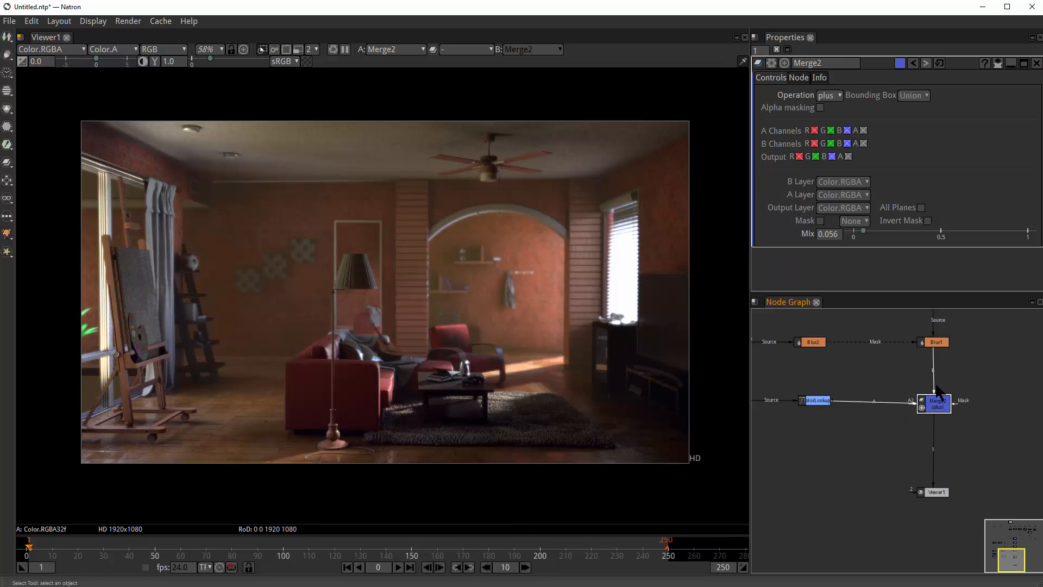
mouse_move(864, 239)
mouse_down()
mouse_move(931, 243)
mouse_move(880, 245)
mouse_move(887, 249)
mouse_move(870, 250)
mouse_move(876, 255)
mouse_up()
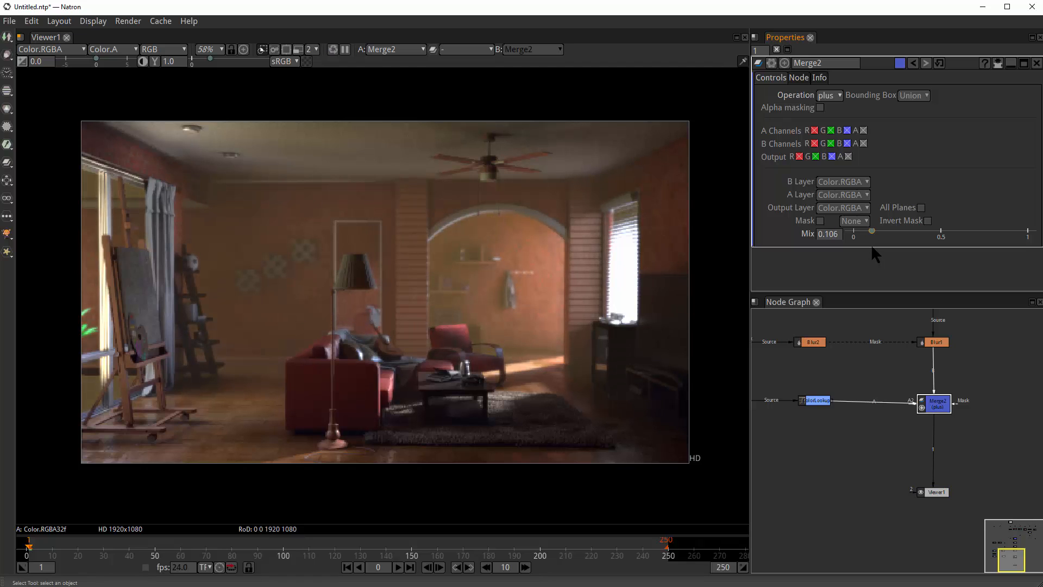
drag(877, 256, 877, 255)
- Insert a Blur node between the ColorLookup3 and Merge2 nodes and line it up in that row
drag(802, 472, 822, 468)
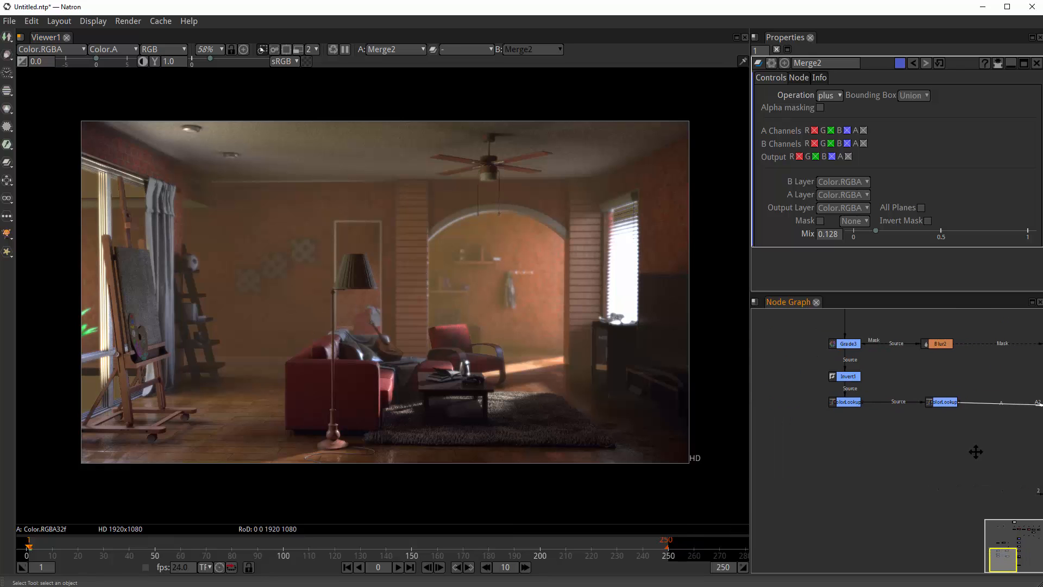
mouse_move(906, 423)
mouse_down()
mouse_move(871, 437)
mouse_move(914, 428)
mouse_up()
click(896, 435)
click(867, 396)
key(Tab)
text(b)
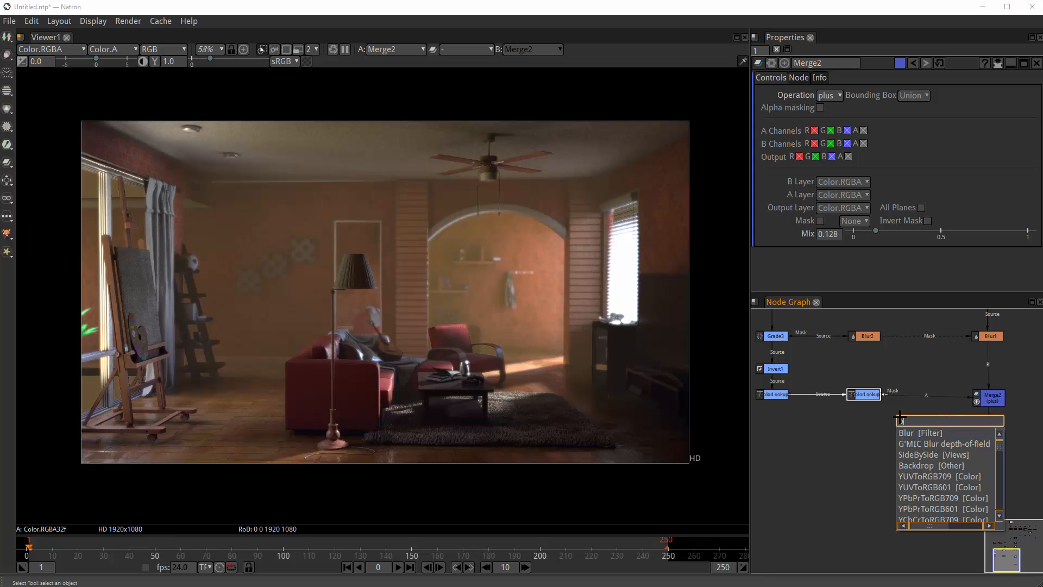
key(Return)
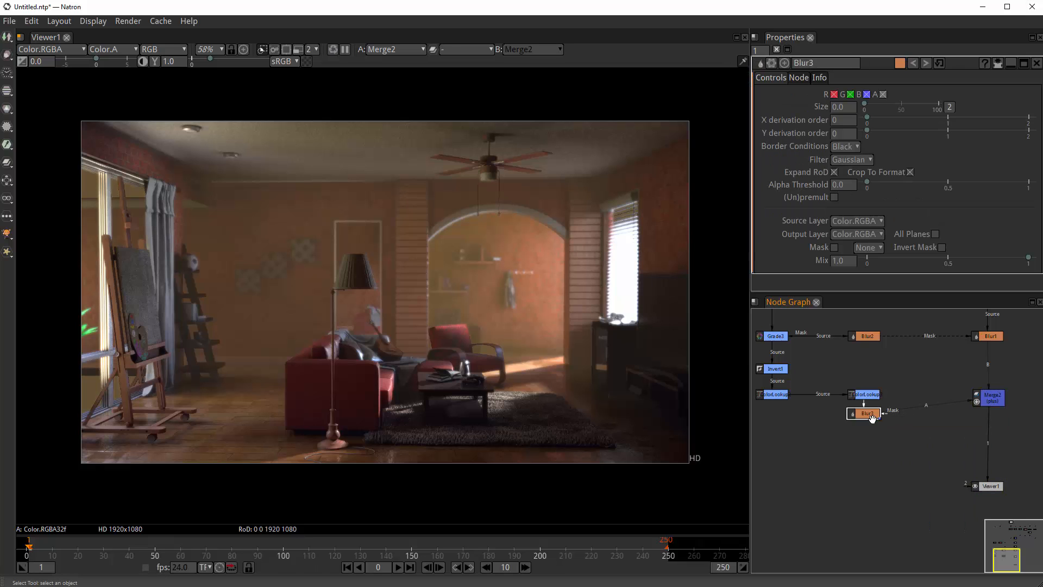
drag(872, 414, 923, 393)
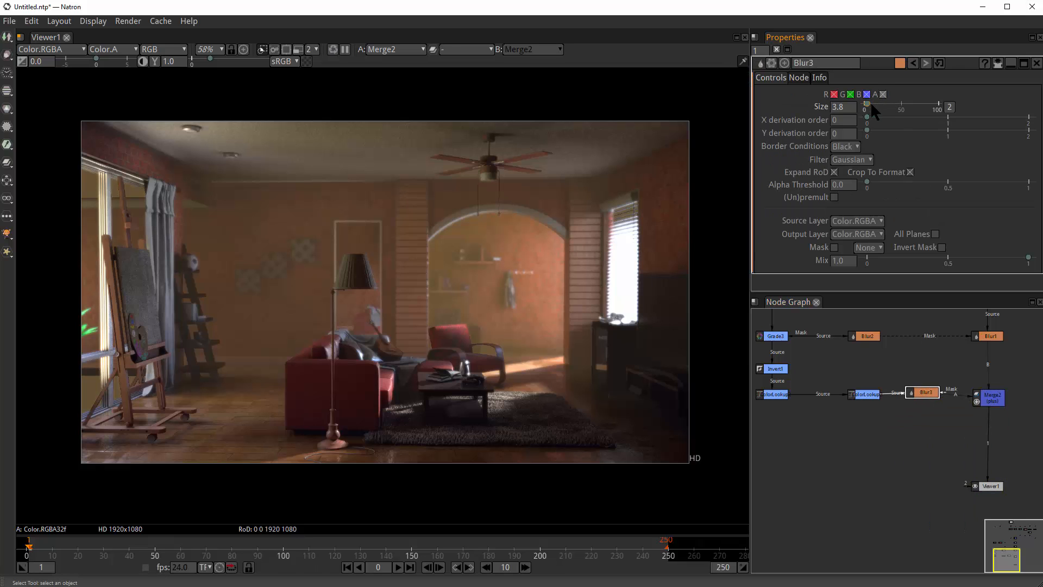
- Set the Blur3 size to 57.3 and check the softened haze in the viewer
drag(870, 102, 904, 105)
scroll(490, 274, up, 3)
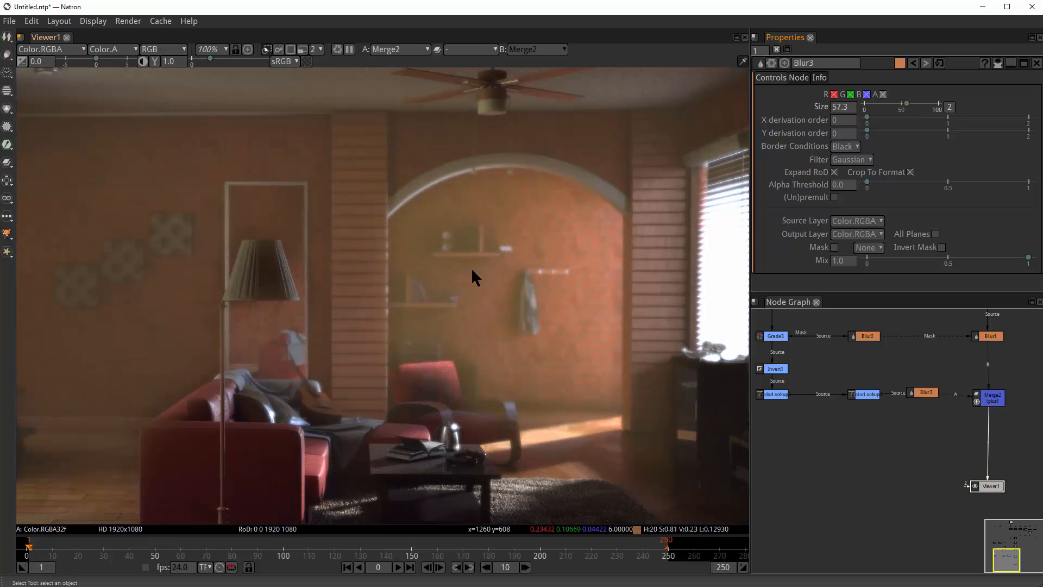
scroll(488, 274, down, 3)
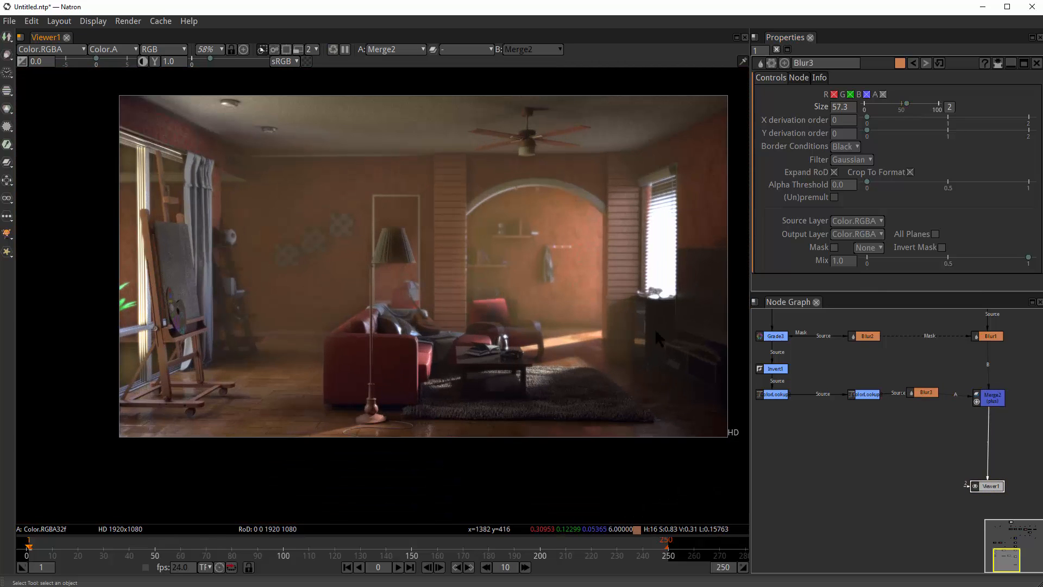
- Open the ColorLookup3 settings and set its mix to 0.797
double_click(864, 395)
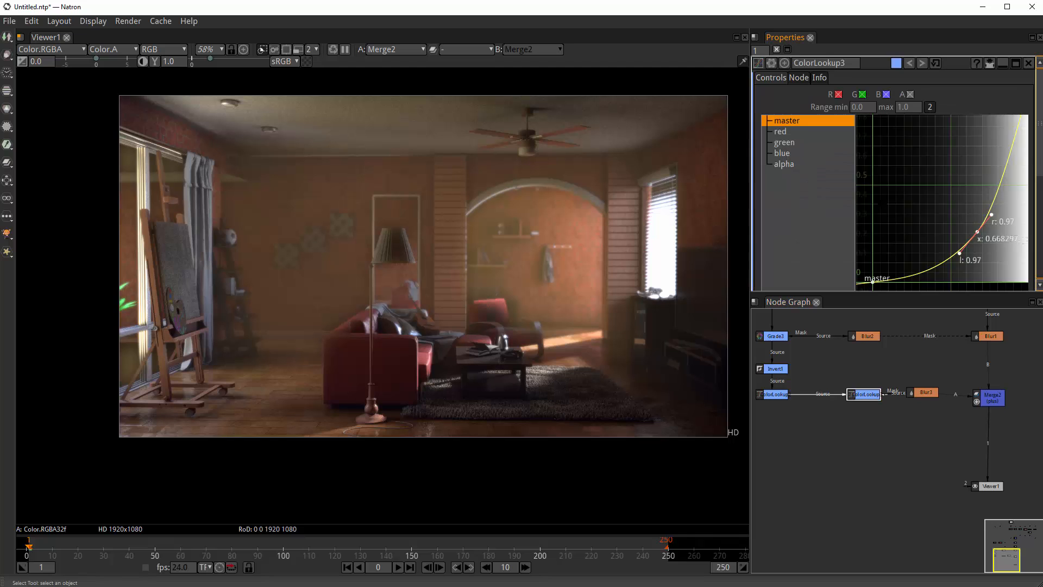
scroll(975, 272, down, 5)
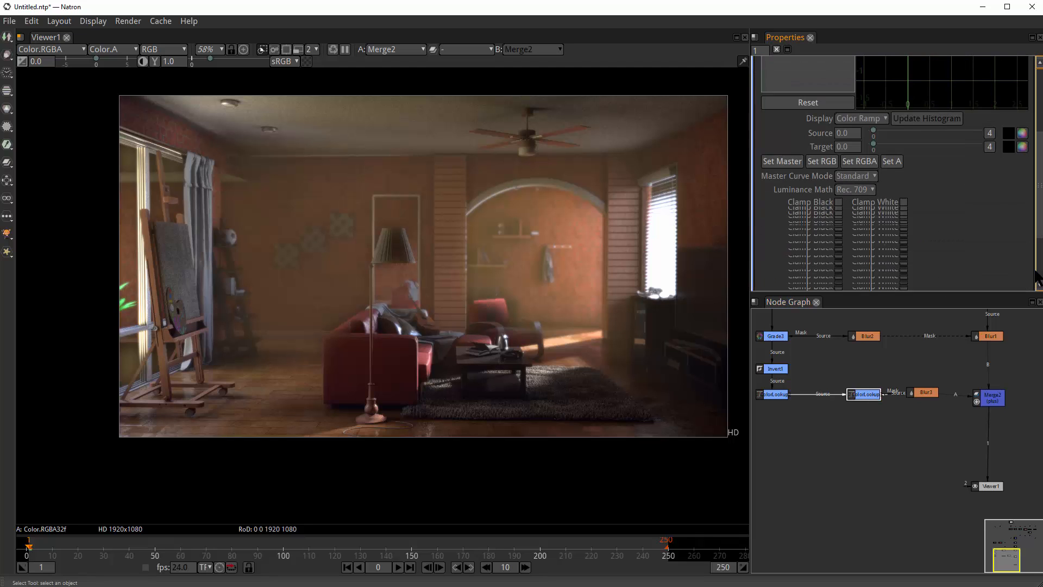
drag(1017, 276, 991, 273)
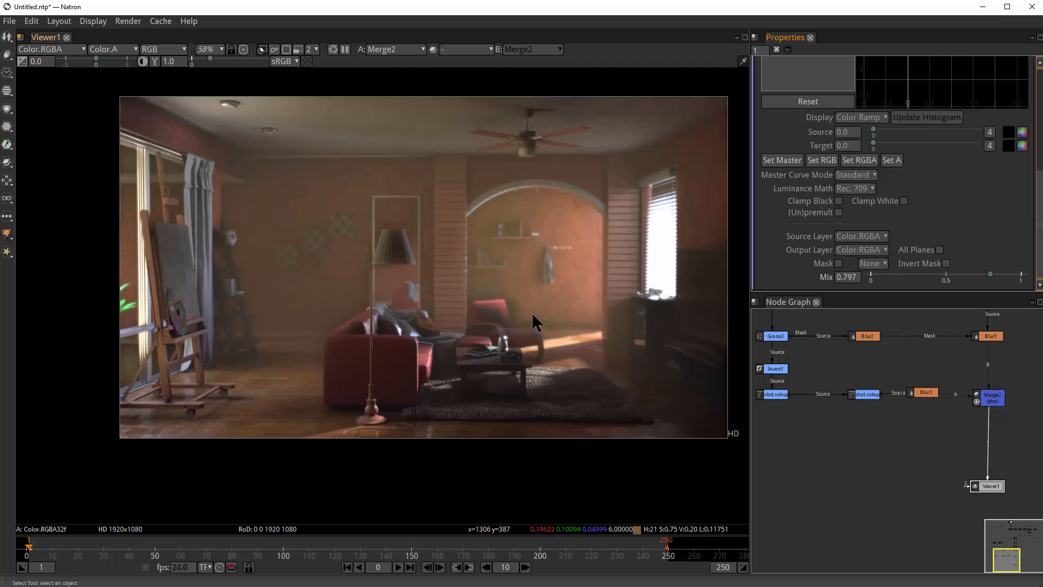
- Examine the composited room image and look over the whole node graph, including the render-pass nodes
drag(533, 312, 531, 332)
scroll(527, 331, up, 2)
scroll(864, 457, down, 5)
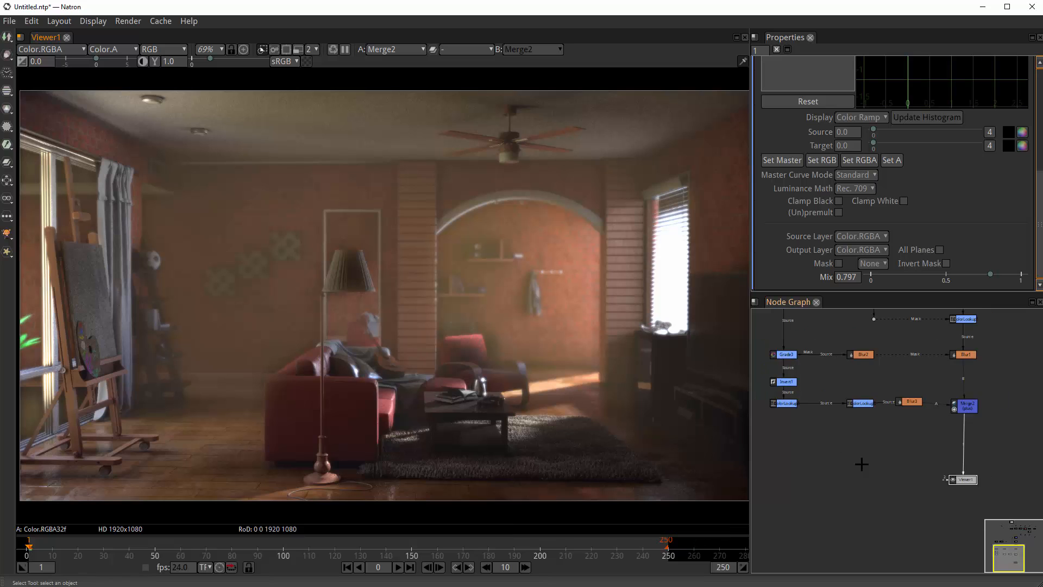
mouse_move(911, 472)
mouse_down()
mouse_move(918, 465)
mouse_move(906, 478)
mouse_up()
drag(848, 463, 852, 550)
scroll(847, 384, down, 1)
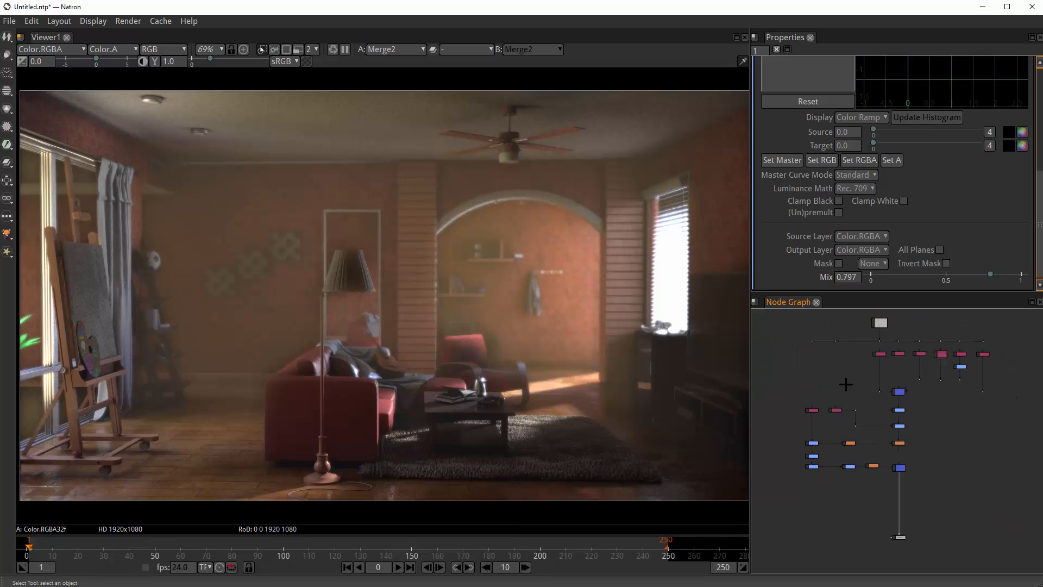
drag(845, 384, 832, 438)
scroll(834, 429, up, 3)
scroll(852, 405, up, 3)
drag(852, 393, 773, 419)
drag(868, 424, 757, 396)
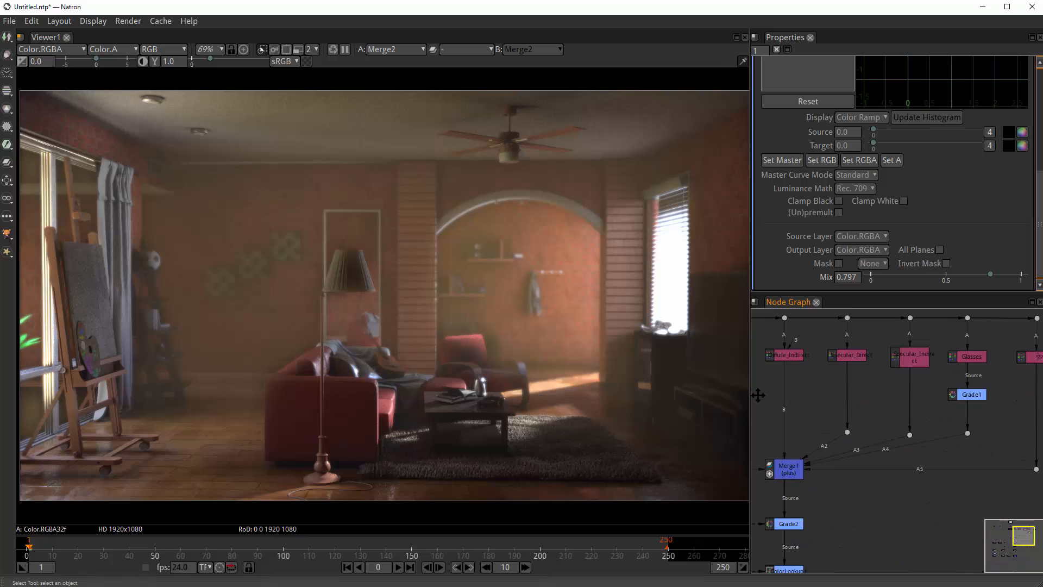
- Align the Blur3 and Merge2 nodes with the ColorLookup3 row
drag(764, 513, 845, 402)
scroll(906, 435, up, 1)
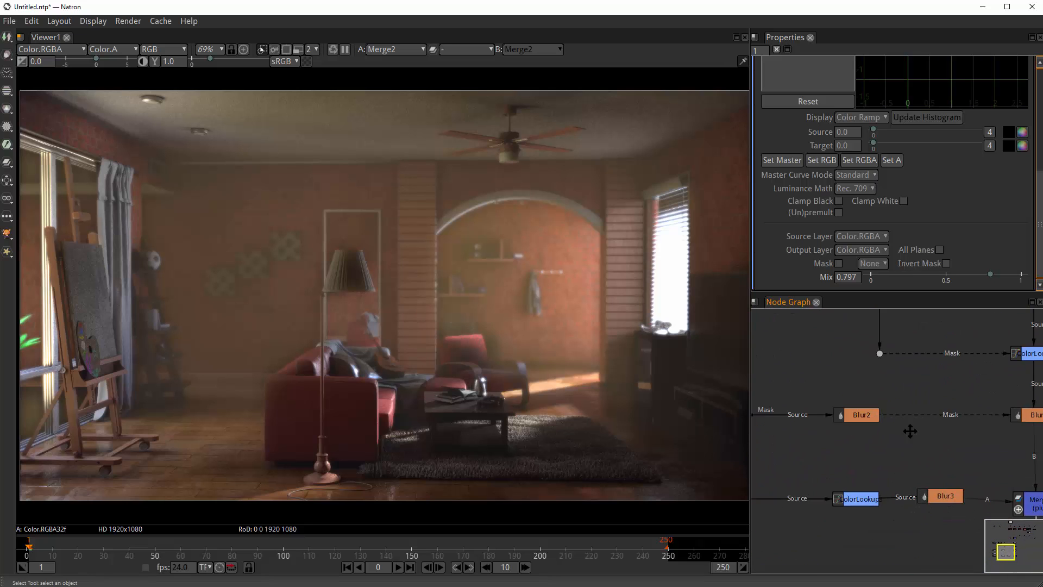
scroll(911, 431, up, 1)
drag(907, 446, 830, 395)
drag(870, 440, 872, 444)
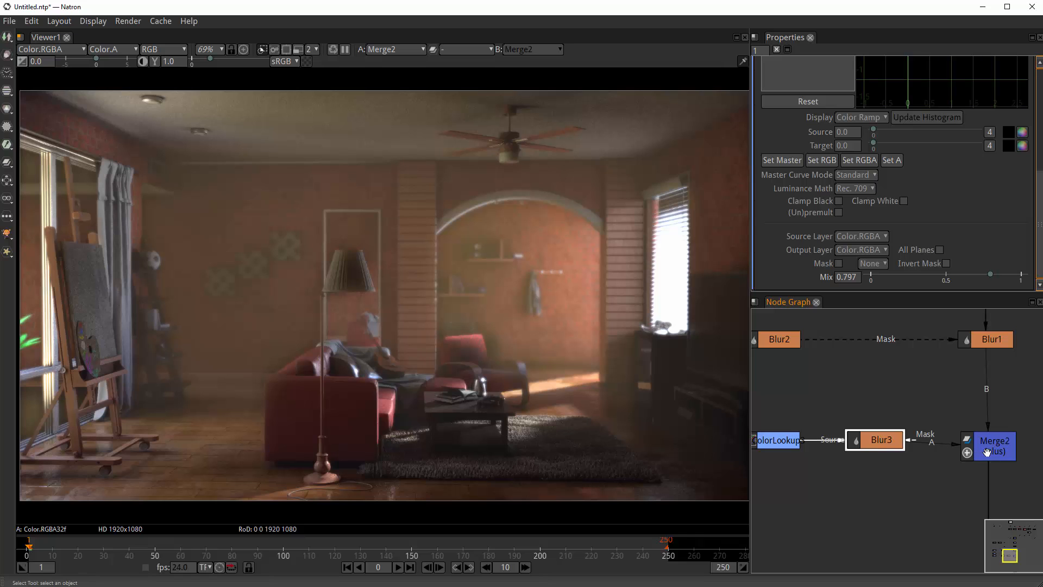
drag(987, 452, 986, 440)
- Select the render-pass nodes together with Merge1 and add a Backdrop node around them
scroll(971, 454, down, 6)
drag(921, 470, 863, 548)
drag(979, 460, 934, 489)
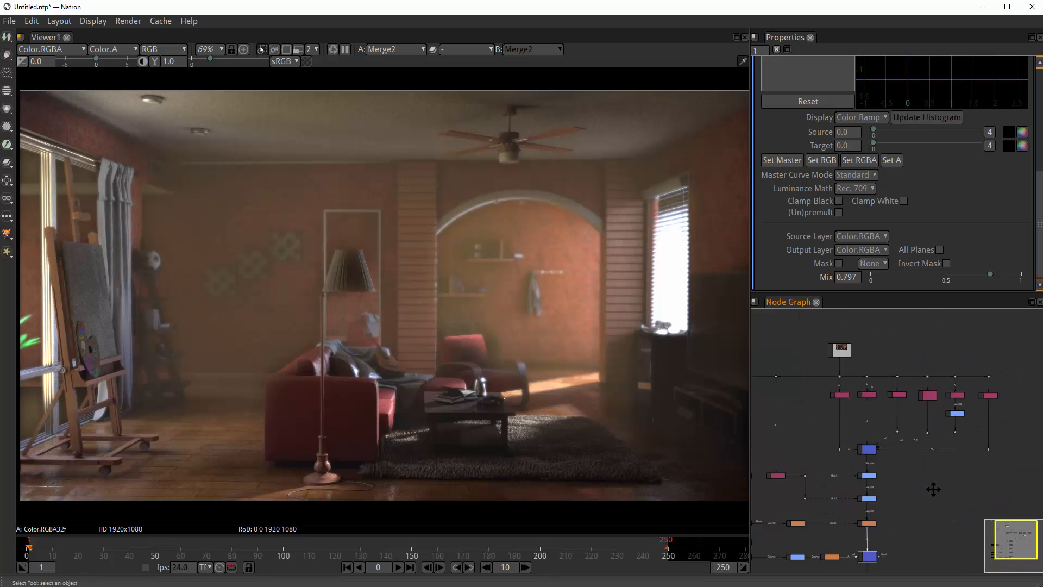
scroll(949, 421, up, 2)
drag(1031, 333, 759, 466)
key(Tab)
text(c)
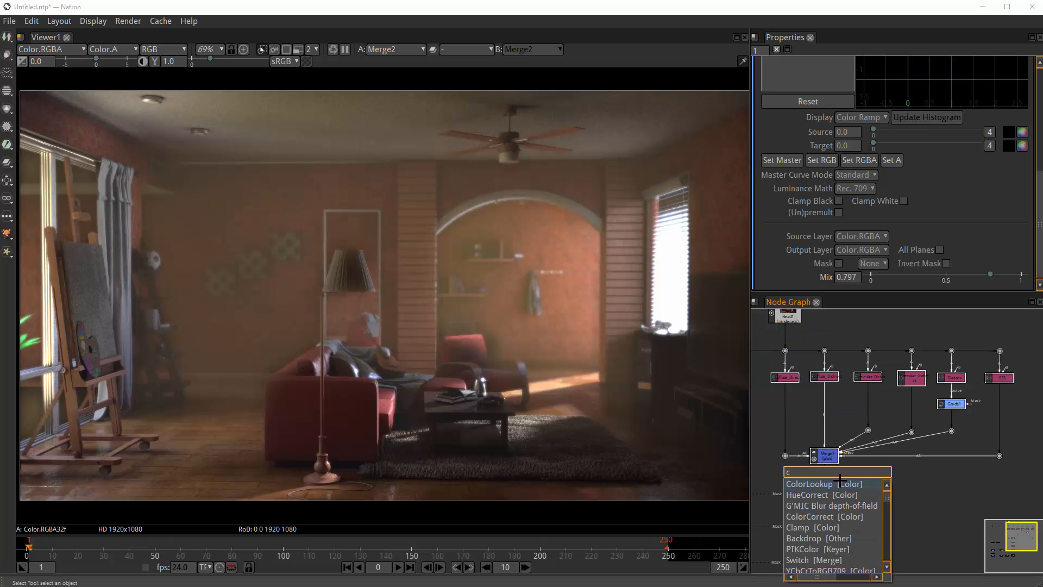
key(BackSpace)
text(back)
scroll(840, 480, down, 3)
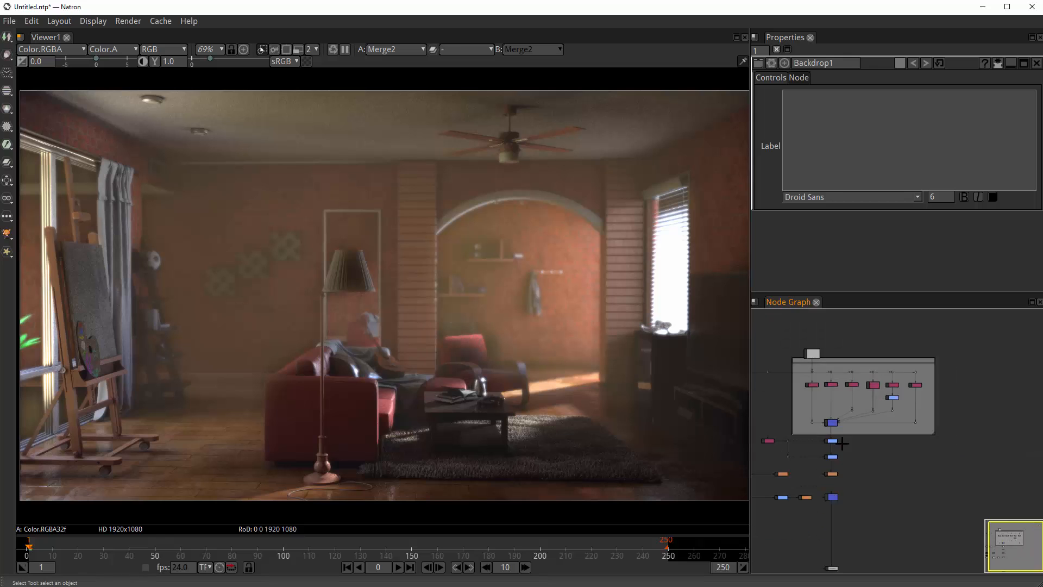
- Label the render-pass backdrop AOVS
scroll(828, 392, up, 2)
scroll(813, 350, up, 3)
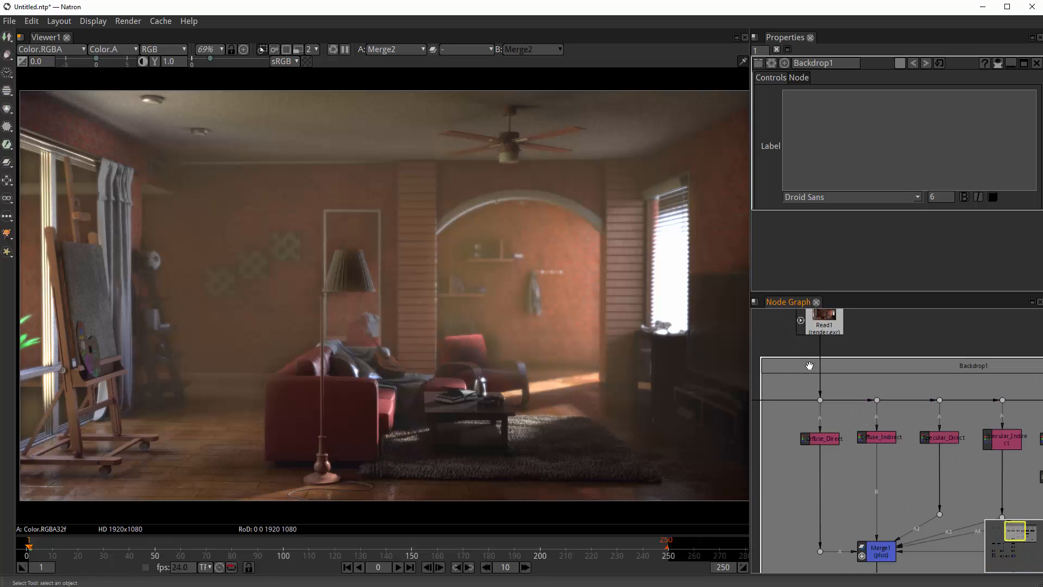
click(804, 132)
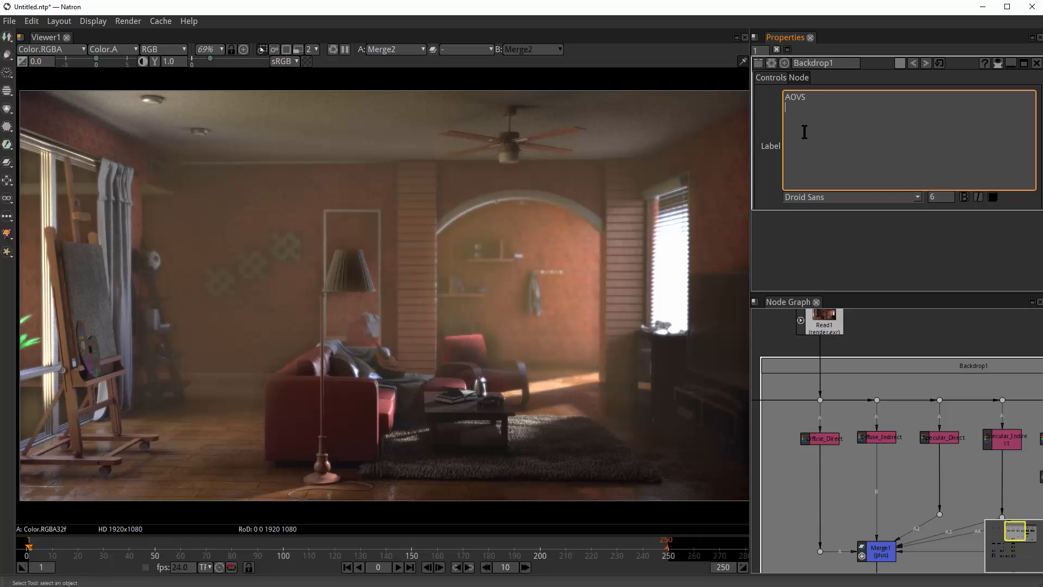
scroll(864, 409, down, 3)
scroll(902, 415, up, 4)
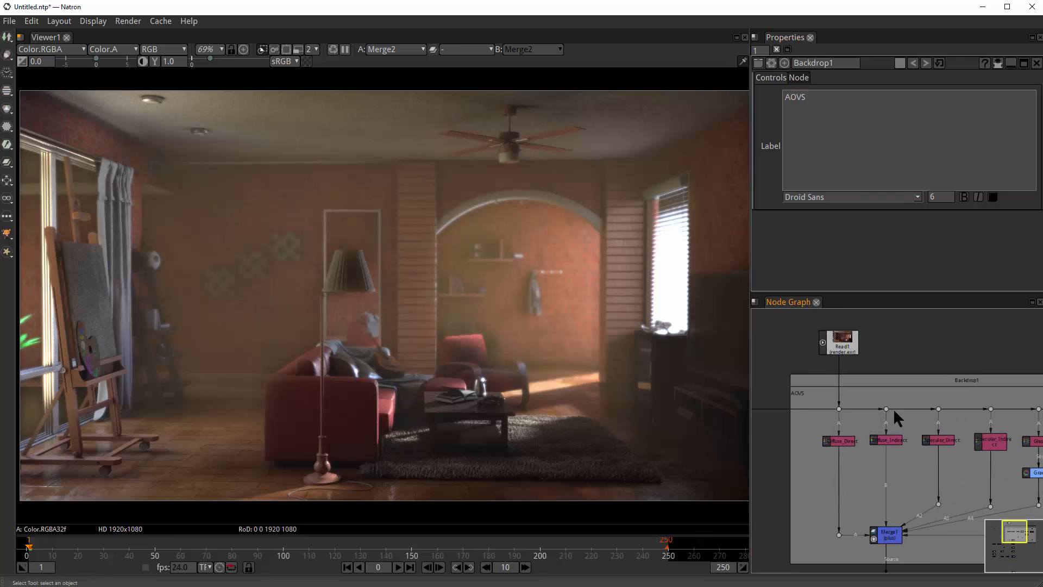
- Select the backdrop's label text and set its font size to 20
drag(779, 393, 894, 372)
click(866, 140)
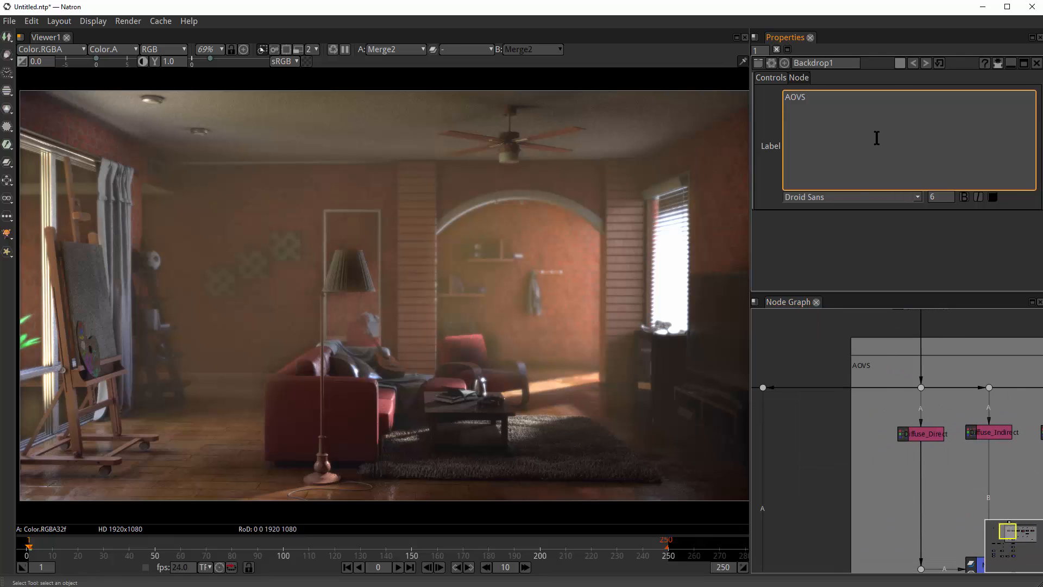
key(ctrl+a)
click(950, 197)
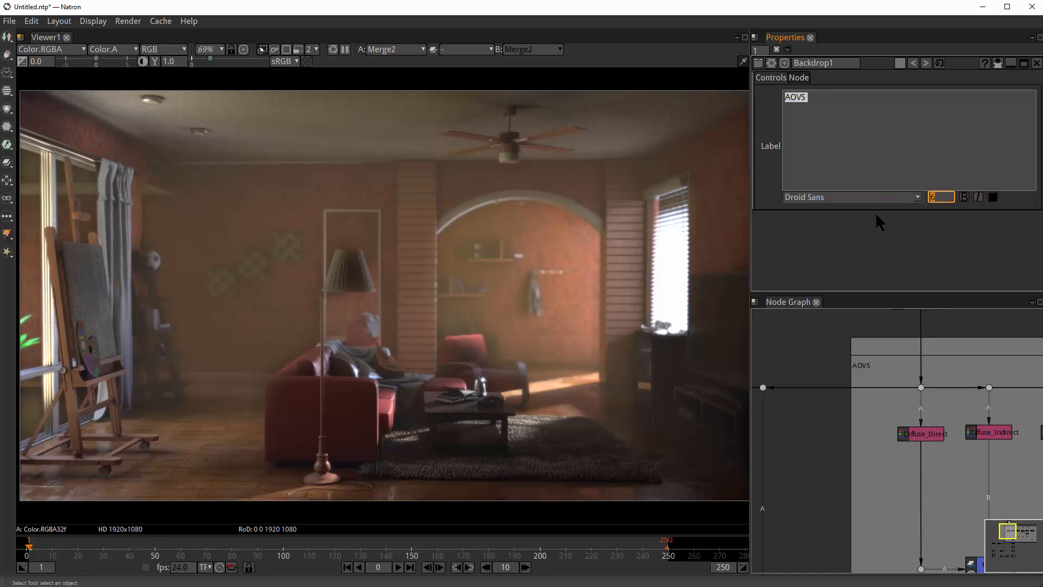
text(20)
key(Return)
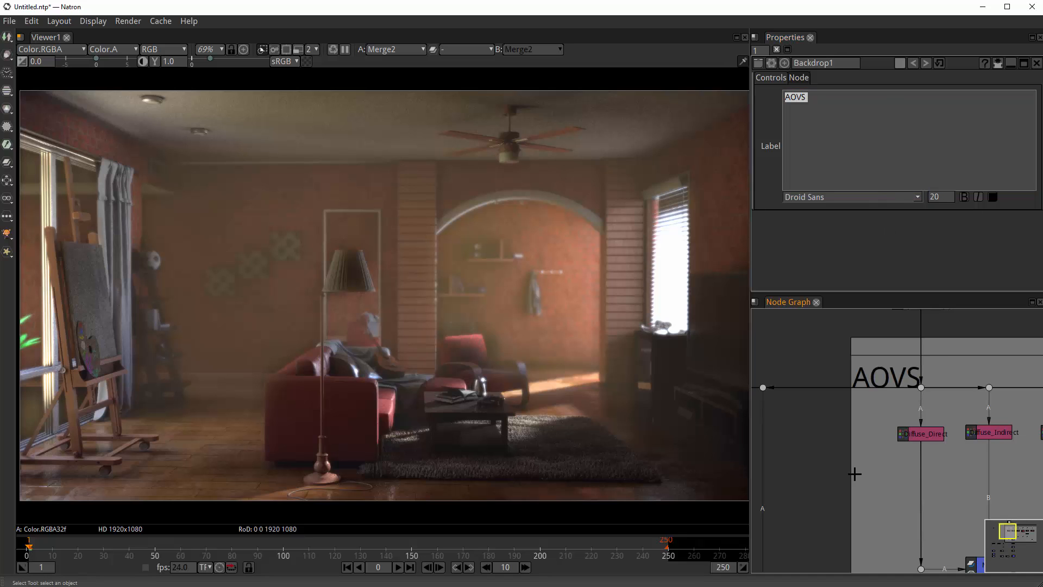
scroll(869, 468, down, 3)
scroll(842, 396, up, 4)
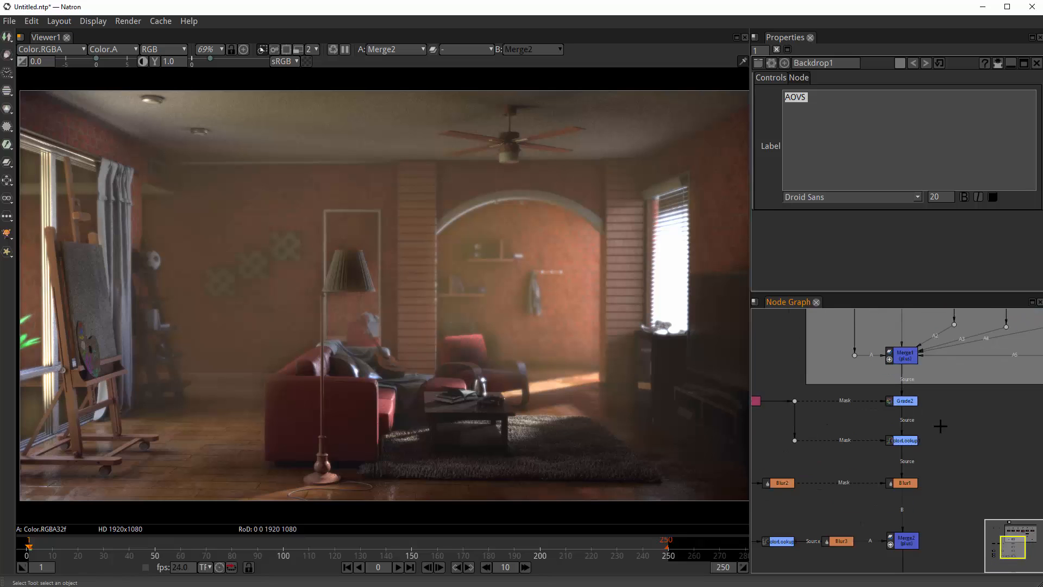
- Select the blur row and the haze row ending in Merge2 and move both slightly further below the occlusion nodes
scroll(941, 426, down, 2)
scroll(940, 425, up, 2)
drag(983, 364, 884, 414)
scroll(956, 430, down, 2)
drag(779, 393, 1013, 481)
scroll(939, 433, down, 1)
drag(886, 413, 886, 424)
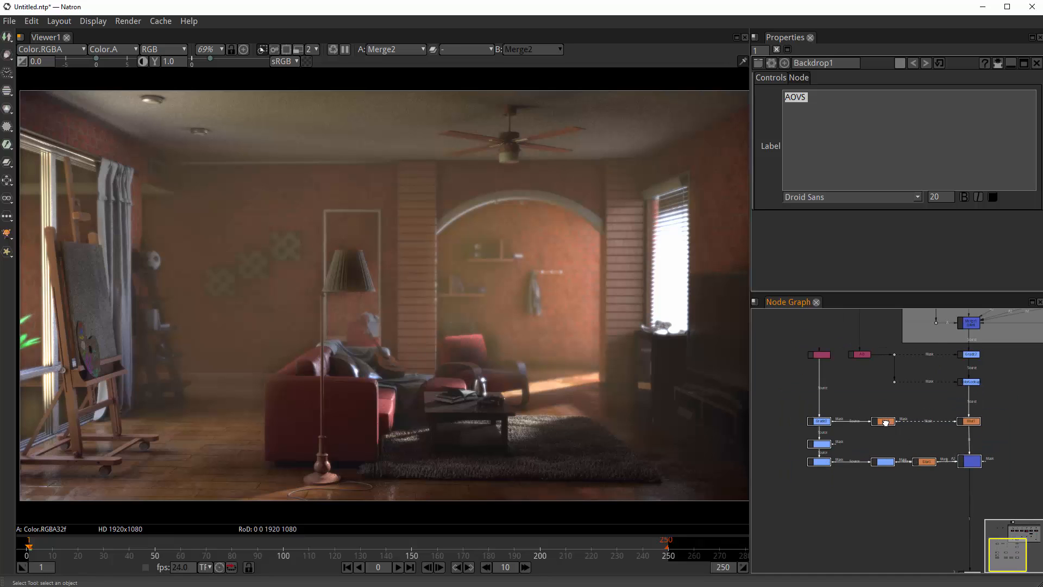
- Review the nodes of the Blur2–Blur1 row and of the haze row leading to Merge2
scroll(943, 427, up, 2)
drag(1013, 405, 756, 435)
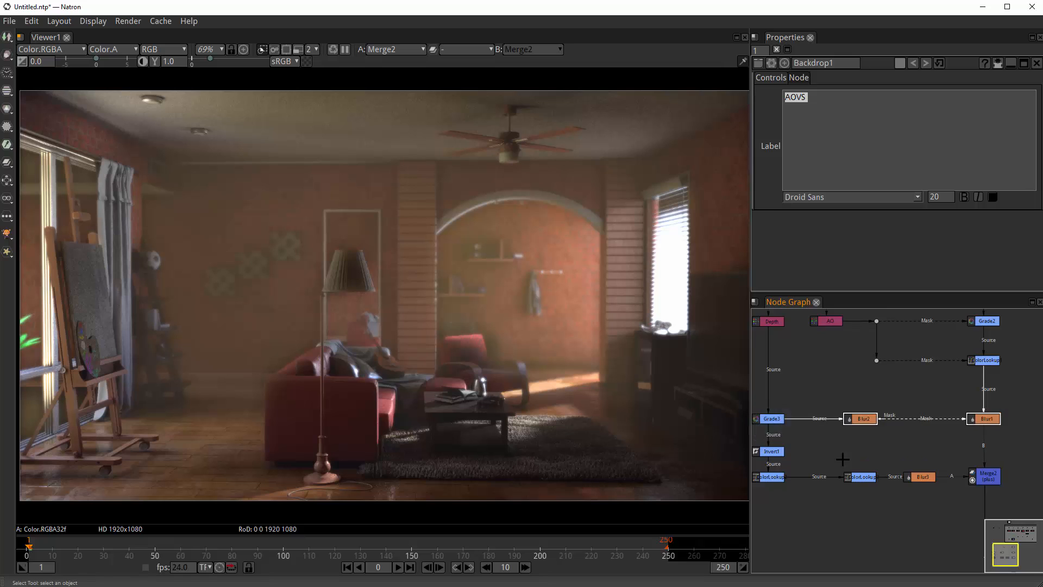
scroll(926, 456, down, 1)
drag(958, 458, 765, 452)
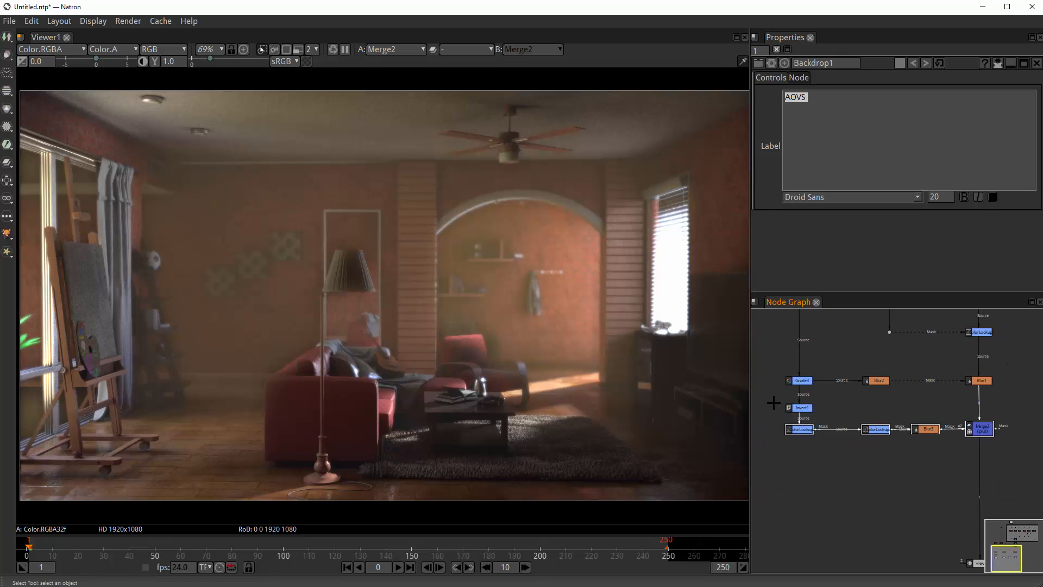
drag(774, 401, 1026, 465)
scroll(896, 505, down, 1)
scroll(922, 493, up, 2)
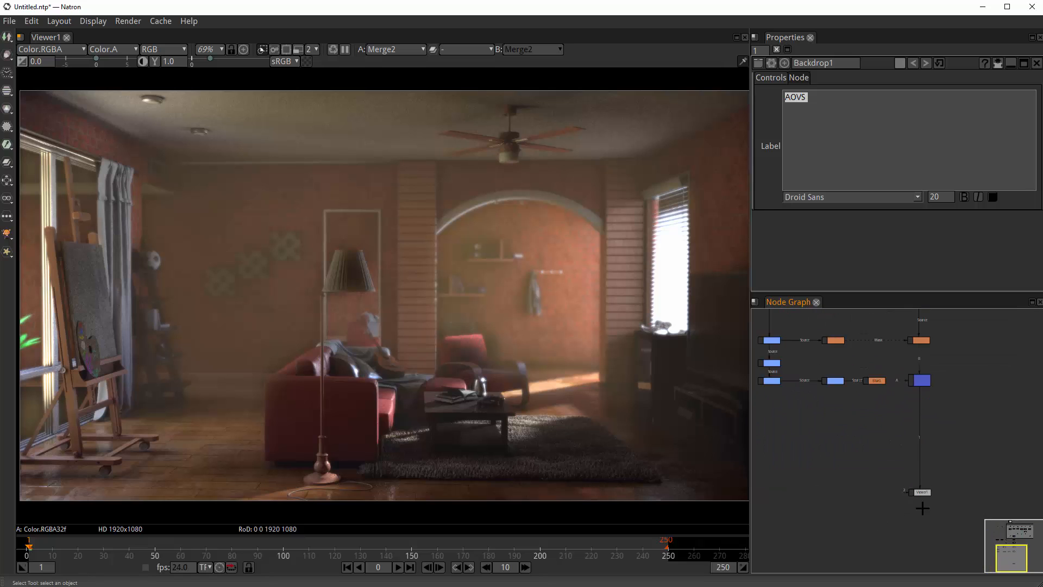
- Move the Viewer node further below Merge2 and check the full composited room image
click(923, 487)
drag(923, 487, 924, 513)
drag(929, 427, 901, 503)
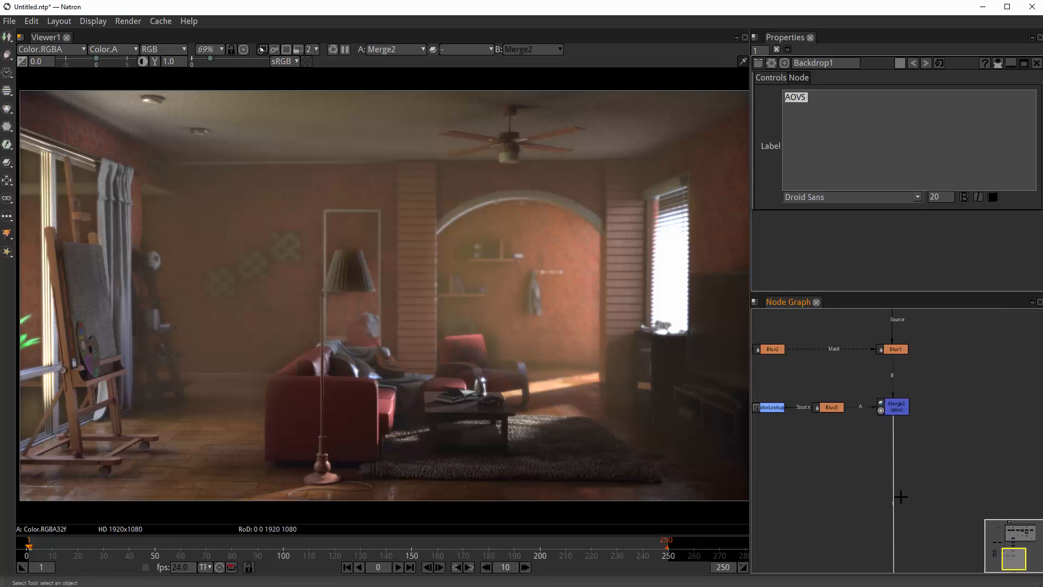
scroll(435, 353, down, 1)
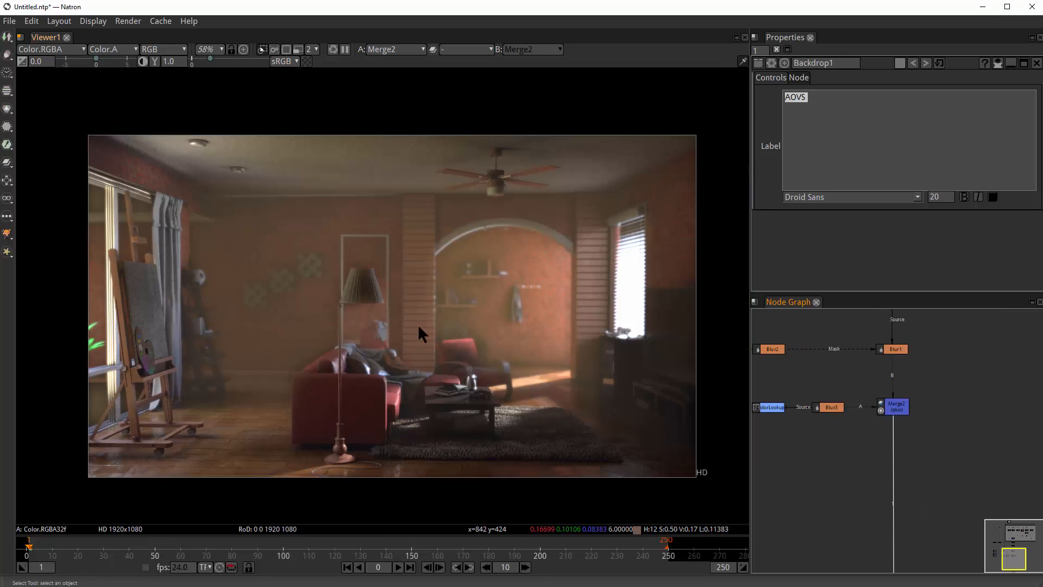
drag(501, 328, 512, 349)
scroll(511, 348, up, 1)
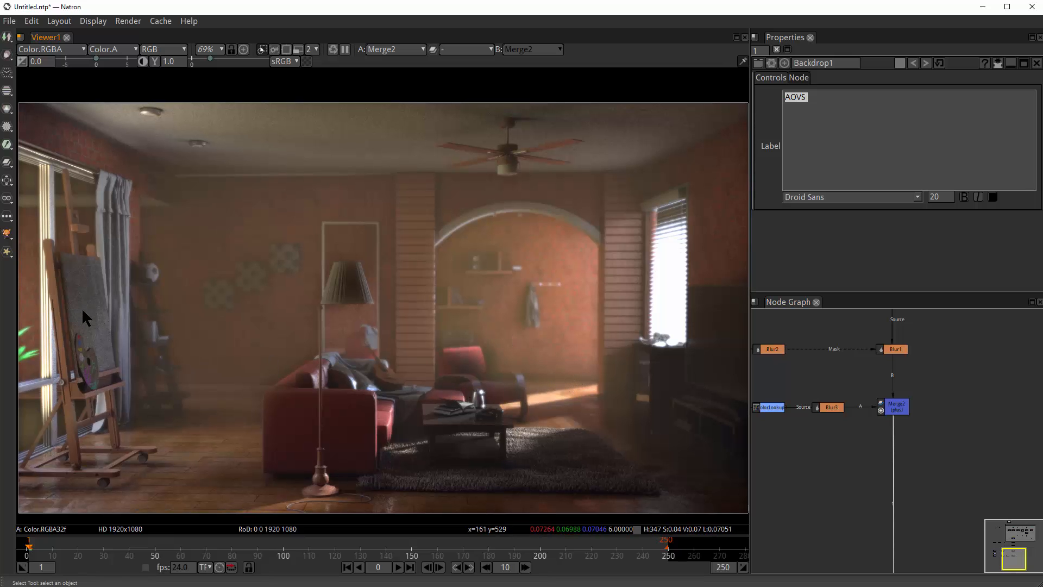
scroll(904, 422, up, 3)
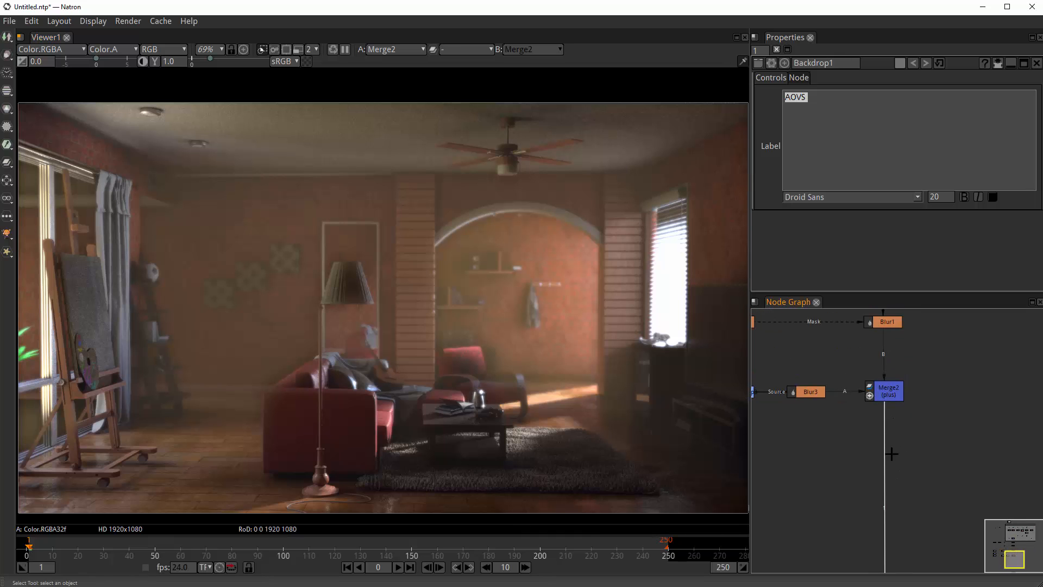
key(Tab)
text(DE)
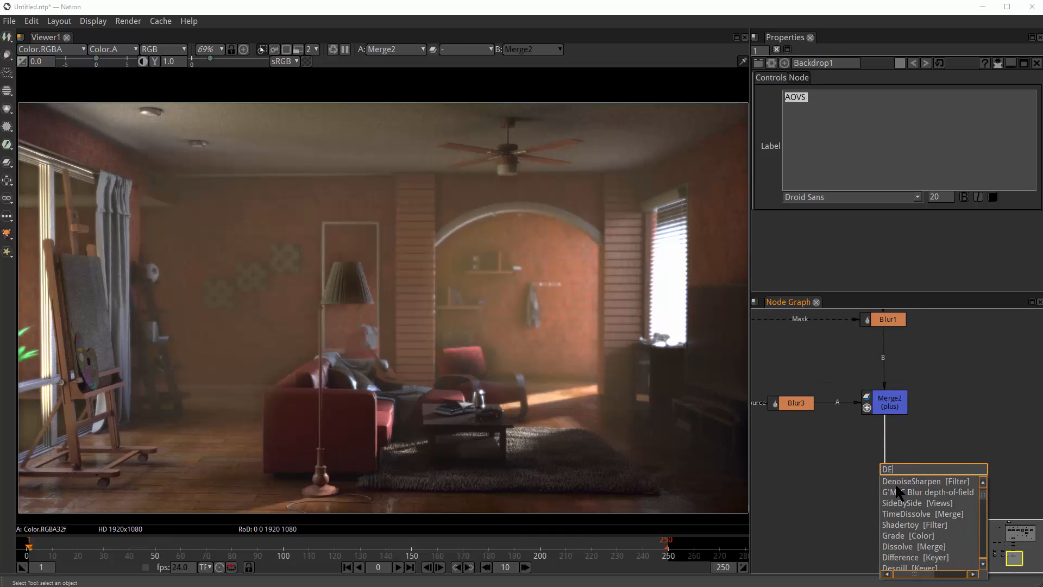
key(Escape)
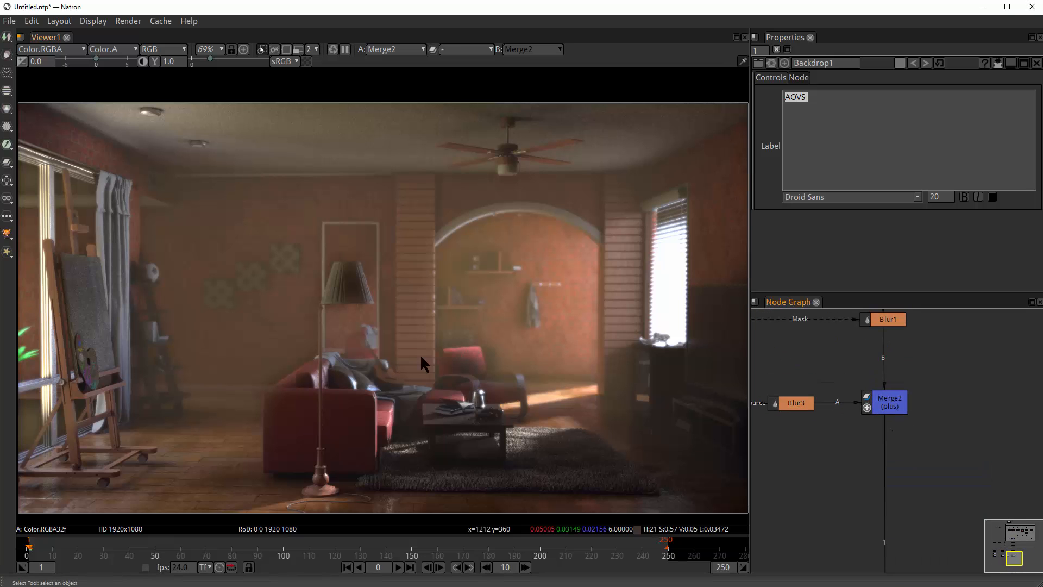
- Save the project as compisiting.ntp in the images folder, replacing the existing file
click(10, 20)
click(55, 104)
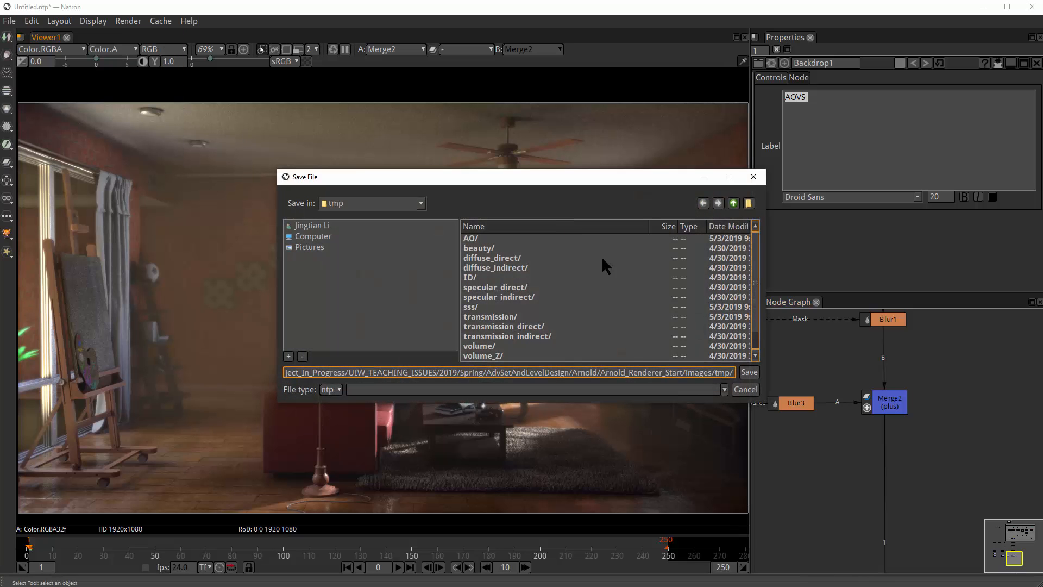
click(703, 203)
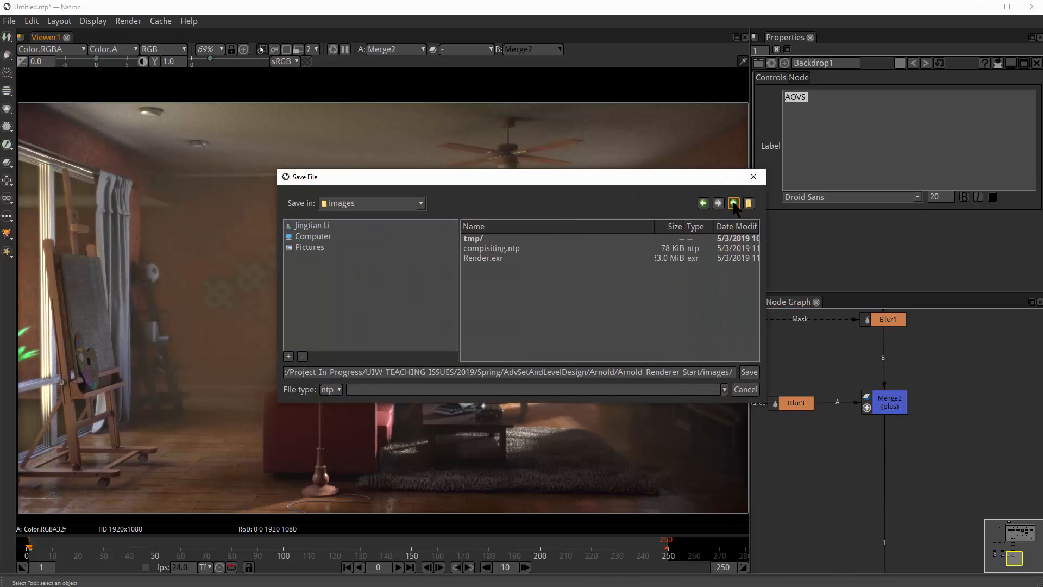
click(529, 249)
click(750, 372)
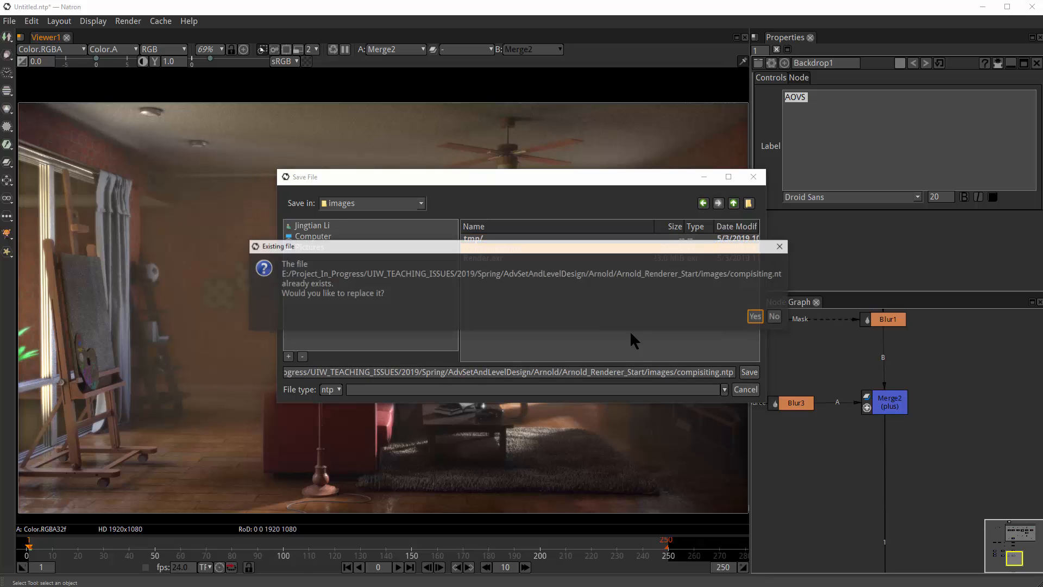
click(774, 322)
- Insert a DenoiseSharpen node between Merge2 and the Viewer and align it under Merge2
scroll(856, 425, up, 2)
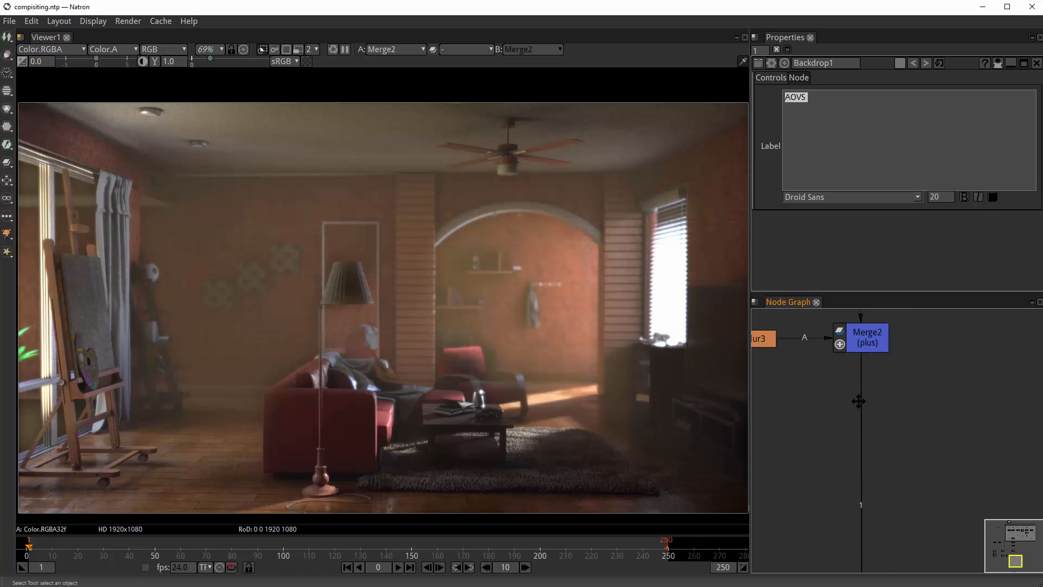
key(Tab)
text(denoise)
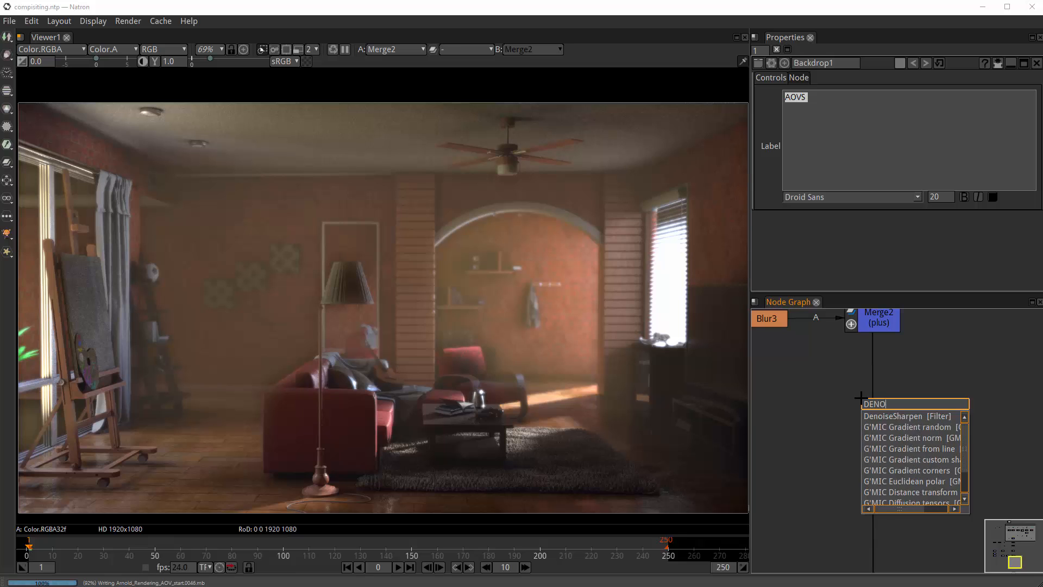
key(Return)
drag(882, 409, 878, 325)
key(1)
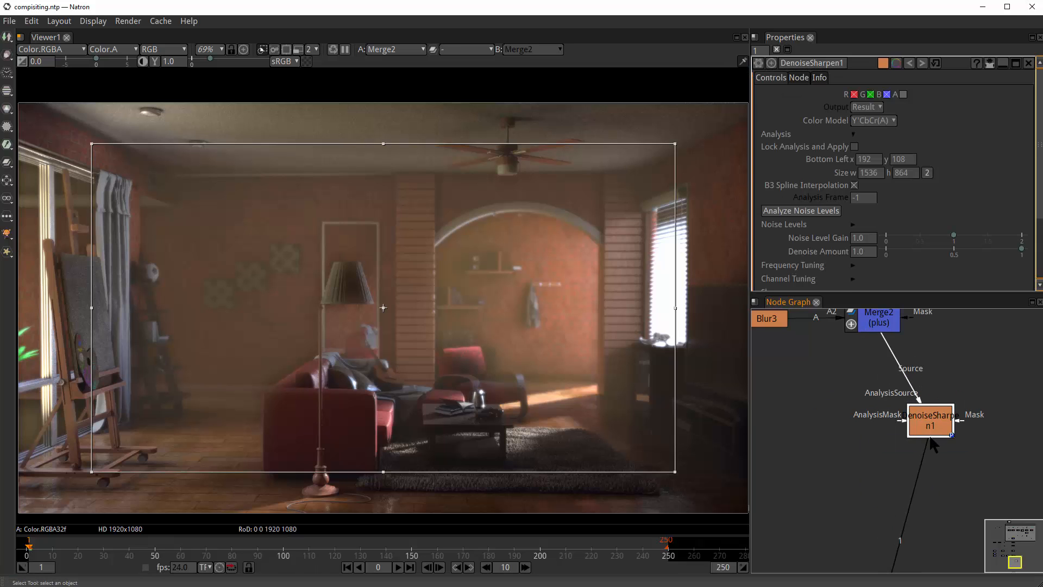
drag(921, 419, 862, 408)
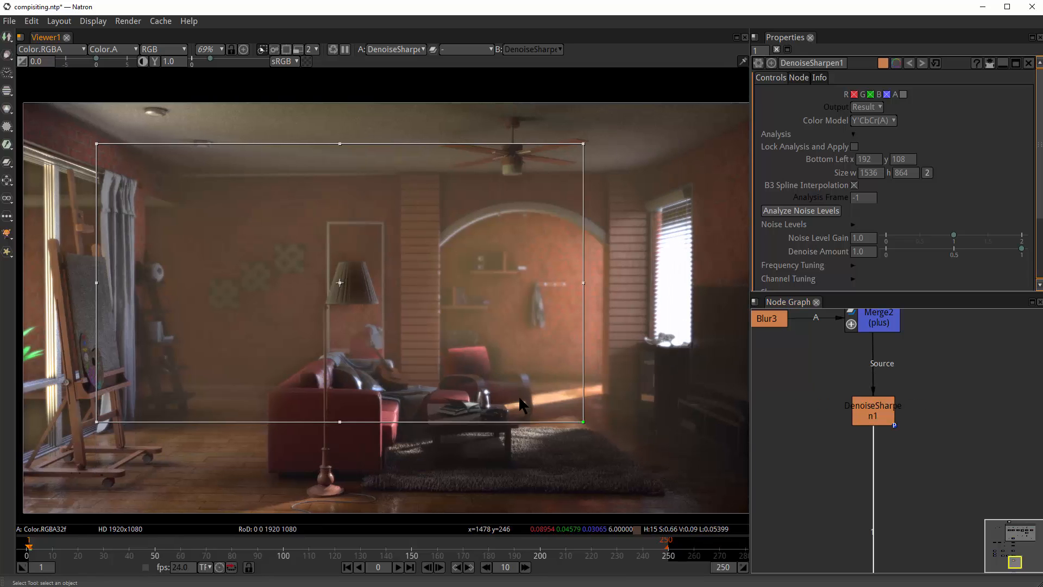
- Resize and move the noise analysis area over the easel, about 219 by 443 with its bottom-left corner near x 69, y 293
drag(519, 398, 332, 166)
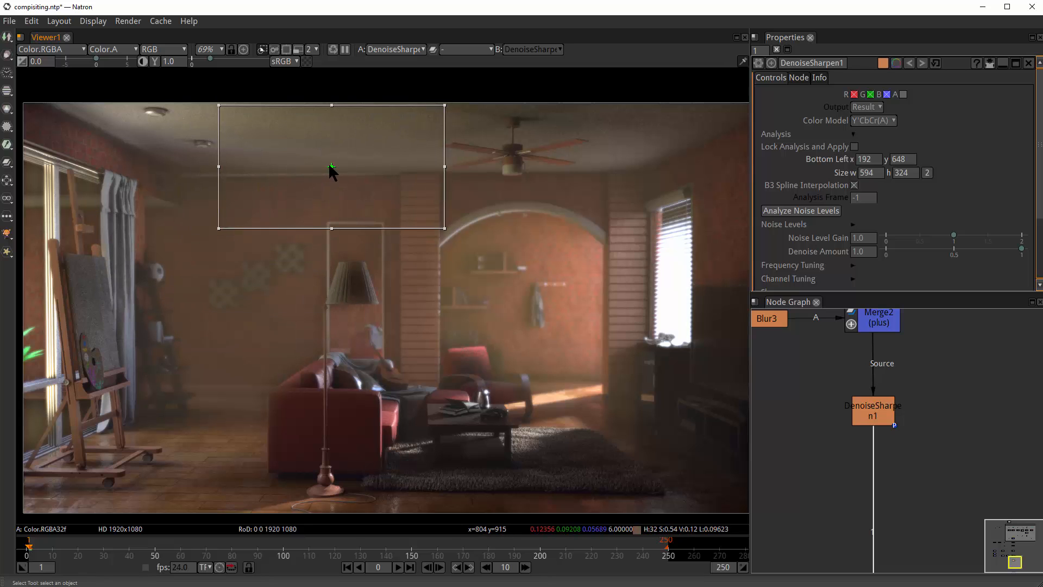
drag(441, 227, 443, 168)
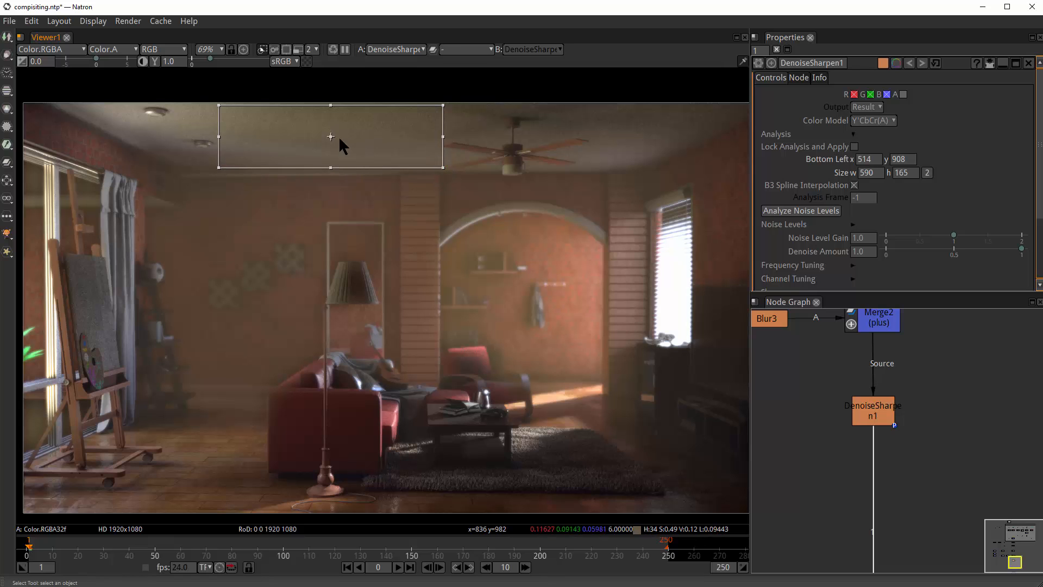
drag(339, 138, 155, 279)
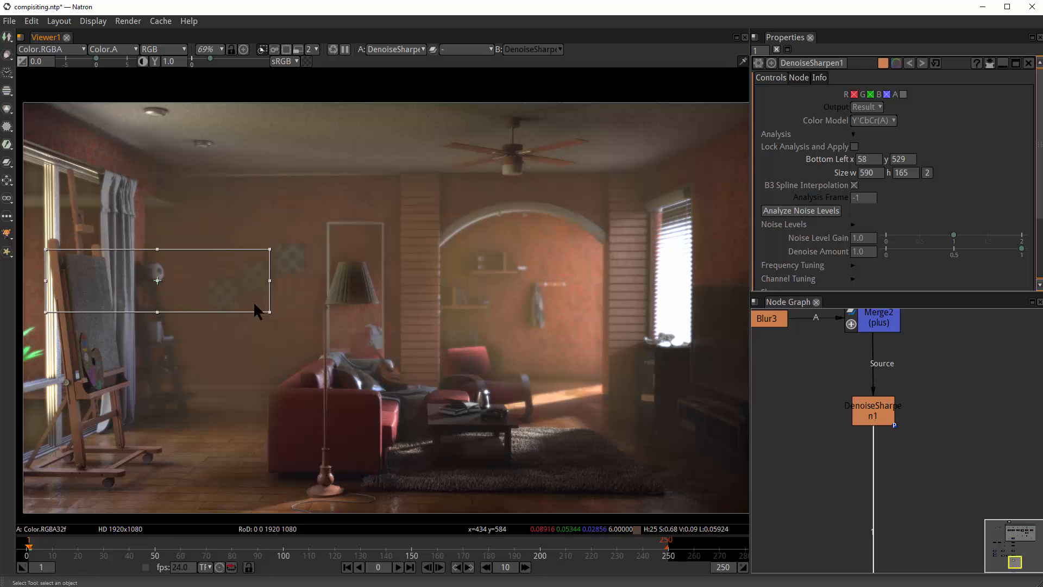
drag(269, 311, 133, 425)
mouse_move(90, 337)
mouse_down()
mouse_move(143, 299)
mouse_move(99, 318)
mouse_up()
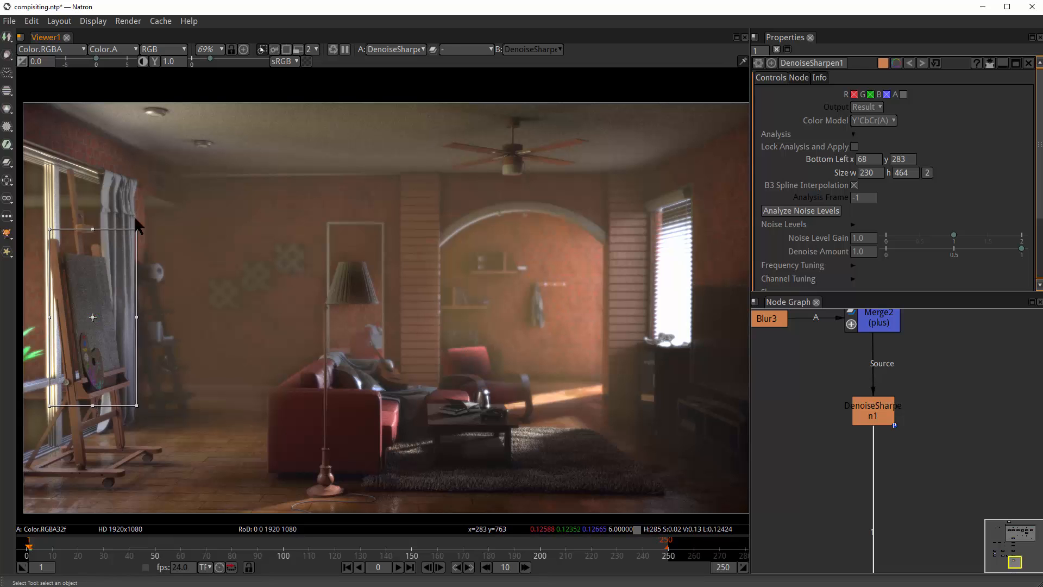
drag(137, 229, 133, 238)
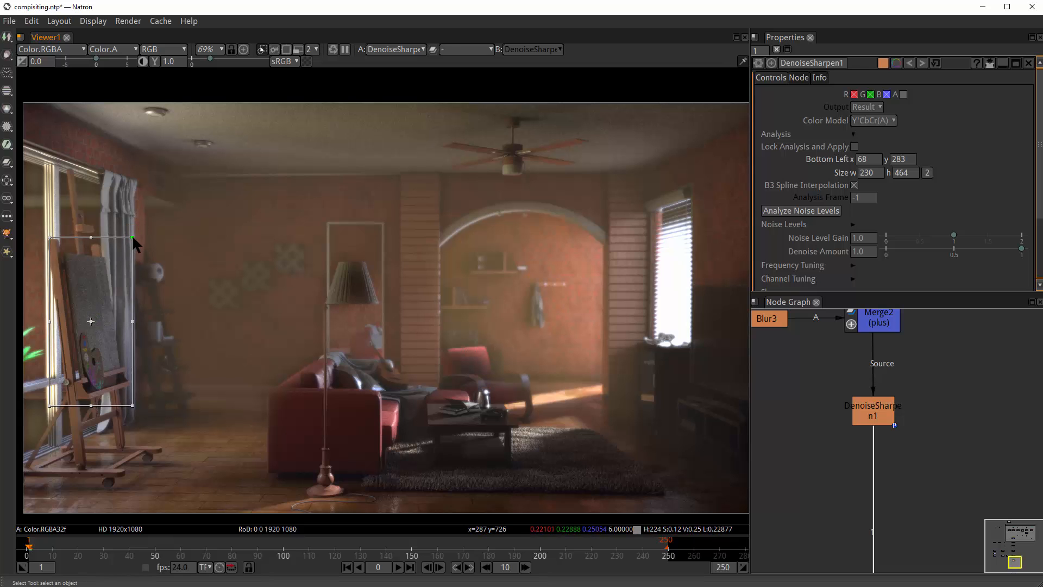
drag(93, 317, 93, 312)
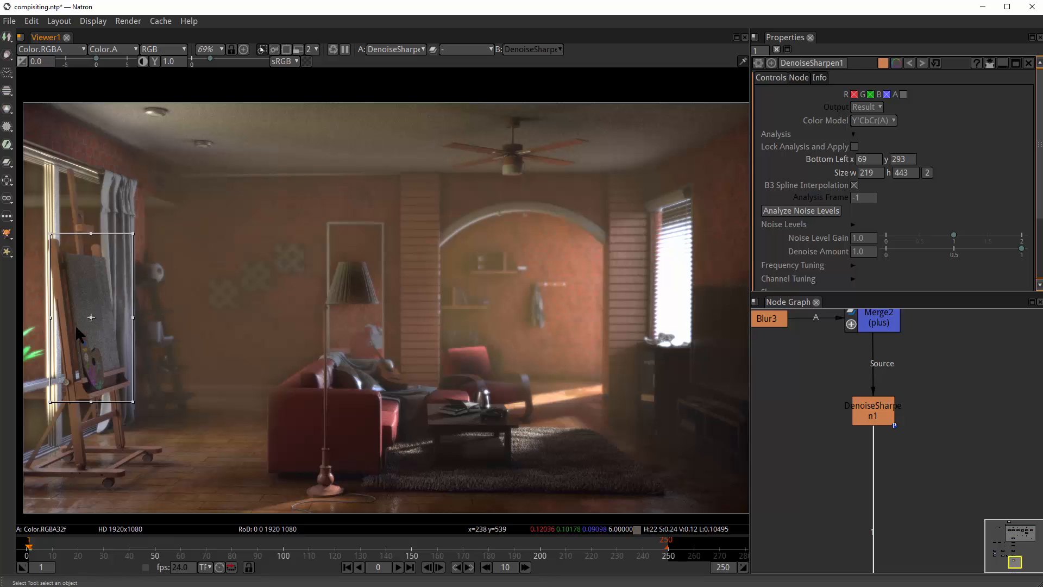
- Select the DenoiseSharpen node and analyze the noise levels within the easel area
drag(892, 461, 889, 371)
scroll(873, 399, down, 3)
scroll(852, 428, up, 2)
drag(850, 441, 851, 491)
scroll(876, 408, up, 1)
click(889, 365)
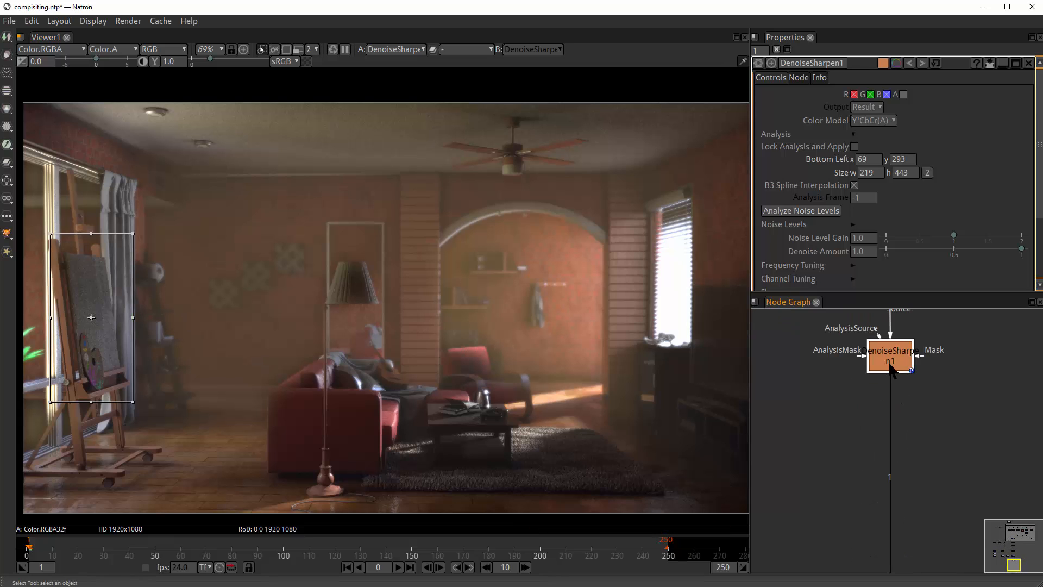
click(797, 212)
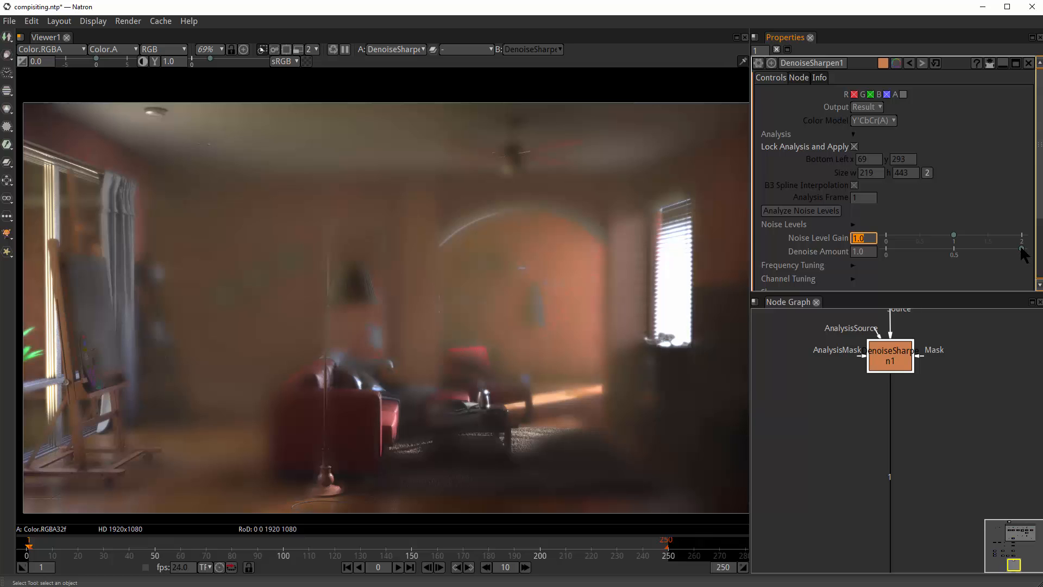
- Lower the DenoiseSharpen node's Denoise Amount to about 0.242
drag(1020, 249, 932, 253)
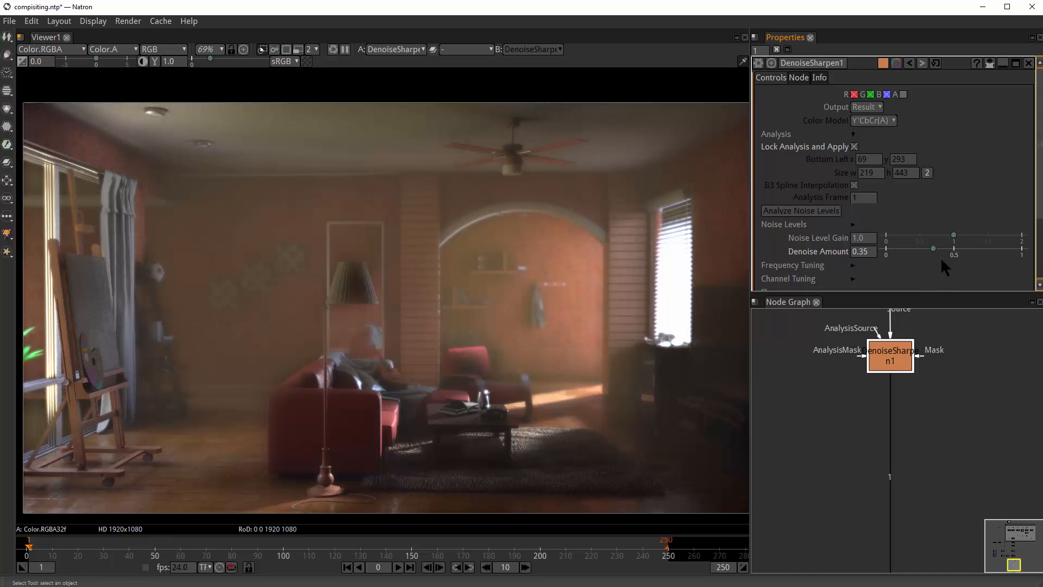
drag(932, 249, 874, 278)
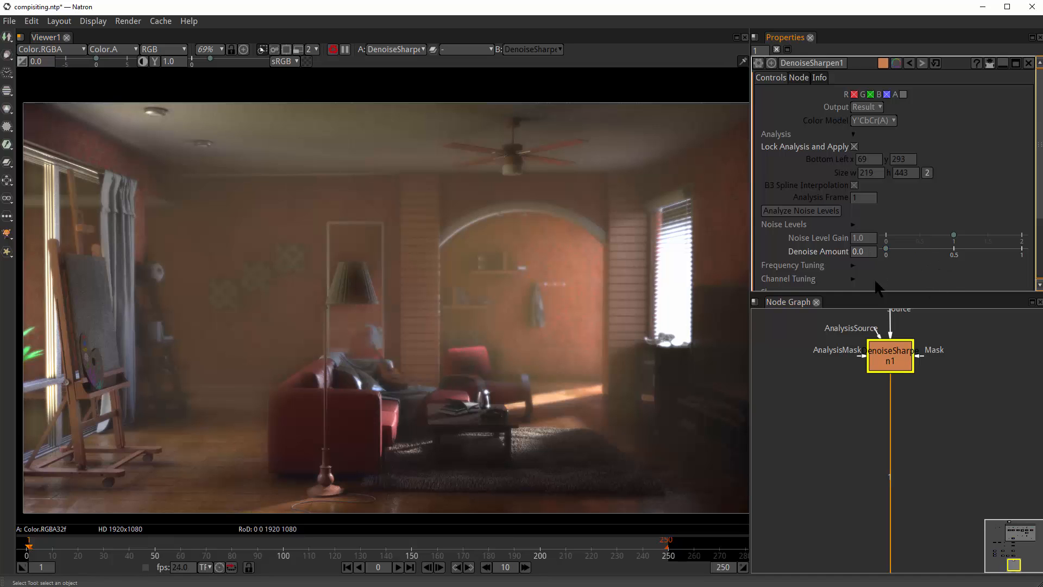
mouse_move(920, 249)
mouse_down()
mouse_move(961, 248)
mouse_move(922, 250)
mouse_up()
mouse_move(824, 460)
mouse_down()
mouse_move(818, 427)
mouse_move(814, 470)
mouse_up()
scroll(817, 428, down, 2)
scroll(815, 469, down, 2)
scroll(870, 381, down, 2)
drag(894, 339, 877, 486)
scroll(876, 487, down, 2)
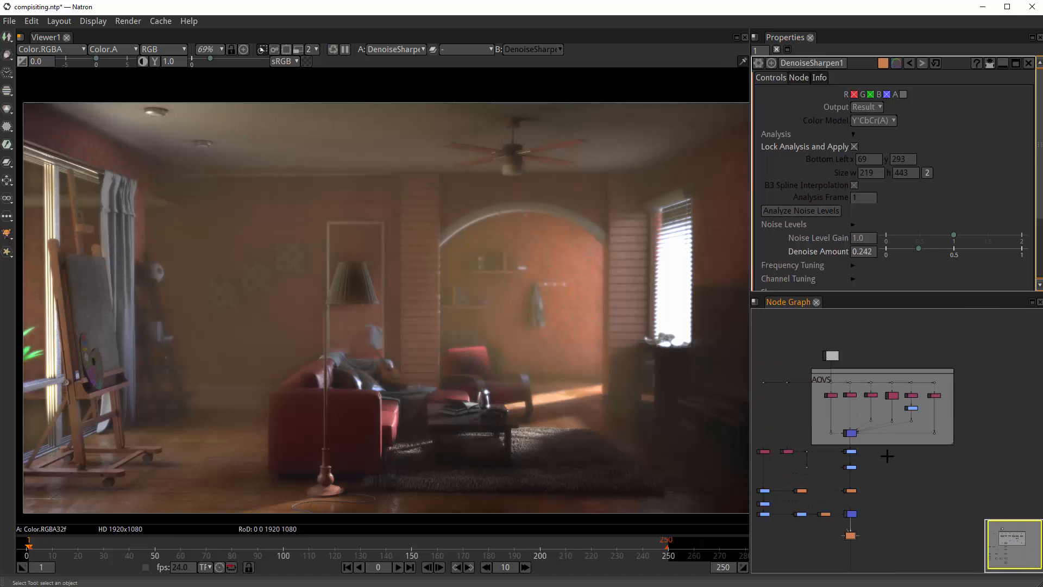
scroll(893, 364, up, 2)
drag(891, 362, 885, 420)
scroll(884, 420, up, 2)
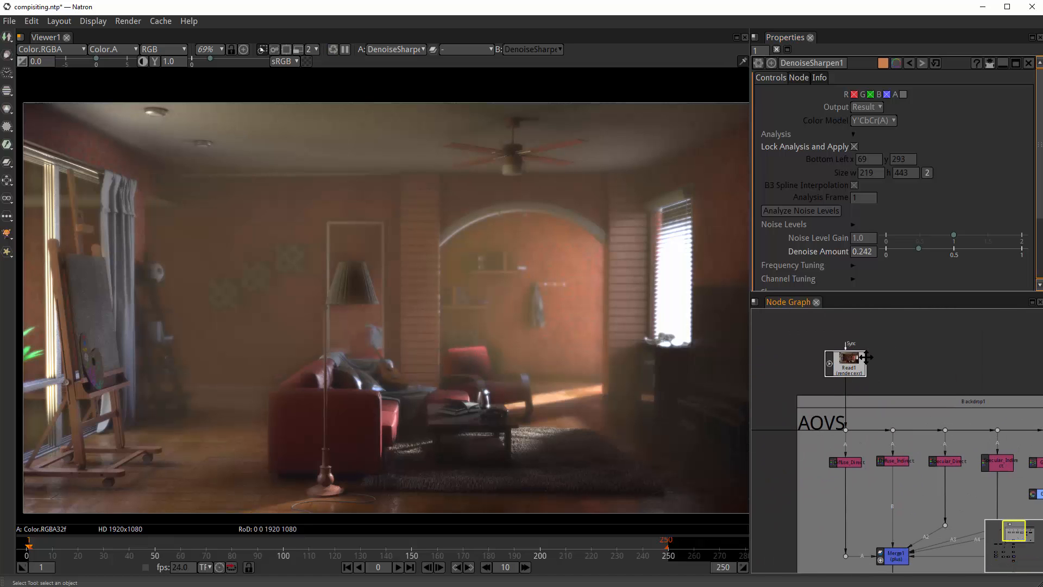
scroll(893, 365, up, 1)
key(Tab)
click(894, 349)
key(Tab)
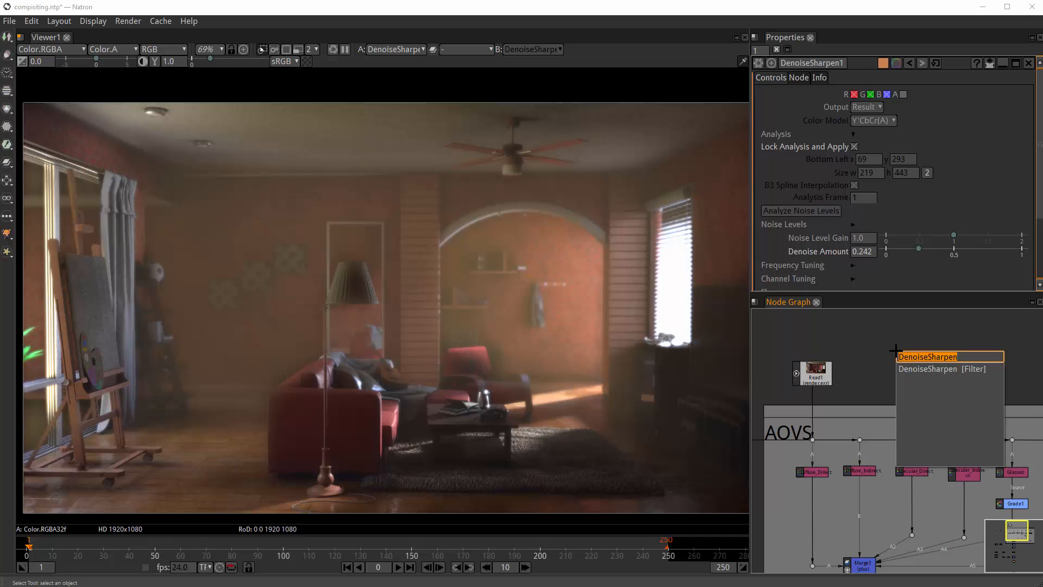
click(853, 363)
- Add a Shuffle node near the Depth branch and connect its A input to the last dot of the Read1 pipe
scroll(853, 363, down, 3)
drag(863, 371, 943, 354)
drag(798, 425, 859, 388)
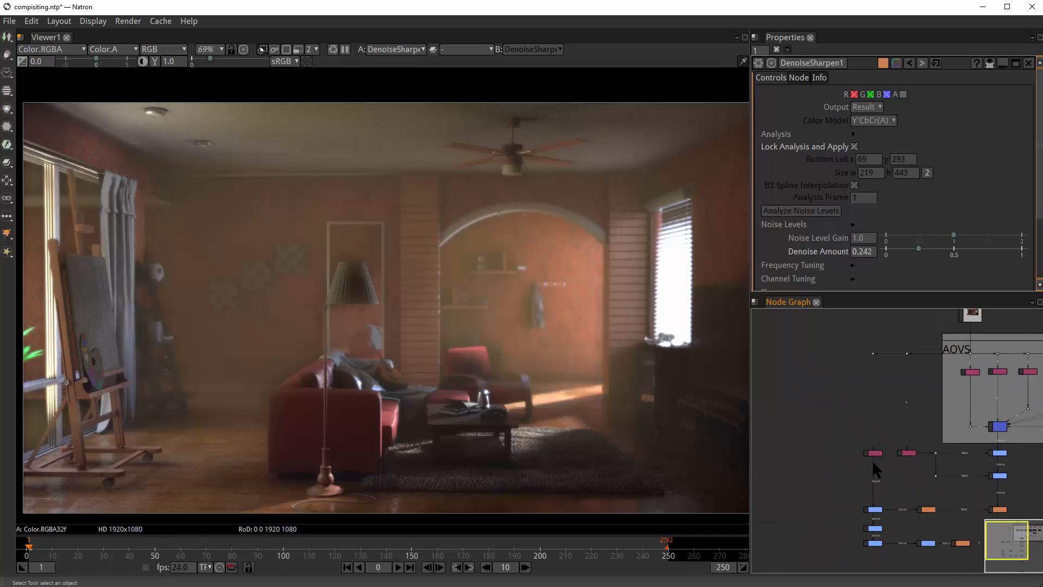
drag(872, 459, 879, 463)
key(Tab)
text(SHU)
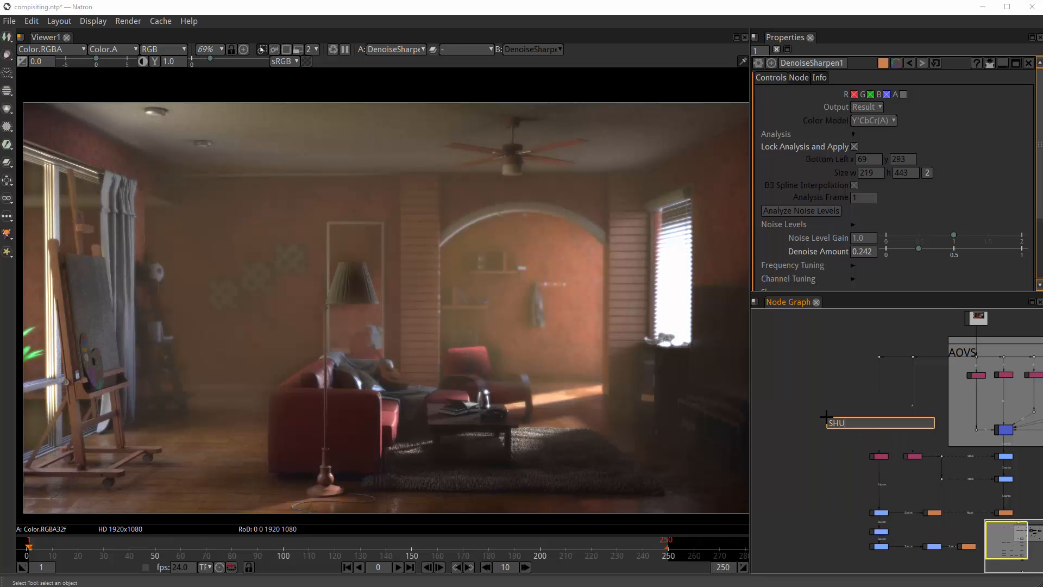
key(Return)
scroll(825, 414, up, 7)
scroll(861, 401, down, 3)
drag(861, 401, 899, 389)
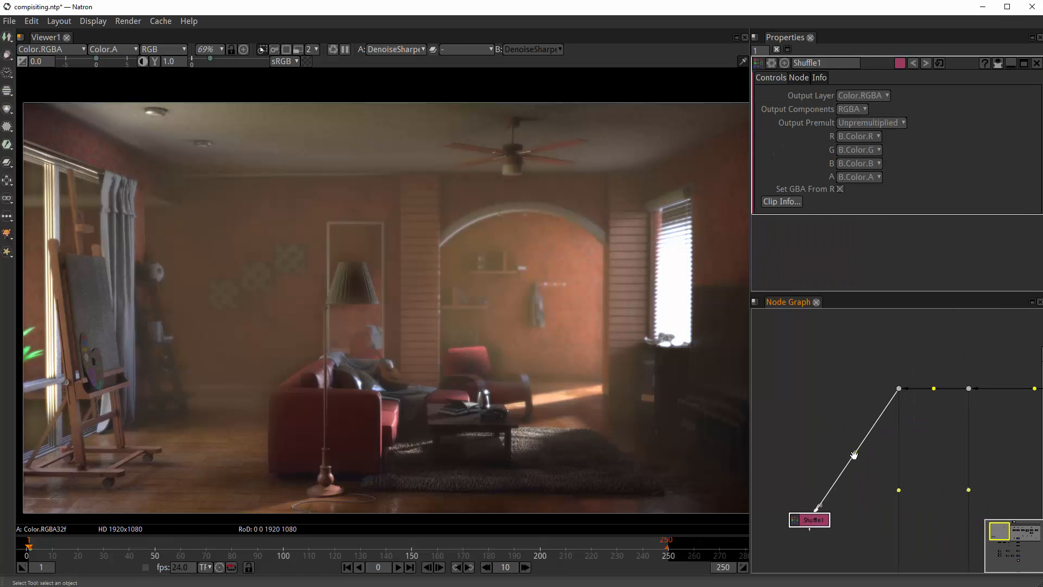
- Insert a dot on the Shuffle node's connection and align it above the node, level with the other dots
ctrl+click(854, 456)
drag(854, 455, 814, 396)
click(816, 516)
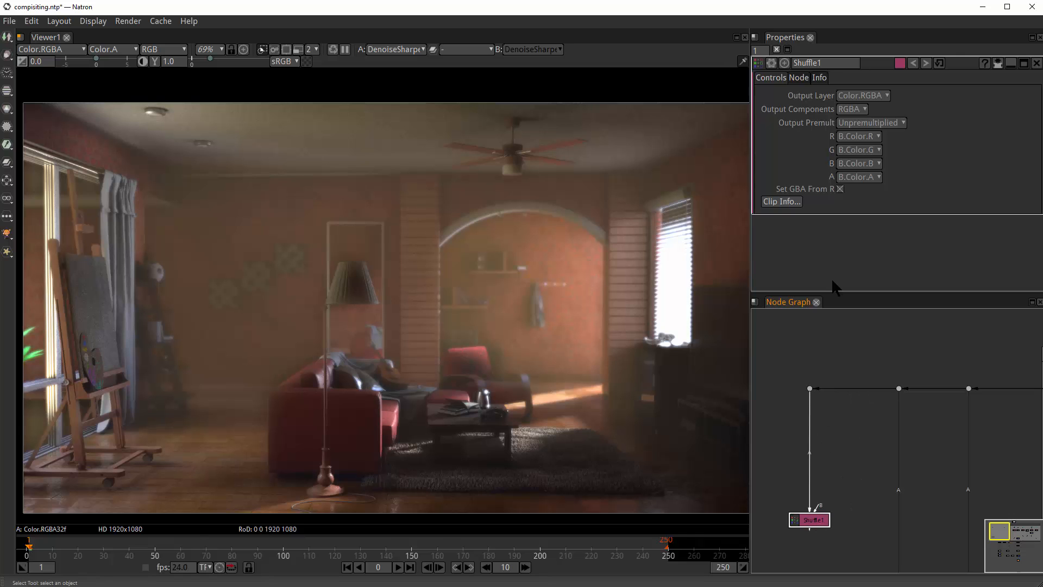
- Set the Shuffle node's R, G and B channels to A.ID.R, A.ID.G and A.ID.B, with A set to 1
click(869, 138)
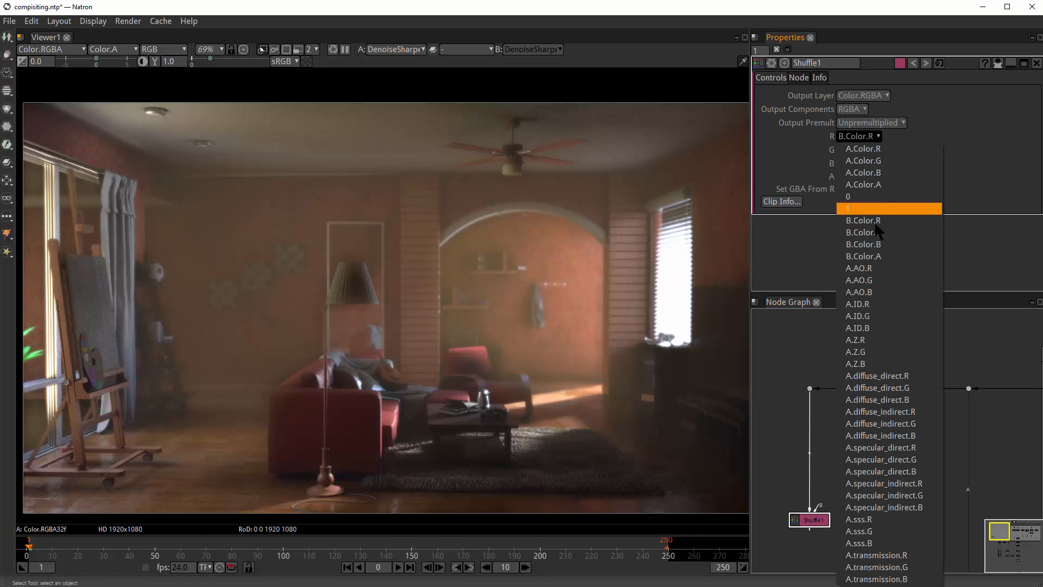
click(869, 307)
drag(839, 435, 852, 362)
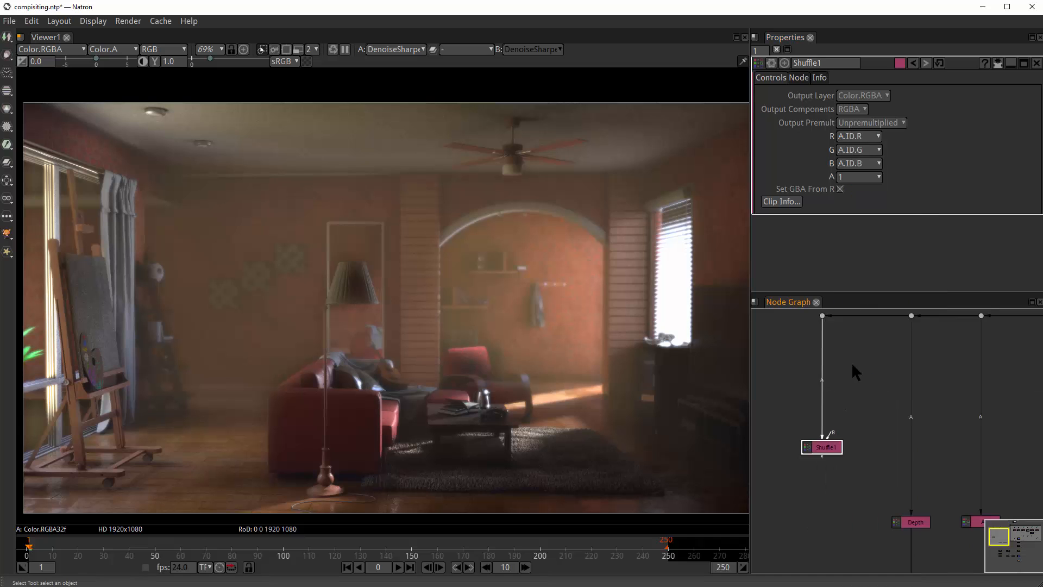
- Move the Shuffle node straight down its connection until it sits below the depth branch nodes
scroll(848, 380, down, 5)
scroll(840, 414, up, 3)
drag(840, 417, 841, 568)
drag(838, 517, 821, 390)
scroll(821, 389, down, 3)
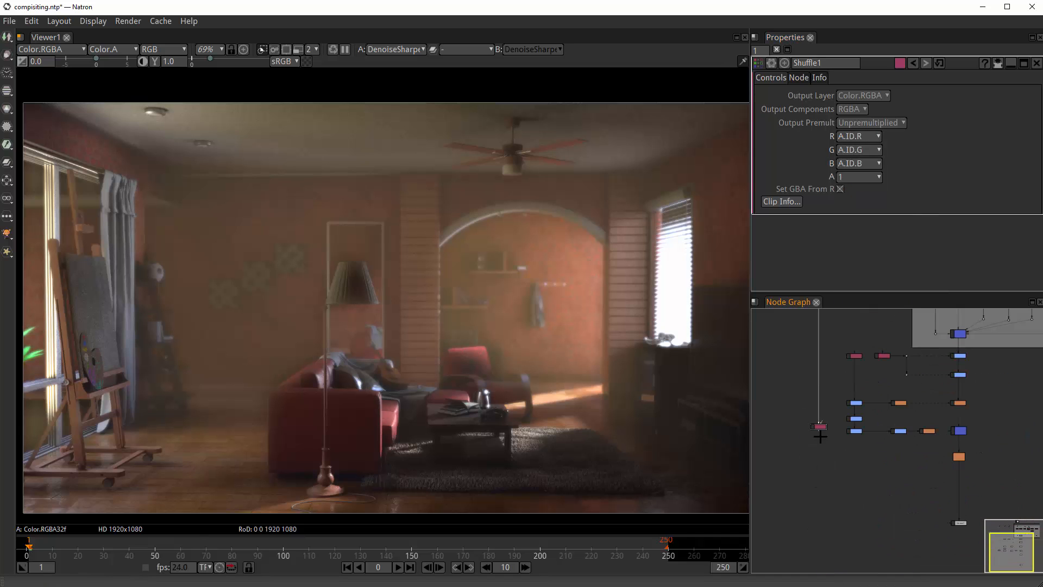
drag(817, 426, 822, 493)
scroll(824, 494, up, 3)
scroll(822, 494, up, 1)
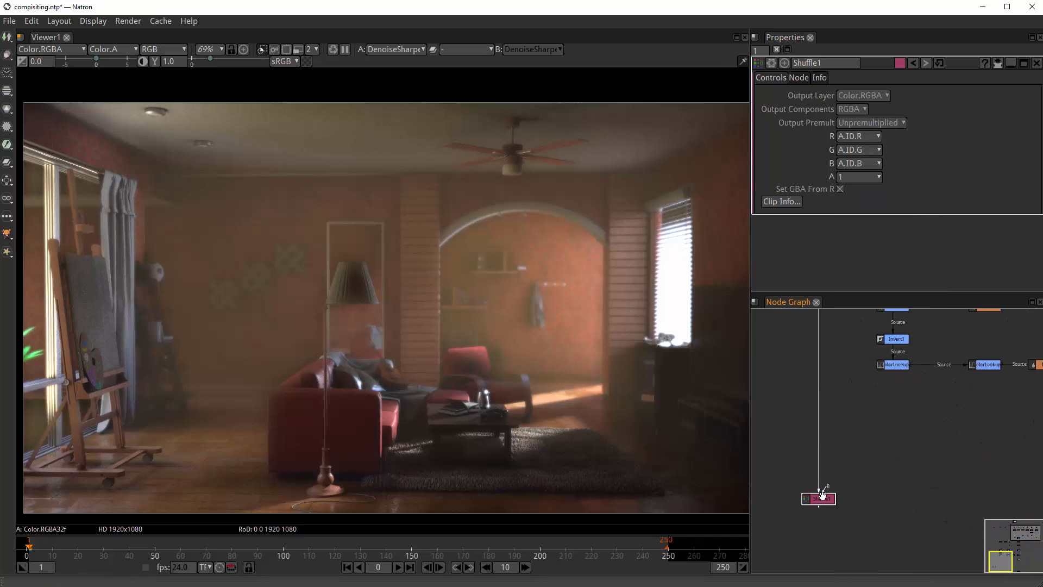
- Rename the Shuffle node to ID and show its output in the Viewer
double_click(842, 62)
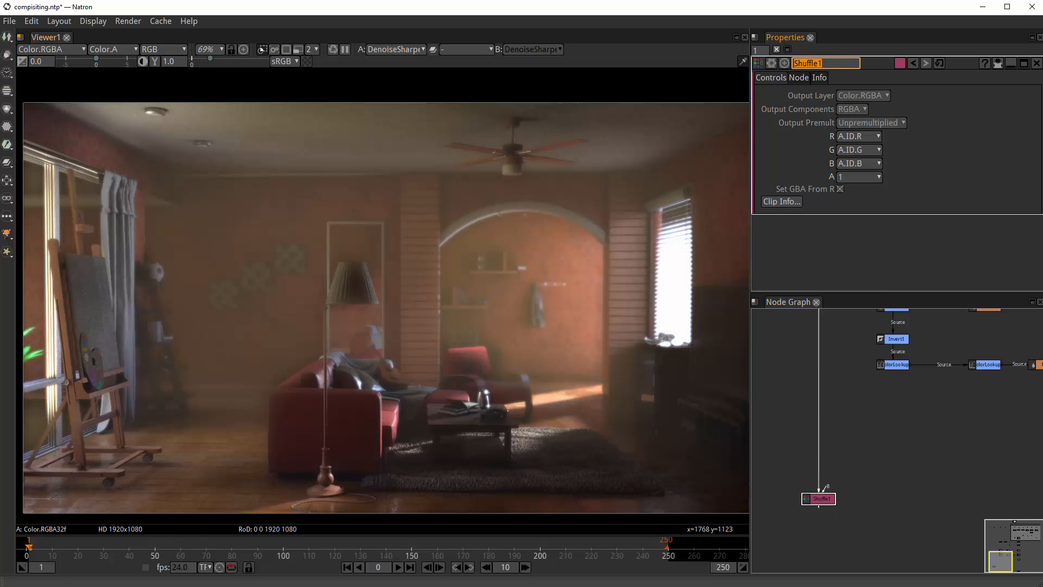
key(BackSpace)
drag(883, 478, 849, 422)
key(1)
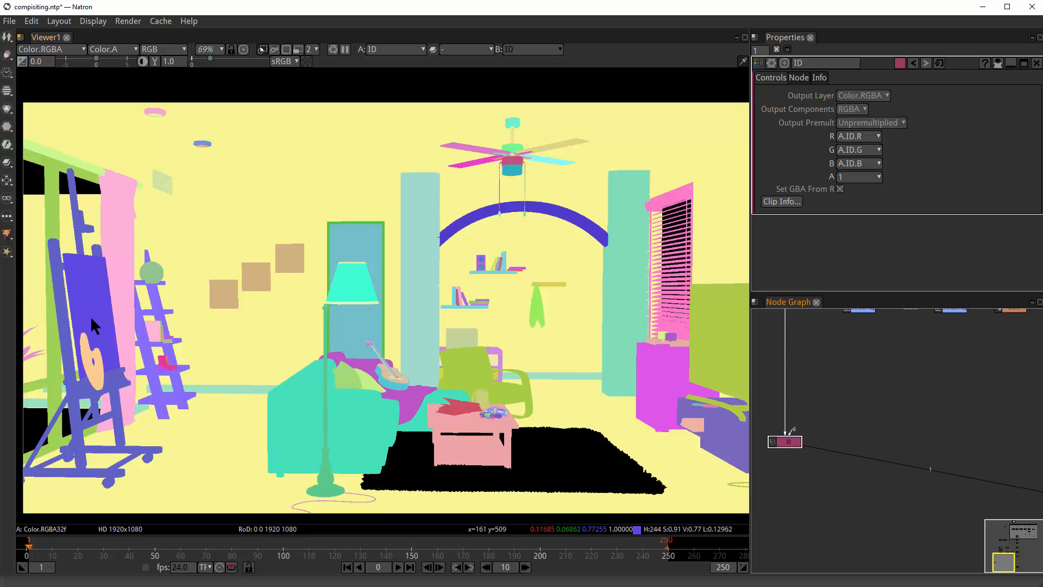
- Inspect the ID pass colours and add a Keyer node directly below the ID node
scroll(90, 309, up, 8)
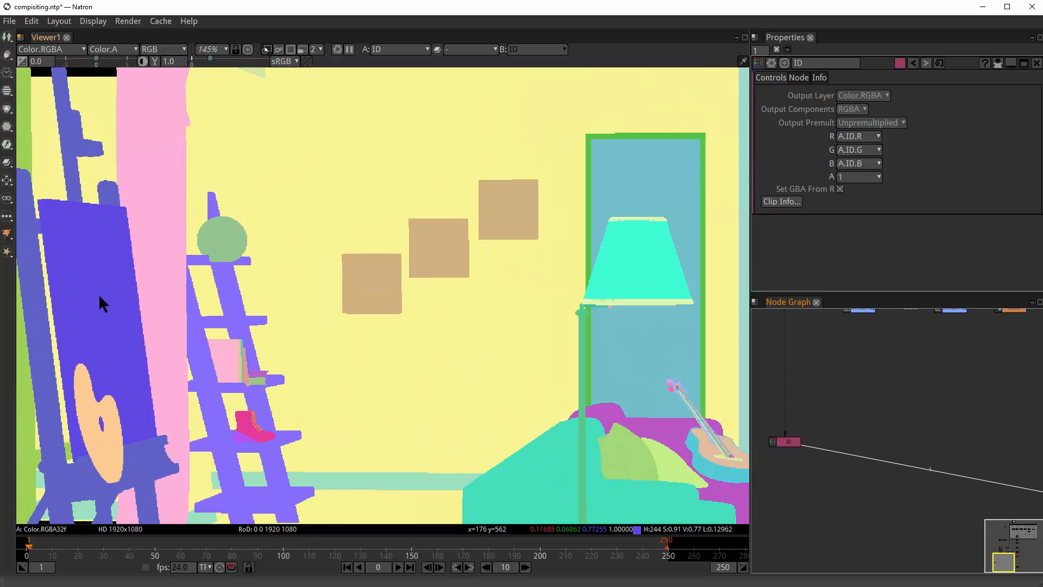
scroll(99, 294, down, 6)
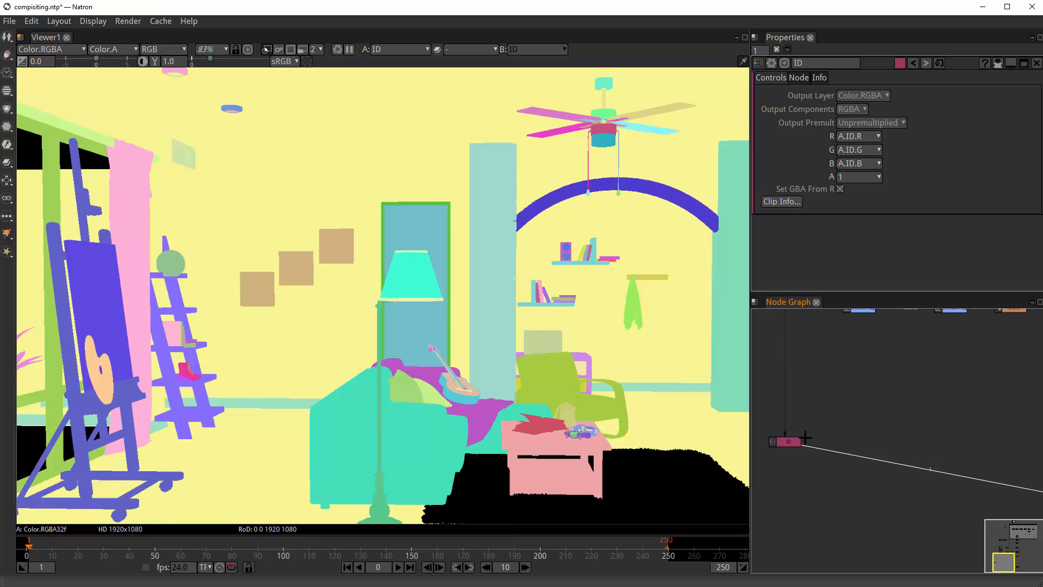
scroll(805, 437, up, 5)
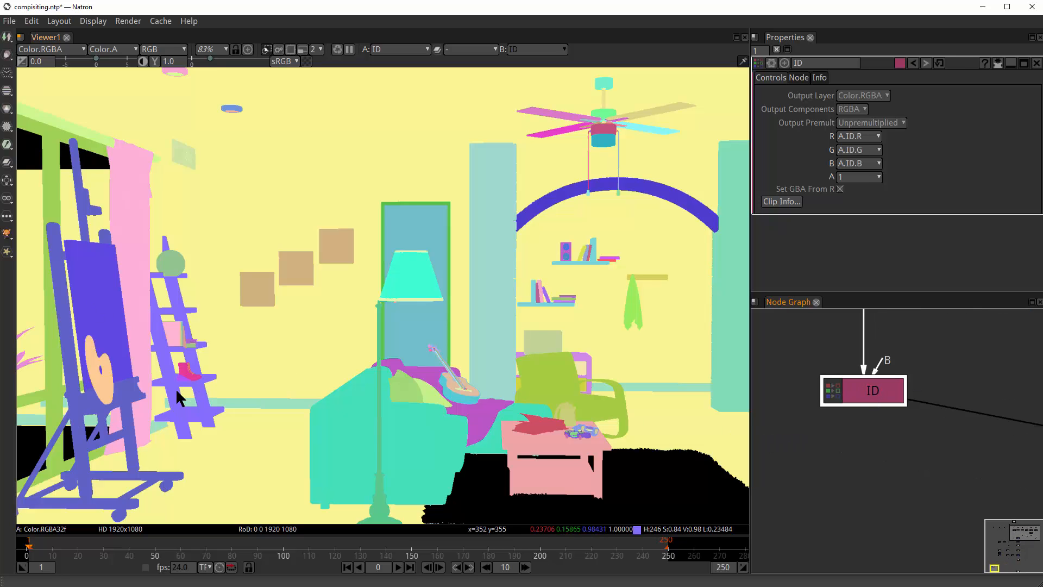
drag(608, 248, 566, 274)
drag(597, 222, 578, 194)
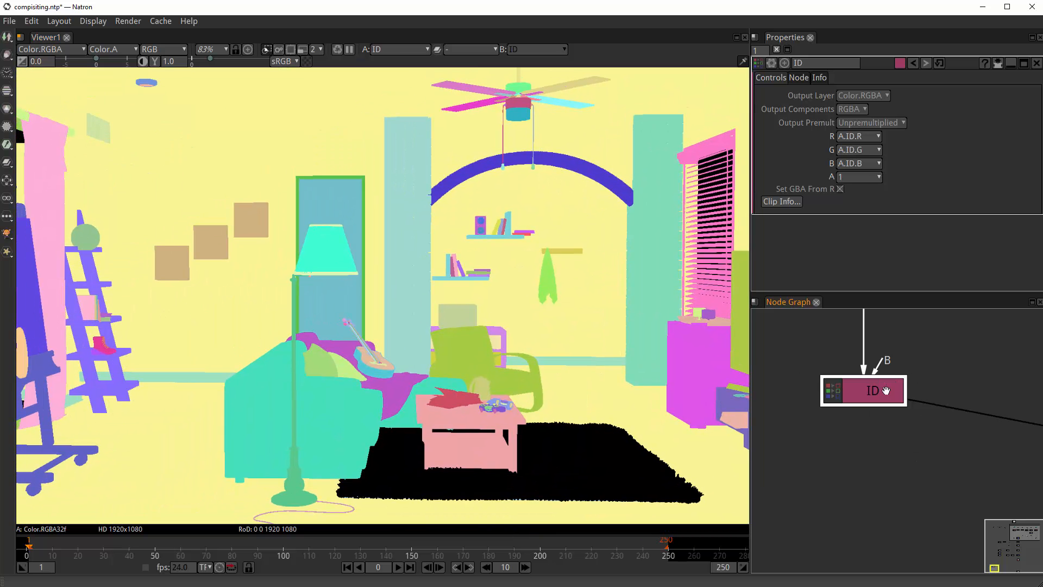
text(KEY)
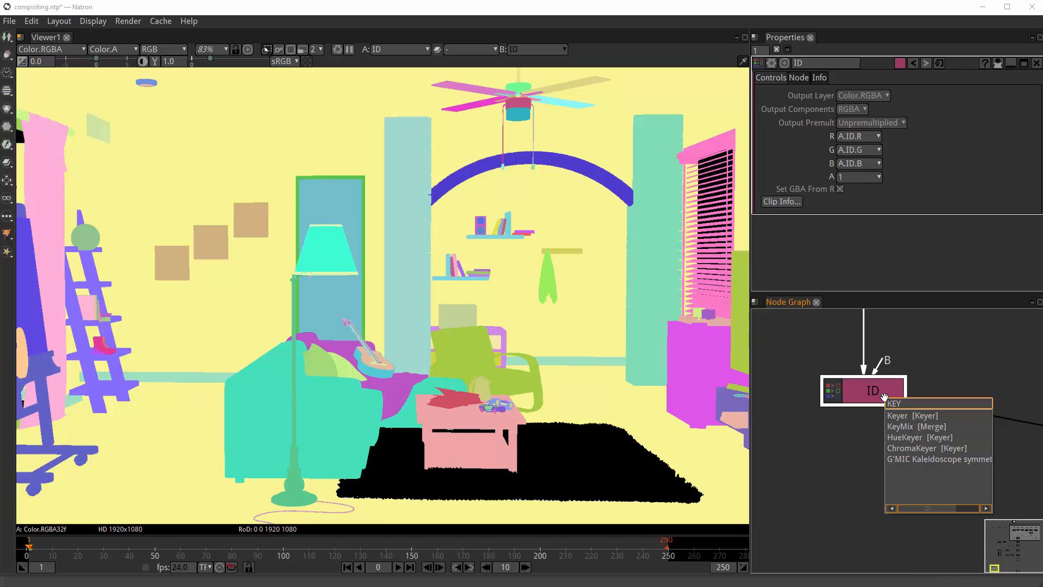
click(915, 415)
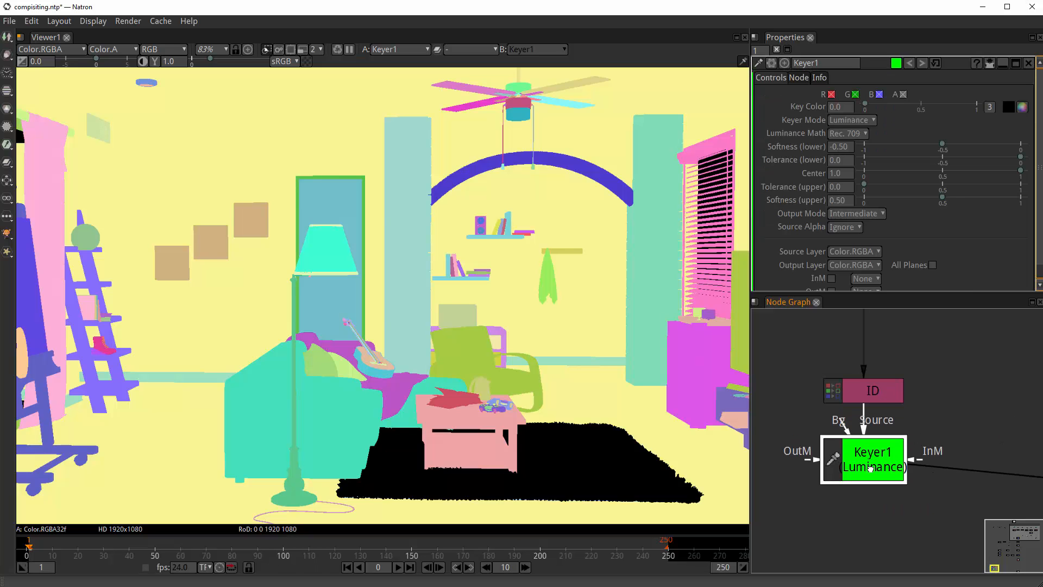
scroll(873, 474, down, 3)
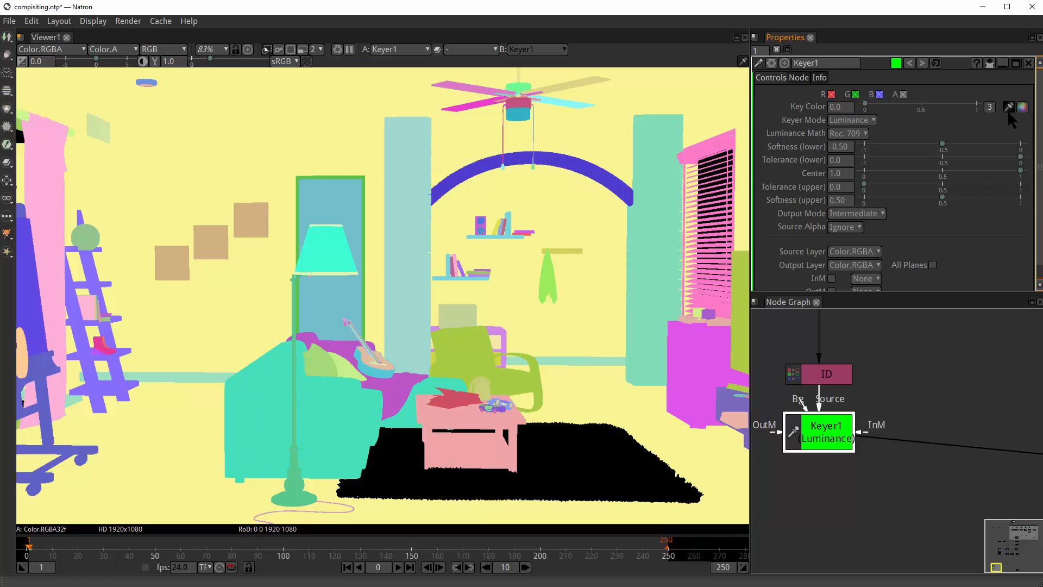
- Sample the key color from the violet-blue canvas on the easel and set the Keyer Mode to Color
click(1008, 110)
ctrl+click(36, 295)
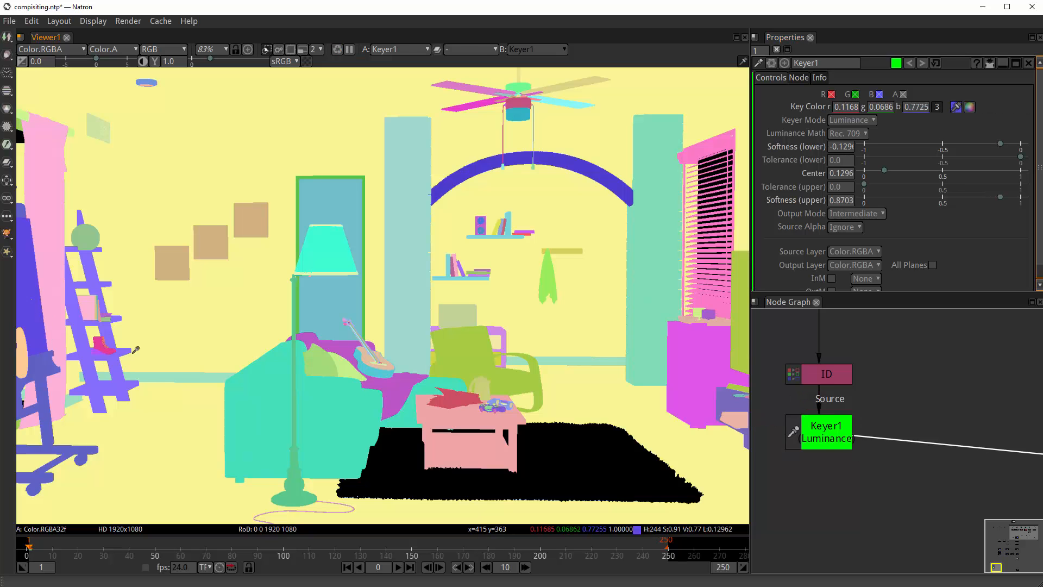
scroll(135, 349, up, 5)
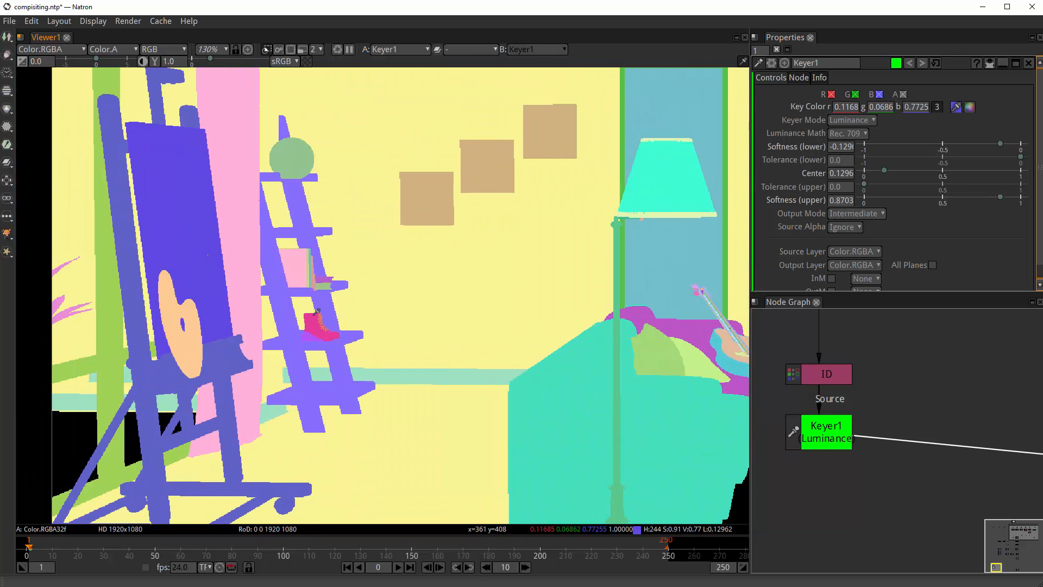
click(849, 121)
click(858, 142)
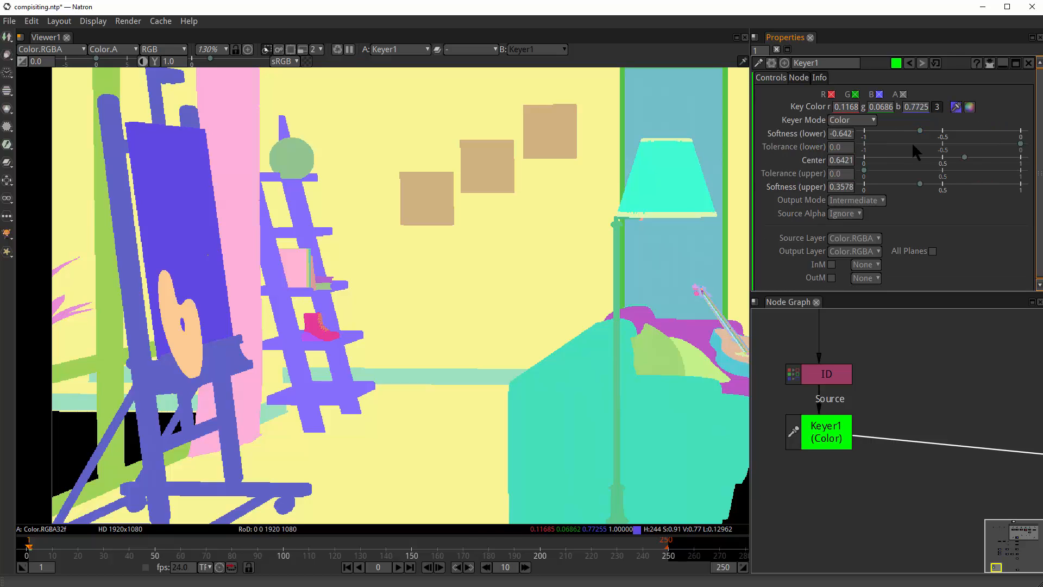
- Show the Keyer's alpha channel in the Viewer and examine the matte around the easel canvas and the room
drag(309, 315, 411, 316)
key(a)
scroll(306, 264, down, 6)
scroll(338, 261, up, 2)
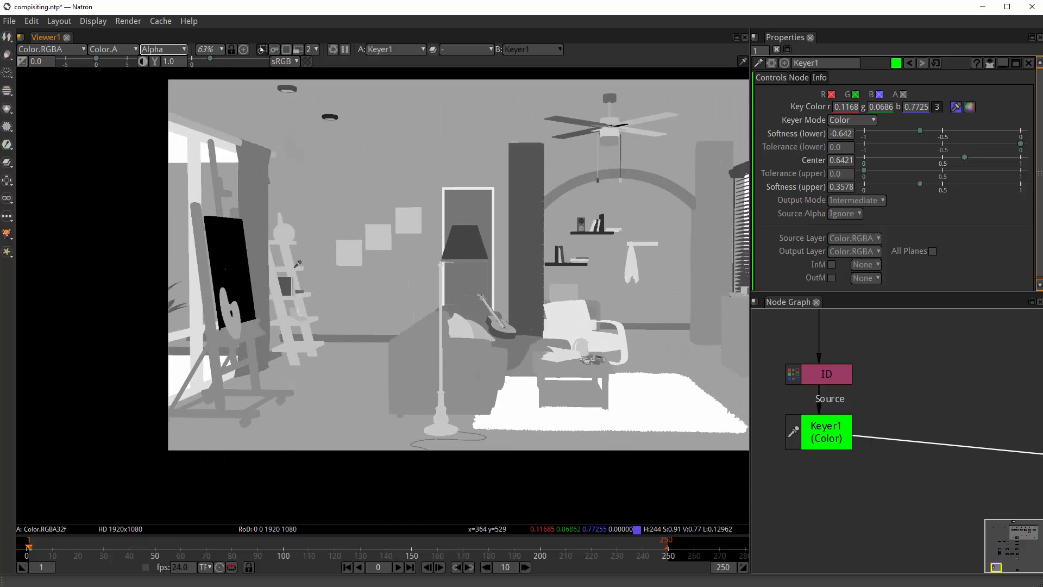
drag(337, 270, 211, 281)
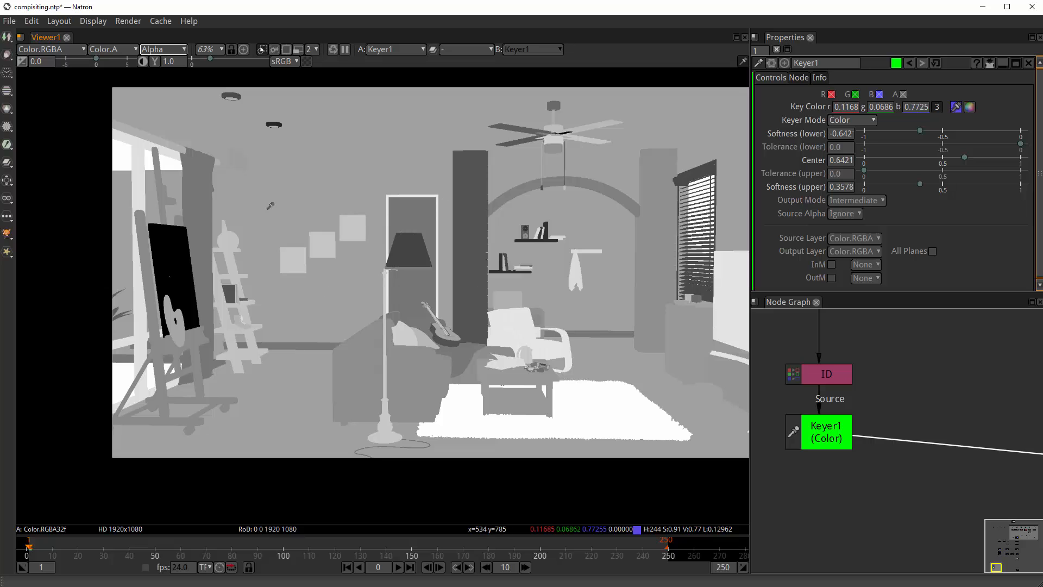
drag(481, 281, 621, 284)
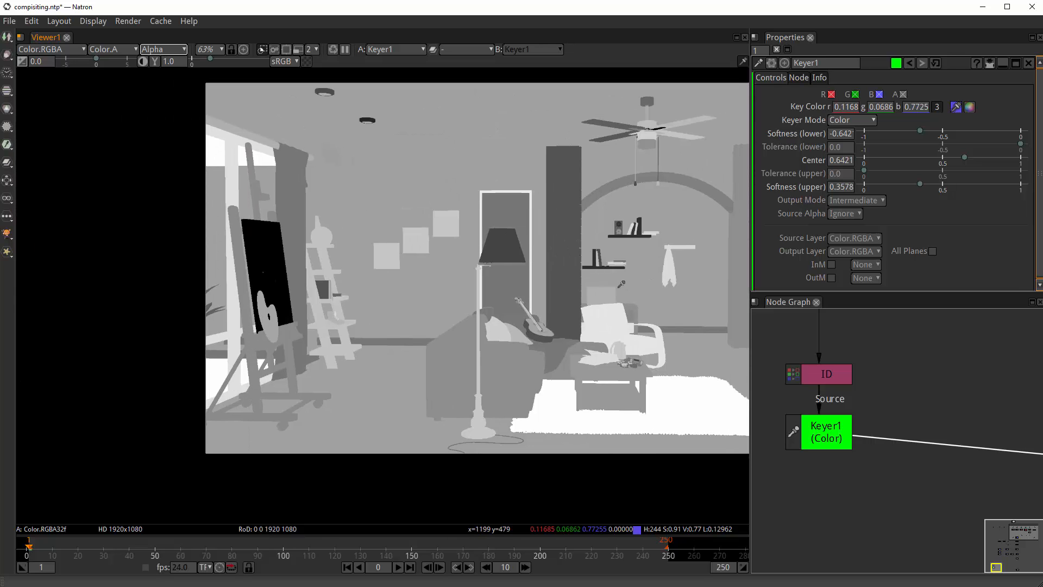
scroll(292, 270, up, 2)
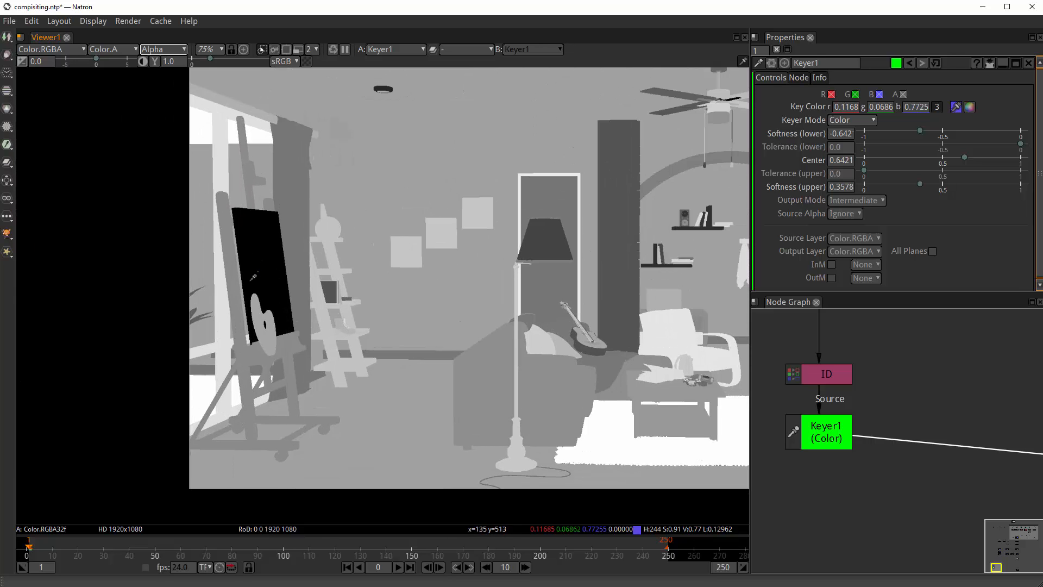
- Add a Grade node below Keyer1 and line it up under the Keyer
drag(859, 479, 827, 444)
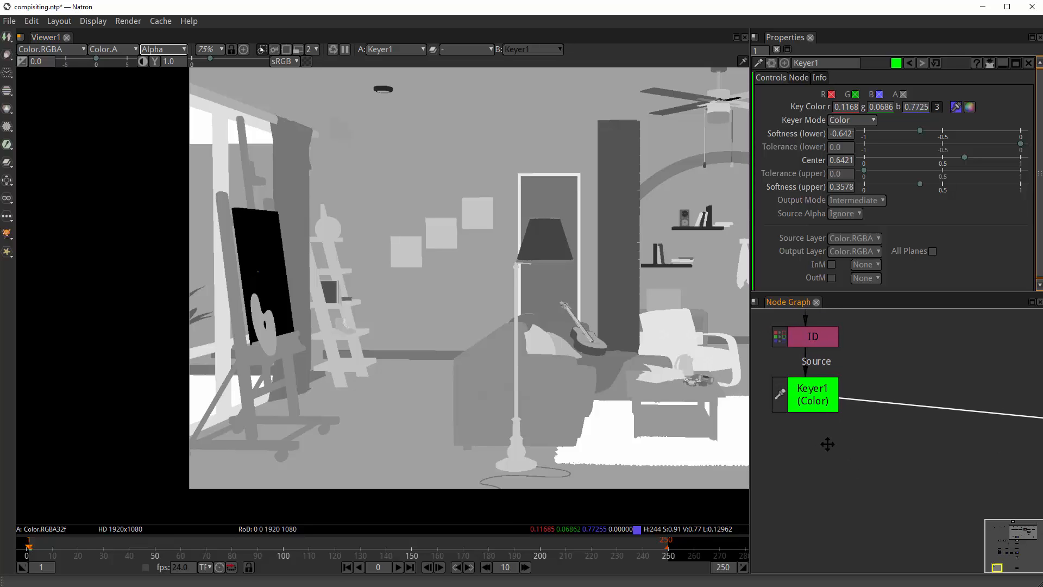
click(823, 400)
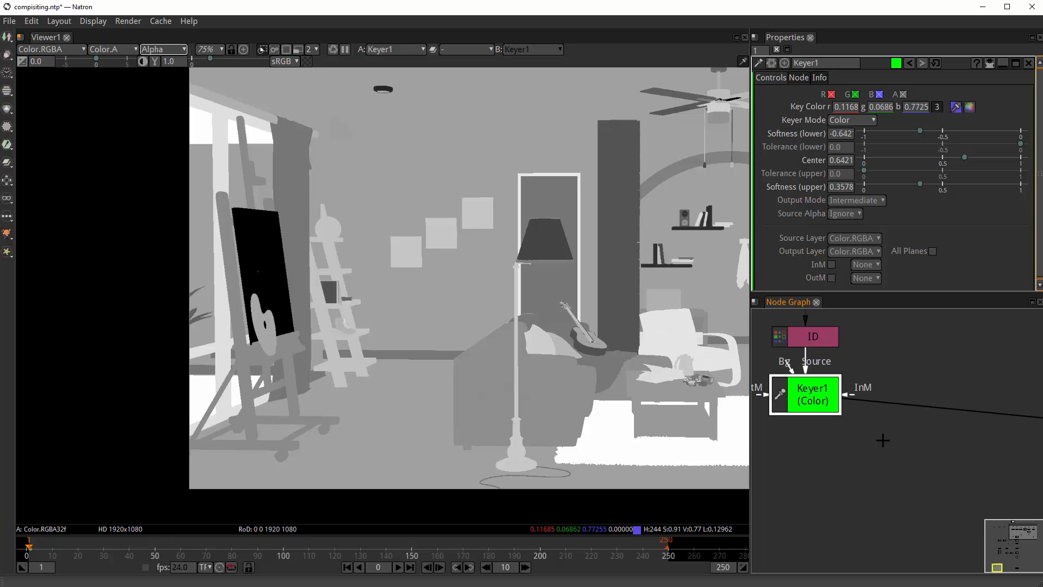
key(g)
drag(819, 441, 819, 454)
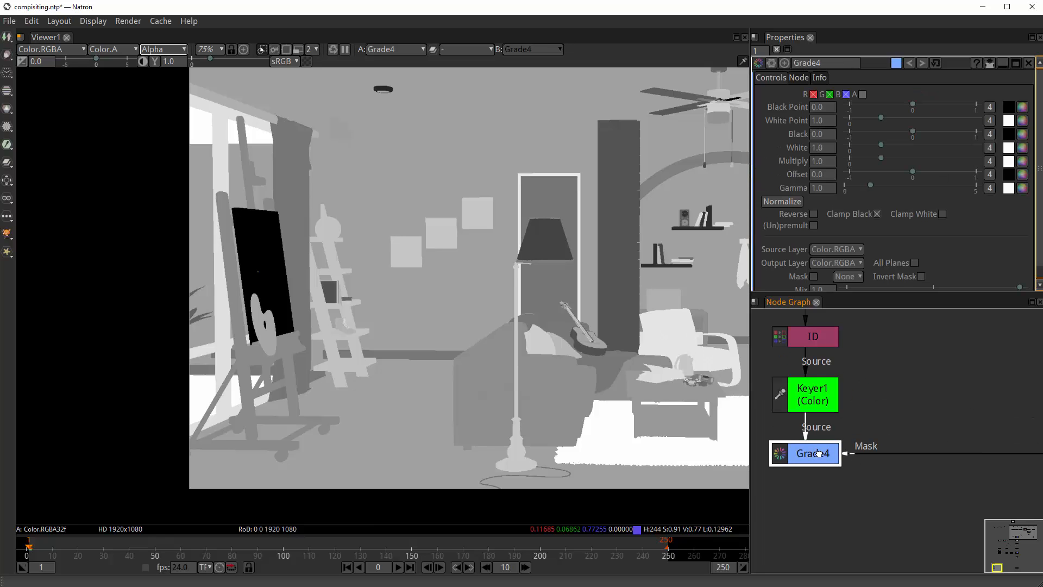
- Insert a Shuffle node between Keyer1 and the new Grade node and align it in the chain
click(822, 399)
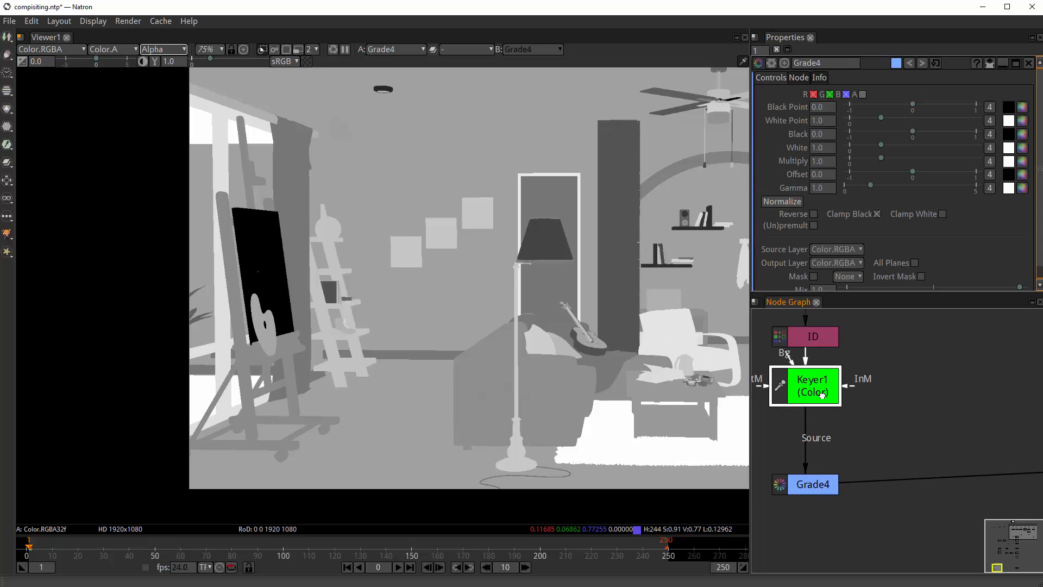
key(Tab)
text(SH)
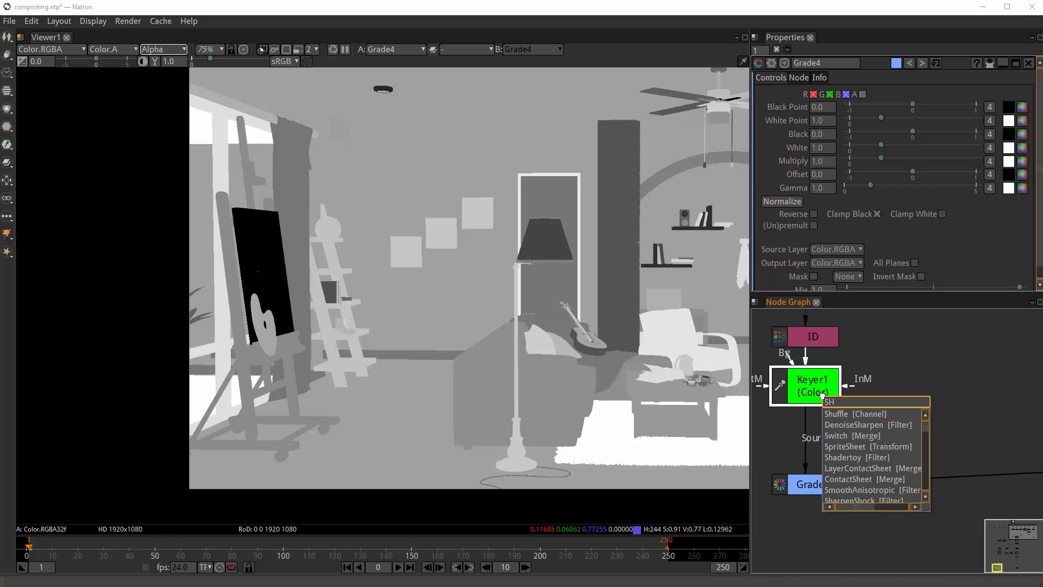
key(Return)
drag(823, 439, 822, 450)
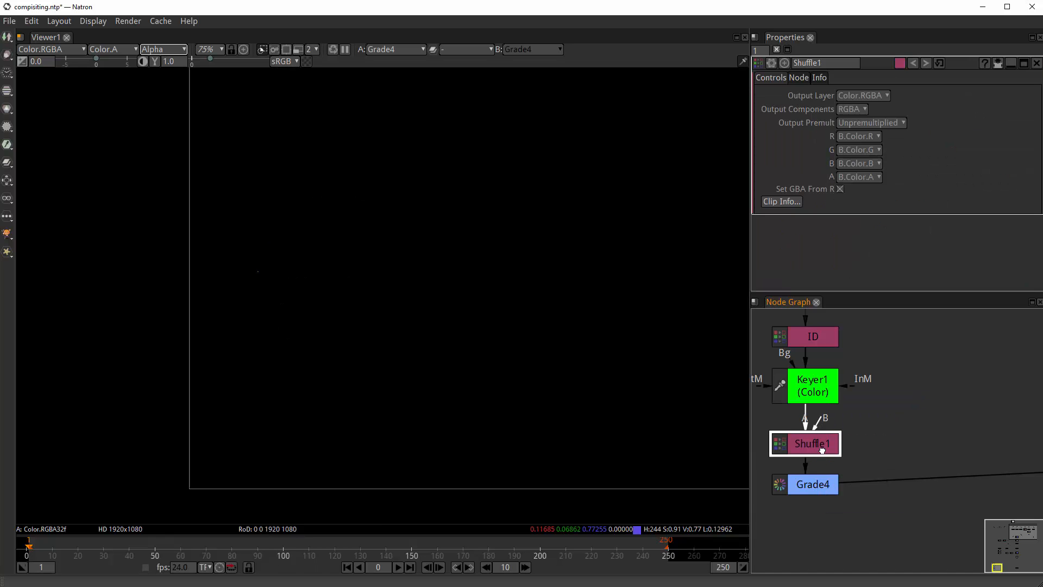
- Set the R, G and B outputs of Shuffle1 to A.Color.A
click(852, 137)
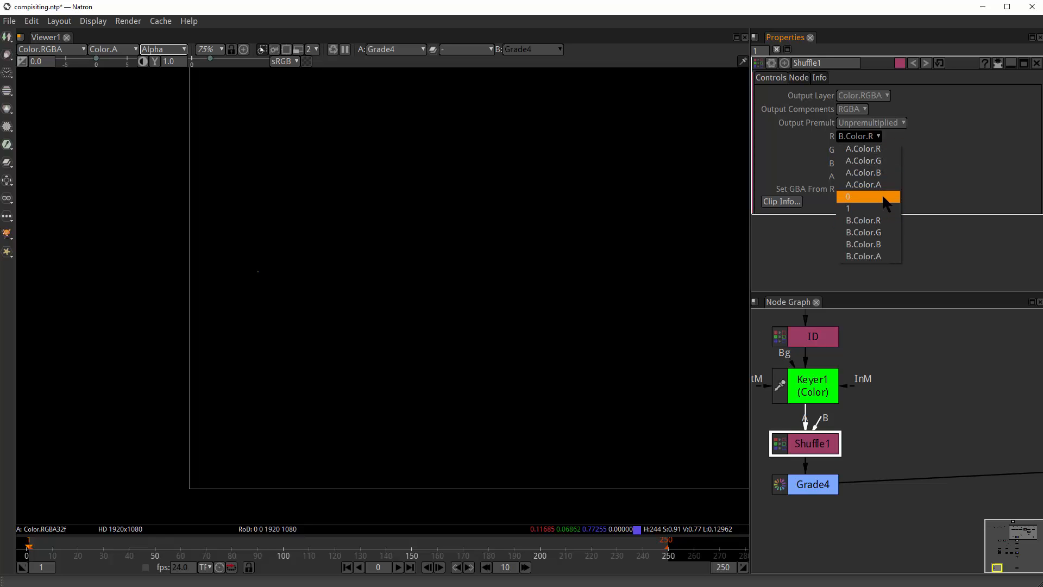
click(879, 186)
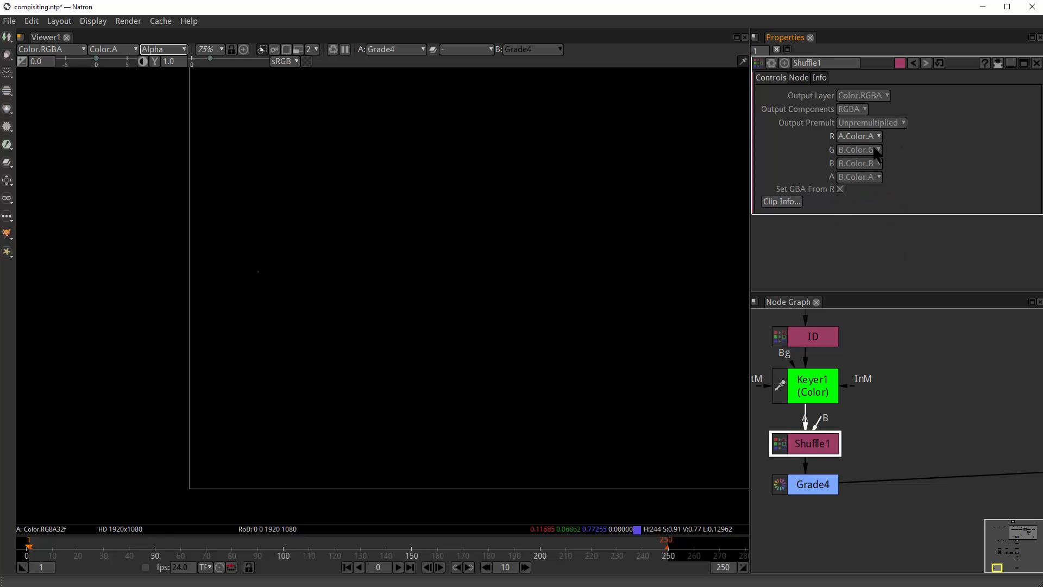
click(876, 150)
click(869, 197)
click(869, 164)
click(880, 208)
- Connect the Viewer to Shuffle1, move the Viewer node closer to the keying chain, and switch the display from Alpha to RGB
drag(880, 361, 884, 349)
key(1)
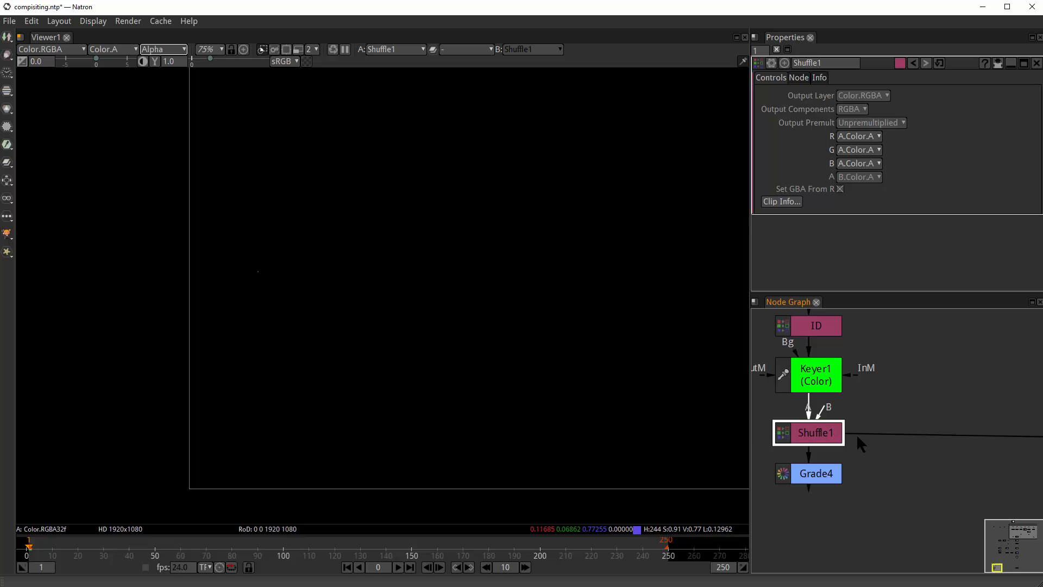
scroll(856, 443, down, 6)
drag(911, 420, 801, 467)
drag(804, 466, 944, 434)
key(a)
drag(556, 312, 407, 319)
scroll(413, 319, down, 2)
scroll(473, 329, up, 2)
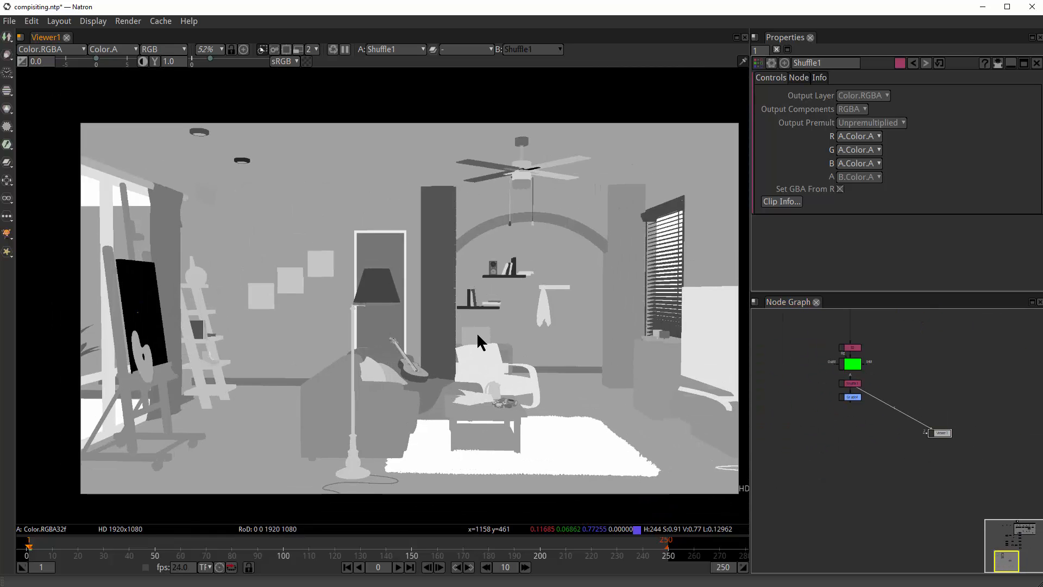
- Compare the alpha and RGB displays of Shuffle1's output to check that the matte is carried in the color channels
key(a)
key(a)
key(a)
key(a)
key(a)
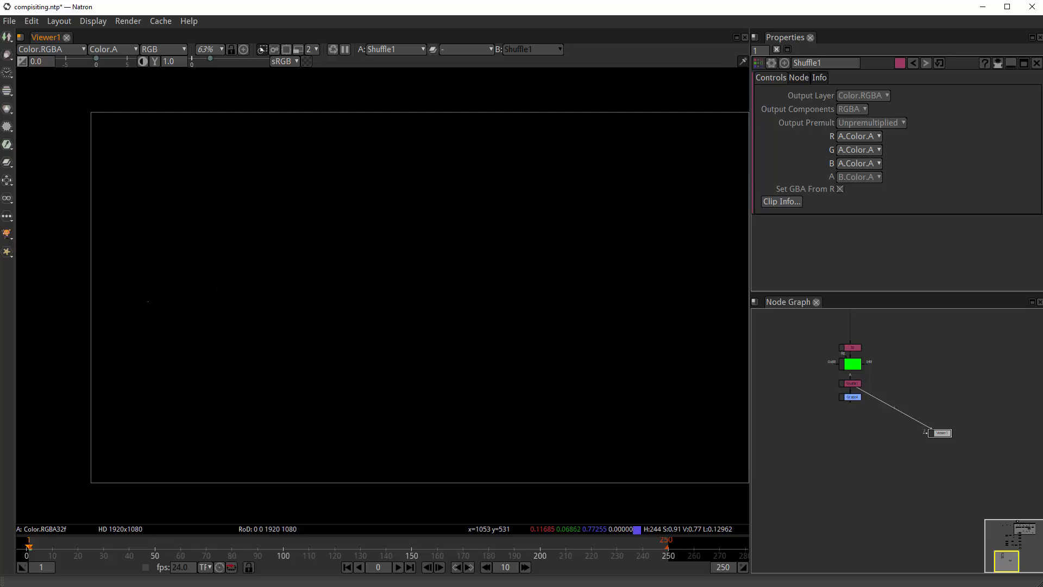
key(a)
key(a)
key(a)
click(162, 51)
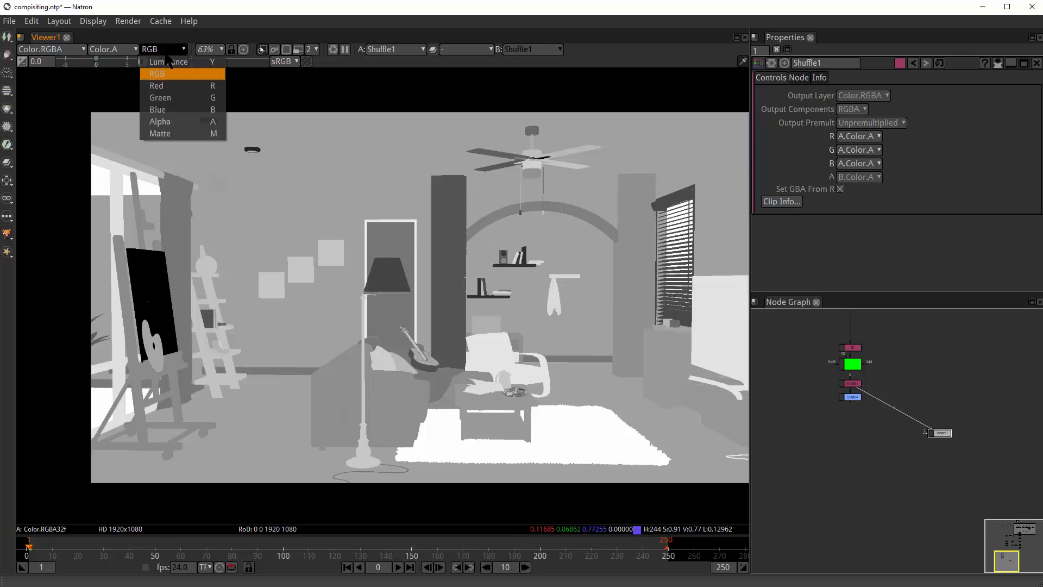
drag(305, 254, 331, 251)
key(a)
key(a)
key(a)
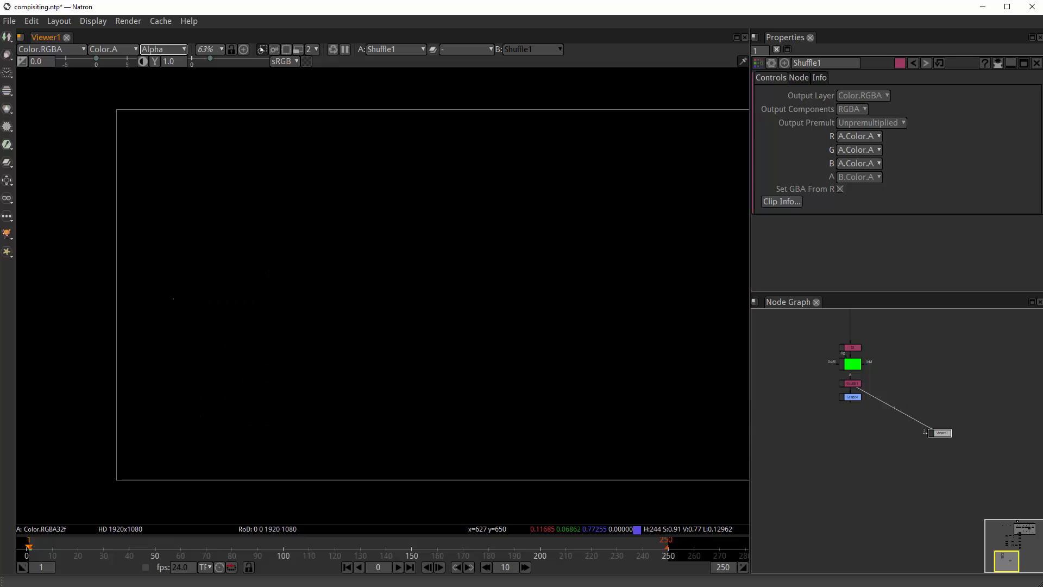
key(a)
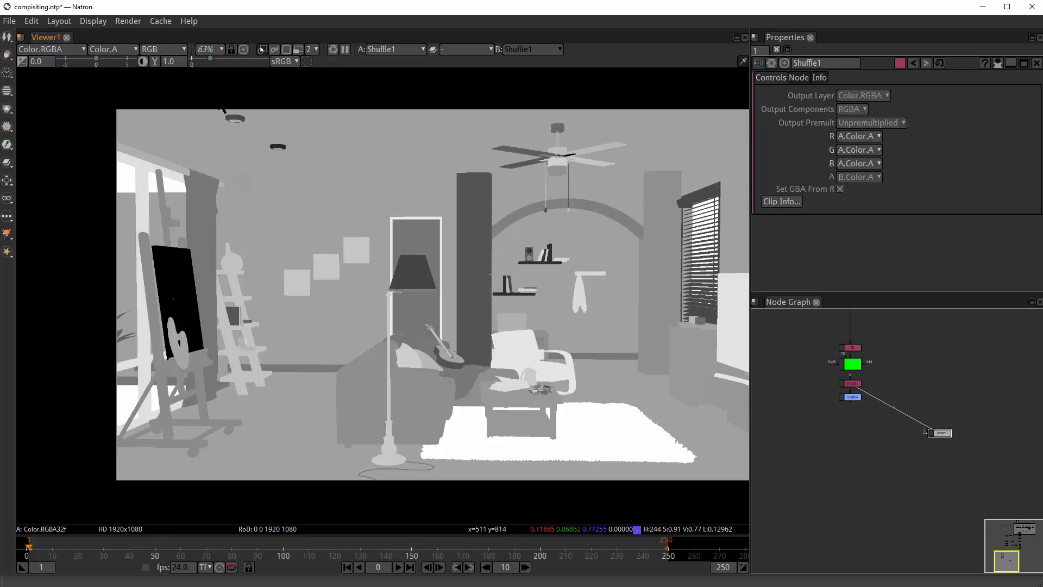
- Connect the Viewer to Grade4 and line up the Viewer node below it
scroll(852, 383, up, 5)
click(847, 378)
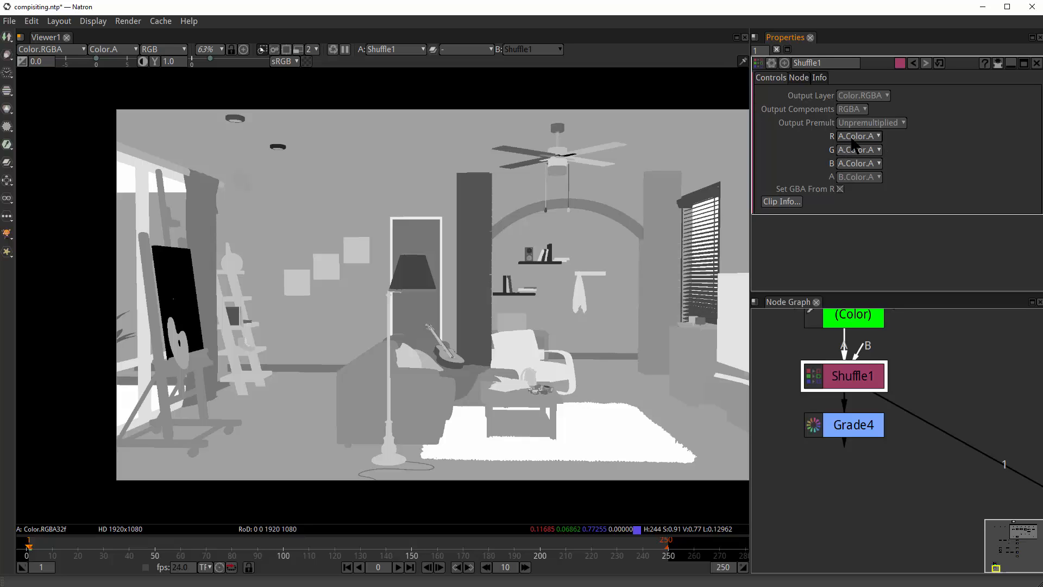
mouse_move(846, 370)
mouse_down()
mouse_move(876, 385)
mouse_move(910, 376)
mouse_move(850, 364)
mouse_move(842, 373)
mouse_up()
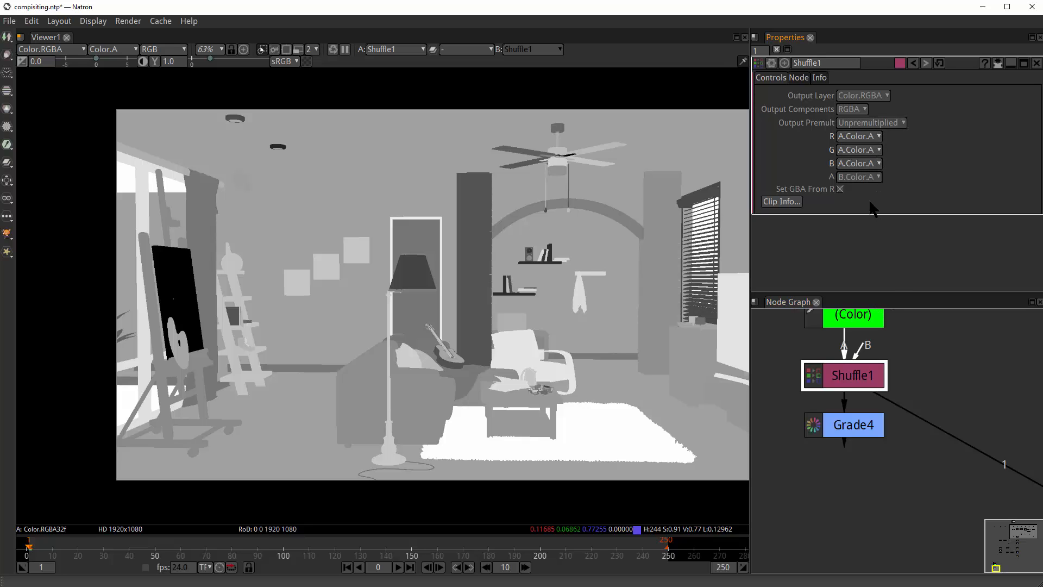
mouse_move(873, 428)
mouse_down()
mouse_move(889, 428)
mouse_move(879, 417)
mouse_up()
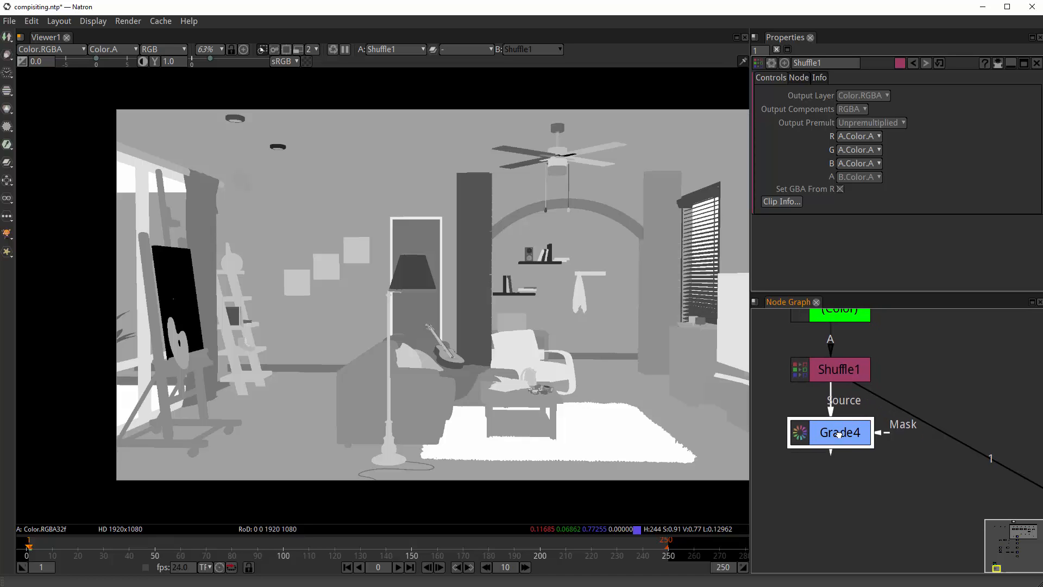
scroll(939, 437, down, 3)
drag(1022, 458, 854, 473)
drag(950, 372, 970, 365)
scroll(869, 378, up, 1)
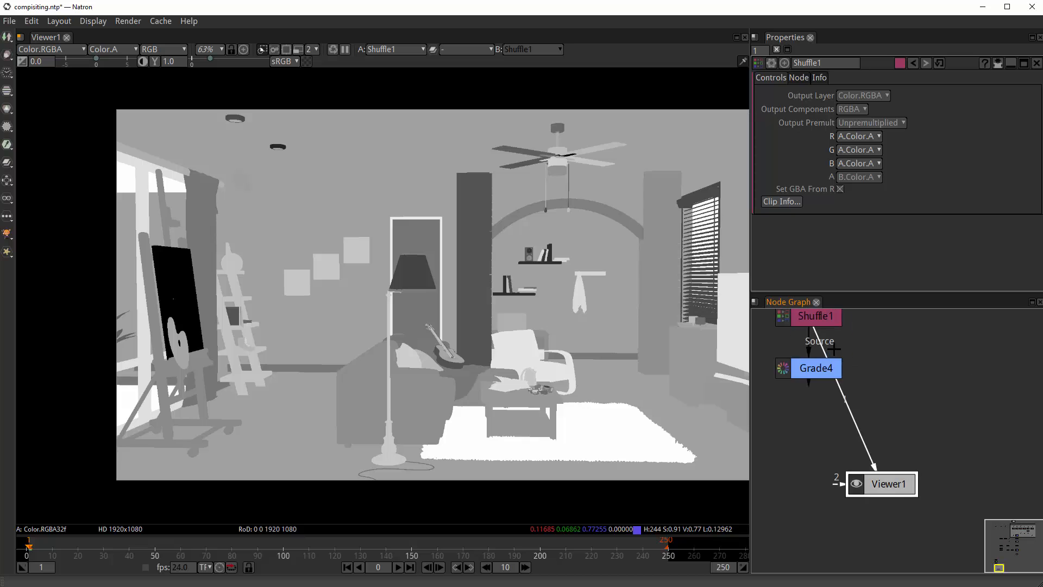
drag(821, 343, 824, 373)
click(824, 372)
drag(882, 487, 810, 460)
- Sample the black easel canvas in the Viewer as Grade4's Black Point
double_click(816, 369)
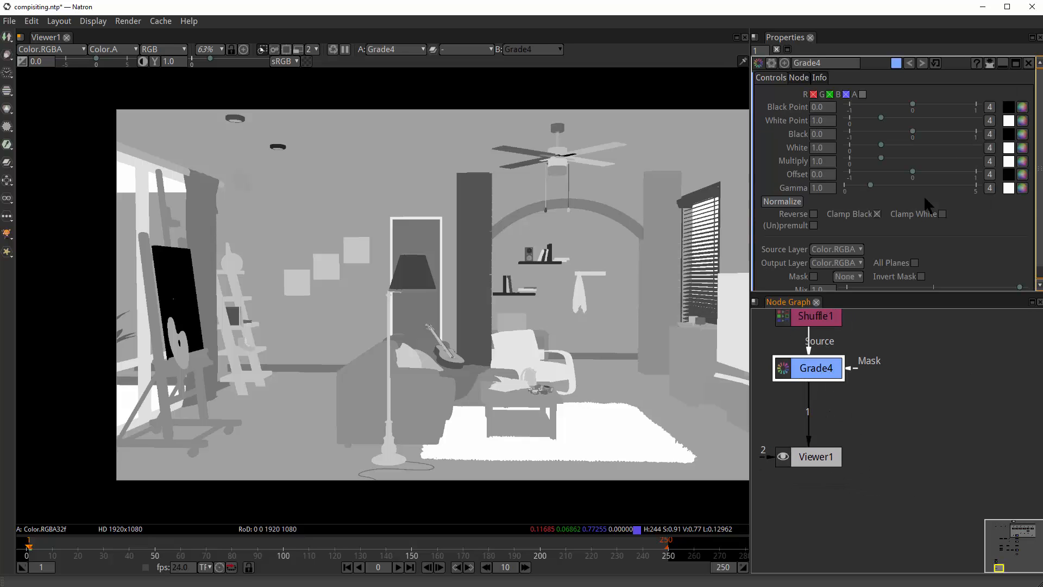
click(1009, 107)
ctrl+click(242, 339)
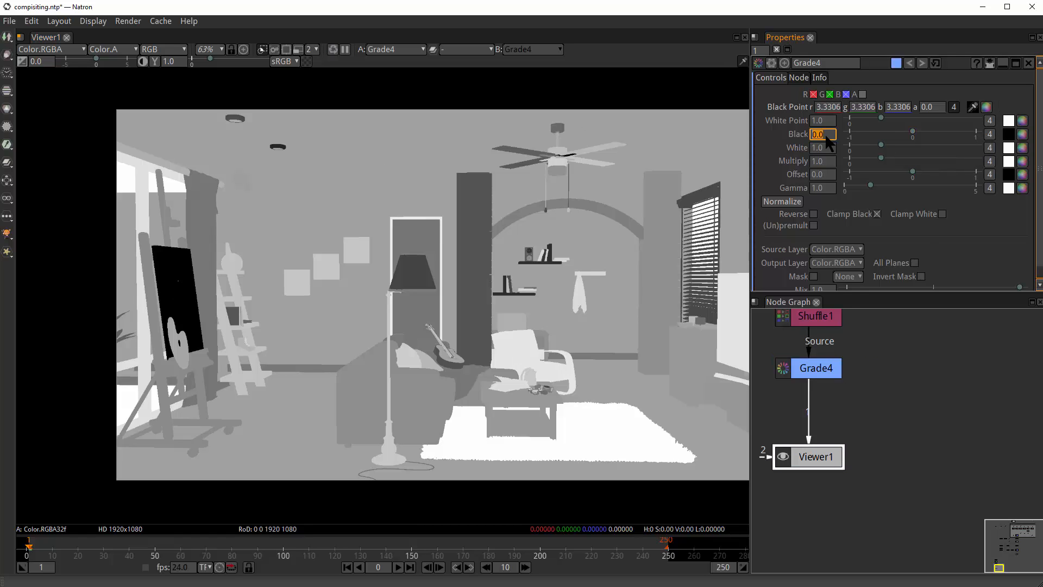
- Lower Grade4's White Point in stages through 0.01 and 0.001 to 0.0001, checking the dark speck on the ceiling fan
click(1008, 121)
drag(880, 115, 849, 116)
scroll(381, 308, down, 3)
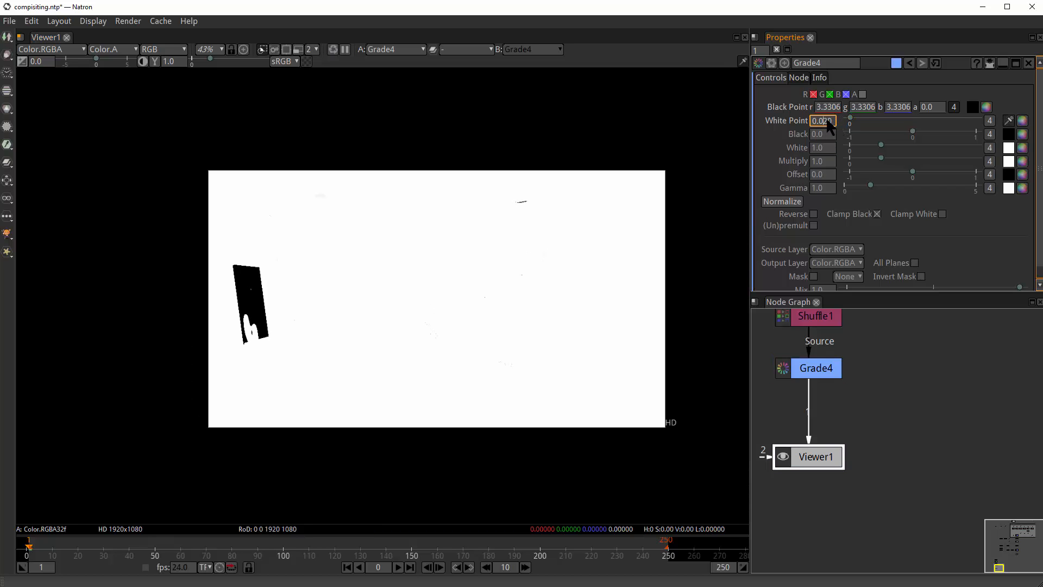
scroll(831, 122, down, 1)
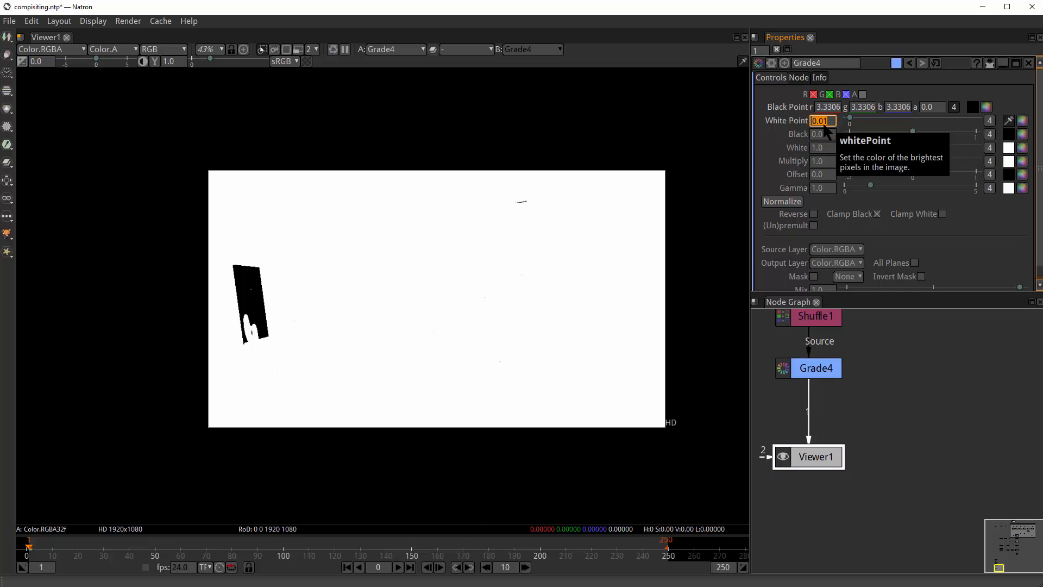
scroll(478, 202, up, 10)
scroll(606, 202, up, 3)
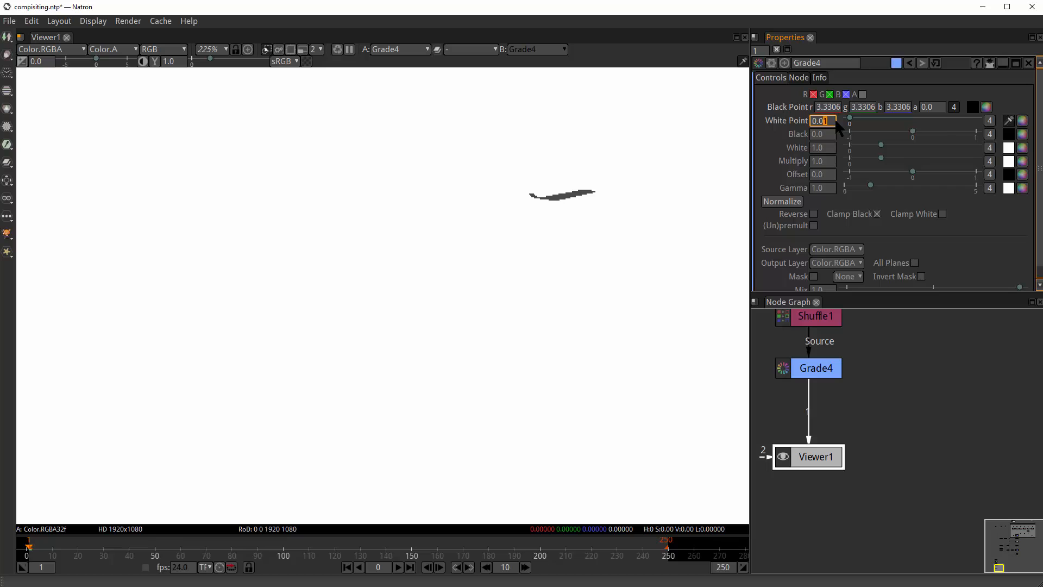
text(01)
key(Return)
scroll(403, 282, down, 7)
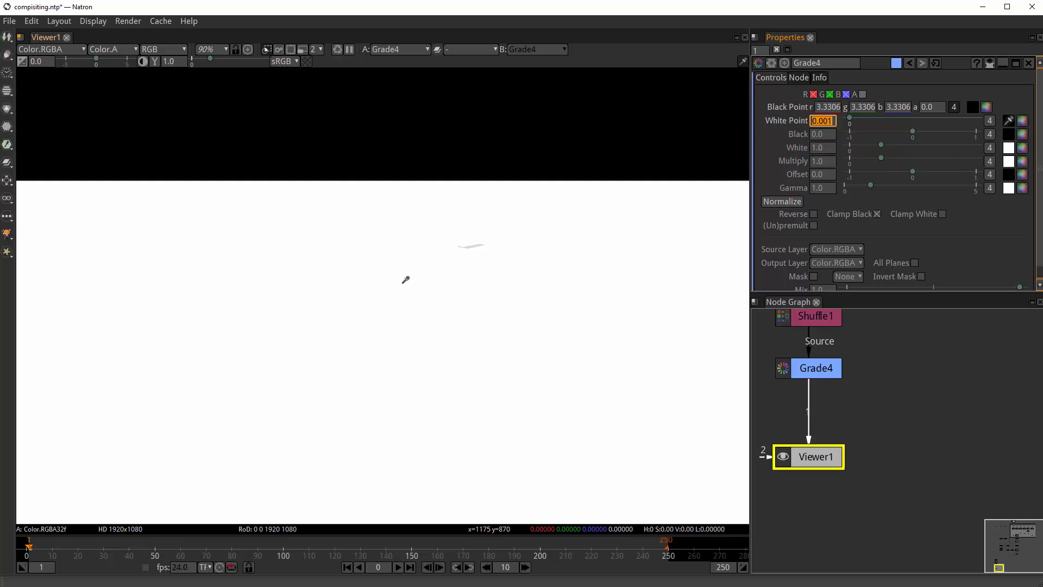
scroll(330, 293, down, 7)
scroll(328, 294, up, 4)
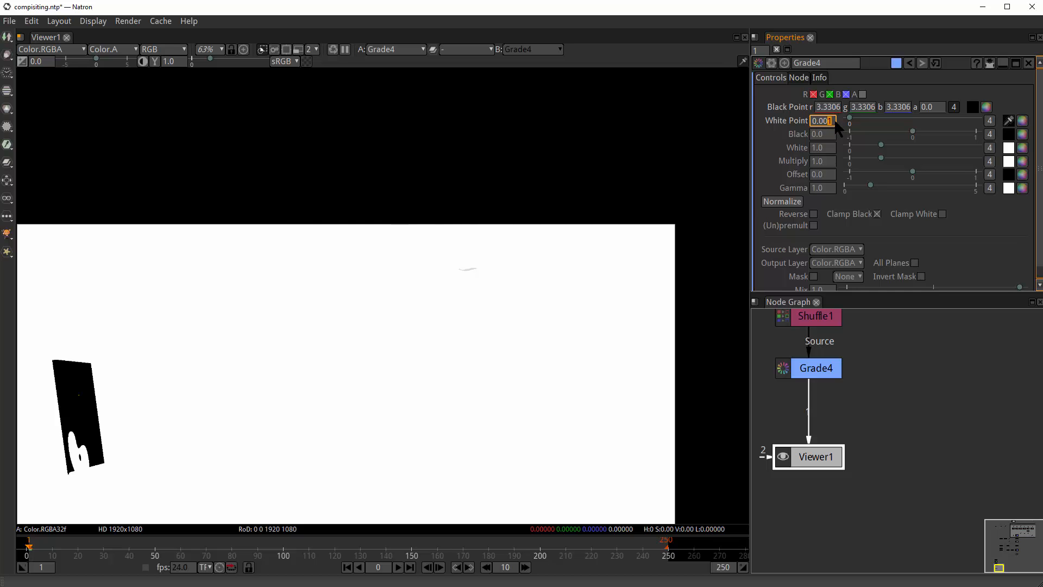
text(01)
key(Return)
scroll(195, 373, down, 6)
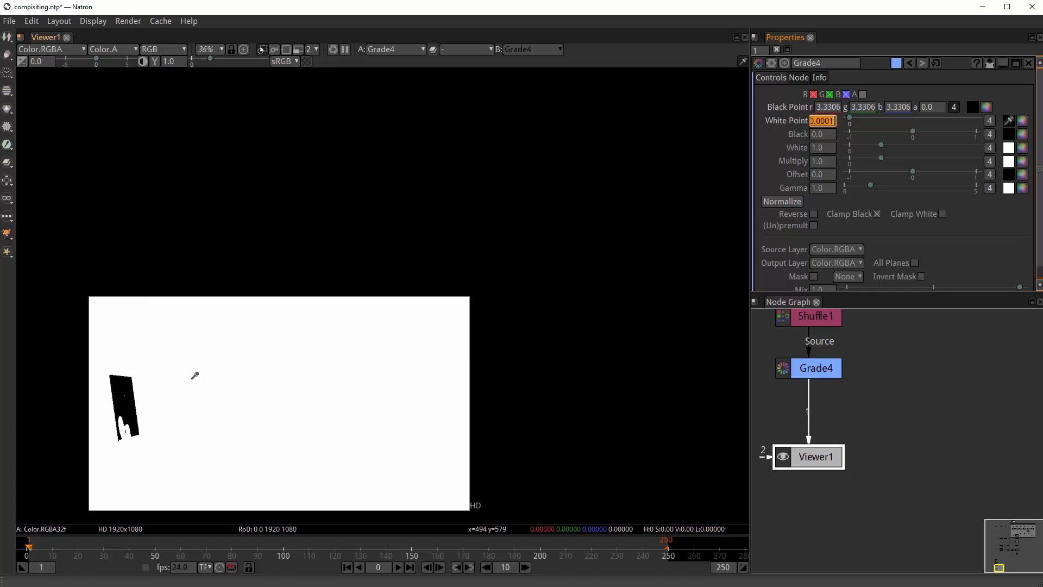
- Check the canvas matte's edges up close and add an Invert node between Grade4 and the Viewer
scroll(317, 282, up, 7)
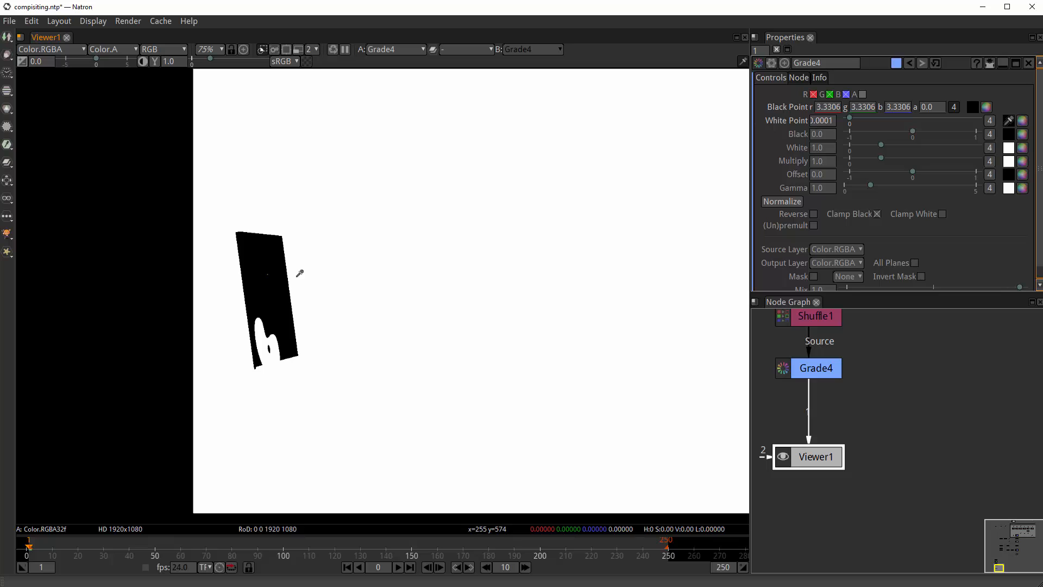
scroll(288, 277, up, 4)
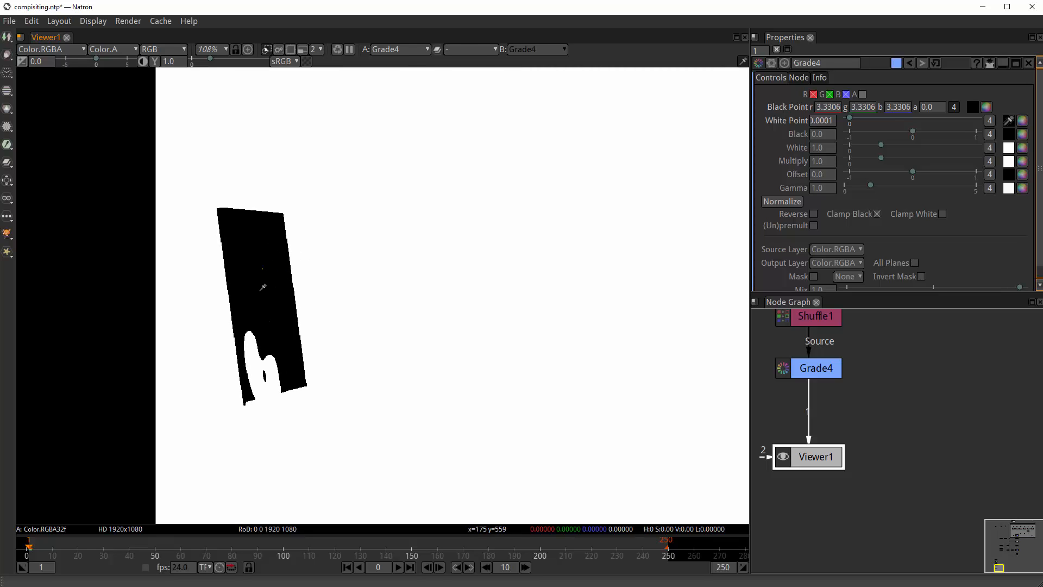
scroll(262, 286, down, 8)
scroll(878, 426, down, 6)
scroll(870, 427, up, 5)
click(864, 422)
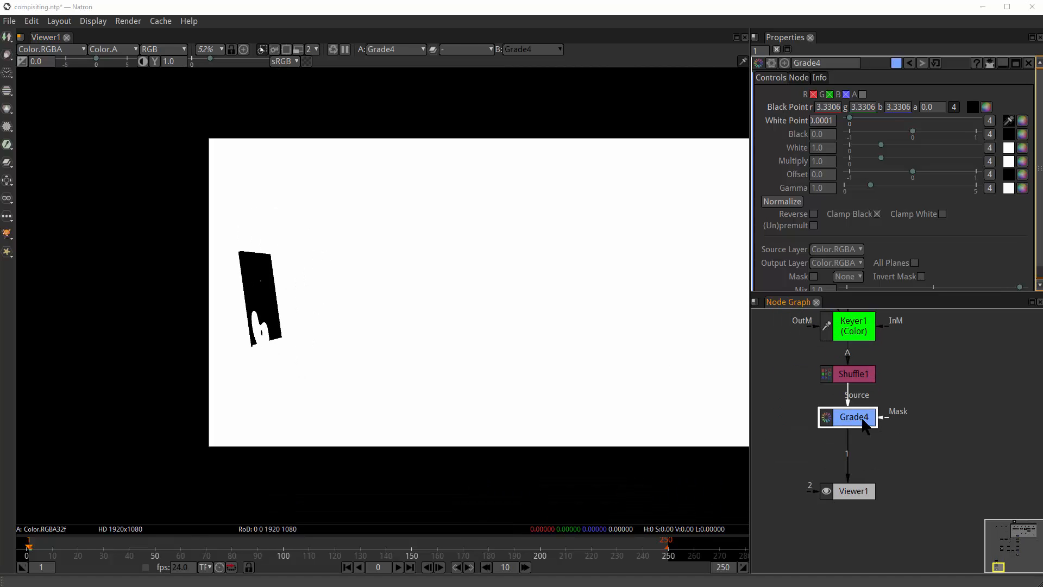
key(Tab)
text(invert)
key(Return)
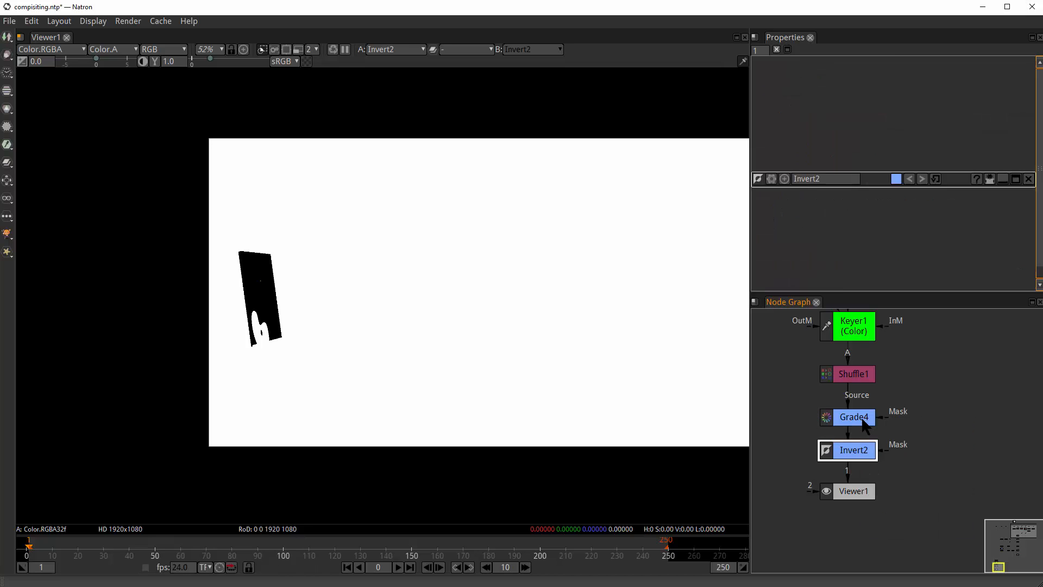
- Move the Viewer node well below Invert2 to free space in the node graph
scroll(870, 489, down, 1)
drag(870, 493, 872, 535)
scroll(869, 430, down, 3)
drag(850, 427, 858, 389)
drag(896, 448, 860, 413)
scroll(937, 419, down, 5)
scroll(912, 435, up, 2)
scroll(863, 503, up, 1)
scroll(863, 503, up, 1)
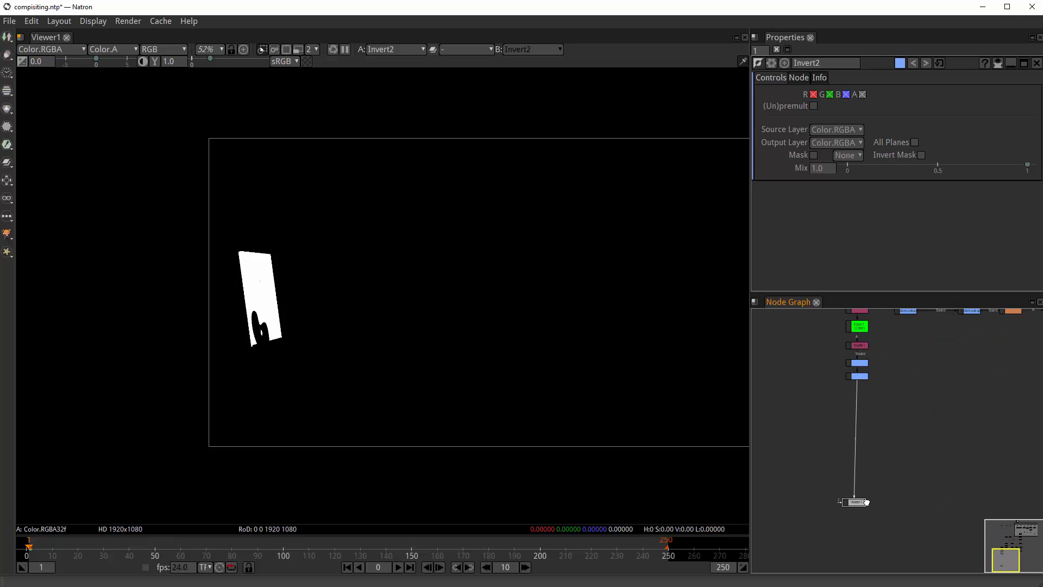
drag(948, 440, 848, 480)
scroll(851, 479, up, 2)
drag(987, 413, 913, 466)
scroll(913, 466, up, 2)
drag(948, 384, 928, 446)
click(933, 433)
key(Delete)
key(Tab)
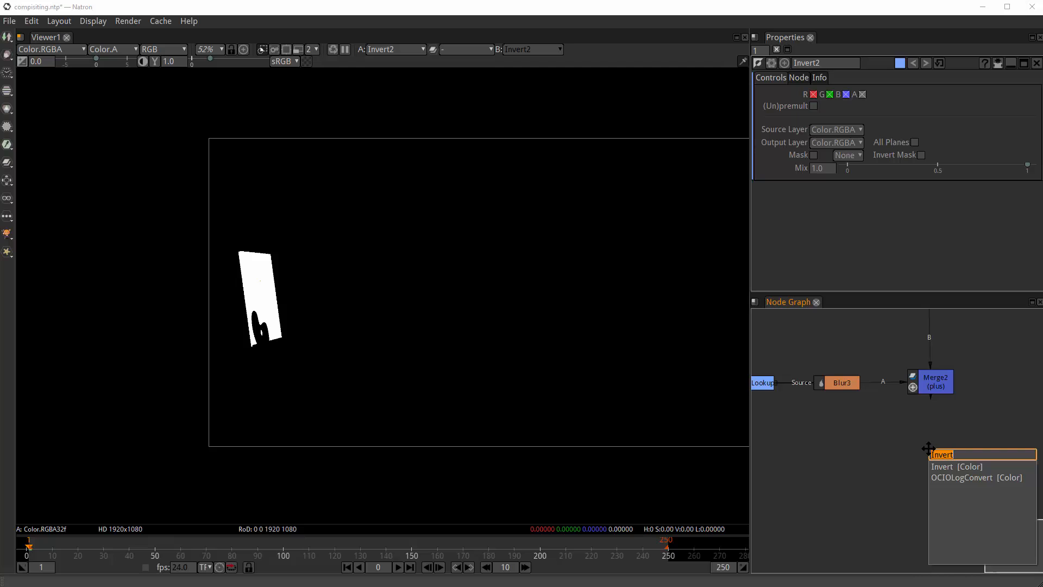
text(erode)
key(Return)
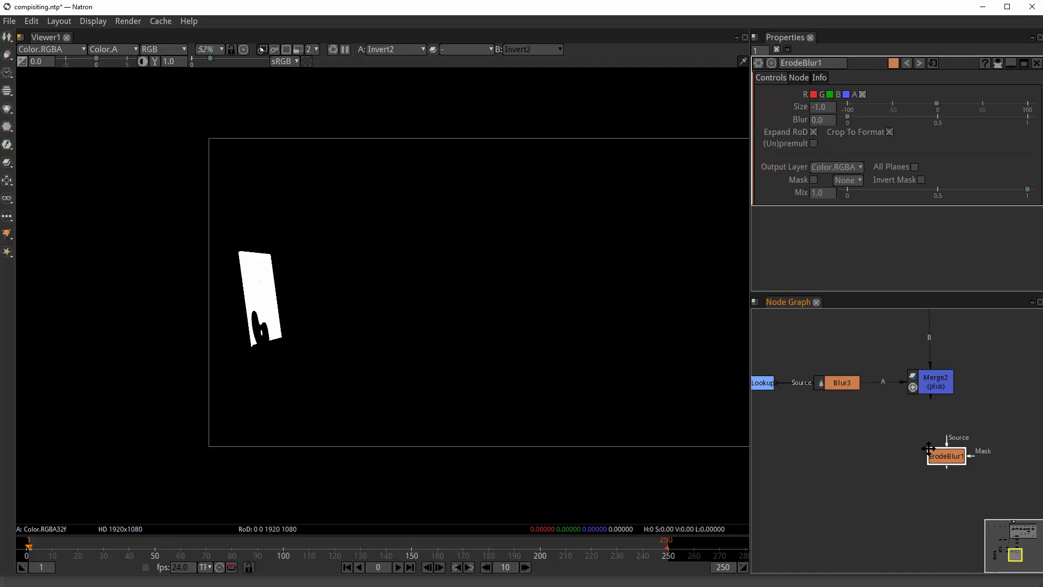
key(Delete)
key(Tab)
text(BLUR)
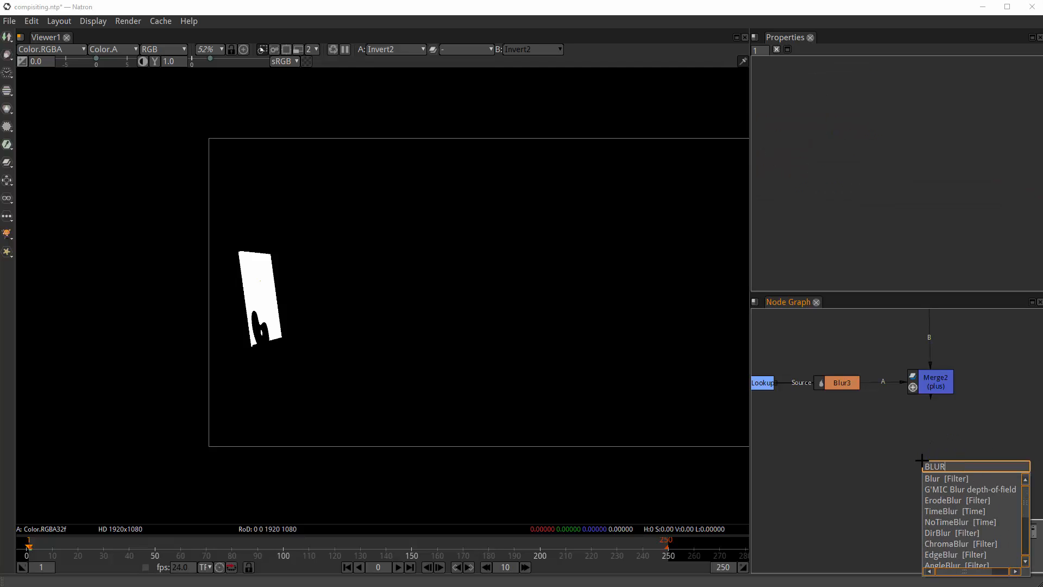
key(Down)
key(Return)
key(Delete)
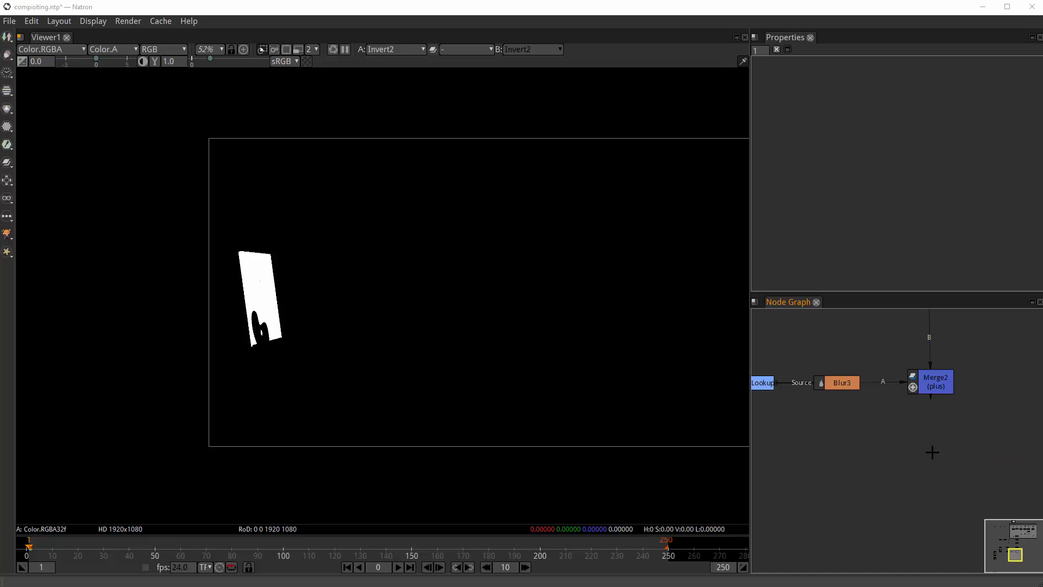
- Add a Blur node below Merge2, feed its Source from the merge output, and align it under the merge
key(Tab)
text(BLUR)
key(Return)
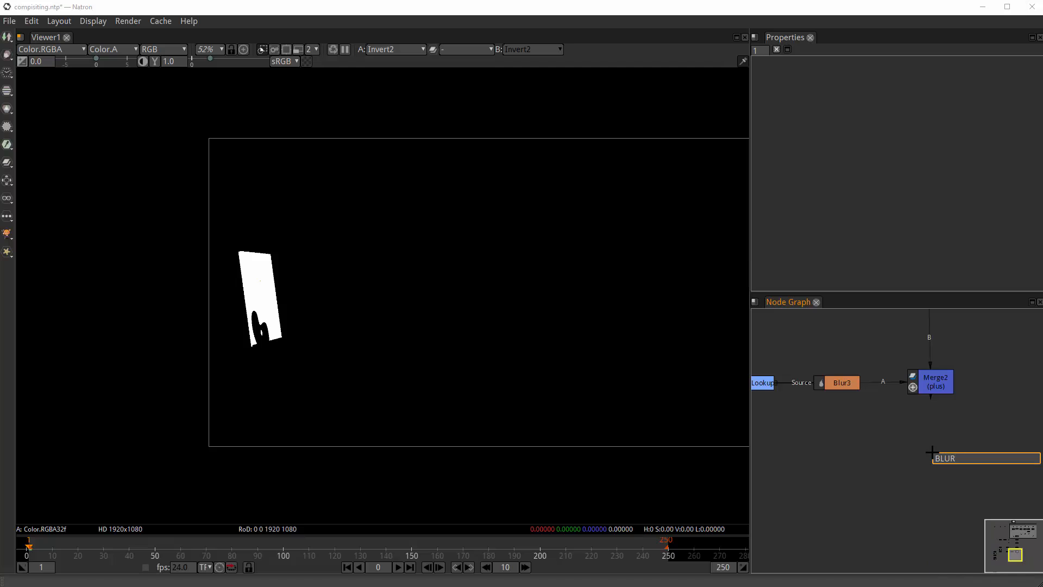
scroll(948, 438, up, 1)
drag(929, 390, 949, 462)
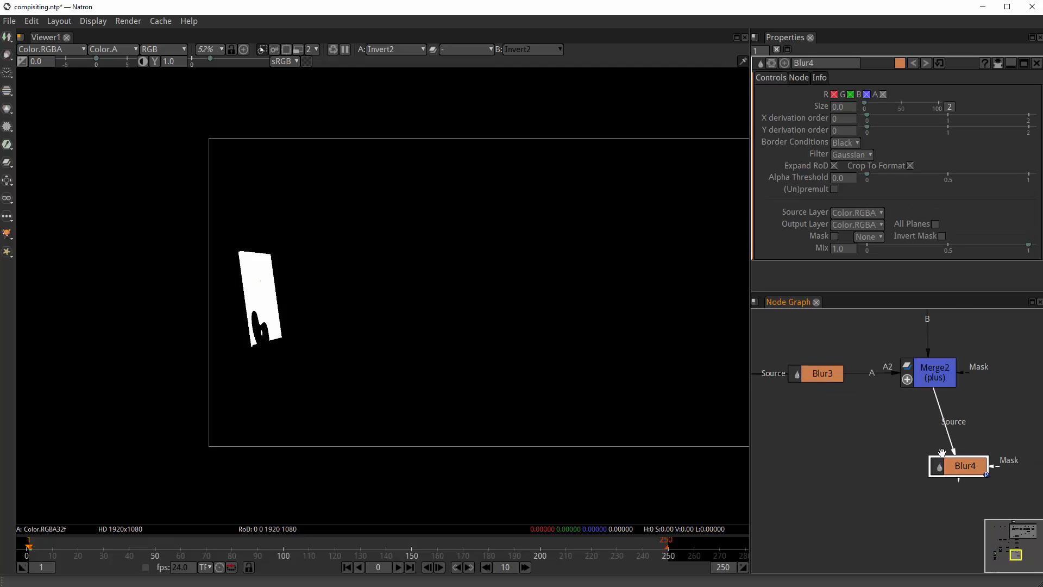
scroll(951, 466, down, 3)
drag(964, 504, 948, 505)
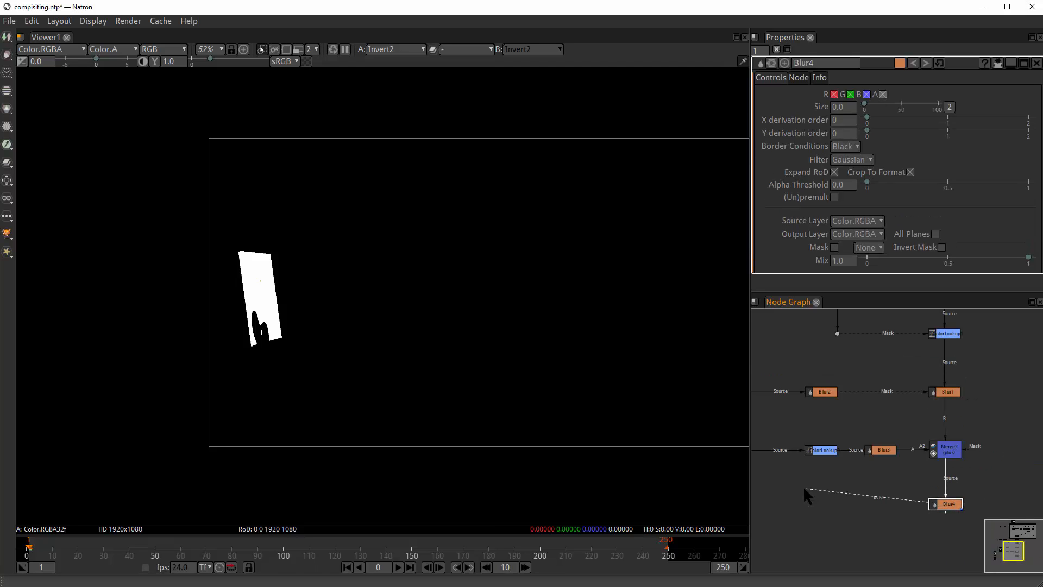
- Connect Blur4's Mask input to the output of Invert2 at the end of the canvas matte chain
drag(806, 489, 924, 401)
scroll(838, 515, down, 5)
scroll(795, 486, up, 1)
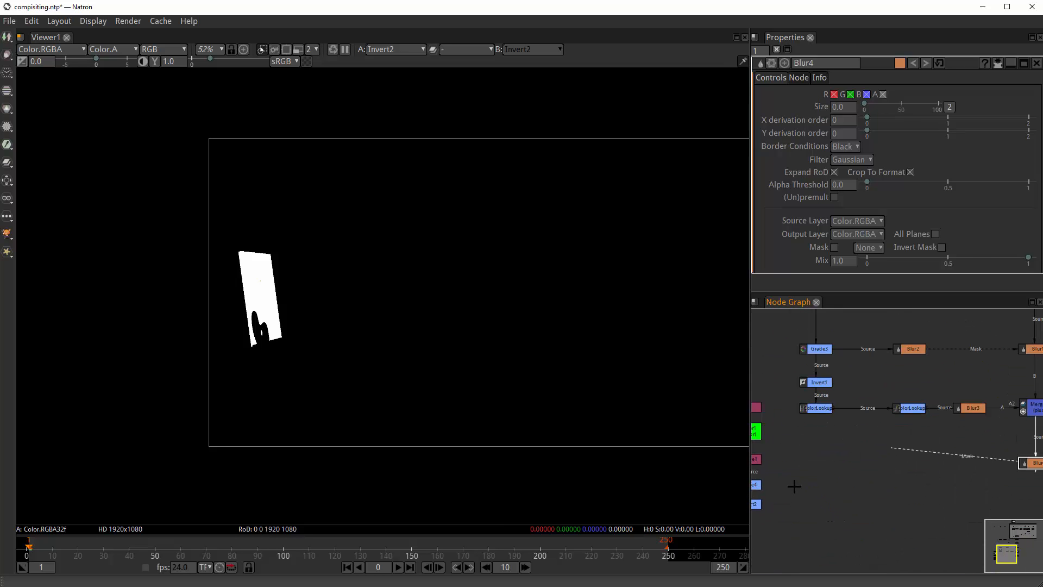
click(794, 486)
scroll(795, 486, down, 4)
scroll(794, 485, up, 2)
drag(794, 485, 822, 466)
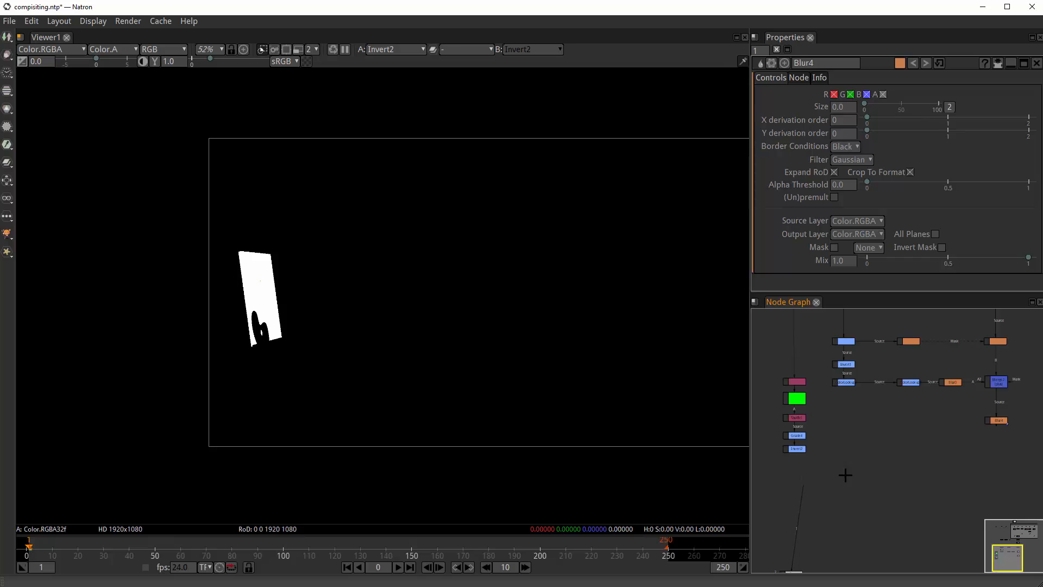
click(1001, 422)
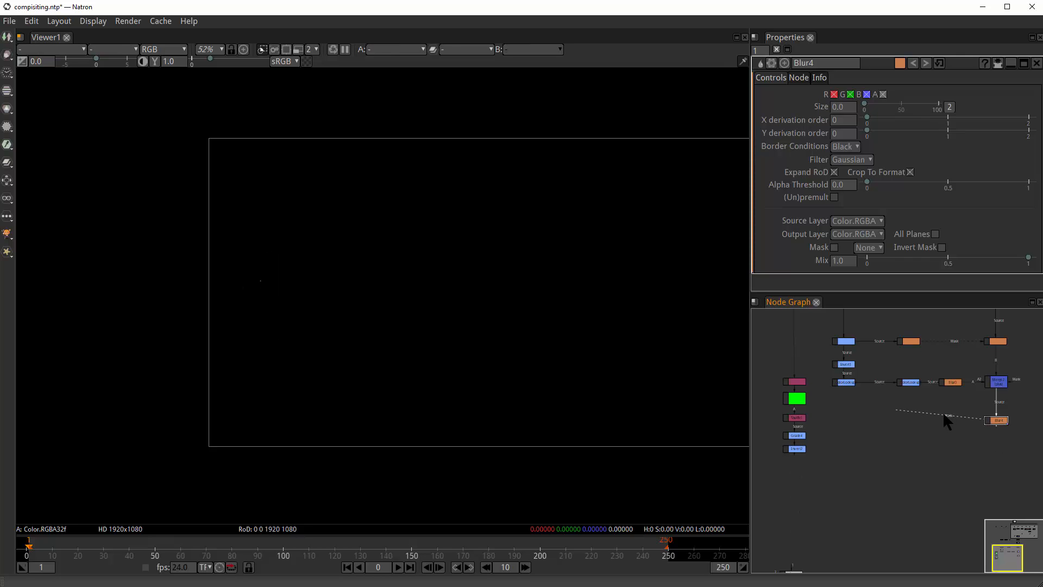
drag(816, 444, 798, 447)
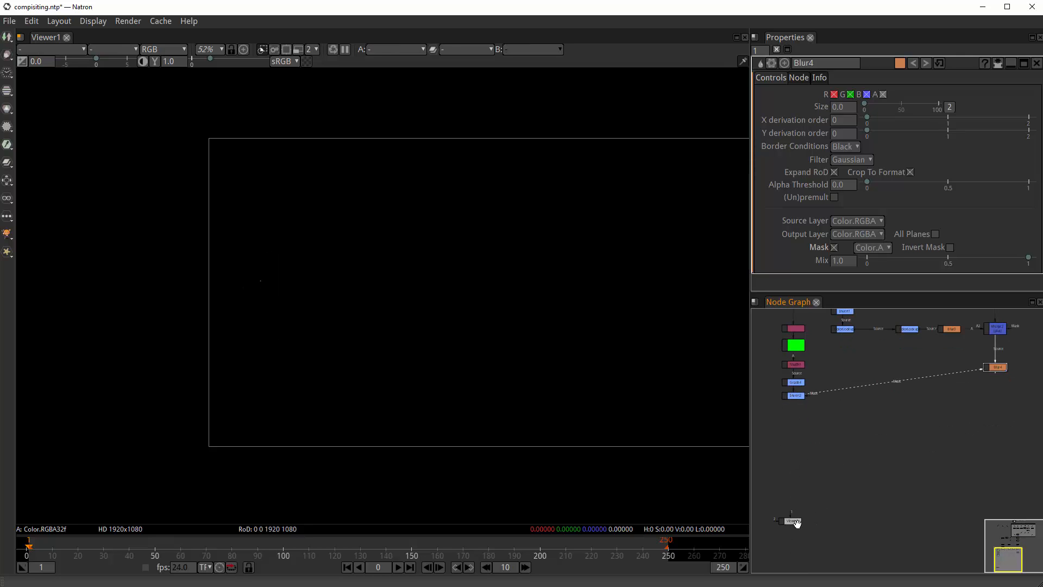
- Move the Viewer node near Blur4 and display Blur4's output in it
drag(792, 517, 947, 433)
click(999, 368)
key(1)
click(1006, 402)
scroll(1000, 395, up, 4)
scroll(946, 433, down, 3)
click(939, 438)
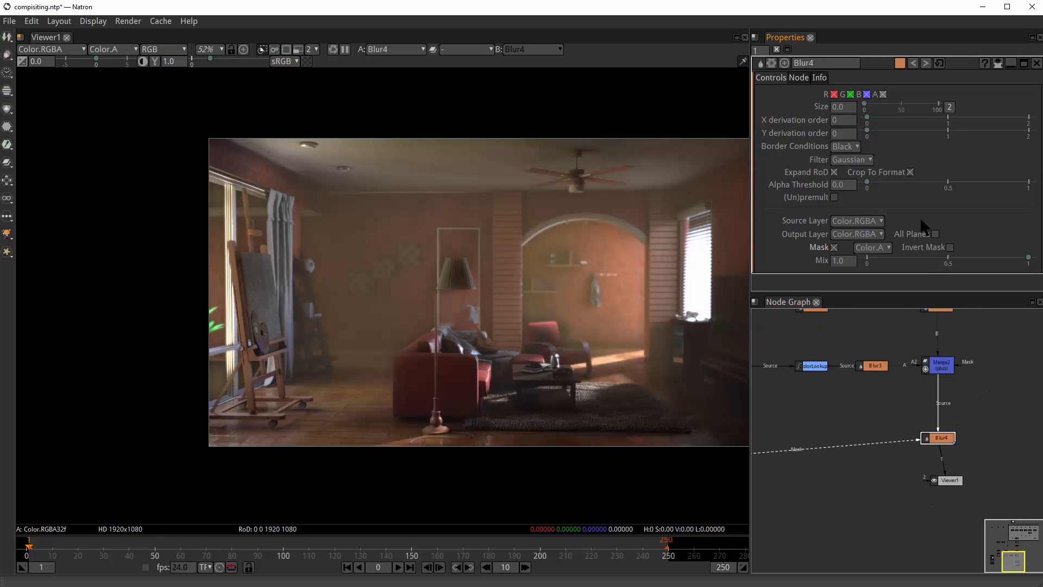
- Set Blur4's mask channel to Color.R and its Size to 6.0, and move the node slightly closer to Merge2
click(877, 245)
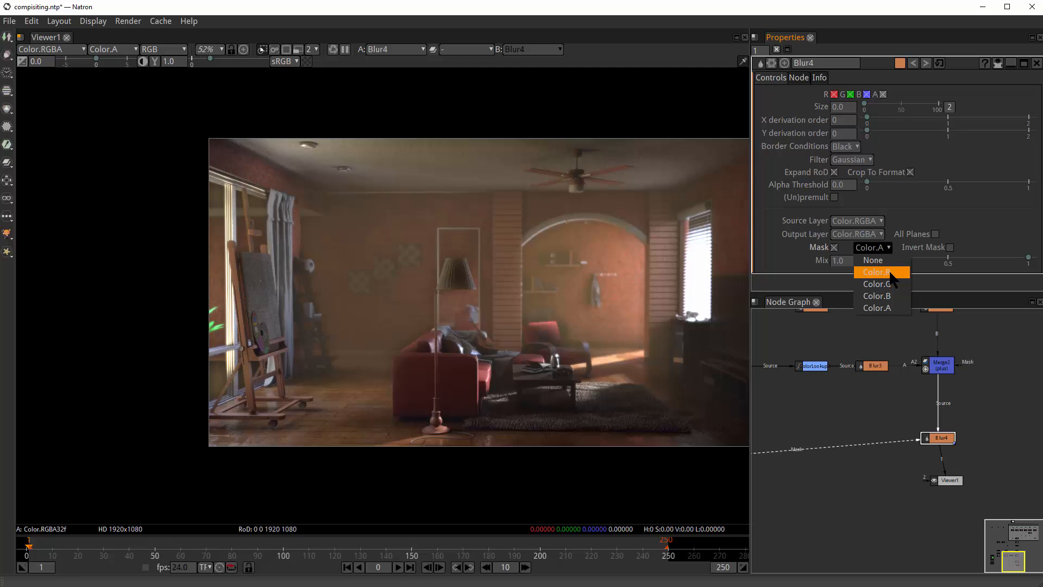
click(891, 273)
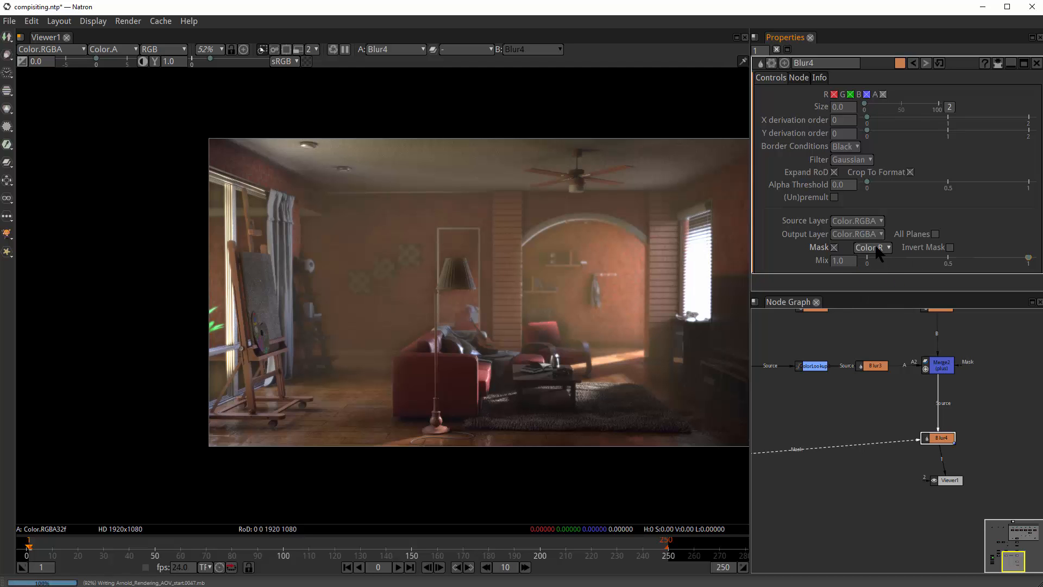
drag(873, 104, 869, 104)
drag(939, 442, 940, 428)
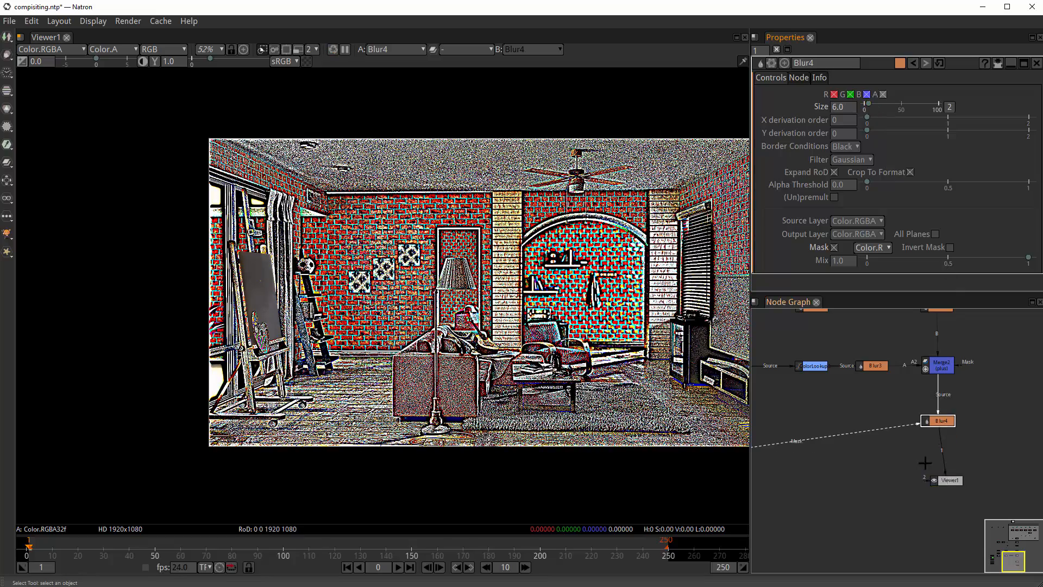
- Display Invert2's output in the Viewer to check the pixel values of the canvas matte
drag(925, 463, 780, 474)
scroll(938, 450, down, 3)
click(782, 449)
key(1)
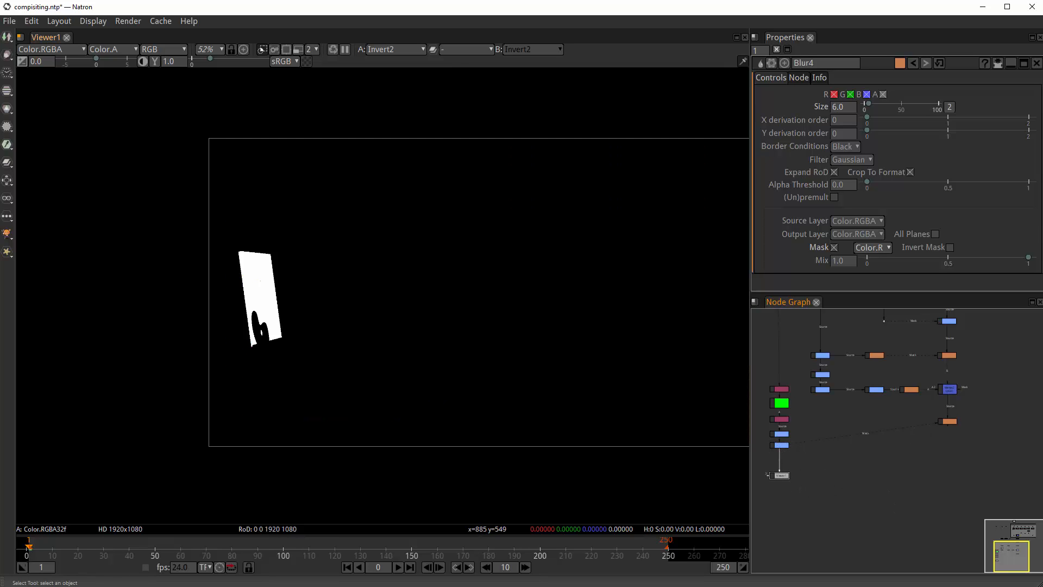
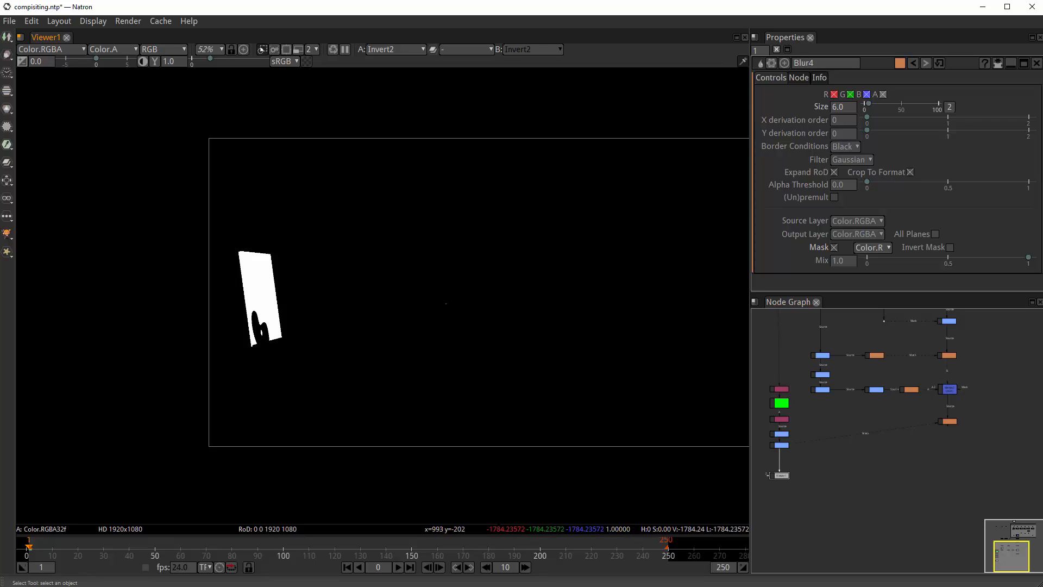
- Add a Clamp node after Invert2 and check the clamped matte in the Viewer
scroll(803, 469, up, 3)
click(799, 425)
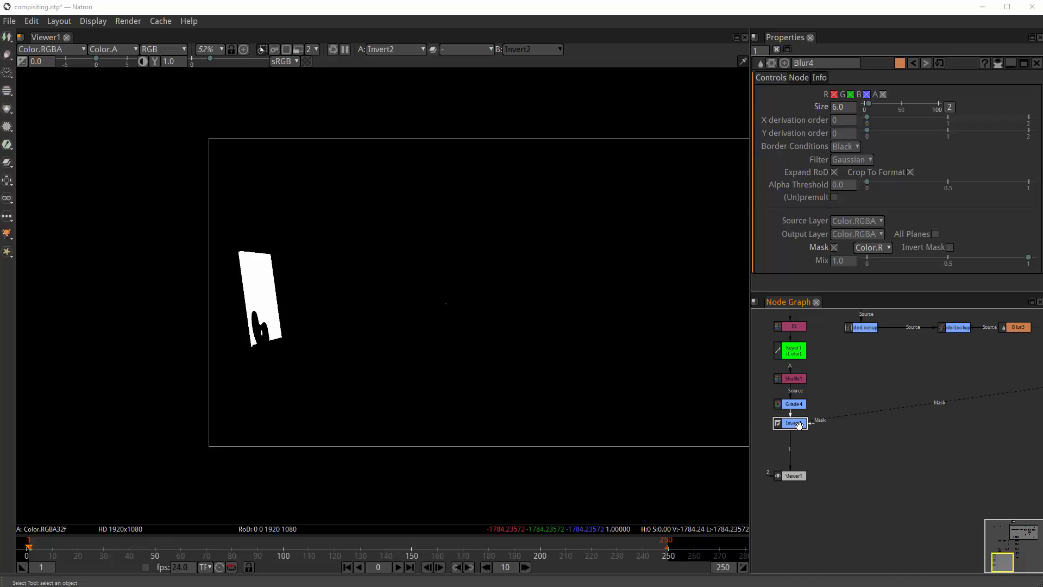
key(Tab)
text(Clamp)
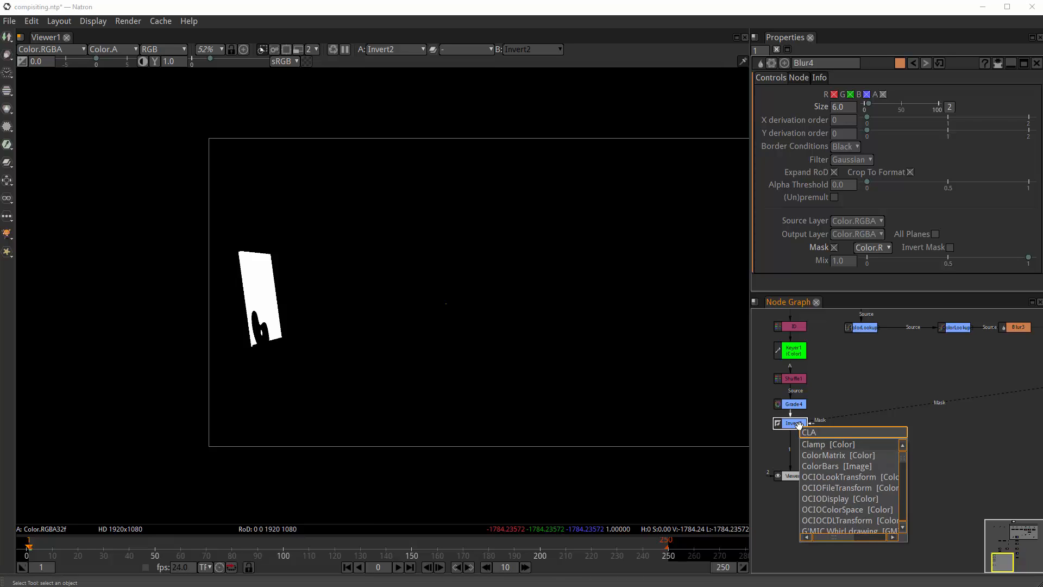
key(Return)
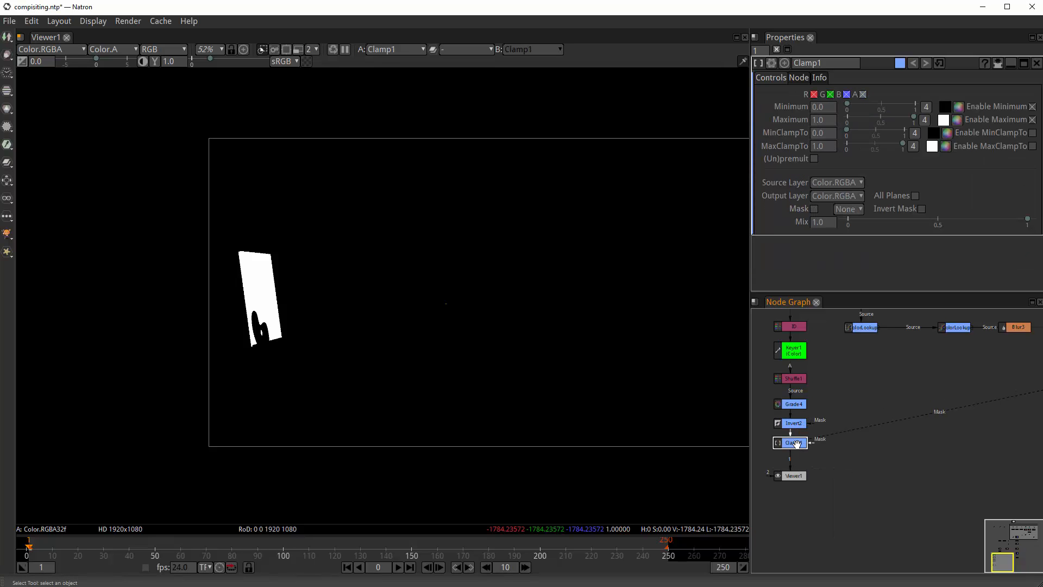
drag(797, 445, 797, 446)
click(480, 327)
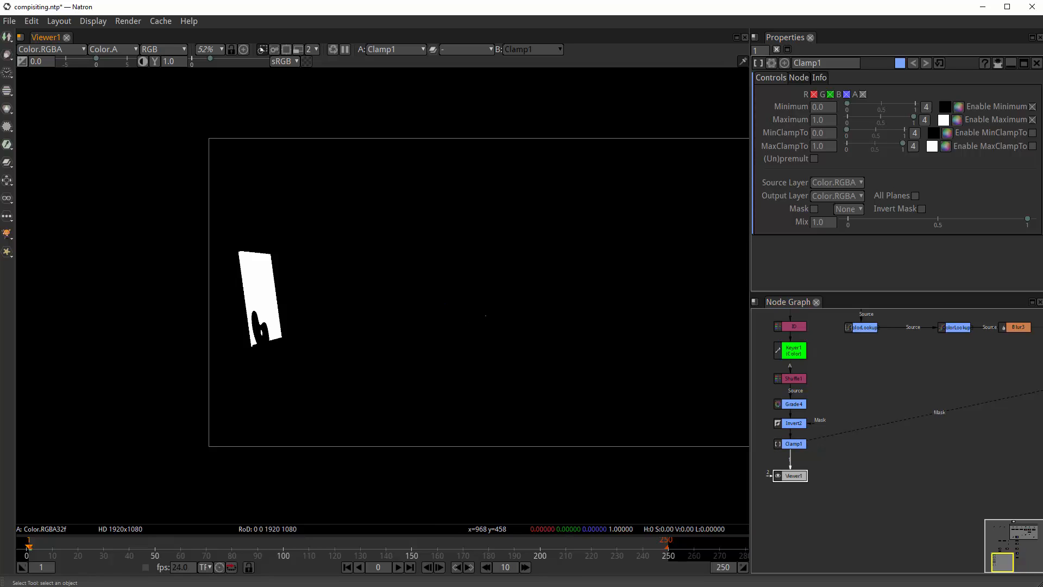
- Display Blur4's output in the Viewer, align the Viewer node beneath it, and move Blur4 further down below Merge2
scroll(912, 462, down, 4)
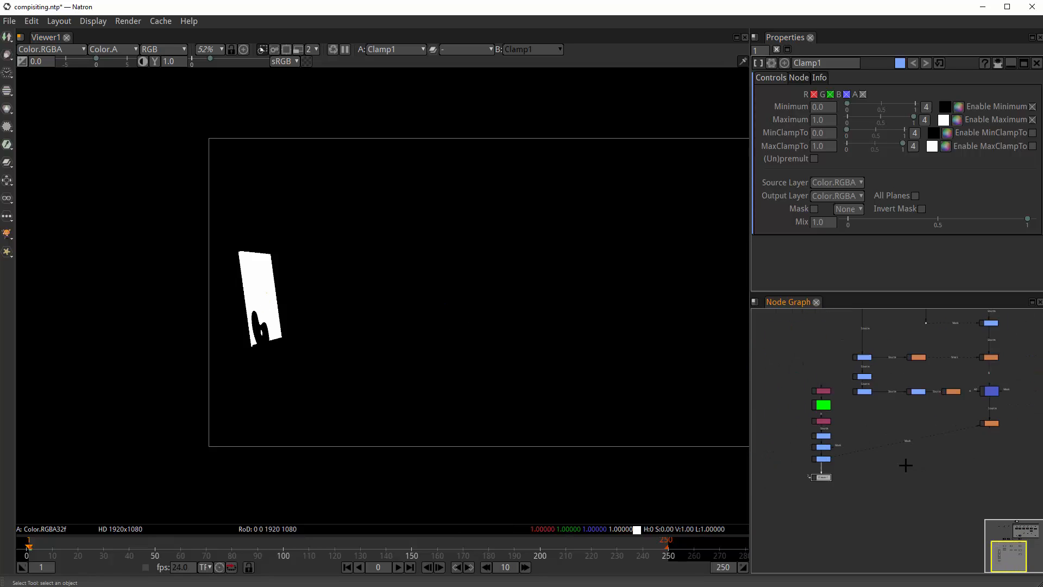
drag(843, 467, 1012, 414)
scroll(959, 468, up, 3)
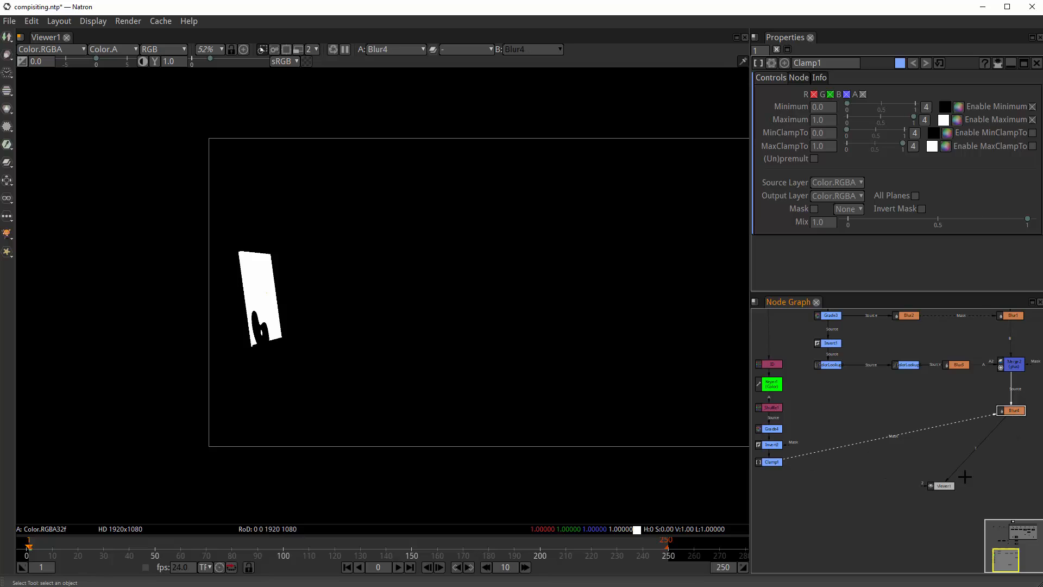
drag(944, 485, 1012, 482)
drag(978, 472, 887, 466)
scroll(887, 465, up, 1)
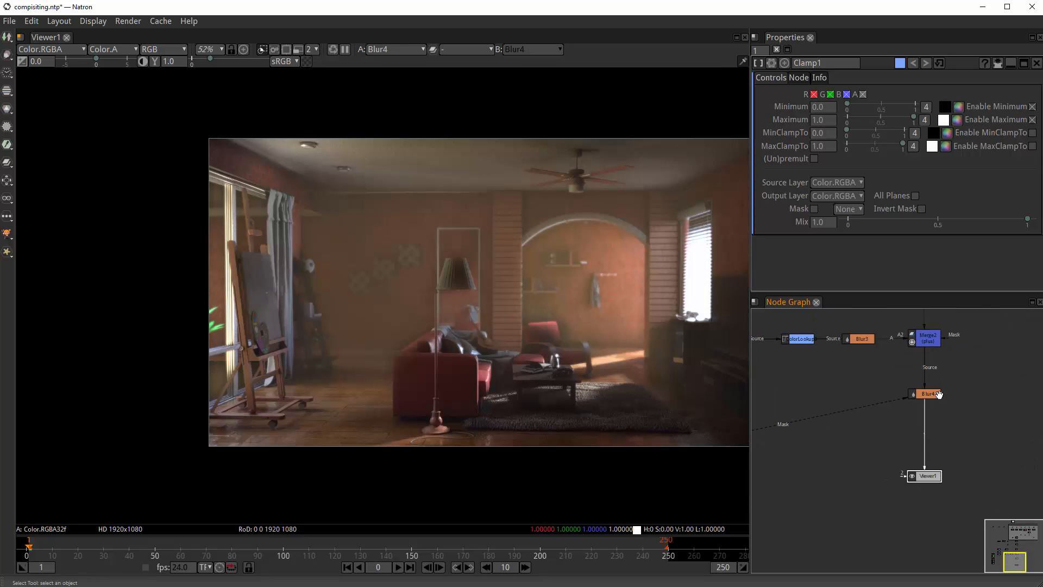
drag(939, 394, 939, 431)
- Try Blur4 at Size 28.0 while viewing the easel canvas up close, and bring it down to 6.7
drag(360, 273, 372, 316)
scroll(401, 285, up, 5)
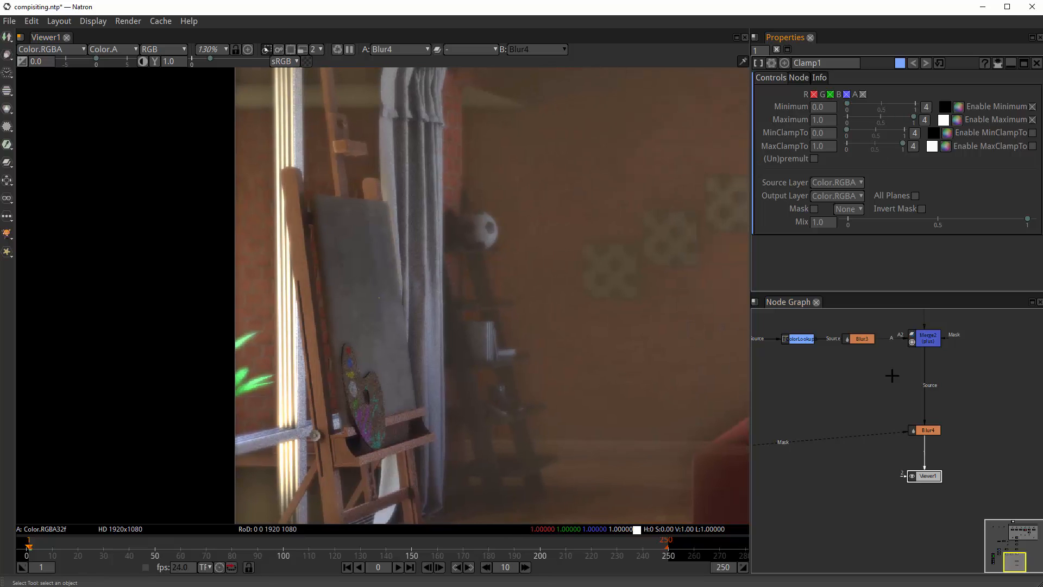
click(942, 431)
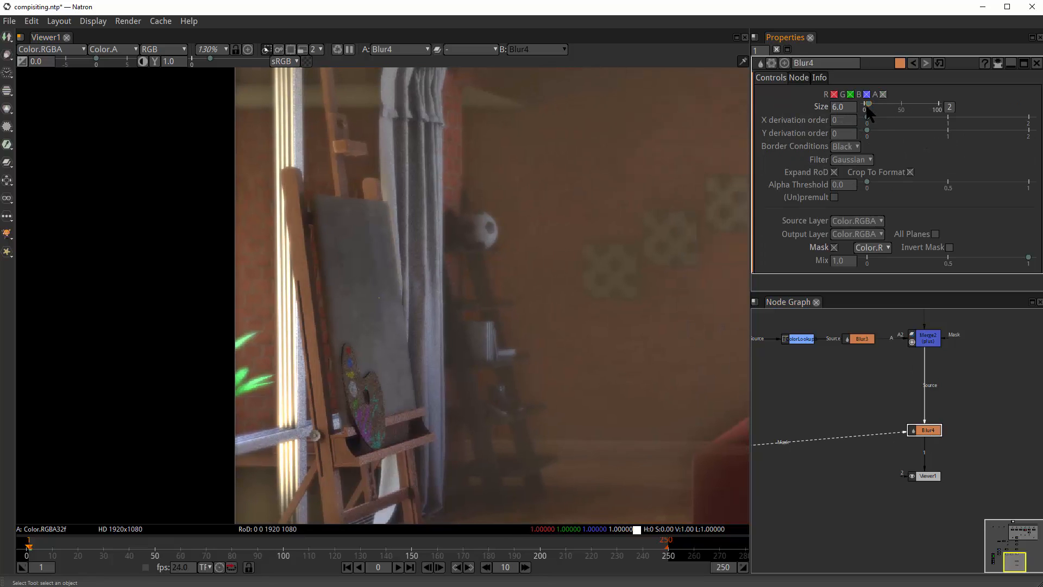
drag(872, 104, 901, 104)
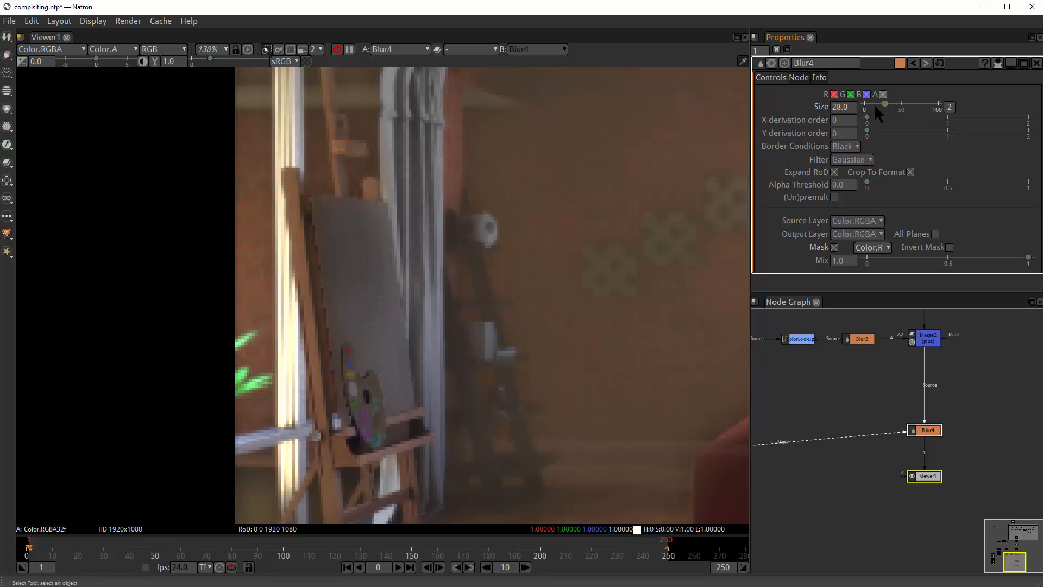
drag(874, 103, 868, 105)
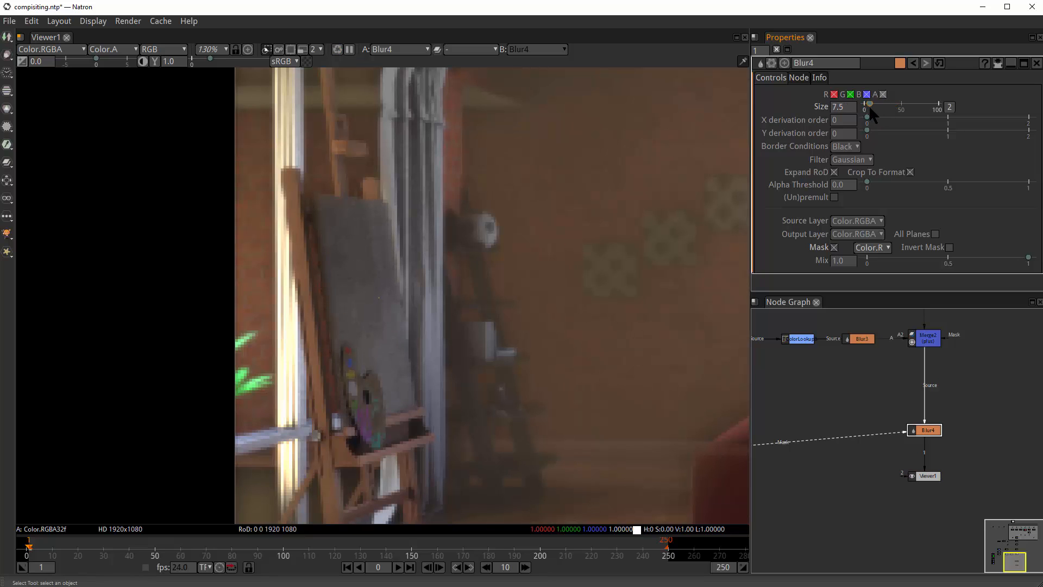
drag(869, 105, 868, 106)
- Compare the canvas in the full frame and up close, and lower Blur4's Size to 5.3
scroll(472, 285, down, 5)
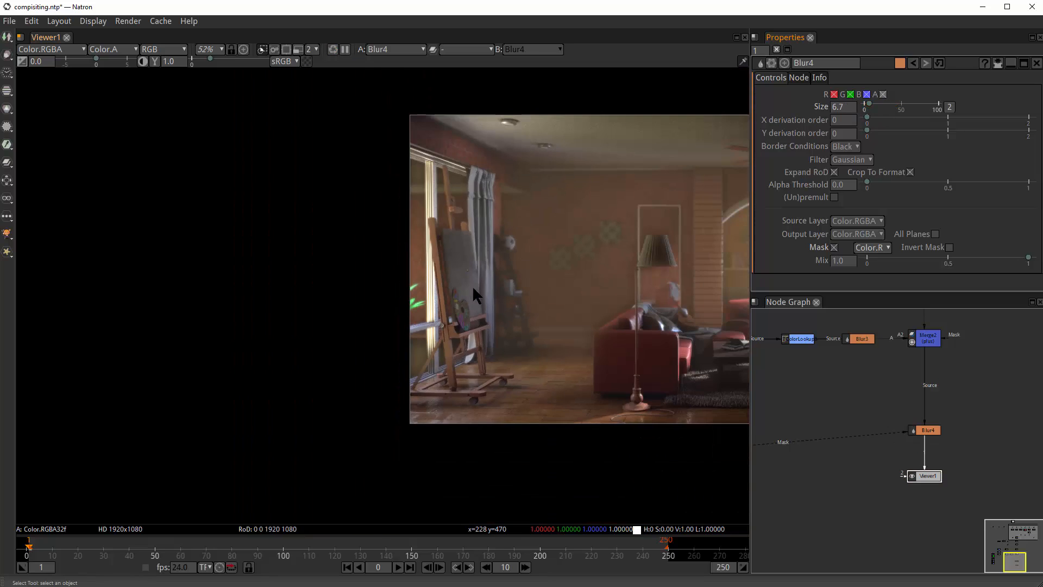
drag(461, 277, 543, 273)
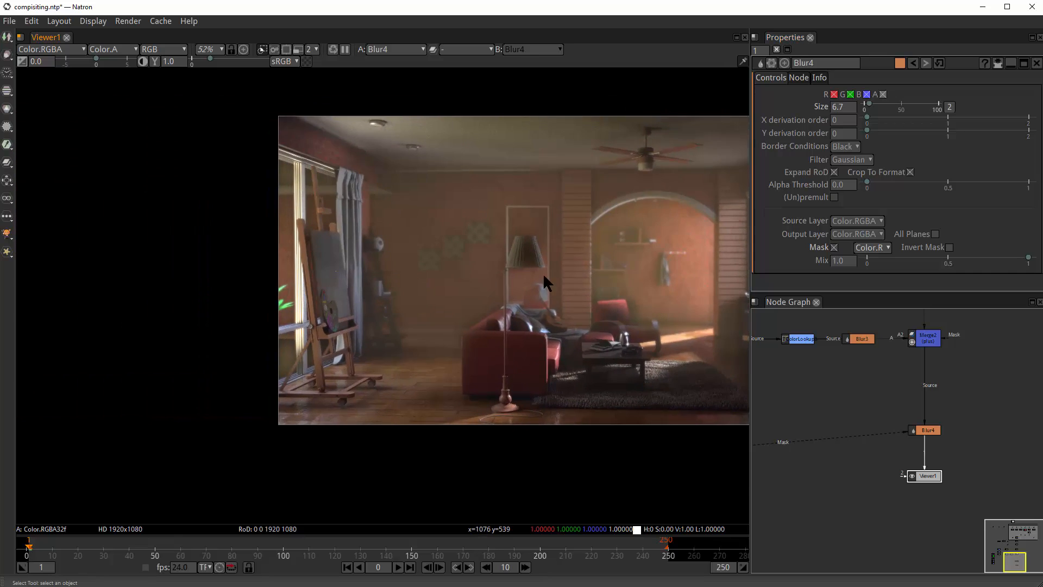
scroll(400, 268, up, 2)
drag(390, 304, 622, 321)
scroll(623, 321, up, 2)
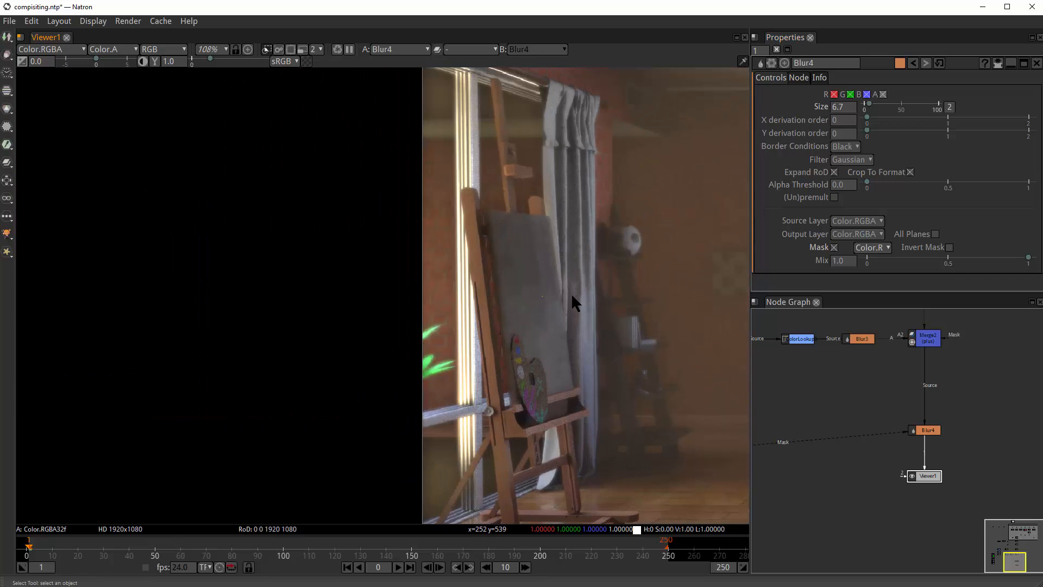
drag(871, 102, 868, 103)
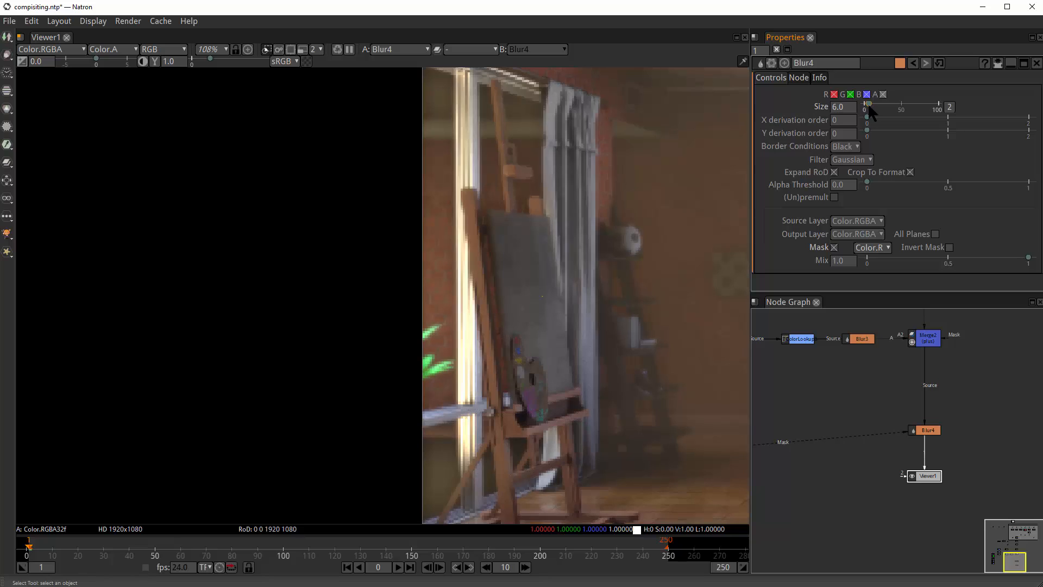
- Move the Viewer node away from beneath Blur4 and display the unprocessed Read1 render for comparison
scroll(917, 445, down, 3)
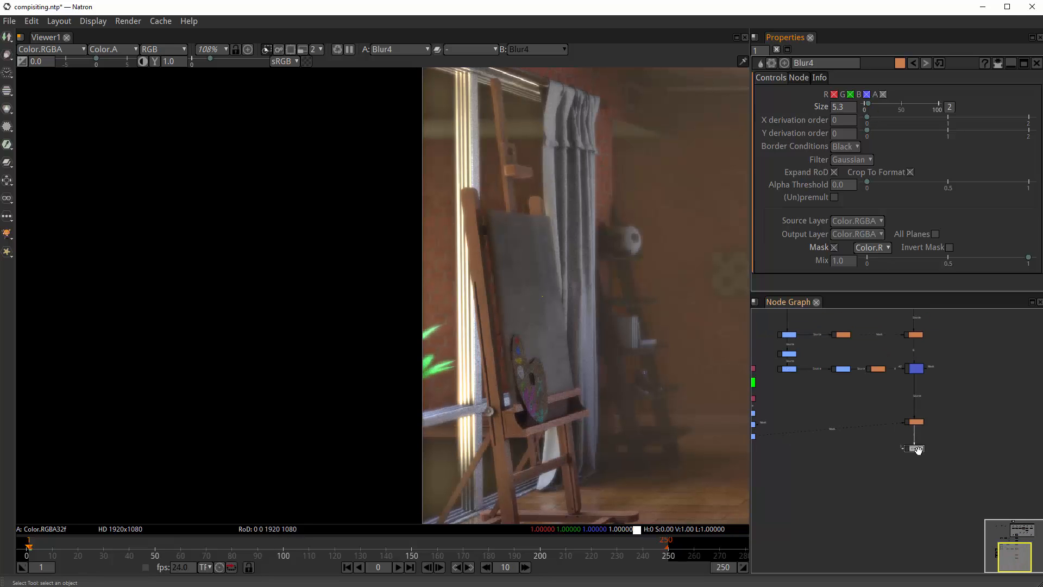
drag(919, 450, 841, 461)
scroll(952, 409, down, 1)
scroll(861, 527, down, 1)
drag(863, 540, 854, 447)
drag(843, 400, 815, 499)
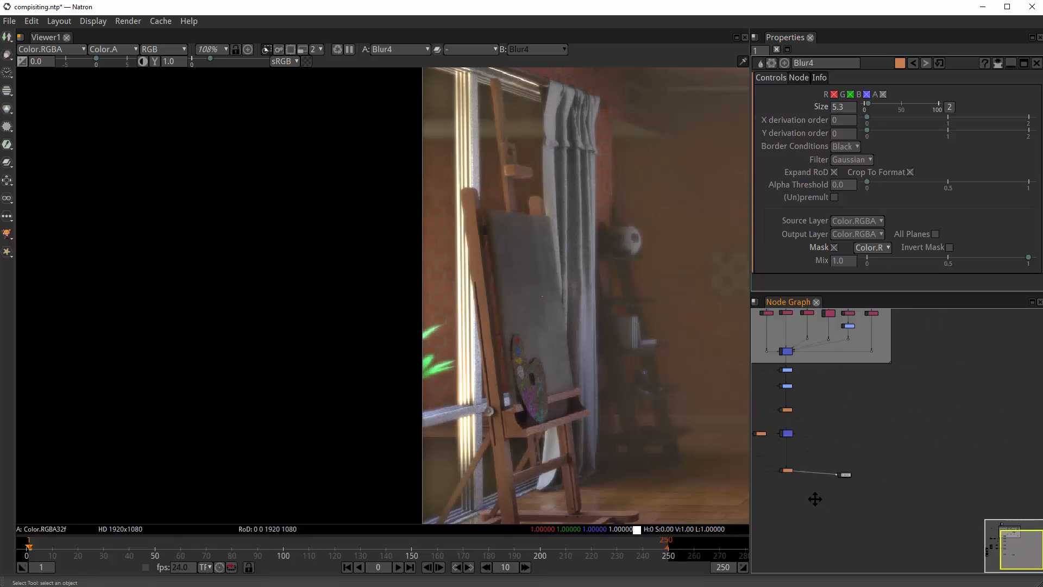
scroll(815, 499, down, 1)
scroll(546, 366, down, 5)
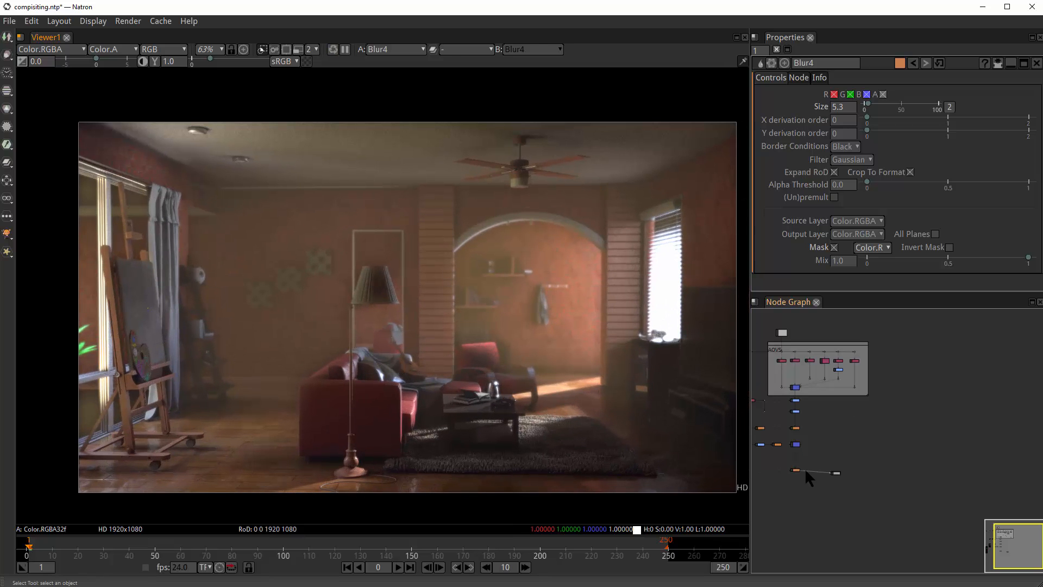
drag(808, 477, 783, 334)
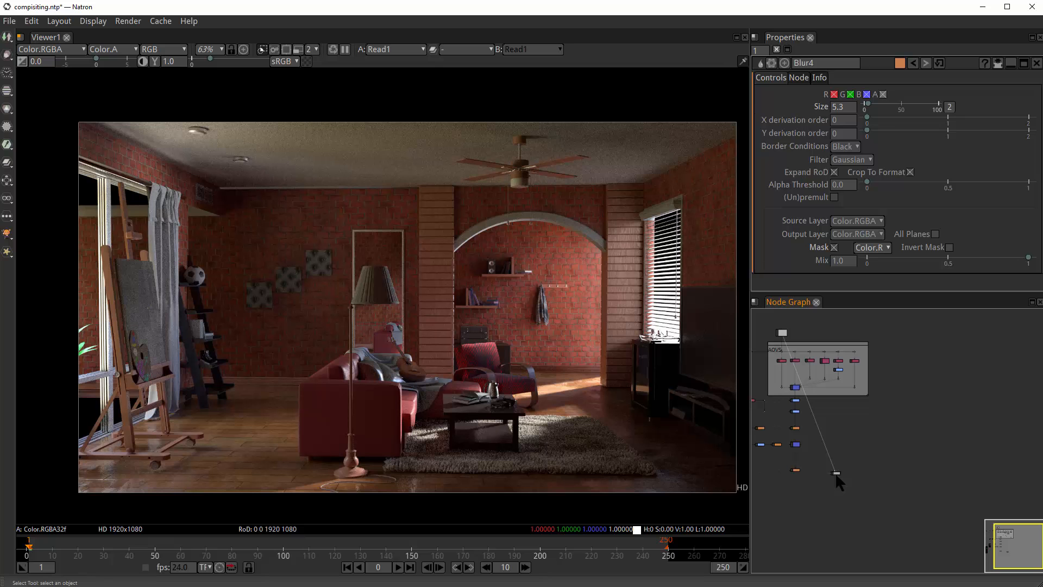
- Place the Viewer node beside Read1 and examine the noise on the original render's ceiling and walls
drag(837, 475, 911, 357)
scroll(148, 233, up, 10)
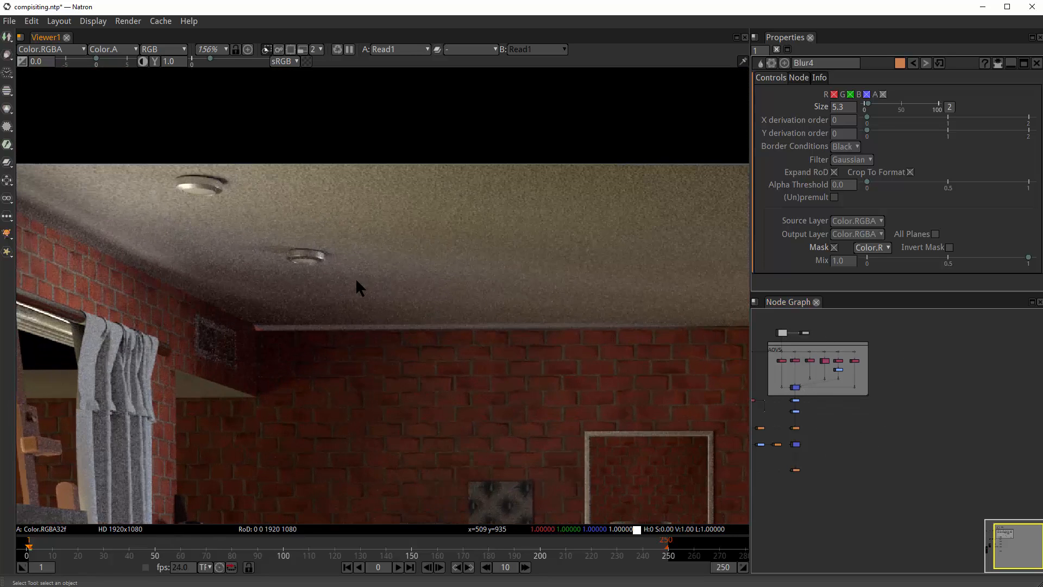
scroll(460, 232, down, 7)
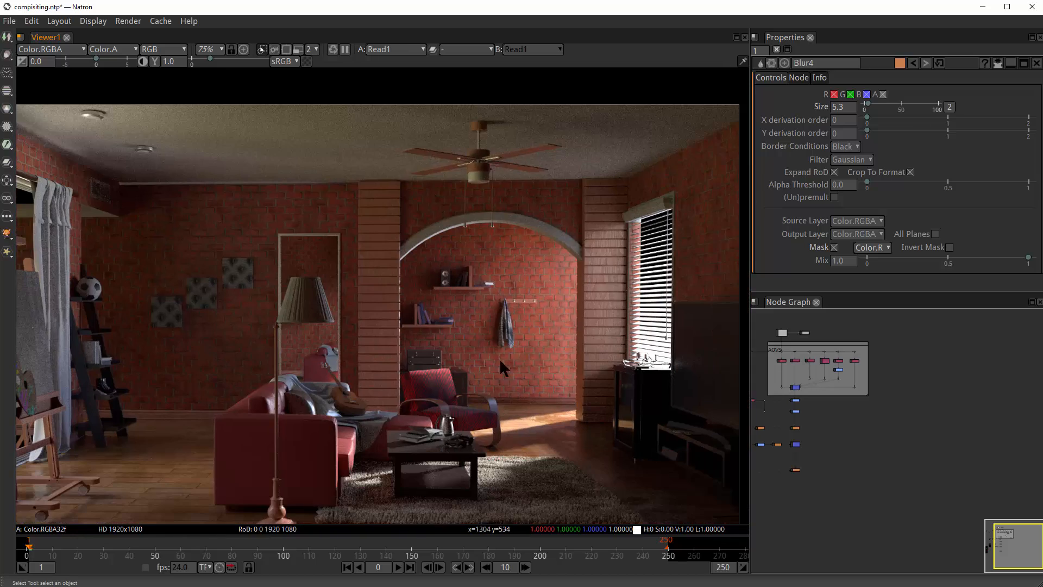
scroll(358, 256, up, 4)
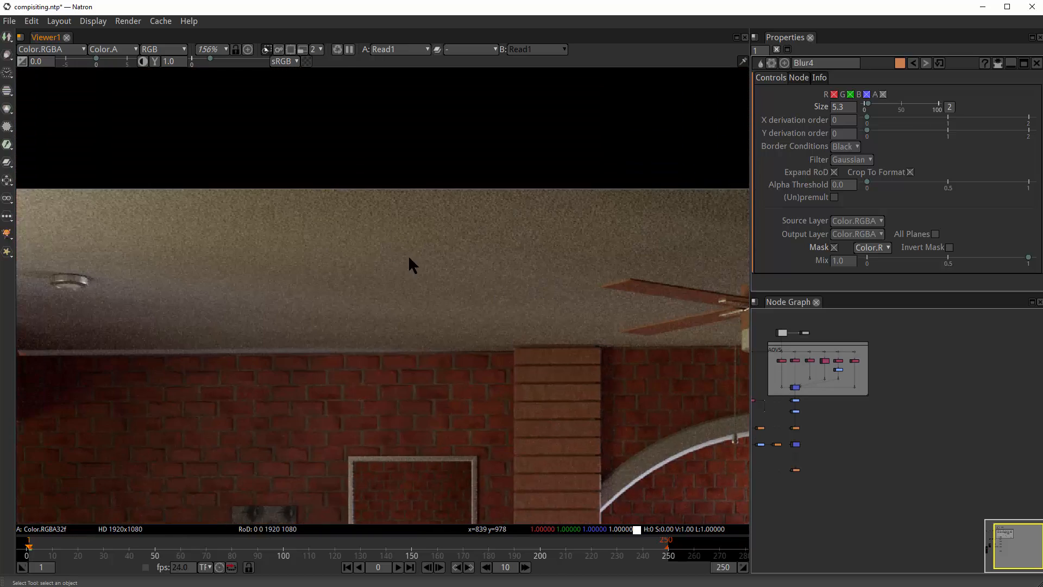
scroll(609, 412, down, 4)
scroll(807, 344, up, 1)
- Move the Viewer node back beneath Blur4, display Blur4's output, and look over the processed composite
drag(792, 328, 804, 533)
scroll(787, 504, up, 2)
click(773, 488)
key(1)
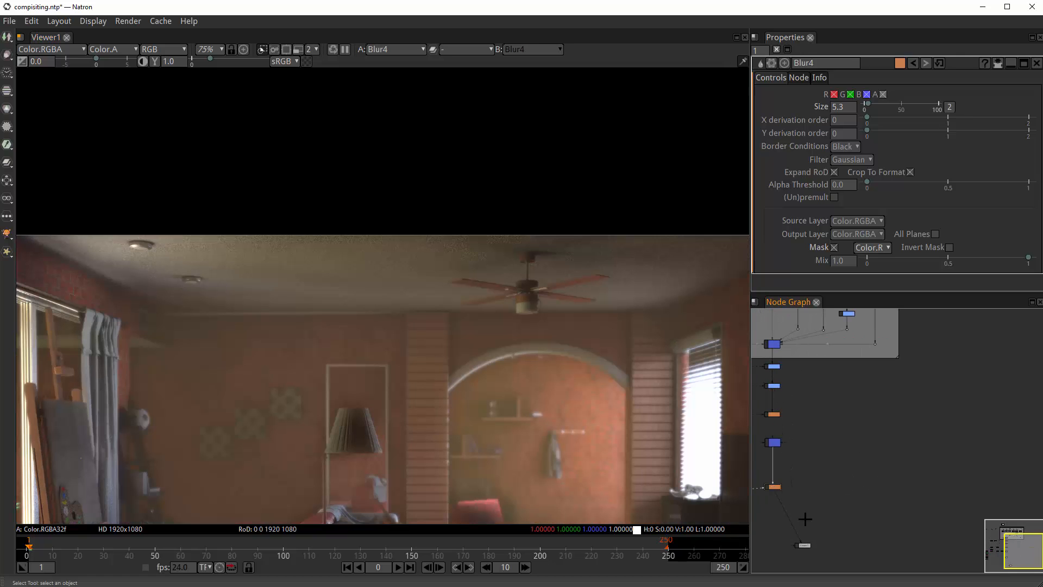
drag(806, 550, 773, 545)
scroll(373, 296, down, 7)
scroll(398, 279, up, 5)
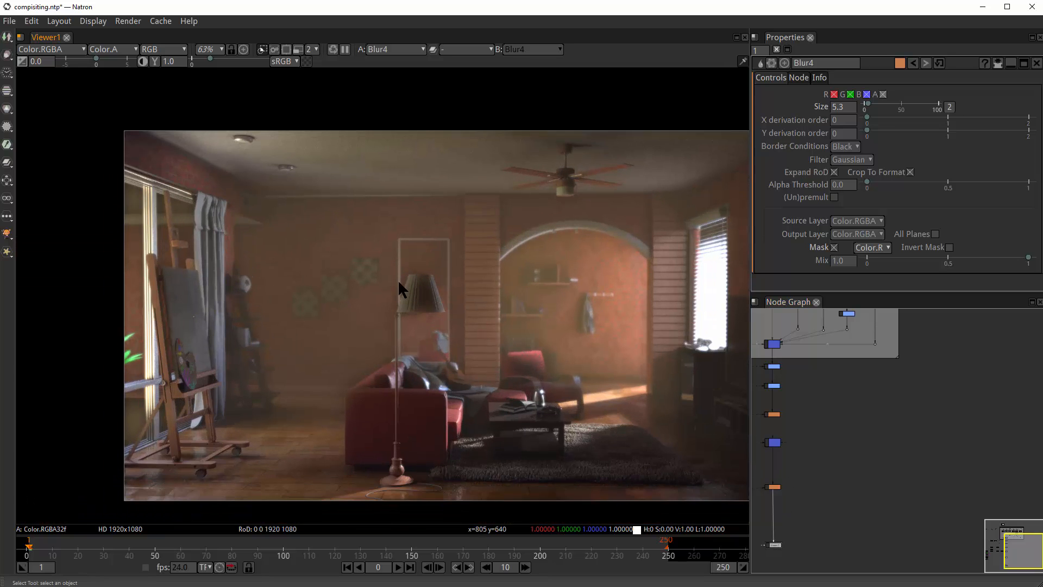
scroll(825, 436, up, 3)
scroll(870, 438, down, 4)
scroll(894, 449, up, 5)
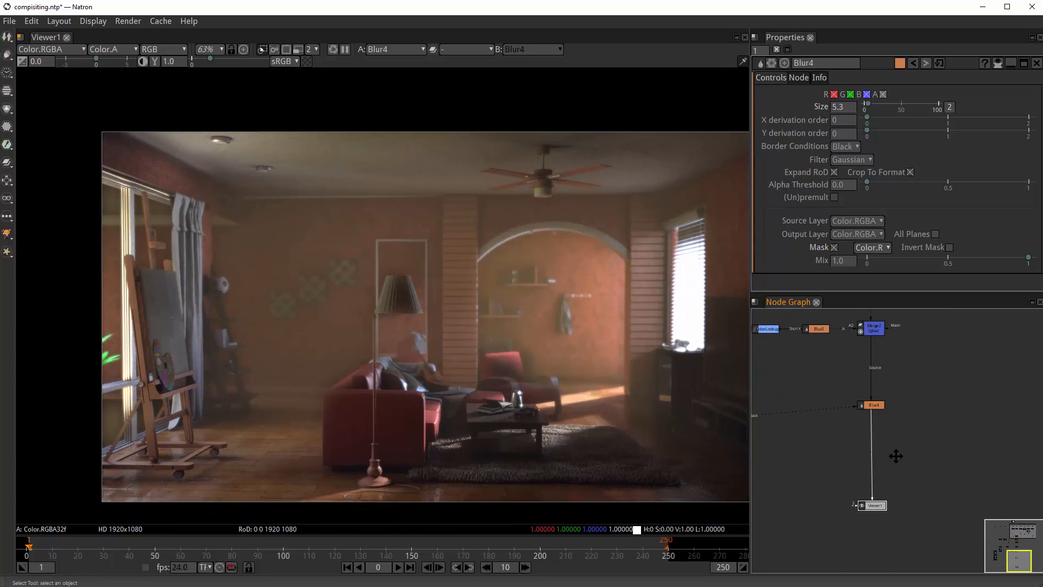
- Insert a DenoiseSharpen node between Blur4 and the Viewer, and shrink its analysis rectangle to about 590 × 300 around the upper middle of the frame
key(Tab)
text(DENO)
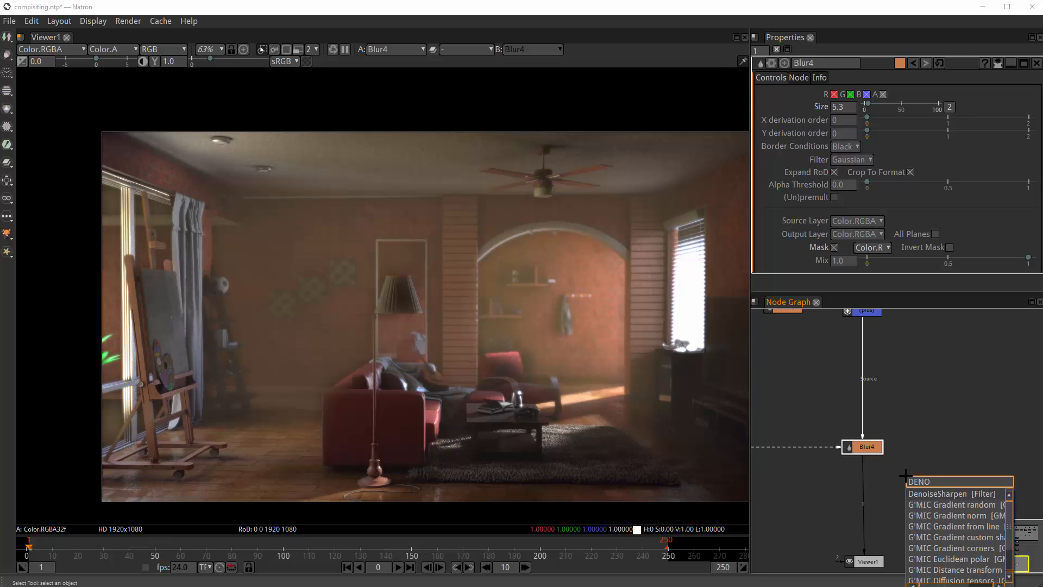
key(Return)
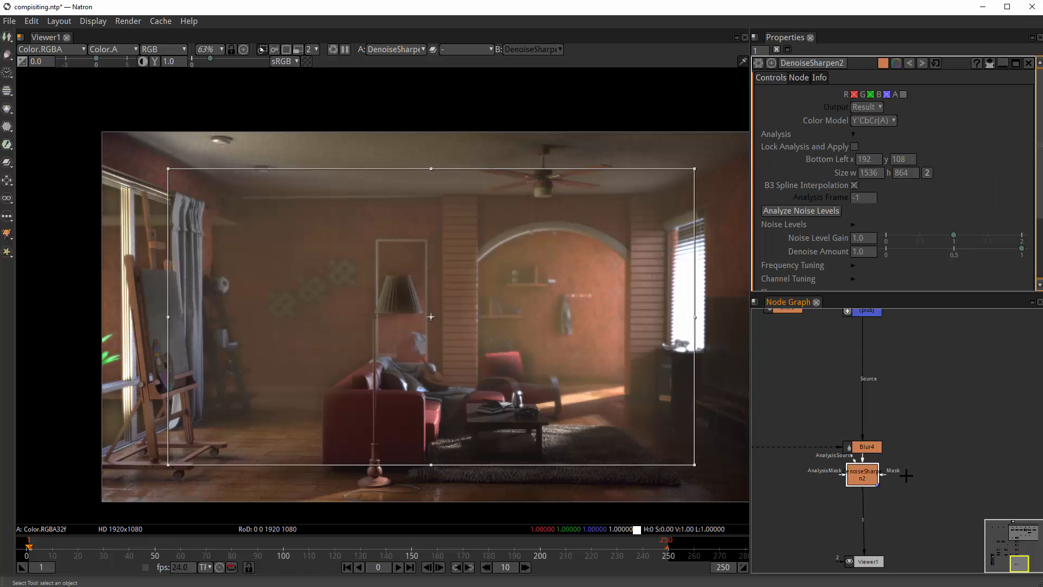
scroll(866, 462, up, 4)
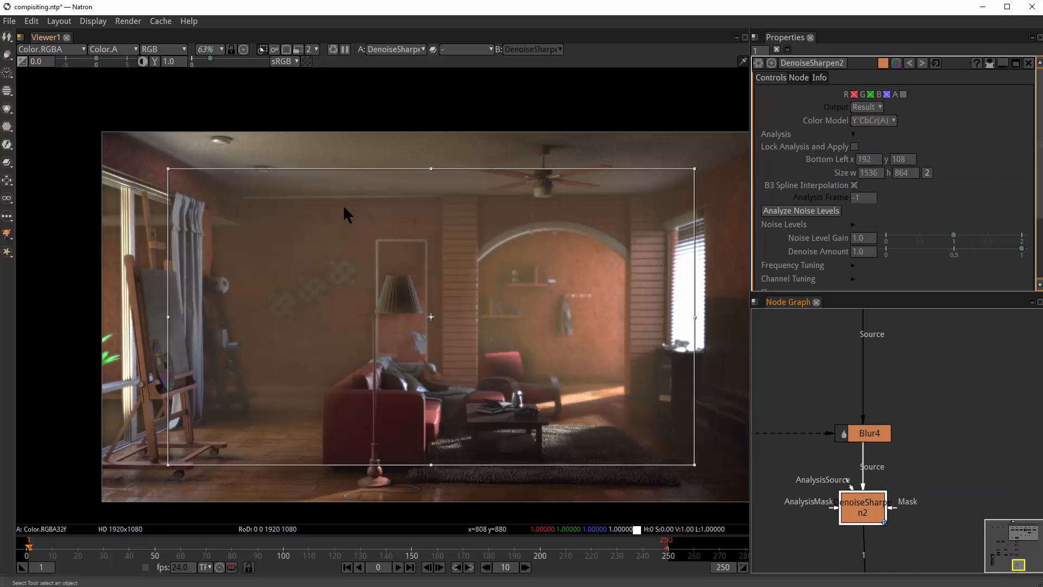
drag(168, 169, 486, 362)
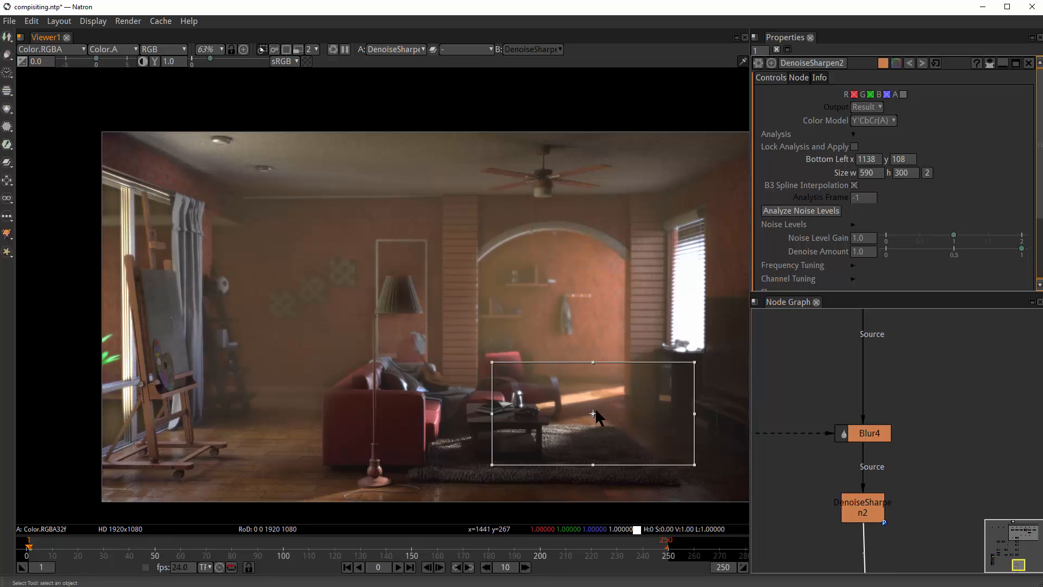
drag(591, 410, 462, 250)
- Save the compositing project
key(alt)
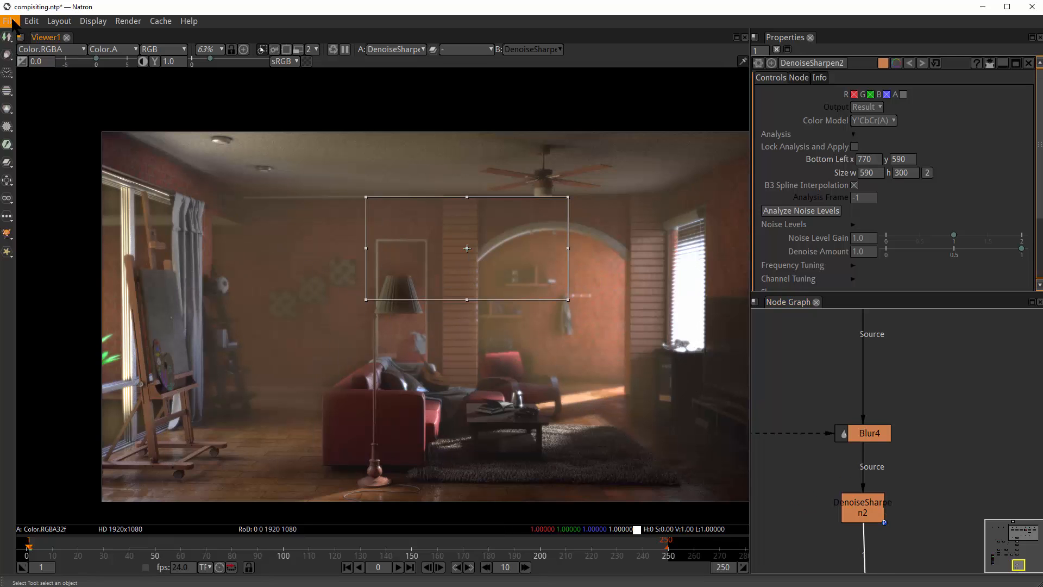
key(Down)
key(Down)
key(Down)
key(Down)
key(Down)
key(Escape)
key(ctrl+s)
- Move DenoiseSharpen2's analysis rectangle onto the ceiling left of the fan and shrink it to about 454 × 153
drag(465, 249, 391, 197)
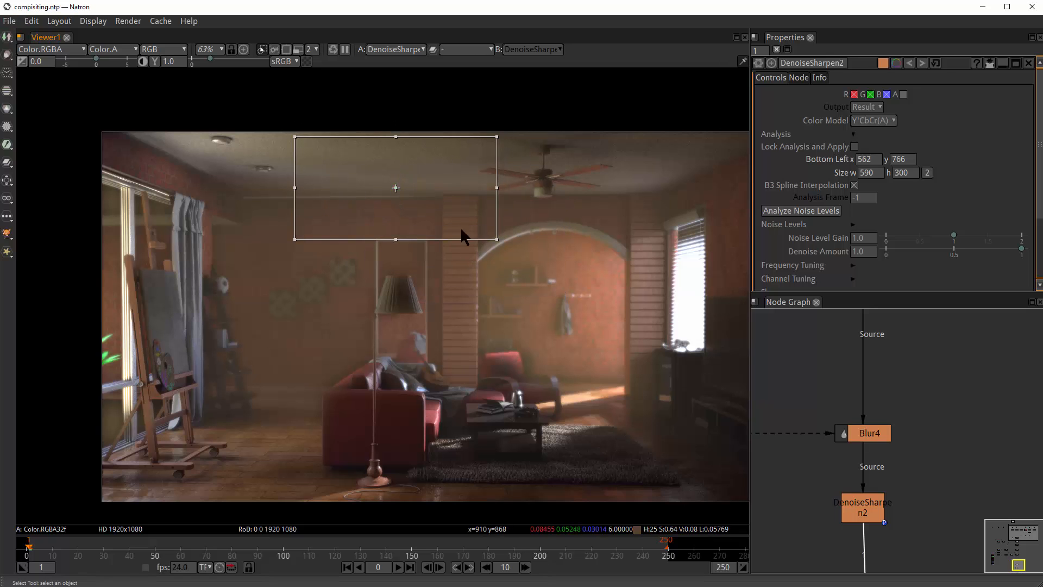
drag(496, 239, 450, 189)
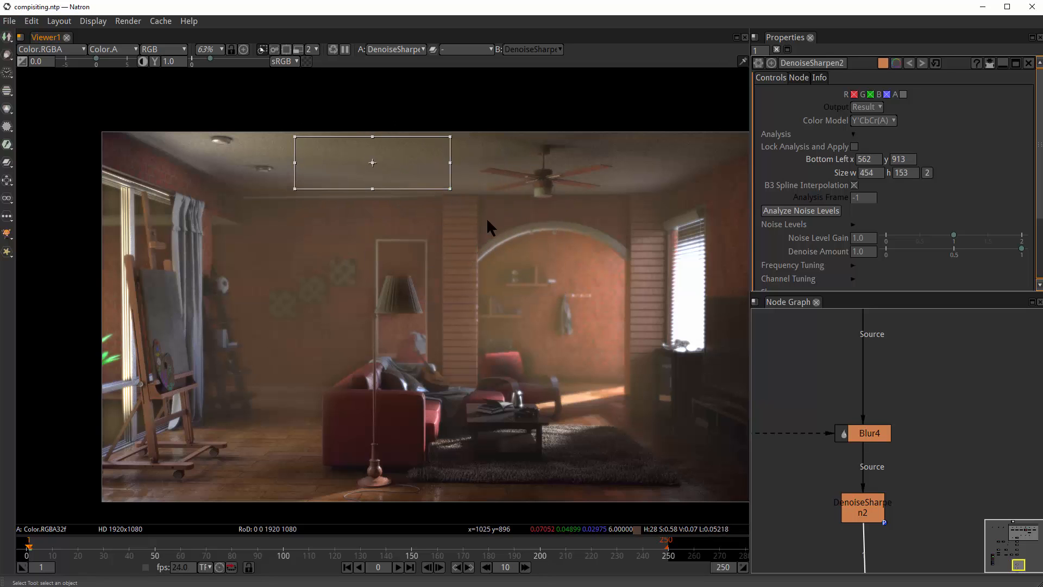
- Display the Diffuse_Direct pass and the Diffuse_Indirect pass in the viewer to compare their noise
drag(823, 442, 783, 351)
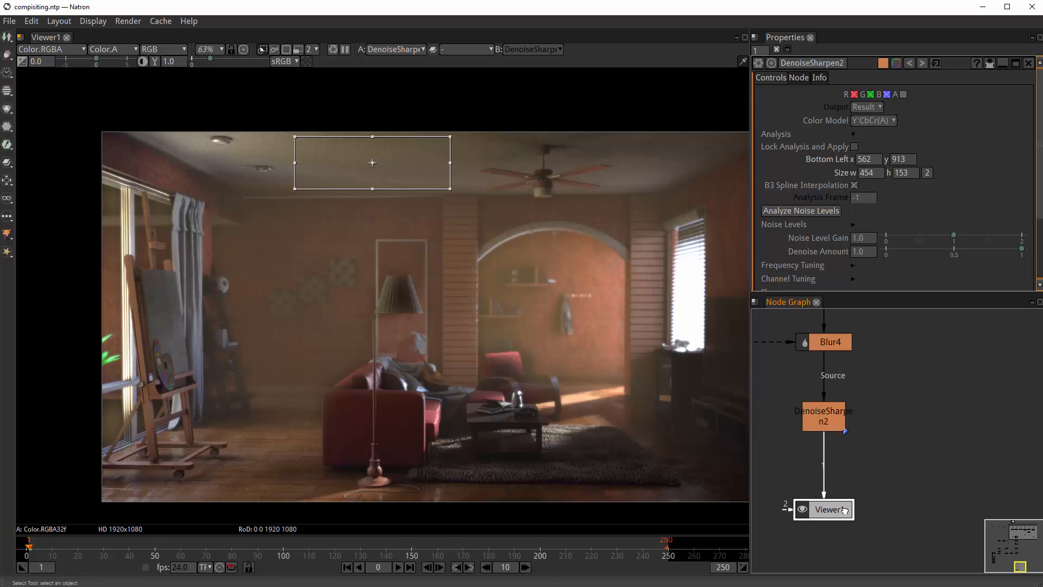
scroll(850, 481, down, 5)
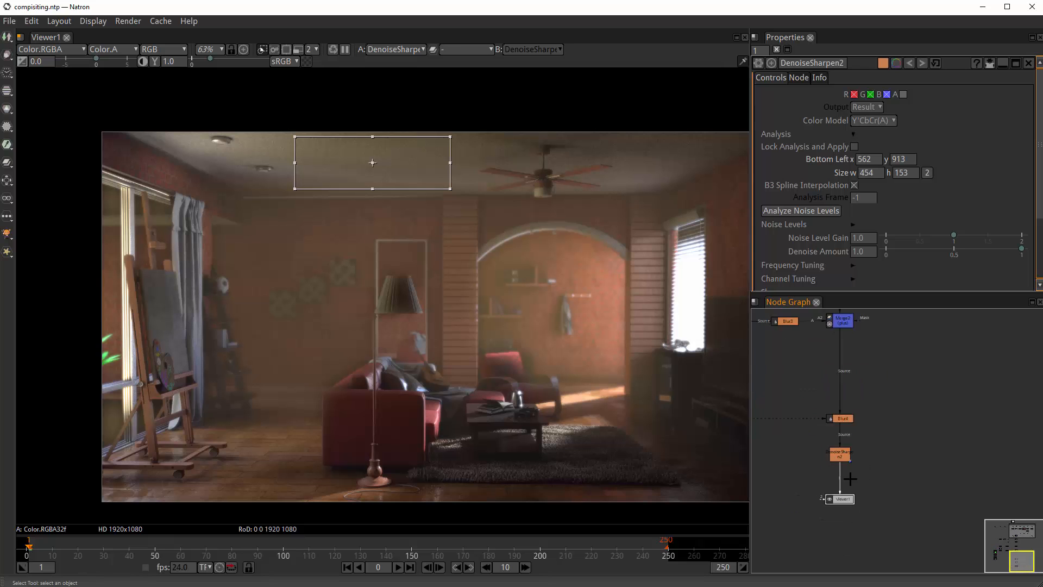
drag(845, 317, 887, 562)
scroll(870, 401, up, 4)
scroll(848, 413, up, 6)
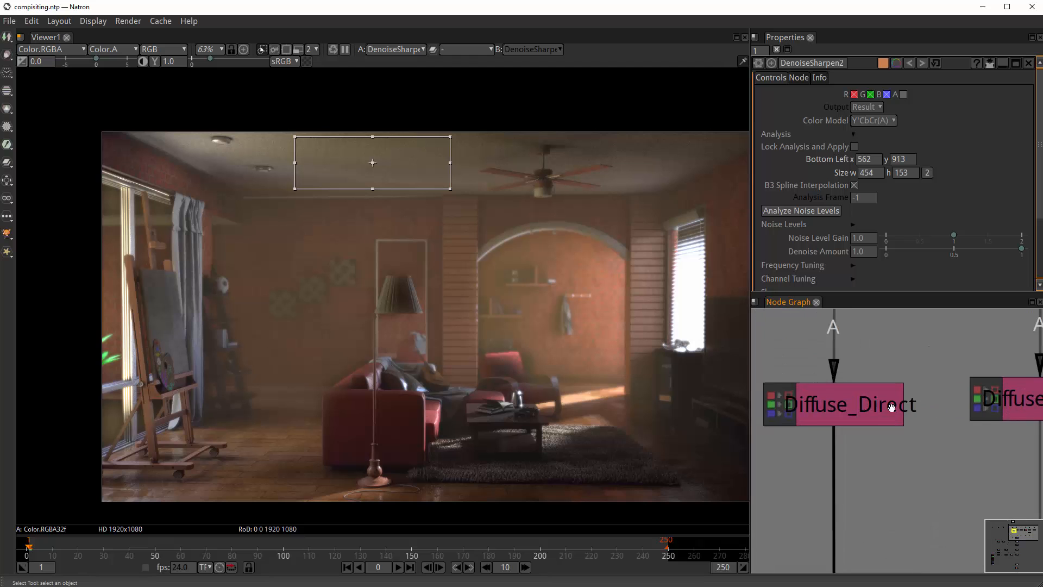
drag(1022, 431, 857, 424)
click(868, 410)
click(793, 407)
key(1)
click(897, 402)
key(1)
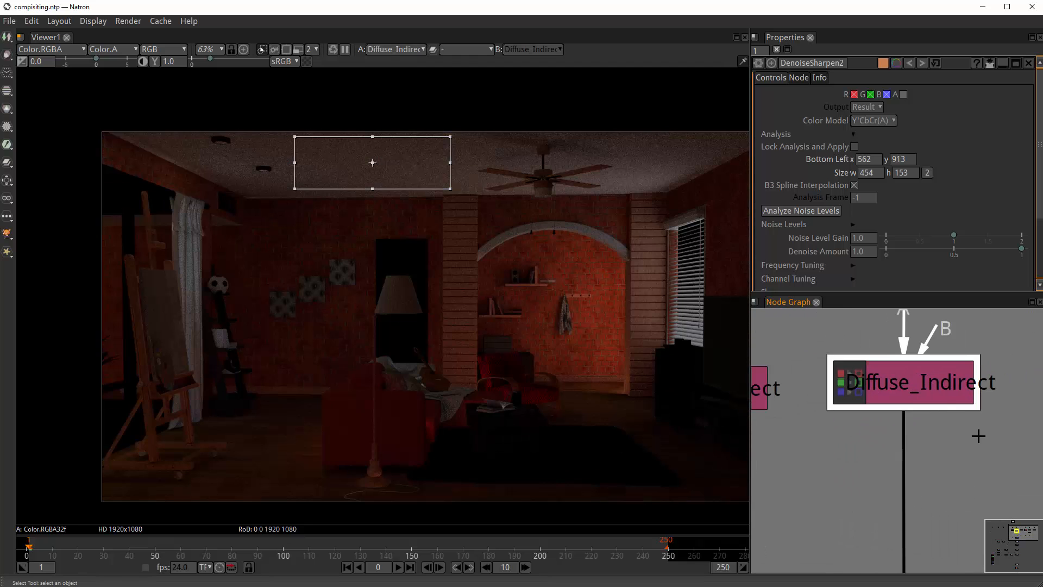
- Display the Specular_Direct pass and the Specular_Indirect pass in the viewer to check their noise
drag(972, 435, 873, 429)
click(897, 430)
key(1)
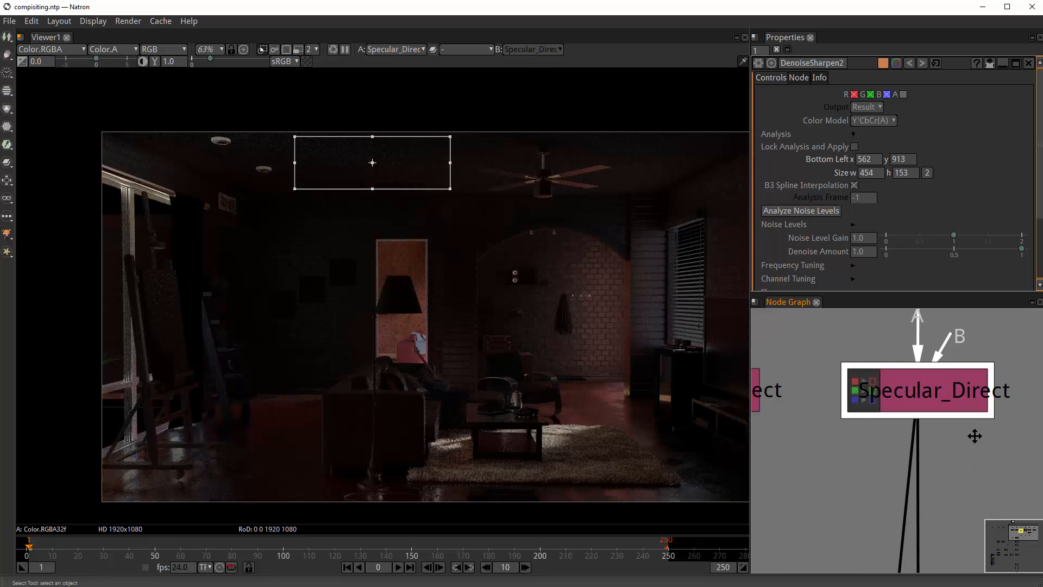
drag(973, 433, 881, 435)
click(954, 414)
key(1)
drag(957, 447, 1024, 439)
drag(939, 427, 957, 430)
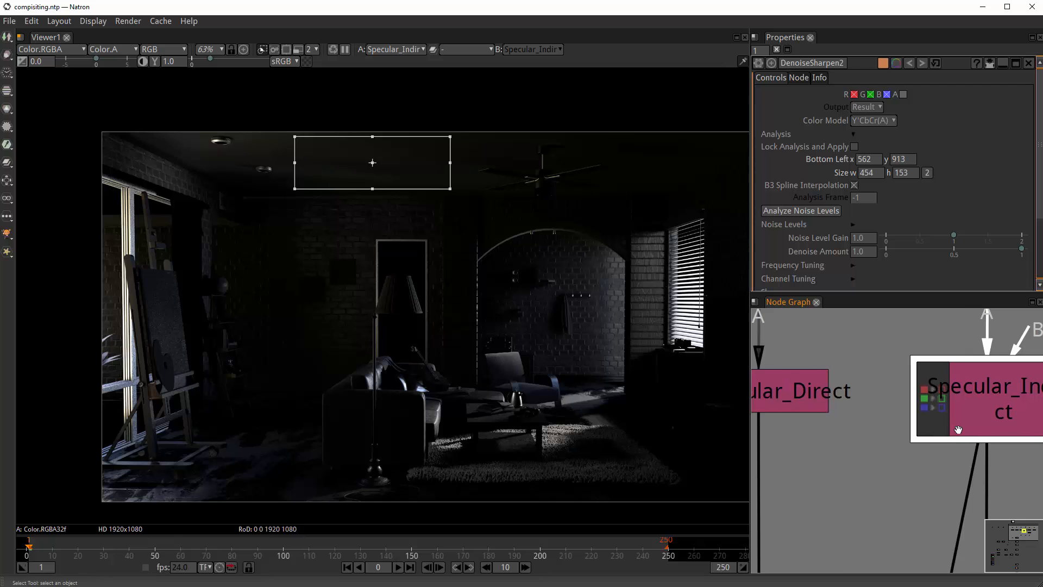
- Display the Specular_Direct pass again and examine it up close and in full frame
drag(837, 415, 952, 402)
click(915, 389)
key(1)
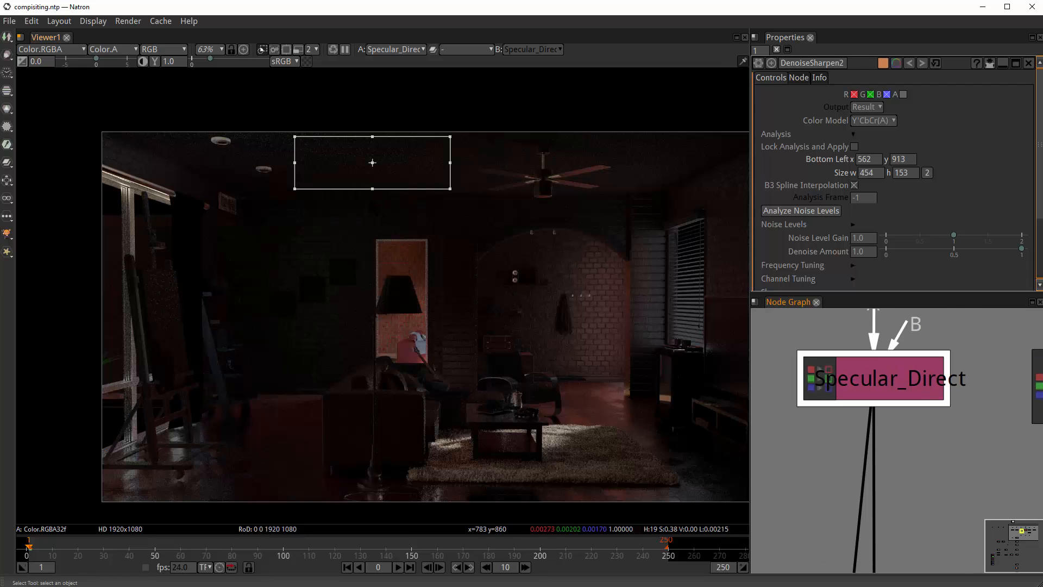
scroll(370, 207, up, 3)
scroll(402, 223, down, 6)
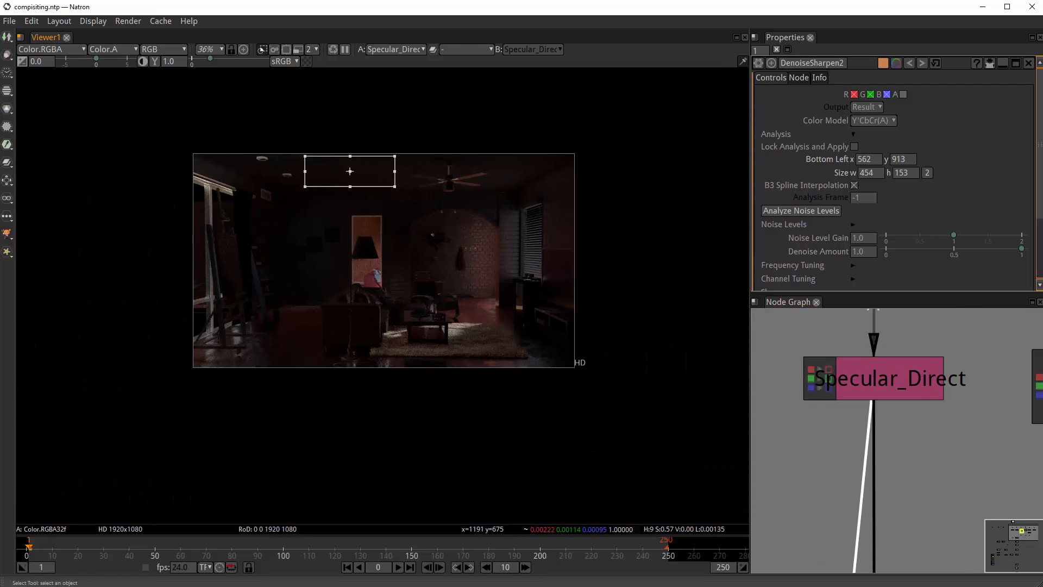
scroll(430, 233, up, 1)
drag(430, 234, 430, 249)
- Look over the AOV passes in the node graph and the chain leading from Merge1 down to DenoiseSharpen2
scroll(899, 481, down, 7)
drag(915, 502, 893, 461)
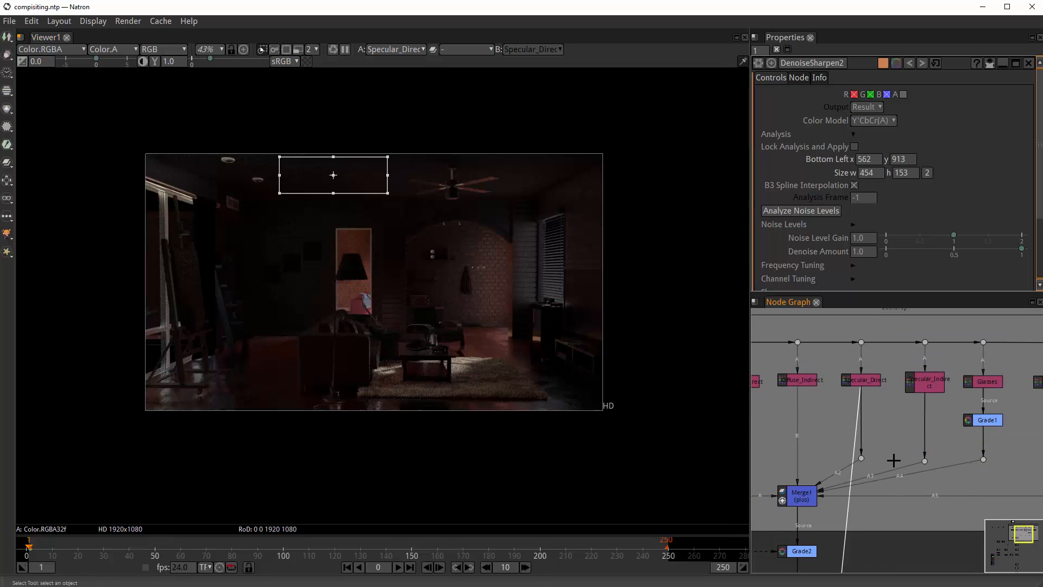
drag(791, 392, 863, 400)
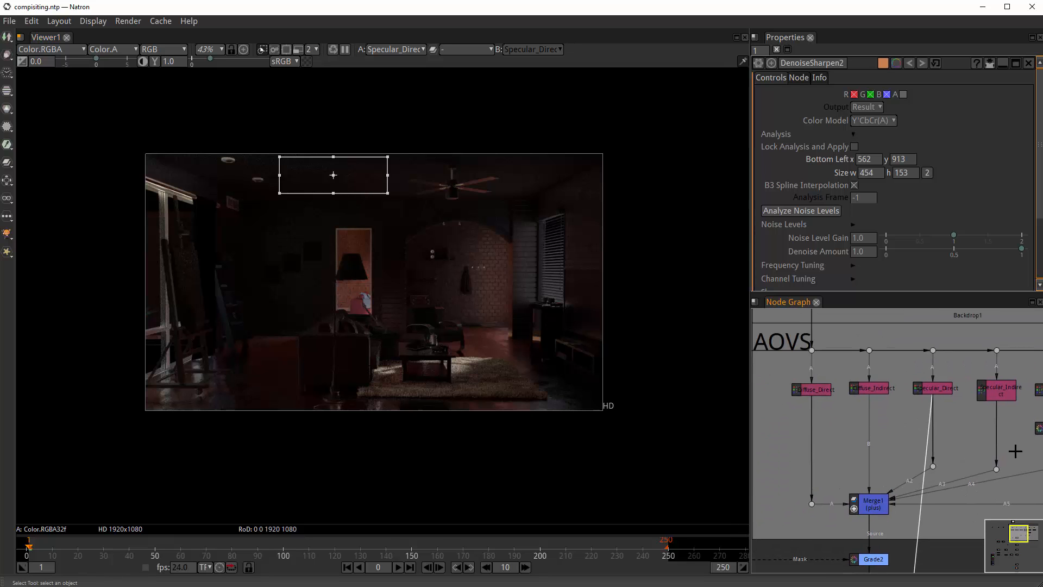
scroll(890, 459, down, 3)
drag(898, 495, 859, 404)
drag(885, 507, 904, 421)
drag(884, 560, 888, 548)
drag(894, 364, 881, 526)
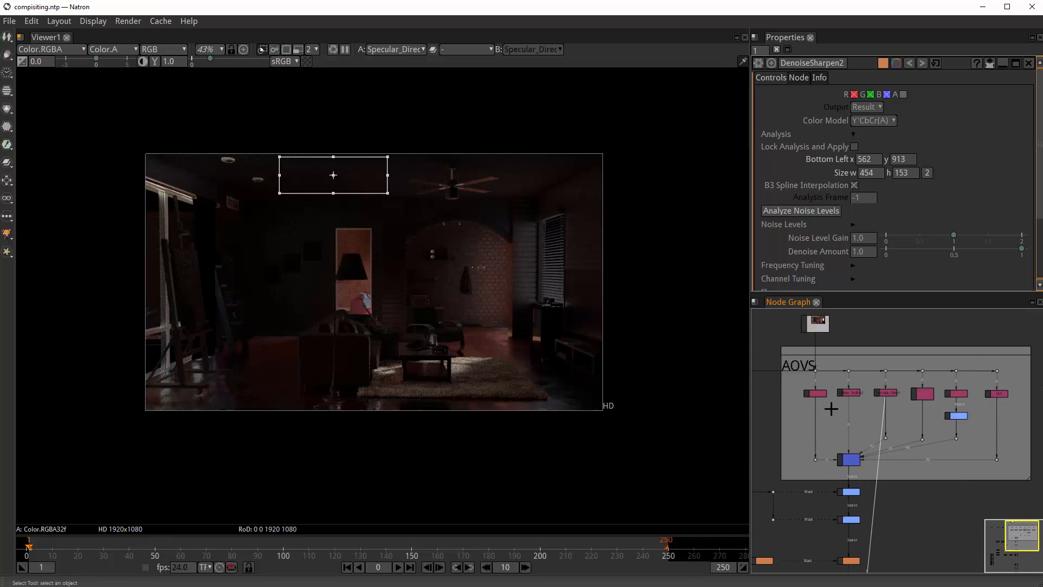
scroll(911, 394, up, 3)
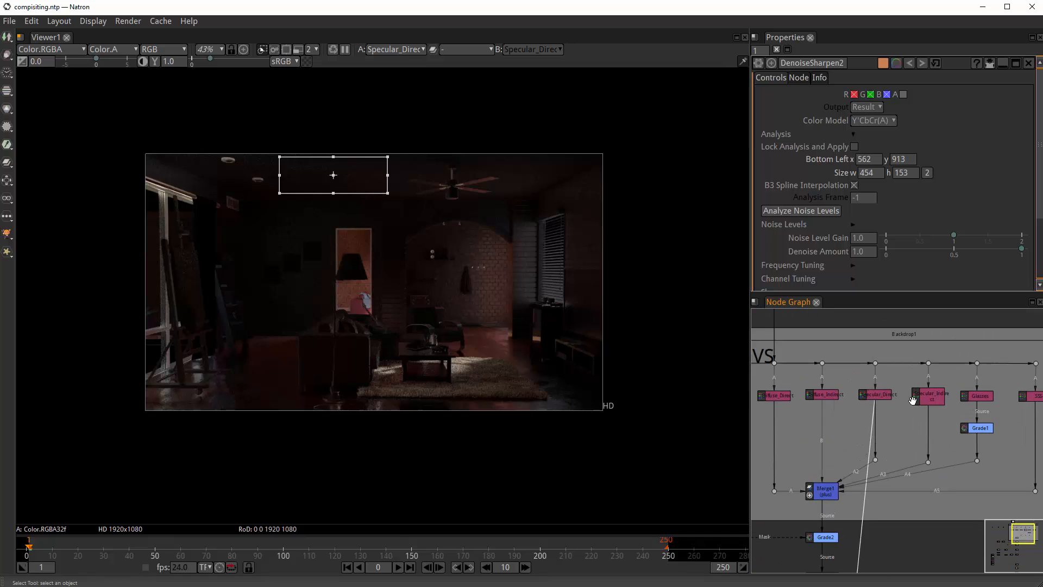
drag(905, 405, 887, 311)
scroll(906, 375, down, 4)
scroll(867, 526, up, 2)
scroll(867, 525, up, 2)
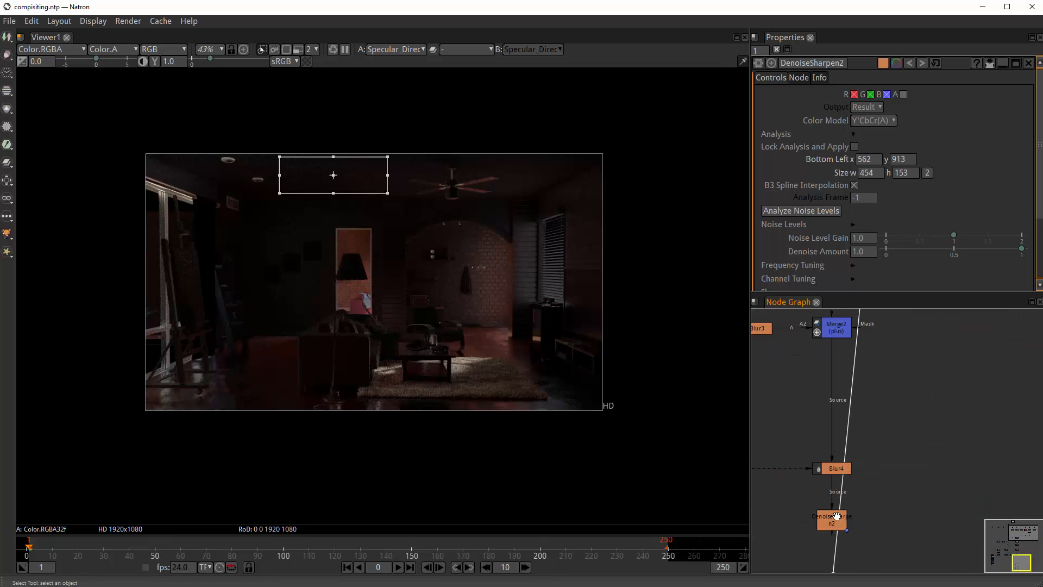
- Display DenoiseSharpen2's output in the viewer and frame the living room composite more closely
click(836, 516)
key(1)
drag(859, 504, 862, 480)
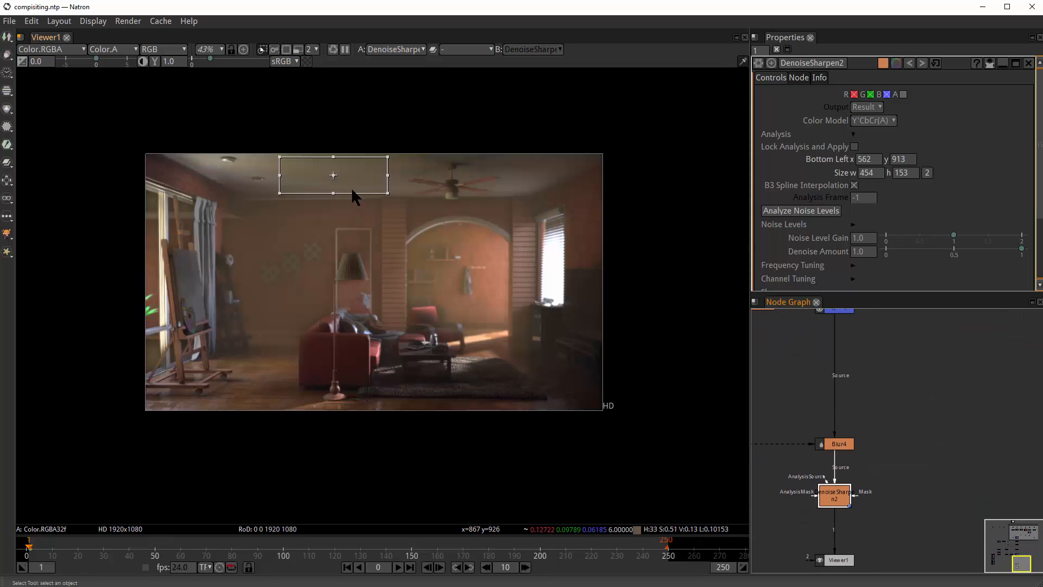
scroll(402, 249, up, 4)
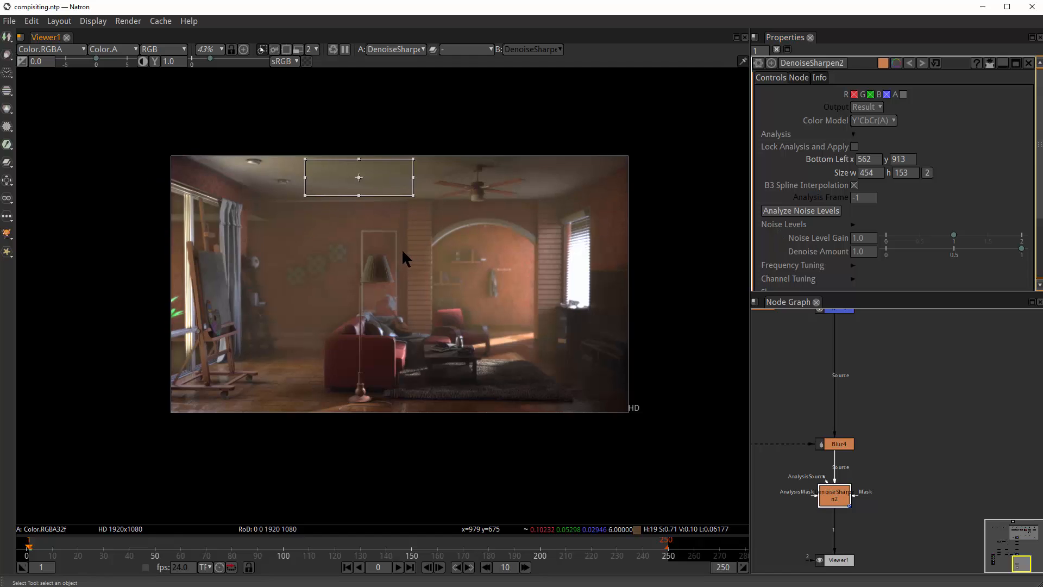
scroll(396, 250, up, 2)
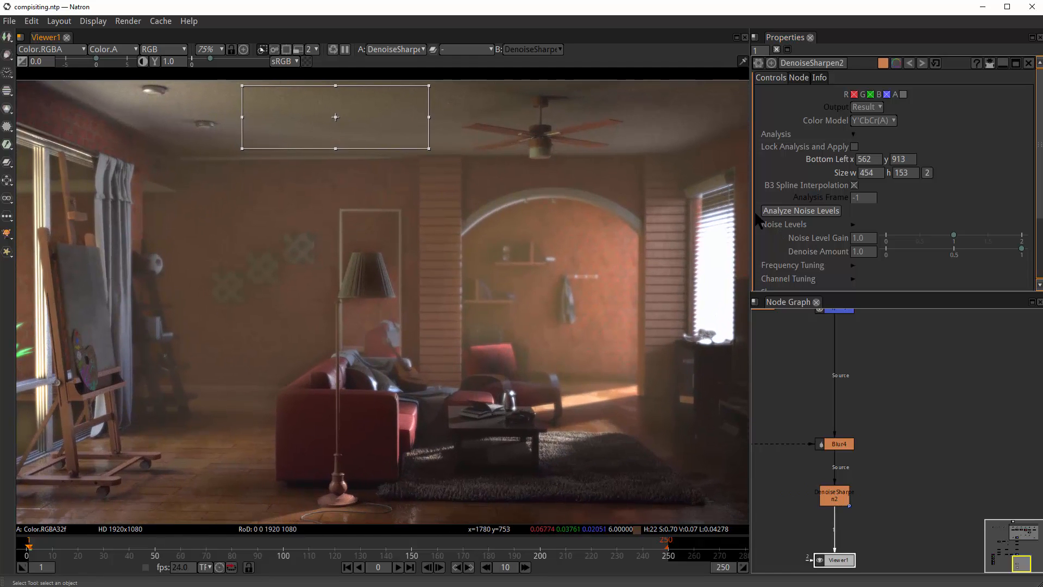
- Analyze the noise levels in DenoiseSharpen2's ceiling sample and lower the Denoise Amount to 0.574
click(818, 211)
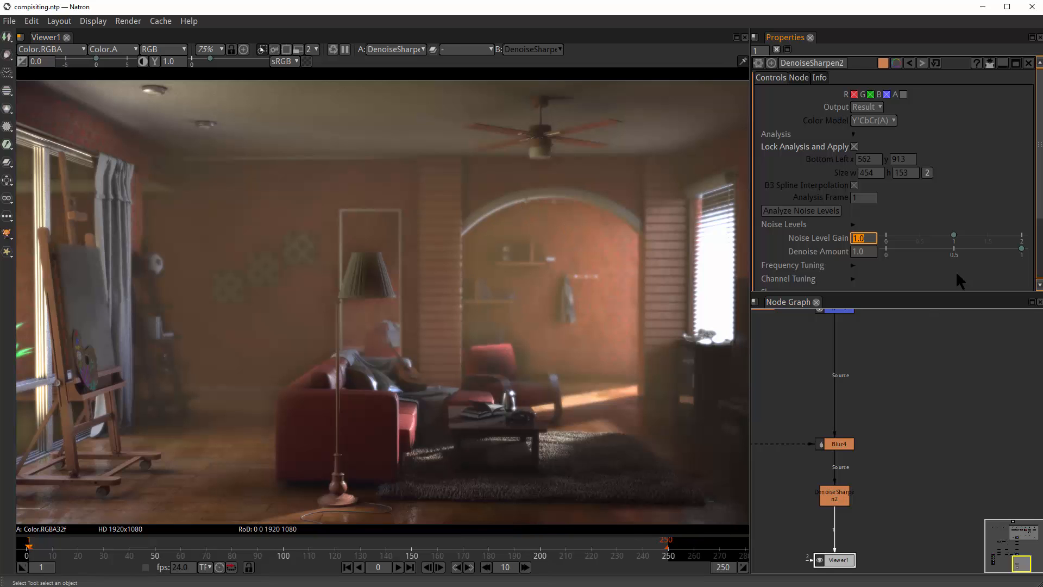
drag(1020, 248, 963, 249)
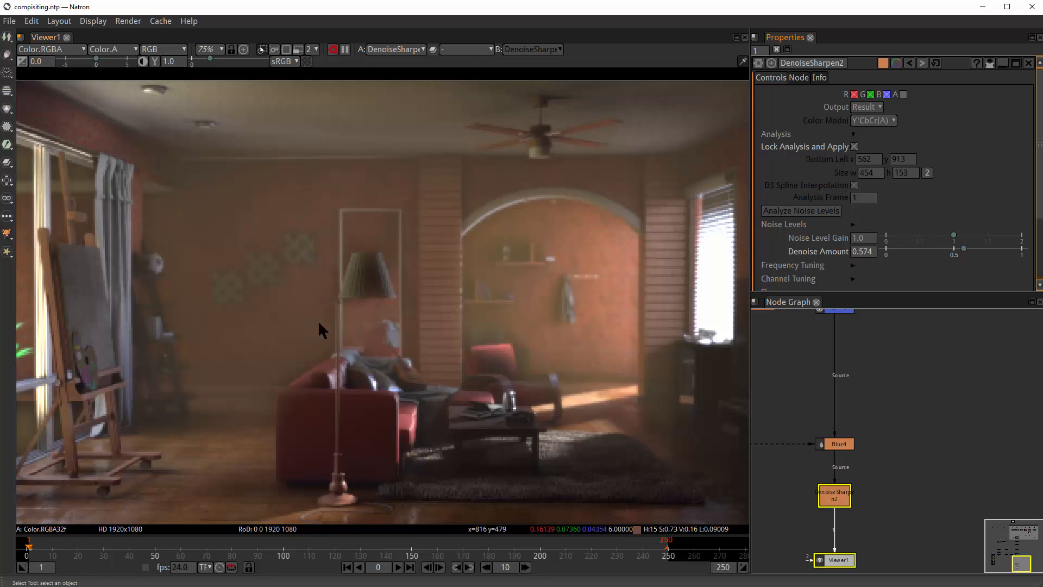
scroll(386, 307, down, 2)
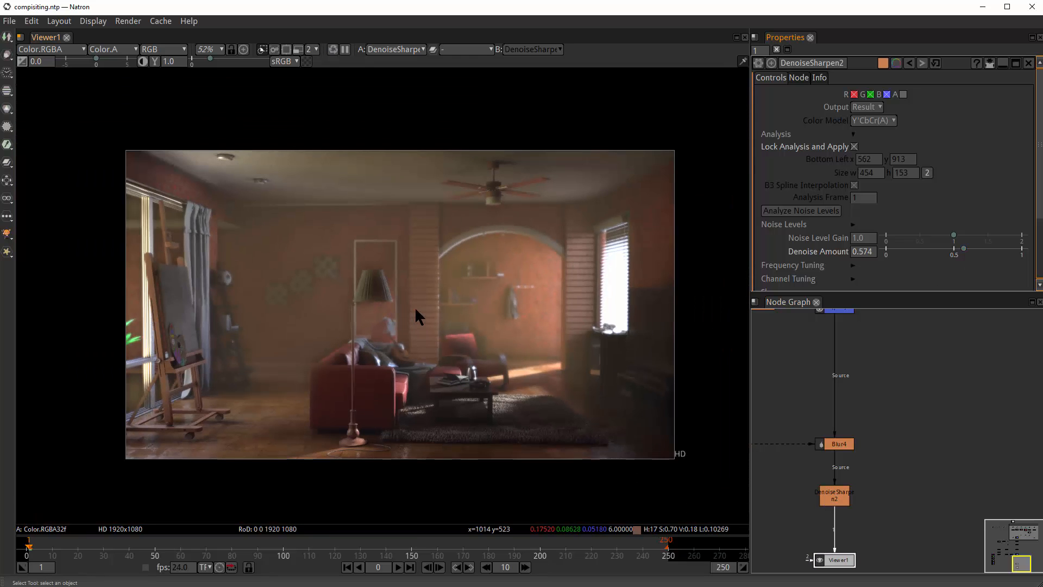
- Move the Viewer node farther below DenoiseSharpen2 in the node graph
drag(974, 497, 984, 374)
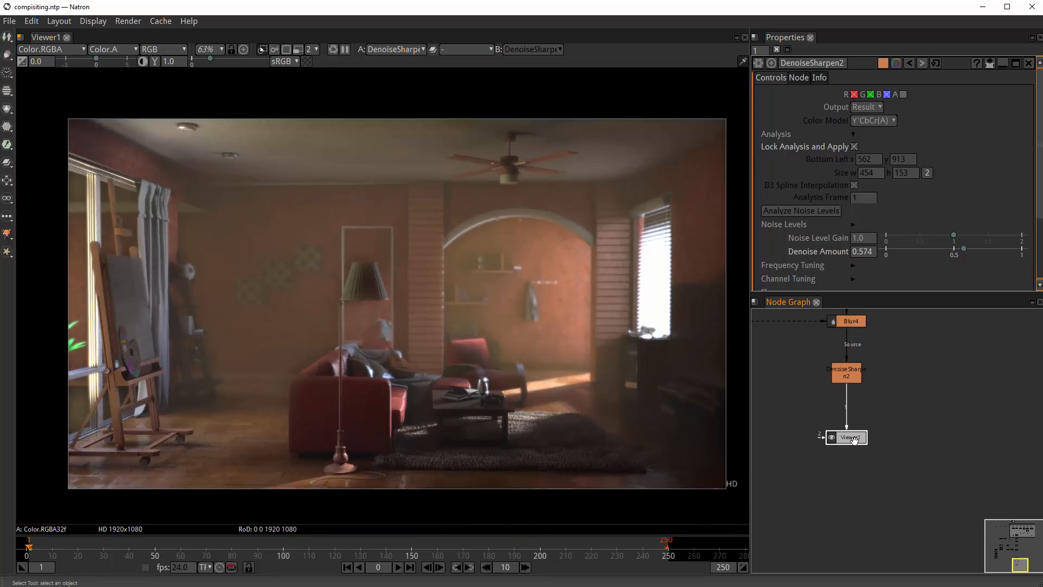
drag(853, 440, 855, 530)
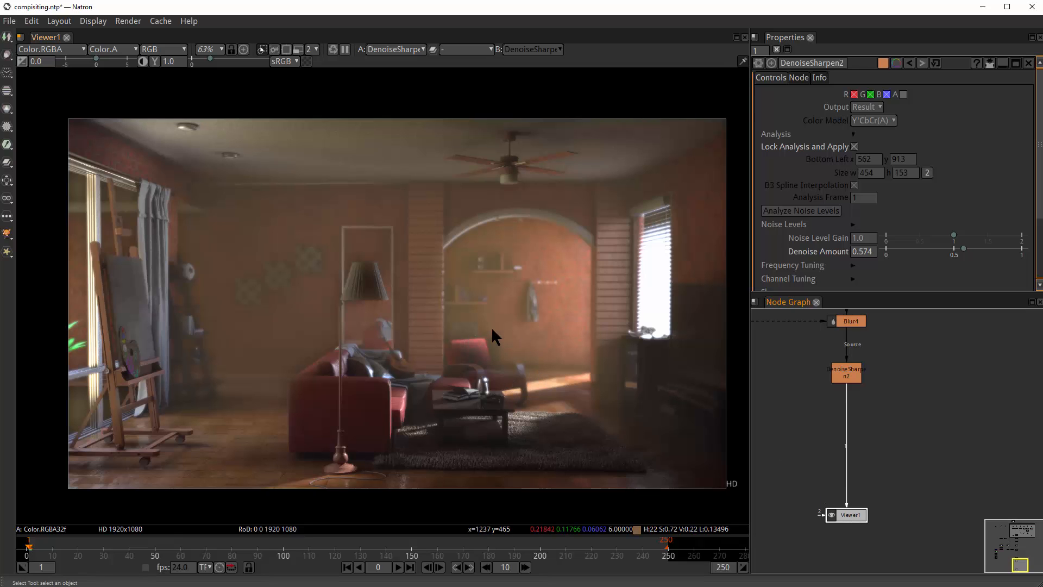
- Trace the node chain back up to Blur1 and open its settings for inspection
drag(899, 384, 878, 535)
scroll(875, 364, up, 1)
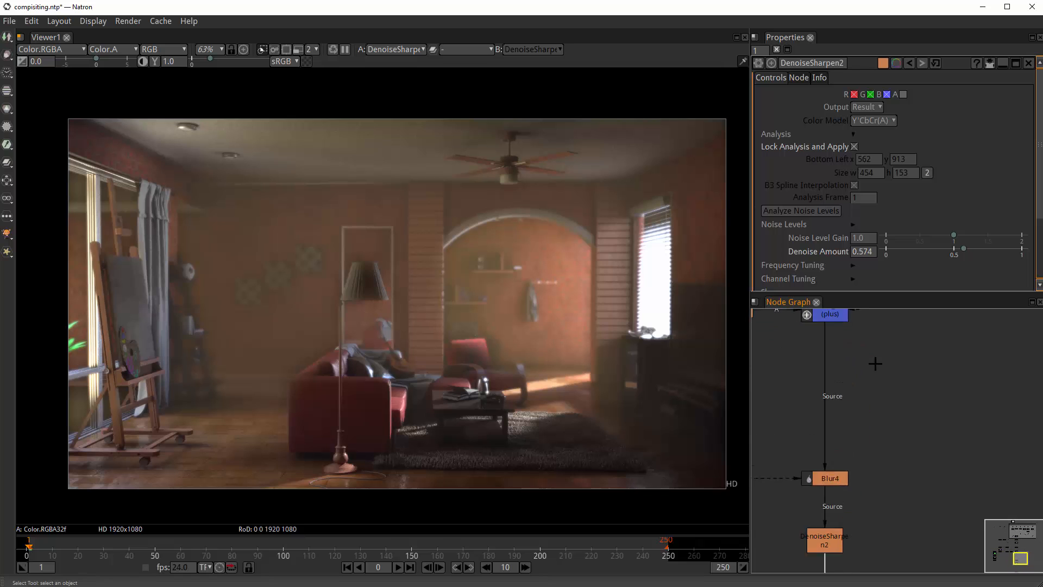
drag(875, 363, 902, 530)
scroll(878, 431, up, 2)
drag(878, 431, 883, 462)
scroll(883, 462, down, 2)
drag(898, 405, 930, 469)
click(925, 455)
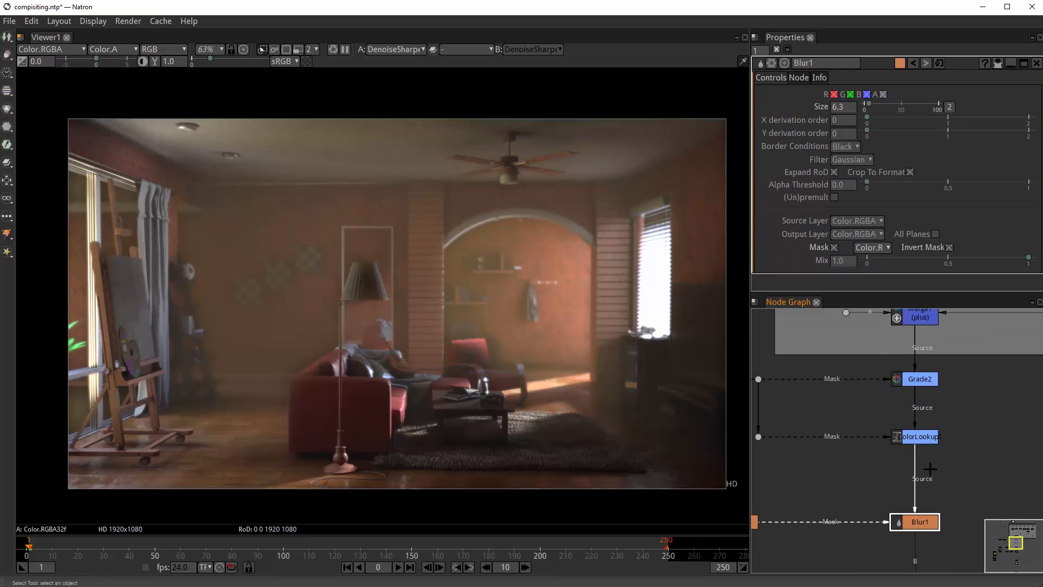
- Reduce the haze by lowering the Mix of Merge2 to 0.047
drag(942, 554, 952, 454)
drag(948, 501, 858, 444)
click(857, 443)
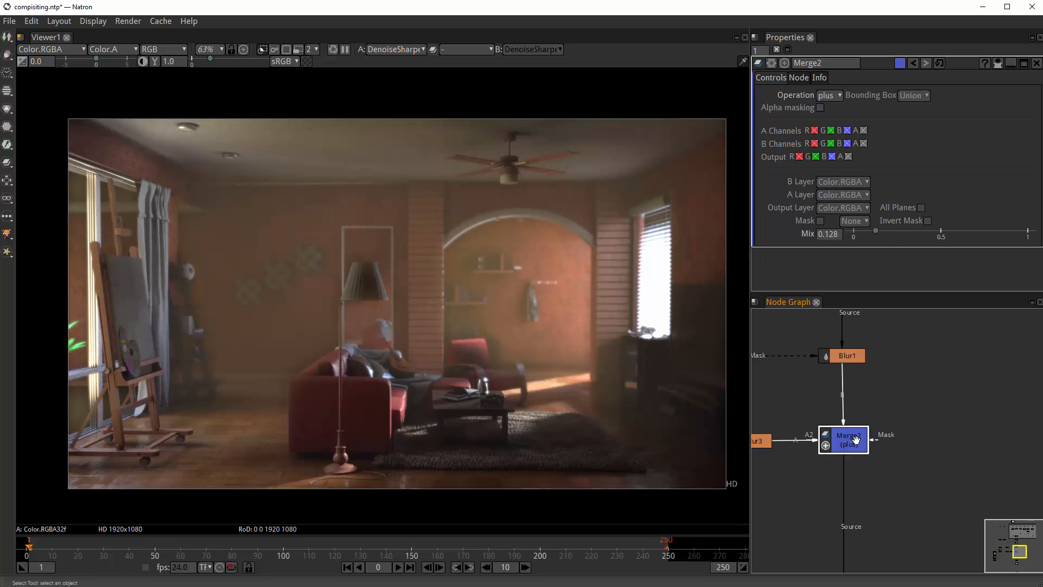
drag(876, 232, 862, 232)
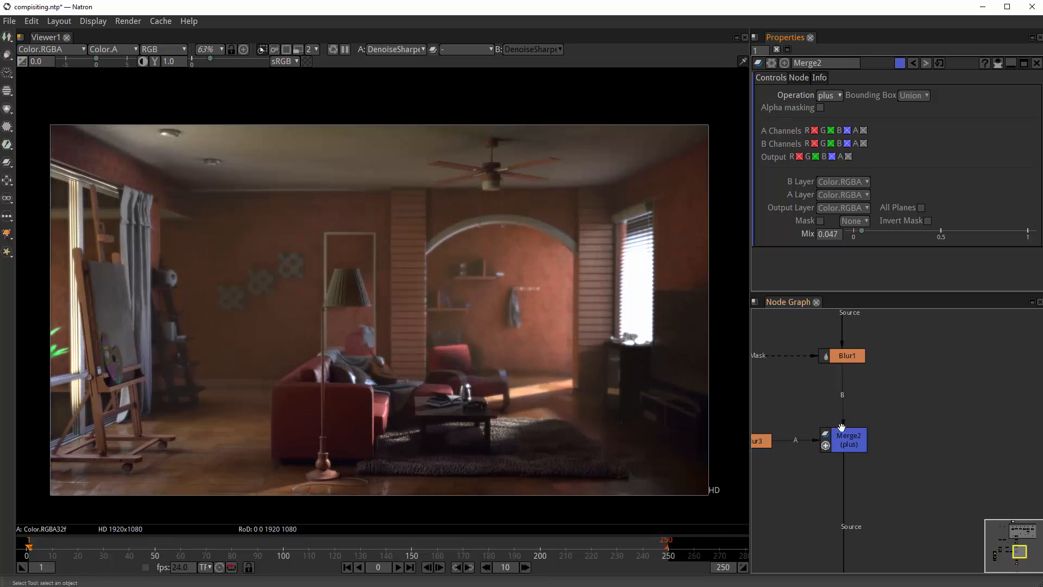
- Return to DenoiseSharpen2 in the node graph and examine the composite with reduced haze up close
drag(935, 442, 906, 408)
scroll(930, 444, down, 3)
drag(893, 459, 902, 331)
scroll(903, 407, up, 2)
scroll(902, 402, up, 3)
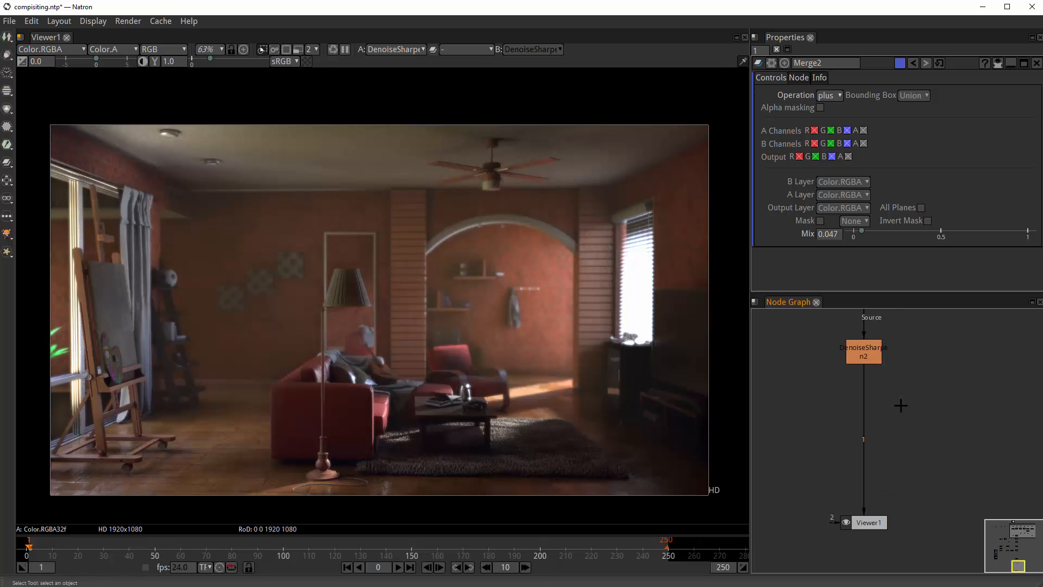
key(Tab)
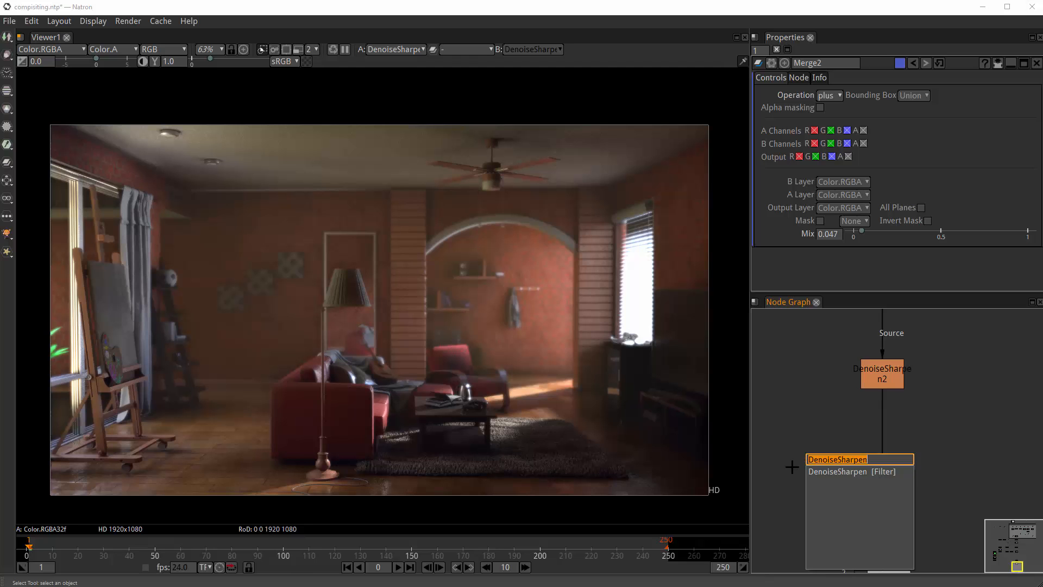
scroll(556, 301, up, 2)
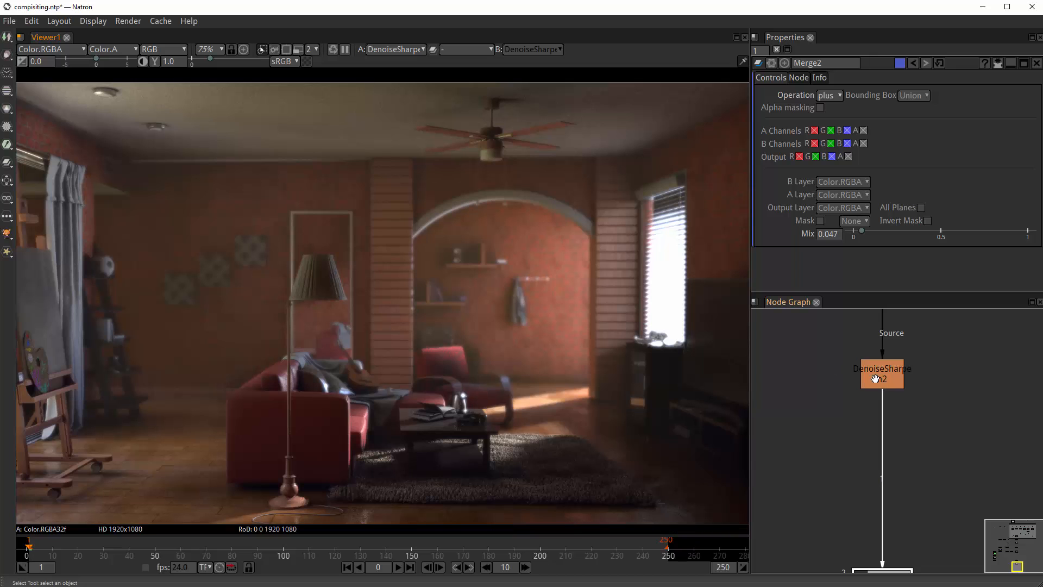
- Disable DenoiseSharpen2 and detach it from the chain below Blur4, placing it off to the side of the node graph
drag(874, 407, 791, 456)
scroll(791, 456, up, 2)
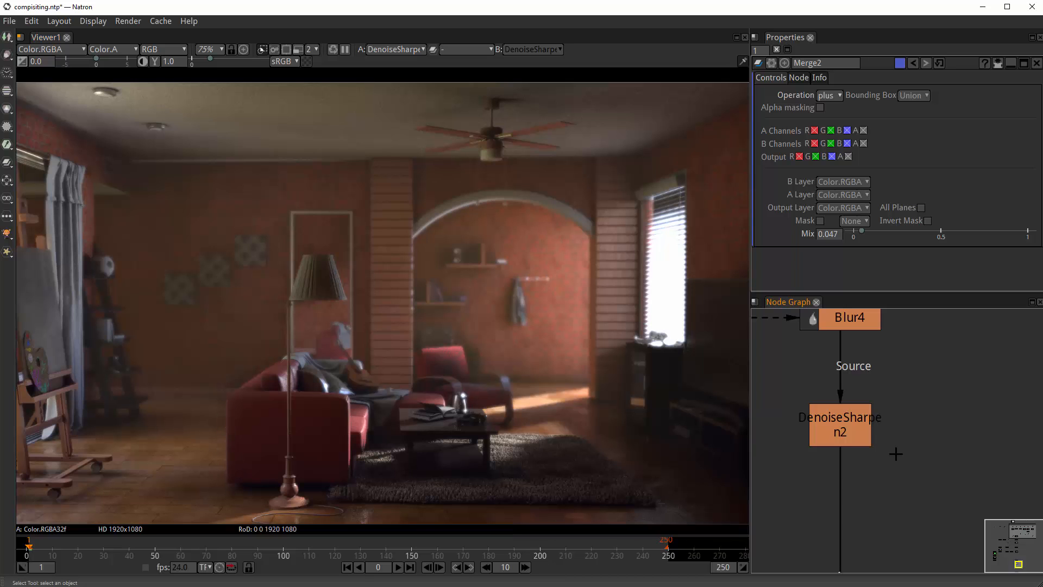
drag(855, 431, 843, 321)
key(d)
drag(925, 392, 956, 375)
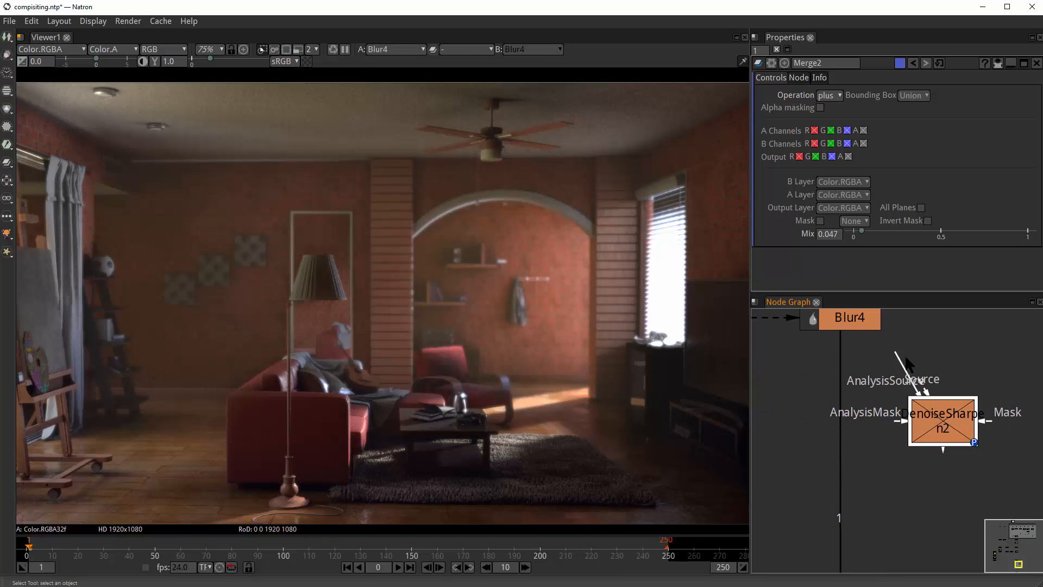
scroll(356, 349, up, 8)
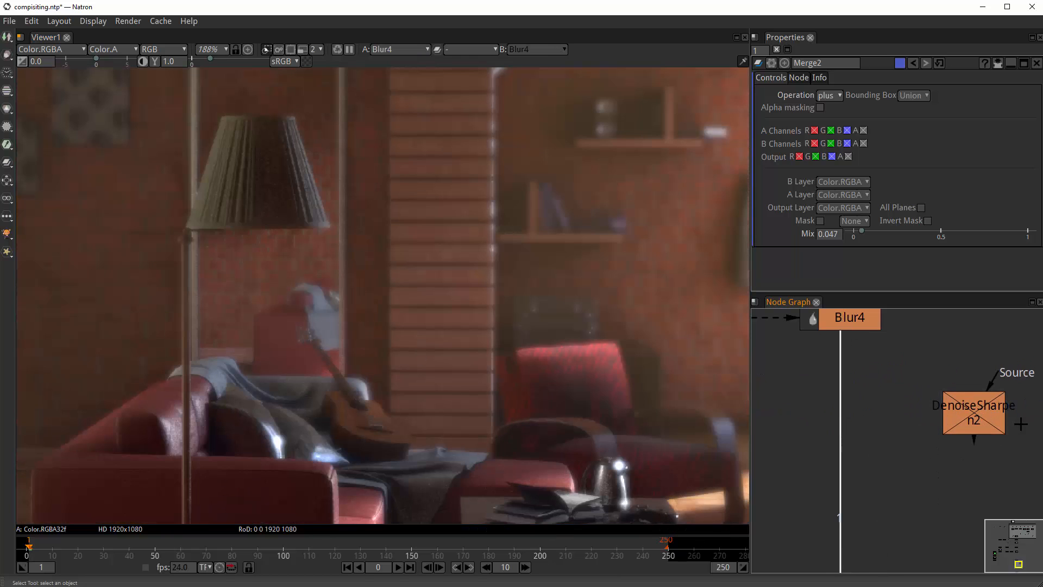
- Add a Shuffle node beside the connection between Blur4 and the Viewer
scroll(943, 441, down, 5)
scroll(948, 442, down, 3)
drag(966, 428, 897, 407)
scroll(857, 451, down, 3)
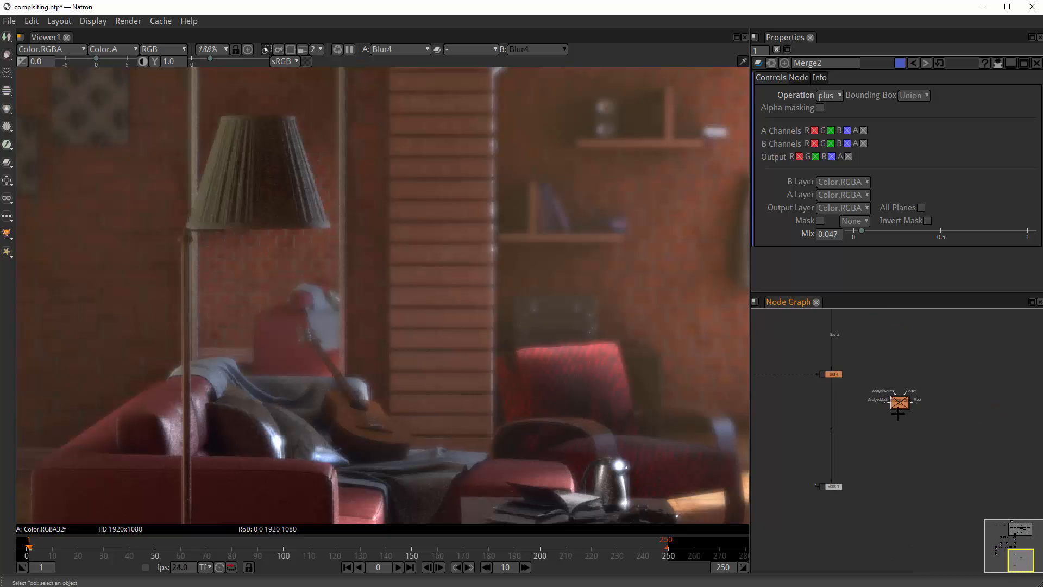
scroll(898, 406, up, 3)
key(Tab)
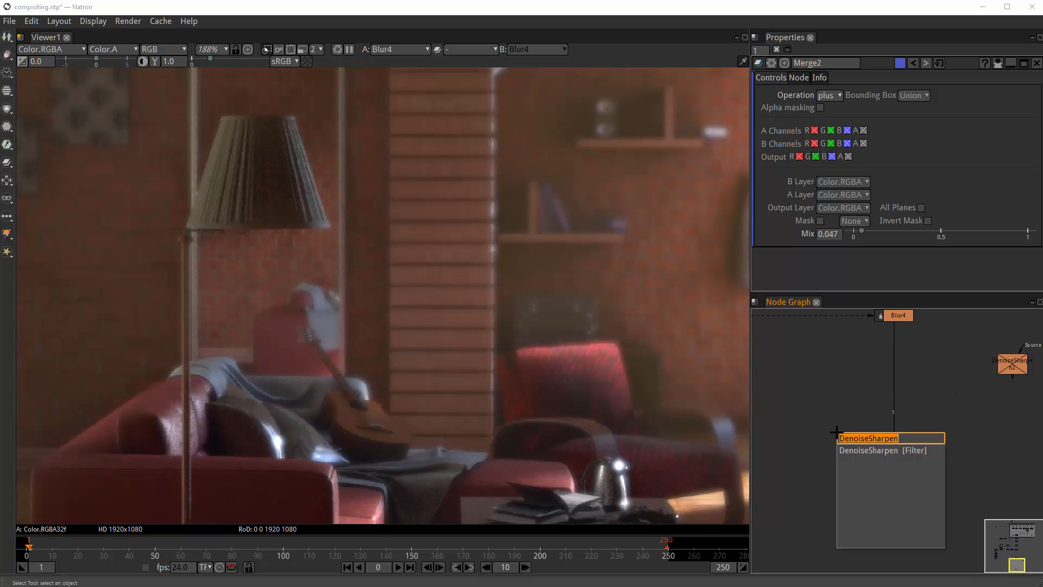
text(shuffle)
key(Return)
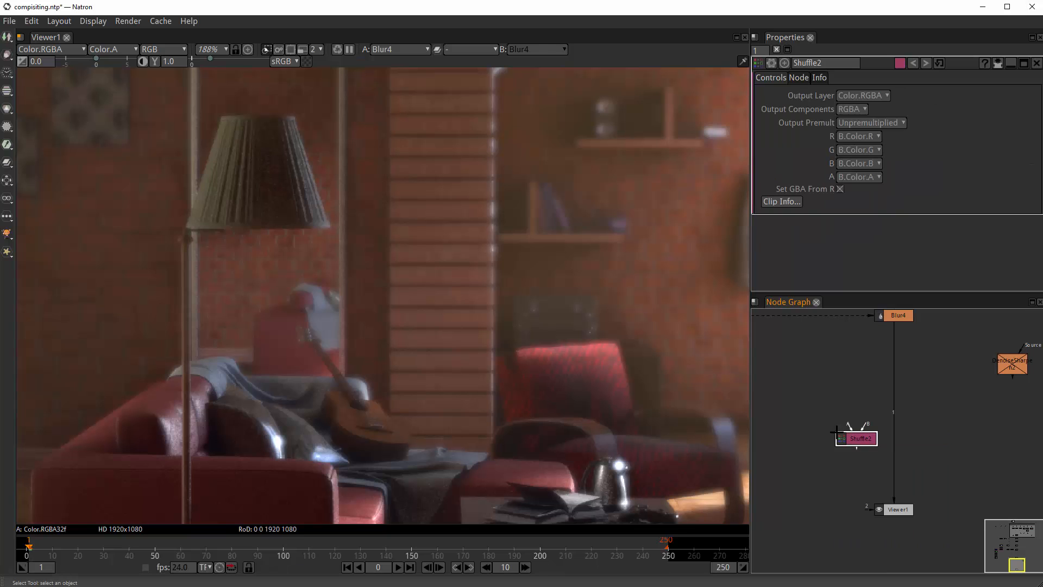
- Connect the new Shuffle node's A input to Blur4 and place it below and to one side of that node
scroll(852, 432, up, 1)
drag(852, 432, 888, 356)
scroll(887, 345, down, 4)
drag(883, 371, 856, 479)
drag(847, 497, 807, 448)
scroll(811, 441, up, 2)
drag(888, 390, 918, 375)
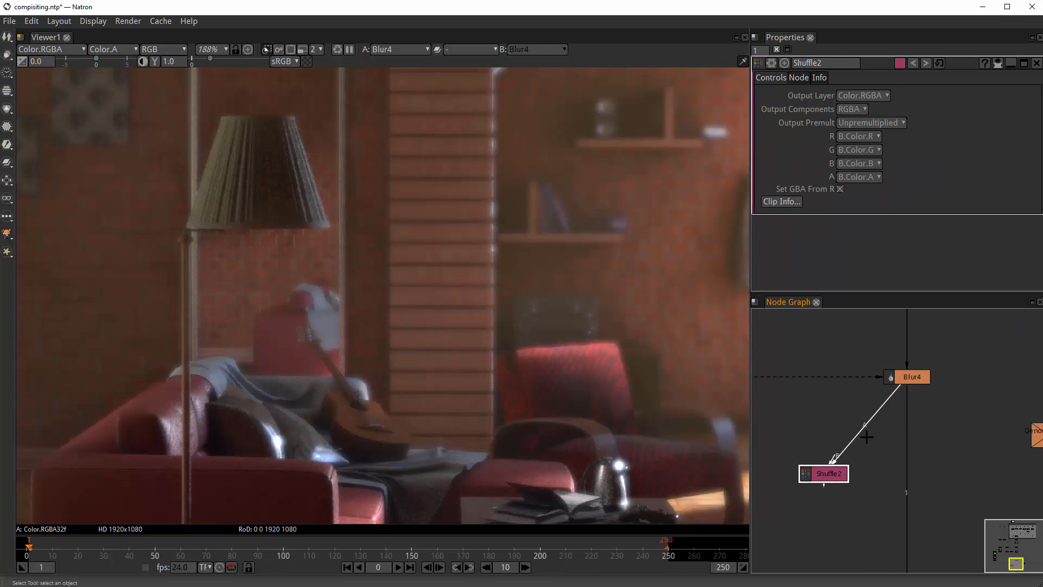
- Set the R output of Shuffle2 to A.Color.R
click(851, 109)
click(853, 121)
click(858, 136)
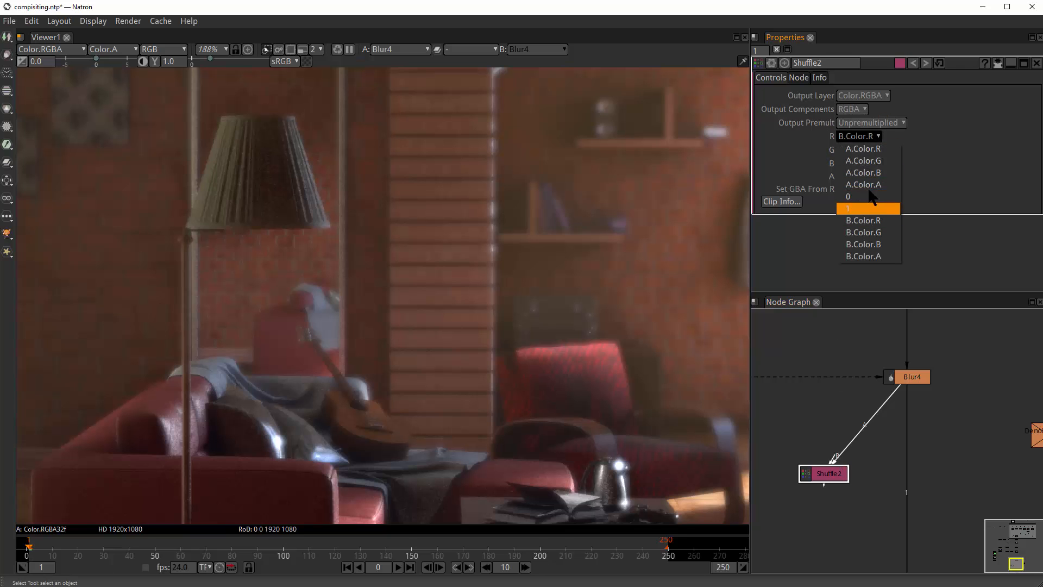
click(869, 151)
- Set the G and B outputs of Shuffle2 to A.Color.R
click(859, 150)
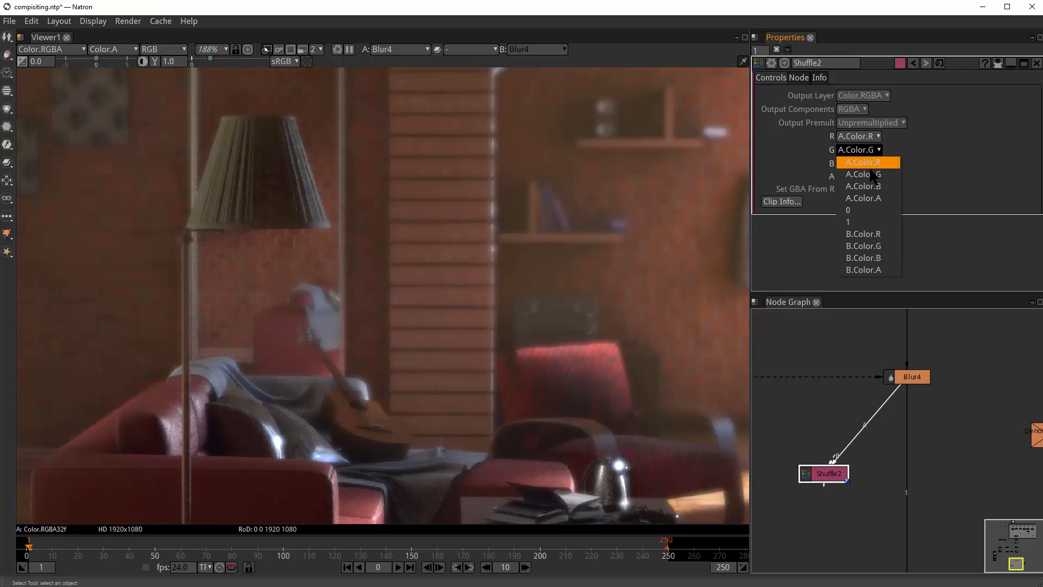
click(864, 162)
click(874, 163)
click(875, 175)
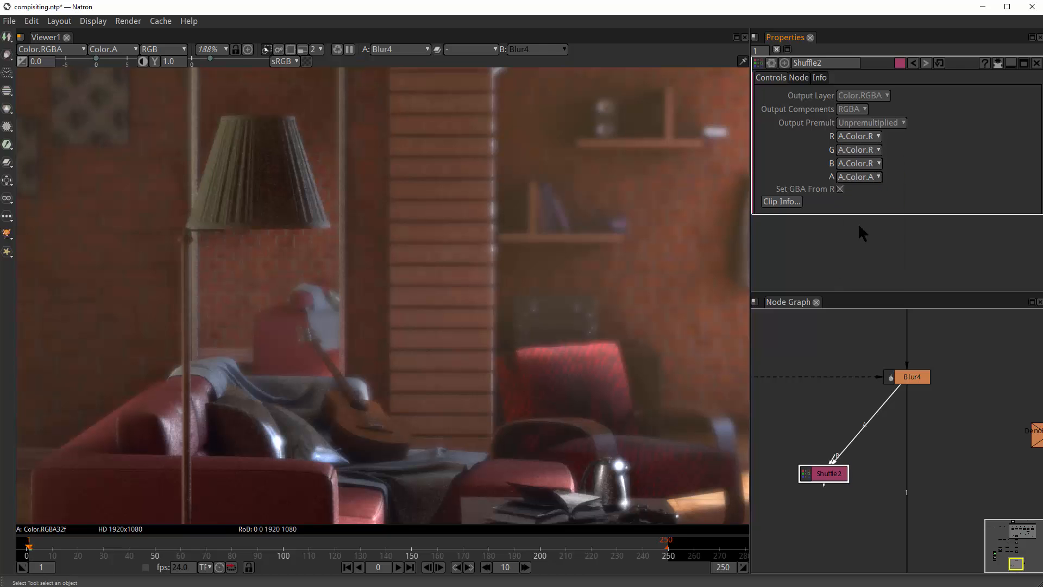
- Set the G and B outputs of Shuffle2 to 0 so that only the red channel passes through
click(864, 150)
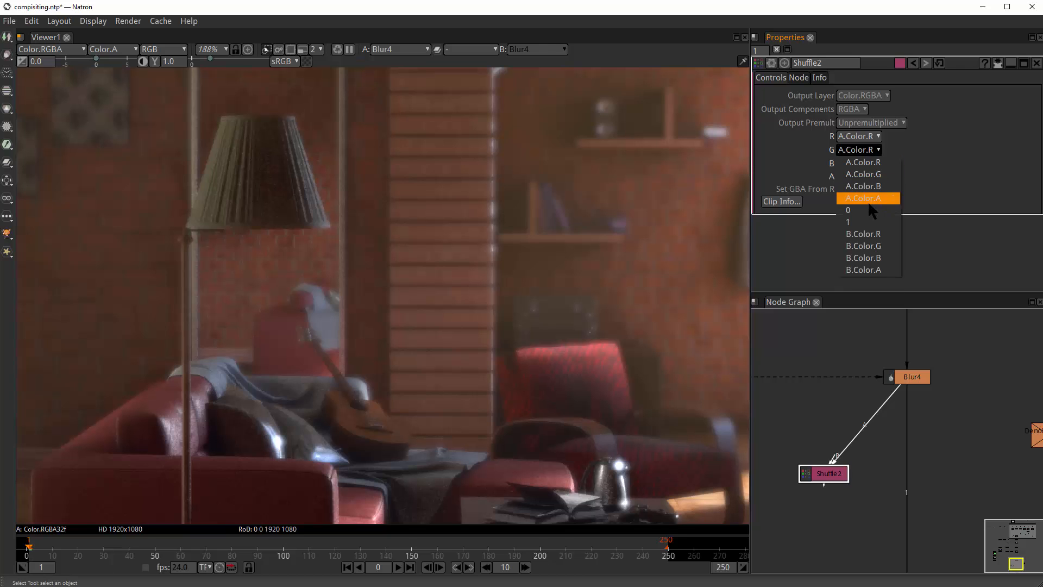
click(869, 168)
click(868, 164)
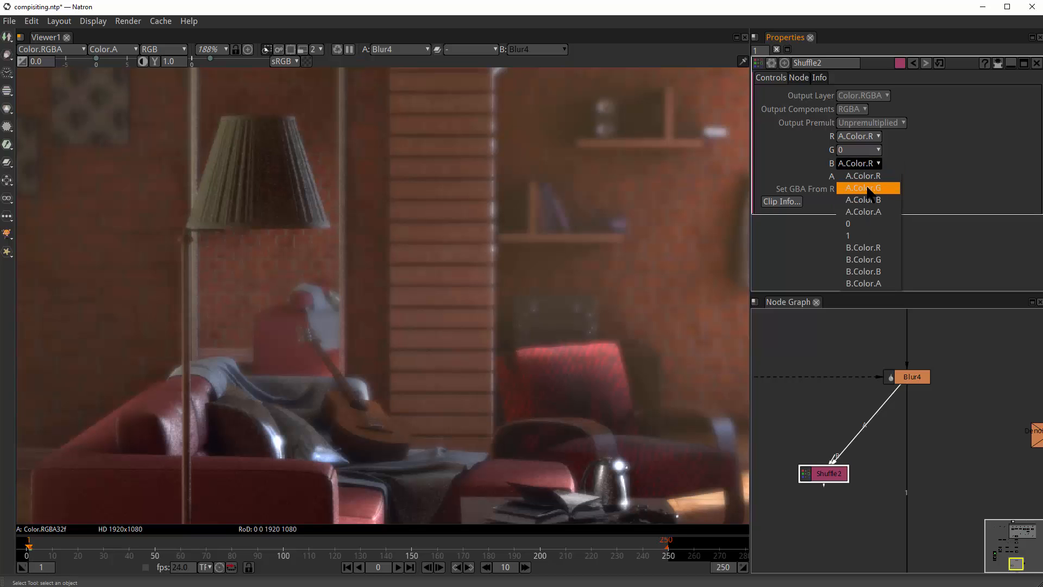
click(858, 217)
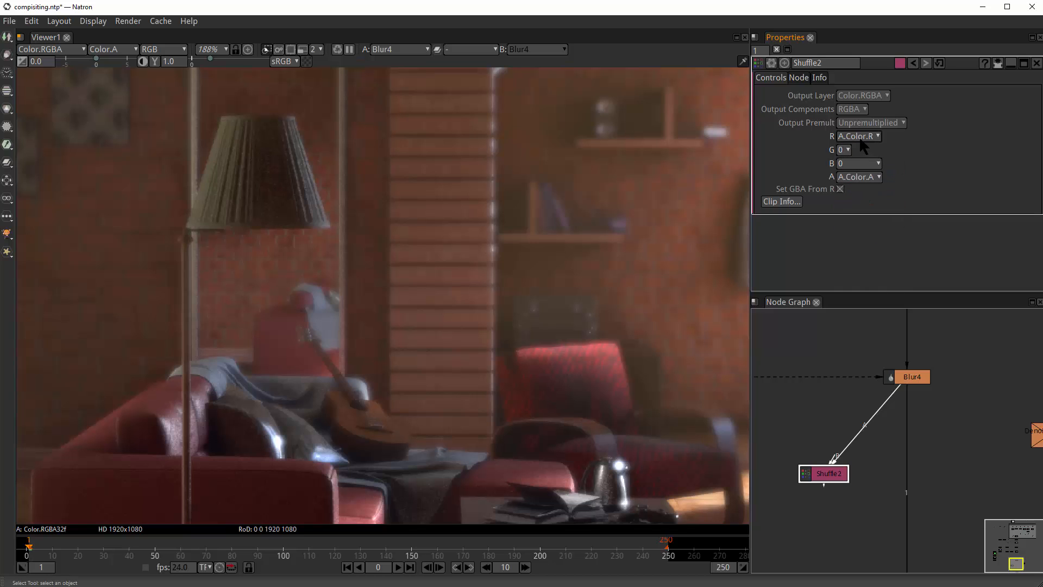
- Connect the Viewer to Shuffle2 and examine the whole red-channel image
drag(862, 384, 866, 362)
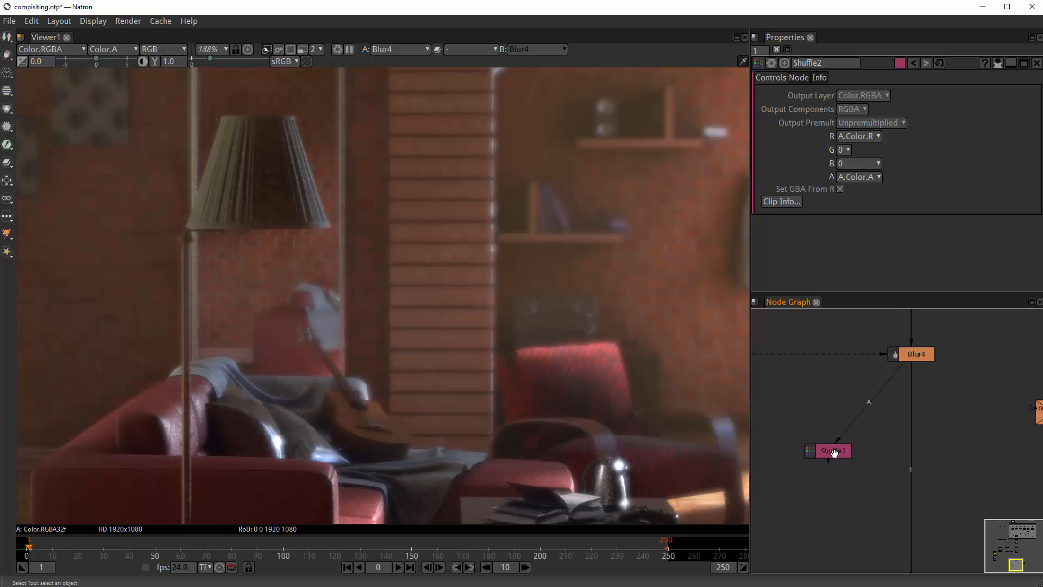
click(834, 452)
key(1)
scroll(382, 325, down, 4)
scroll(458, 309, down, 3)
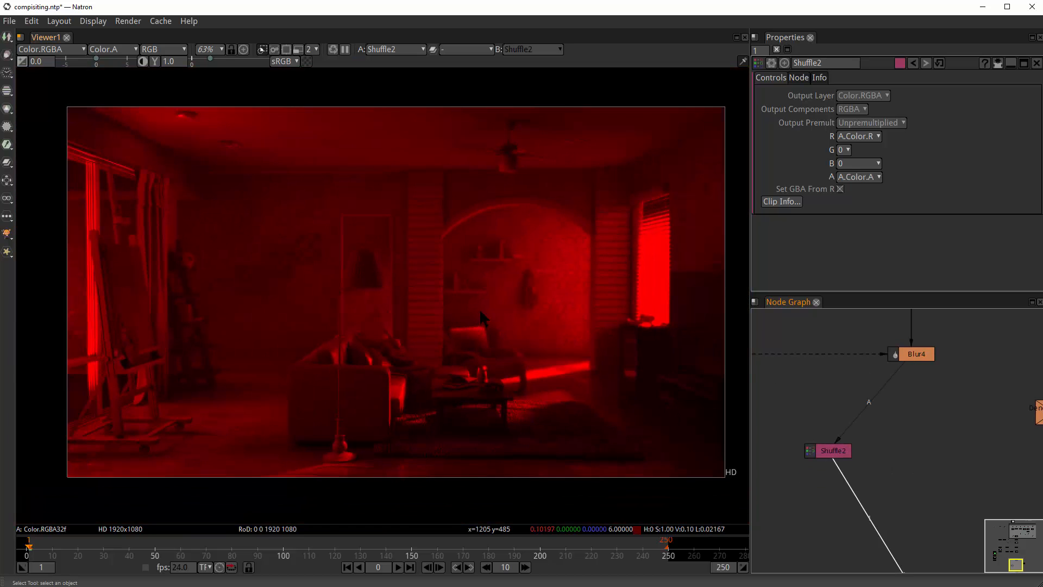
scroll(479, 308, up, 2)
scroll(864, 436, up, 2)
- Rename the Shuffle2 node as R
drag(826, 444, 934, 321)
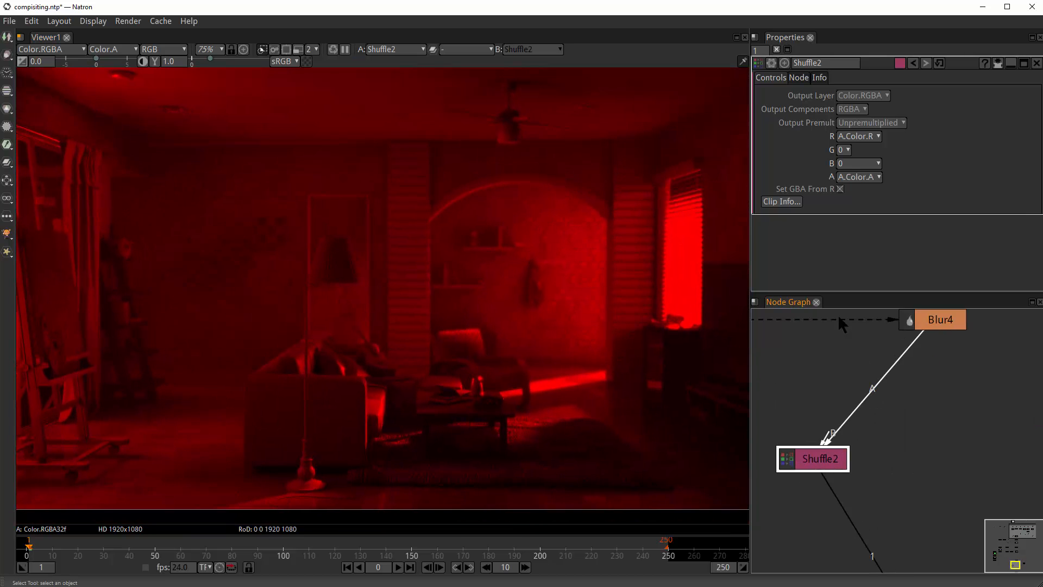
text(r)
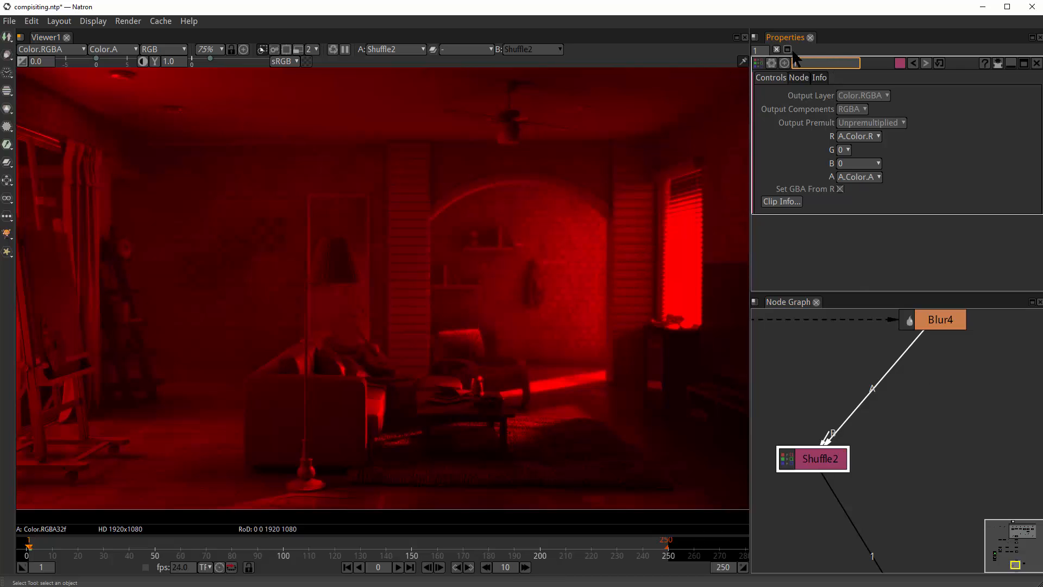
key(Return)
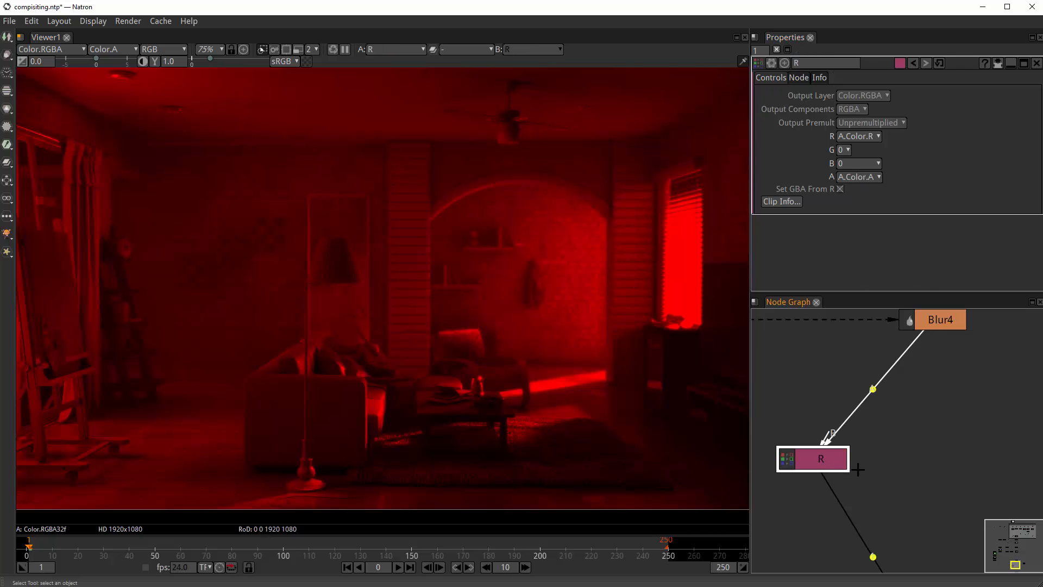
- Duplicate the R shuffle node and connect the copy's A input to Blur4
key(ctrl+v)
drag(941, 481, 951, 319)
drag(982, 435, 963, 441)
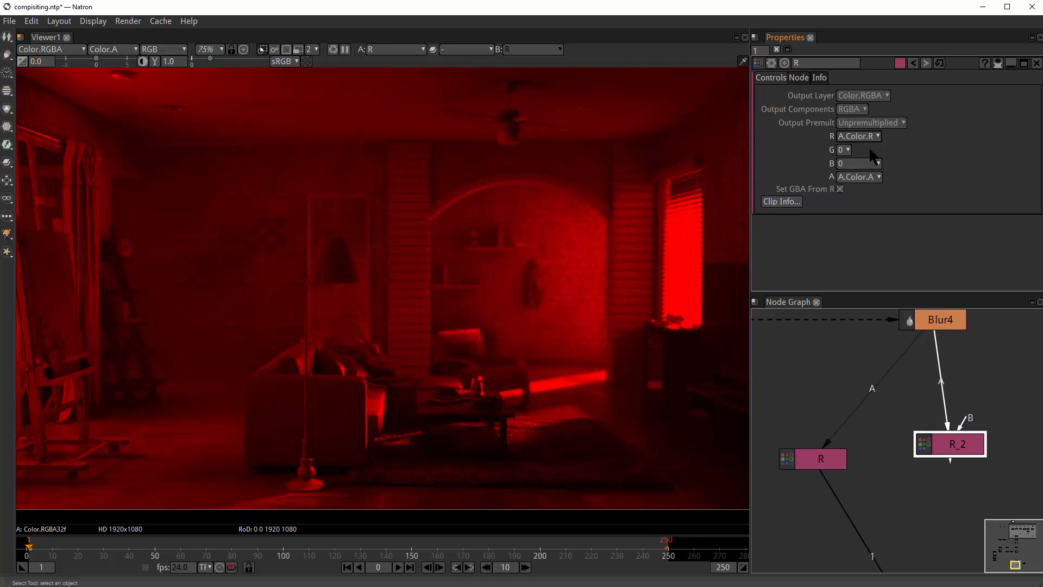
- Rename the copied shuffle node as G, with its G output set to A.Color.G and its R output to 0
double_click(820, 63)
text(b)
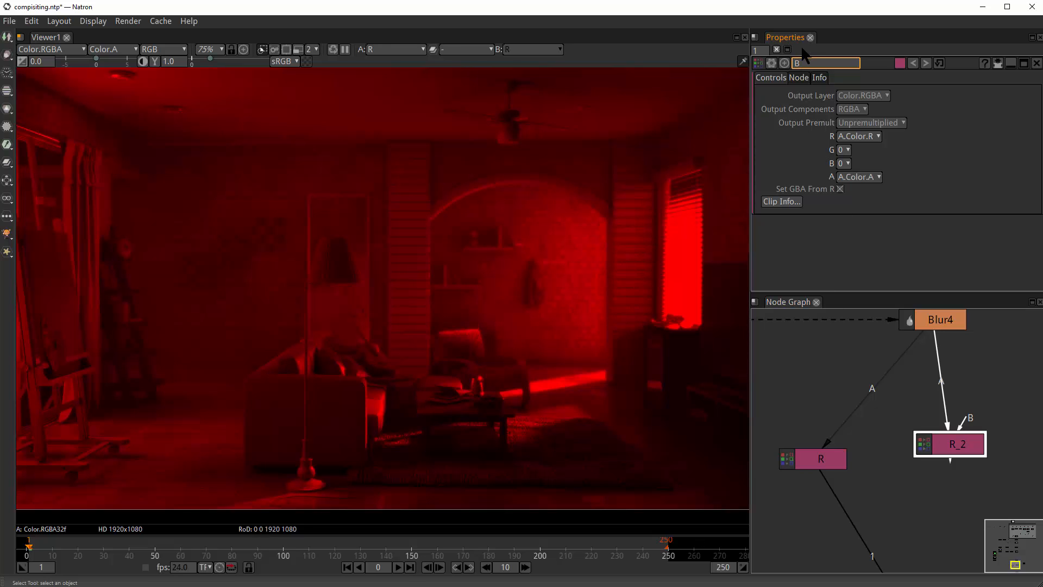
key(BackSpace)
text(G)
click(844, 149)
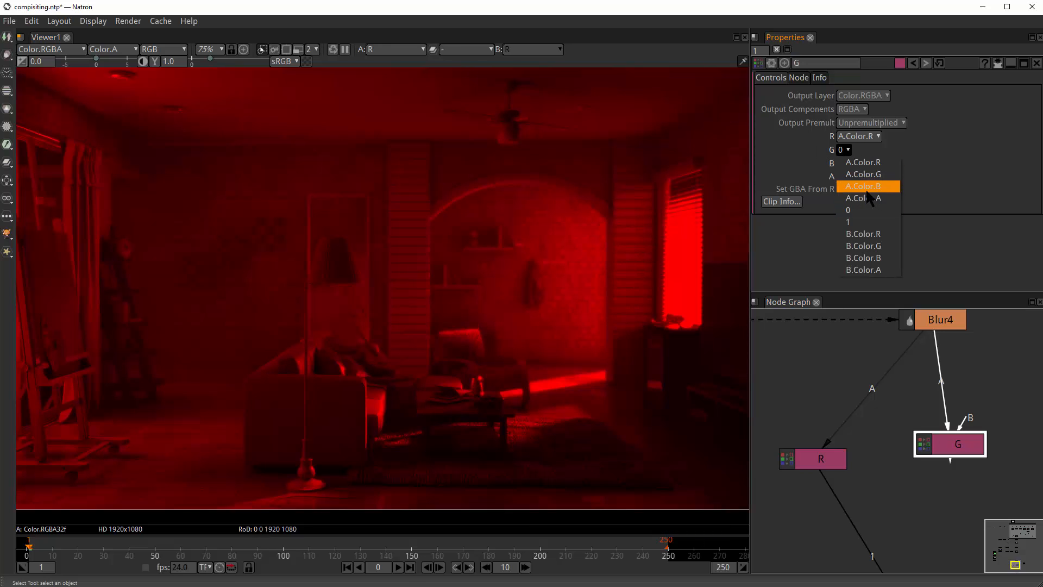
click(875, 177)
click(862, 197)
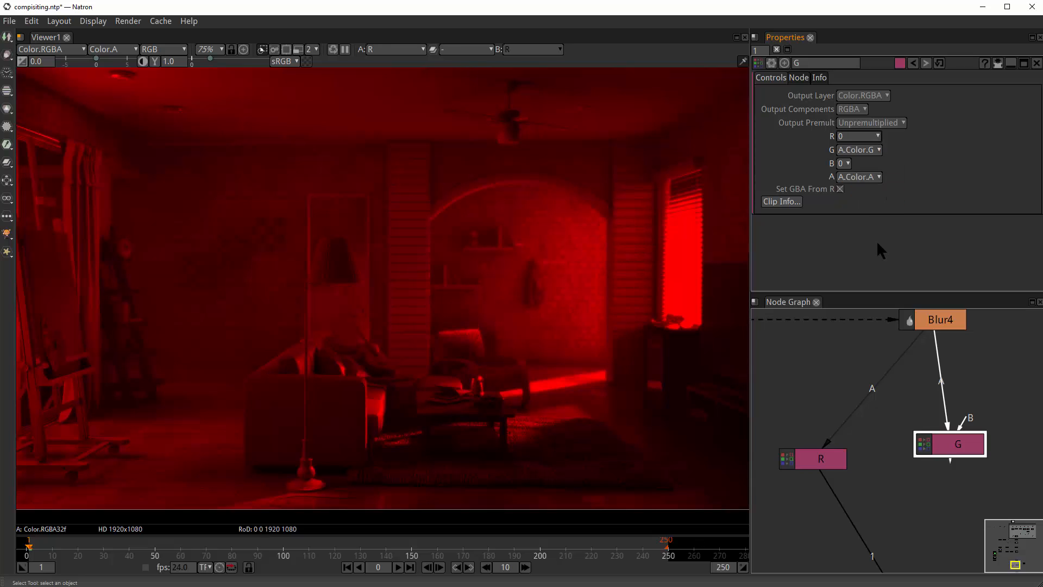
- Duplicate the G shuffle node, connect the copy's A input to Blur4 and place it beside G
drag(922, 439, 906, 447)
key(ctrl+v)
drag(980, 501, 945, 440)
drag(902, 369, 858, 325)
drag(956, 454, 970, 436)
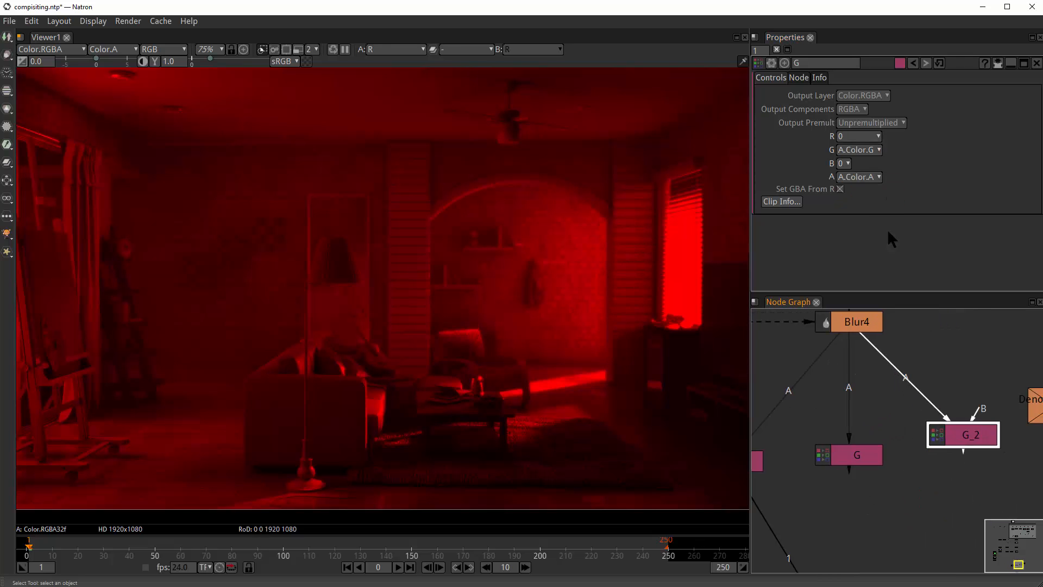
- Set the original G shuffle node's G output to 0 and B output to A.Color.B, and rename it as B
click(871, 150)
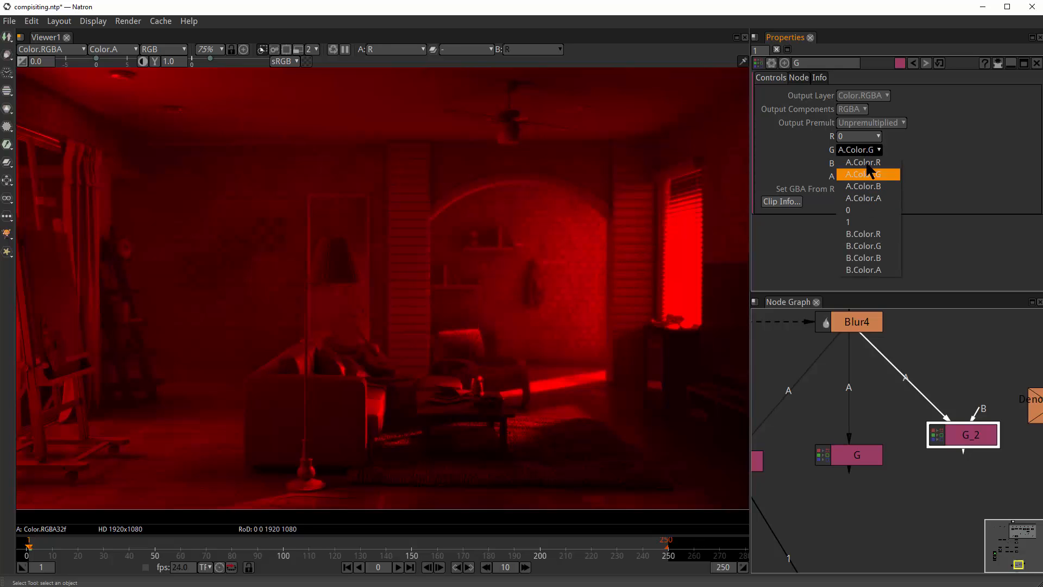
click(864, 210)
click(845, 164)
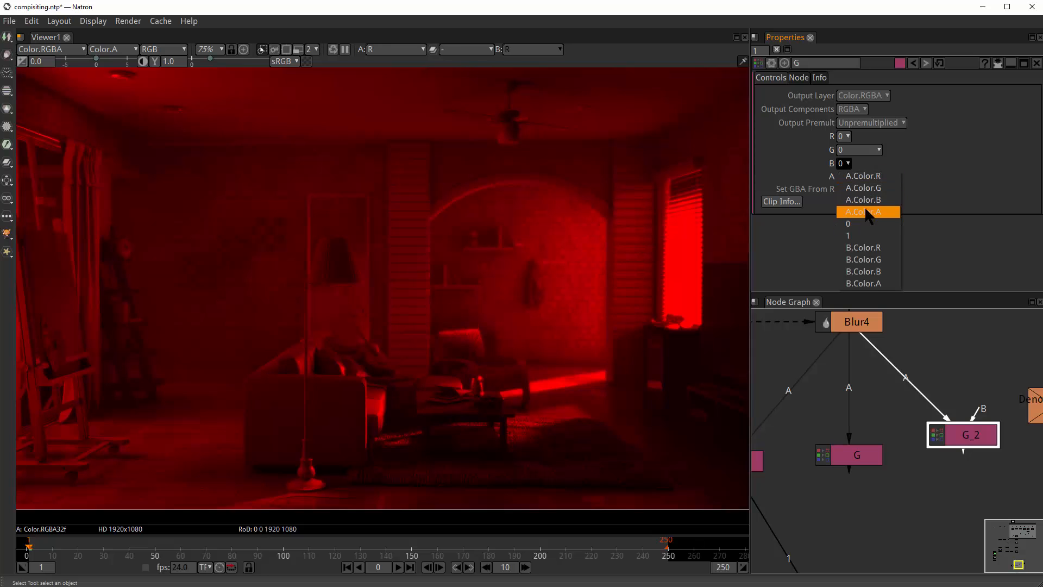
click(860, 194)
drag(967, 438, 967, 448)
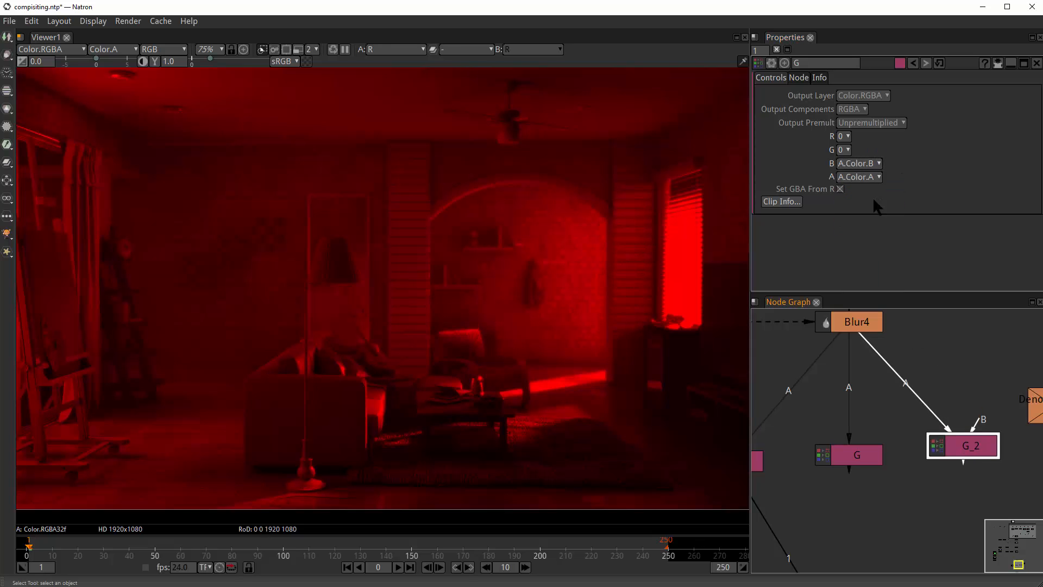
click(950, 489)
drag(950, 490, 956, 439)
double_click(968, 401)
double_click(864, 400)
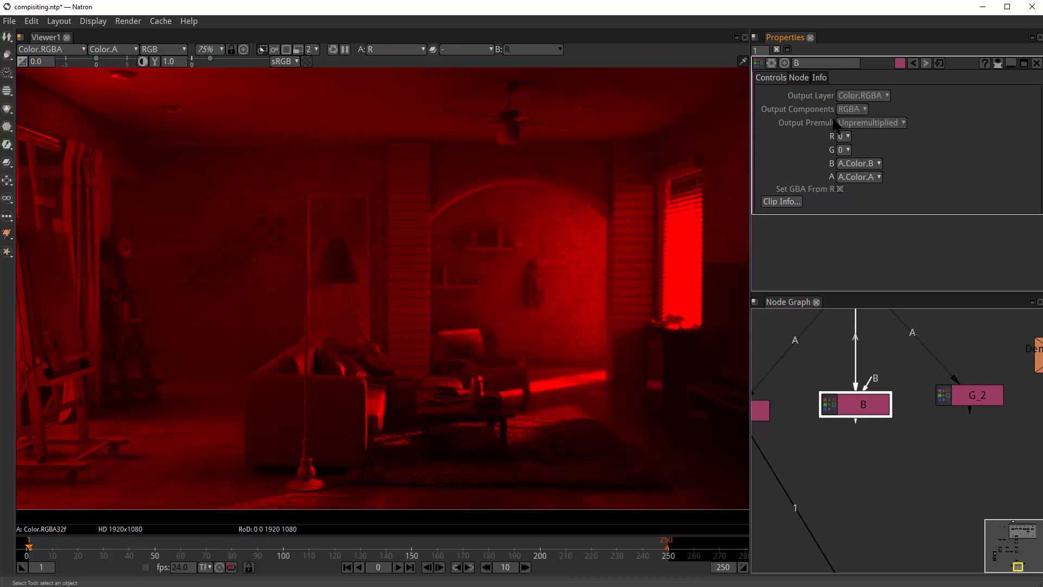
- Set the middle shuffle node's G output to A.Color.G and its B output to 0
click(843, 152)
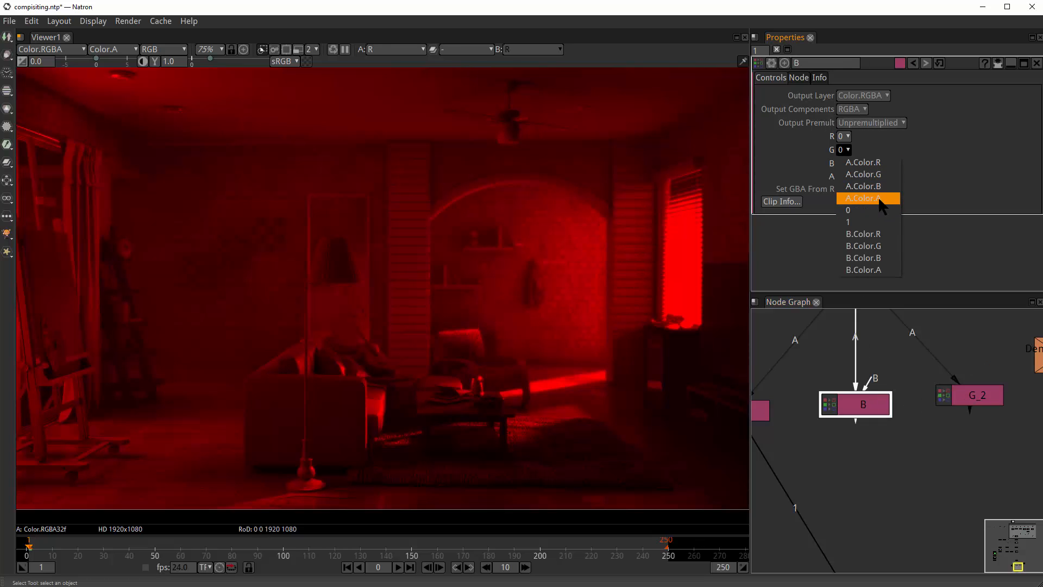
click(858, 173)
click(858, 166)
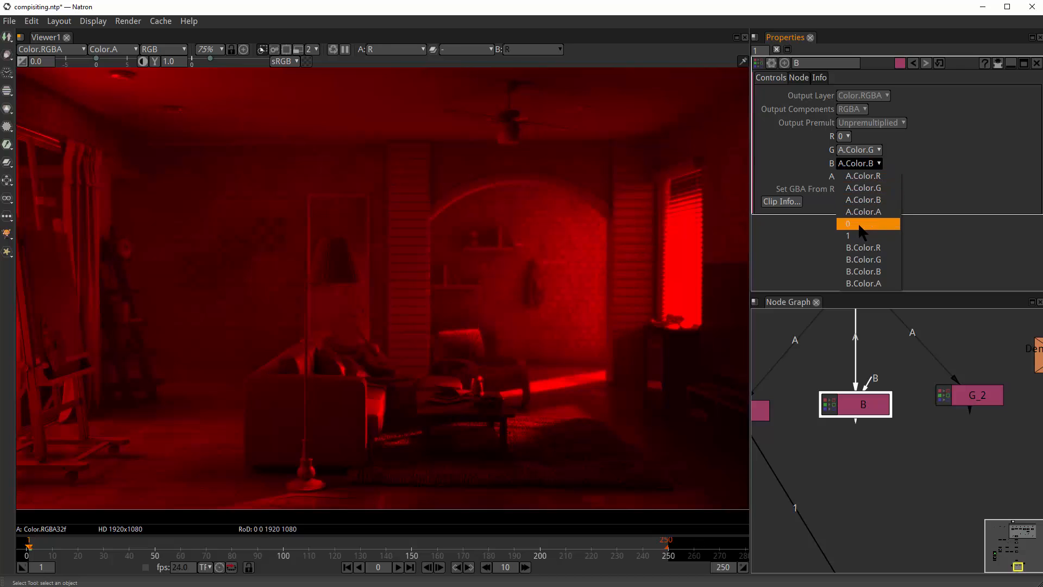
click(864, 223)
- Set the G_2 node's B output to A.Color.B and G output to 0, and rename it as B
click(981, 401)
double_click(981, 401)
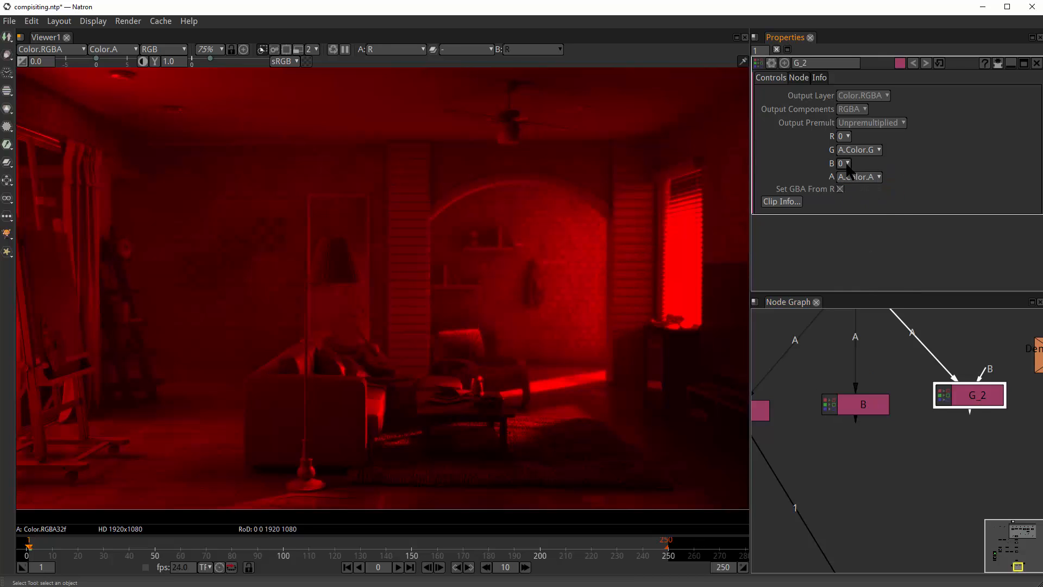
click(845, 164)
click(876, 200)
click(865, 151)
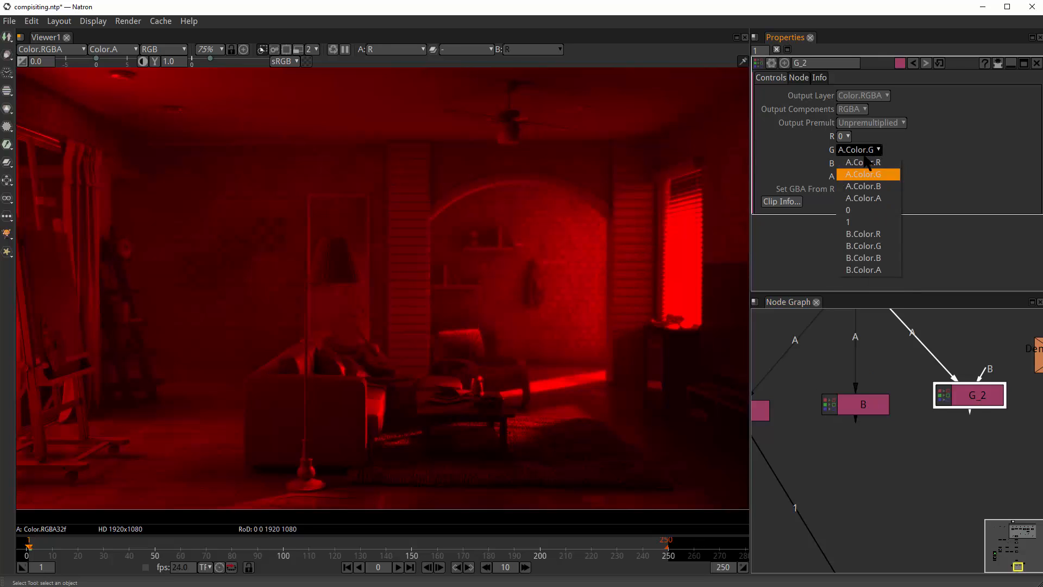
click(861, 210)
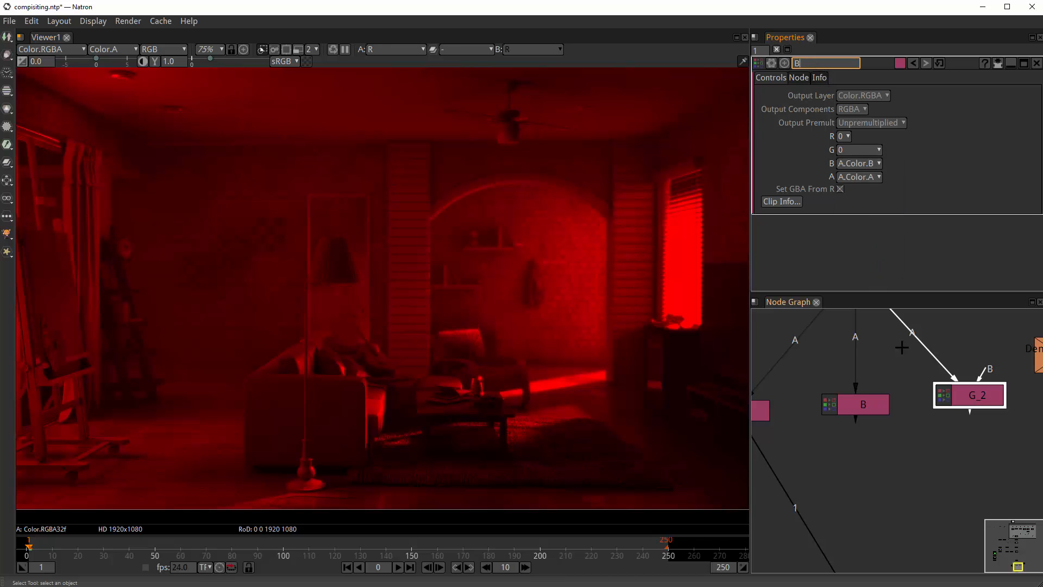
text(B)
click(968, 398)
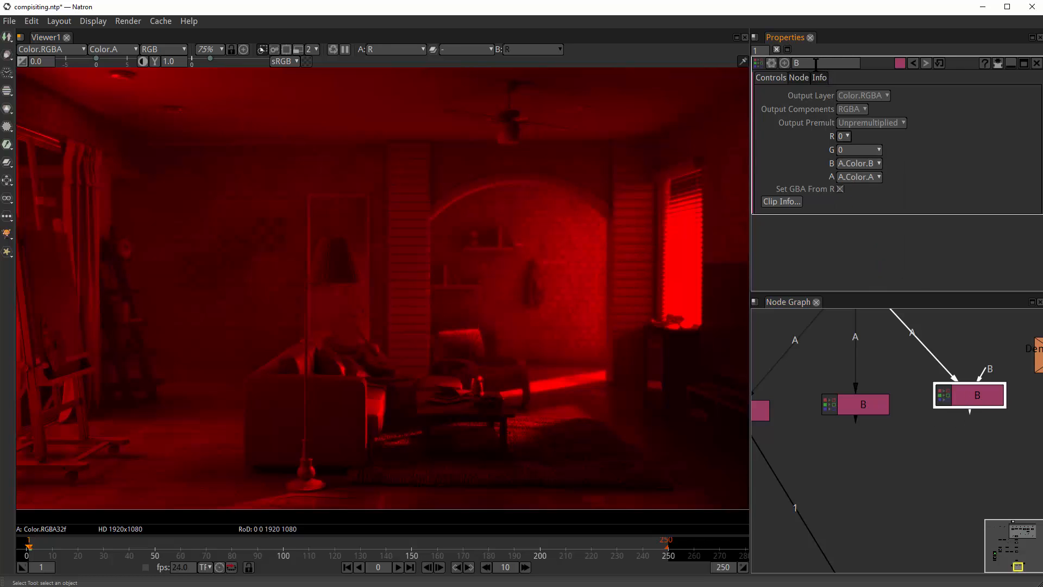
- Rename the middle shuffle node, which passes the green channel, as G
click(864, 404)
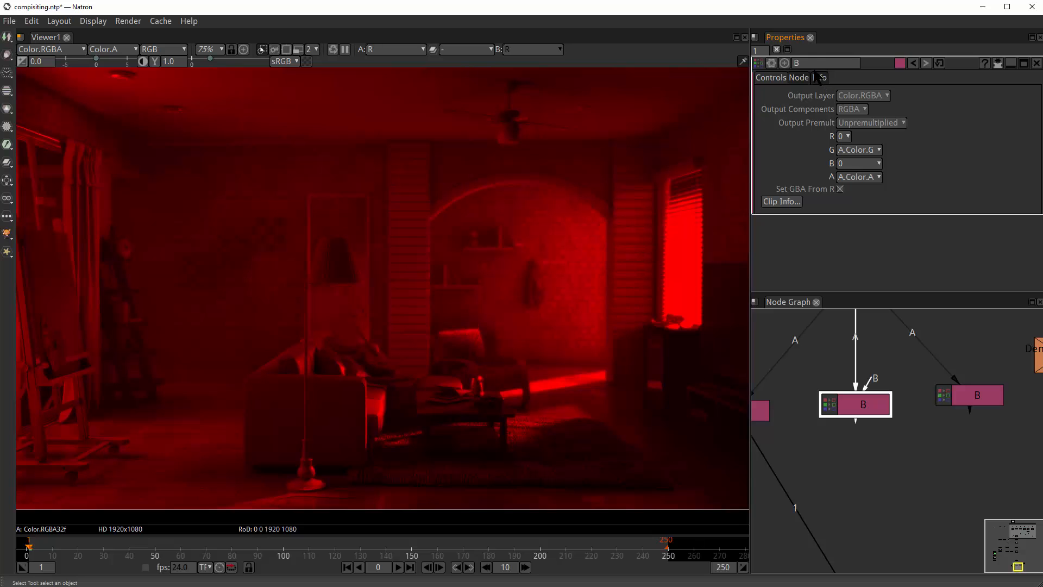
text(G)
click(911, 484)
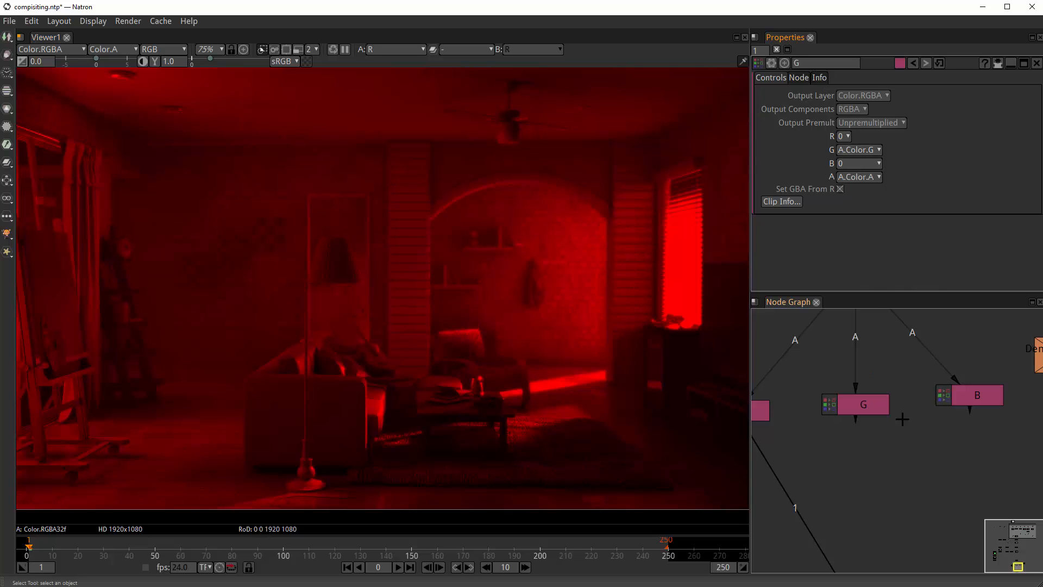
- View the G shuffle node's output, followed by the B shuffle node's output
scroll(897, 421, down, 2)
click(861, 388)
key(1)
click(969, 383)
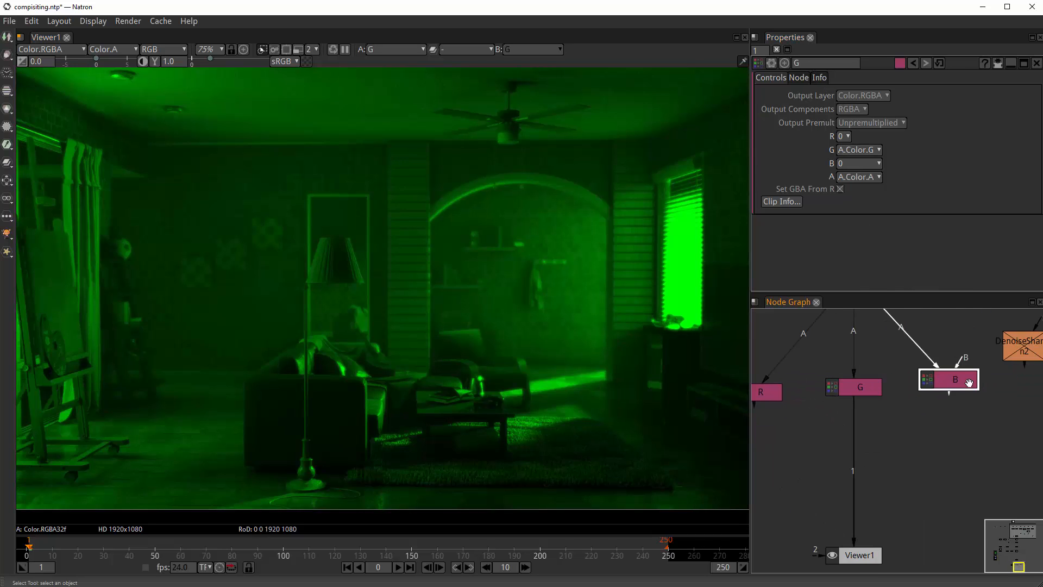
key(1)
- Add a Merge node below the R, G and B shuffle nodes and send its output to the viewer
scroll(959, 424, down, 3)
key(Tab)
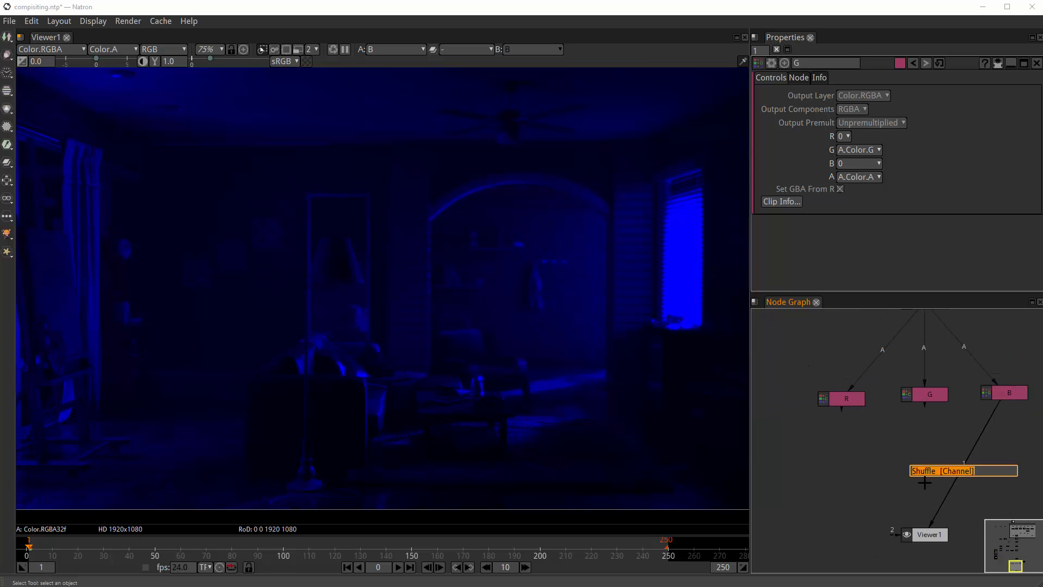
click(898, 475)
key(m)
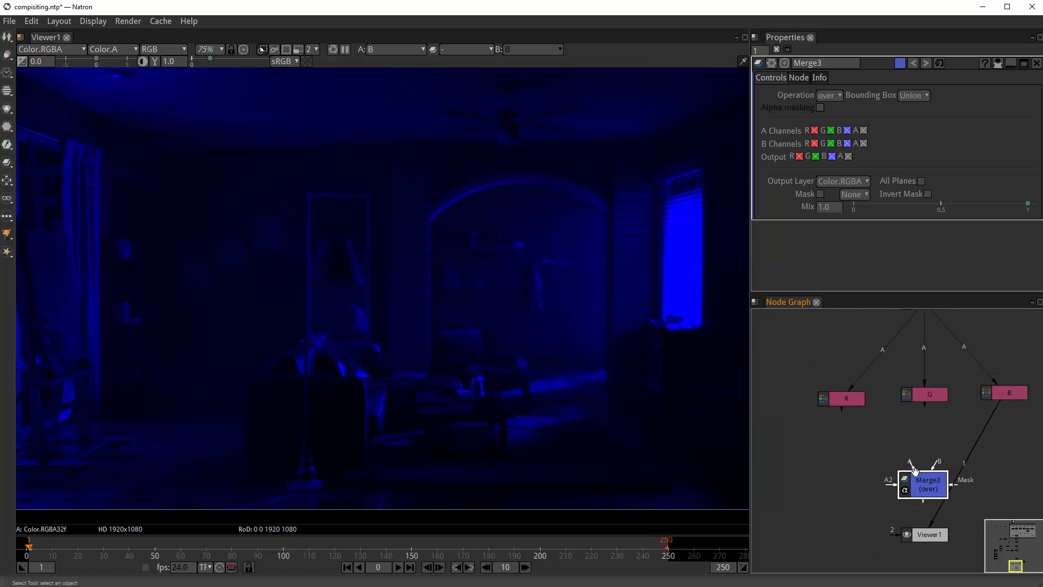
scroll(918, 467, up, 2)
scroll(930, 445, down, 1)
drag(931, 444, 900, 453)
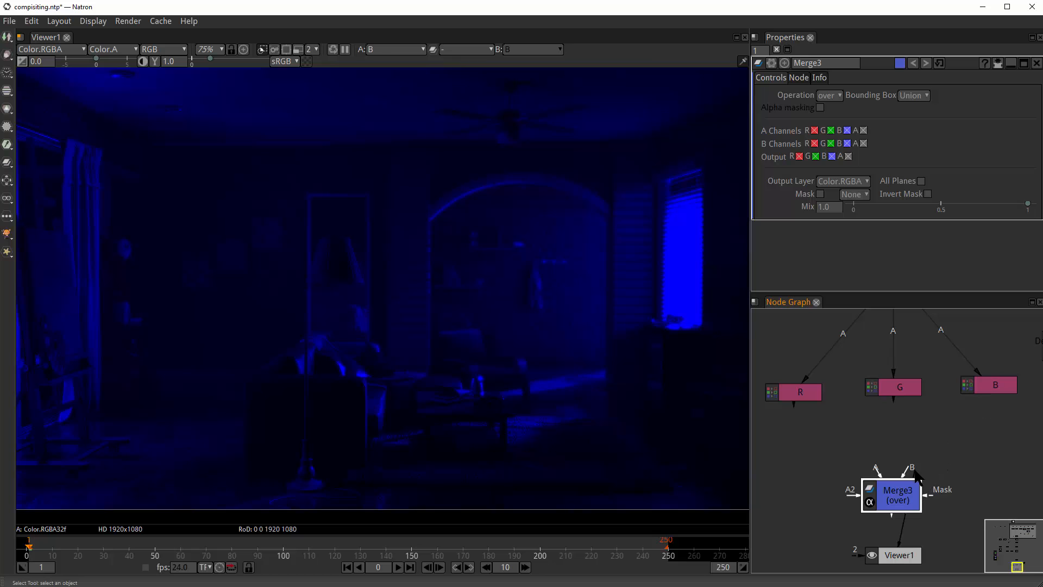
key(1)
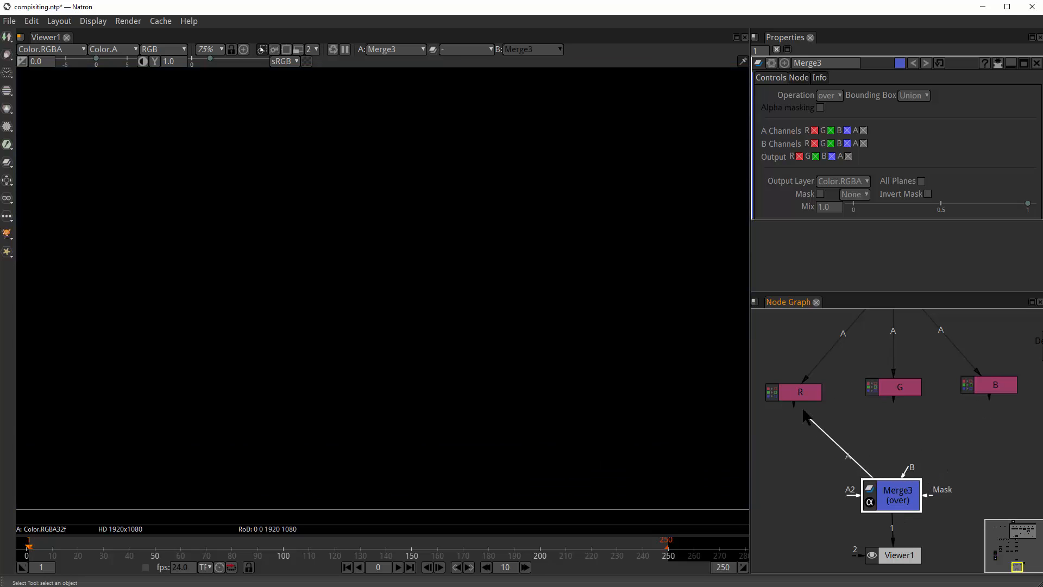
- Connect the Merge node's A input to R, its B input to G and its A2 input to B
drag(805, 416, 800, 400)
drag(891, 391, 894, 389)
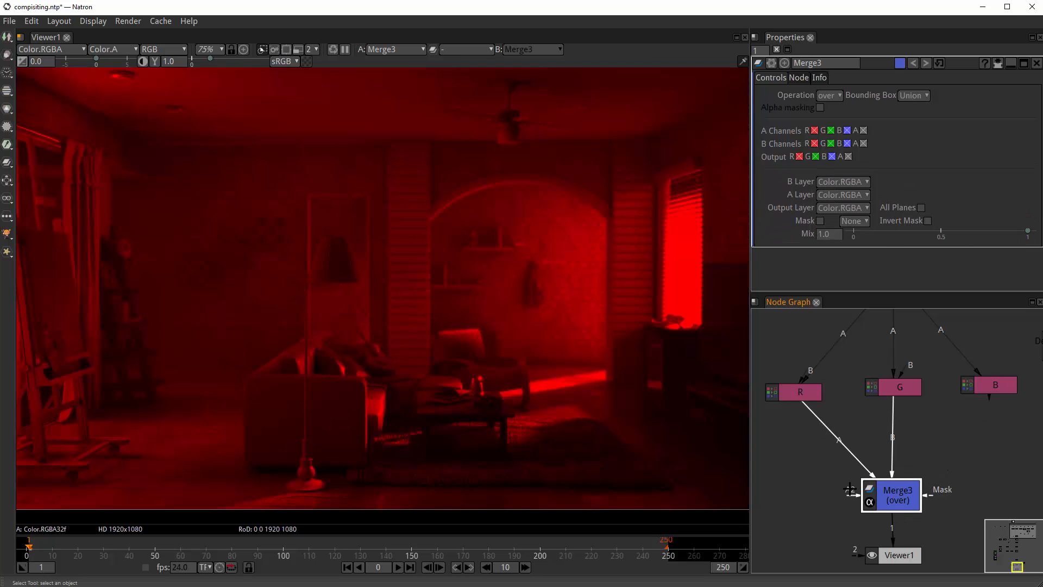
drag(996, 384, 995, 386)
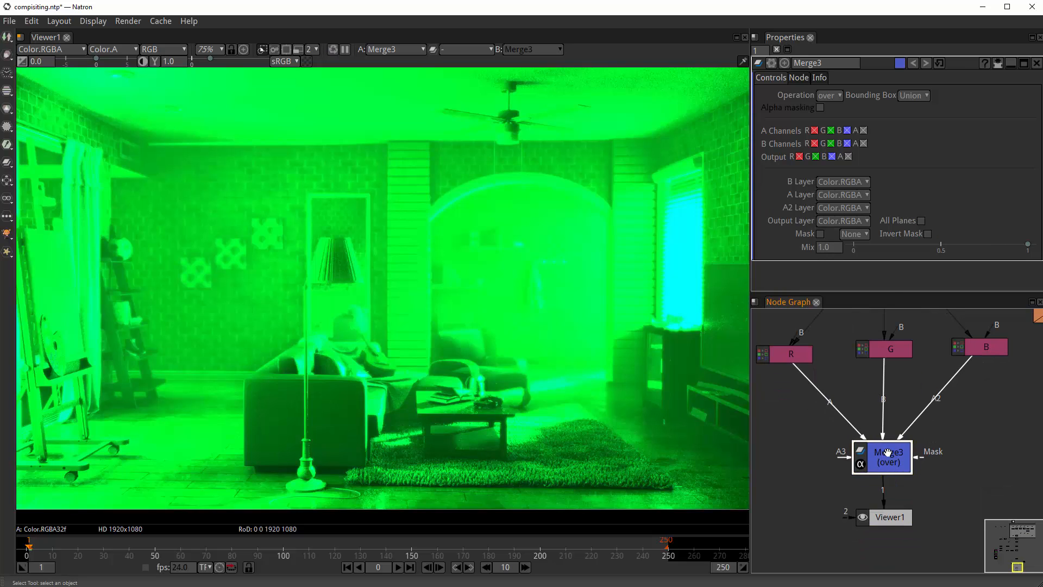
- Set the operation of the Merge node combining the R, G and B branches to plus
click(830, 95)
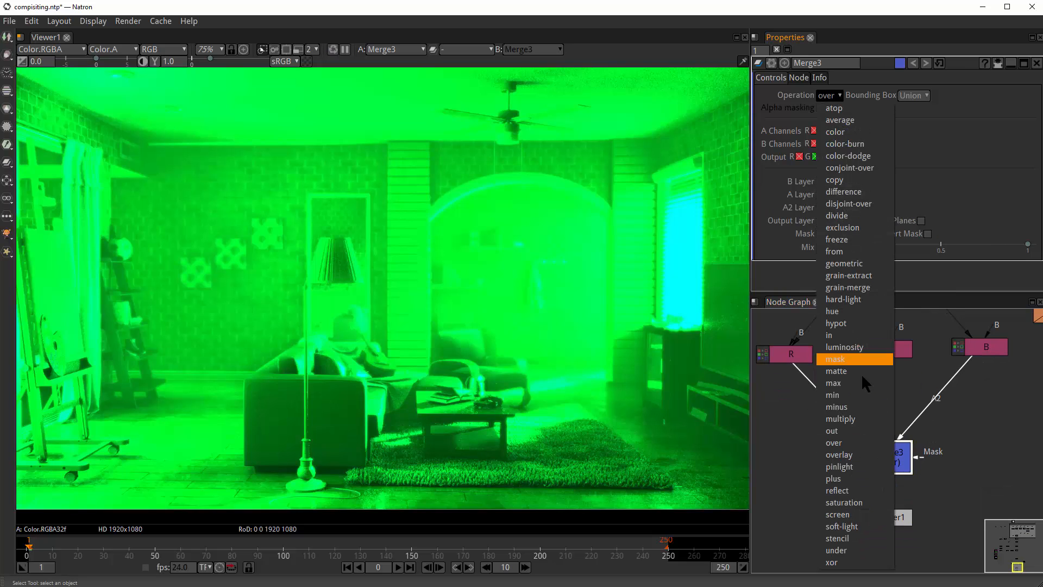
click(834, 466)
scroll(402, 341, down, 1)
drag(353, 317, 369, 309)
drag(873, 443, 878, 400)
drag(895, 473, 892, 523)
drag(894, 417, 895, 437)
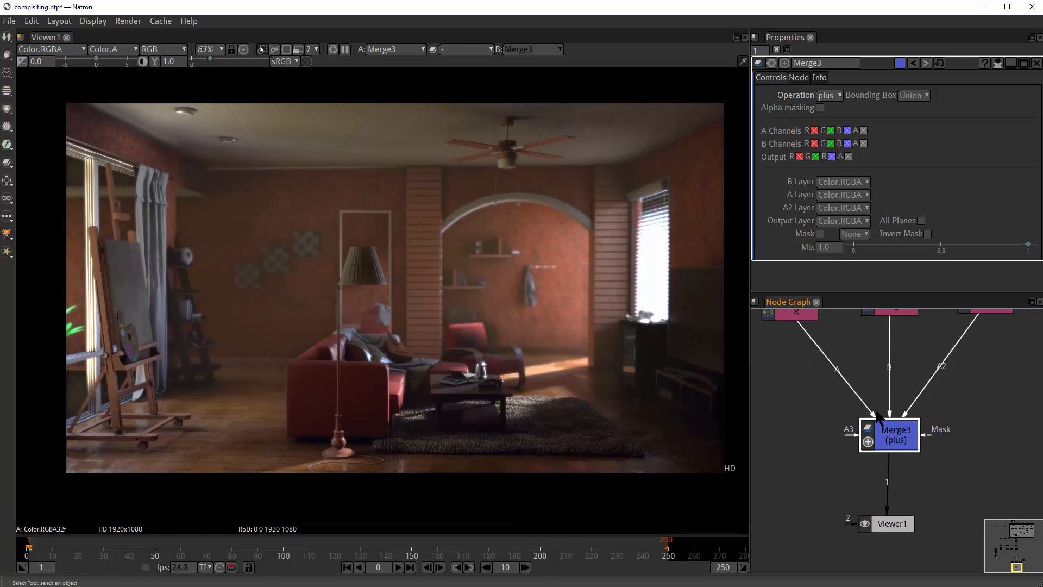
drag(868, 404, 877, 471)
click(909, 404)
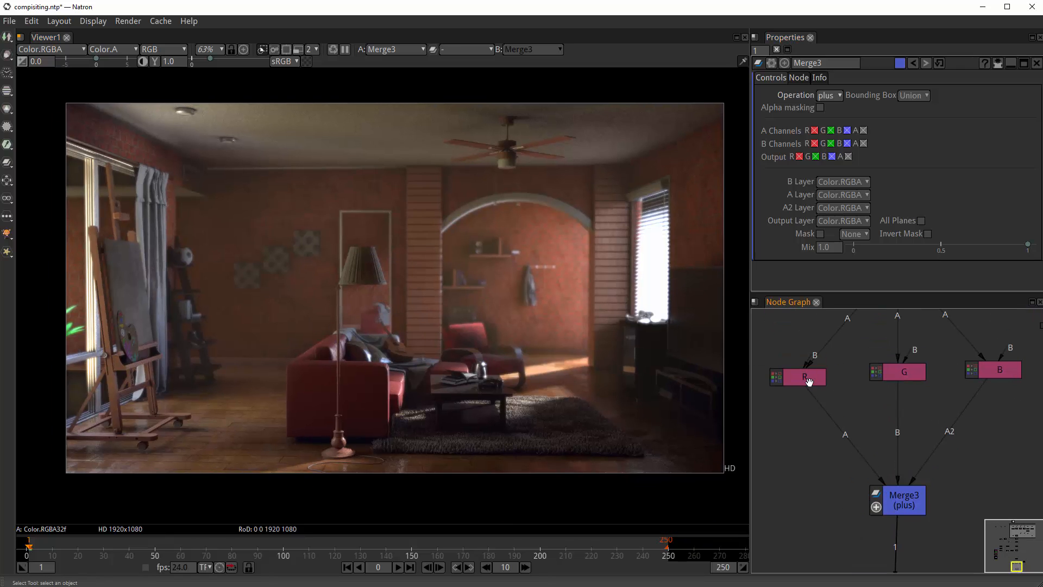
- Insert a LensDistortion node between the R shuffle node and the Merge node, placed directly below R
drag(808, 379, 807, 376)
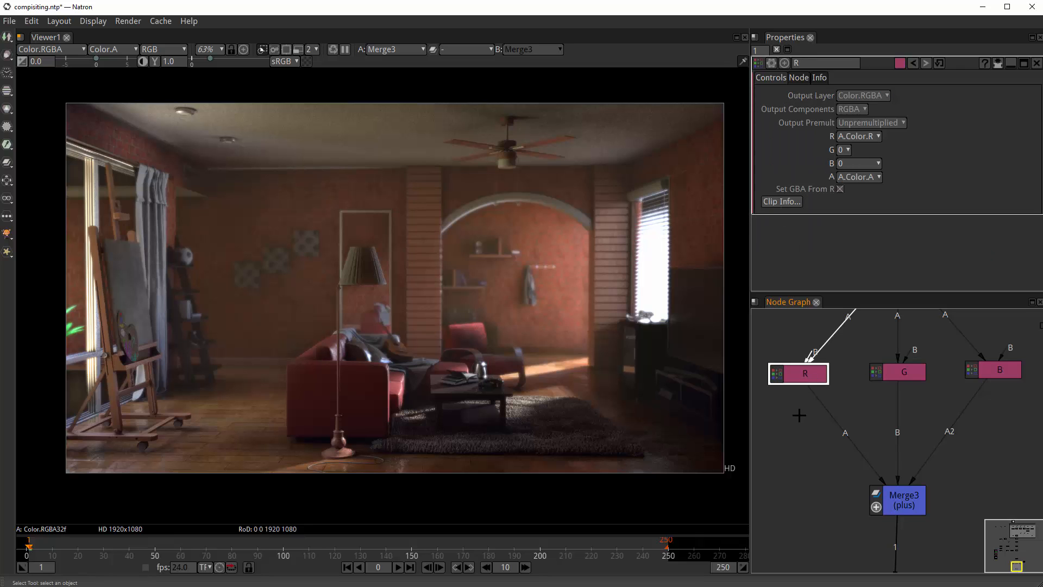
key(Tab)
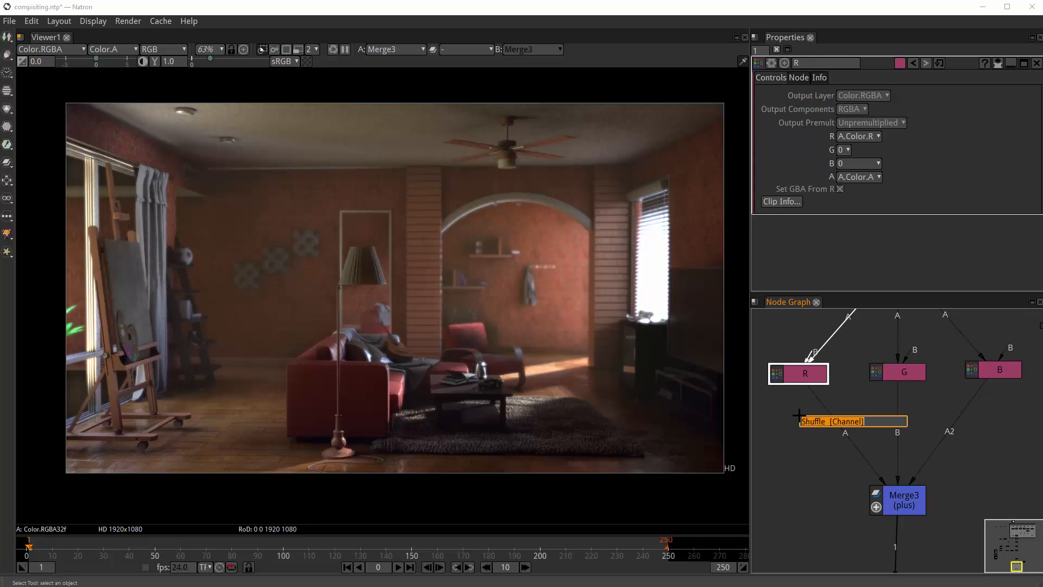
text(DIST)
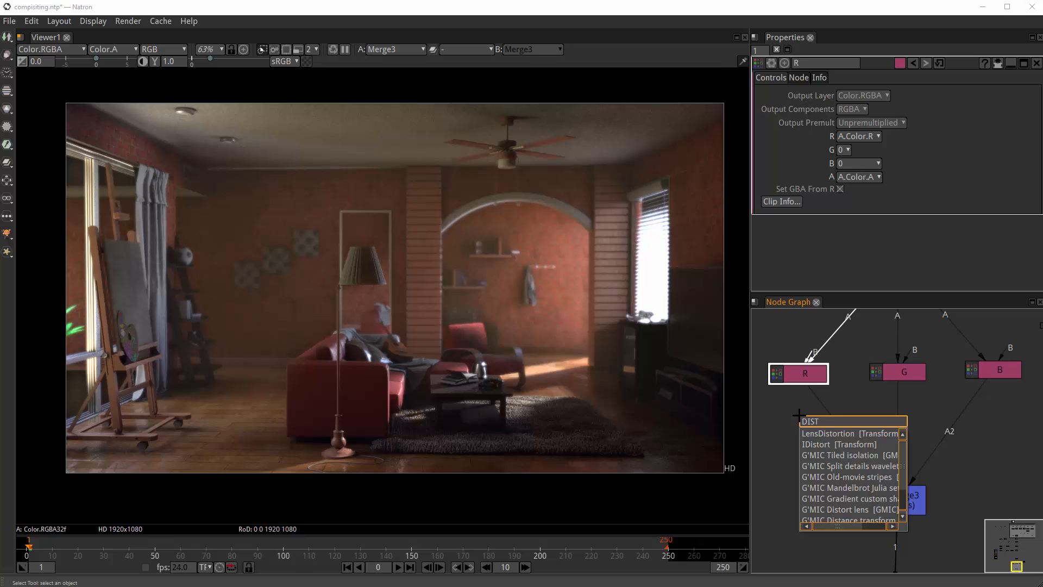
key(Return)
drag(813, 412, 813, 432)
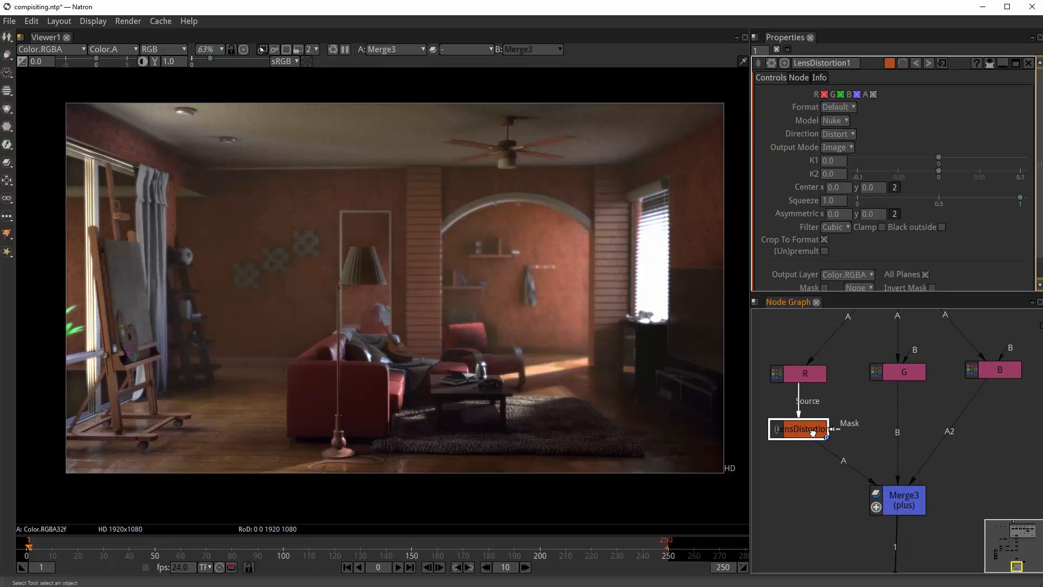
- Set K1 of the red branch's LensDistortion node to 0.002
scroll(349, 257, up, 5)
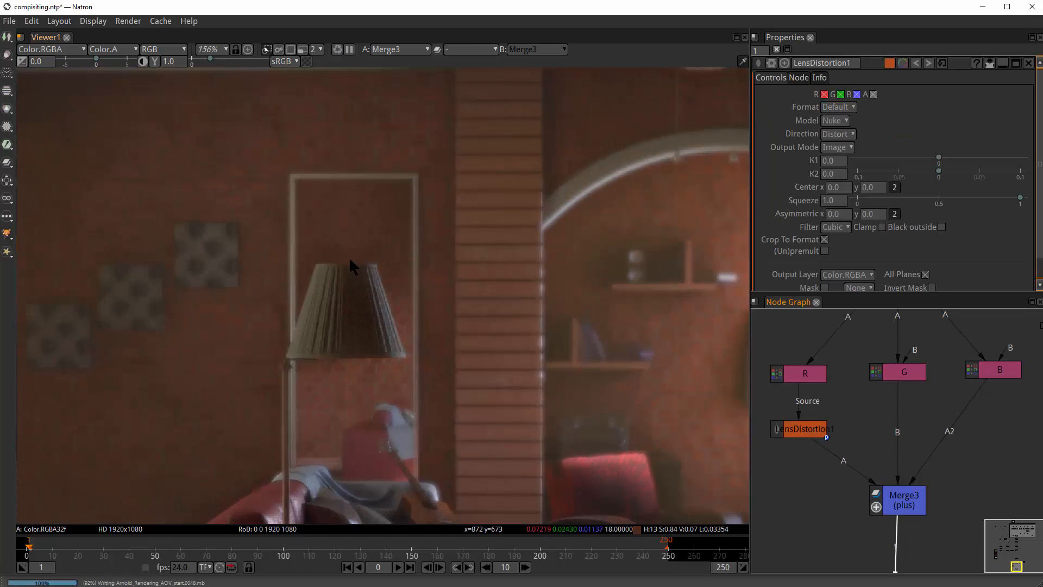
scroll(484, 266, up, 3)
drag(486, 265, 556, 261)
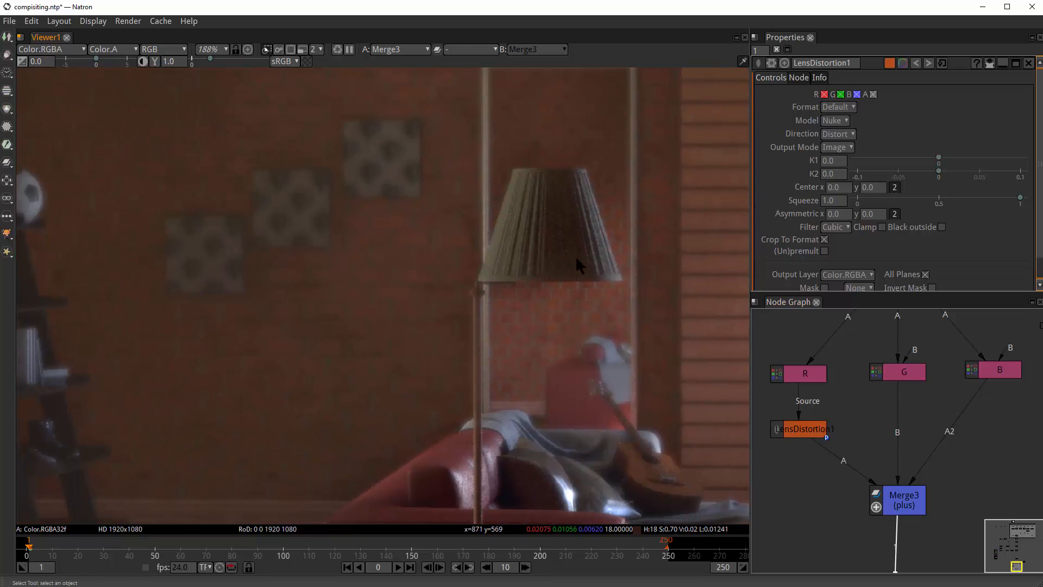
drag(940, 159, 944, 159)
scroll(478, 278, down, 2)
drag(96, 284, 443, 281)
scroll(443, 287, up, 2)
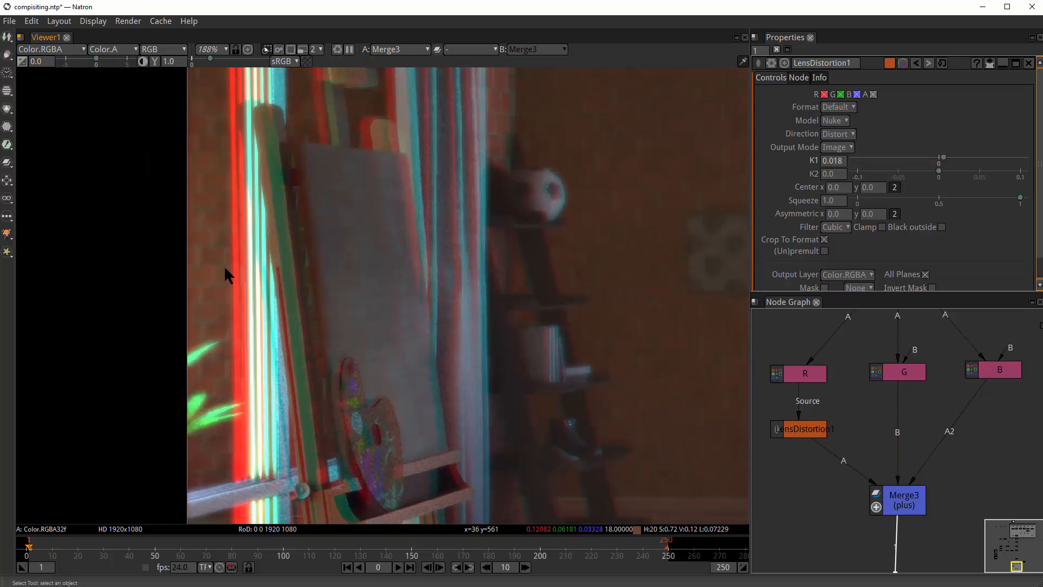
drag(942, 157, 940, 158)
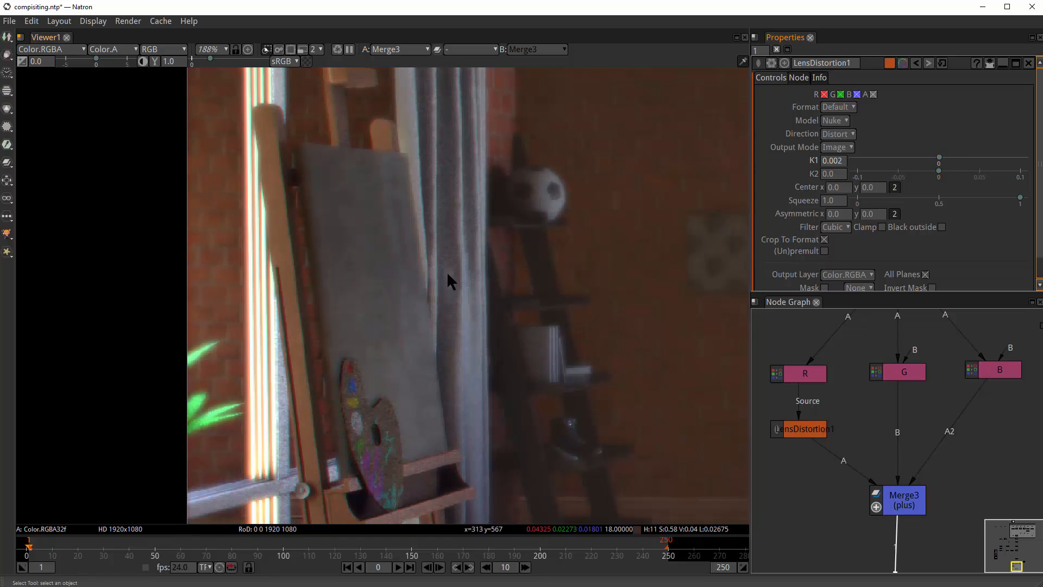
- Examine the color fringing around the window blinds and the archway beside them
scroll(447, 271, down, 3)
drag(693, 342, 391, 304)
mouse_move(545, 312)
mouse_down()
mouse_move(319, 291)
mouse_move(245, 296)
mouse_up()
drag(663, 265, 455, 296)
drag(502, 162, 495, 206)
scroll(495, 206, up, 6)
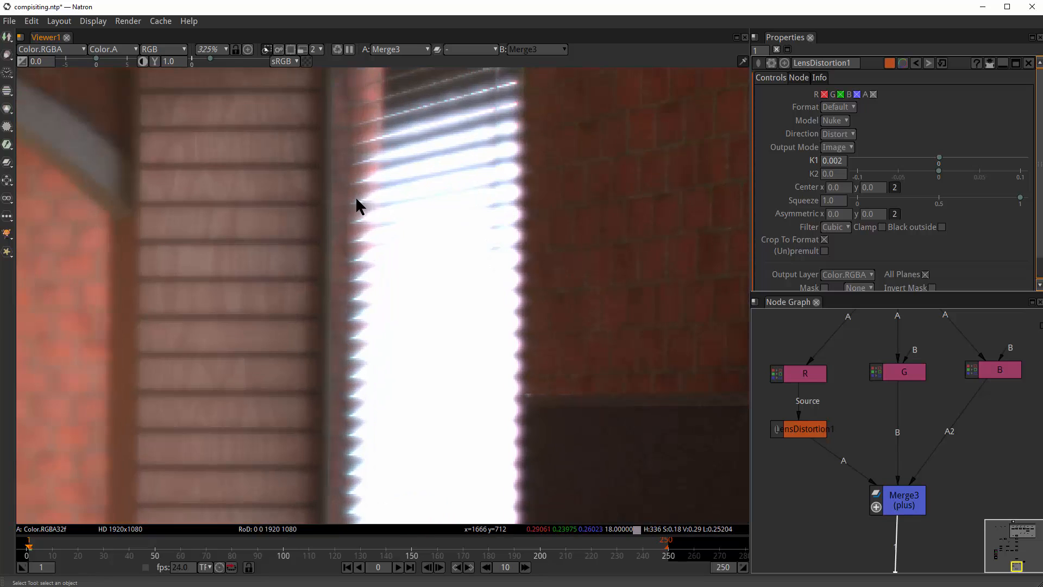
drag(239, 227, 506, 258)
drag(480, 228, 524, 227)
scroll(641, 179, up, 4)
drag(689, 76, 449, 241)
scroll(539, 255, down, 11)
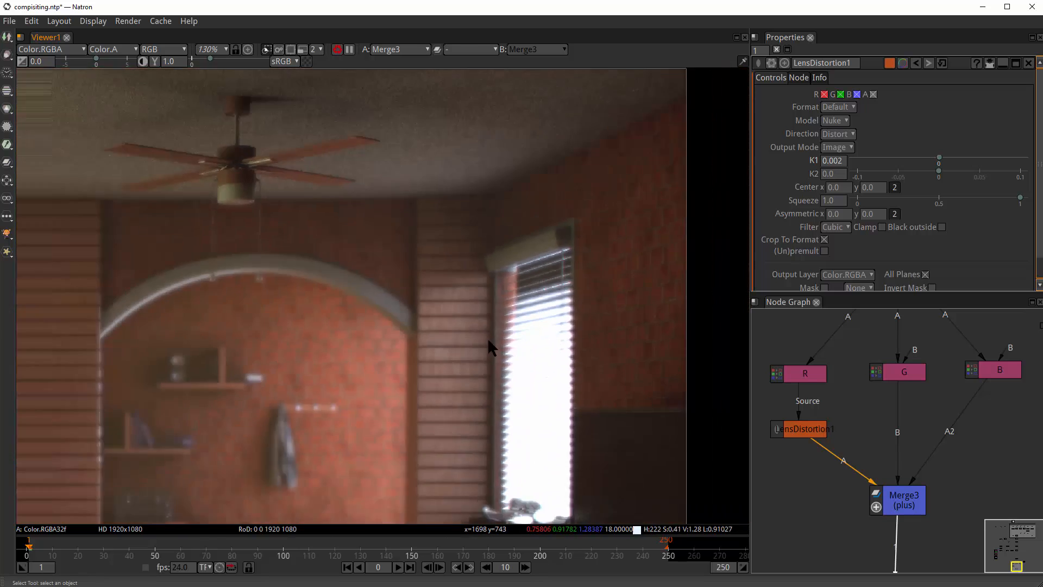
- Examine the color fringing around the easel, palette and curtain, and check the whole frame
drag(321, 338, 565, 312)
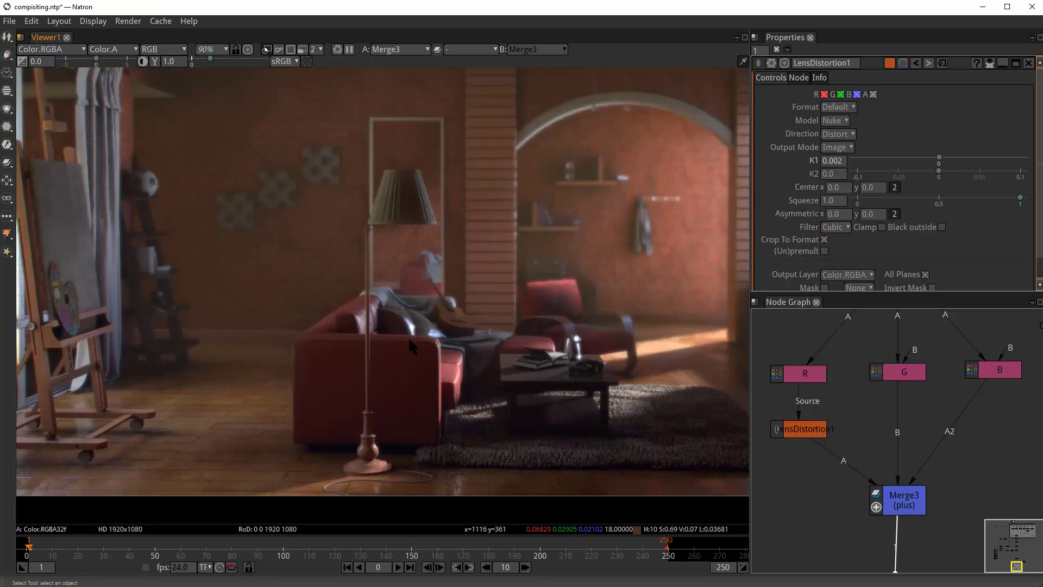
drag(337, 357, 696, 353)
drag(626, 358, 471, 366)
scroll(459, 363, up, 4)
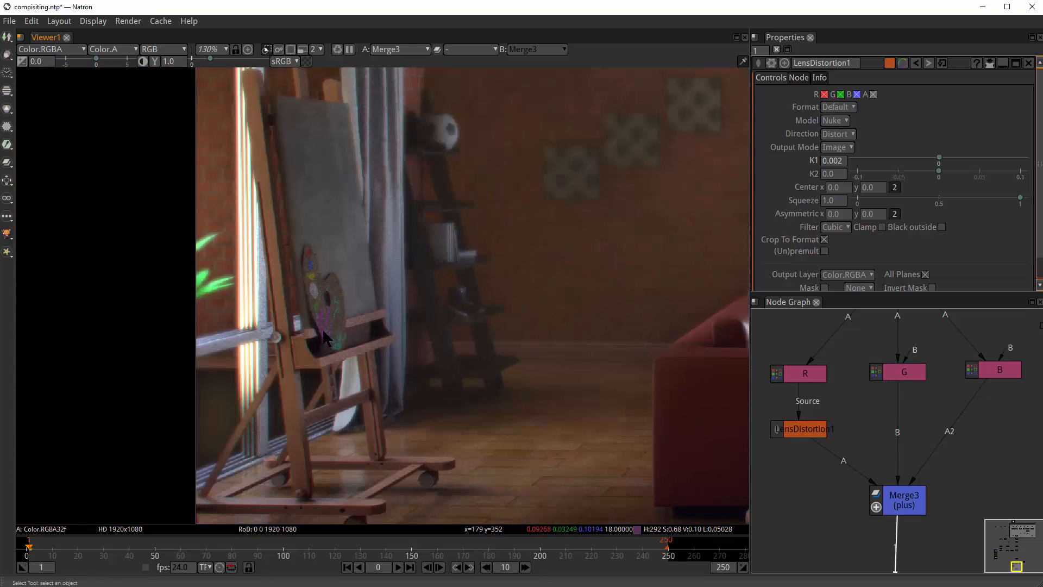
mouse_move(371, 322)
mouse_down()
mouse_move(467, 301)
mouse_move(542, 342)
mouse_up()
scroll(514, 315, up, 6)
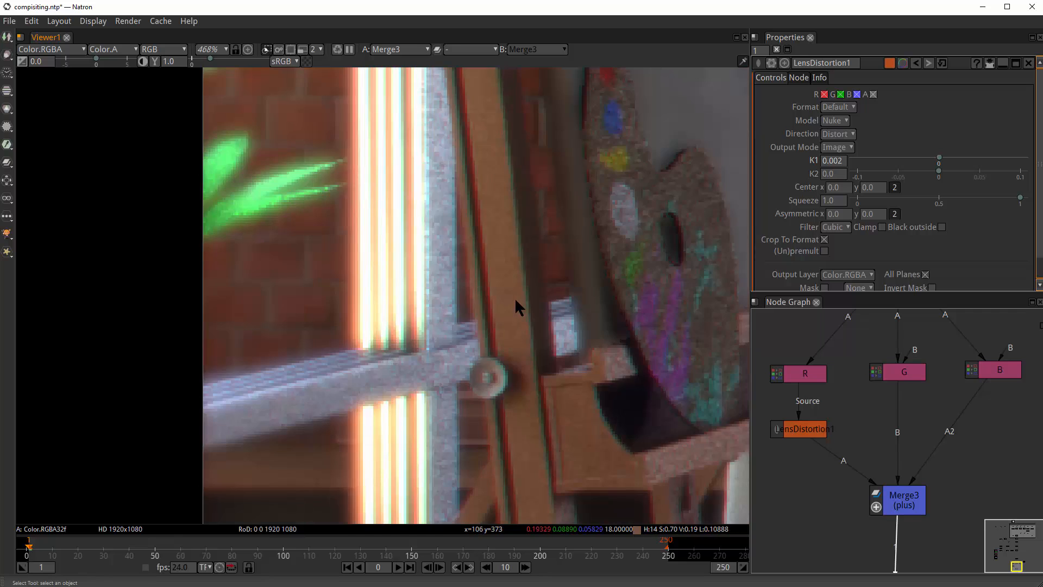
scroll(538, 301, down, 14)
drag(557, 286, 261, 301)
scroll(402, 302, up, 2)
scroll(409, 308, up, 2)
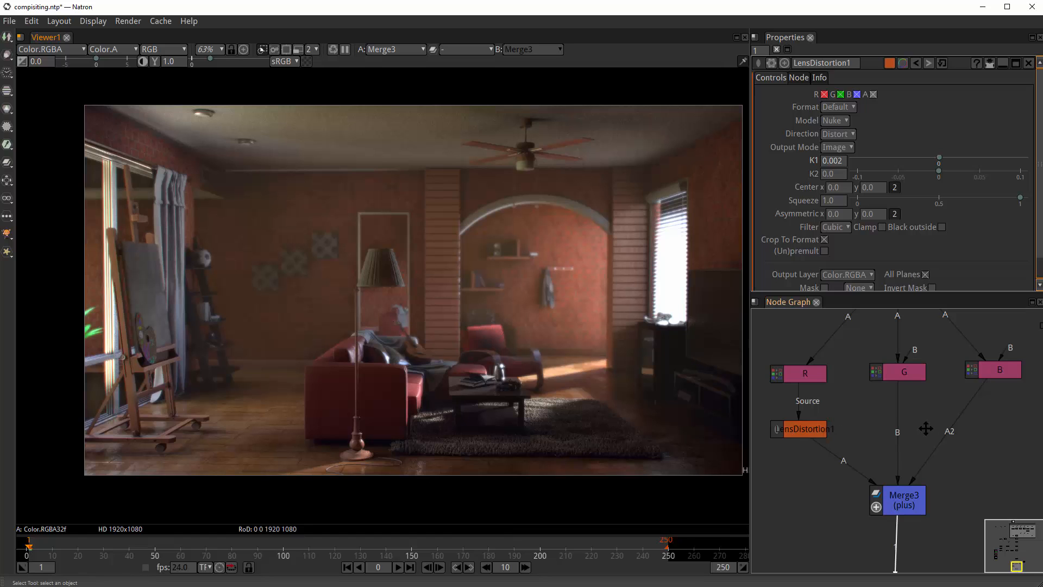
- Copy the red branch's LensDistortion node and insert the copy between the B shuffle node and the Merge node
drag(926, 427, 888, 417)
drag(764, 417, 797, 430)
click(797, 430)
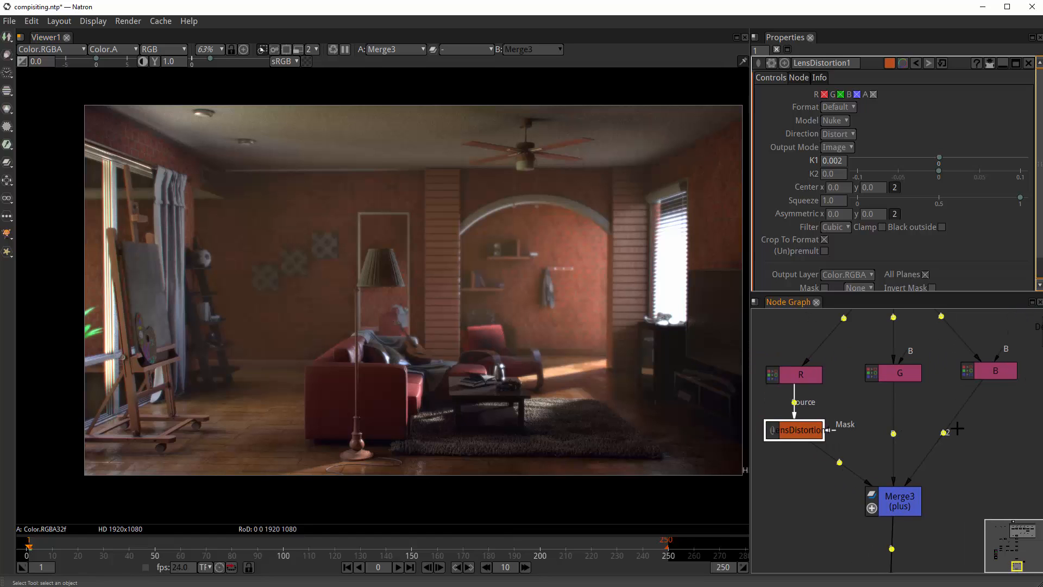
click(990, 373)
key(ctrl+v)
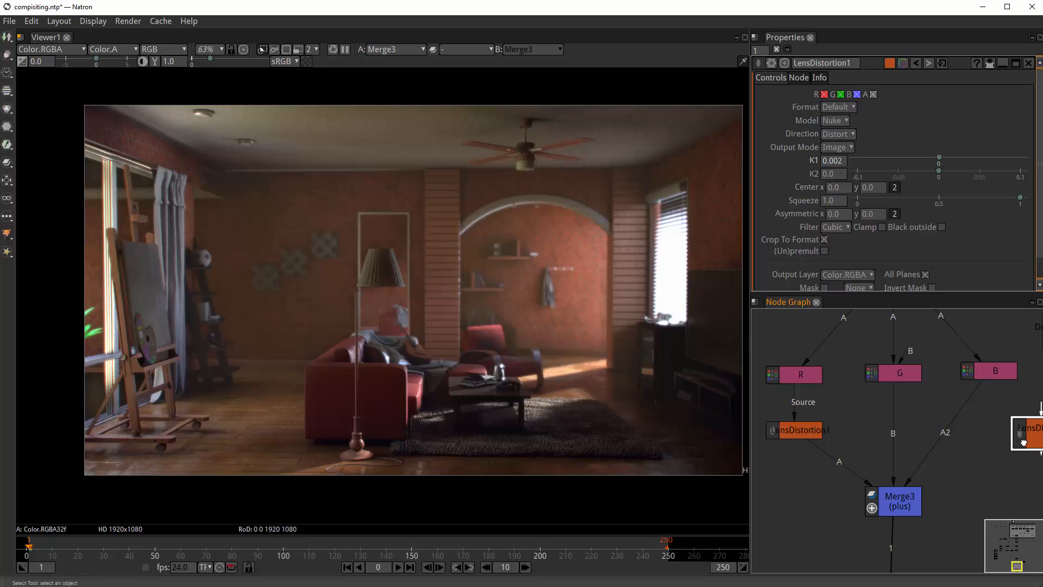
drag(1024, 443, 974, 434)
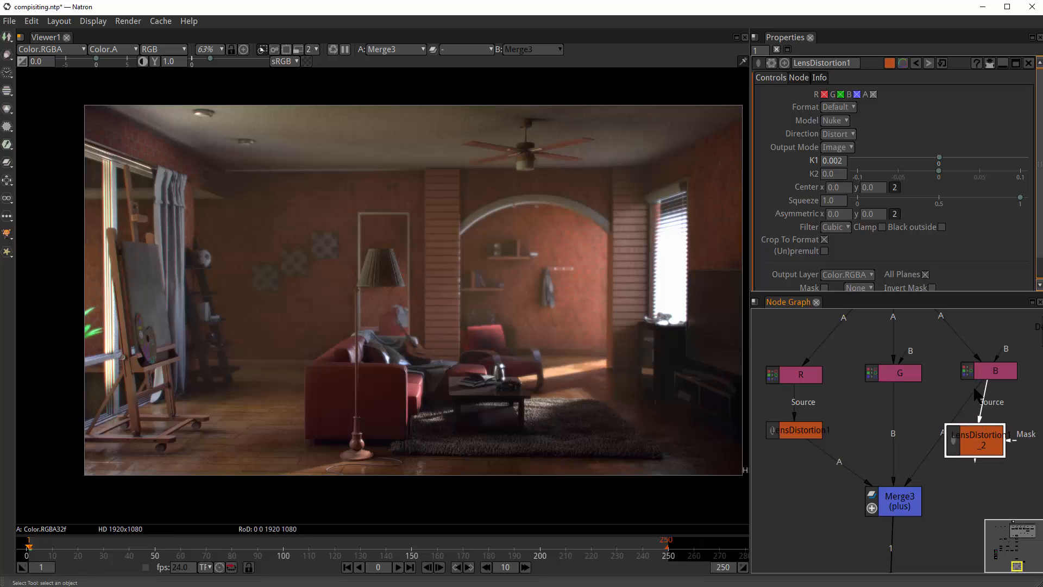
drag(976, 439, 997, 424)
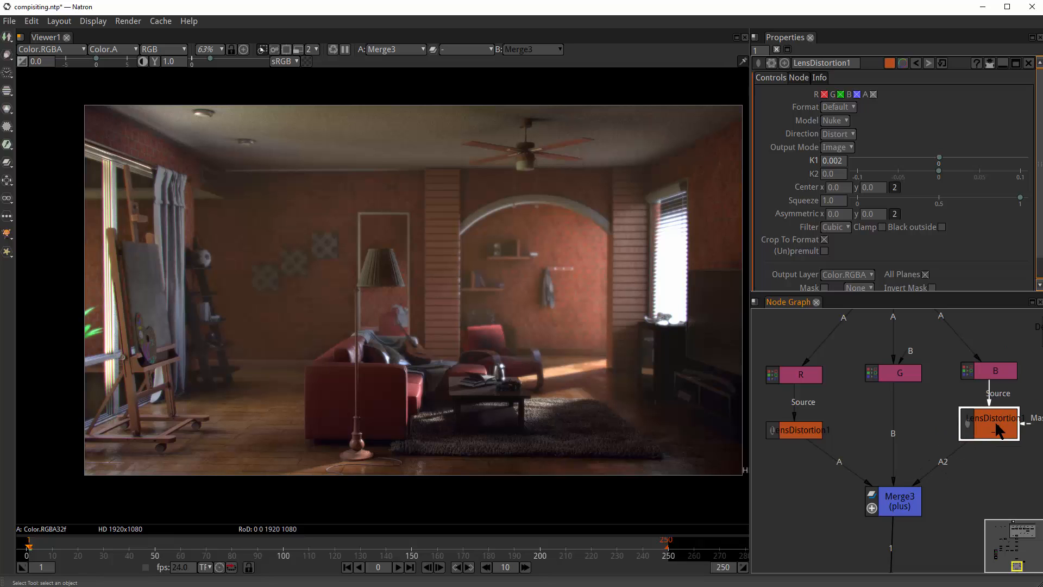
- Try a K1 of -0.008 on the blue branch's LensDistortion node and inspect the fringing around the blinds and easel
drag(941, 157, 937, 157)
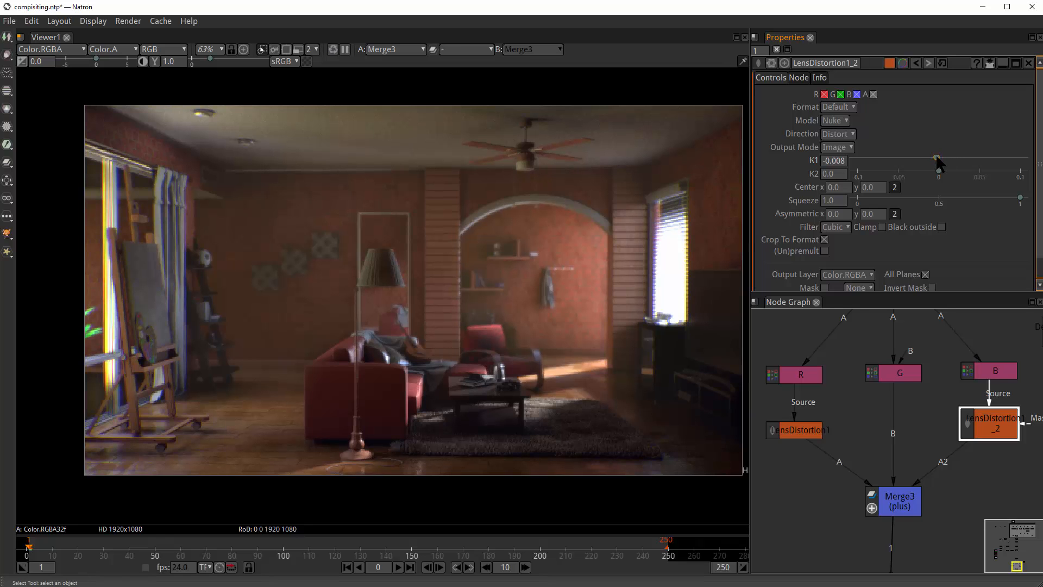
scroll(565, 326, up, 12)
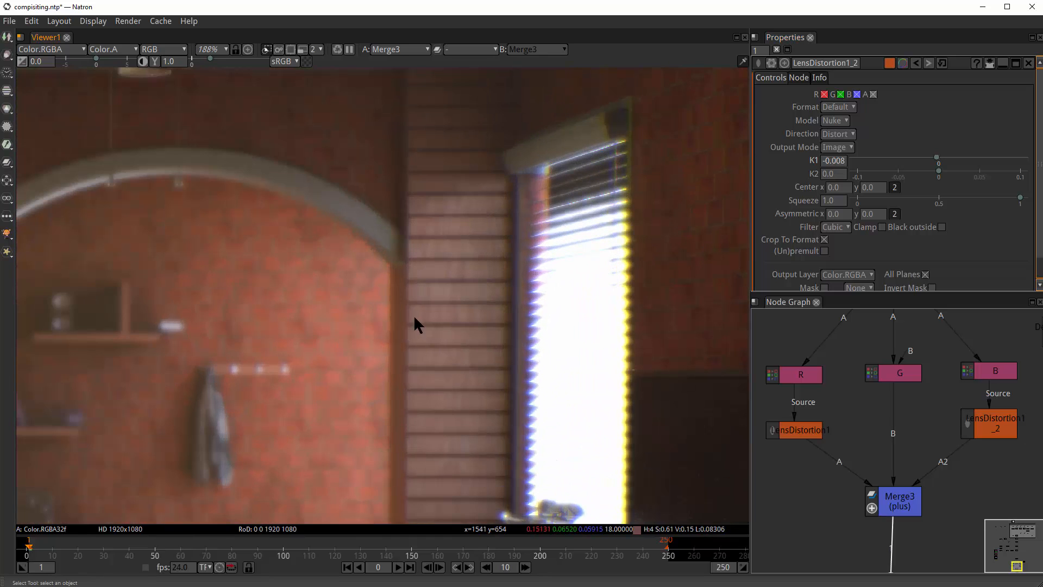
drag(261, 326, 553, 331)
drag(337, 326, 649, 296)
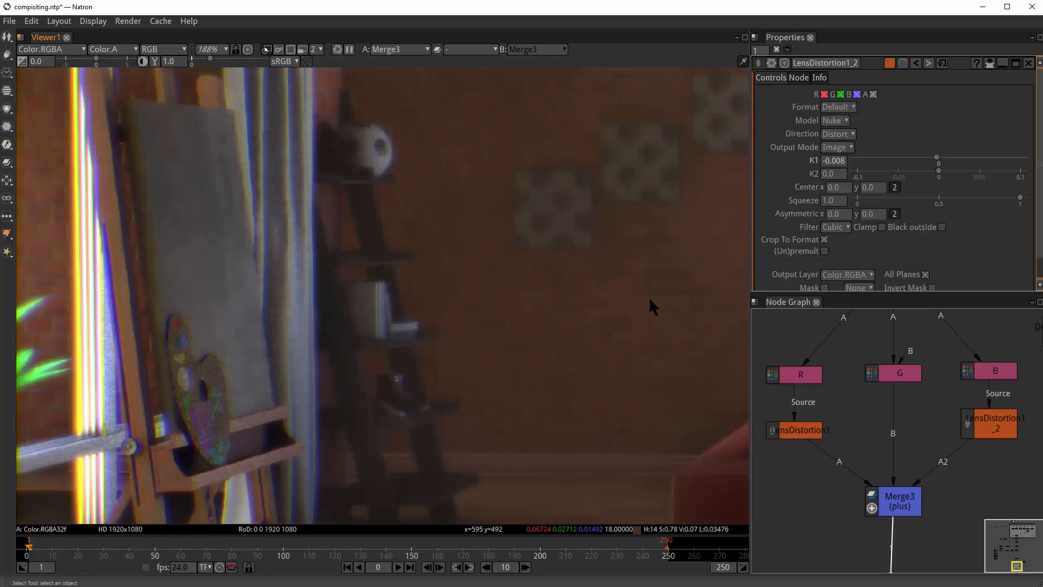
drag(380, 297, 623, 292)
scroll(624, 292, down, 4)
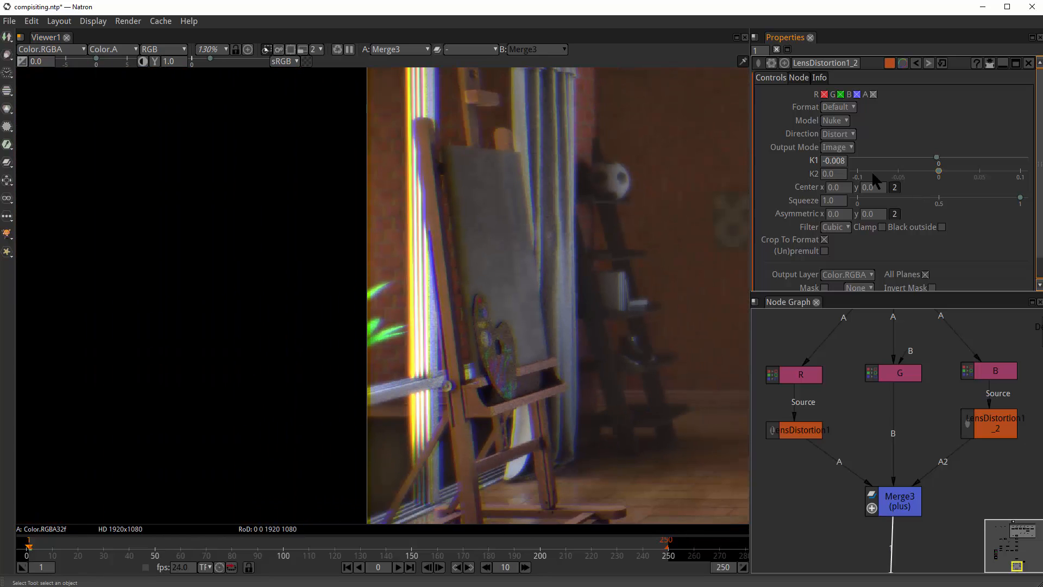
- Set K1 of the blue branch's LensDistortion node to -0.001 and check the full image
text(01)
key(Return)
scroll(461, 292, down, 4)
scroll(461, 292, down, 3)
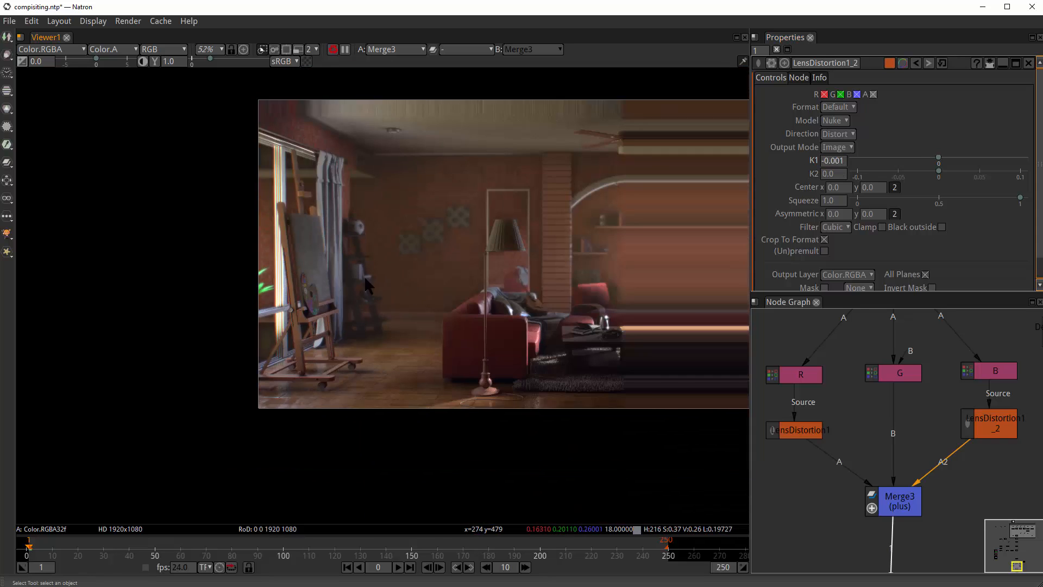
drag(519, 305, 517, 319)
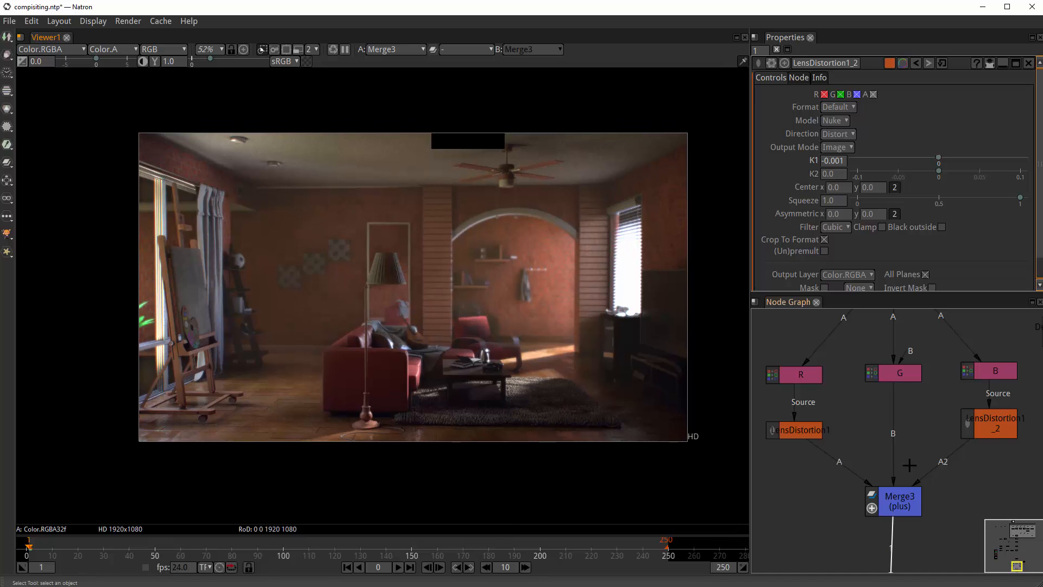
- Tidy the node graph by lining up the B shuffle node and its LensDistortion node with the R branch
drag(922, 506, 925, 412)
scroll(926, 413, down, 2)
drag(917, 474, 918, 518)
drag(916, 422, 895, 453)
click(965, 437)
click(960, 402)
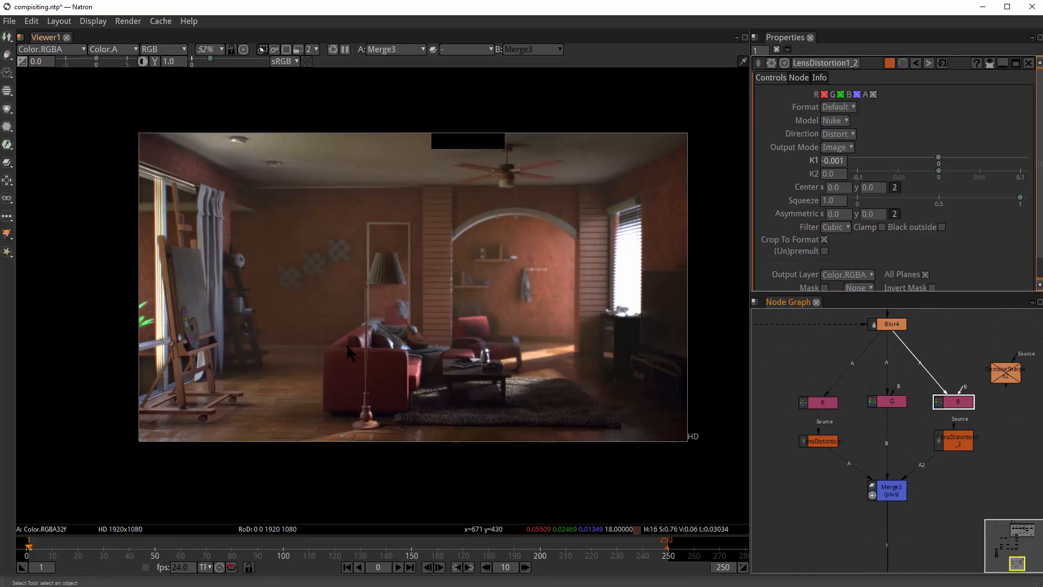
- Compare the G shuffle node's output with the merged result in the viewer
scroll(454, 261, up, 4)
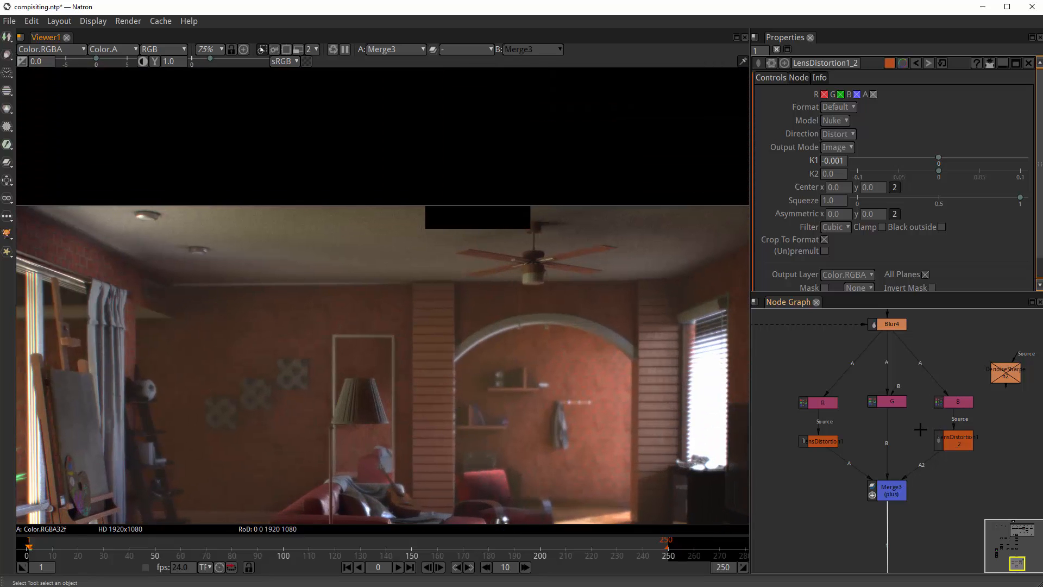
click(897, 401)
key(1)
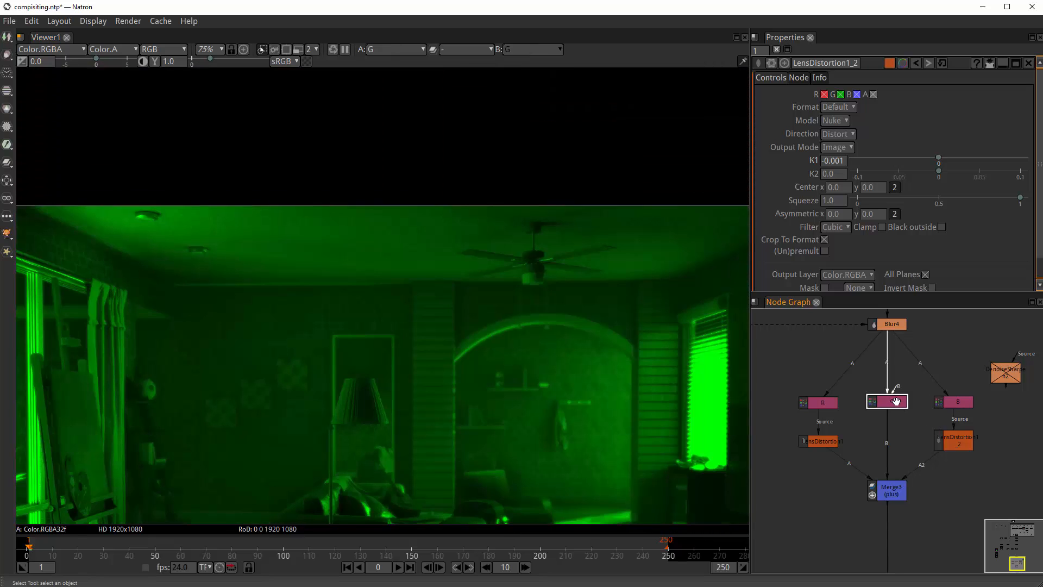
click(891, 492)
key(1)
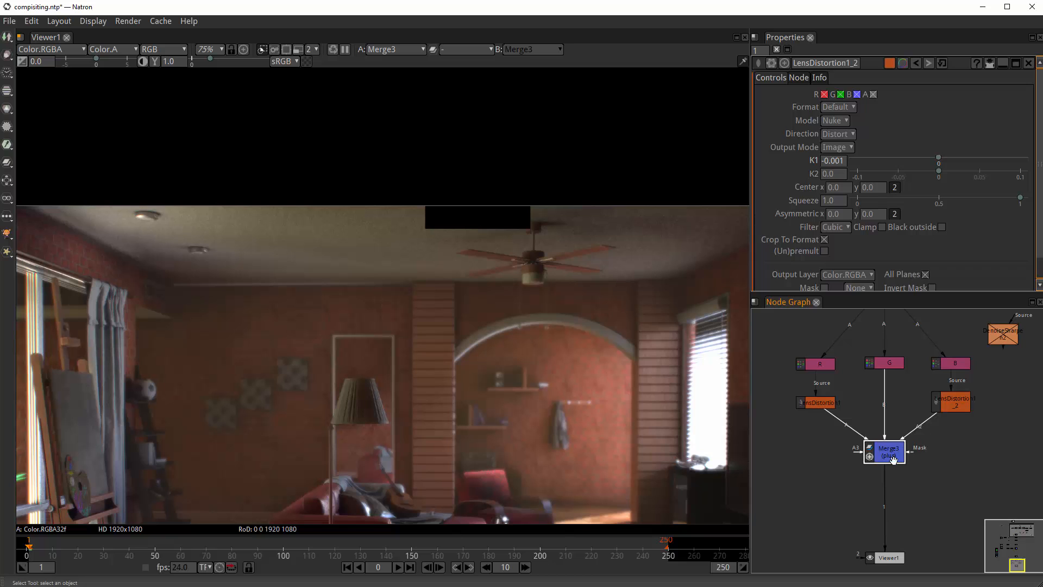
- Check the alpha channel of the red LensDistortion, G and B nodes, then return to the full-color merged result
mouse_move(893, 460)
mouse_down()
mouse_move(894, 497)
mouse_move(893, 476)
mouse_up()
click(826, 403)
key(1)
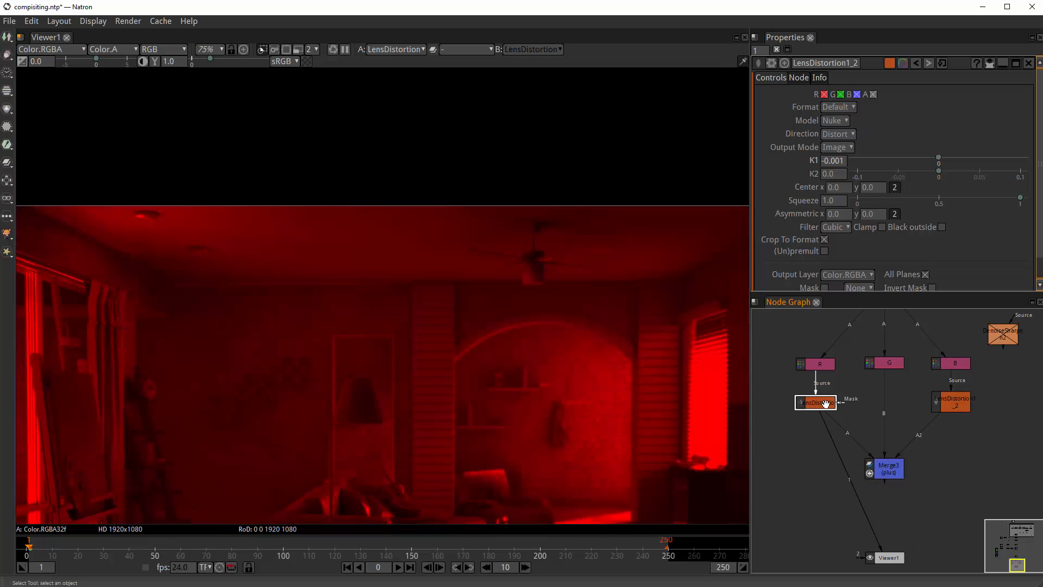
key(a)
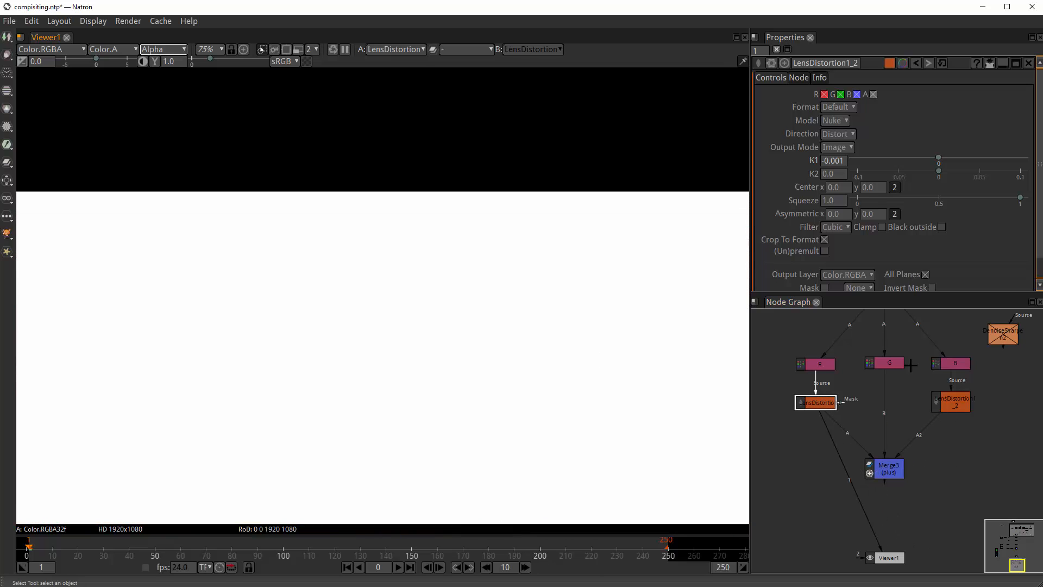
click(889, 363)
key(1)
click(956, 367)
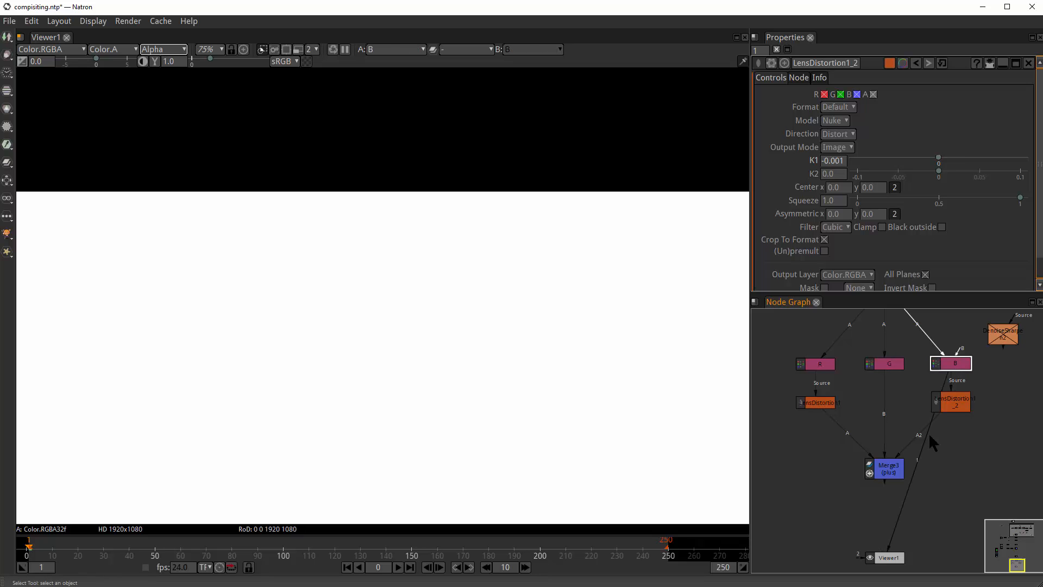
click(888, 469)
key(1)
scroll(514, 298, down, 5)
key(a)
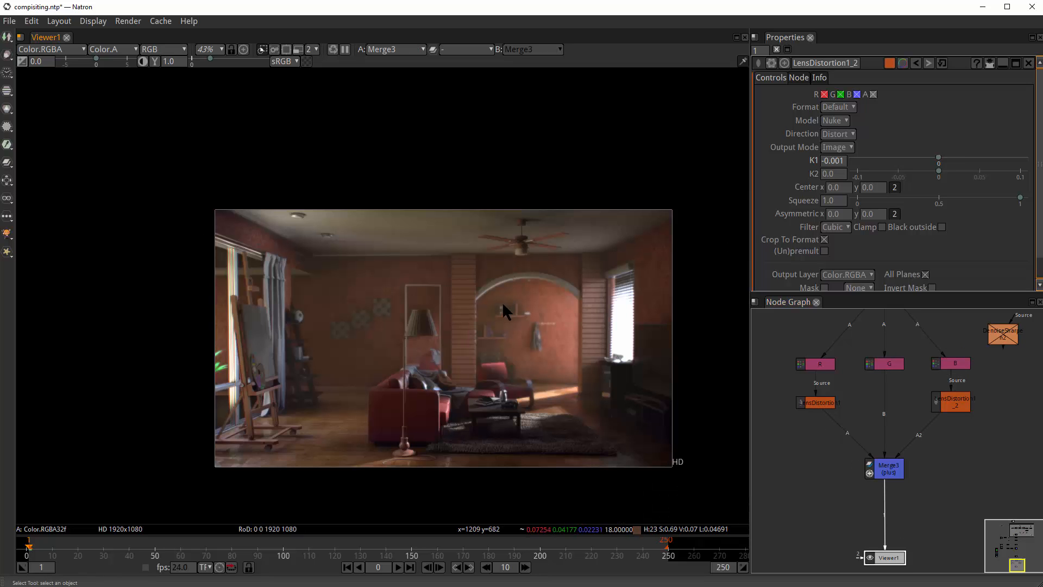
- Save the project and inspect the merged image at several magnifications
scroll(886, 467, up, 3)
drag(890, 393, 894, 425)
drag(452, 330, 460, 357)
key(ctrl+s)
scroll(483, 331, down, 1)
drag(488, 307, 508, 332)
scroll(487, 318, up, 3)
scroll(508, 330, down, 2)
scroll(508, 329, up, 2)
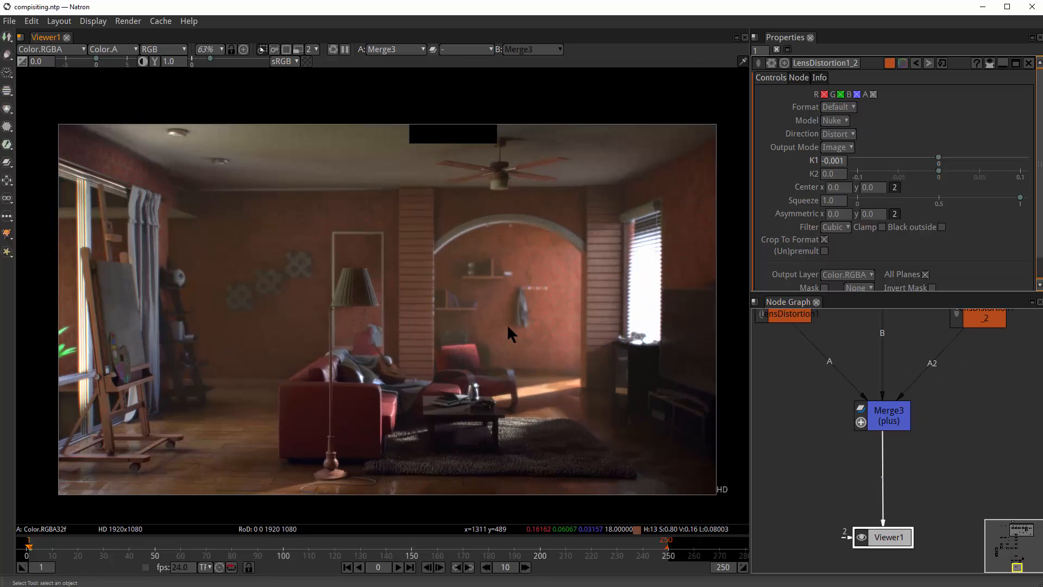
scroll(507, 323, up, 2)
scroll(507, 316, down, 3)
scroll(506, 316, up, 1)
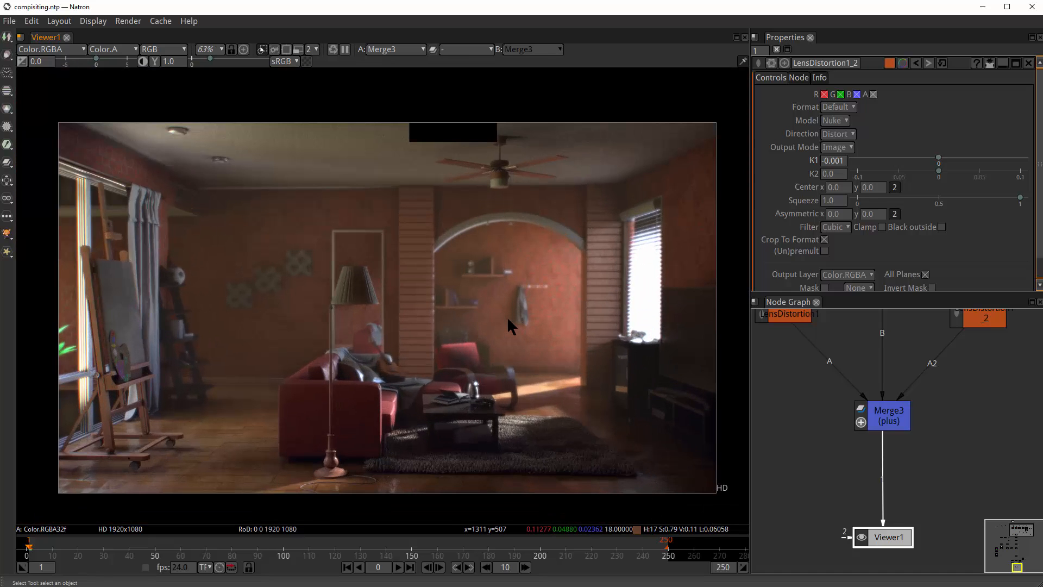
- Delete the Merge node that combines the color branches and add a fresh Merge node in its place
drag(863, 381, 868, 406)
click(795, 335)
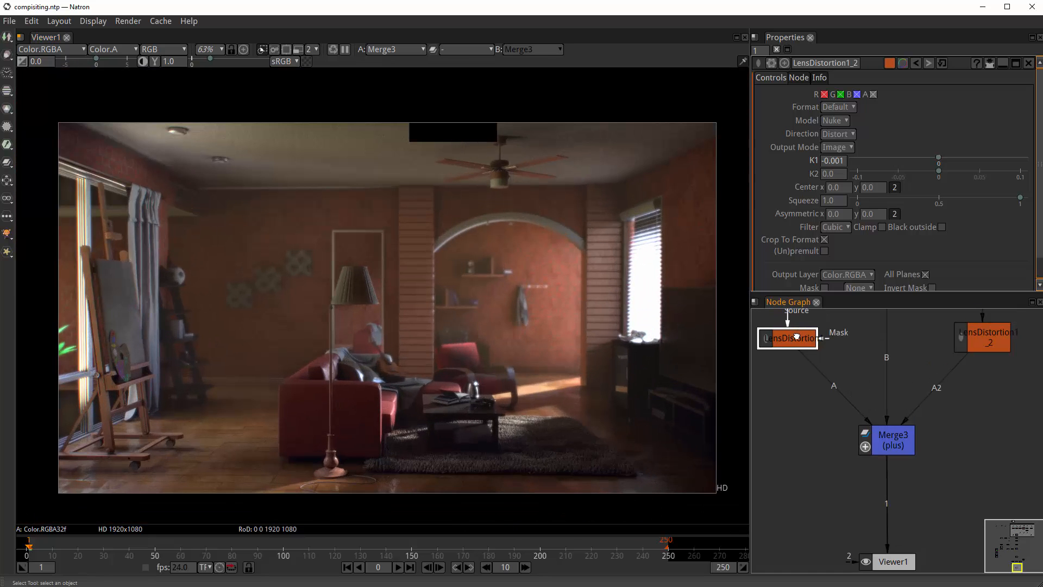
key(1)
click(907, 442)
key(1)
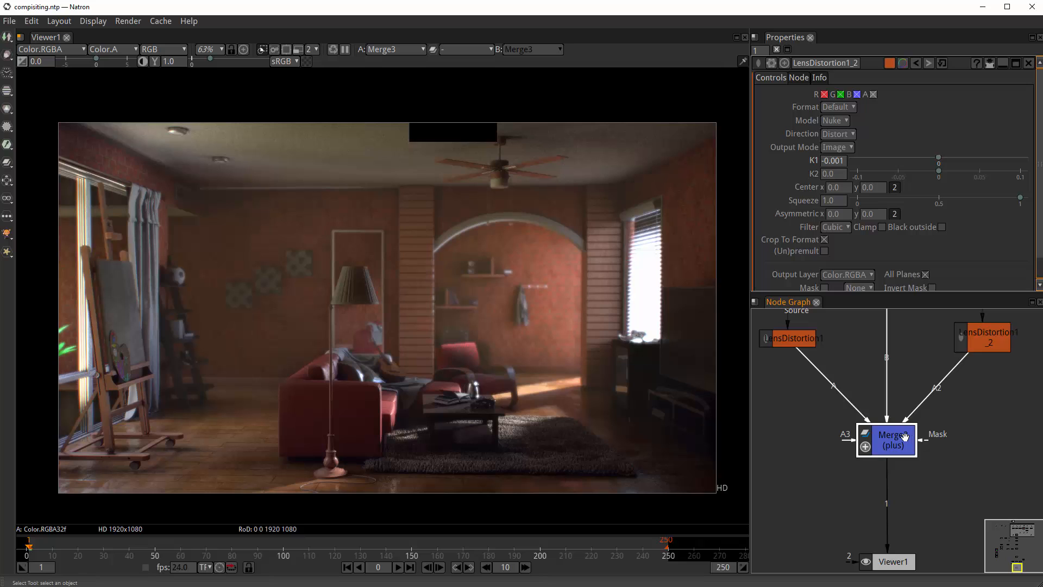
key(Delete)
key(Tab)
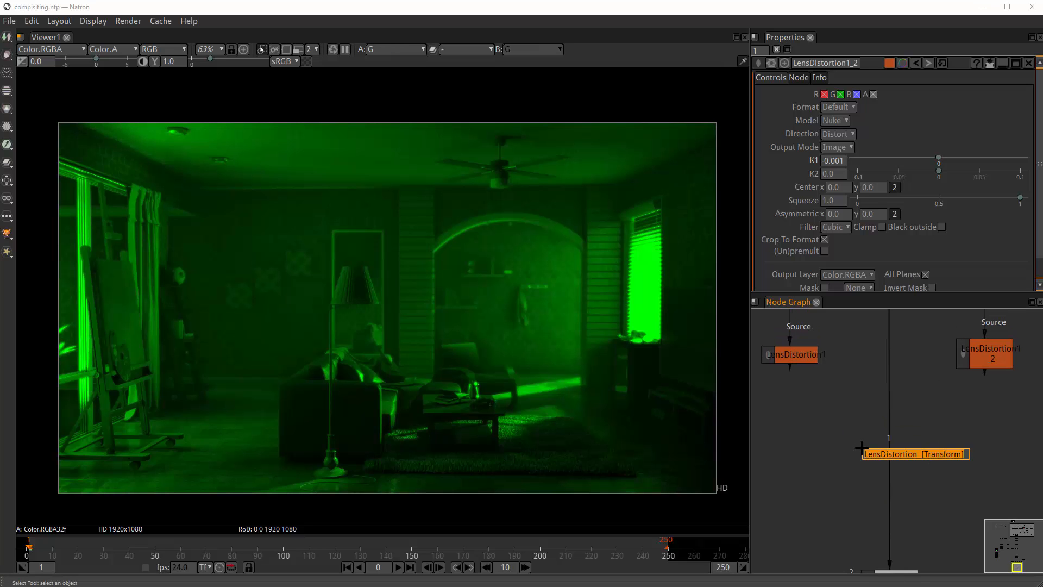
text(Merge)
key(Return)
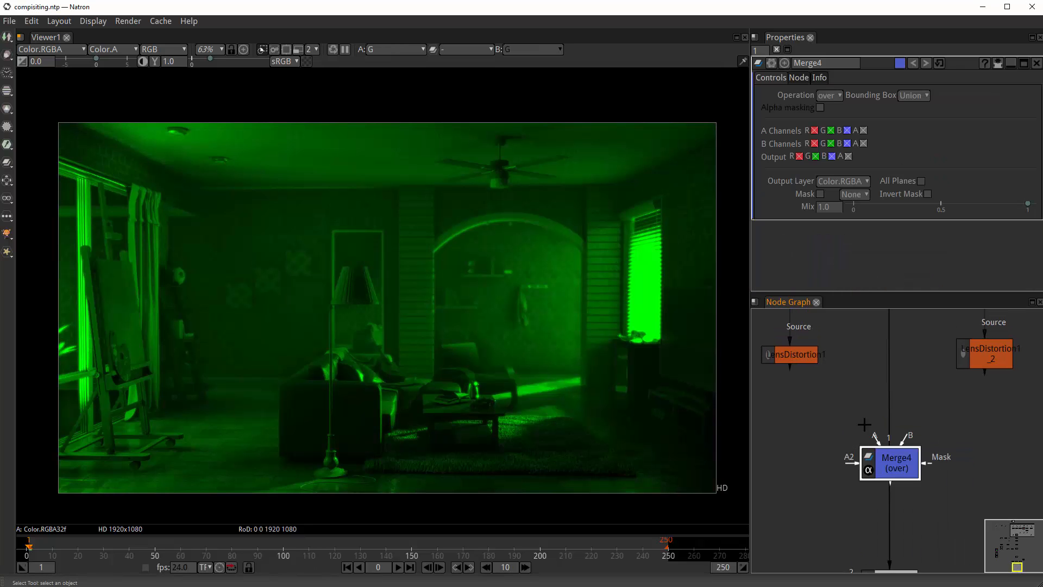
- Connect the red LensDistortion to the new Merge's A input, G to B and the blue LensDistortion to A2, and view the result
drag(808, 364, 808, 365)
drag(847, 391, 836, 459)
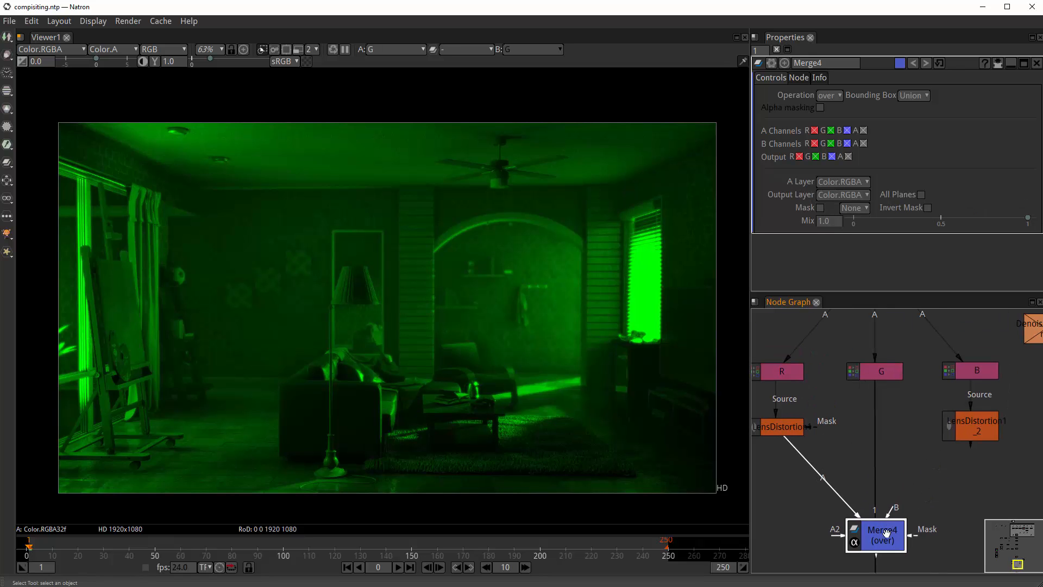
drag(880, 532, 879, 372)
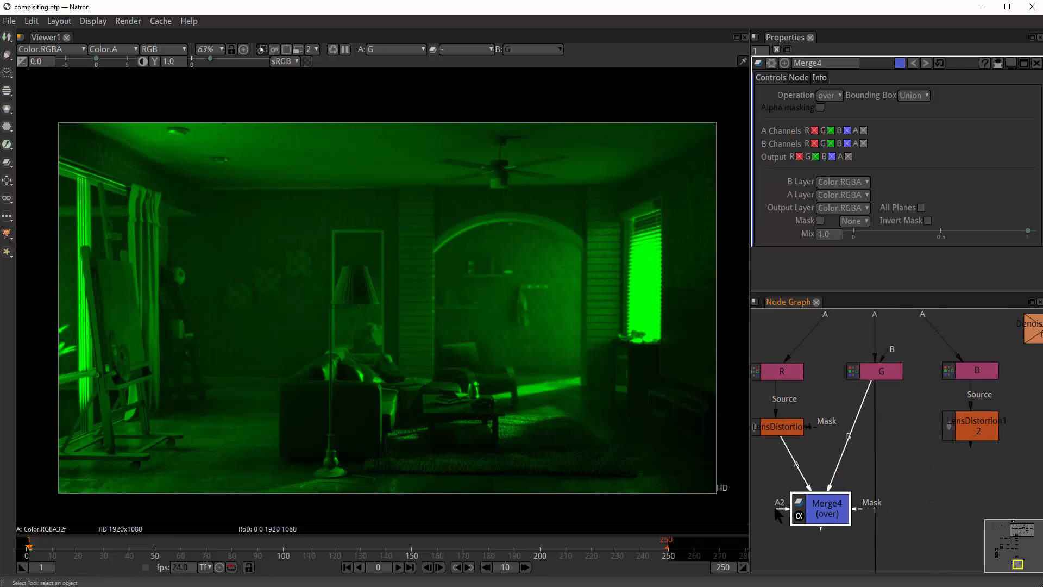
drag(976, 425, 977, 427)
key(1)
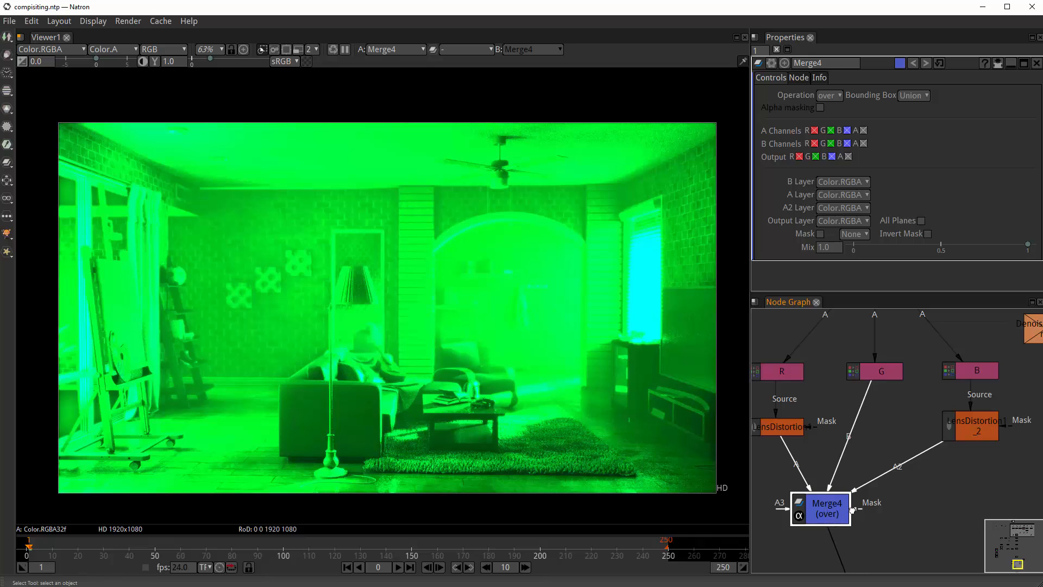
- Set the new Merge node's operation to plus and place it between the two LensDistortion nodes
drag(837, 506, 883, 512)
click(830, 95)
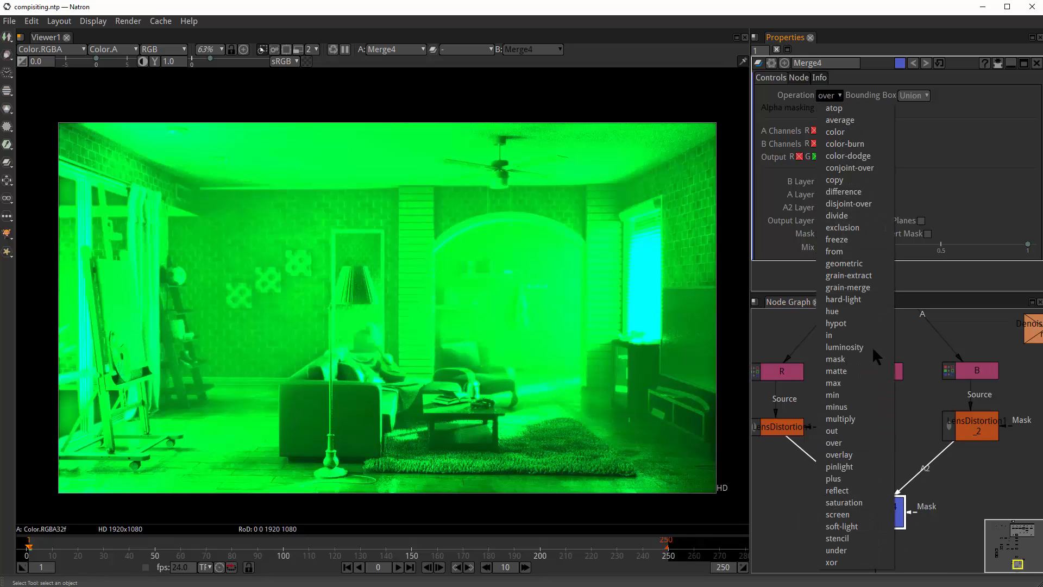
click(854, 479)
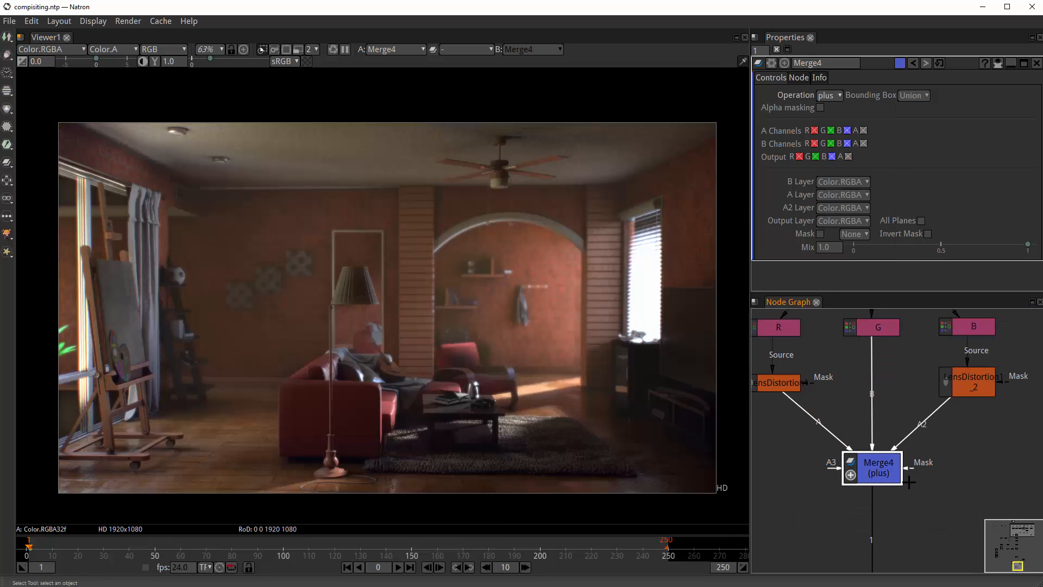
drag(885, 464, 886, 378)
- Add a SeGrain node between the plus Merge node and the viewer
scroll(920, 468, down, 3)
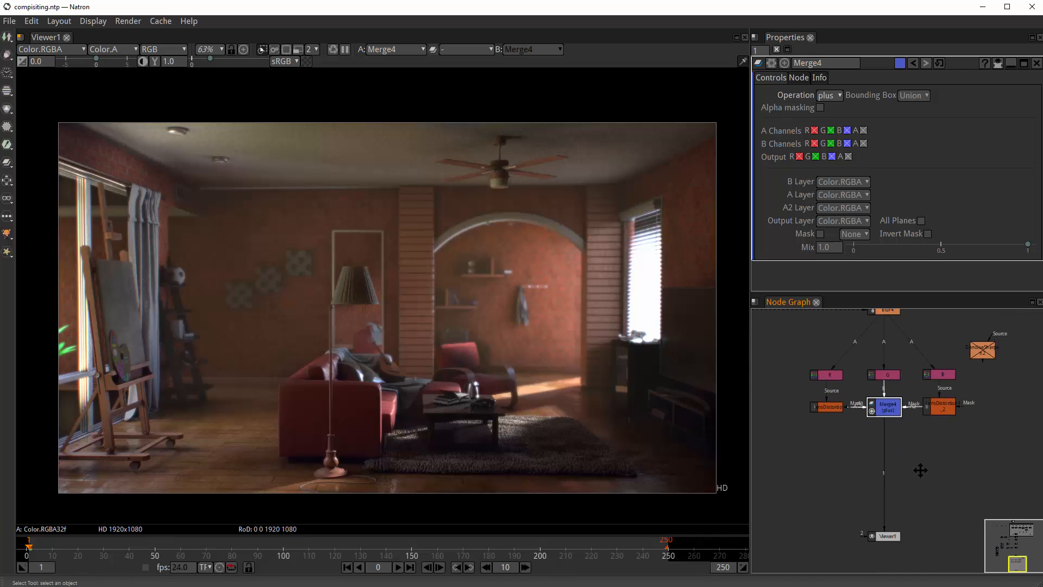
scroll(935, 449, up, 5)
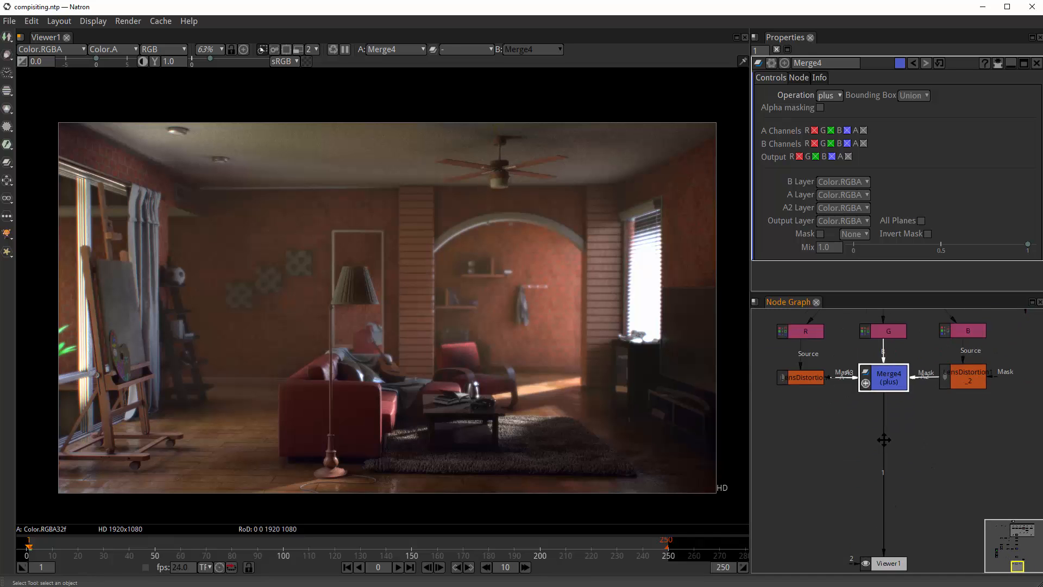
key(Tab)
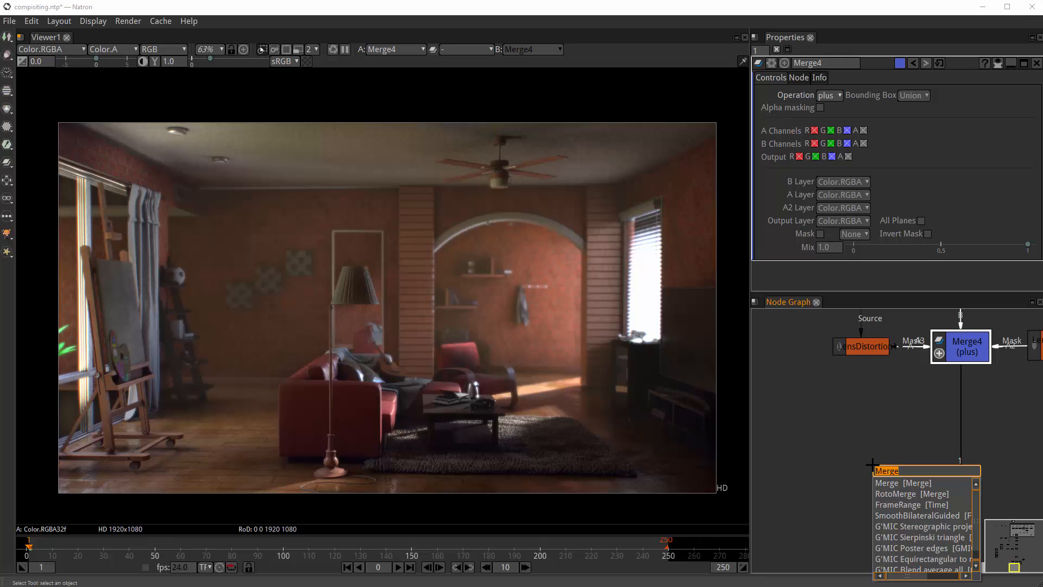
text(GRAIN)
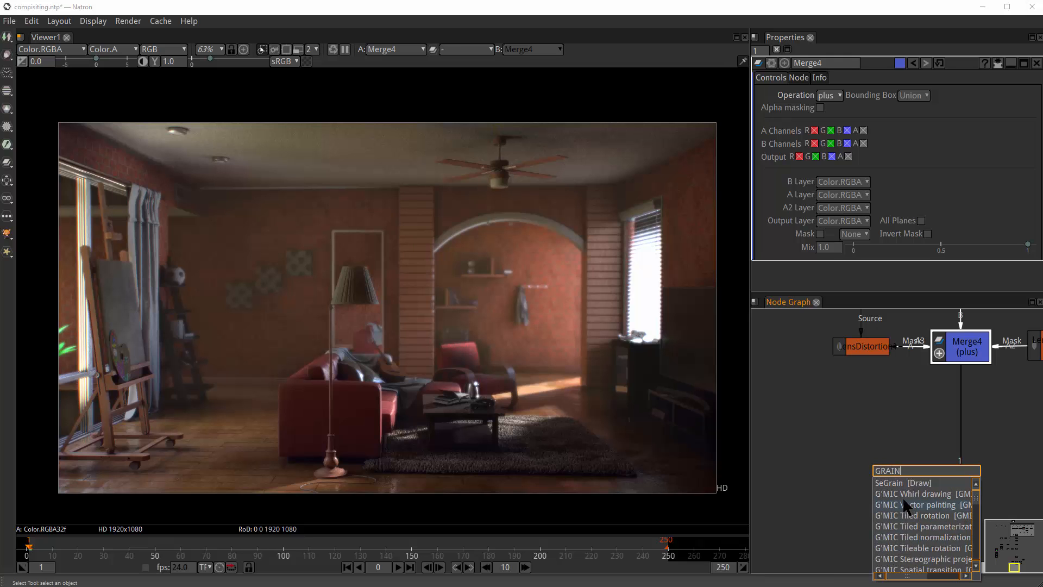
click(905, 481)
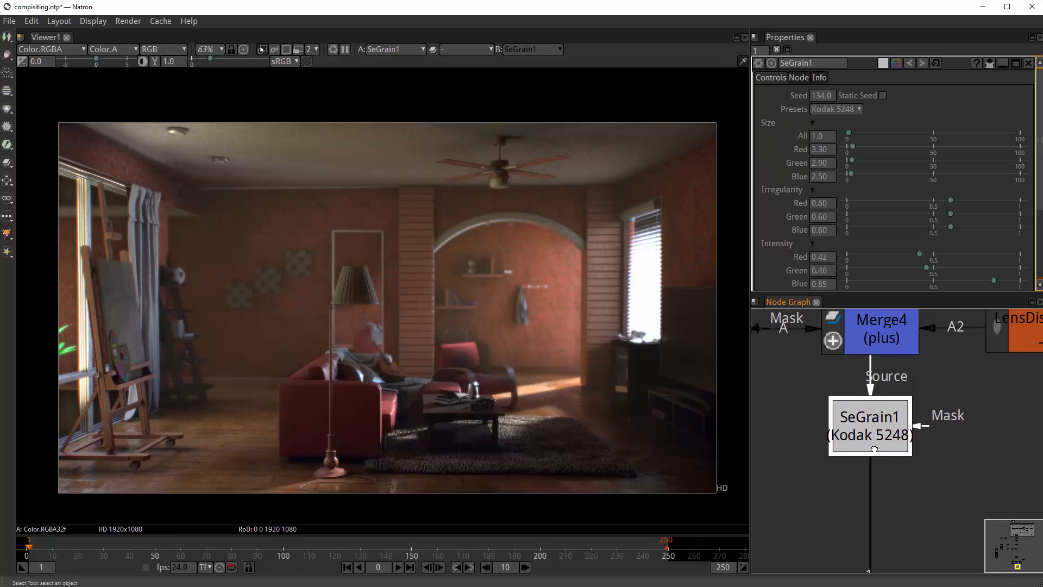
- Review the film stock presets offered for the SeGrain node without changing the selection
scroll(827, 454, up, 5)
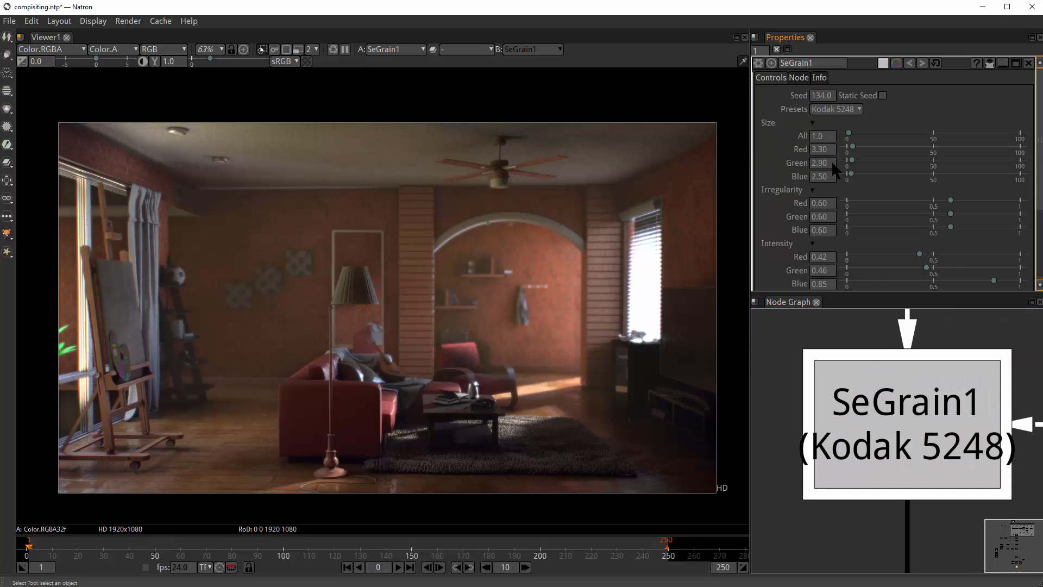
click(851, 111)
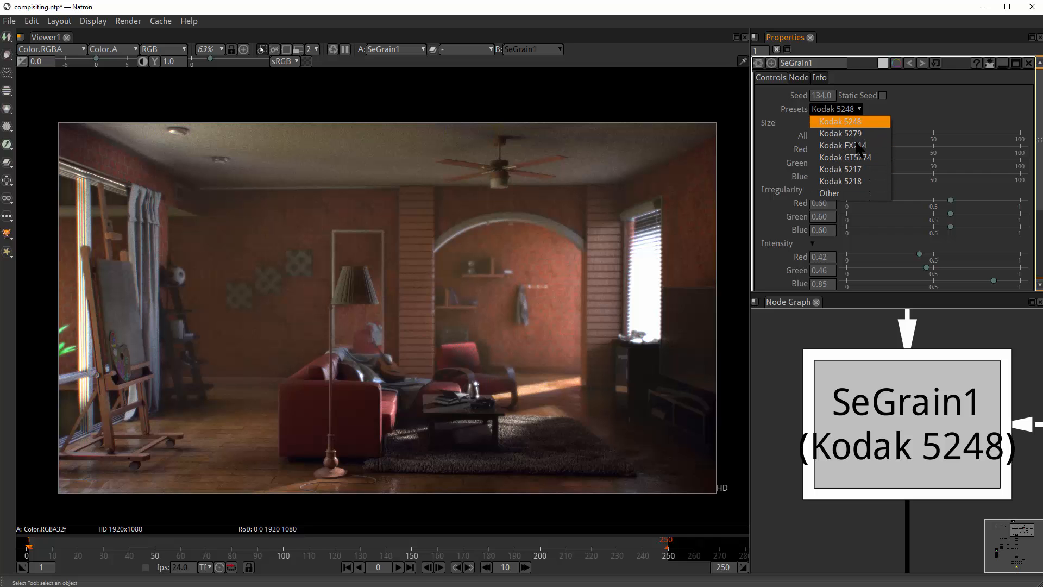
click(795, 331)
click(841, 108)
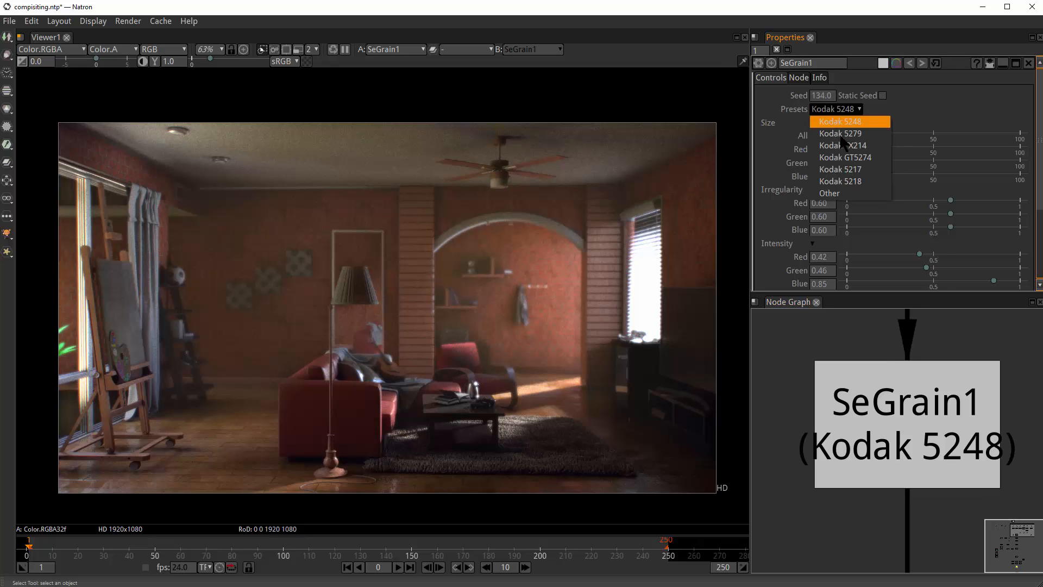
key(Escape)
- Examine the film grain up close across the walls, archway, lamp and sofa
scroll(426, 292, up, 3)
scroll(427, 294, up, 3)
drag(481, 320, 679, 429)
drag(391, 266, 725, 293)
drag(405, 402, 461, 452)
drag(615, 331, 328, 315)
drag(742, 309, 348, 302)
drag(660, 302, 254, 297)
drag(545, 241, 631, 194)
scroll(525, 299, down, 6)
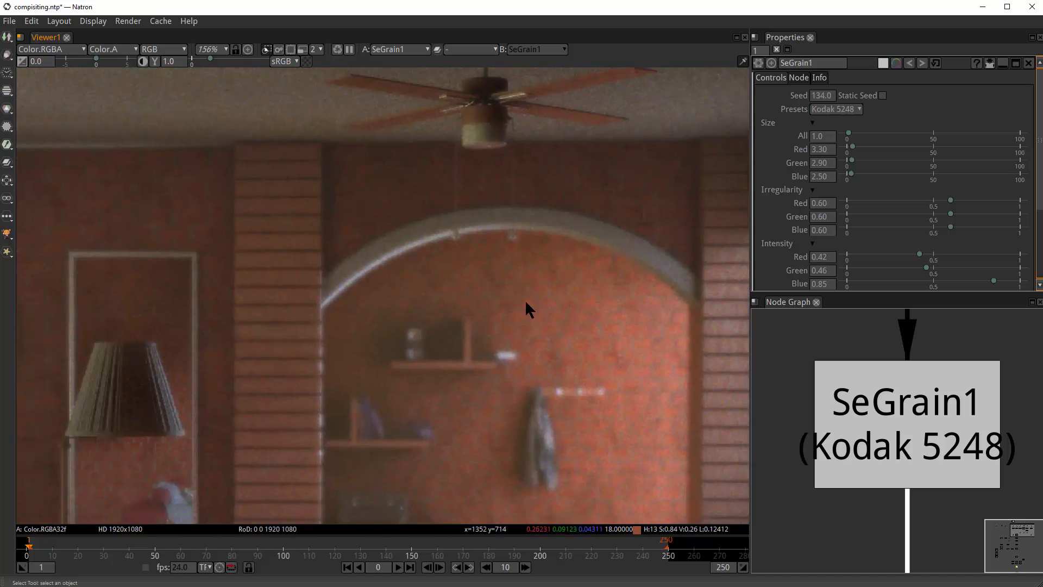
scroll(470, 289, up, 6)
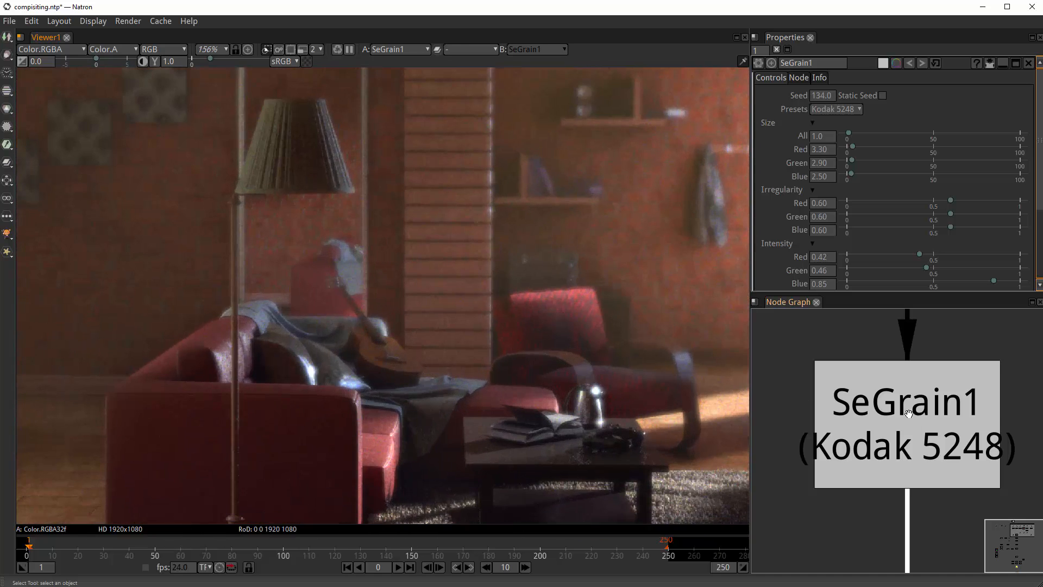
- Toggle the SeGrain node off and on to compare the image with and without grain, close up and in full
click(907, 412)
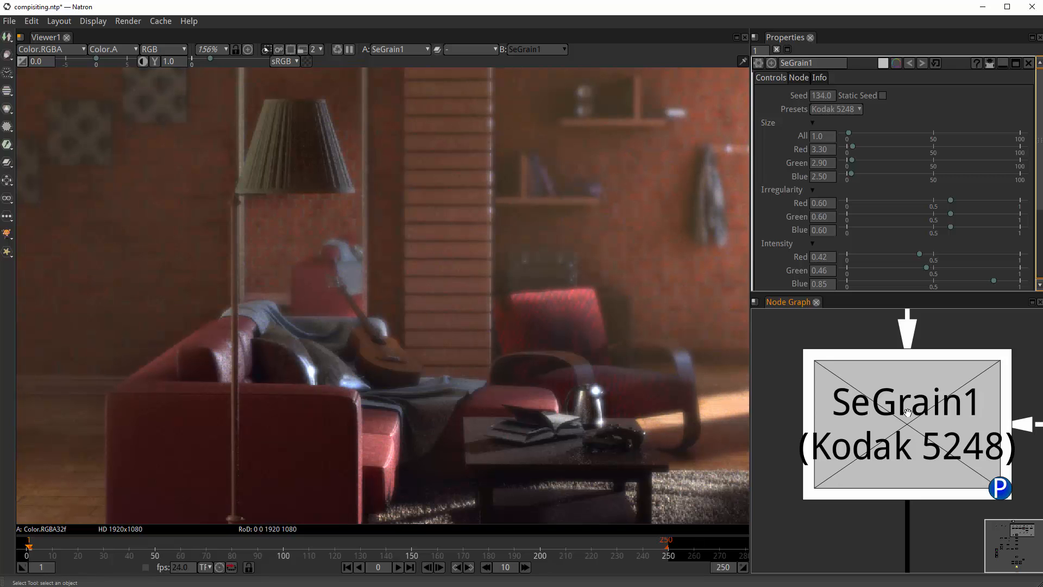
scroll(462, 350, up, 6)
click(948, 411)
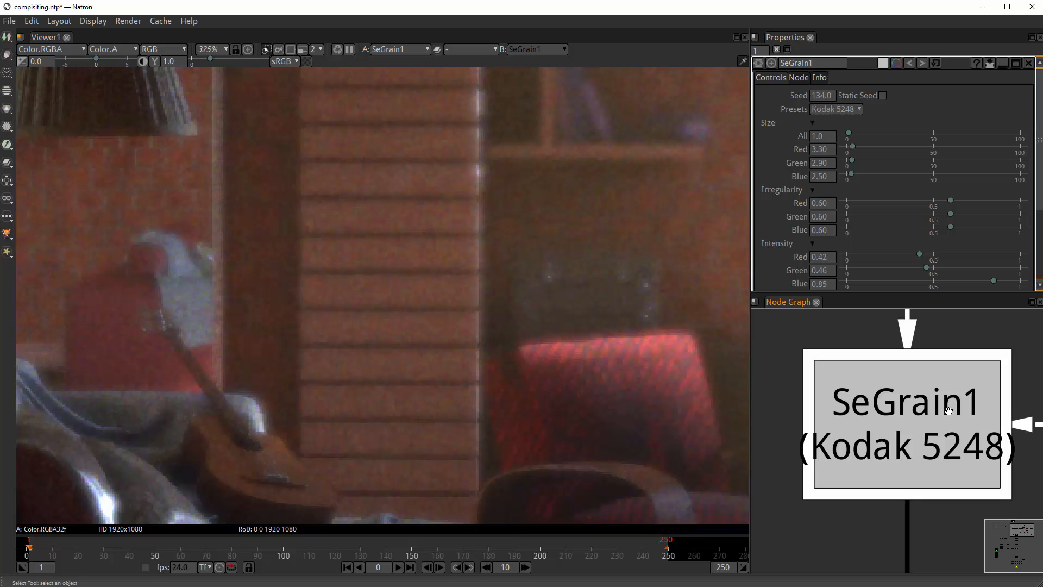
key(d)
key(d)
key(f)
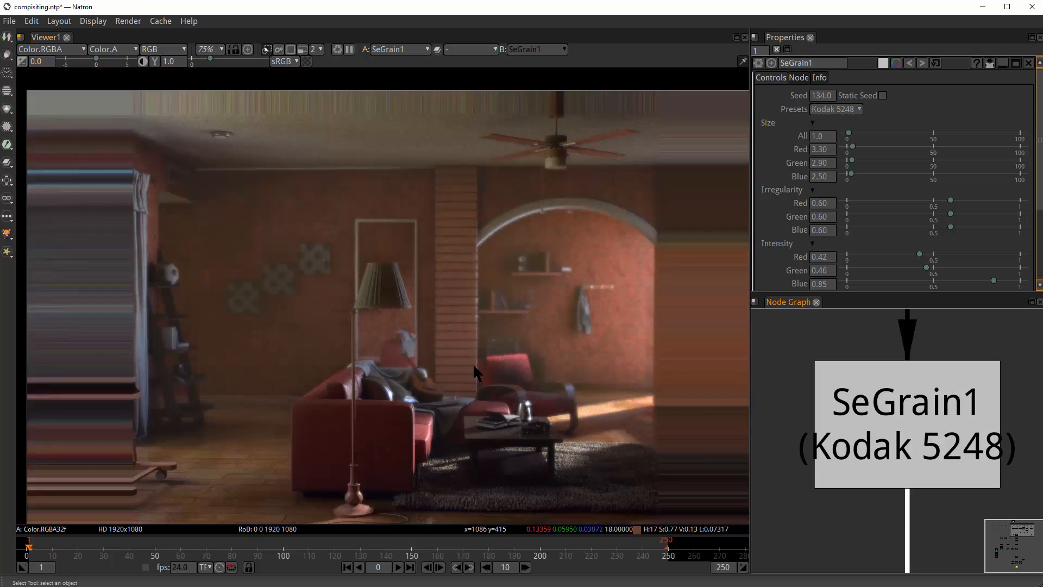
scroll(487, 338, up, 2)
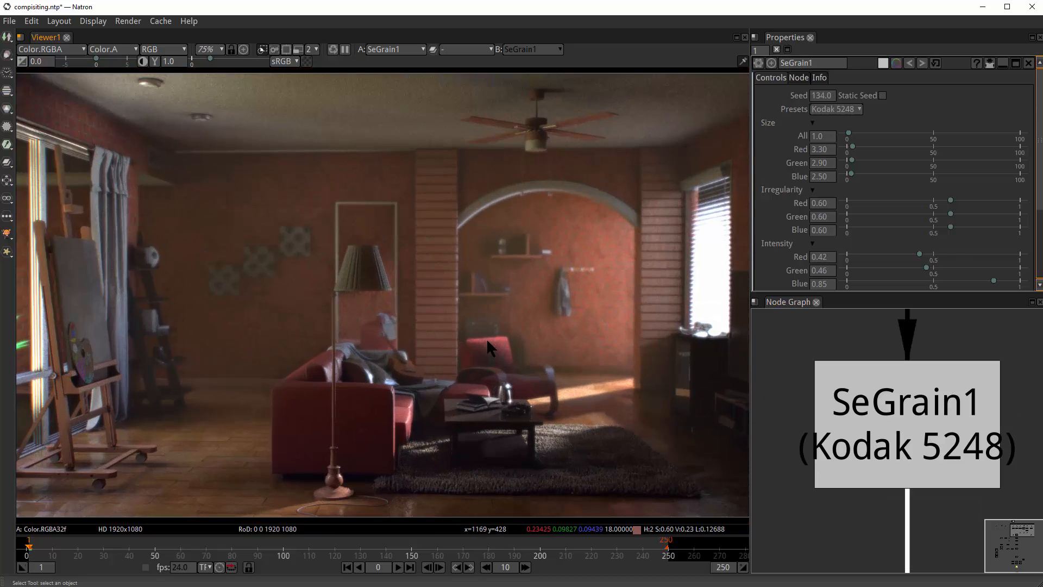
scroll(902, 410, down, 3)
scroll(902, 411, down, 2)
- Move the SeGrain node down the graph and position it directly above the Viewer node
drag(902, 413, 902, 506)
drag(577, 375, 517, 334)
drag(924, 550, 848, 468)
click(842, 457)
drag(856, 506, 857, 533)
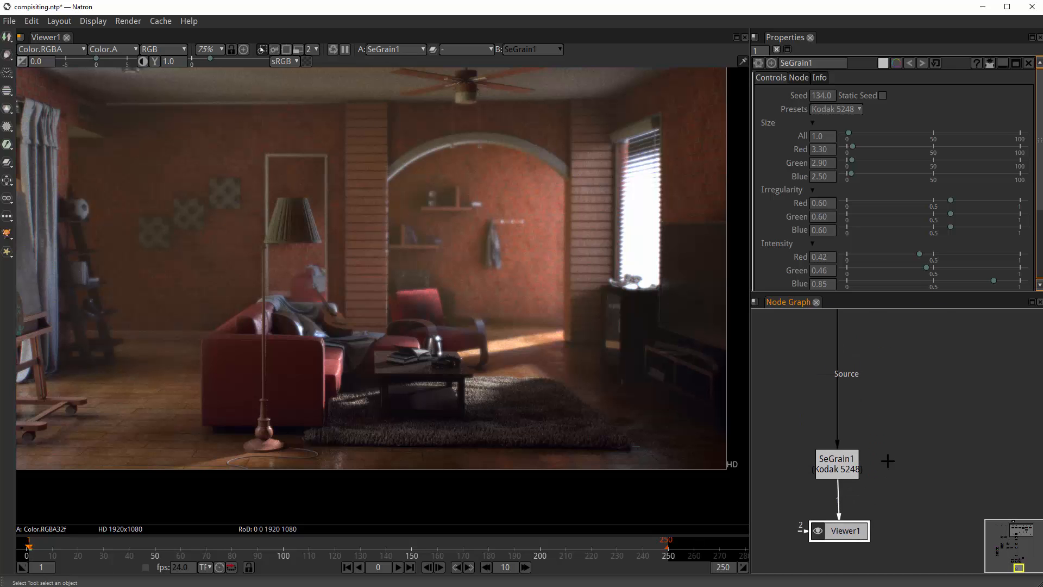
- Insert the disabled DenoiseSharpen2 node between Merge4 and SeGrain1 and re-enable it
scroll(887, 461, down, 3)
drag(944, 367, 878, 481)
scroll(878, 481, up, 5)
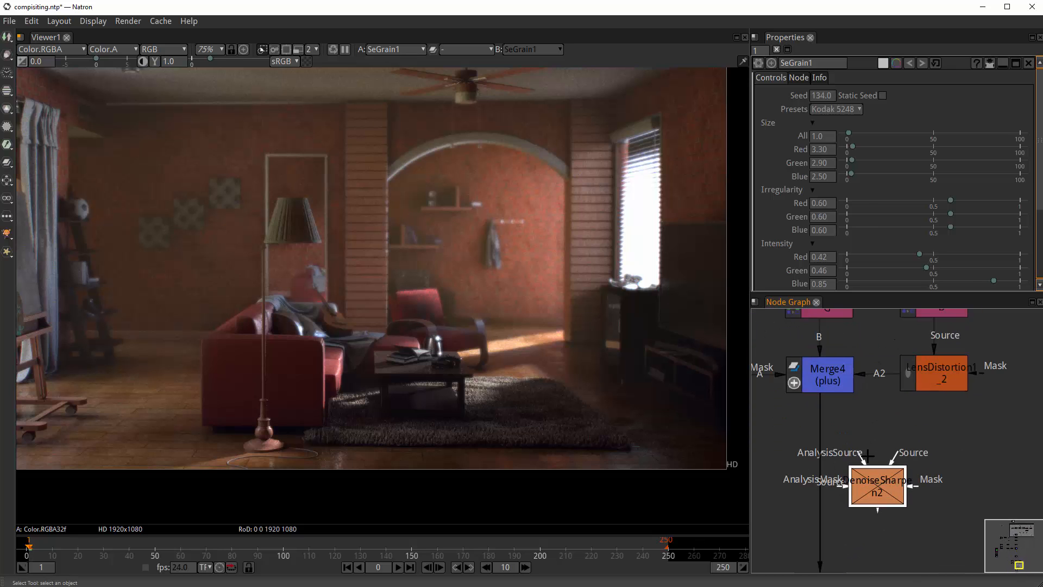
drag(828, 395, 857, 406)
click(820, 370)
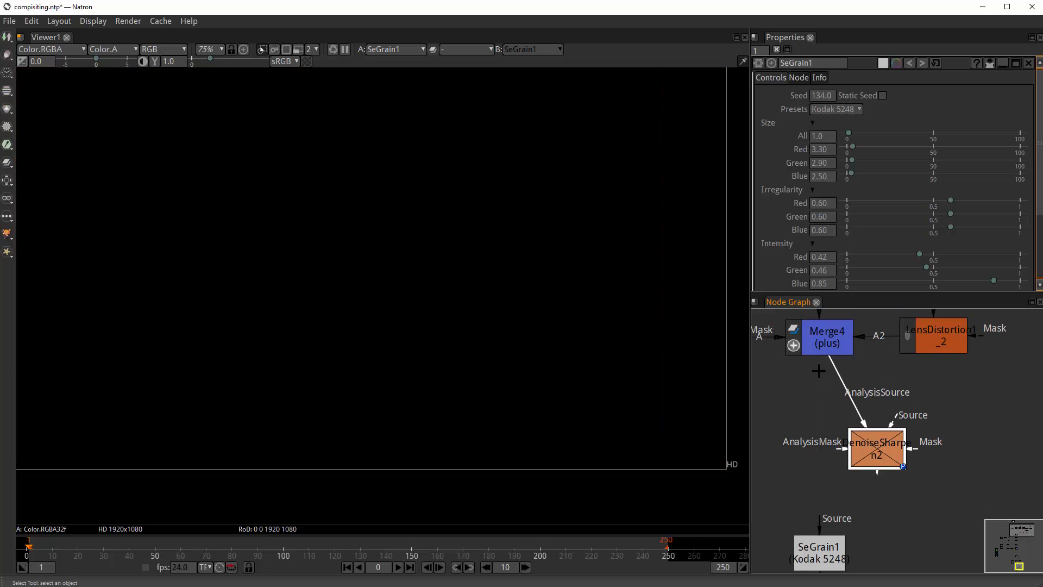
drag(884, 461, 861, 449)
drag(835, 509, 815, 432)
scroll(586, 338, down, 3)
drag(492, 326, 464, 348)
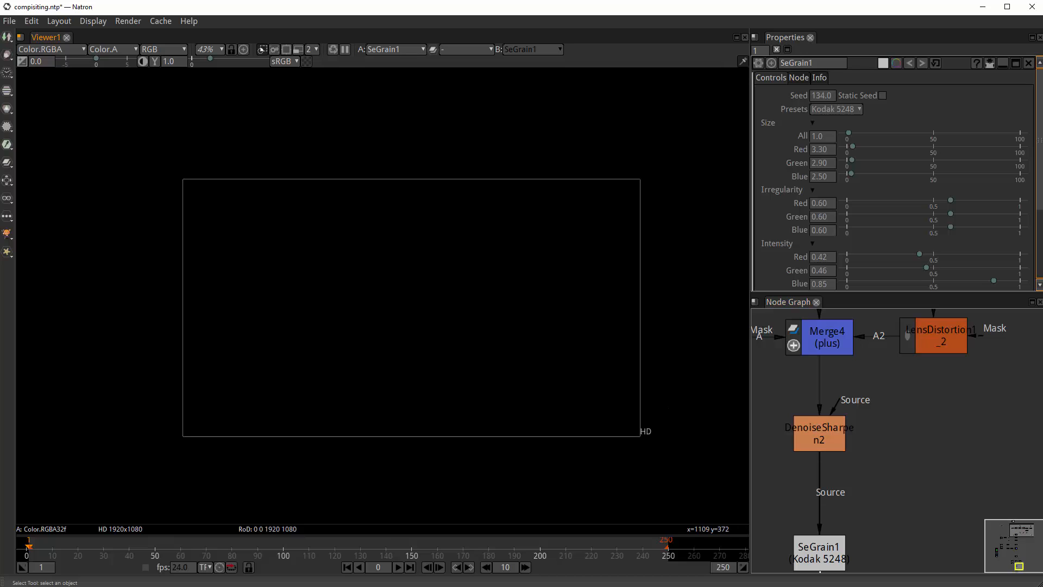
- Tidy the end of the graph by aligning Merge4 and the Viewer vertically with DenoiseSharpen2 and SeGrain1
scroll(450, 340, up, 2)
drag(865, 535, 847, 516)
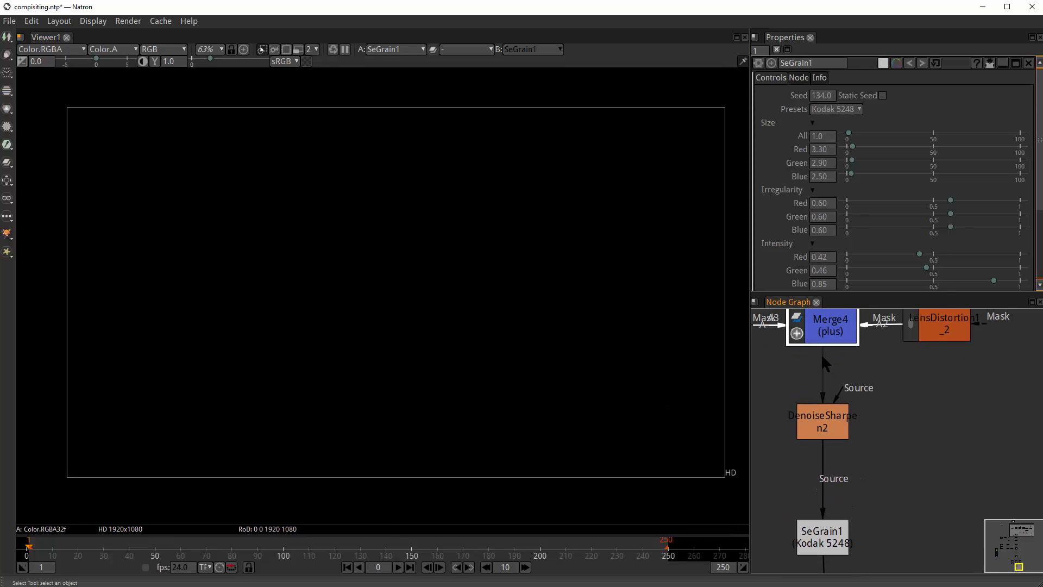
drag(820, 359, 826, 334)
scroll(845, 382, down, 3)
drag(846, 463, 852, 426)
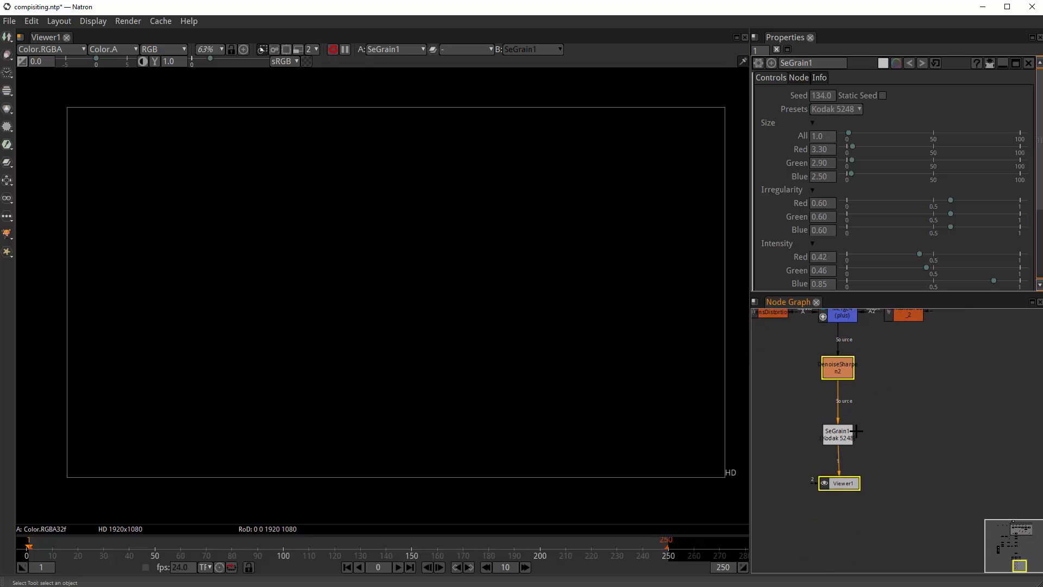
drag(846, 486, 842, 485)
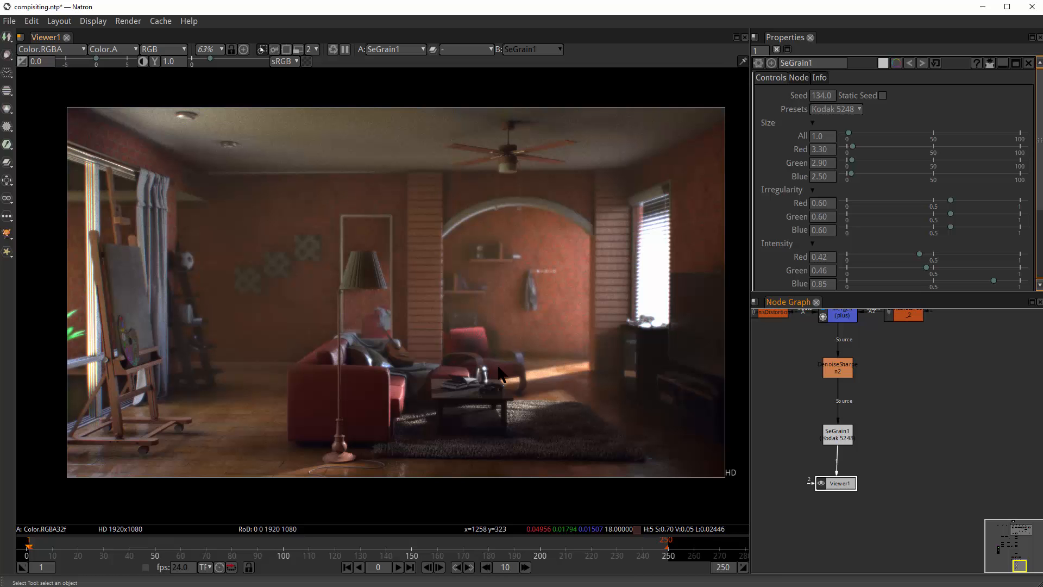
- Move the Viewer aside, connect Read1 as a viewer input, and switch between the raw render and the finished composite
scroll(814, 402, down, 6)
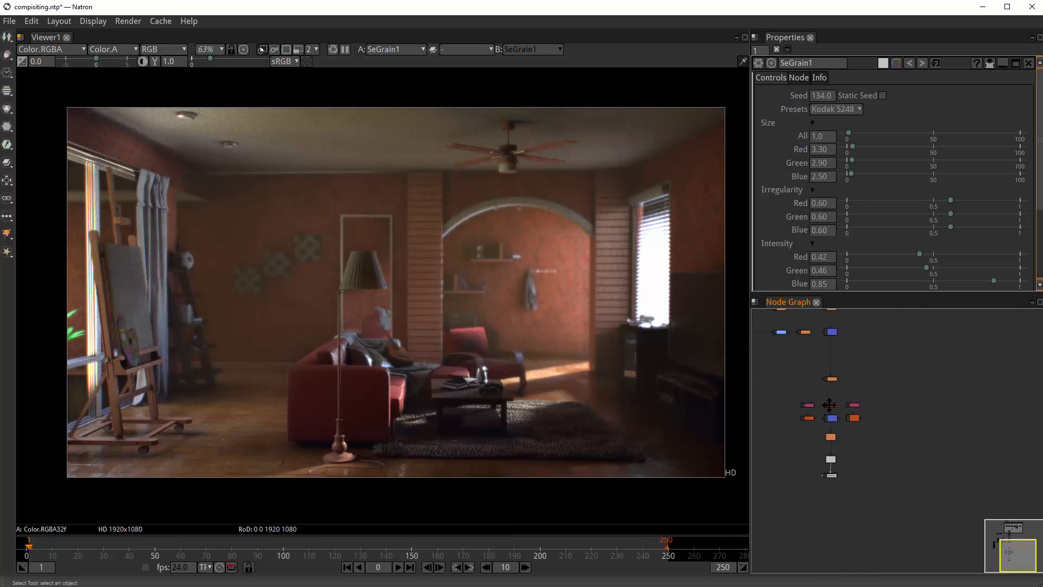
drag(875, 452, 877, 464)
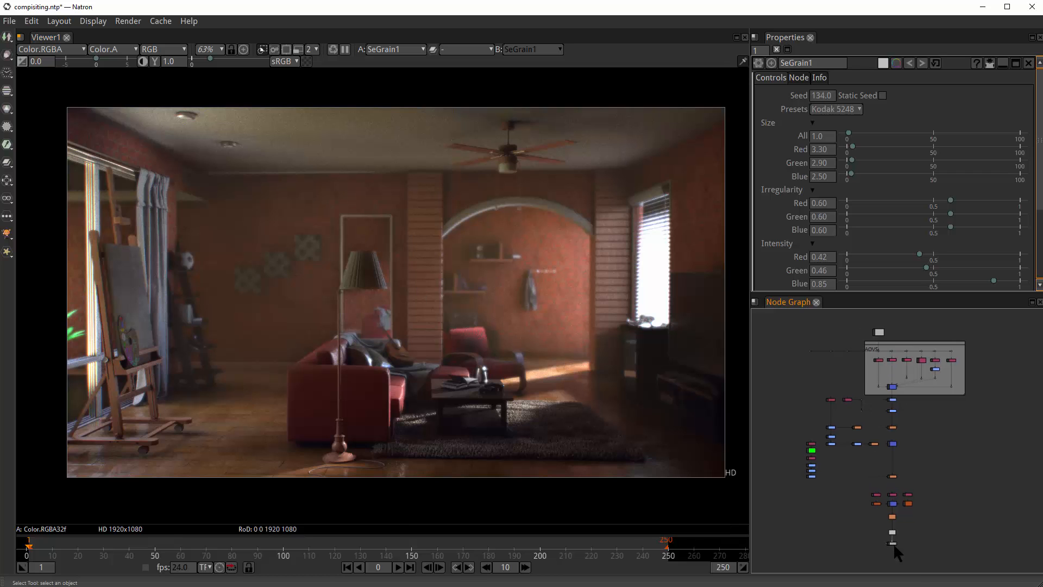
drag(871, 546, 822, 547)
key(1)
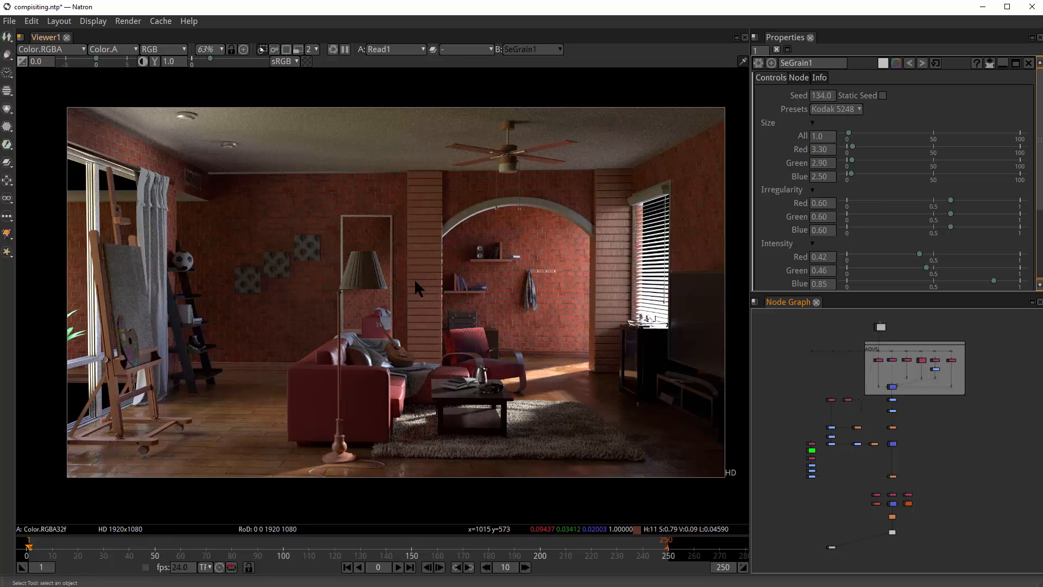
key(1)
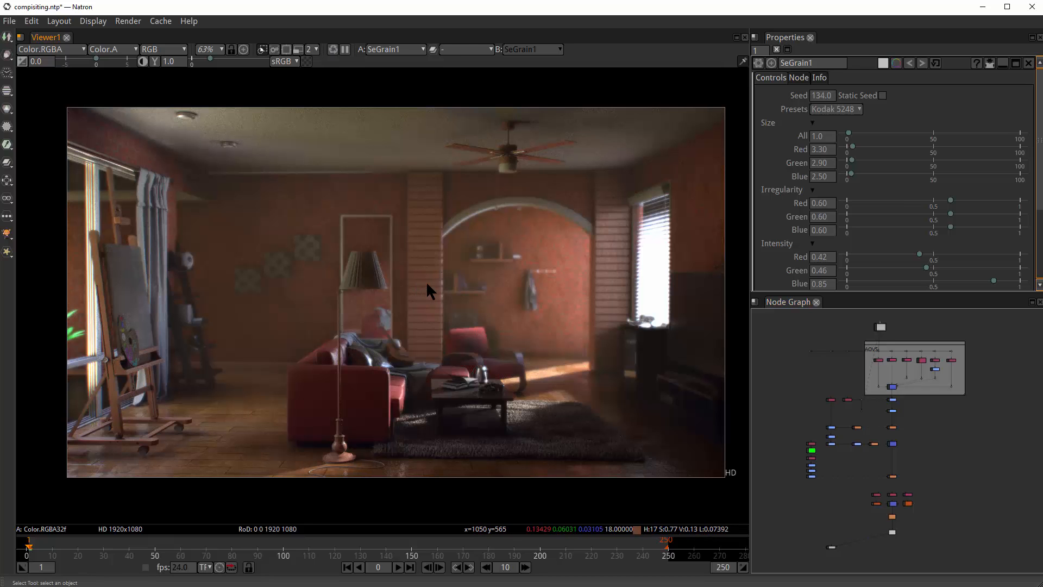
- Compare Read1 with SeGrain1 in the W-Under wipe mode, and turn the wipe off when finished
key(w)
key(w)
key(w)
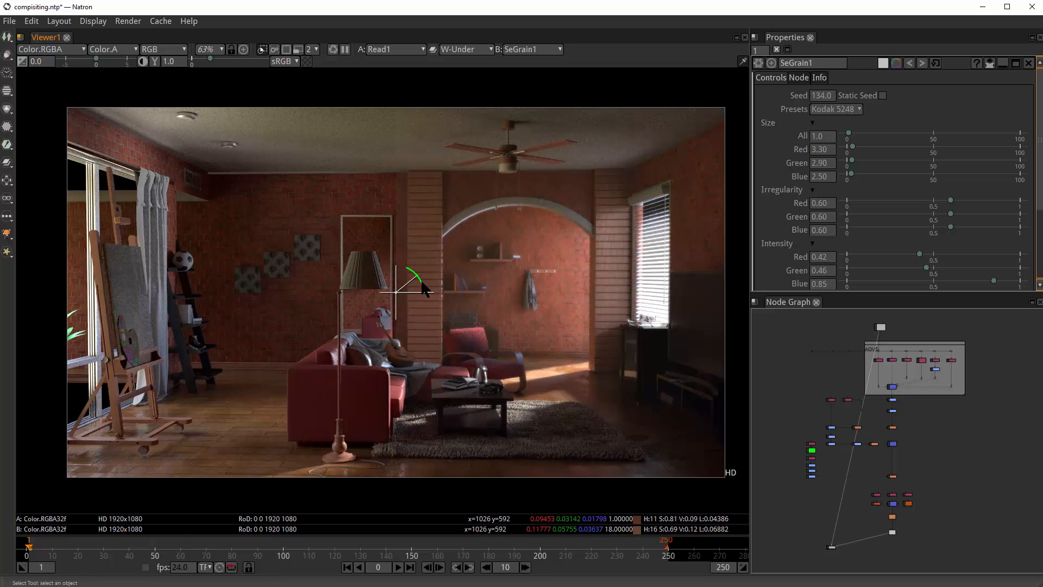
key(1)
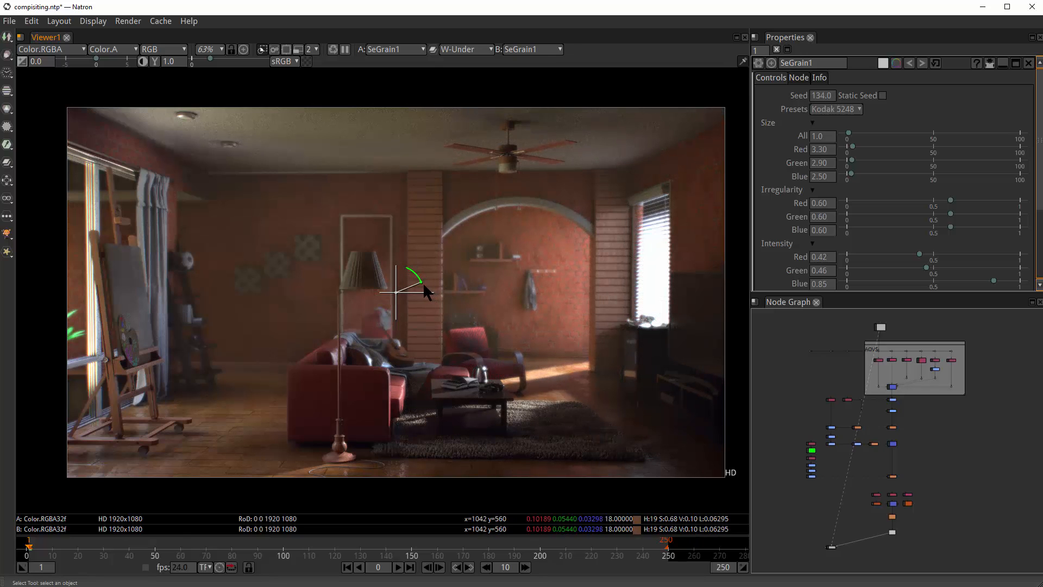
key(2)
mouse_move(423, 279)
mouse_down()
mouse_move(404, 244)
mouse_move(426, 294)
mouse_move(425, 282)
mouse_up()
key(1)
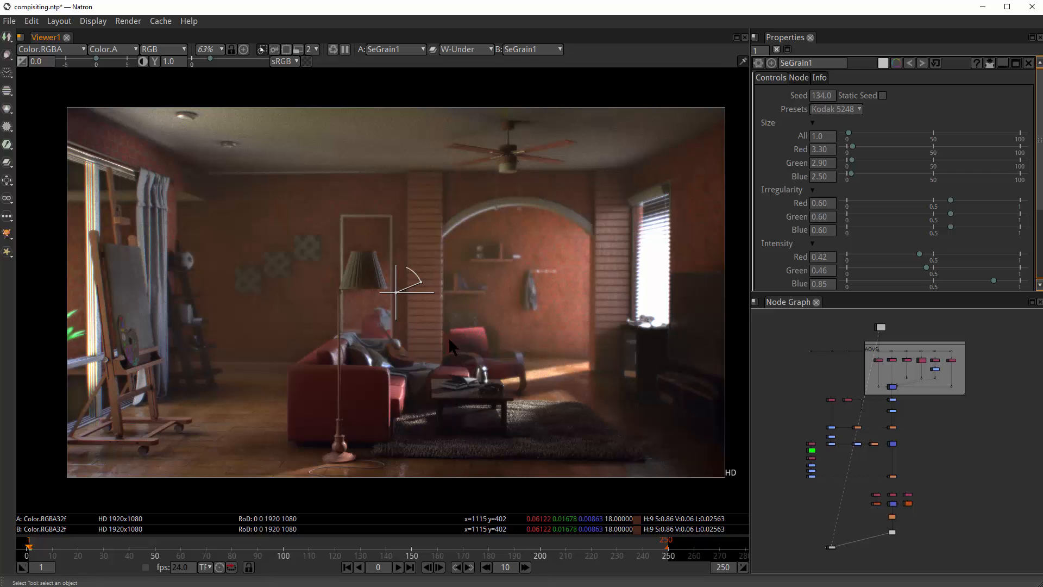
click(459, 49)
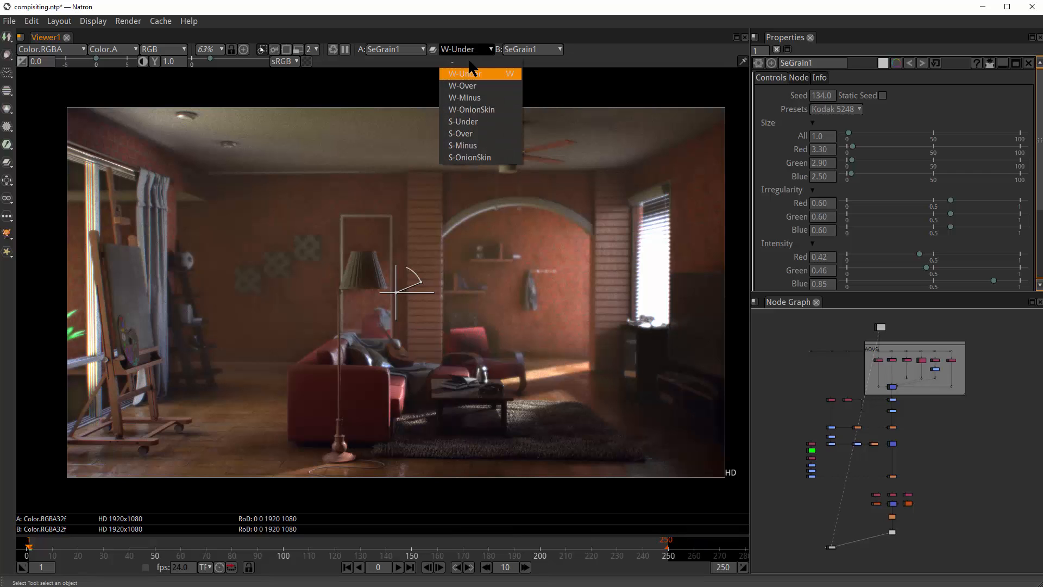
click(456, 70)
- Move the Viewer node back directly below SeGrain1
drag(938, 533, 925, 436)
scroll(896, 454, up, 4)
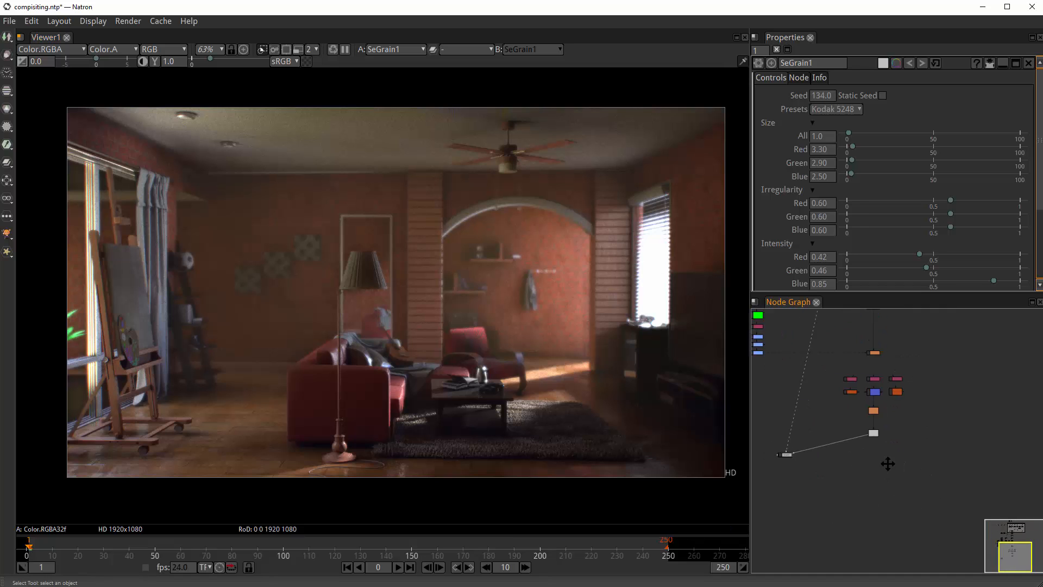
drag(771, 444, 897, 459)
scroll(896, 459, up, 4)
- Insert a ColorCorrect node after SeGrain1 with master saturation 0.690 and contrast 1.20
click(896, 391)
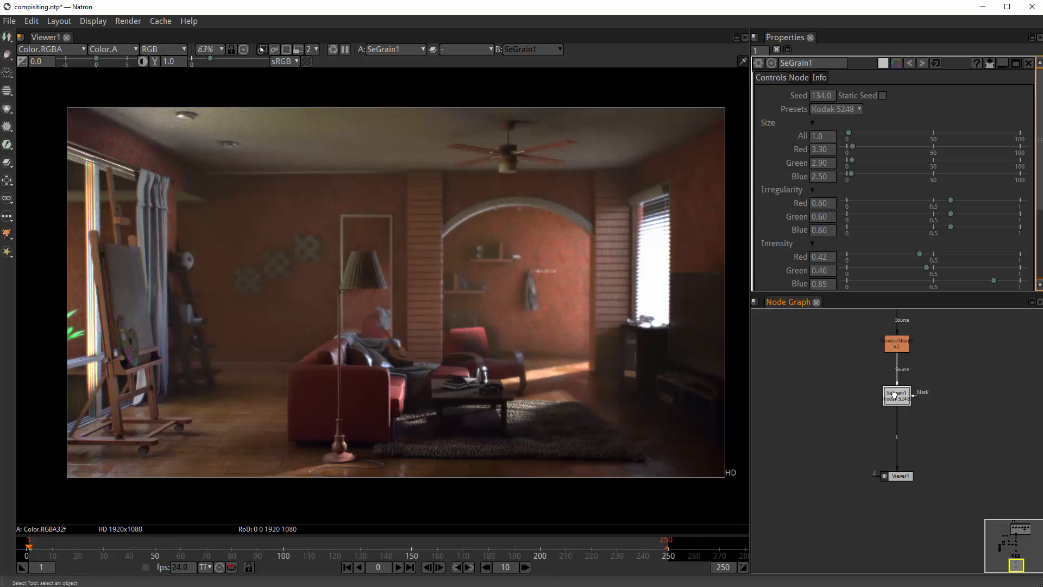
scroll(894, 390, up, 2)
key(c)
scroll(899, 424, up, 2)
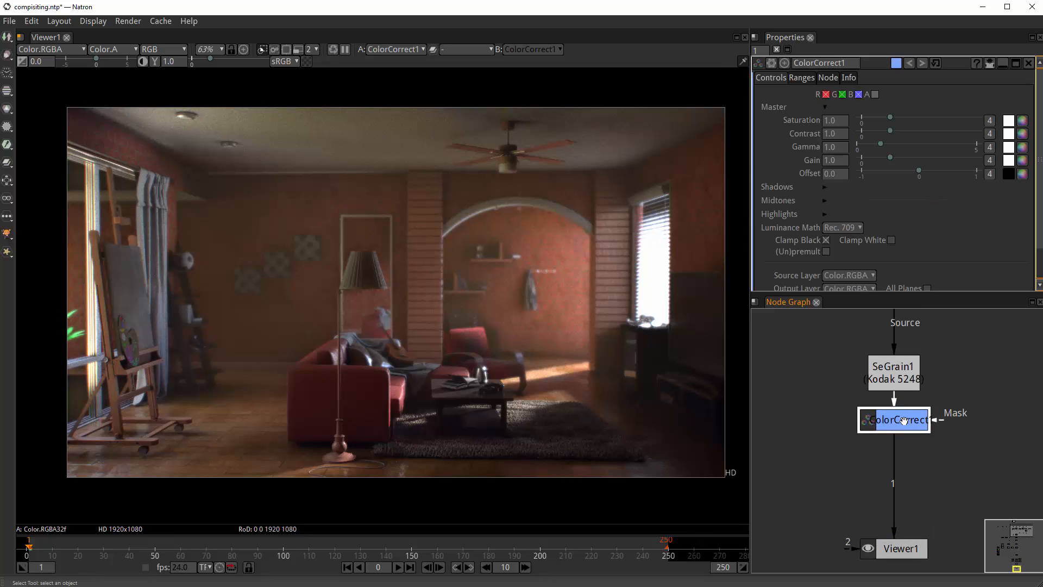
mouse_move(890, 117)
mouse_down()
mouse_move(903, 116)
mouse_move(879, 117)
mouse_move(903, 131)
mouse_move(881, 117)
mouse_up()
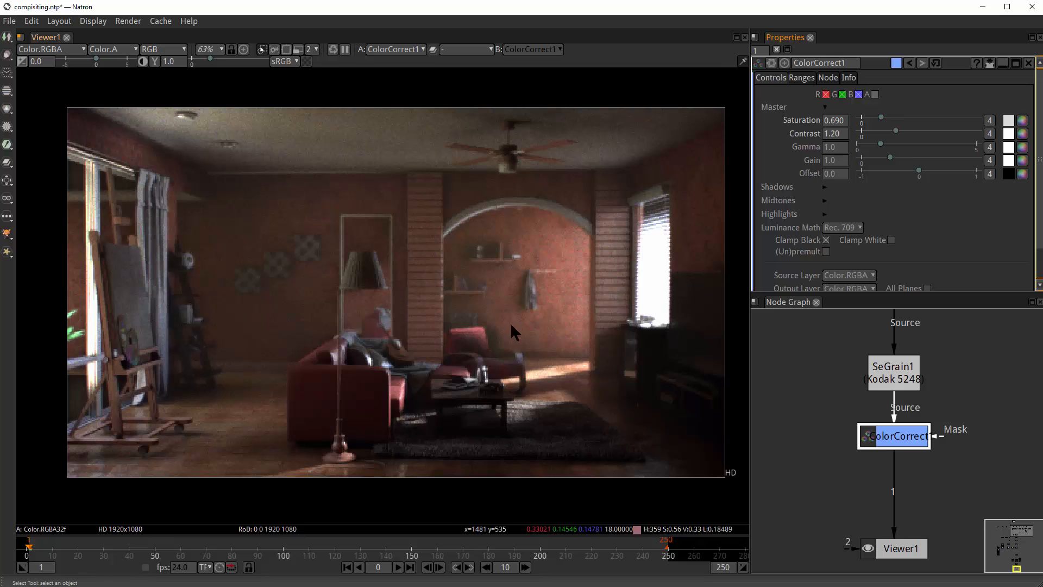
- Space out the graph by moving the ColorCorrect node midway between SeGrain1 and the Viewer
scroll(510, 322, down, 1)
scroll(496, 342, up, 1)
click(844, 173)
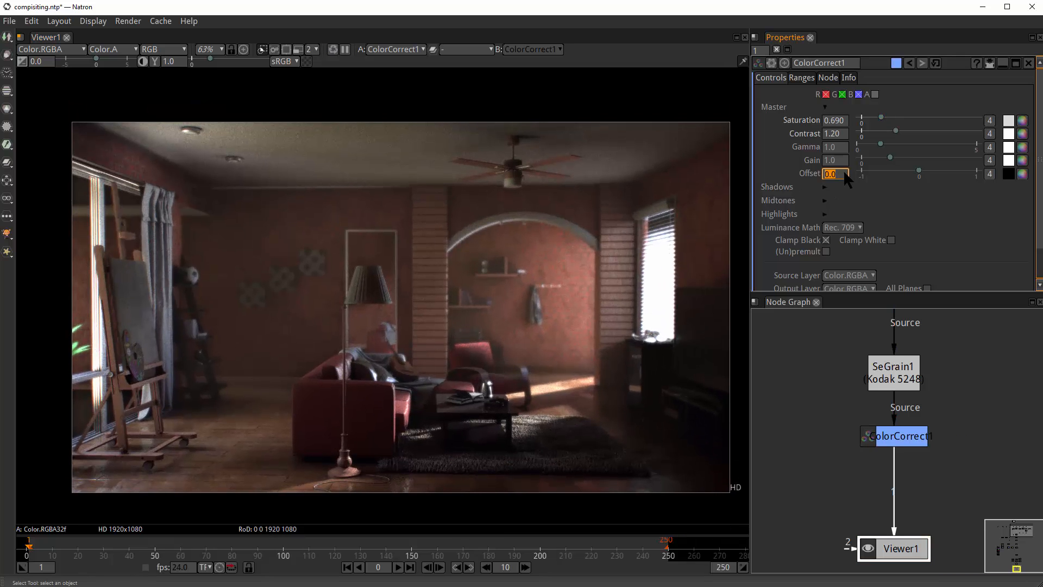
drag(899, 447, 899, 458)
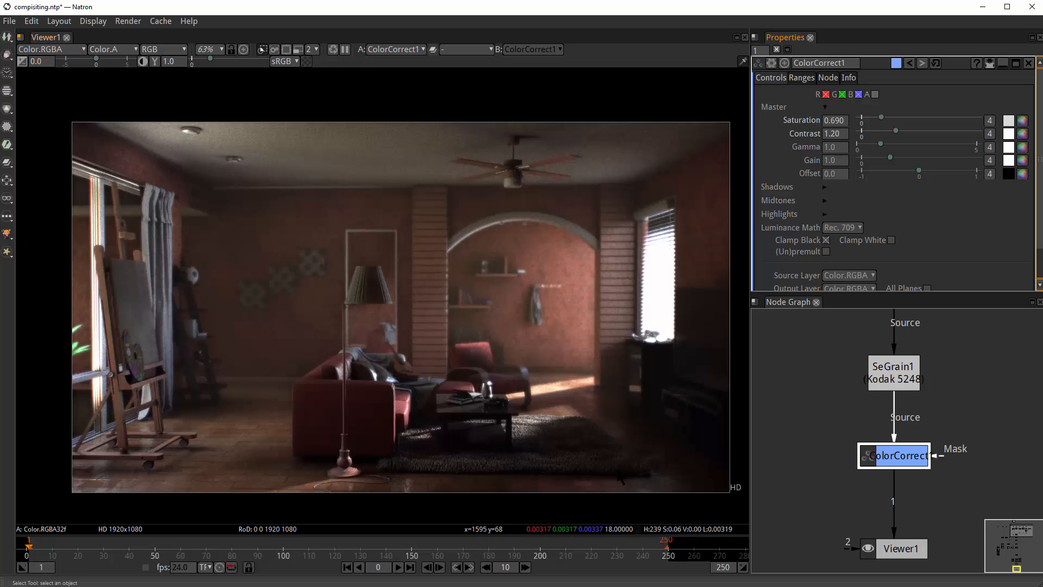
- Set the master gamma of the ColorCorrect node to 1.140
scroll(586, 463, down, 1)
scroll(585, 461, up, 1)
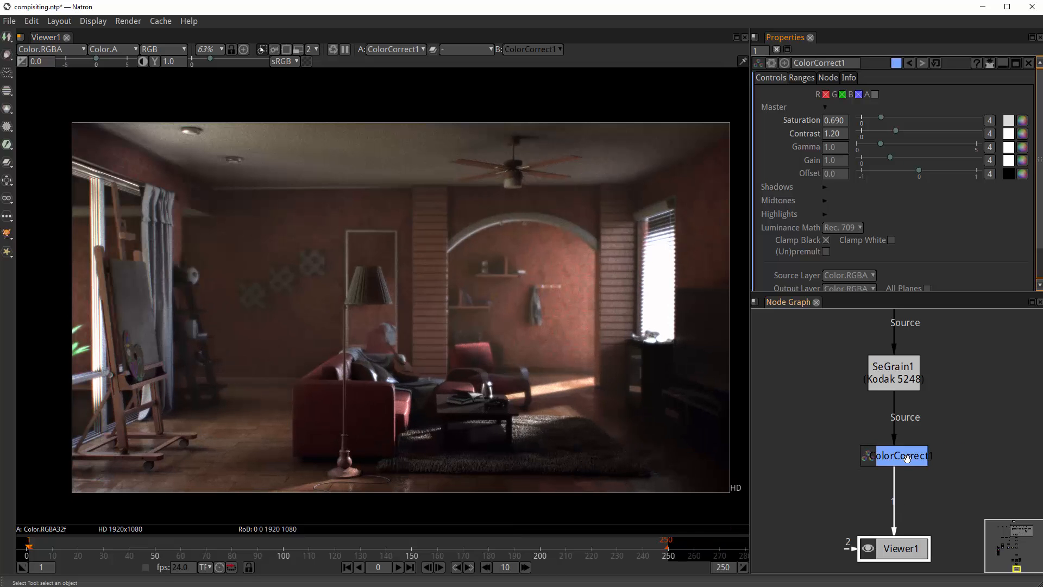
scroll(962, 469, down, 3)
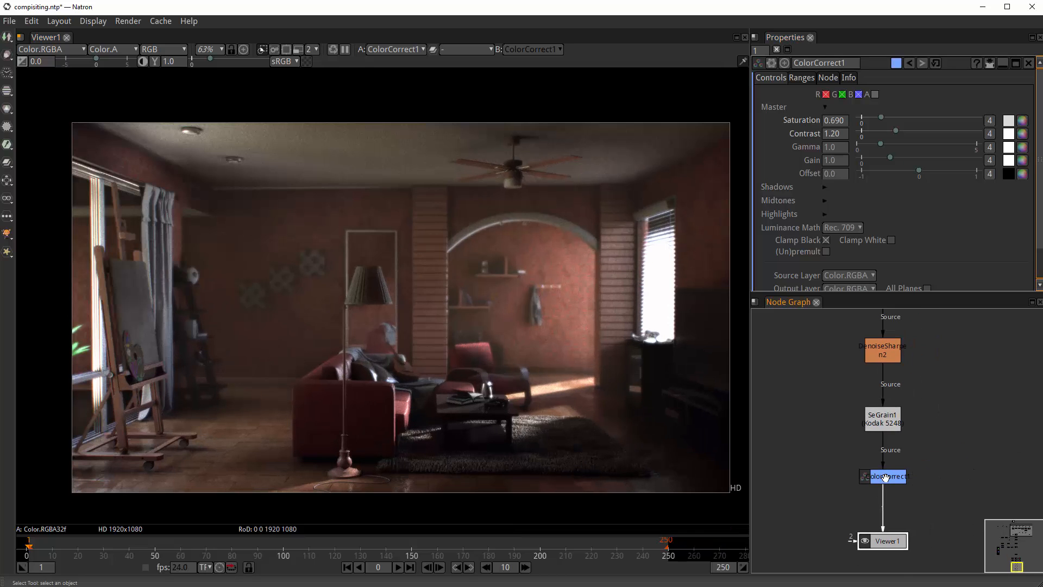
click(885, 477)
click(885, 541)
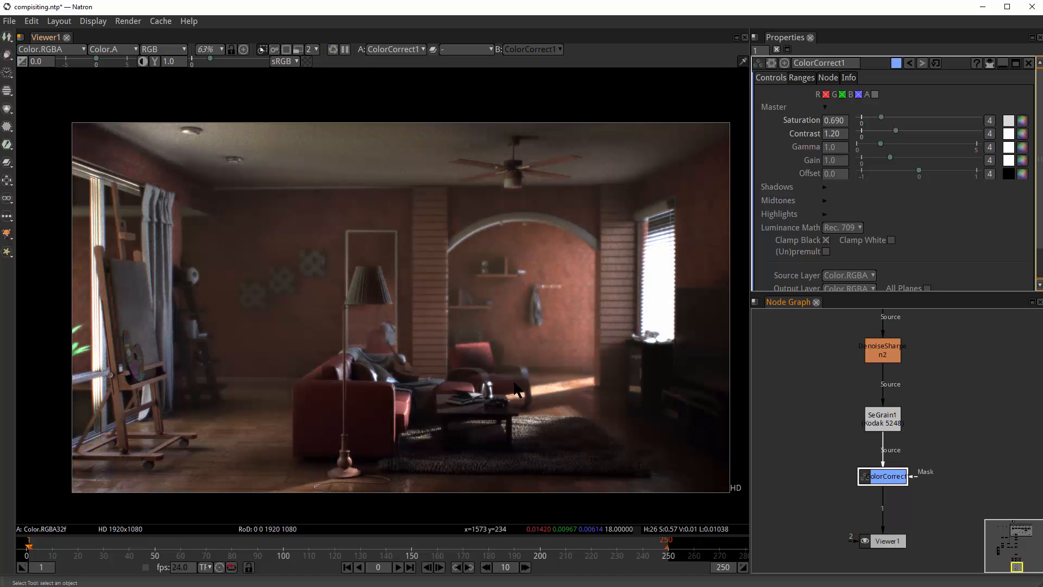
scroll(485, 375, up, 1)
scroll(486, 375, down, 1)
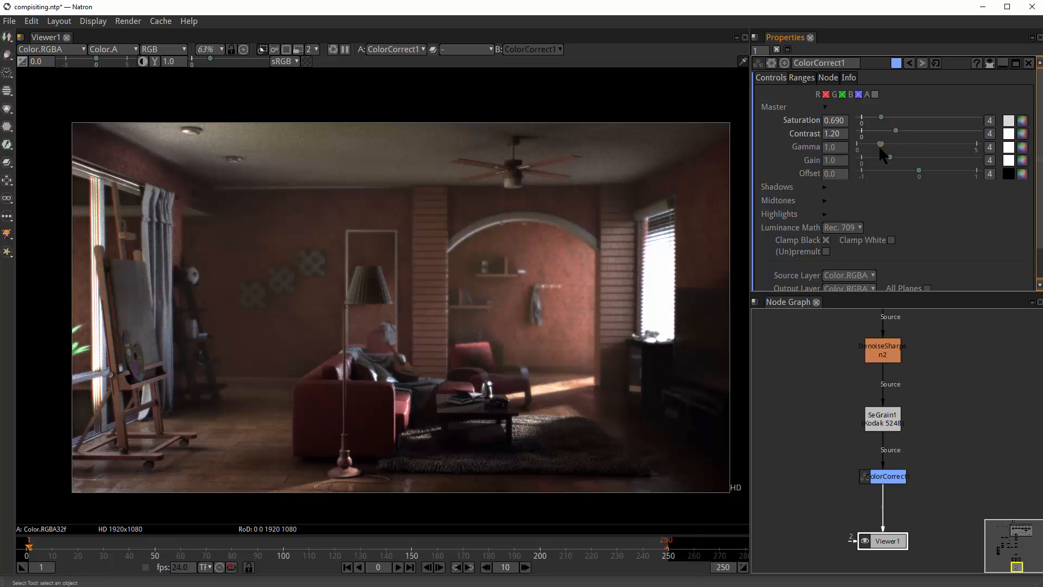
drag(880, 144, 884, 145)
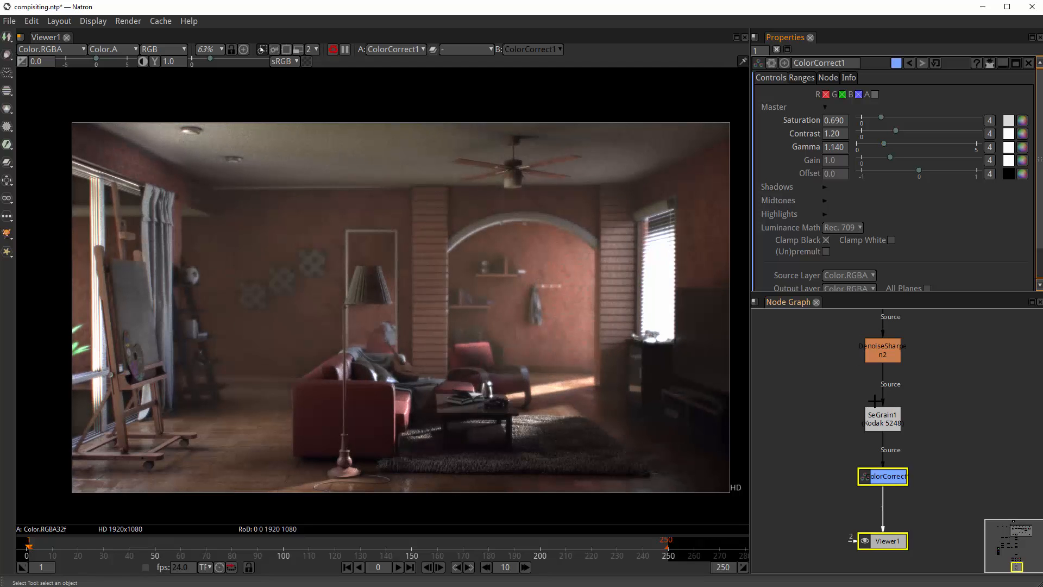
- Toggle the ColorCorrect node off and on to compare the image with and without the grade
click(888, 472)
key(d)
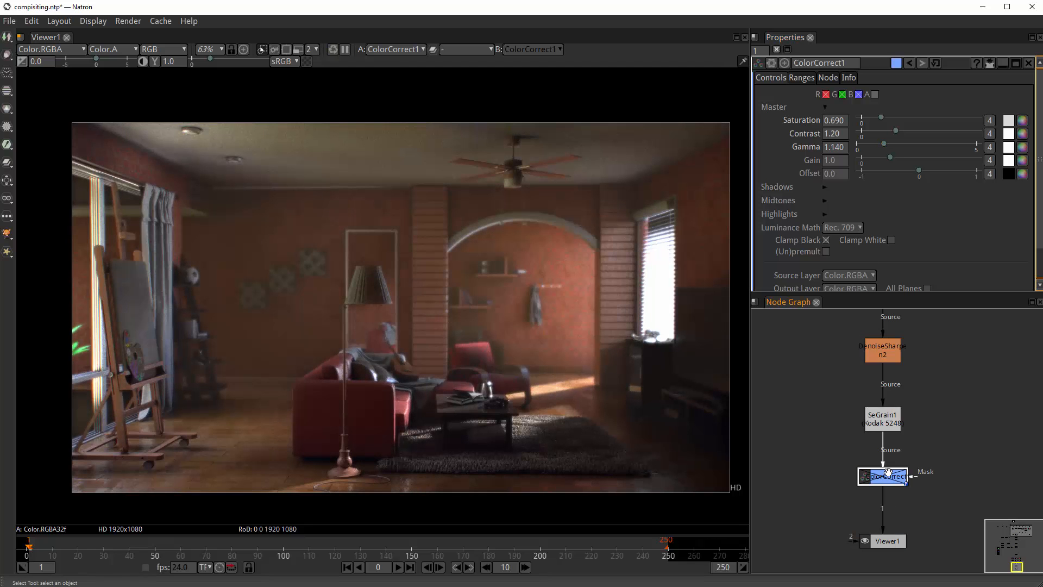
key(d)
key(d)
key(d)
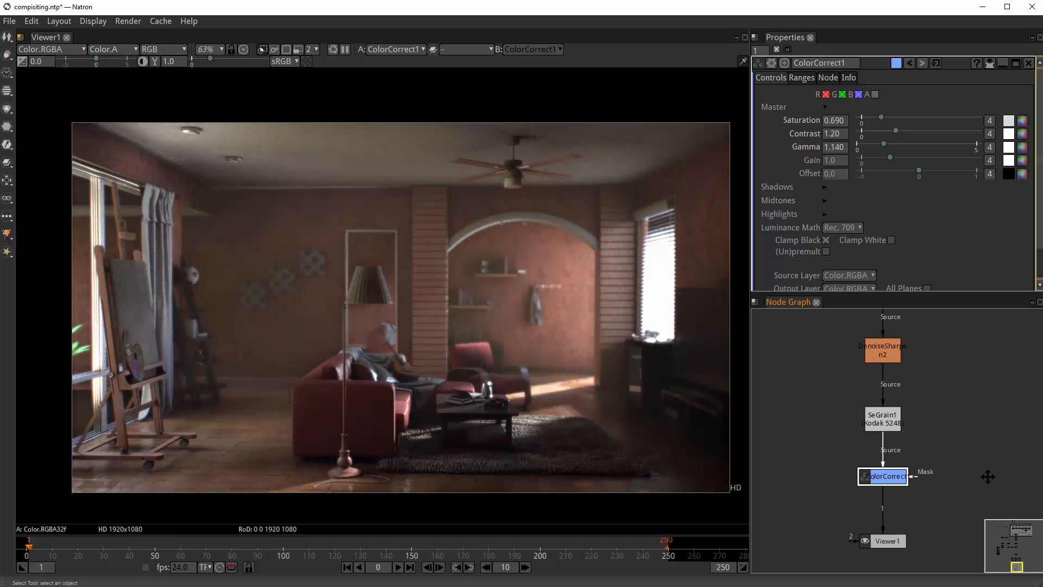
- Add a Write node to the output of the ColorCorrect node
drag(902, 499, 860, 396)
click(866, 408)
key(w)
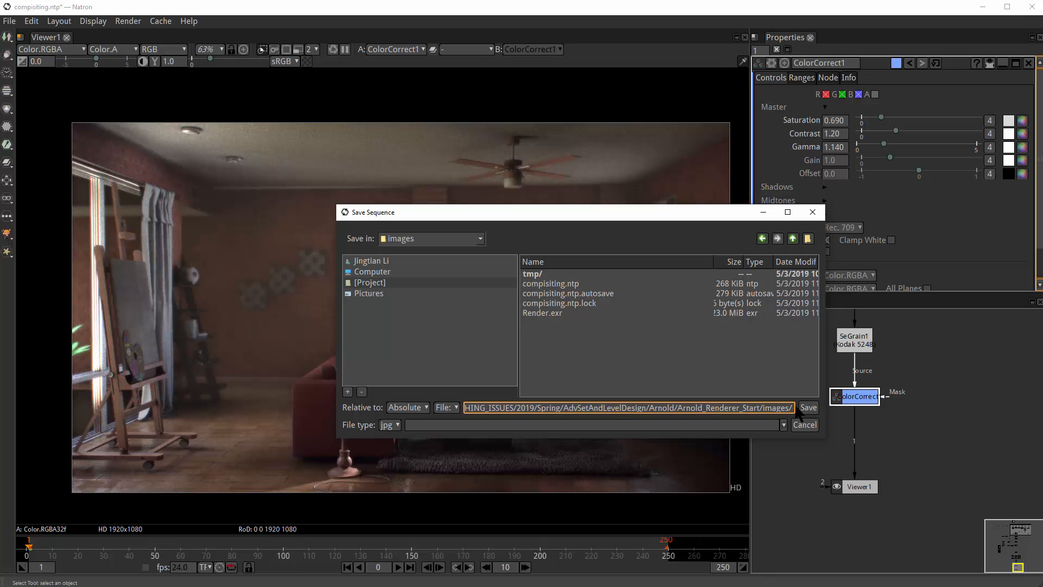
text(REN)
key(BackSpace)
key(BackSpace)
key(BackSpace)
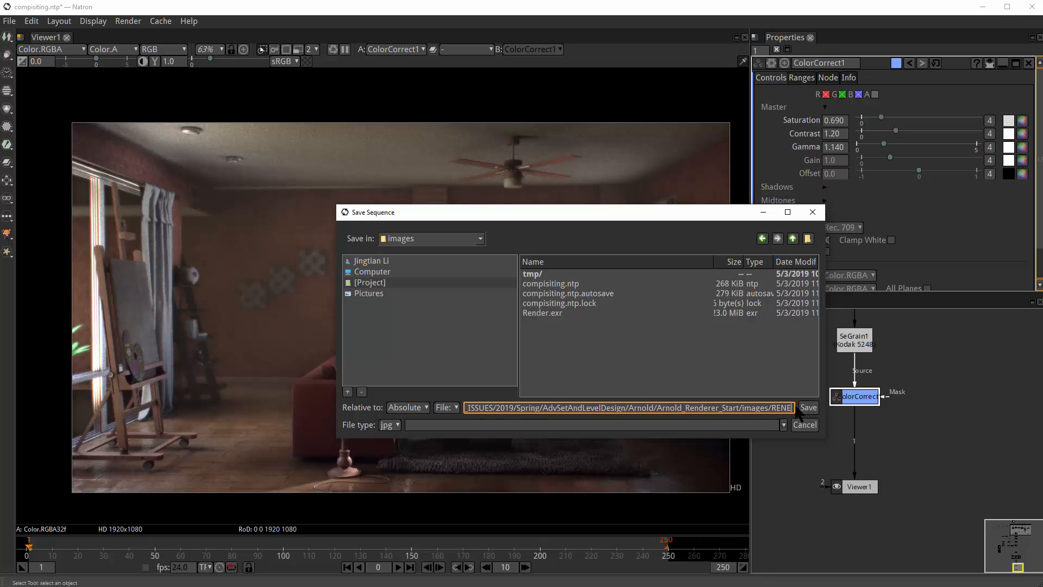
text(FIN)
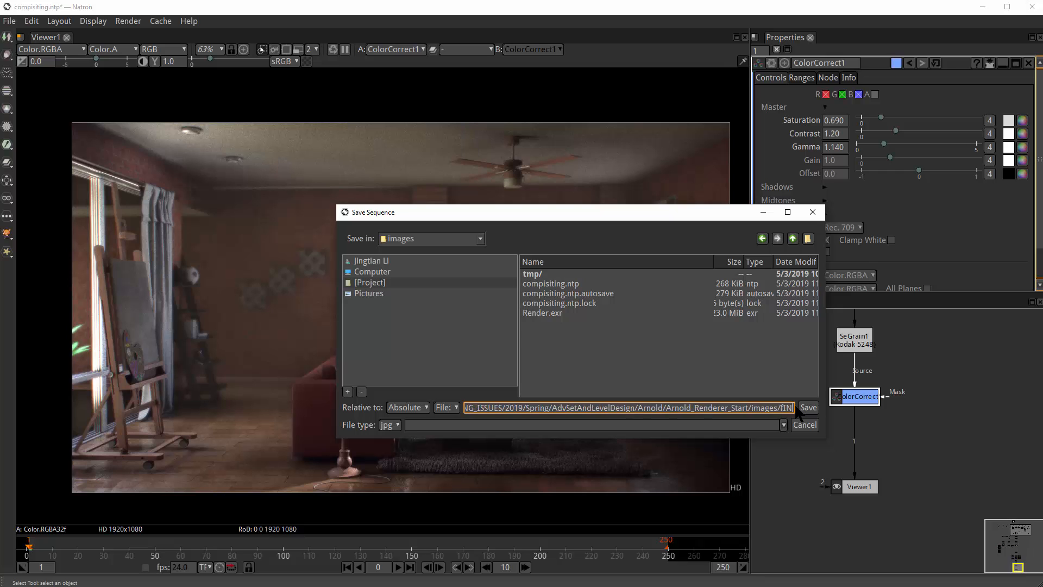
key(BackSpace)
key(BackSpace)
key(BackSpace)
- Save the Write node's output in the images folder as Final_Render.jpg
text(Final_)
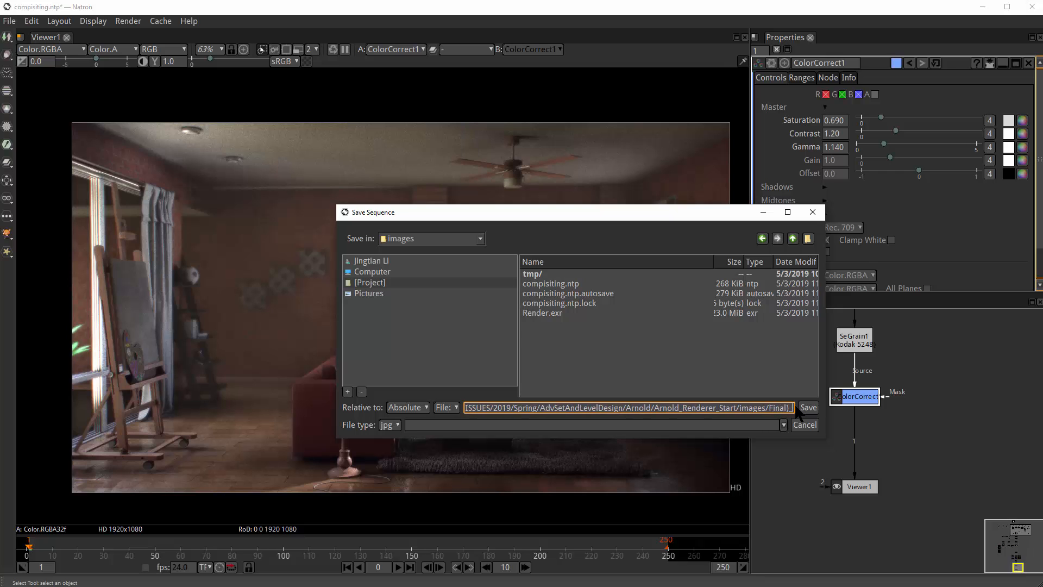
text(Rende)
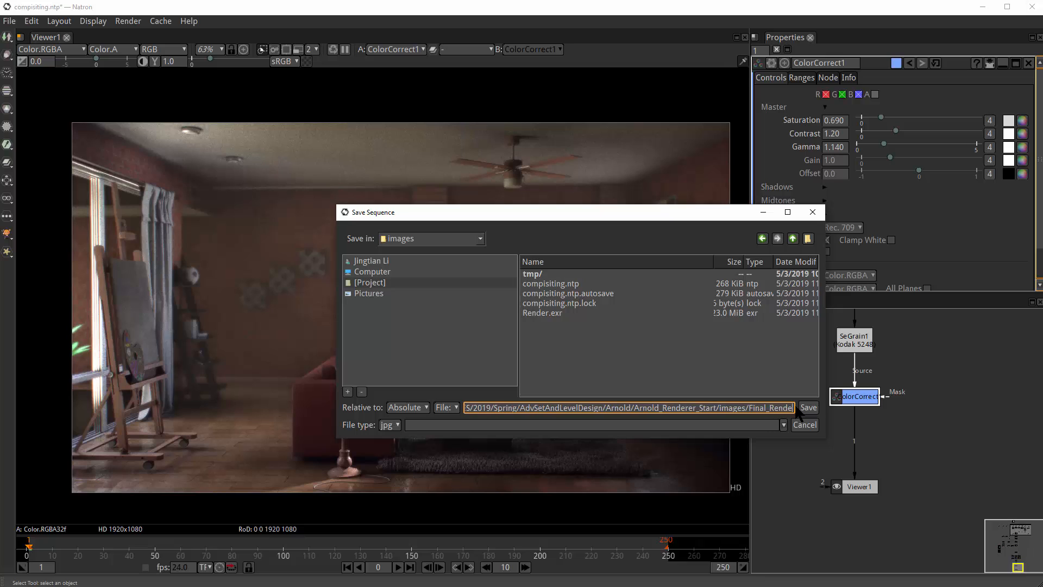
text(r.)
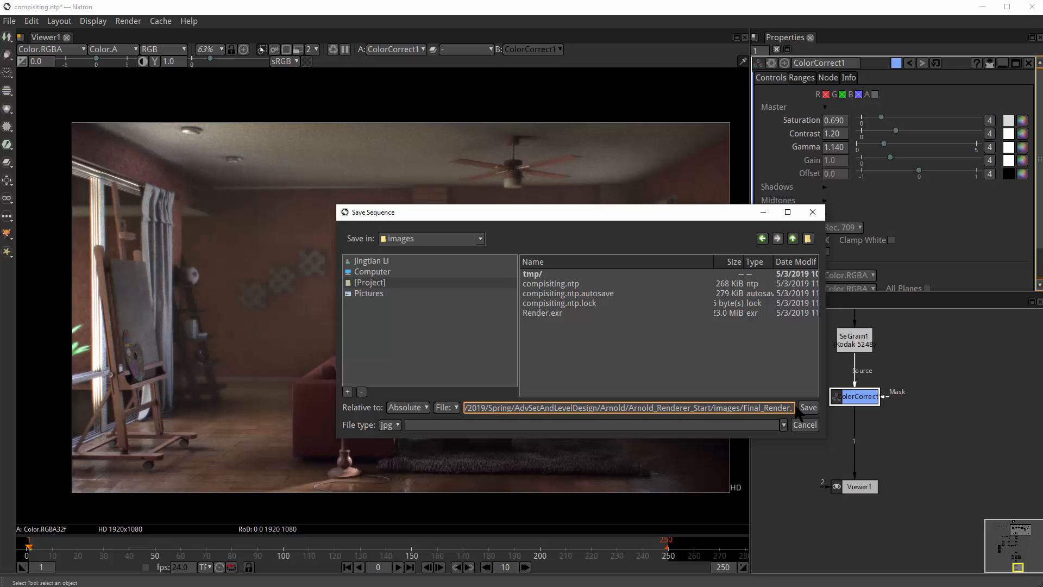
text(jpg)
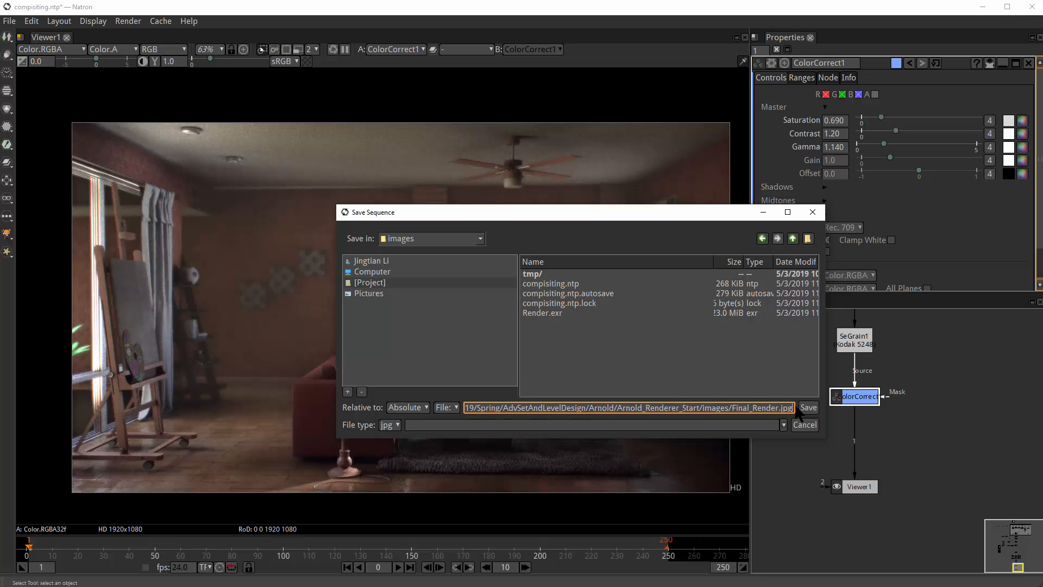
click(808, 408)
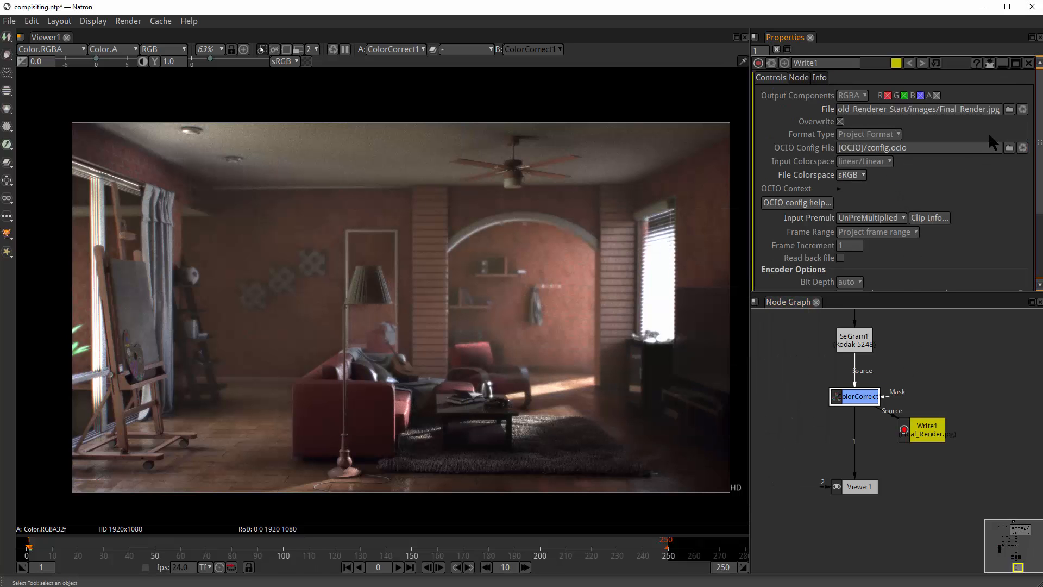
- Try to render the Write node over the project frame range
scroll(857, 166, down, 2)
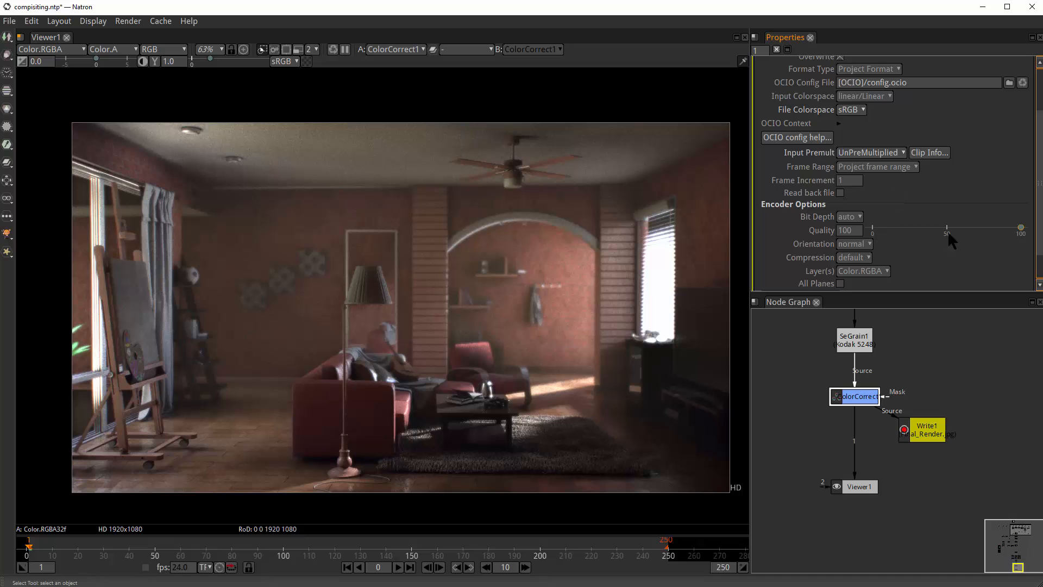
scroll(881, 201, up, 2)
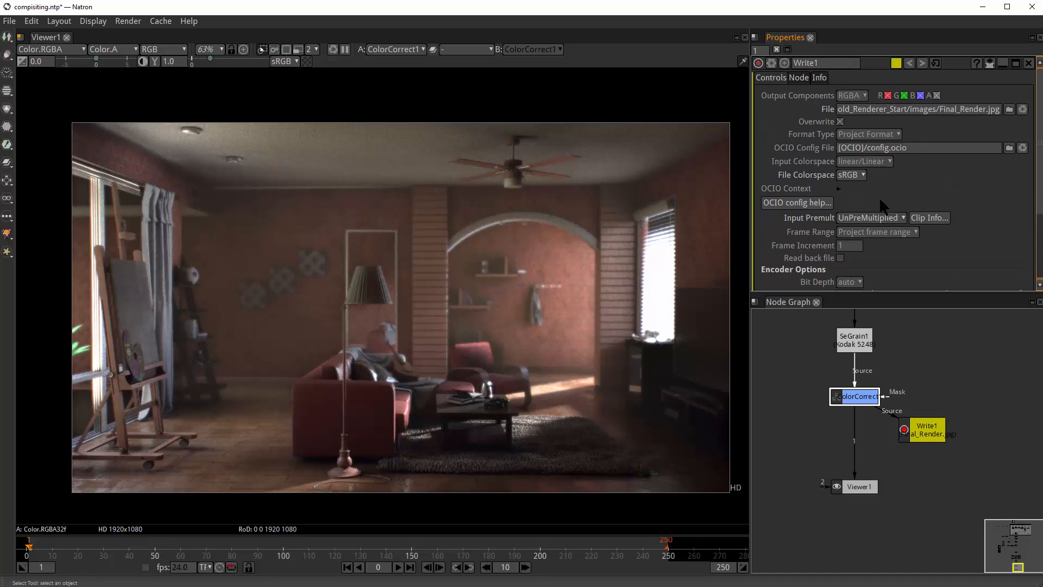
scroll(924, 179, down, 3)
scroll(919, 206, up, 3)
scroll(870, 245, down, 3)
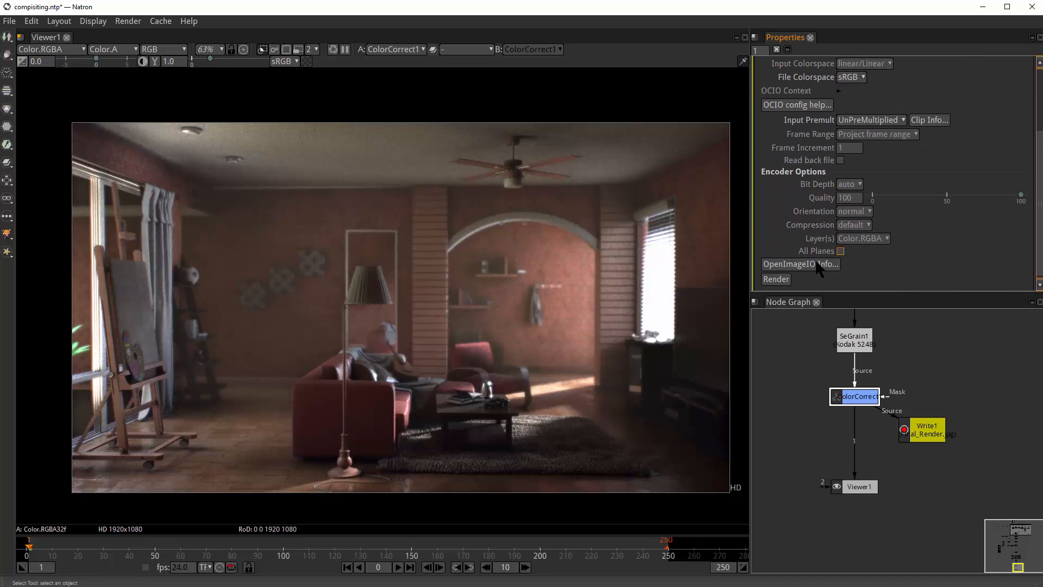
click(777, 279)
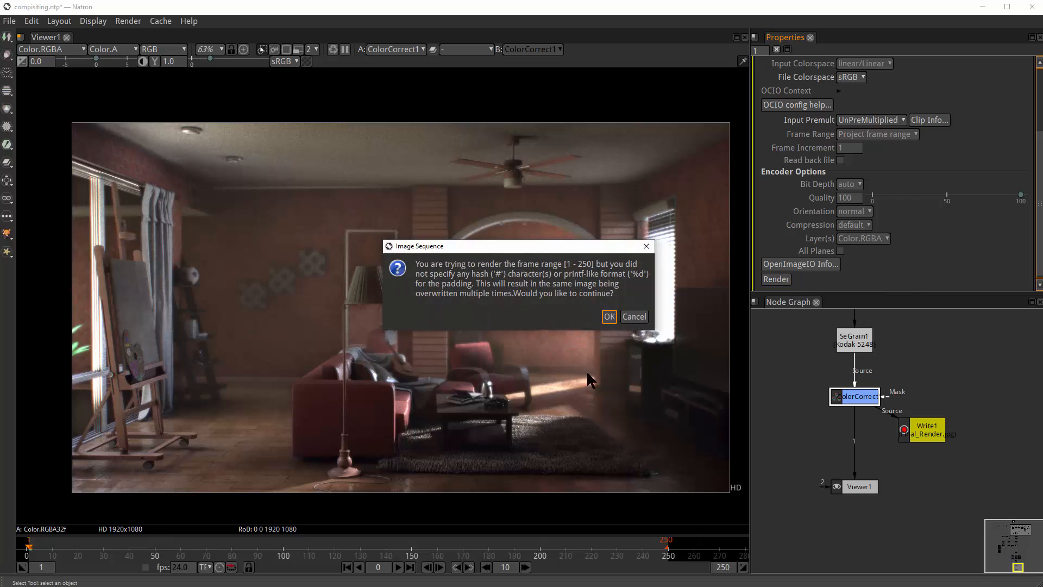
click(609, 318)
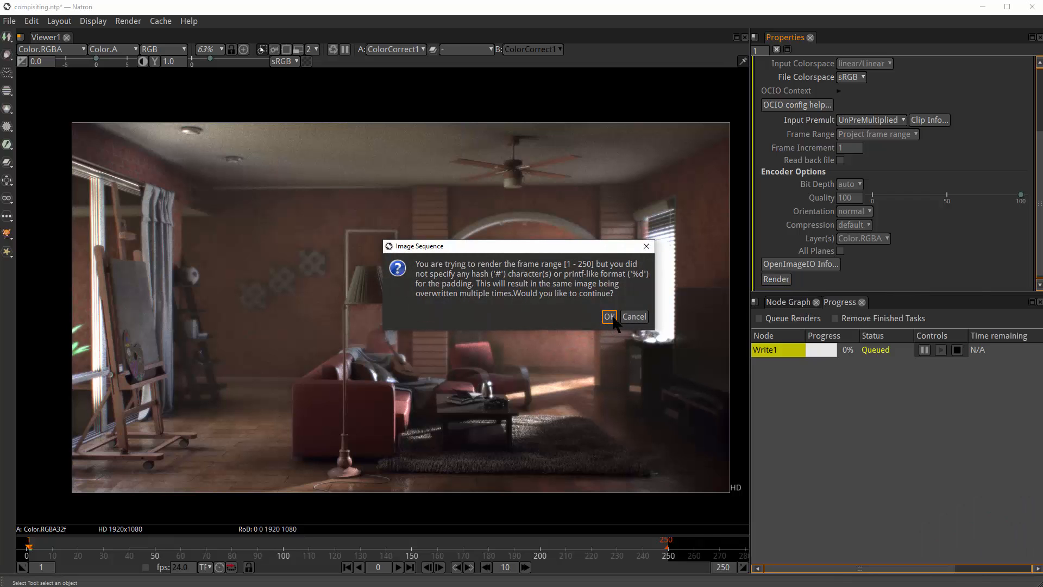
click(633, 317)
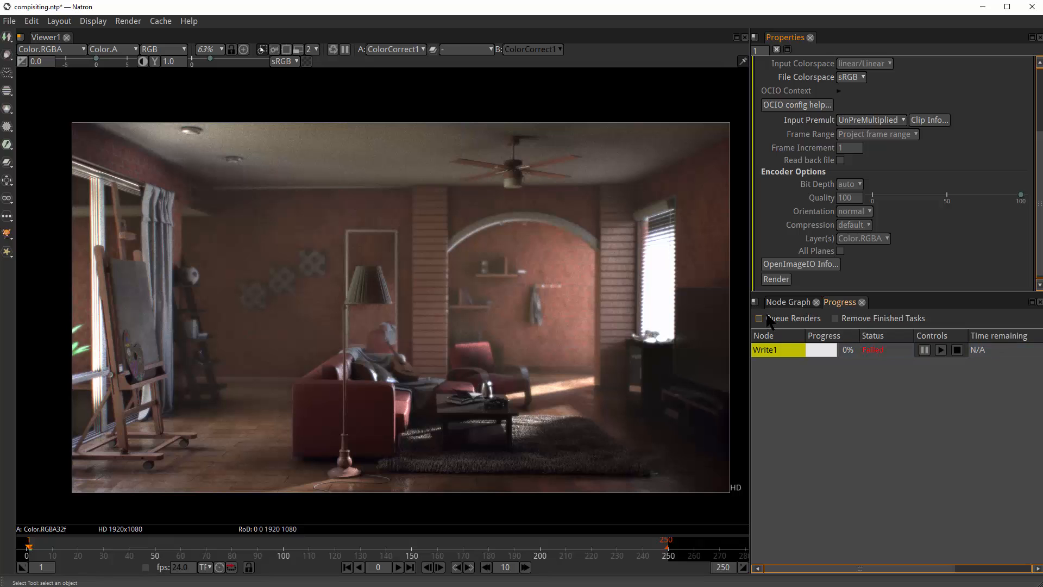
- Move the Write node slightly closer to the ColorCorrect node and review its output settings
click(787, 302)
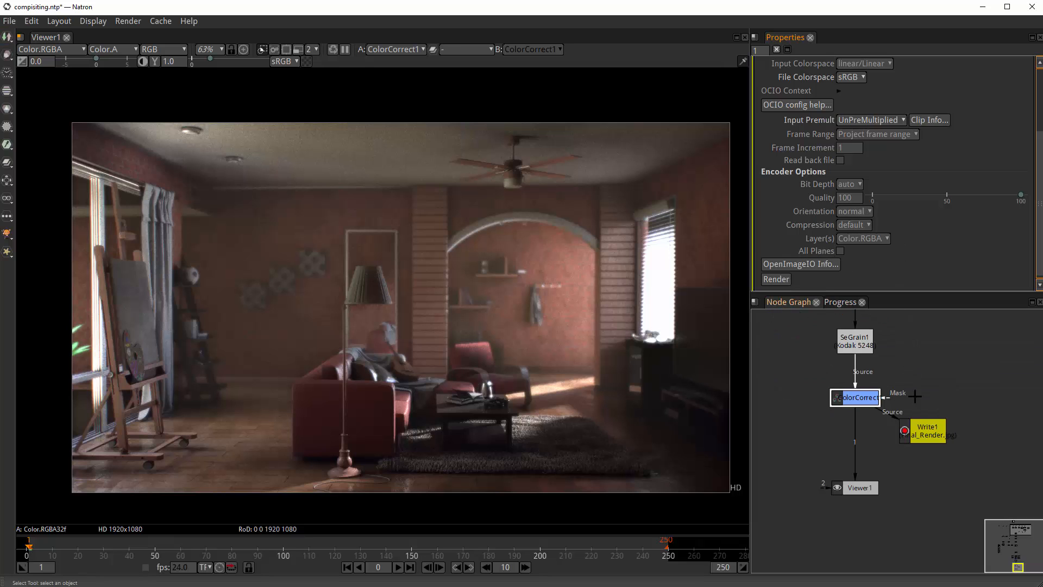
drag(920, 428, 899, 434)
scroll(889, 197, up, 2)
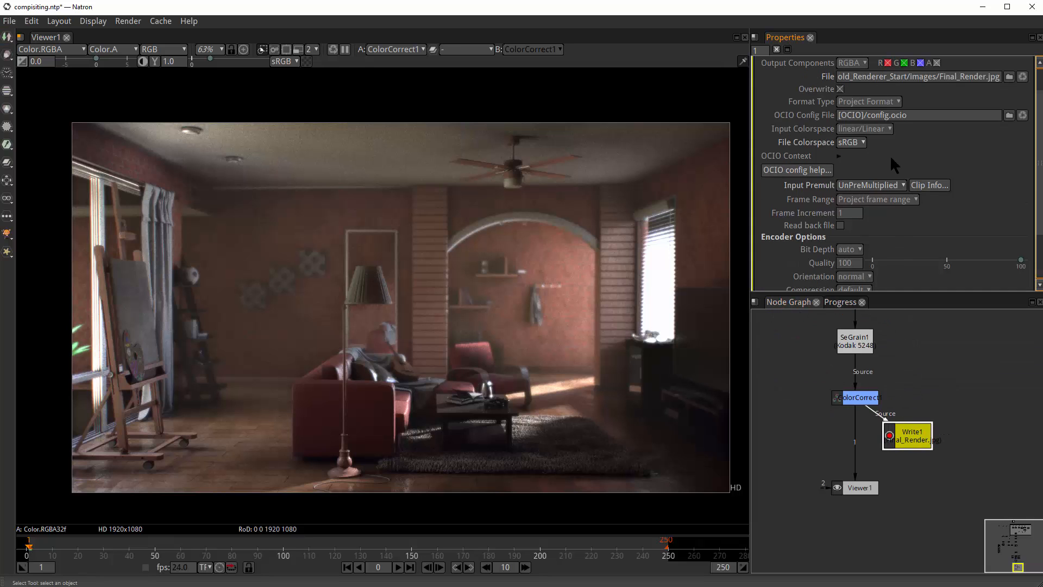
scroll(858, 215, up, 1)
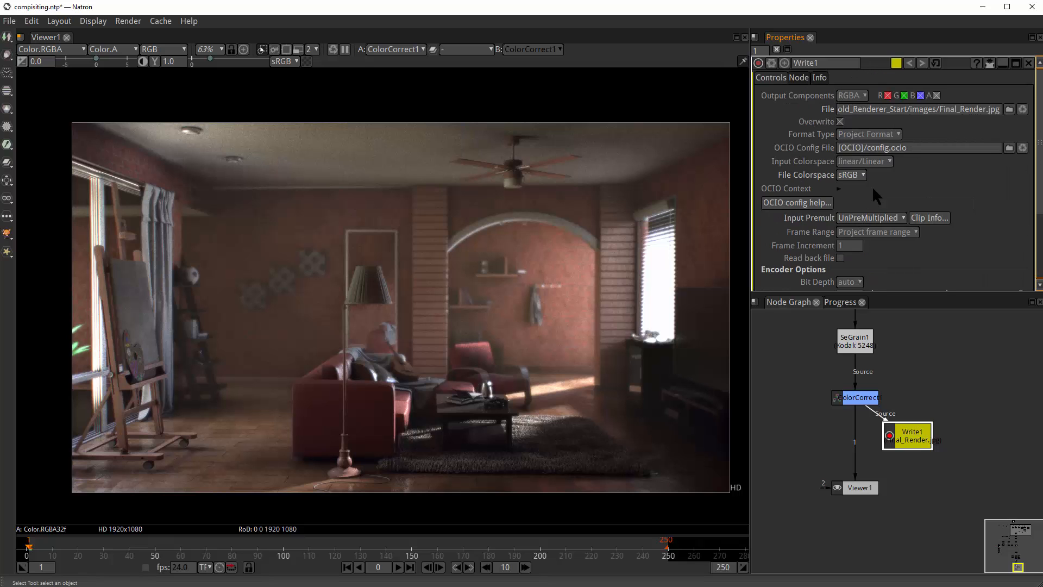
scroll(864, 184, down, 3)
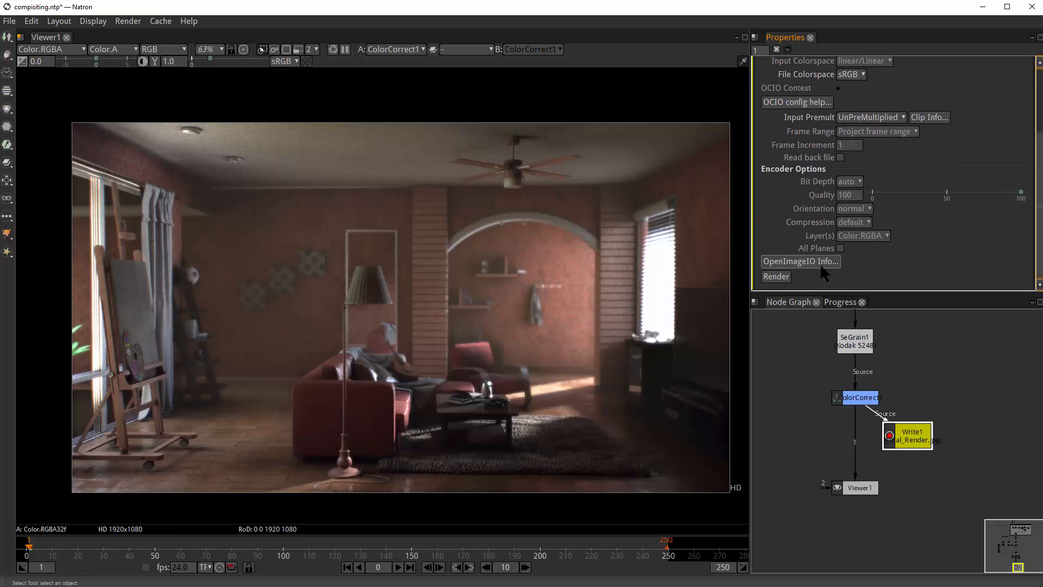
scroll(830, 253, up, 3)
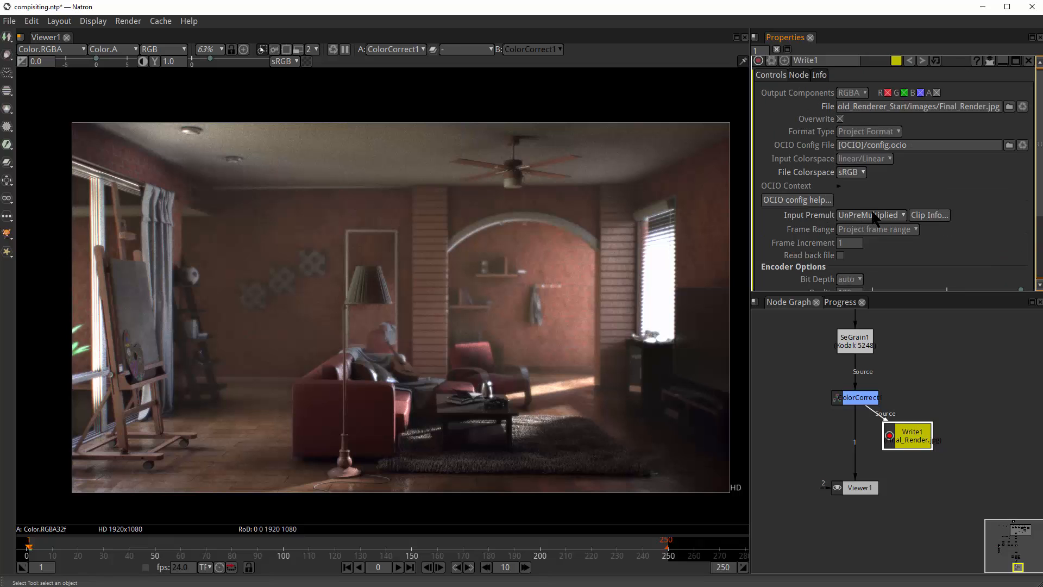
- Set the Write node's frame range to Manual with both the first and last frame at 1
click(884, 136)
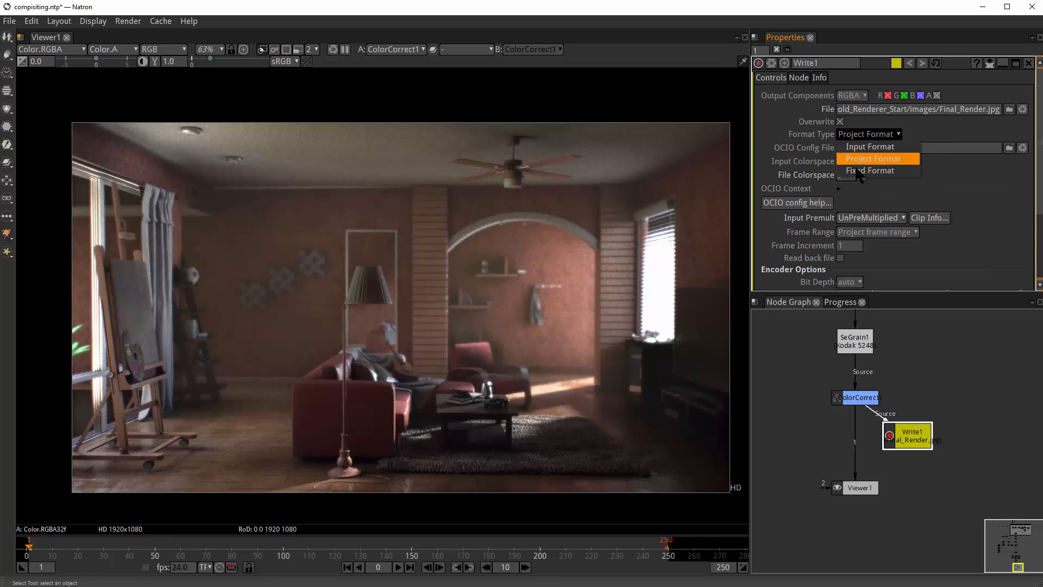
click(856, 197)
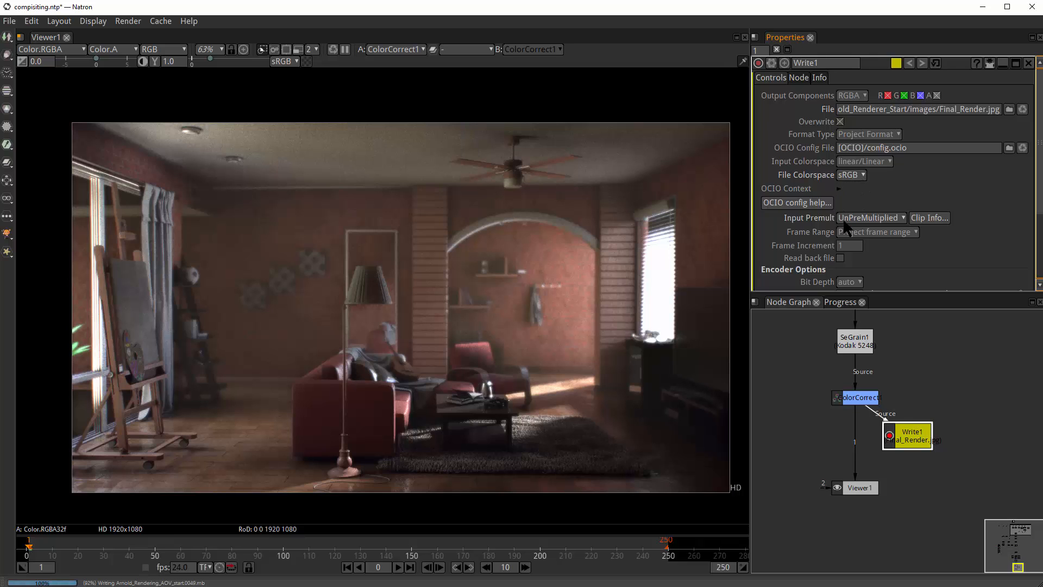
click(875, 232)
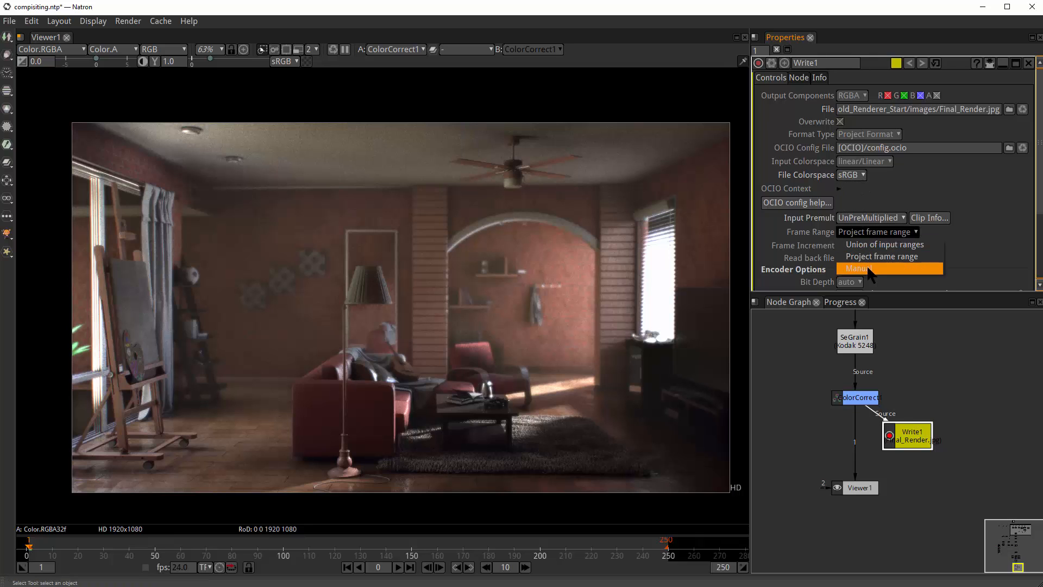
click(875, 255)
scroll(853, 236, up, 1)
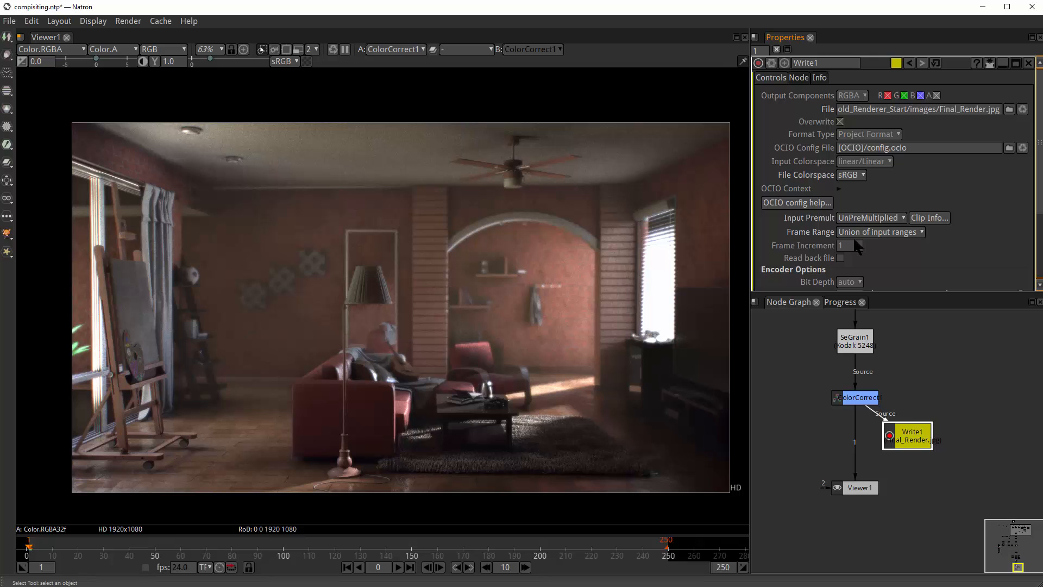
click(854, 235)
click(860, 269)
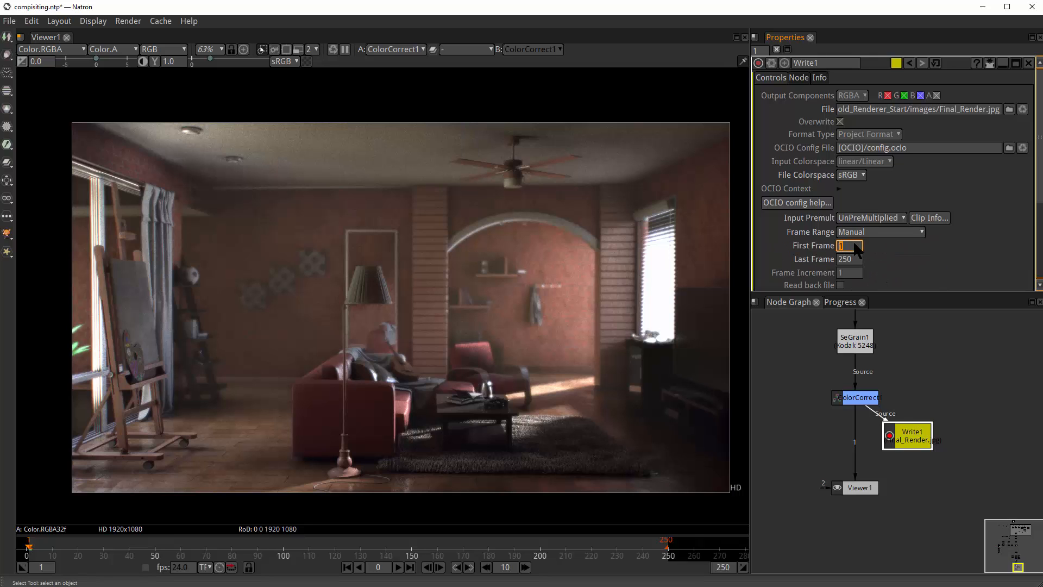
text(1)
- Render the single frame from the Write node
click(925, 432)
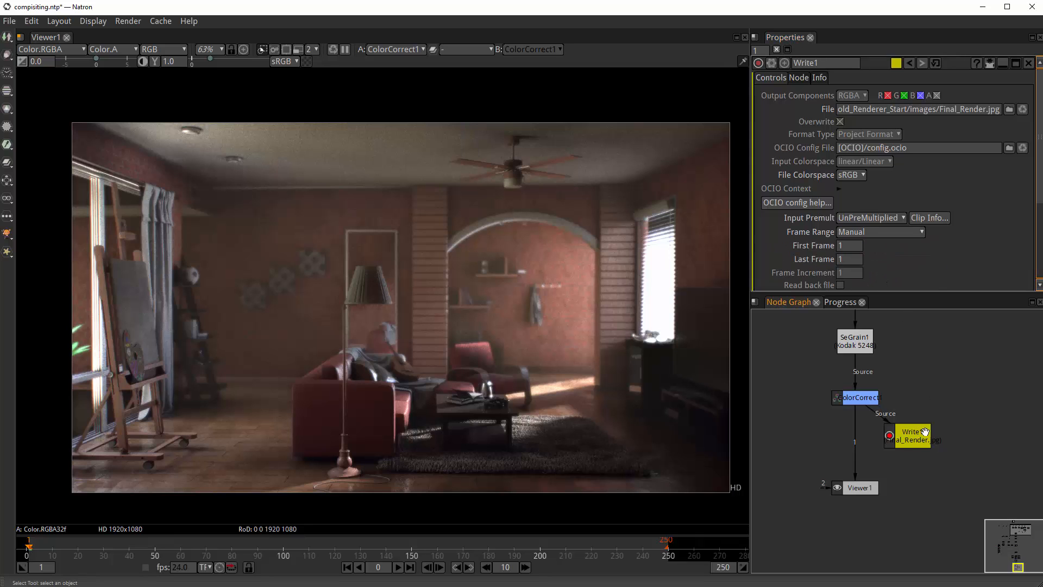
scroll(906, 272, down, 5)
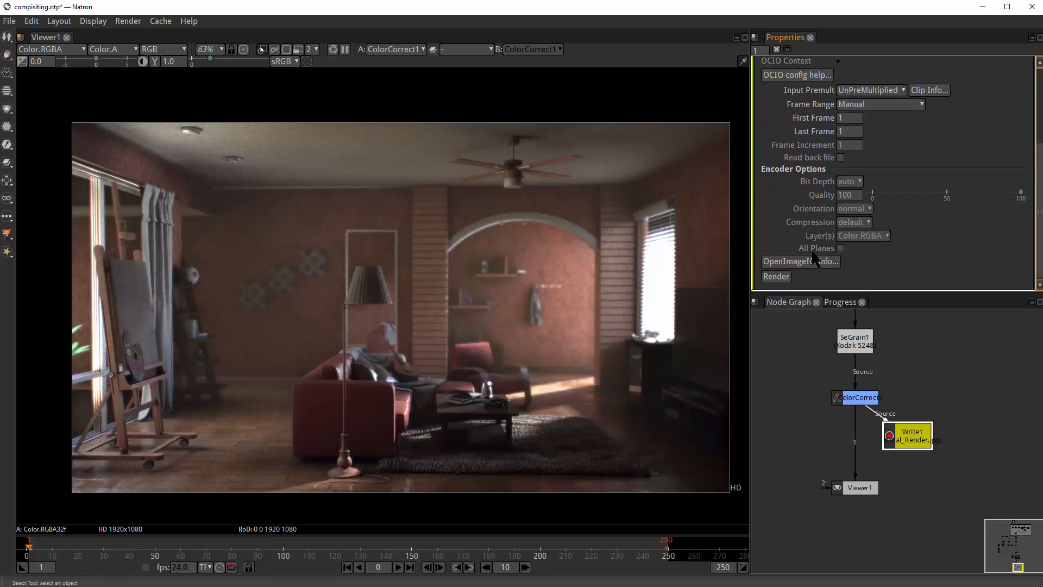
click(778, 276)
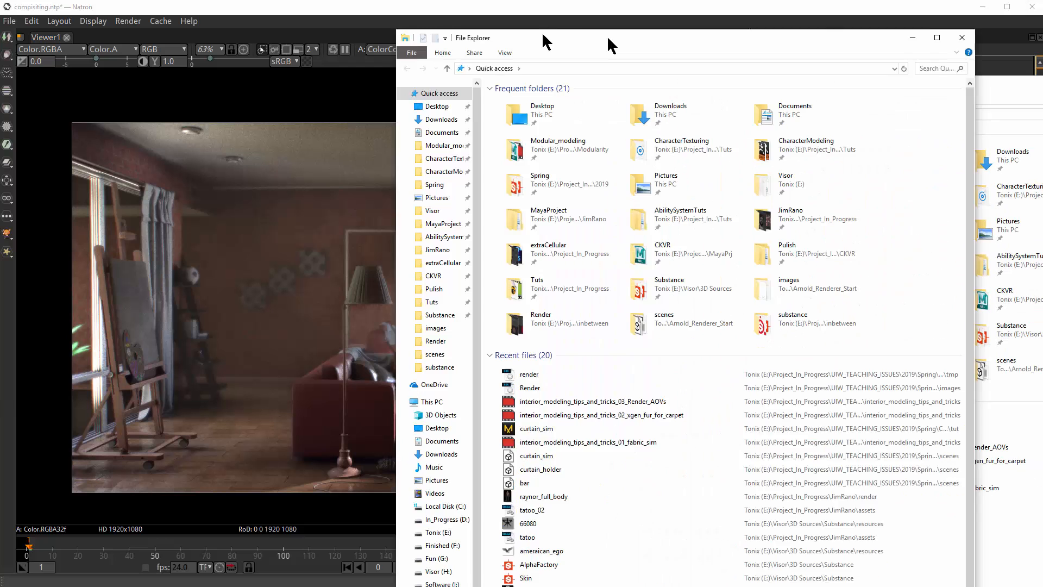
drag(607, 35, 402, 11)
drag(367, 41, 151, 56)
text(<?xml version="1.0" encoding="UTF-8" standalone="yes" ?>)
key(ctrl+a)
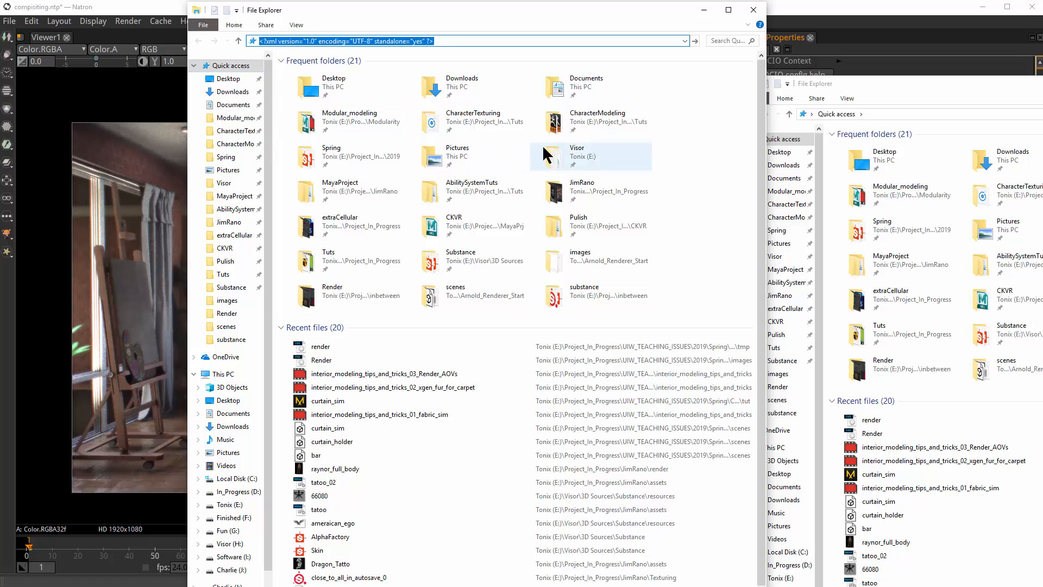
click(751, 11)
drag(1035, 83, 81, 581)
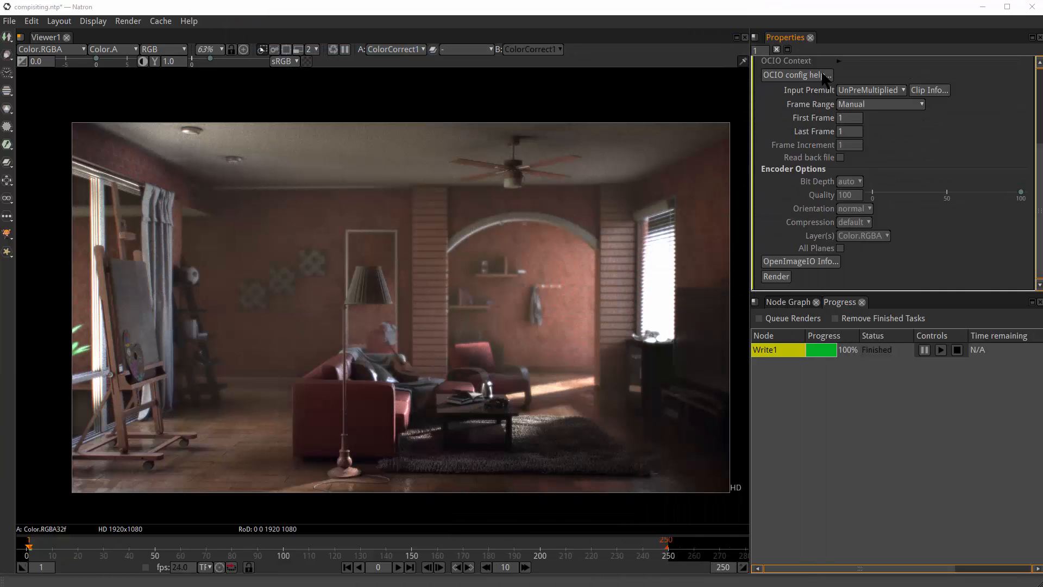
- Use the Write node's file path to open Final_Render.jpg in Photos, check the rendered image, and close the viewer
click(787, 302)
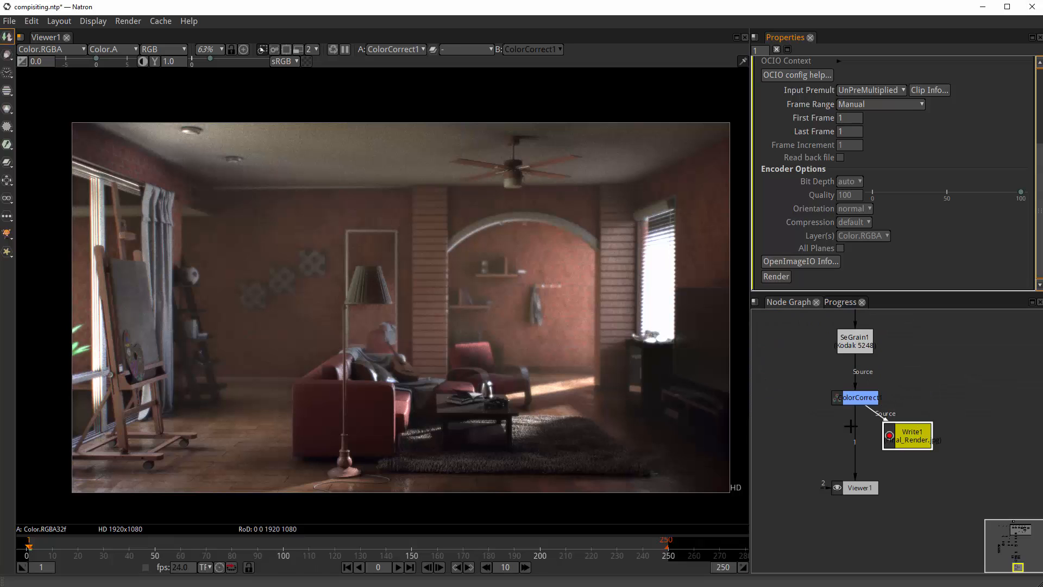
double_click(906, 437)
triple_click(927, 110)
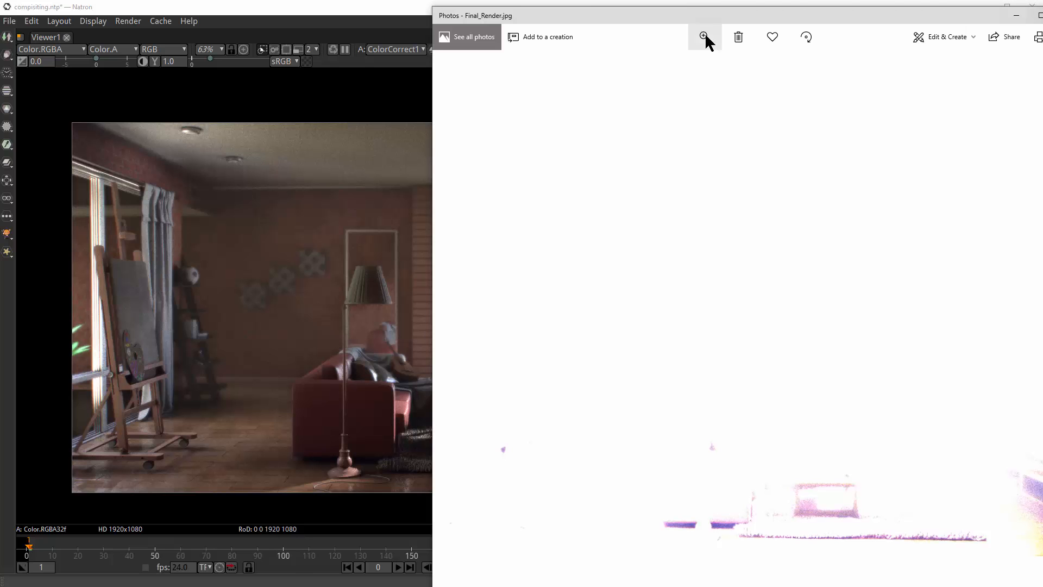
drag(620, 15, 359, 8)
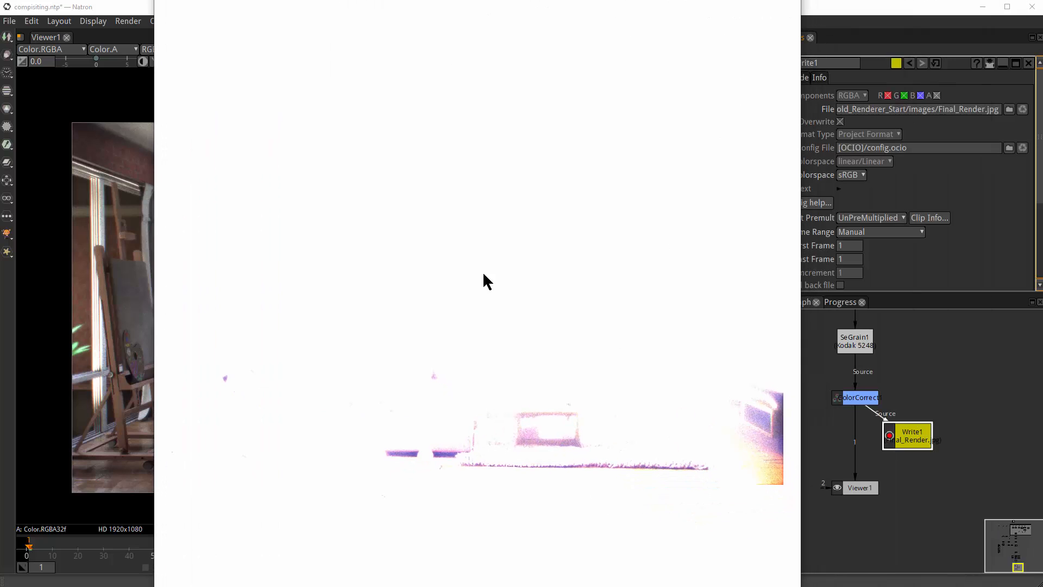
click(767, 0)
- Move the Write node down and insert a Shuffle node directly after the ColorCorrect node, feeding both the viewer and Write node
scroll(888, 503, up, 2)
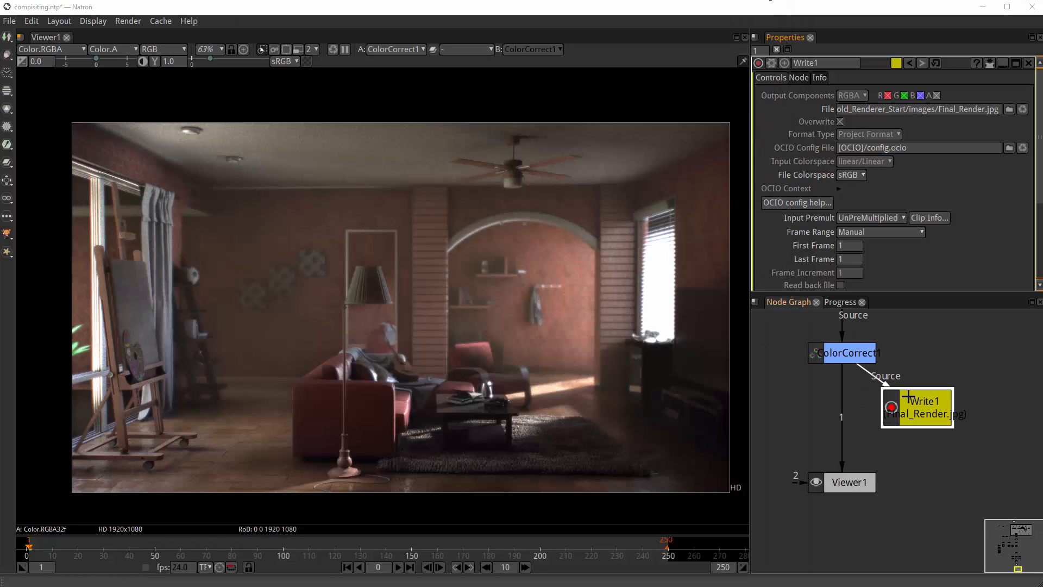
click(909, 397)
drag(891, 408, 910, 493)
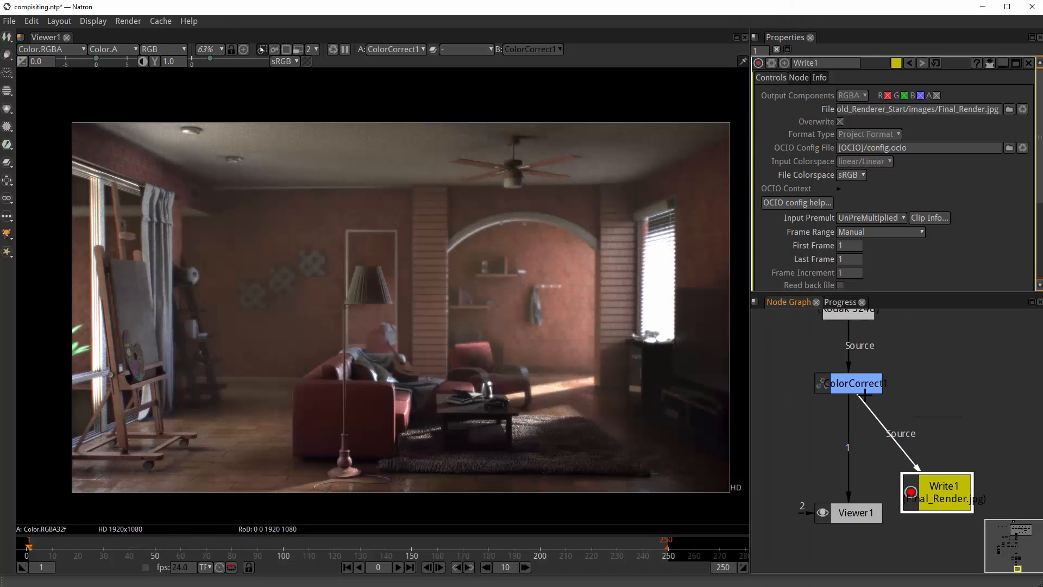
click(858, 382)
key(Tab)
text(sh)
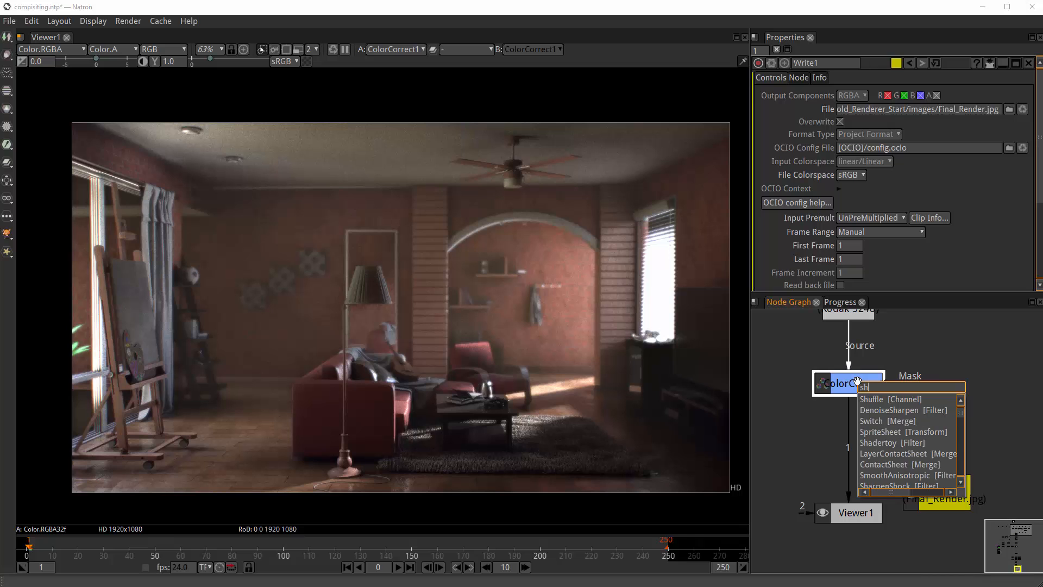
key(Return)
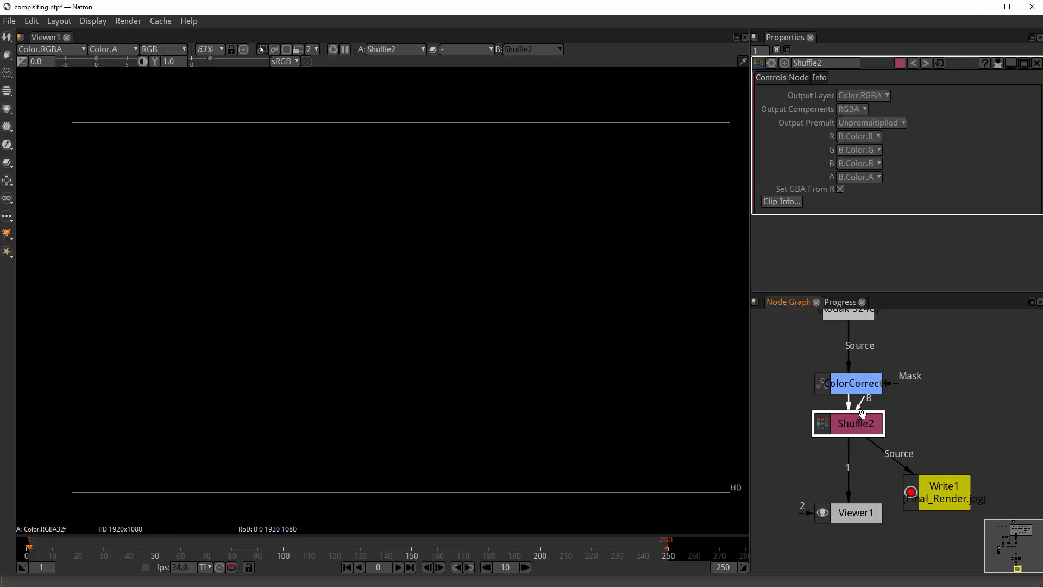
drag(860, 420, 861, 439)
- Take the Shuffle node's red, green and blue channels from input A and set its alpha channel to 1
click(859, 135)
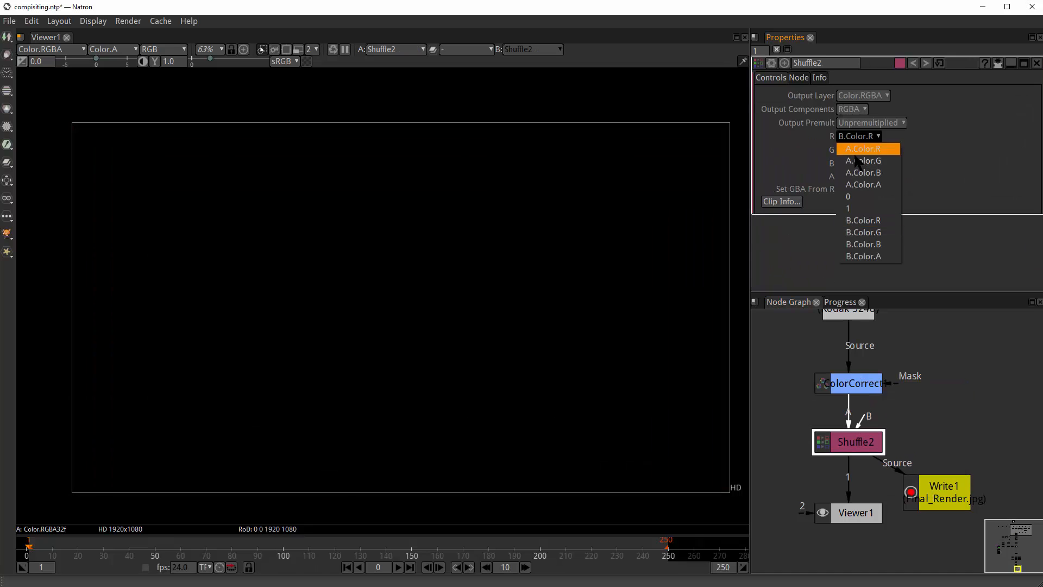
click(873, 185)
click(874, 178)
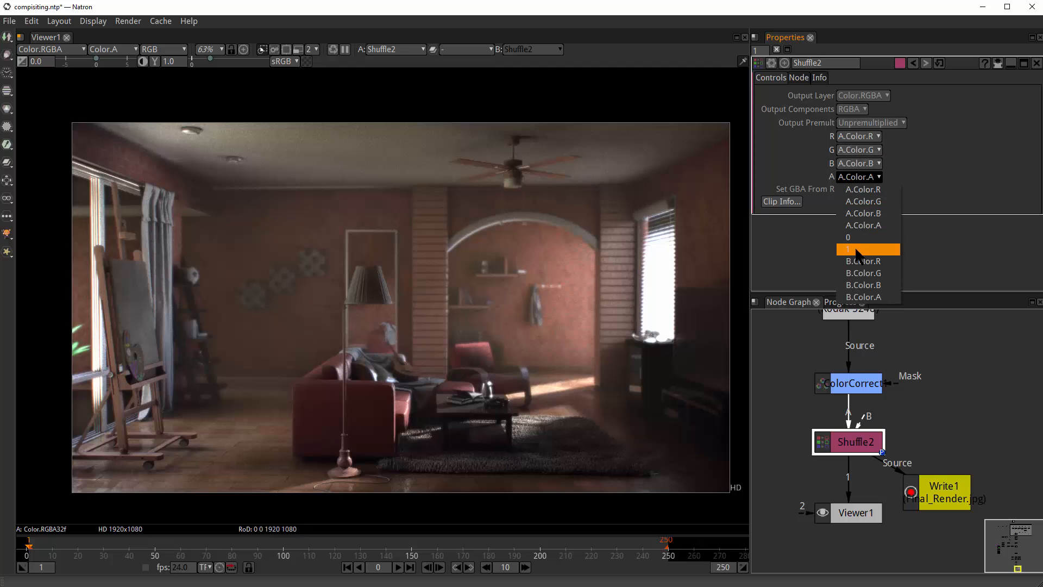
click(856, 244)
- Inspect the Shuffle node's alpha channel in the viewer and return to the RGB display
drag(857, 442, 856, 437)
drag(577, 329, 542, 344)
key(a)
key(a)
drag(857, 436, 858, 439)
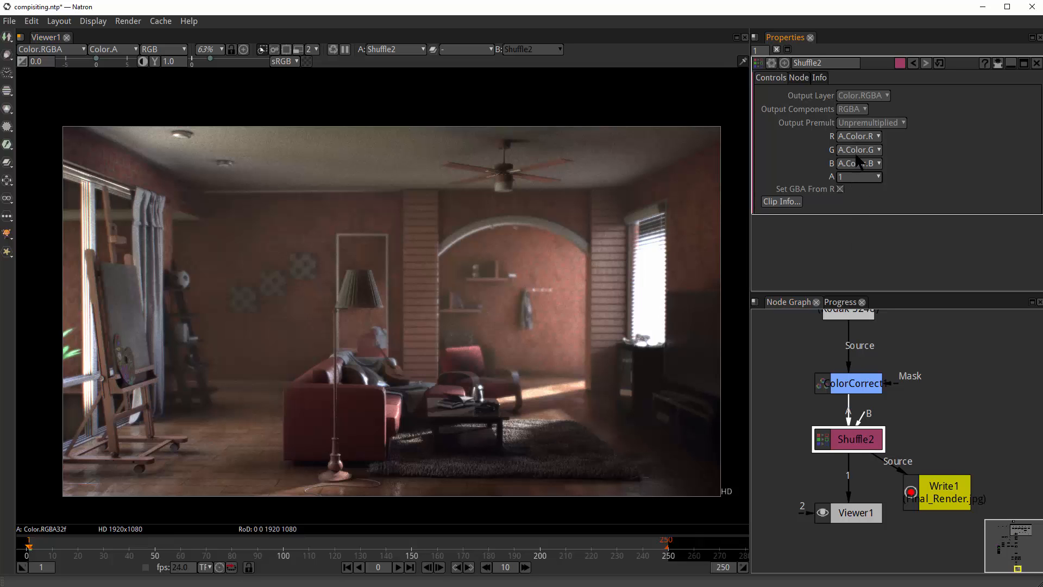
- Compare the alpha channel of the ColorCorrect node with that of the Shuffle node in the viewer
click(866, 364)
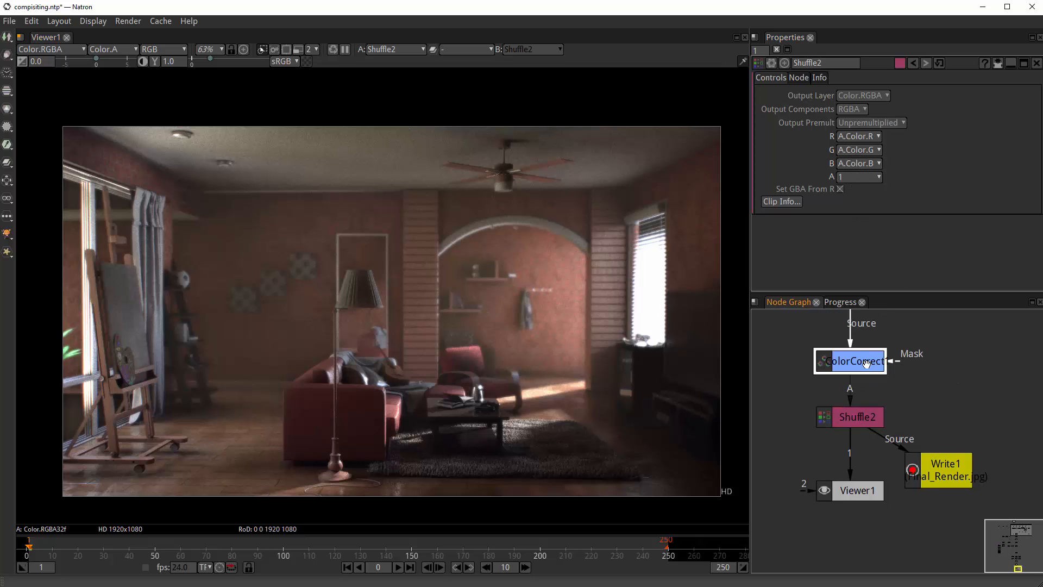
key(1)
key(a)
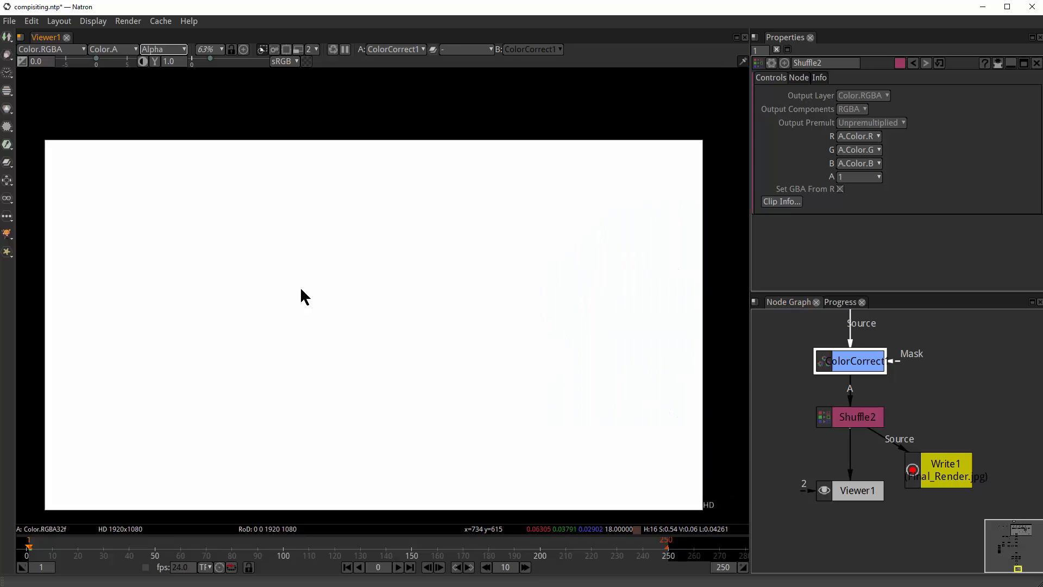
click(302, 289)
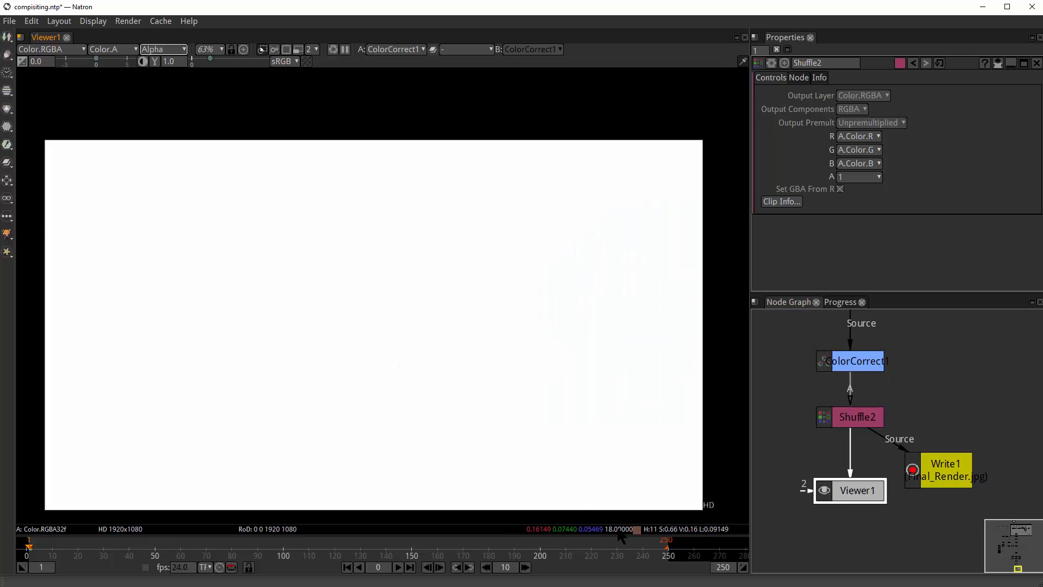
click(857, 421)
key(1)
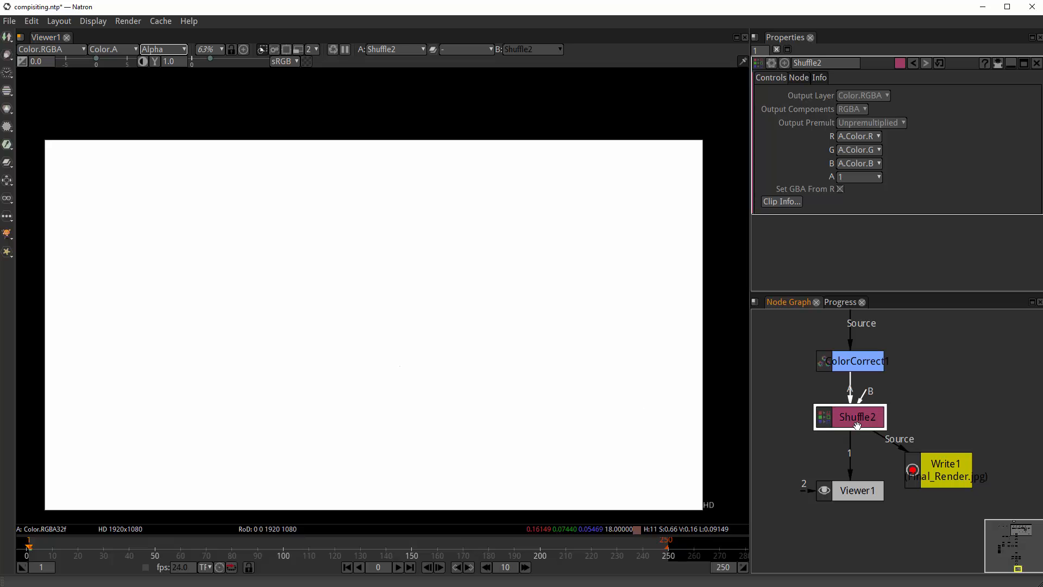
- Compare the Shuffle node's RGB image with its alpha channel in the viewer
key(a)
key(a)
click(568, 364)
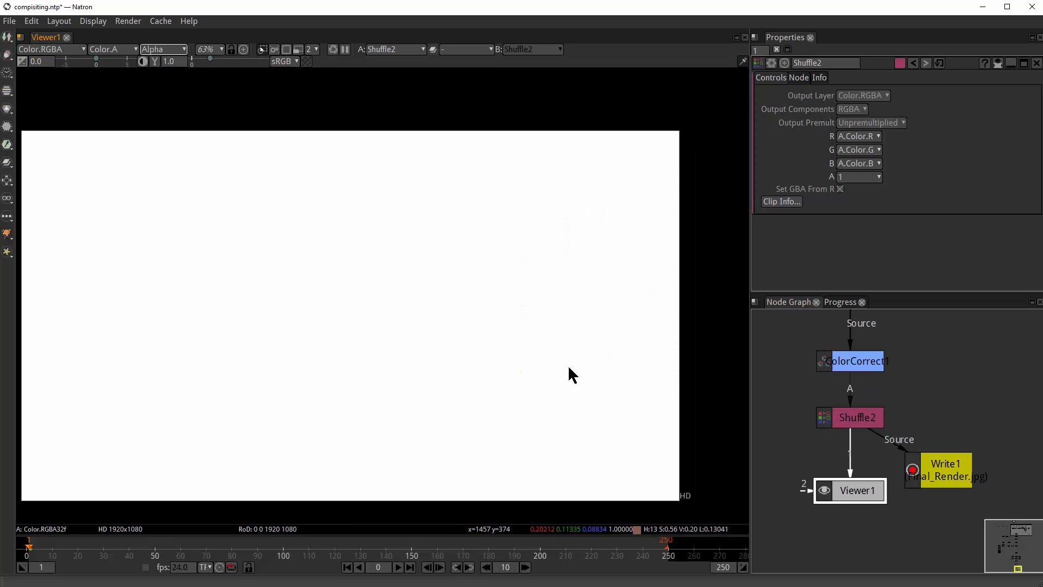
- Render frame 1 from the Write node to Final_Render.jpg, inspect the saved image and close it
click(942, 469)
scroll(867, 275, down, 5)
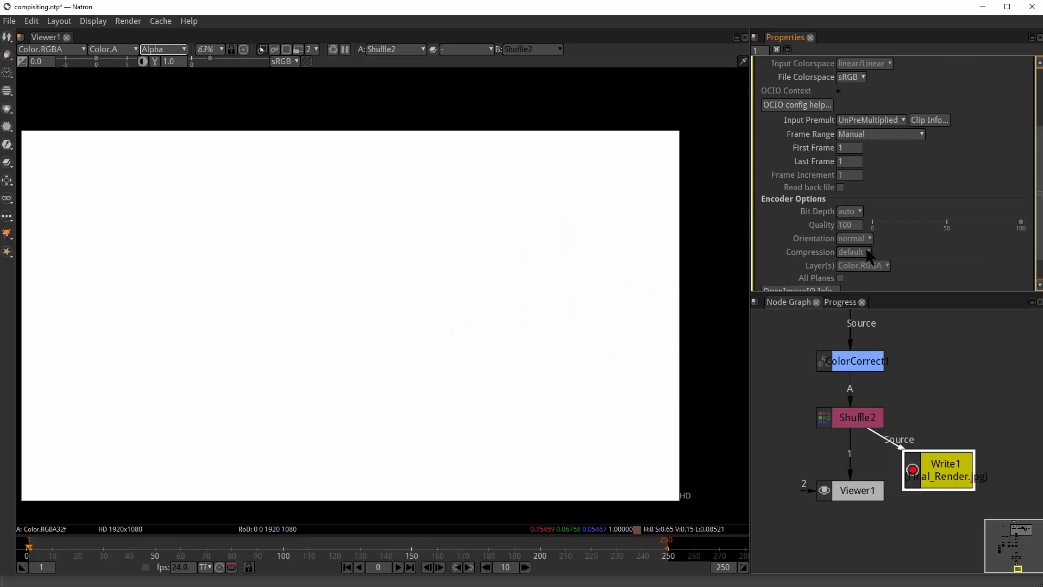
click(777, 276)
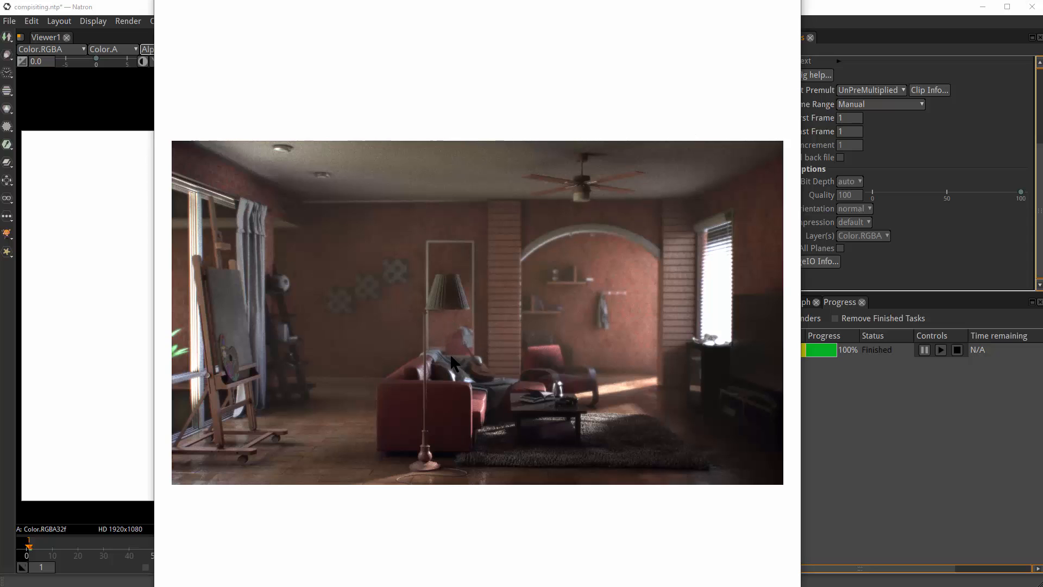
drag(478, 0, 484, 0)
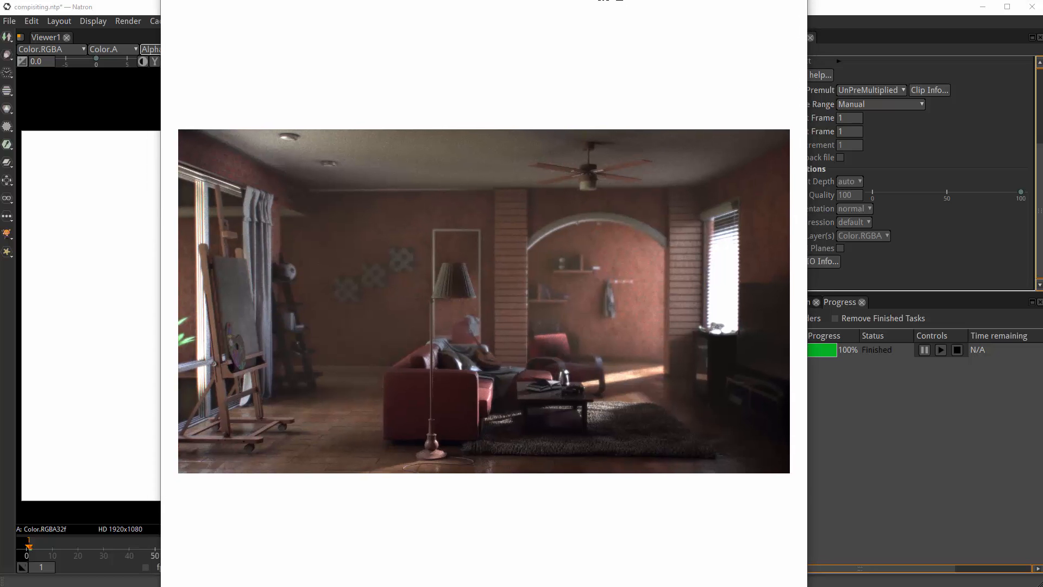
click(794, 0)
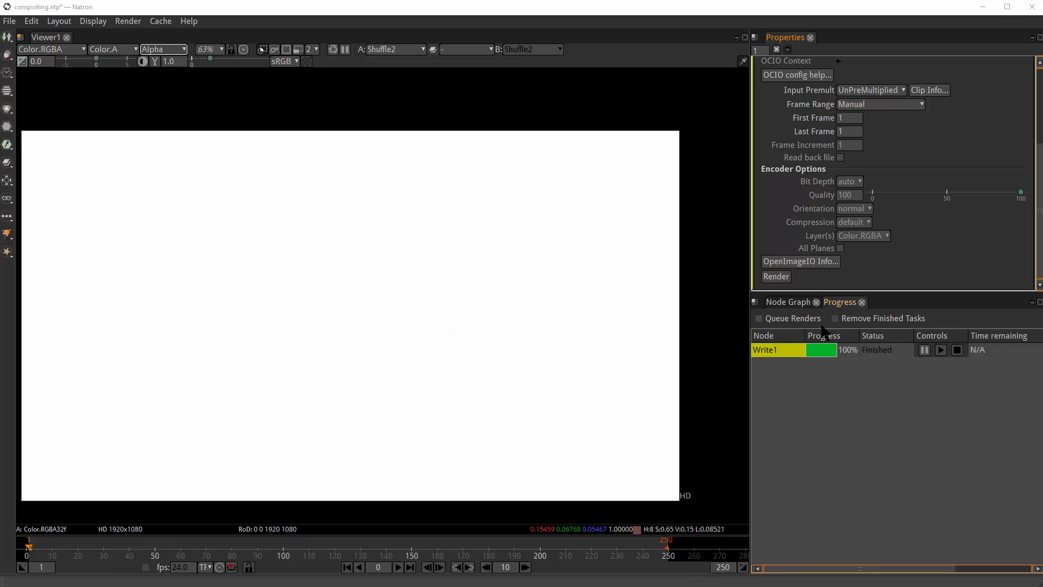
- Return the viewer to RGB display and line up the Write node between the Shuffle node and the viewer, feeding the viewer
click(788, 302)
key(a)
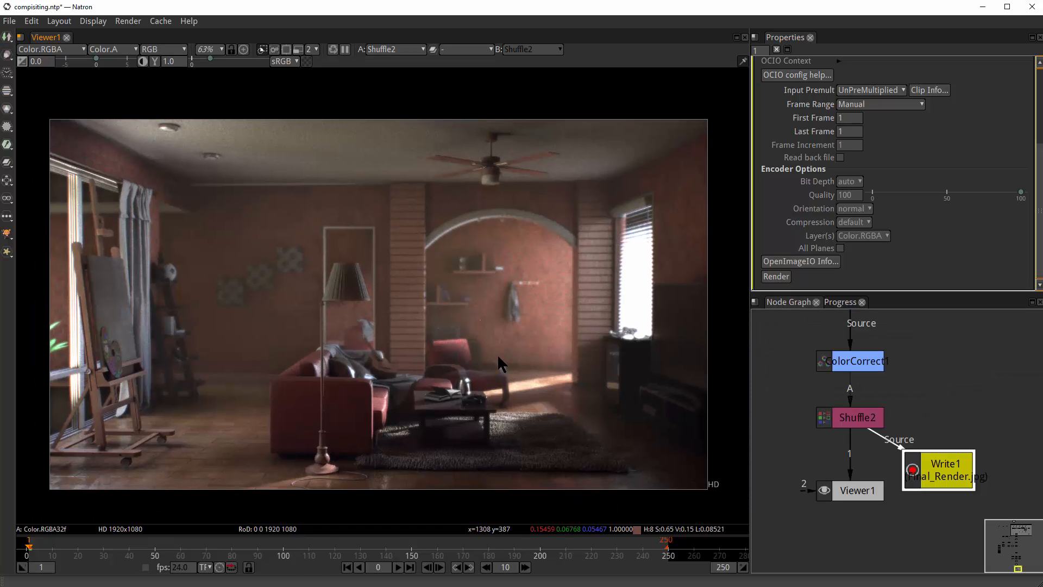
drag(852, 492, 870, 545)
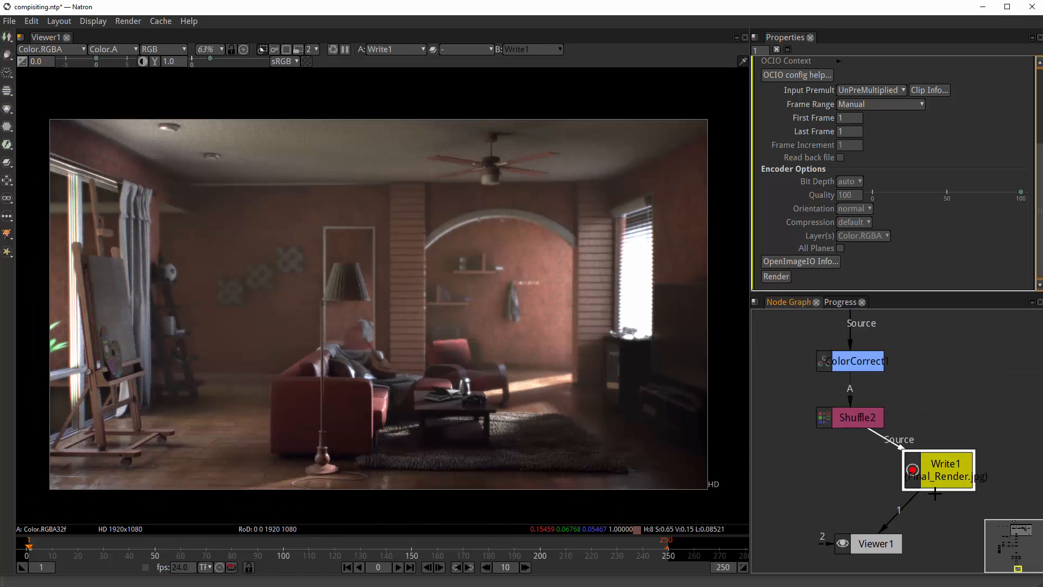
drag(946, 467, 859, 481)
drag(881, 544, 865, 540)
click(862, 489)
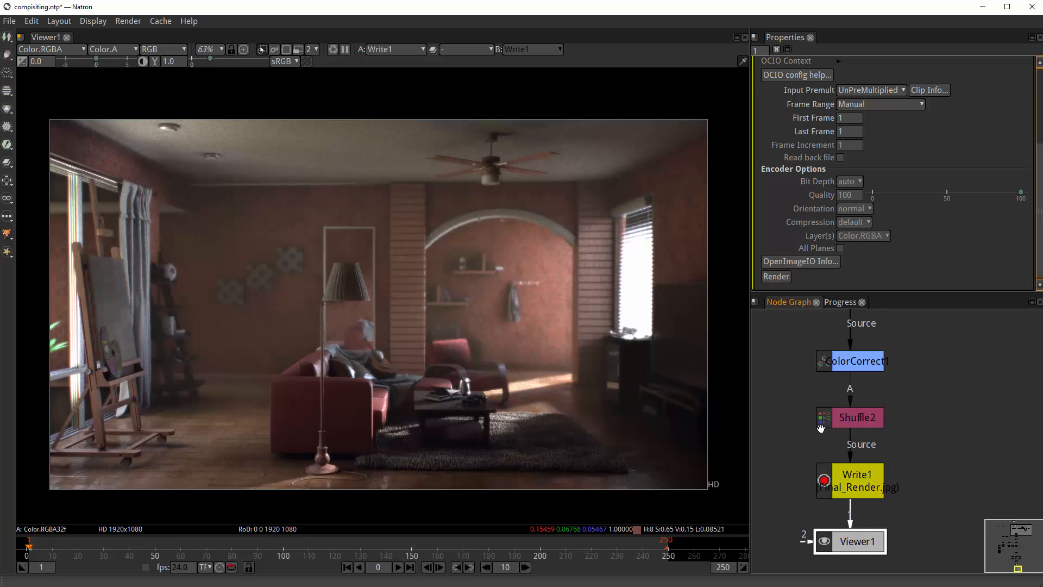
- Review the complete node graph from the AOVs backdrop down to the Write node
scroll(793, 375, down, 7)
drag(789, 368, 918, 513)
scroll(872, 453, down, 2)
scroll(832, 482, down, 2)
drag(830, 435, 813, 479)
scroll(816, 493, up, 1)
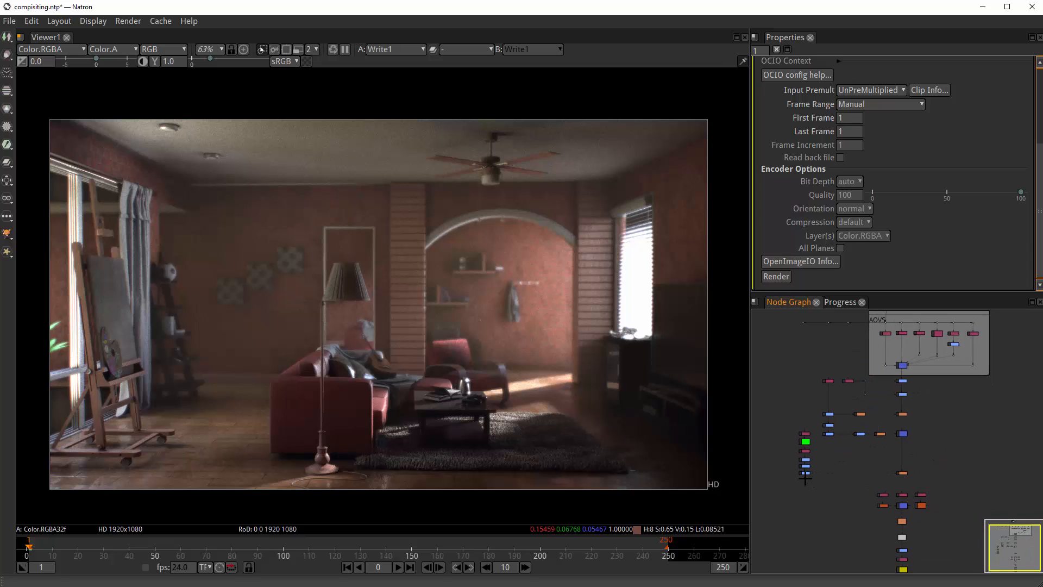